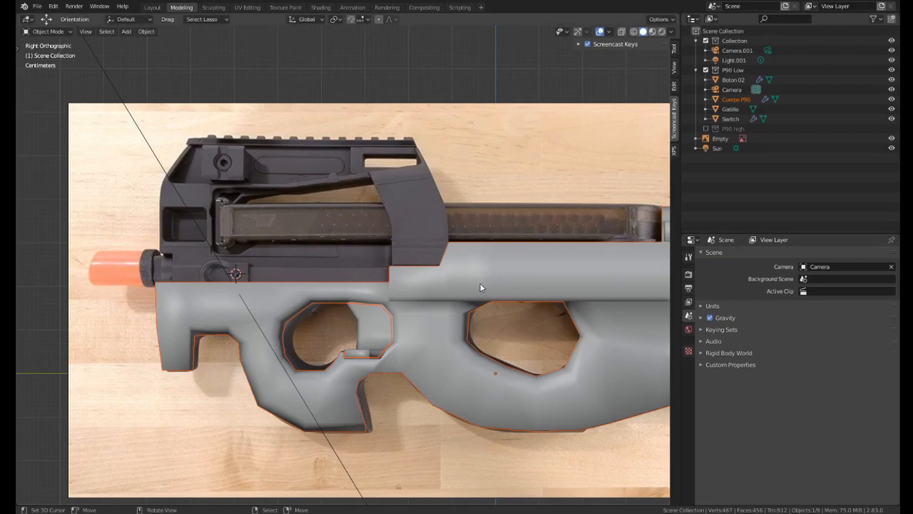
# Examine the P90 body mesh in perspective and against the side reference photo, including its wireframe.
pyautogui.moveTo(480, 288); pyautogui.dragTo(532, 273, button='middle')
pyautogui.scroll(-3, 526, 289)
pyautogui.press('KP_3')
pyautogui.rightClick(421, 272)
pyautogui.press('Tab')
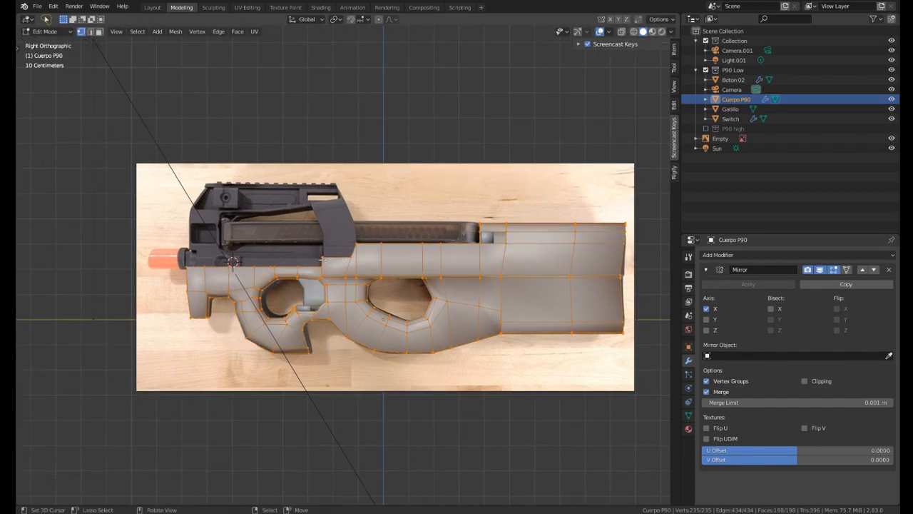
pyautogui.press('Tab')
pyautogui.moveTo(235, 236)
pyautogui.mouseDown(button='middle')
pyautogui.moveTo(335, 280)
pyautogui.moveTo(226, 223)
pyautogui.mouseUp(button='middle')
pyautogui.scroll(1, 338, 282)
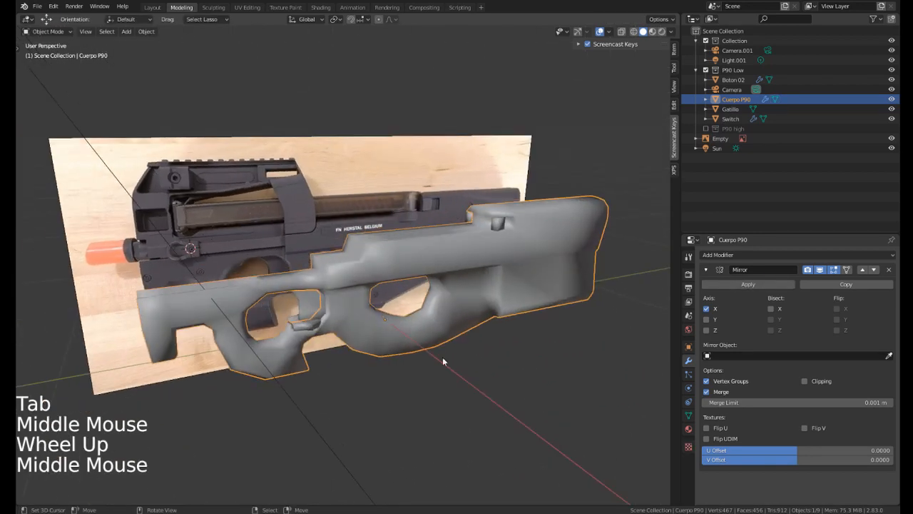
pyautogui.moveTo(443, 361); pyautogui.dragTo(188, 324, button='middle')
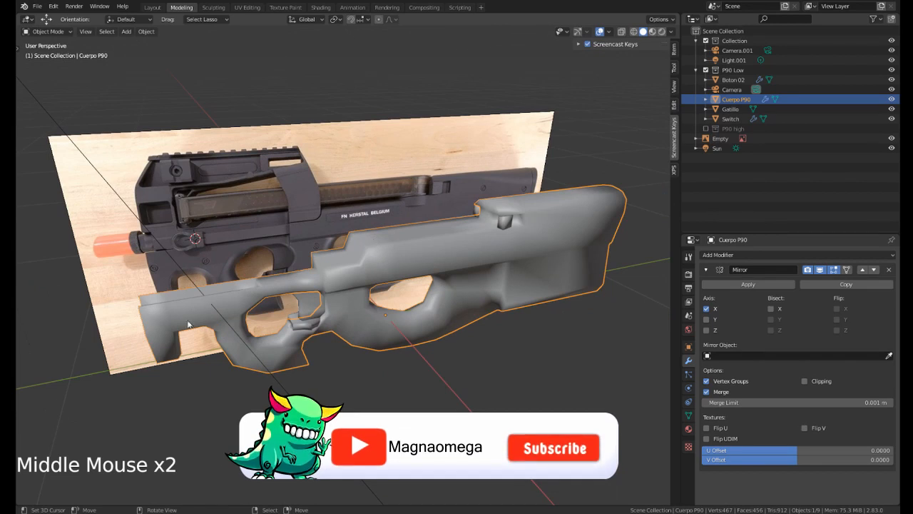
pyautogui.moveTo(324, 363); pyautogui.dragTo(314, 274, button='middle')
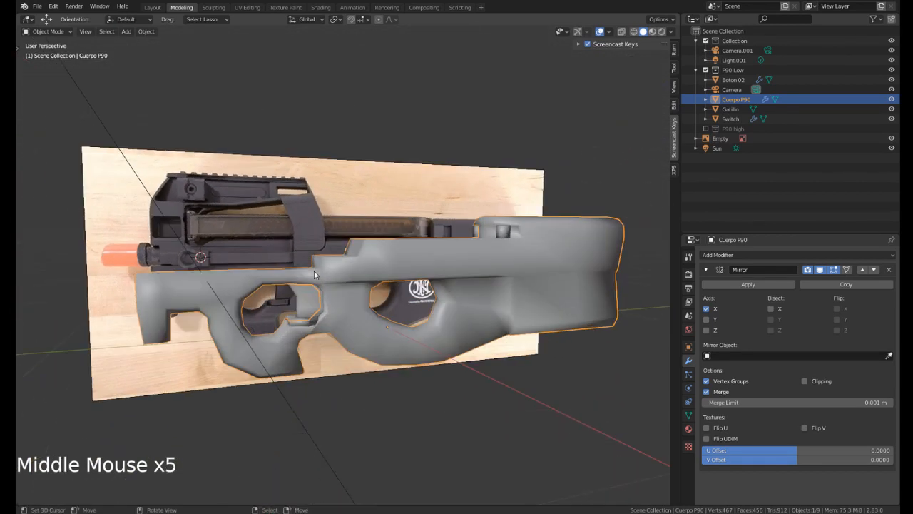
pyautogui.press('KP_3')
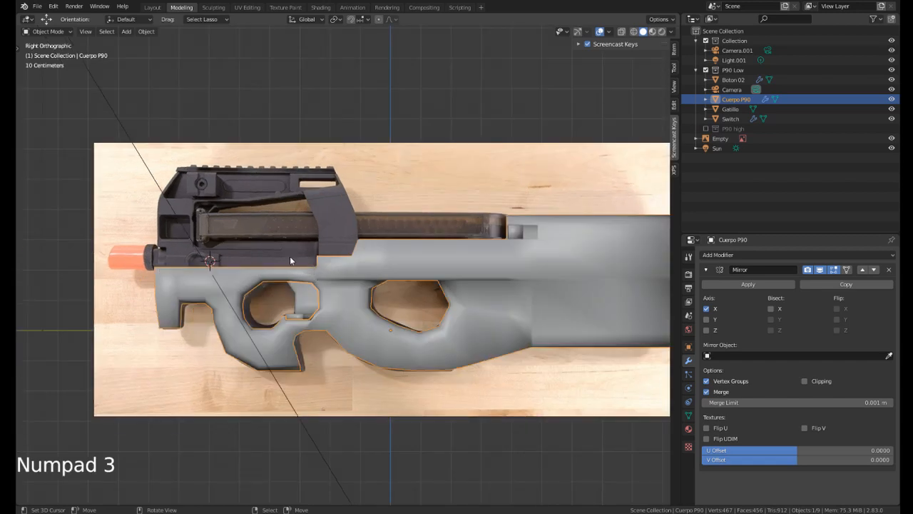
pyautogui.keyDown('shift'); pyautogui.moveTo(290, 256); pyautogui.dragTo(326, 254, button='middle'); pyautogui.keyUp('shift')
pyautogui.scroll(2, 262, 268)
pyautogui.keyDown('shift'); pyautogui.moveTo(262, 268); pyautogui.dragTo(375, 235, button='middle'); pyautogui.keyUp('shift')
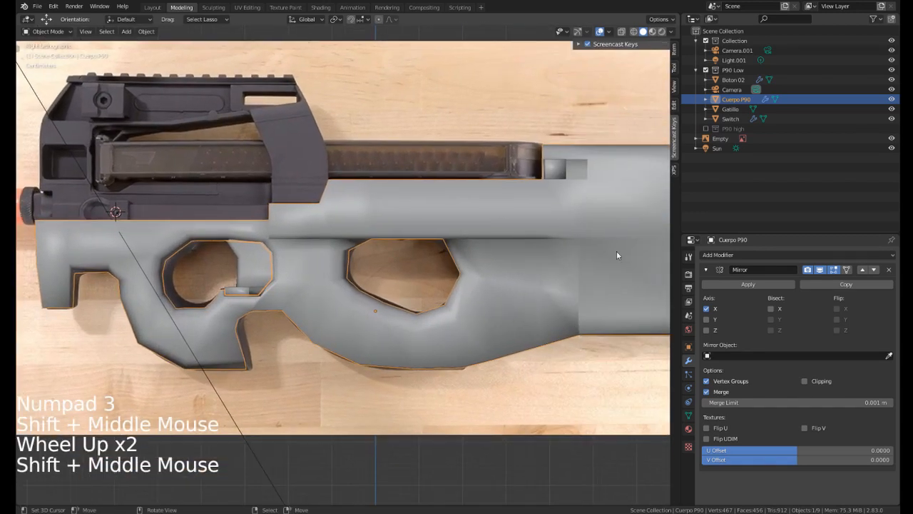
pyautogui.scroll(-2, 617, 255)
pyautogui.keyDown('shift'); pyautogui.moveTo(492, 257); pyautogui.dragTo(549, 270, button='middle'); pyautogui.keyUp('shift')
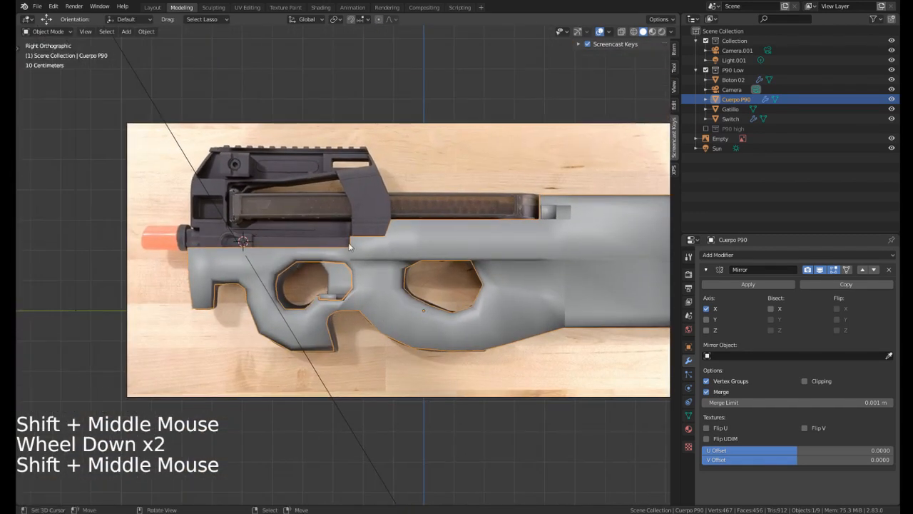
pyautogui.keyDown('shift'); pyautogui.moveTo(612, 256); pyautogui.dragTo(578, 265, button='middle'); pyautogui.keyUp('shift')
pyautogui.scroll(2, 495, 261)
pyautogui.scroll(-2, 483, 249)
pyautogui.keyDown('shift'); pyautogui.moveTo(482, 249); pyautogui.dragTo(450, 220, button='middle'); pyautogui.keyUp('shift')
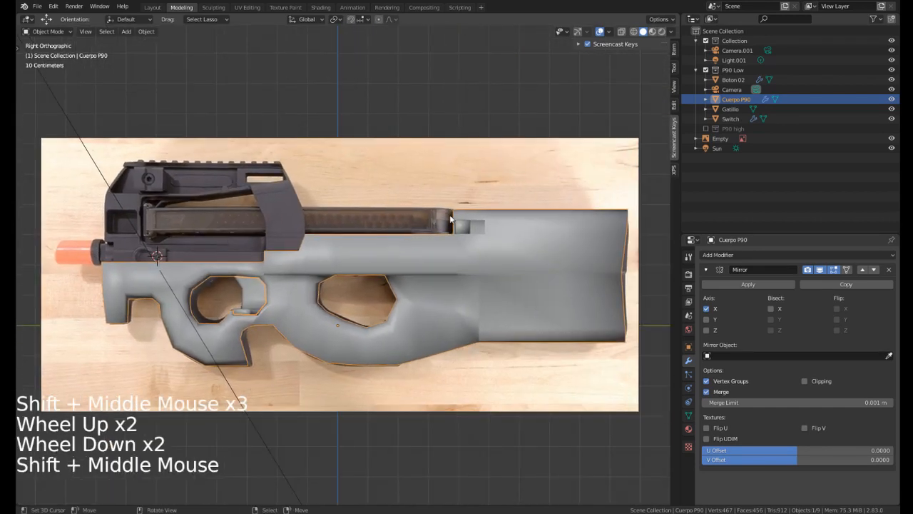
pyautogui.keyDown('shift'); pyautogui.moveTo(284, 215); pyautogui.dragTo(383, 266, button='middle'); pyautogui.keyUp('shift')
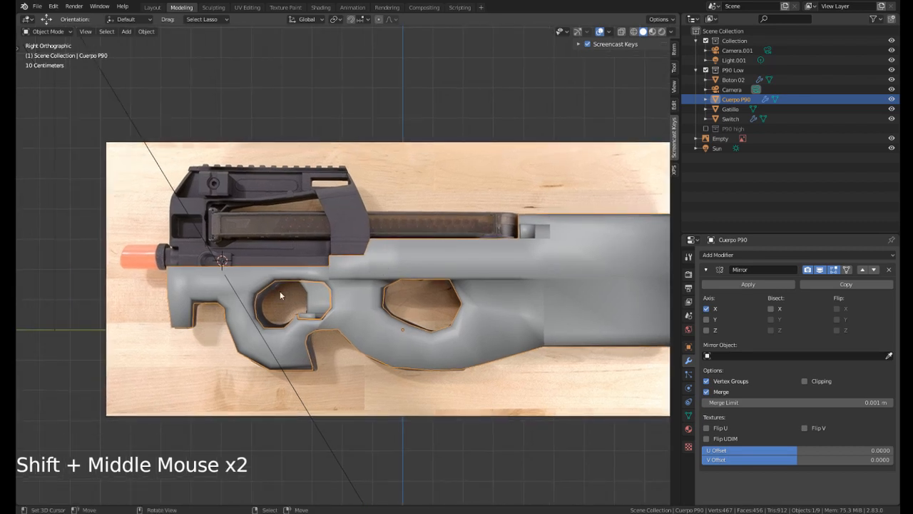
# Add a cube in Object Mode and reset its location to the world origin.
pyautogui.keyDown('shift'); pyautogui.moveTo(279, 291); pyautogui.dragTo(385, 281, button='middle'); pyautogui.keyUp('shift')
pyautogui.scroll(2, 384, 281)
pyautogui.rightClick(294, 259)
pyautogui.scroll(2, 294, 259)
pyautogui.keyDown('shift'); pyautogui.moveTo(293, 259); pyautogui.dragTo(351, 259, button='middle'); pyautogui.keyUp('shift')
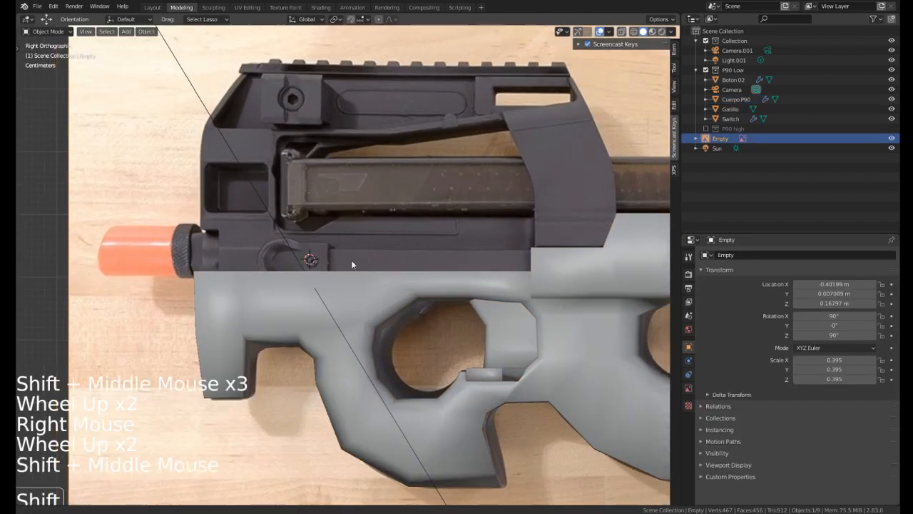
pyautogui.scroll(2, 351, 260)
pyautogui.hotkey('shift', 'a')
pyautogui.moveTo(389, 262)
pyautogui.click(419, 275)
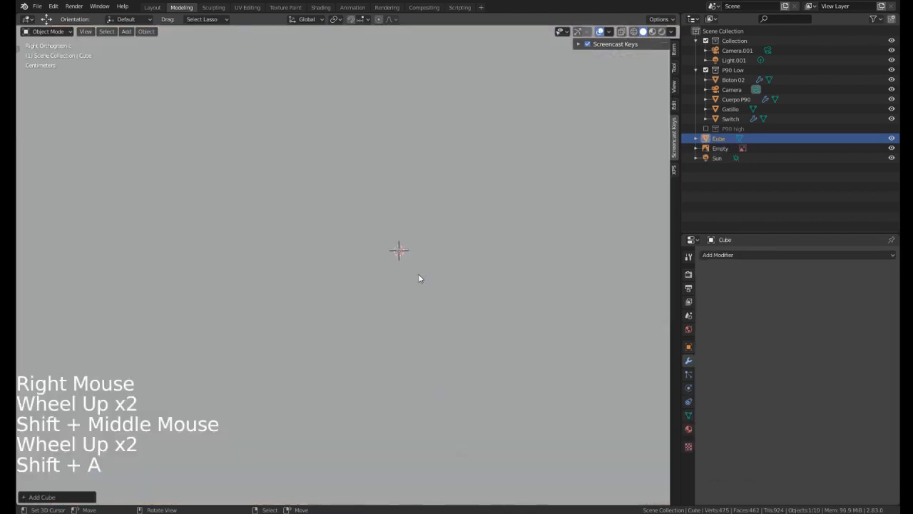
pyautogui.scroll(-11, 387, 264)
pyautogui.moveTo(388, 265); pyautogui.dragTo(542, 310, button='middle')
pyautogui.hotkey('alt', 'g')
# Scale the cube's mesh down in Edit Mode to a small block compared with the gun body.
pyautogui.press('Tab')
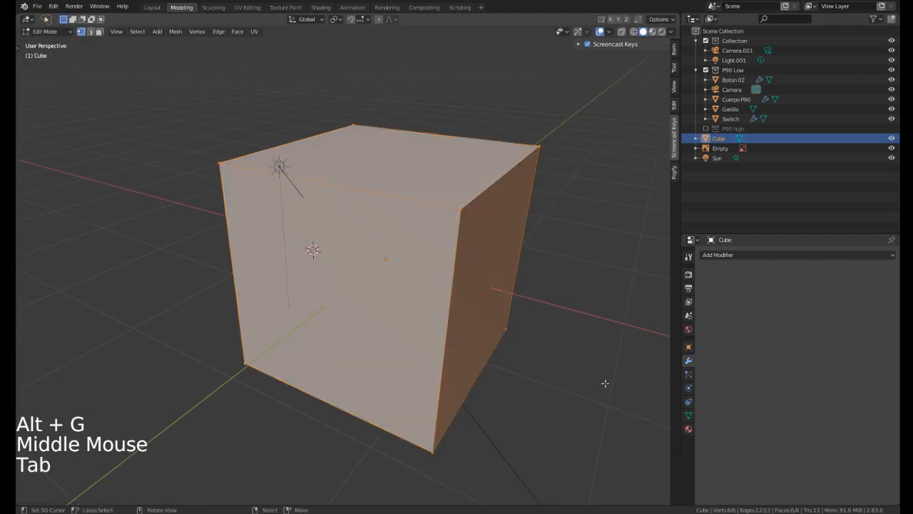
pyautogui.press('s')
pyautogui.click(393, 266)
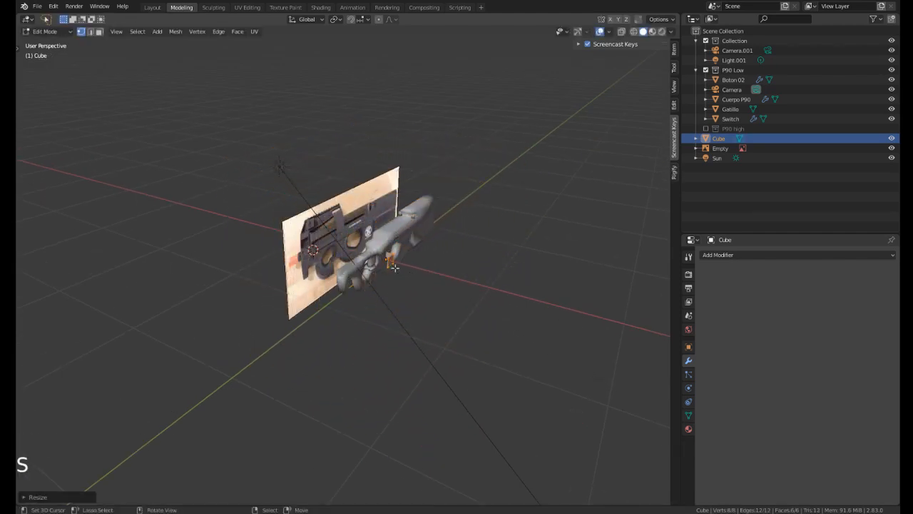
pyautogui.press('KP_3')
pyautogui.scroll(6, 393, 266)
pyautogui.keyDown('shift'); pyautogui.moveTo(642, 314); pyautogui.dragTo(558, 311, button='middle'); pyautogui.keyUp('shift')
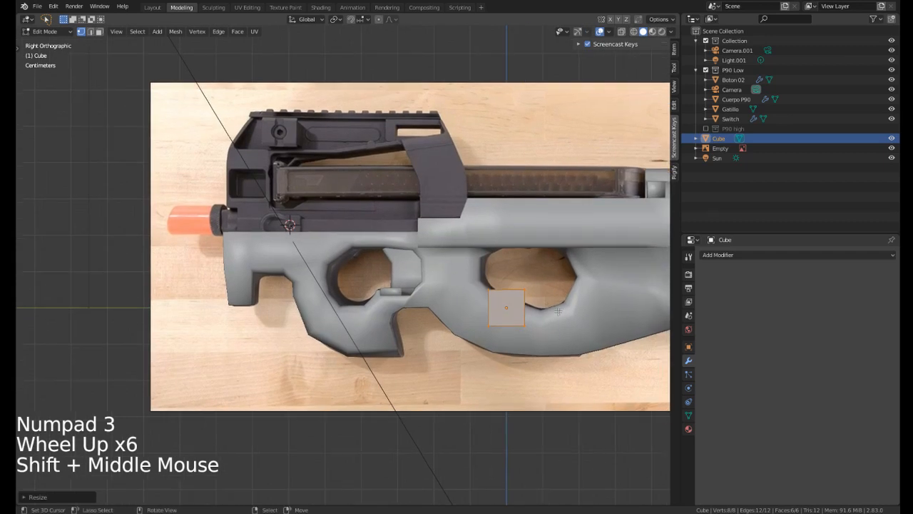
# Move the block's mesh over the screw plate beside the round recess in the side reference and shrink it to match.
pyautogui.press('g')
pyautogui.click(322, 218)
pyautogui.scroll(3, 322, 218)
pyautogui.press('s')
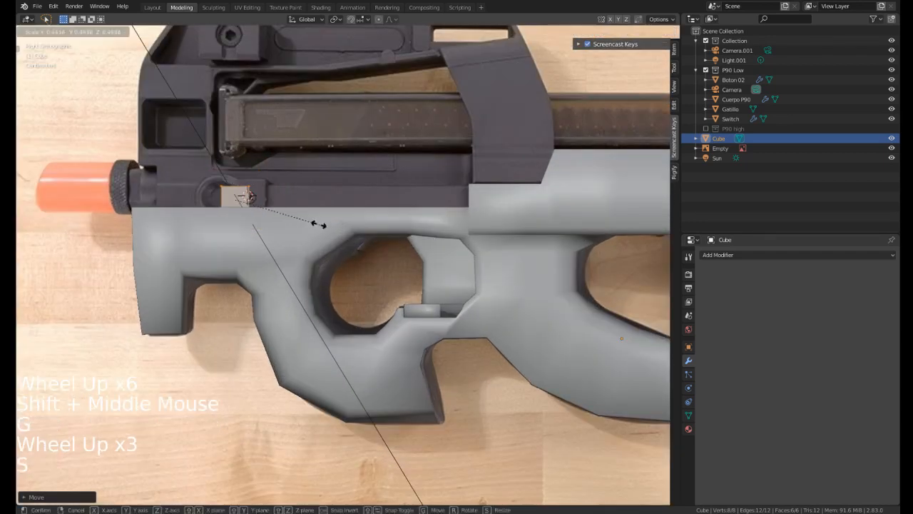
pyautogui.click(336, 225)
pyautogui.press('g')
pyautogui.click(367, 224)
# Move the block to the body's outer side, flatten it along X to about 0.26, and shift it about -0.02 m along X.
pyautogui.moveTo(367, 224); pyautogui.dragTo(410, 261, button='middle')
pyautogui.press('g')
pyautogui.click(465, 272)
pyautogui.moveTo(465, 273); pyautogui.dragTo(492, 288, button='middle')
pyautogui.press('s')
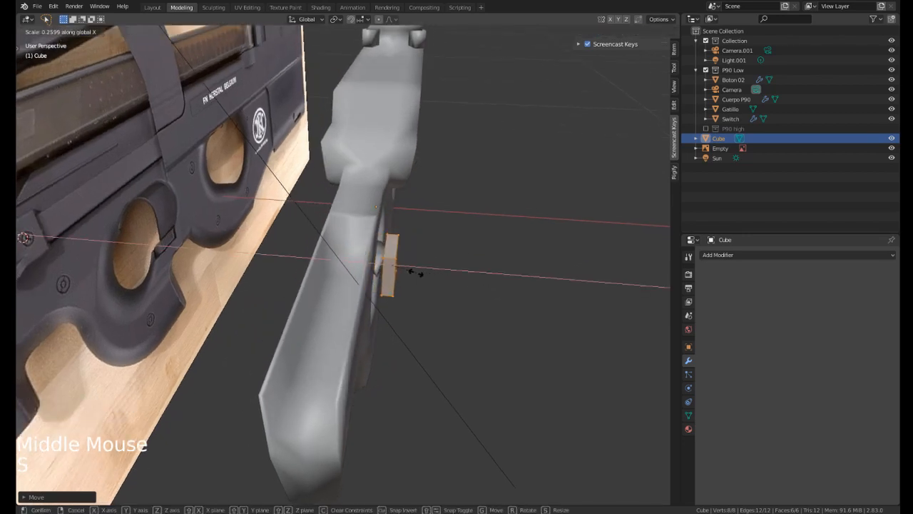
pyautogui.click(413, 273)
pyautogui.press('g')
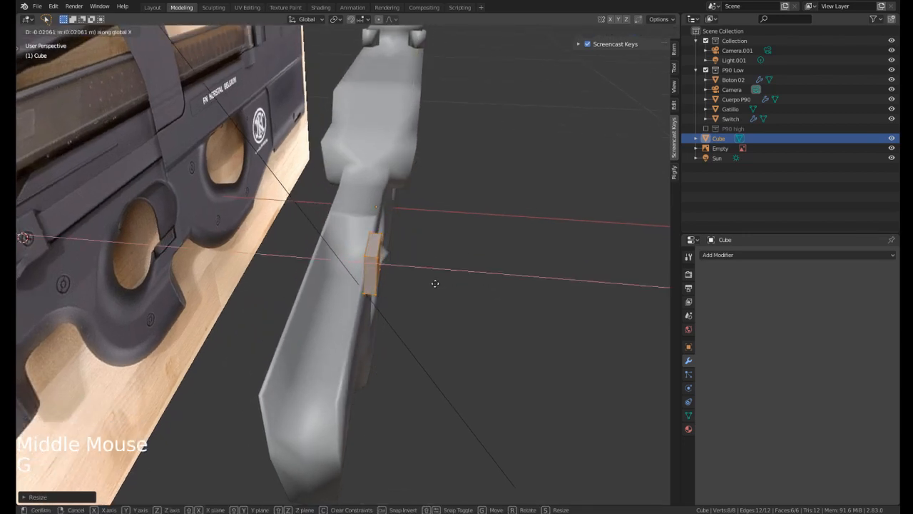
pyautogui.click(436, 283)
# Add a Mirror modifier on the X axis to the flattened block in Object Mode.
pyautogui.moveTo(437, 283); pyautogui.dragTo(430, 243, button='middle')
pyautogui.scroll(1, 444, 259)
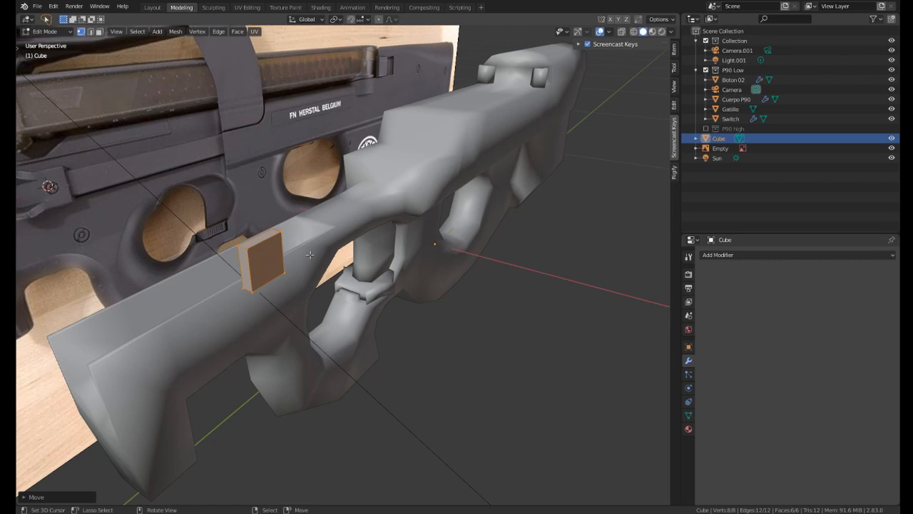
pyautogui.moveTo(419, 228); pyautogui.dragTo(494, 278, button='middle')
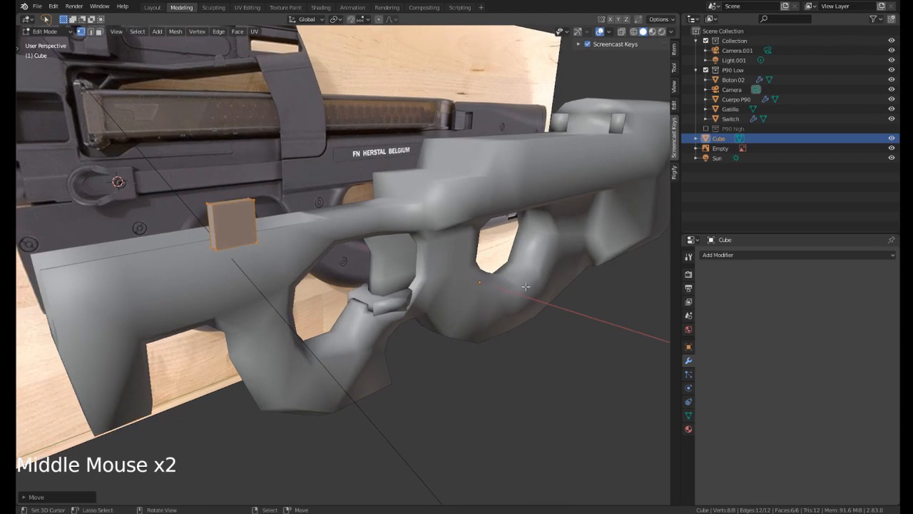
pyautogui.moveTo(448, 289); pyautogui.dragTo(428, 322, button='middle')
pyautogui.press('Tab')
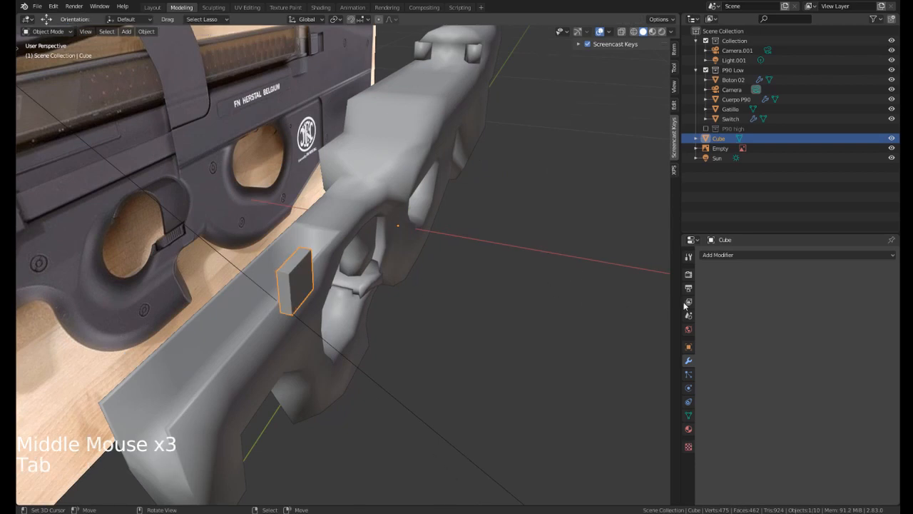
pyautogui.click(709, 255)
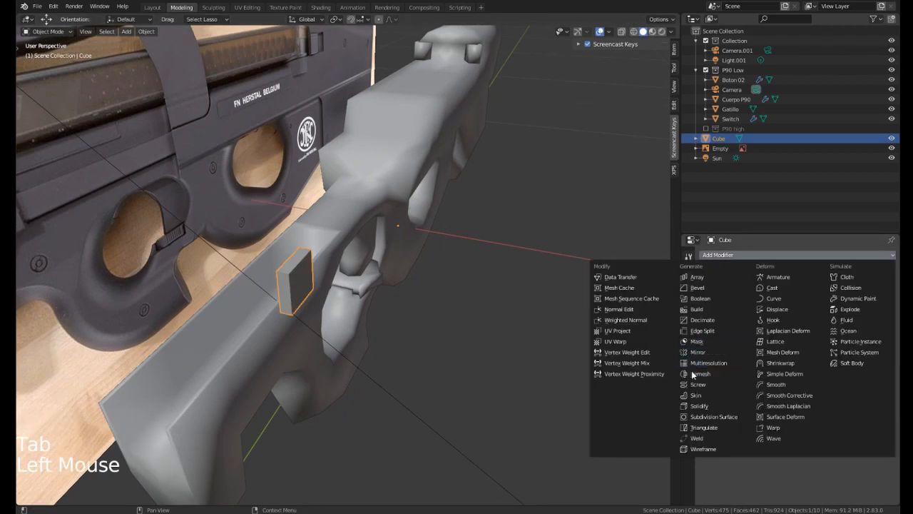
pyautogui.click(713, 364)
# Nudge the mirrored block's mesh slightly inward along X toward the gun body in Edit Mode.
pyautogui.moveTo(257, 281); pyautogui.dragTo(269, 250, button='middle')
pyautogui.keyDown('ctrl'); pyautogui.moveTo(270, 250); pyautogui.dragTo(340, 311, button='middle'); pyautogui.keyUp('ctrl')
pyautogui.press('Tab')
pyautogui.press('g')
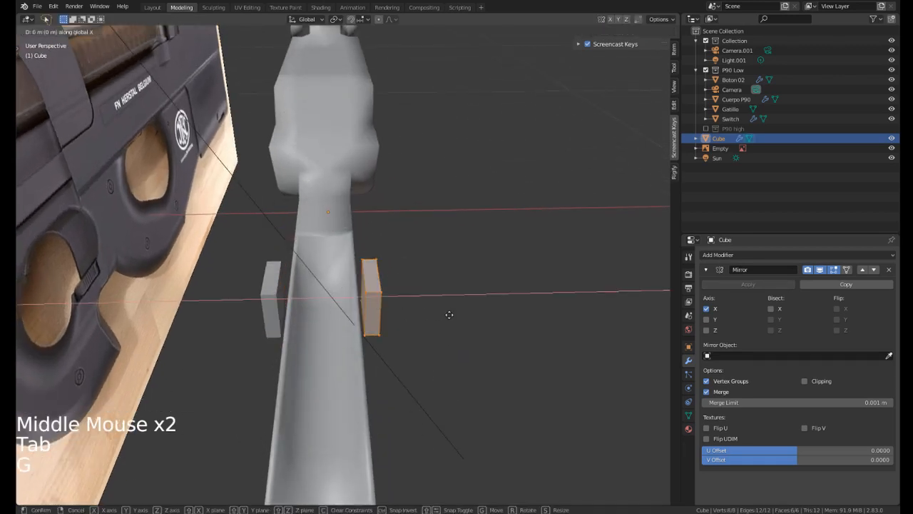
pyautogui.click(445, 316)
# Add two horizontal loop cuts to the block in side view, one near its top edge and one near its bottom edge.
pyautogui.moveTo(235, 255); pyautogui.dragTo(261, 245, button='middle')
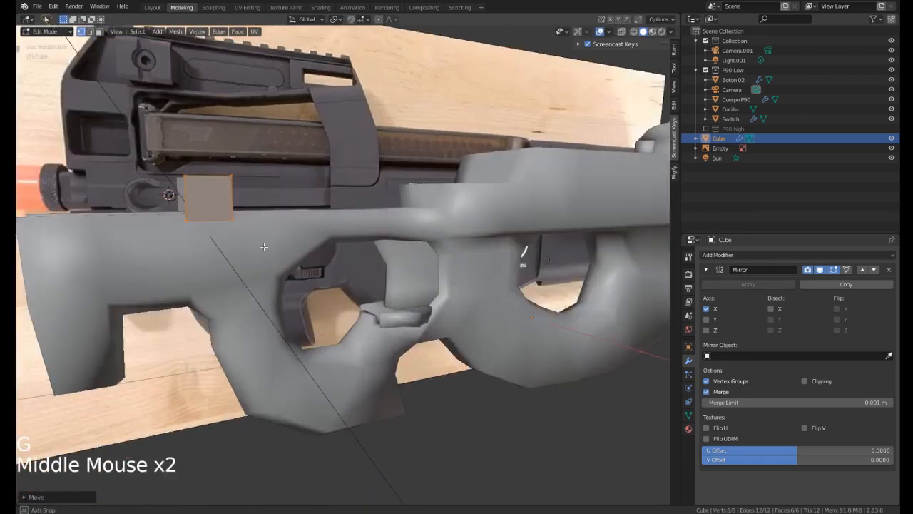
pyautogui.scroll(-2, 261, 245)
pyautogui.press('KP_3')
pyautogui.scroll(3, 251, 227)
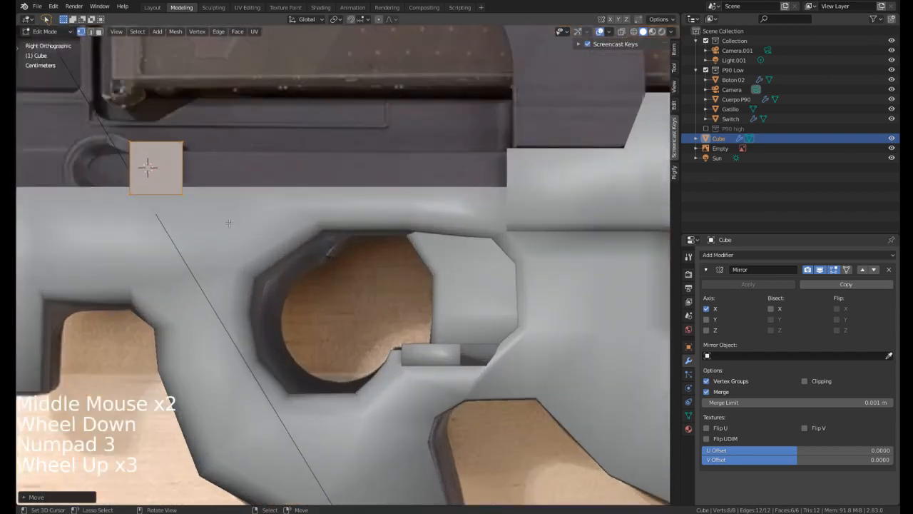
pyautogui.scroll(4, 338, 271)
pyautogui.keyDown('shift'); pyautogui.moveTo(100, 170); pyautogui.dragTo(314, 218, button='middle'); pyautogui.keyUp('shift')
pyautogui.scroll(1, 338, 271)
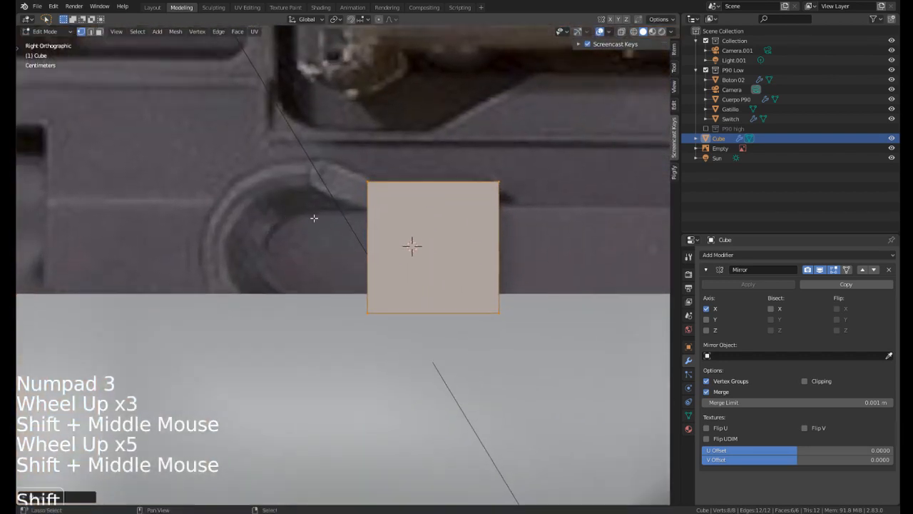
pyautogui.hotkey('ctrl', 'r')
pyautogui.click(382, 243)
pyautogui.click(391, 207)
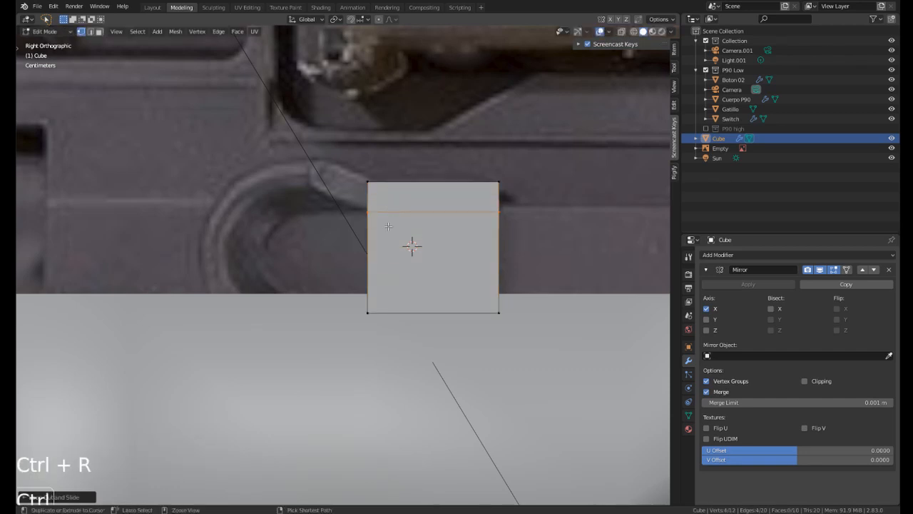
pyautogui.hotkey('ctrl', 'r')
pyautogui.click(382, 245)
pyautogui.click(381, 267)
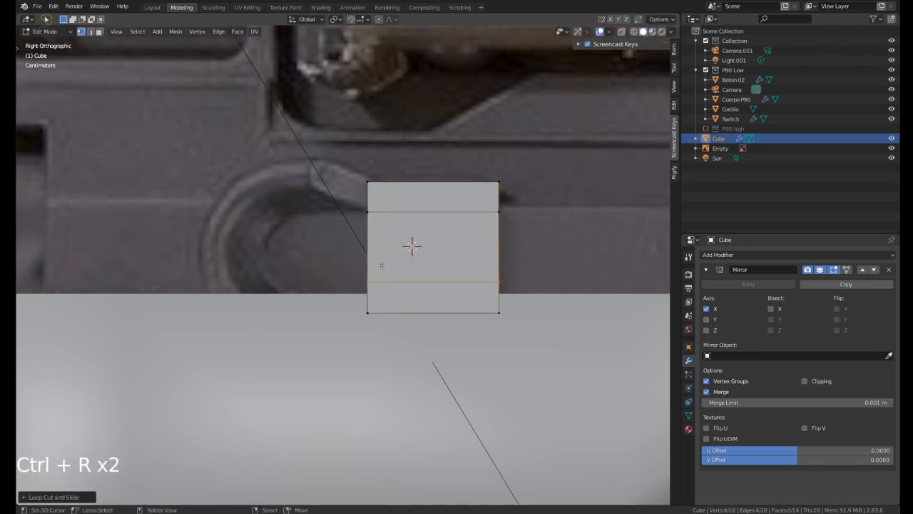
# Delete the middle face on the block's muzzle-facing end in face select mode.
pyautogui.moveTo(381, 267); pyautogui.dragTo(403, 284, button='middle')
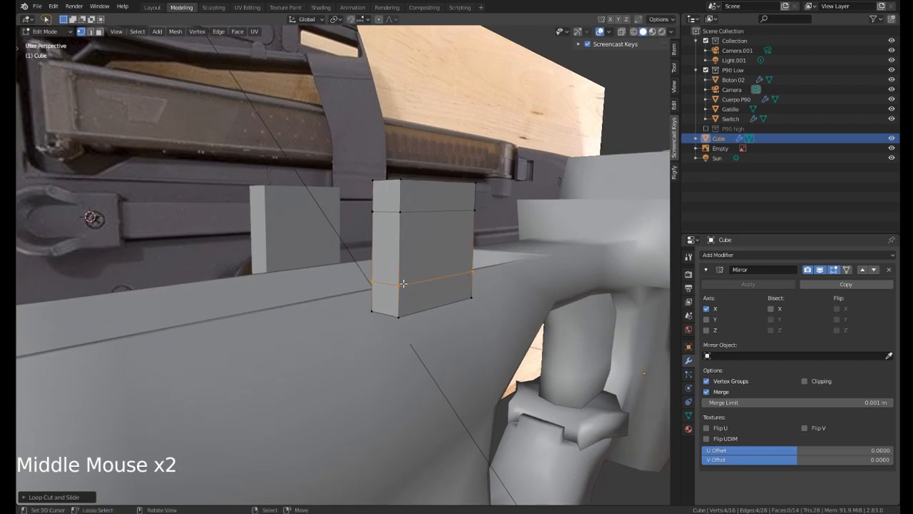
pyautogui.rightClick(386, 261)
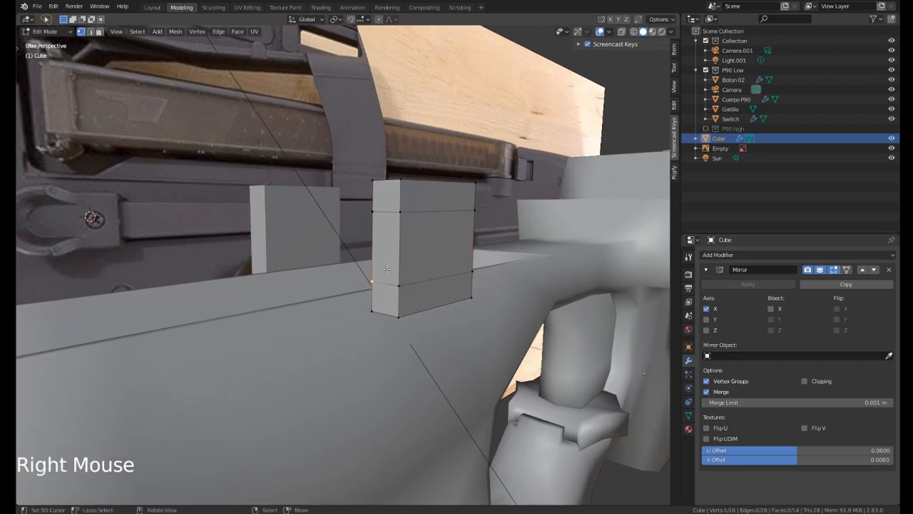
pyautogui.press('3')
pyautogui.rightClick(385, 268)
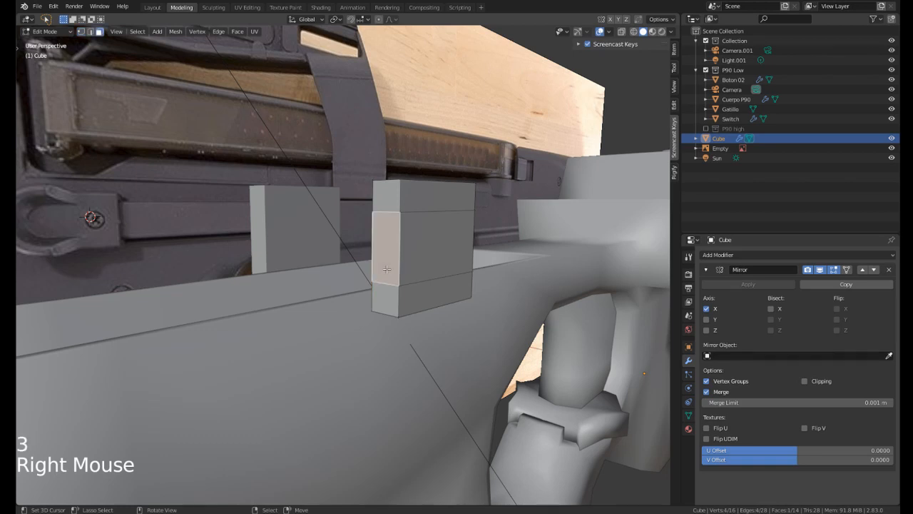
pyautogui.press('x')
pyautogui.click(359, 266)
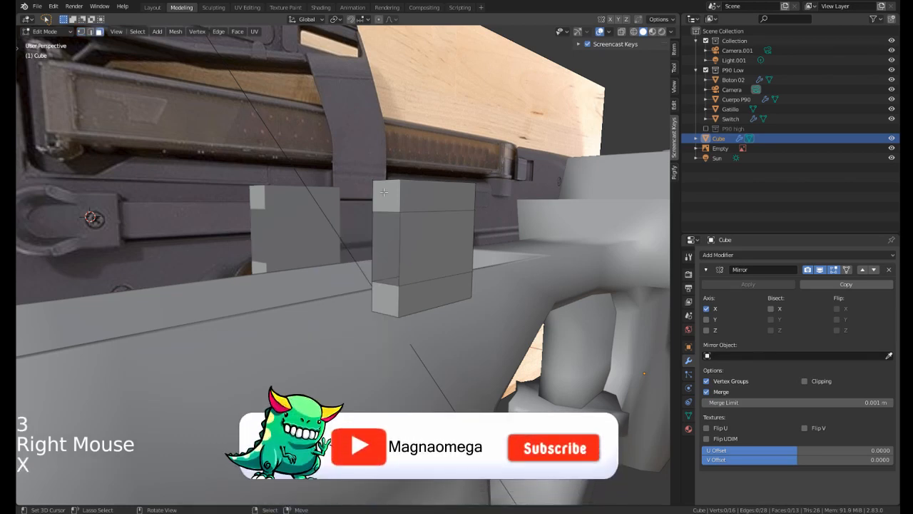
# Extrude the upper and lower muzzle-facing end faces twice toward the muzzle in wireframe shading, spanning the curved ring in the reference.
pyautogui.rightClick(384, 192)
pyautogui.keyDown('shift'); pyautogui.rightClick(373, 229); pyautogui.keyUp('shift')
pyautogui.press('KP_3')
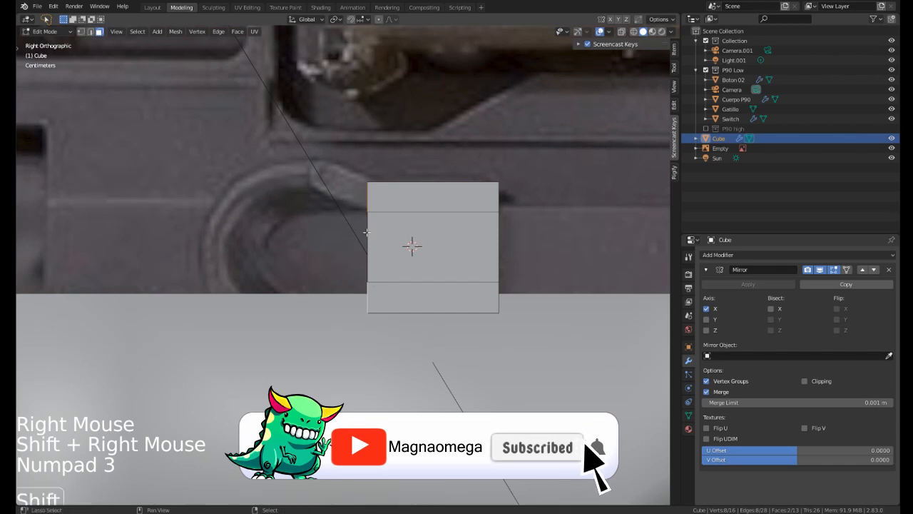
pyautogui.keyDown('shift'); pyautogui.moveTo(366, 232); pyautogui.dragTo(418, 238, button='middle'); pyautogui.keyUp('shift')
pyautogui.press('z')
pyautogui.click(338, 238)
pyautogui.keyDown('shift'); pyautogui.moveTo(338, 238); pyautogui.dragTo(331, 234, button='middle'); pyautogui.keyUp('shift')
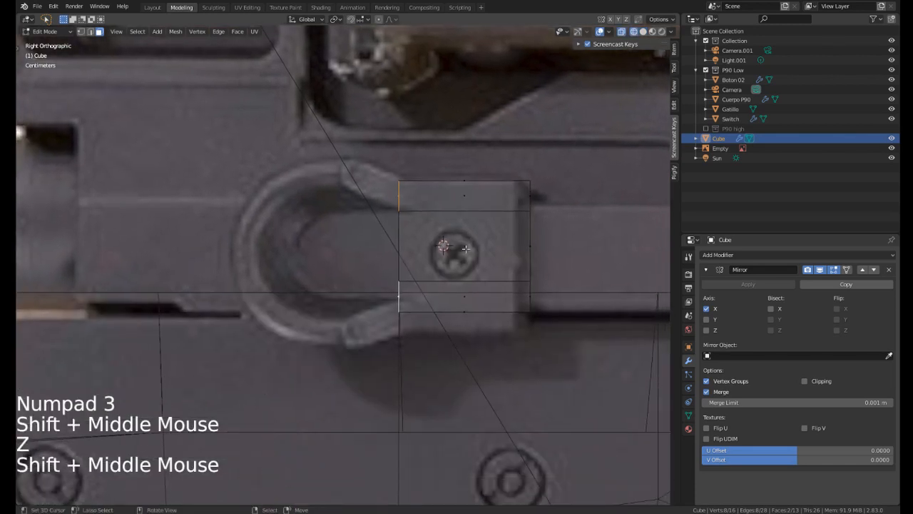
pyautogui.press('e')
pyautogui.click(404, 248)
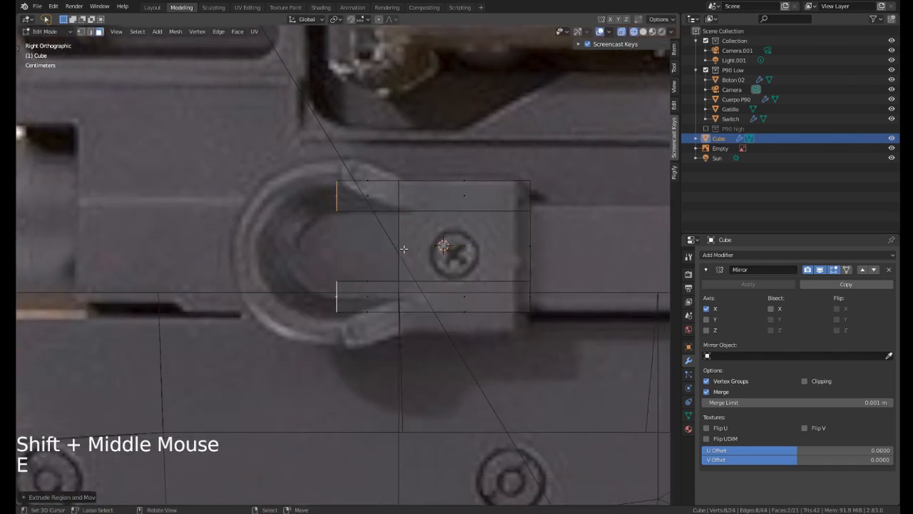
pyautogui.press('e')
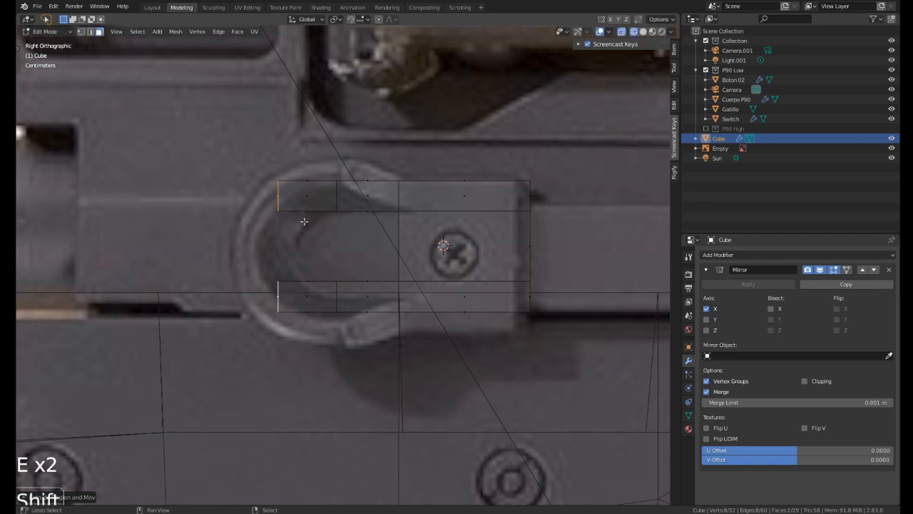
# Rotate and move the upper and lower arms' muzzle-facing end faces inward so both arms follow the ring in the reference.
pyautogui.keyDown('shift'); pyautogui.moveTo(399, 244); pyautogui.dragTo(442, 265, button='middle'); pyautogui.keyUp('shift')
pyautogui.scroll(1, 442, 265)
pyautogui.rightClick(439, 260)
pyautogui.press('r')
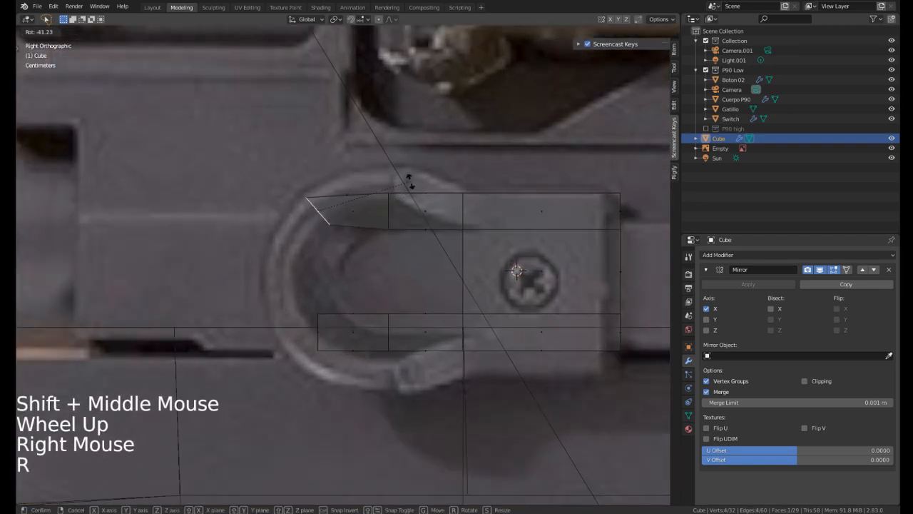
pyautogui.press('g')
pyautogui.click(433, 206)
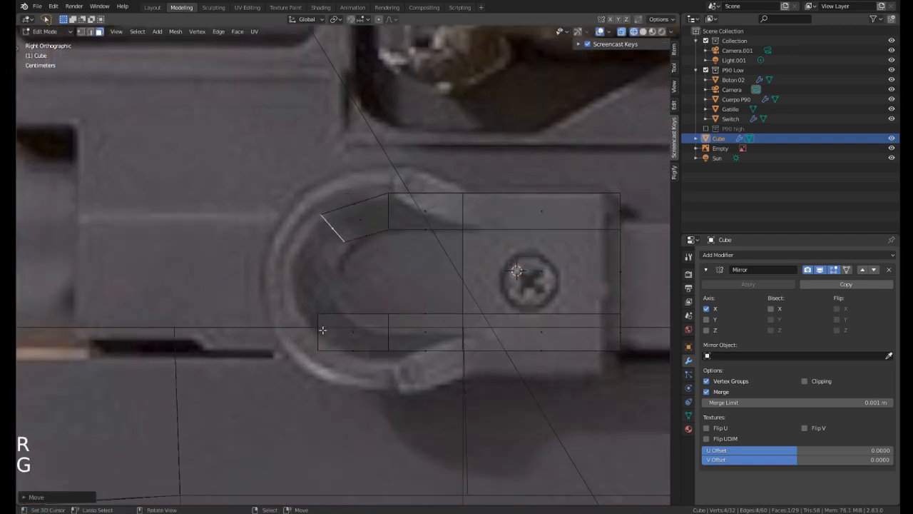
pyautogui.rightClick(323, 330)
pyautogui.press('r')
pyautogui.press('g')
pyautogui.click(442, 343)
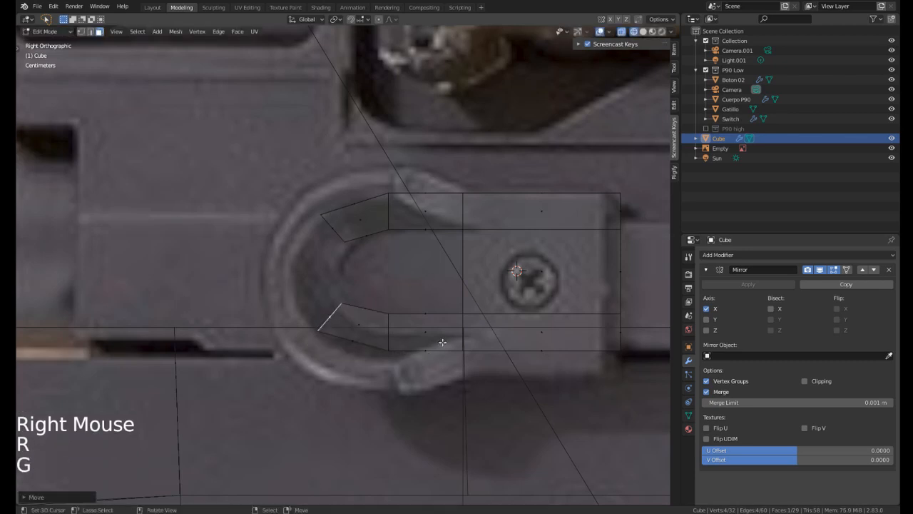
# Delete the end faces of both arms, and switch to solid shading with edge selection.
pyautogui.keyDown('shift'); pyautogui.rightClick(332, 236); pyautogui.keyUp('shift')
pyautogui.scroll(1, 332, 236)
pyautogui.moveTo(332, 235)
pyautogui.mouseDown(button='middle')
pyautogui.moveTo(399, 253)
pyautogui.moveTo(389, 247)
pyautogui.mouseUp(button='middle')
pyautogui.scroll(-1, 371, 246)
pyautogui.press('x')
pyautogui.click(400, 253)
pyautogui.press('z')
pyautogui.press('z')
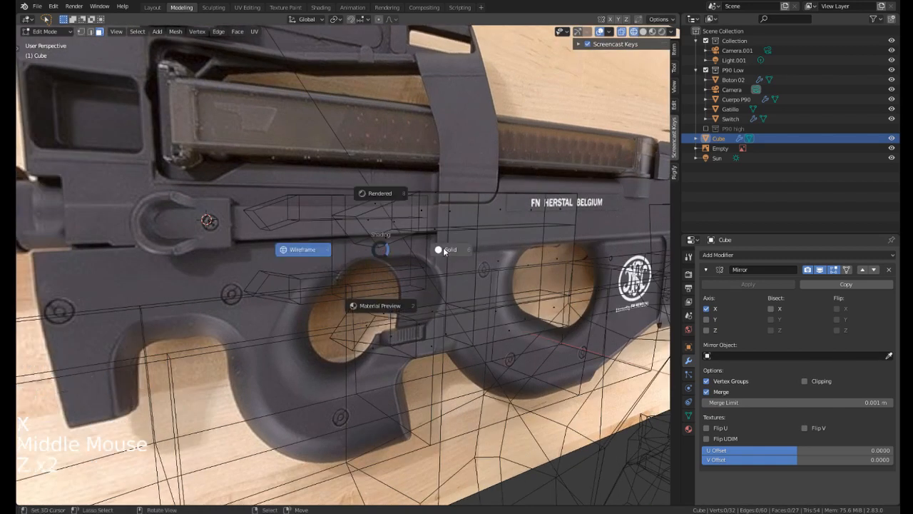
pyautogui.click(450, 248)
pyautogui.moveTo(449, 248); pyautogui.dragTo(383, 260, button='middle')
pyautogui.press('2')
# Try filling a face between the inner end edges of the upper and lower arms.
pyautogui.rightClick(358, 333)
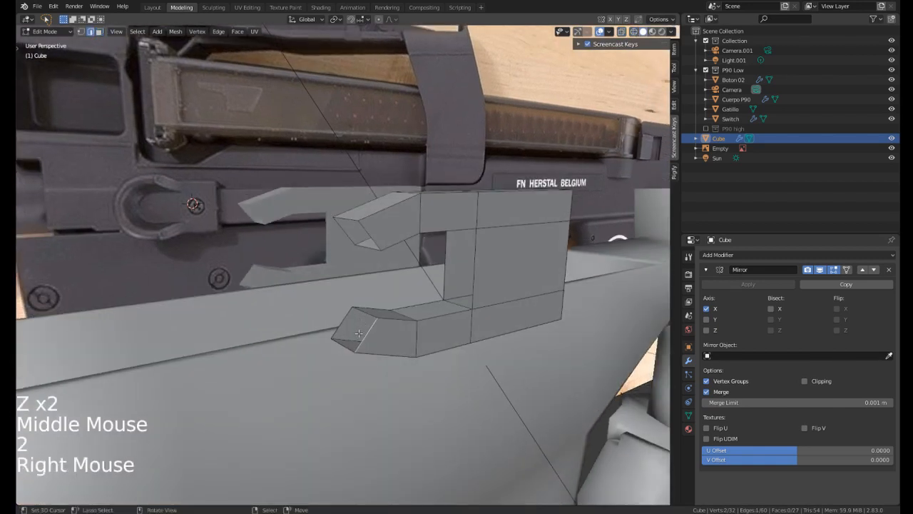
pyautogui.keyDown('shift'); pyautogui.rightClick(368, 309); pyautogui.keyUp('shift')
pyautogui.press('f')
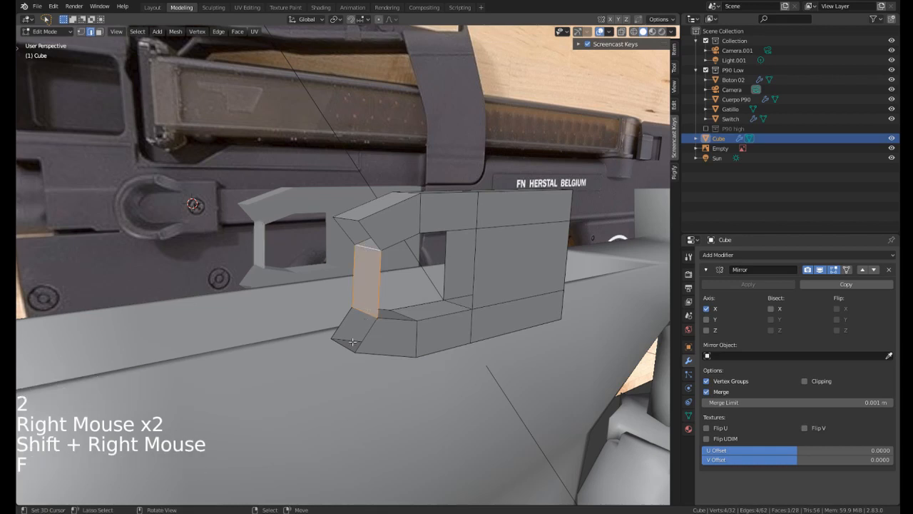
pyautogui.hotkey('ctrl', 'z')
# Fill the body-side, outward and muzzle-facing faces between the two arms' open ends to join them into a ring.
pyautogui.rightClick(356, 334)
pyautogui.rightClick(351, 315)
pyautogui.keyDown('shift'); pyautogui.rightClick(344, 231); pyautogui.keyUp('shift')
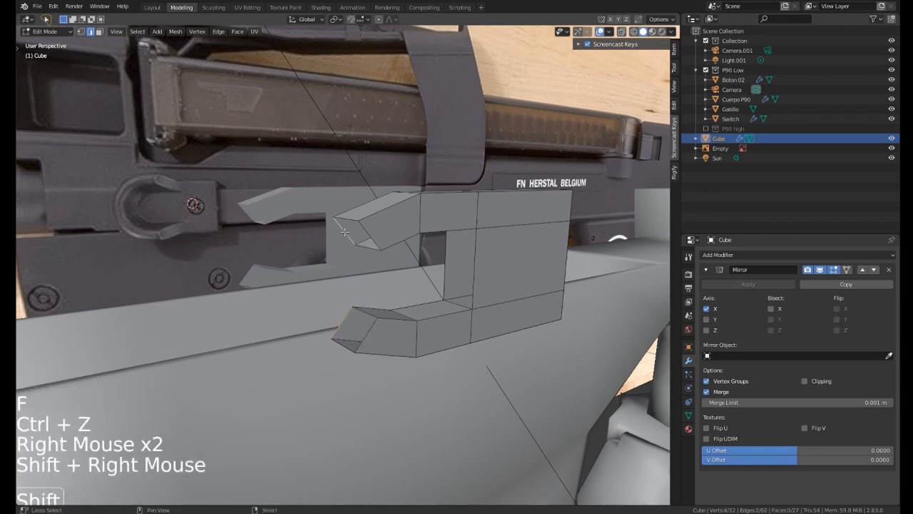
pyautogui.press('f')
pyautogui.rightClick(369, 234)
pyautogui.keyDown('shift'); pyautogui.rightClick(368, 332); pyautogui.keyUp('shift')
pyautogui.press('f')
pyautogui.rightClick(358, 287)
pyautogui.keyDown('shift'); pyautogui.rightClick(331, 281); pyautogui.keyUp('shift')
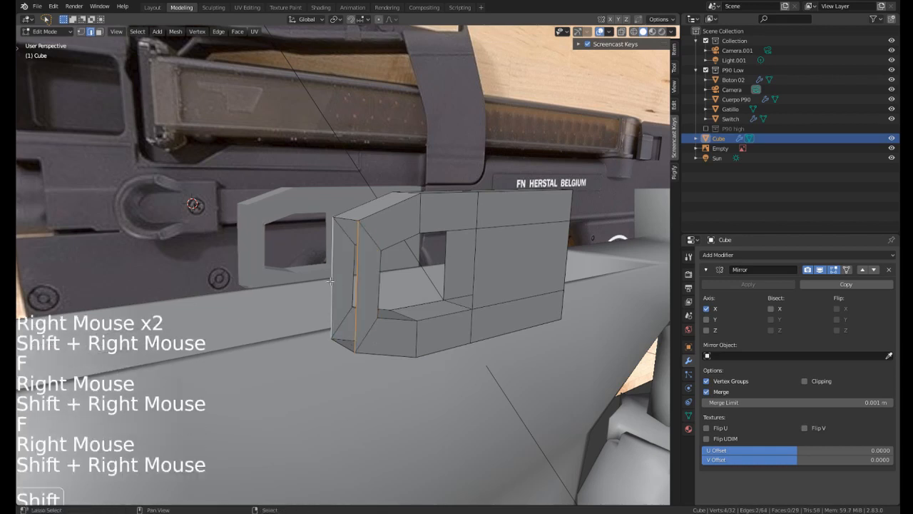
pyautogui.press('f')
pyautogui.moveTo(330, 281); pyautogui.dragTo(435, 222, button='middle')
pyautogui.press('a')
pyautogui.press('a')
pyautogui.press('a')
pyautogui.press('a')
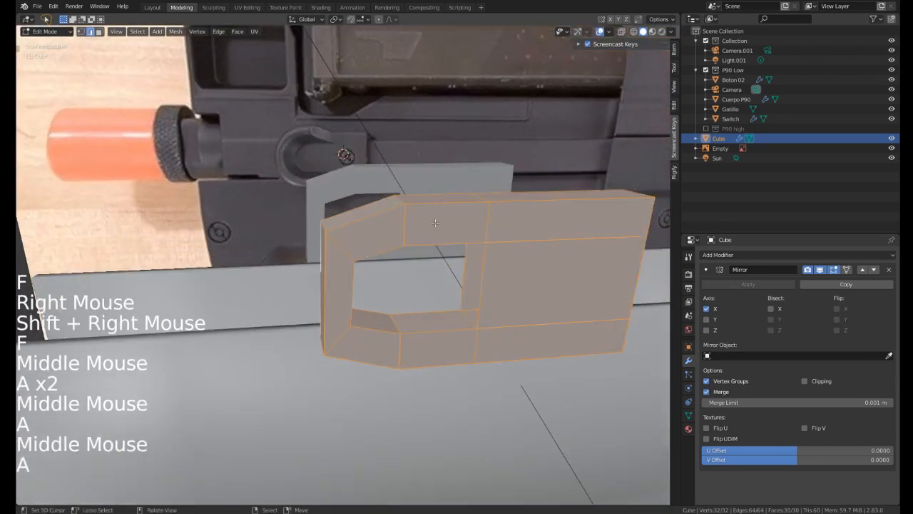
pyautogui.moveTo(341, 136); pyautogui.dragTo(292, 125, button='middle')
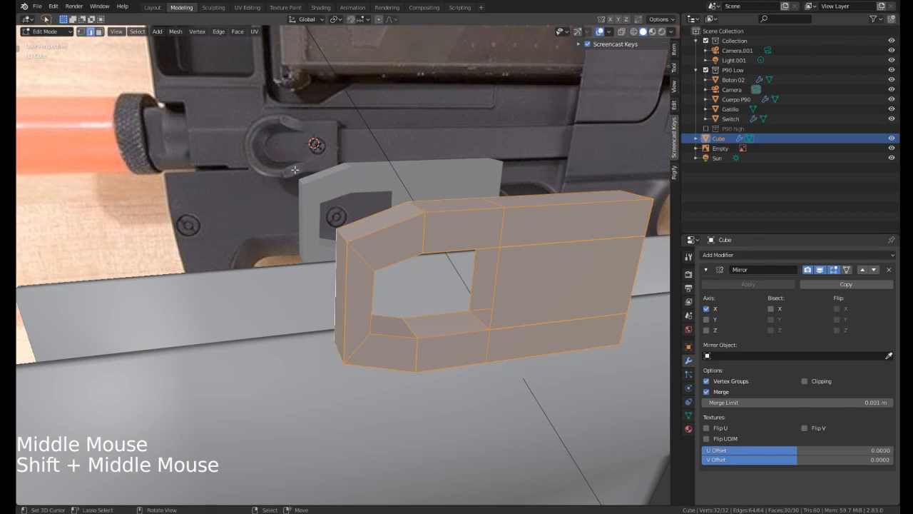
# Fill the body-side opening of the ring with two faces between its opposing inner edges.
pyautogui.moveTo(395, 243); pyautogui.dragTo(371, 286, button='middle')
pyautogui.rightClick(366, 217)
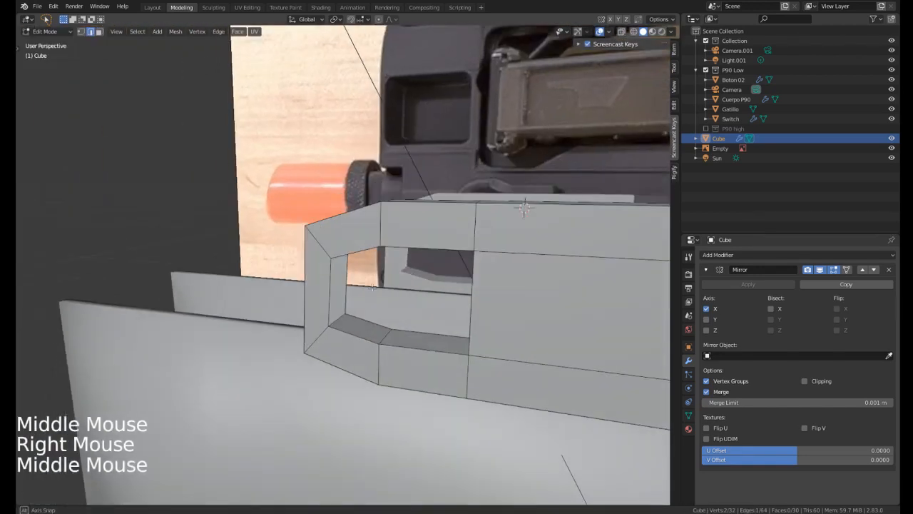
pyautogui.keyDown('shift'); pyautogui.rightClick(366, 319); pyautogui.keyUp('shift')
pyautogui.press('f')
pyautogui.rightClick(428, 331)
pyautogui.moveTo(428, 331); pyautogui.dragTo(429, 232, button='middle')
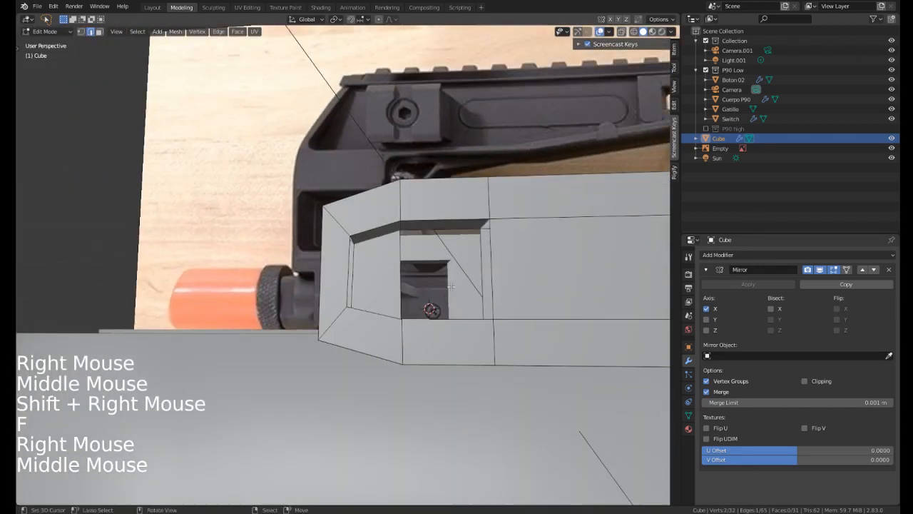
pyautogui.keyDown('shift'); pyautogui.rightClick(430, 220); pyautogui.keyUp('shift')
pyautogui.press('f')
# Fill the outward-facing opening of the ring with two faces between its opposing inner edges.
pyautogui.rightClick(430, 218)
pyautogui.keyDown('shift'); pyautogui.rightClick(430, 321); pyautogui.keyUp('shift')
pyautogui.moveTo(430, 321); pyautogui.dragTo(389, 353, button='middle')
pyautogui.press('f')
pyautogui.rightClick(363, 329)
pyautogui.keyDown('shift'); pyautogui.rightClick(356, 234); pyautogui.keyUp('shift')
pyautogui.press('f')
# Extrude the five outward faces forming the C-shaped ring slightly away from the gun body.
pyautogui.moveTo(353, 225)
pyautogui.mouseDown(button='middle')
pyautogui.moveTo(441, 260)
pyautogui.moveTo(355, 215)
pyautogui.mouseUp(button='middle')
pyautogui.keyDown('shift'); pyautogui.moveTo(355, 215); pyautogui.dragTo(355, 292, button='middle'); pyautogui.keyUp('shift')
pyautogui.scroll(-1, 244, 202)
pyautogui.scroll(-1, 367, 264)
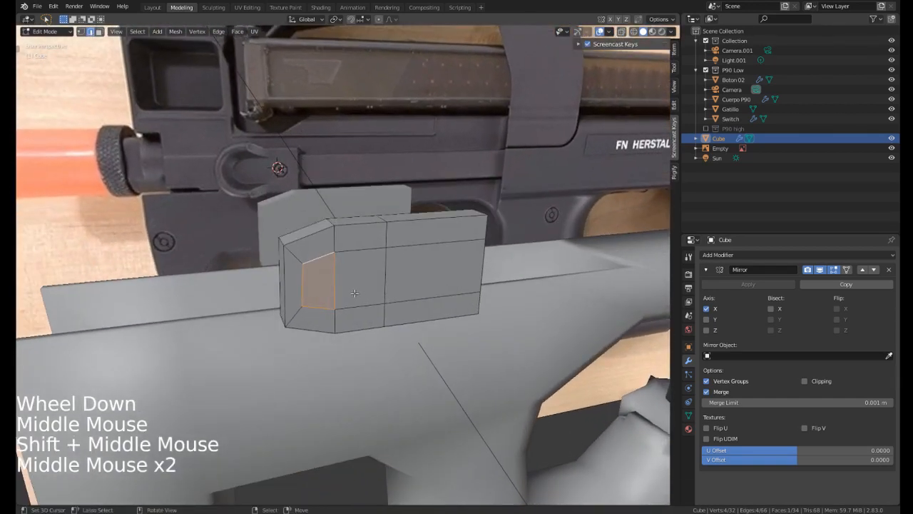
pyautogui.press('3')
pyautogui.rightClick(360, 235)
pyautogui.keyDown('shift'); pyautogui.rightClick(306, 239); pyautogui.keyUp('shift')
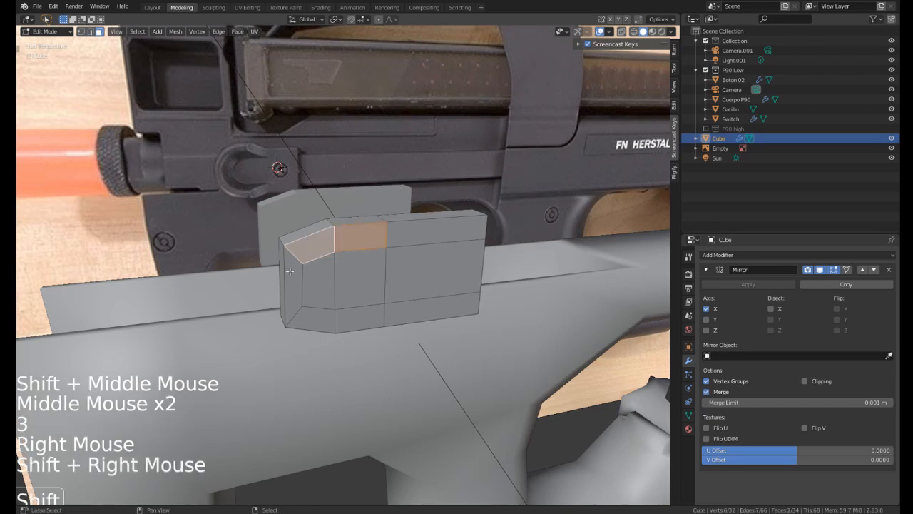
pyautogui.keyDown('shift'); pyautogui.rightClick(293, 282); pyautogui.keyUp('shift')
pyautogui.keyDown('shift'); pyautogui.rightClick(308, 319); pyautogui.keyUp('shift')
pyautogui.keyDown('shift'); pyautogui.rightClick(360, 317); pyautogui.keyUp('shift')
pyautogui.moveTo(360, 318); pyautogui.dragTo(406, 315, button='middle')
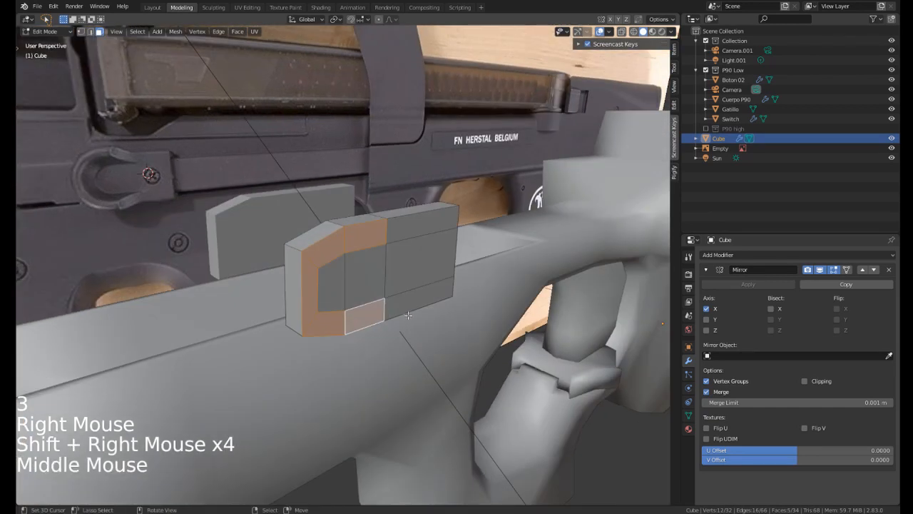
pyautogui.press('e')
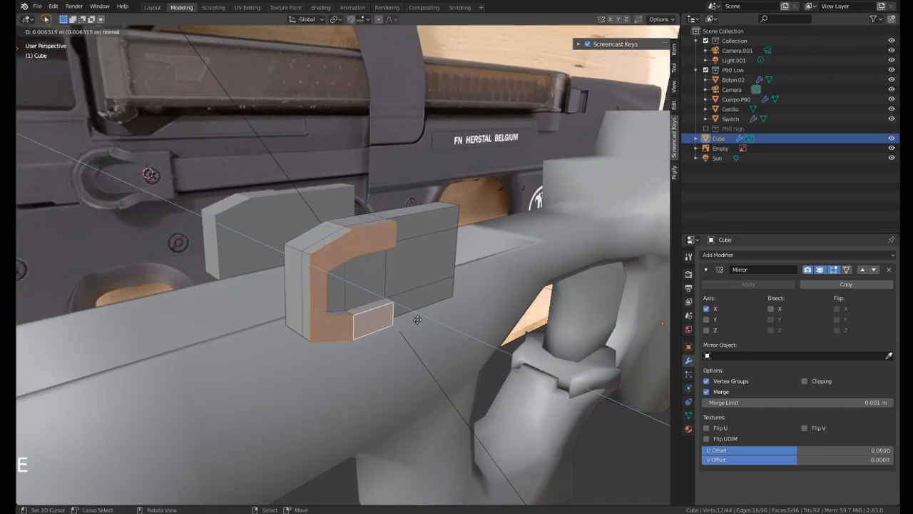
pyautogui.click(430, 328)
# Edge-slide the outer end edges of the raised ring's two arms toward the muzzle to slope their ends.
pyautogui.moveTo(431, 327); pyautogui.dragTo(357, 277, button='middle')
pyautogui.press('2')
pyautogui.rightClick(361, 258)
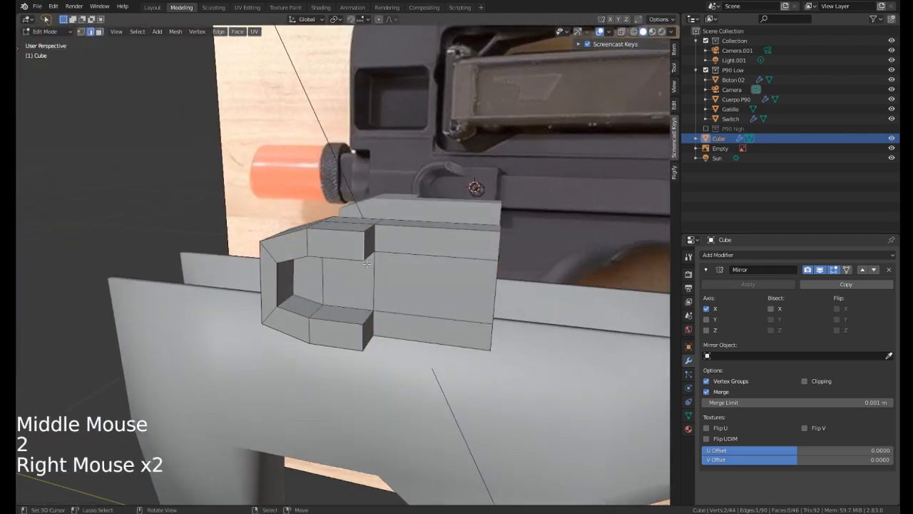
pyautogui.keyDown('shift'); pyautogui.rightClick(364, 338); pyautogui.keyUp('shift')
pyautogui.moveTo(364, 337); pyautogui.dragTo(377, 336, button='middle')
pyautogui.press('g')
pyautogui.press('g')
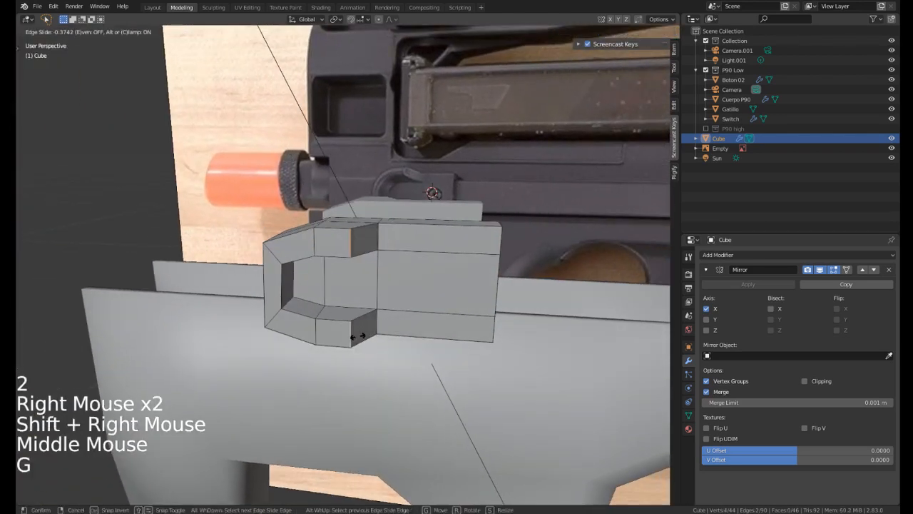
pyautogui.click(355, 336)
# Edge-slide the raised ring's inner top edges toward its outer rim to slope the inner wall.
pyautogui.moveTo(286, 281); pyautogui.dragTo(298, 245, button='middle')
pyautogui.rightClick(295, 287)
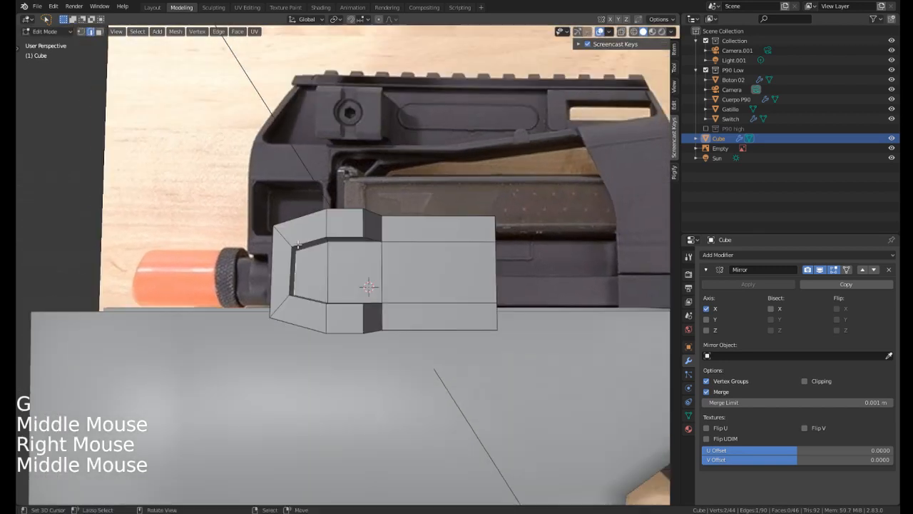
pyautogui.rightClick(298, 245)
pyautogui.keyDown('alt'); pyautogui.keyDown('shift'); pyautogui.rightClick(298, 243); pyautogui.keyUp('shift'); pyautogui.keyUp('alt')
pyautogui.keyDown('alt'); pyautogui.keyDown('shift'); pyautogui.rightClick(299, 243); pyautogui.keyUp('shift'); pyautogui.keyUp('alt')
pyautogui.keyDown('alt'); pyautogui.keyDown('shift'); pyautogui.rightClick(298, 242); pyautogui.keyUp('shift'); pyautogui.keyUp('alt')
pyautogui.press('g')
pyautogui.press('g')
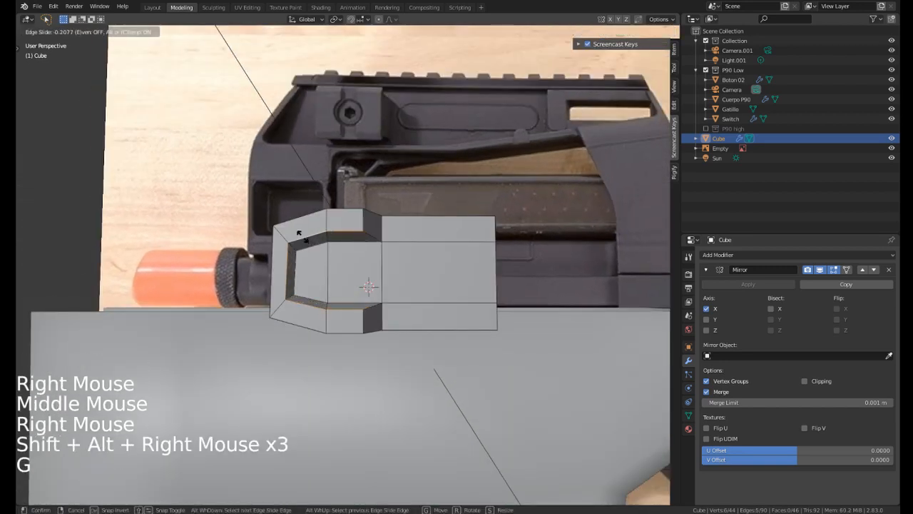
pyautogui.click(298, 235)
# Scale the whole mesh up along Z in wireframe side view and move it to align with the reference plate.
pyautogui.moveTo(298, 235)
pyautogui.mouseDown(button='middle')
pyautogui.moveTo(201, 255)
pyautogui.moveTo(397, 261)
pyautogui.mouseUp(button='middle')
pyautogui.scroll(-2, 386, 267)
pyautogui.scroll(1, 406, 270)
pyautogui.press('KP_3')
pyautogui.scroll(1, 363, 248)
pyautogui.press('z')
pyautogui.scroll(1, 299, 240)
pyautogui.scroll(-1, 386, 218)
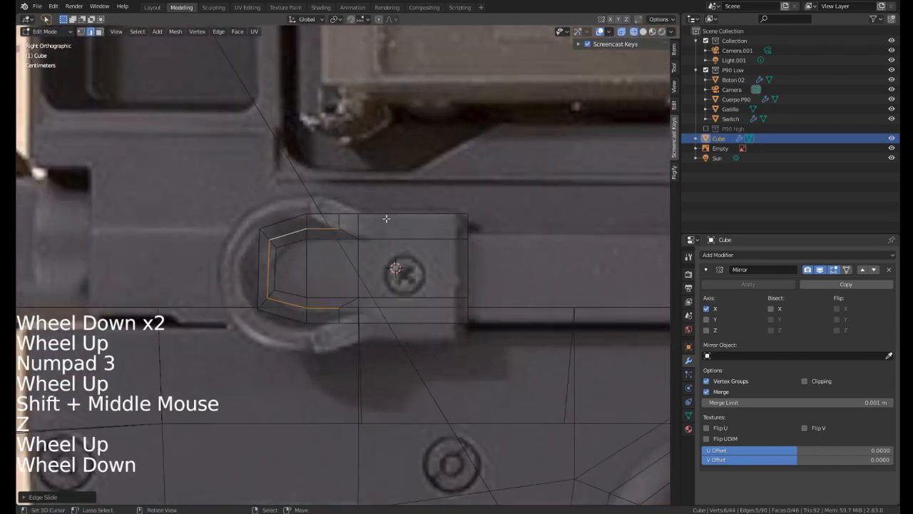
pyautogui.keyDown('shift'); pyautogui.moveTo(385, 218); pyautogui.dragTo(362, 218, button='middle'); pyautogui.keyUp('shift')
pyautogui.press('a')
pyautogui.press('s')
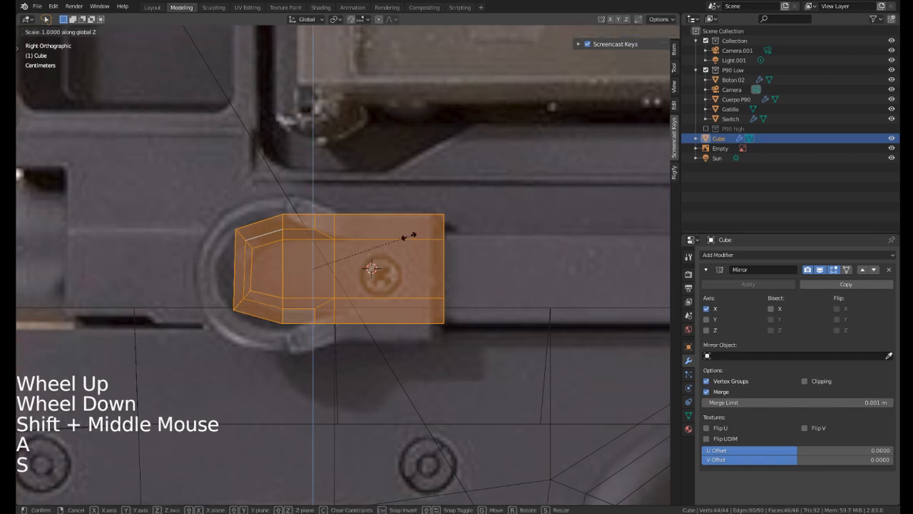
pyautogui.click(430, 242)
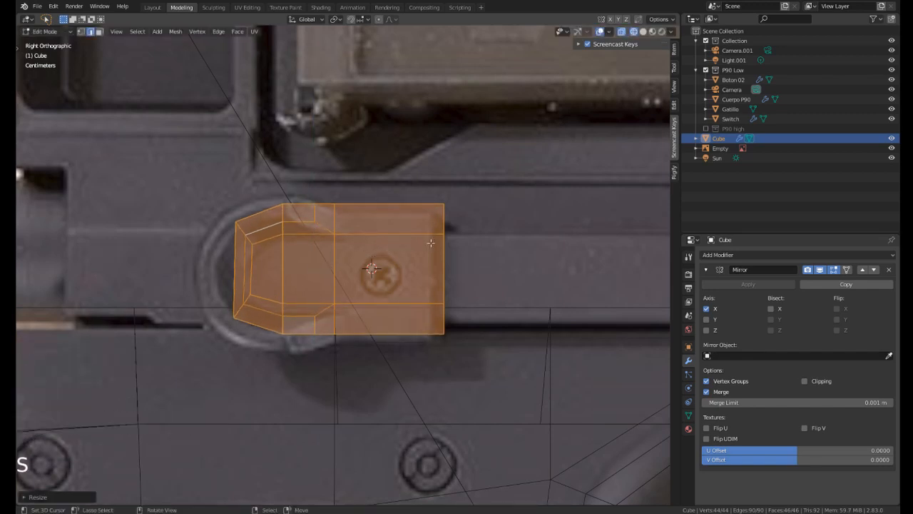
pyautogui.press('g')
pyautogui.click(422, 251)
# Add a horizontal loop cut through the middle of the plate and ring.
pyautogui.keyDown('shift'); pyautogui.moveTo(276, 233); pyautogui.dragTo(318, 239, button='middle'); pyautogui.keyUp('shift')
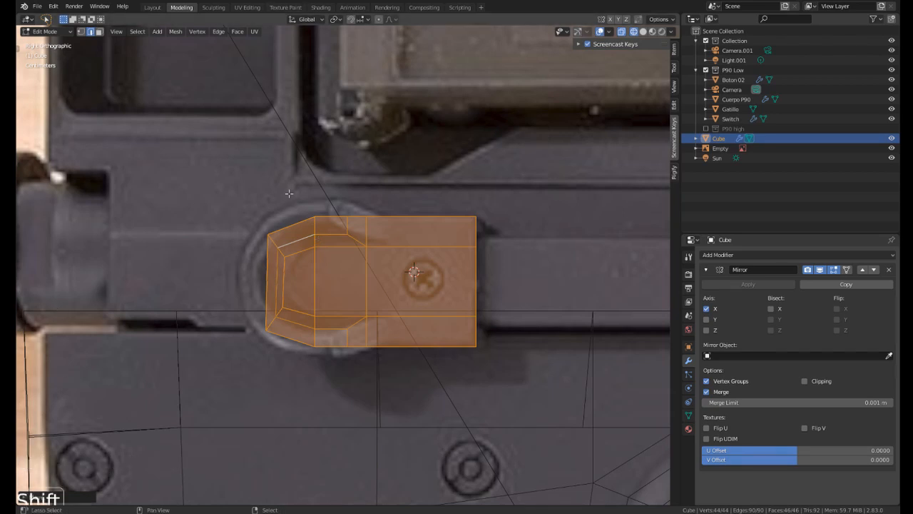
pyautogui.keyDown('shift'); pyautogui.moveTo(276, 258); pyautogui.dragTo(304, 214, button='middle'); pyautogui.keyUp('shift')
pyautogui.scroll(1, 304, 214)
pyautogui.hotkey('ctrl', 'r')
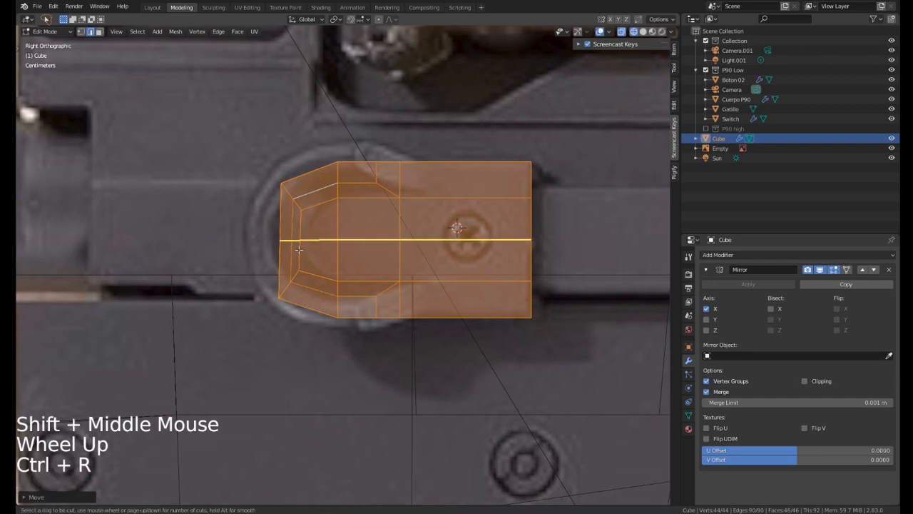
pyautogui.click(299, 249)
# Move the ring's middle vertices at the muzzle end along Y toward the muzzle to round its outline.
pyautogui.press('1')
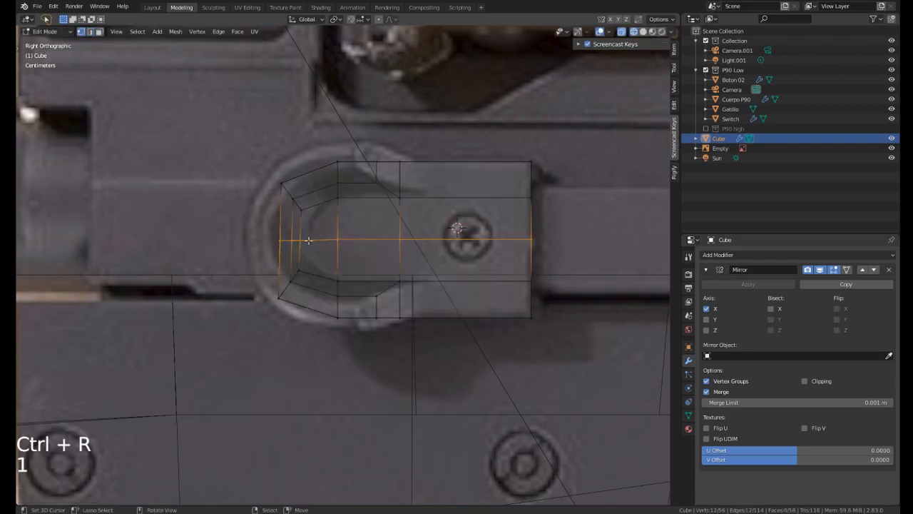
pyautogui.rightClick(321, 230)
pyautogui.moveTo(318, 229)
pyautogui.keyDown('shift'); pyautogui.mouseDown()
pyautogui.moveTo(314, 250)
pyautogui.moveTo(326, 248)
pyautogui.mouseUp(); pyautogui.keyUp('shift')
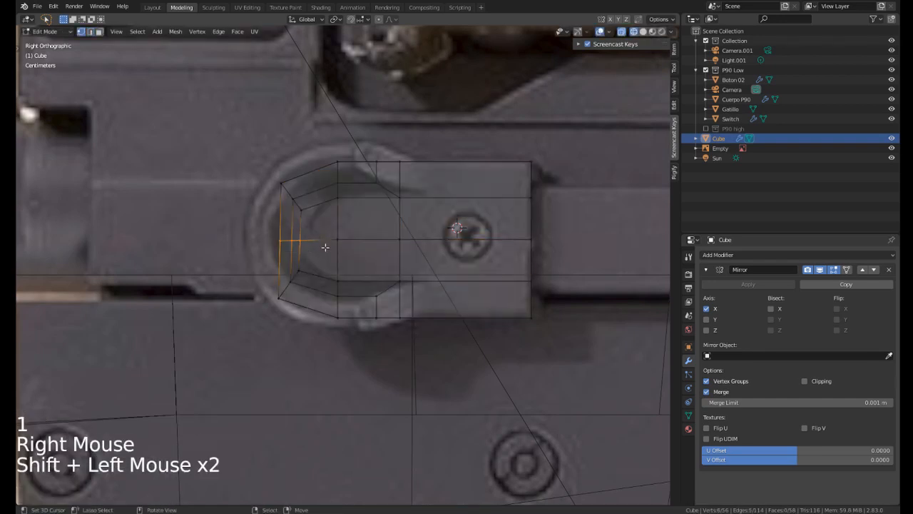
pyautogui.press('g')
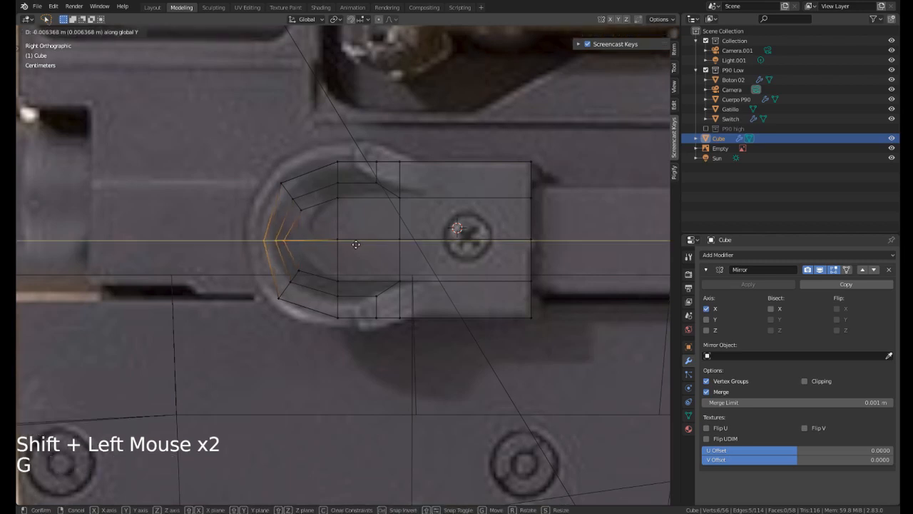
pyautogui.click(353, 244)
# Move the innermost middle vertices of the ring about 0.003 m along Y away from the muzzle.
pyautogui.keyDown('shift'); pyautogui.click(286, 232); pyautogui.keyUp('shift')
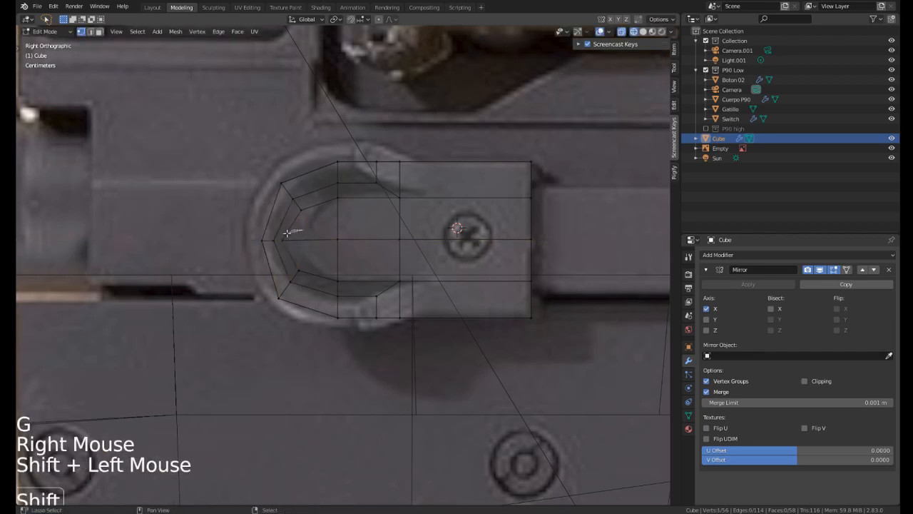
pyautogui.press('g')
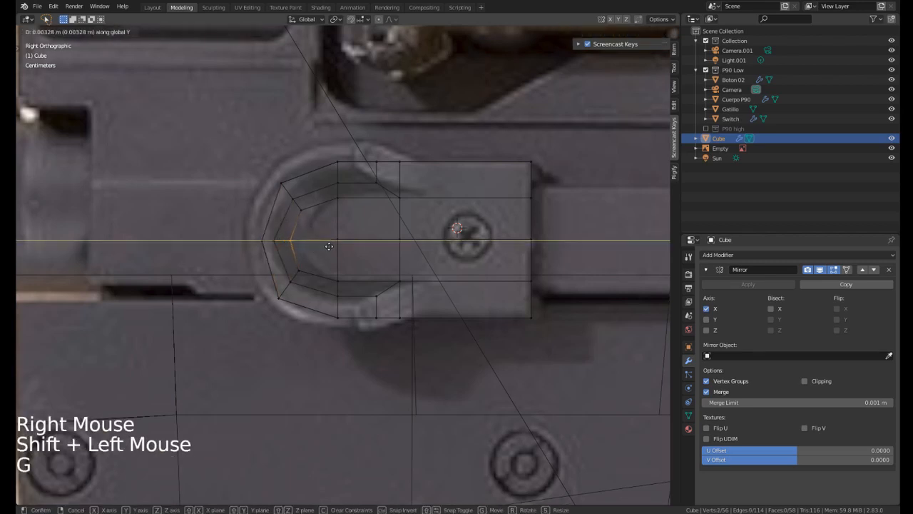
pyautogui.click(329, 246)
# Scale the whole mesh uniformly by about 1.10 to match the reference, and return to solid shading.
pyautogui.press('a')
pyautogui.press('s')
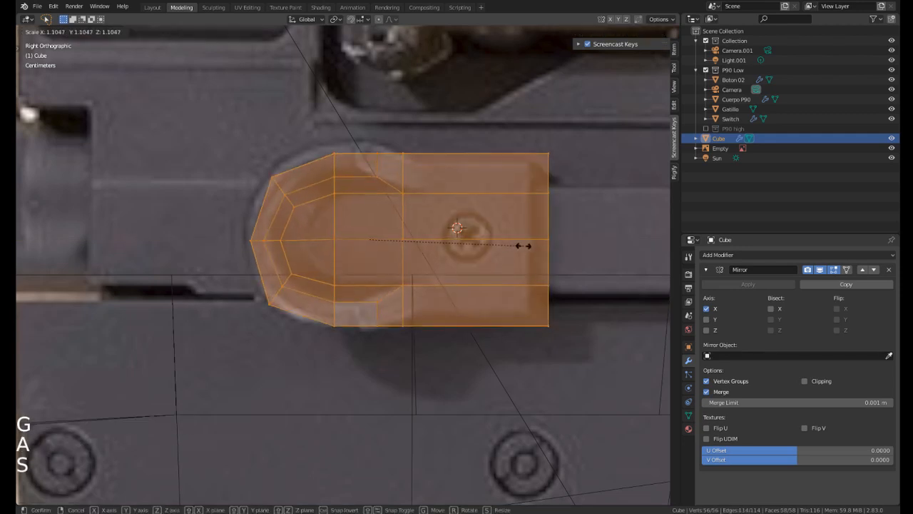
pyautogui.click(524, 245)
pyautogui.scroll(-3, 521, 246)
pyautogui.press('z')
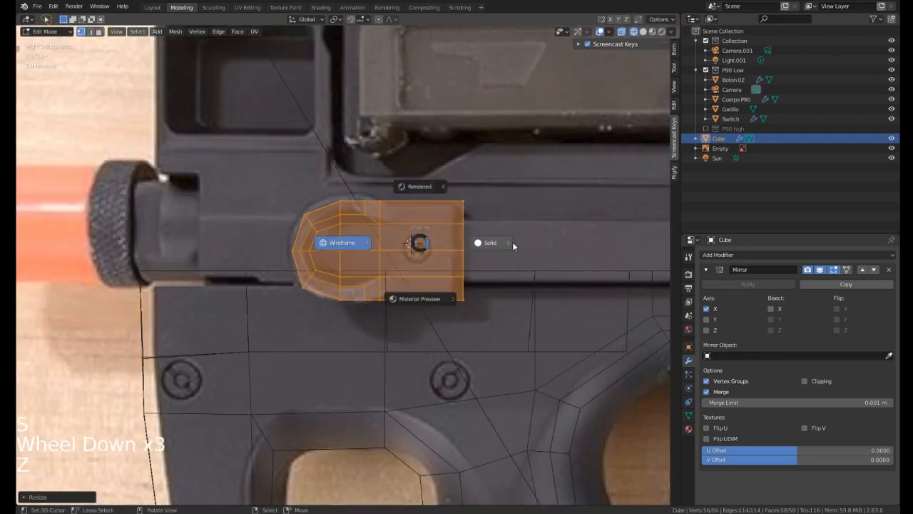
# Select all outward-facing faces along the raised ring and scale them up uniformly.
pyautogui.moveTo(412, 240)
pyautogui.mouseDown(button='middle')
pyautogui.moveTo(350, 244)
pyautogui.moveTo(419, 162)
pyautogui.moveTo(418, 235)
pyautogui.moveTo(328, 280)
pyautogui.moveTo(373, 275)
pyautogui.moveTo(371, 285)
pyautogui.mouseUp(button='middle')
pyautogui.moveTo(370, 285); pyautogui.dragTo(340, 197, button='middle')
pyautogui.scroll(-2, 368, 308)
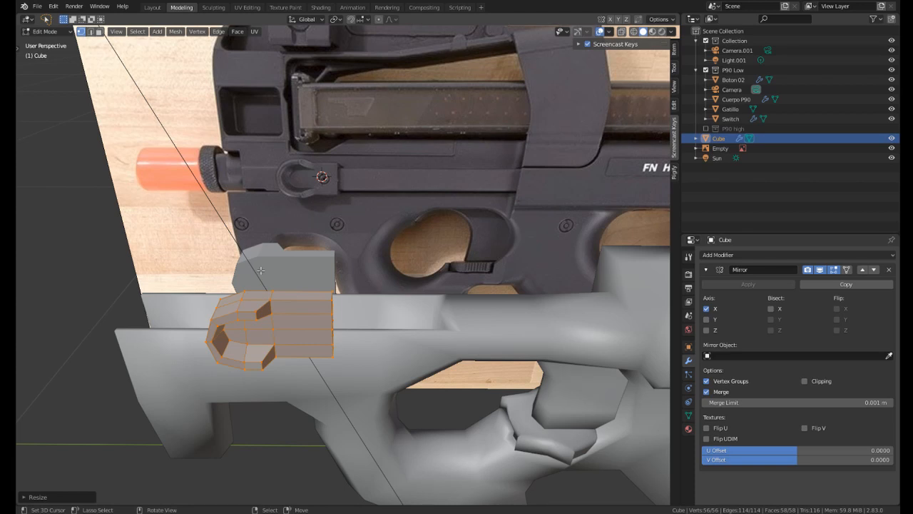
pyautogui.moveTo(260, 269); pyautogui.dragTo(342, 214, button='middle')
pyautogui.keyDown('shift'); pyautogui.moveTo(343, 214); pyautogui.dragTo(362, 225, button='middle'); pyautogui.keyUp('shift')
pyautogui.scroll(2, 362, 225)
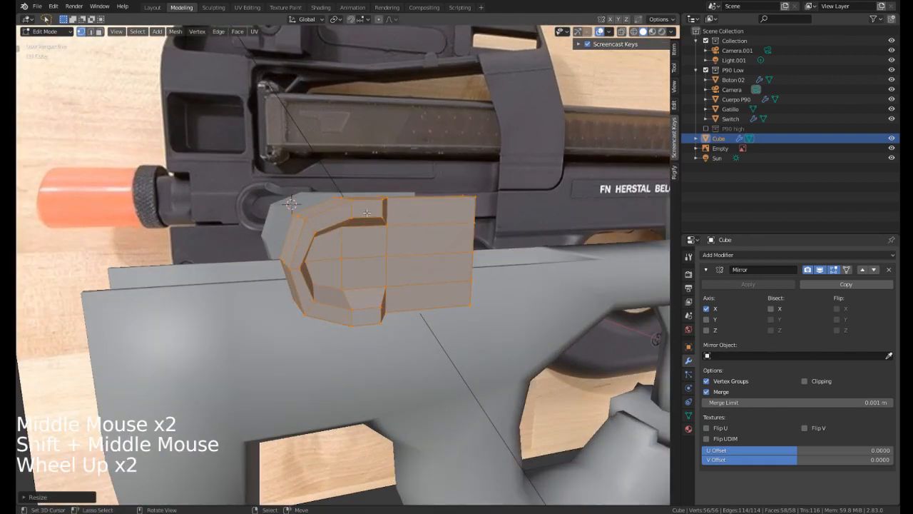
pyautogui.rightClick(371, 205)
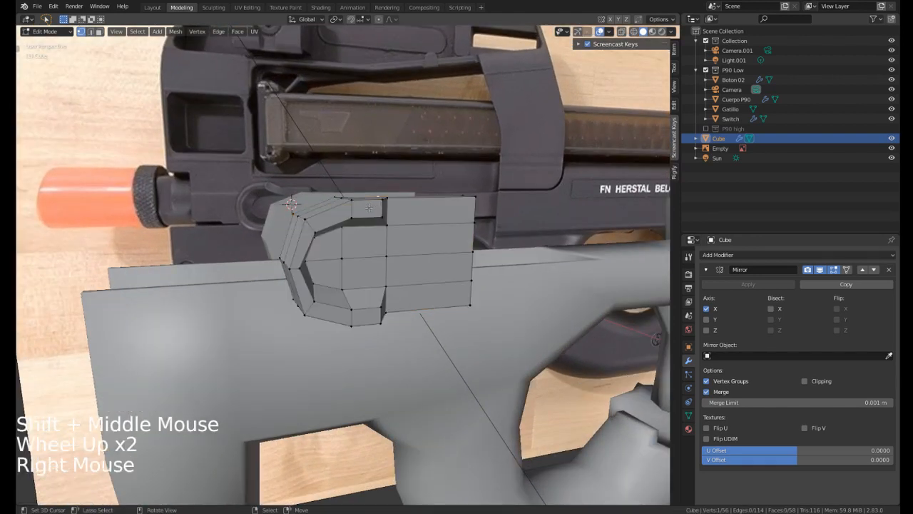
pyautogui.rightClick(369, 207)
pyautogui.keyDown('shift'); pyautogui.rightClick(330, 212); pyautogui.keyUp('shift')
pyautogui.keyDown('shift'); pyautogui.rightClick(305, 236); pyautogui.keyUp('shift')
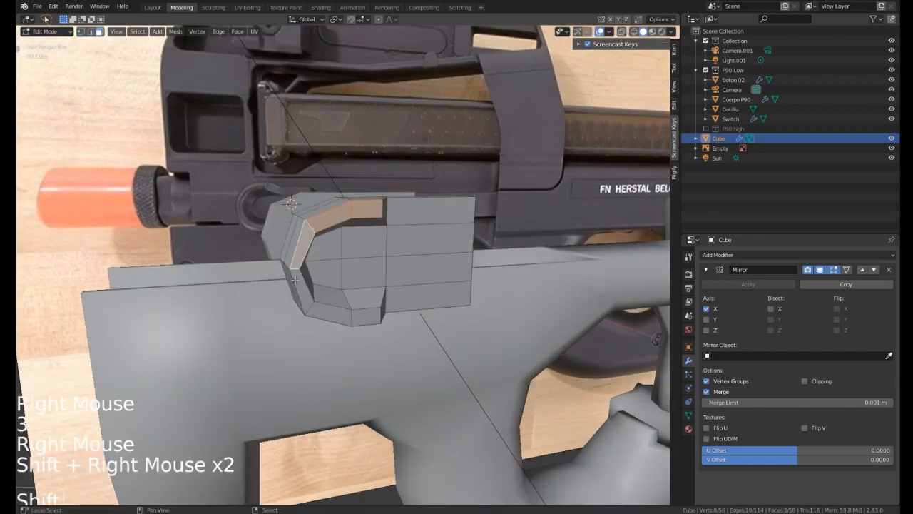
pyautogui.moveTo(365, 308); pyautogui.dragTo(427, 292, button='middle')
pyautogui.press('s')
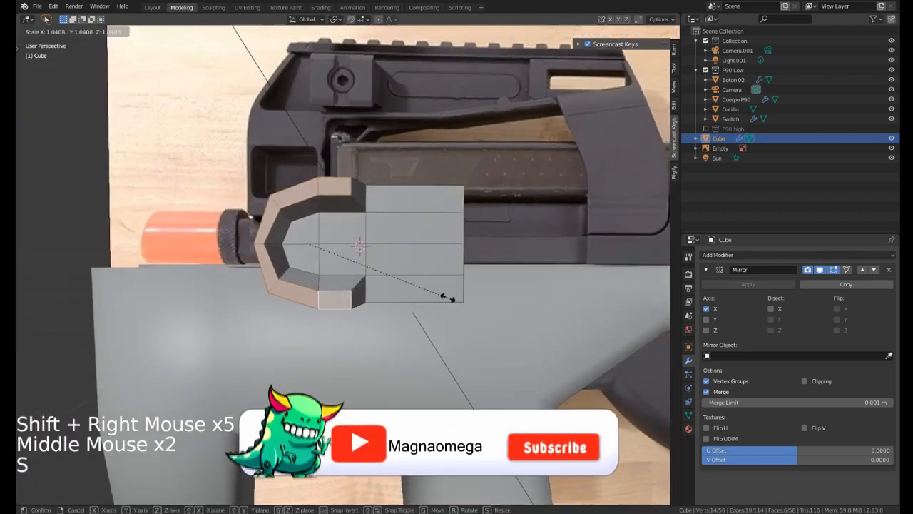
pyautogui.press('g')
pyautogui.press('x')
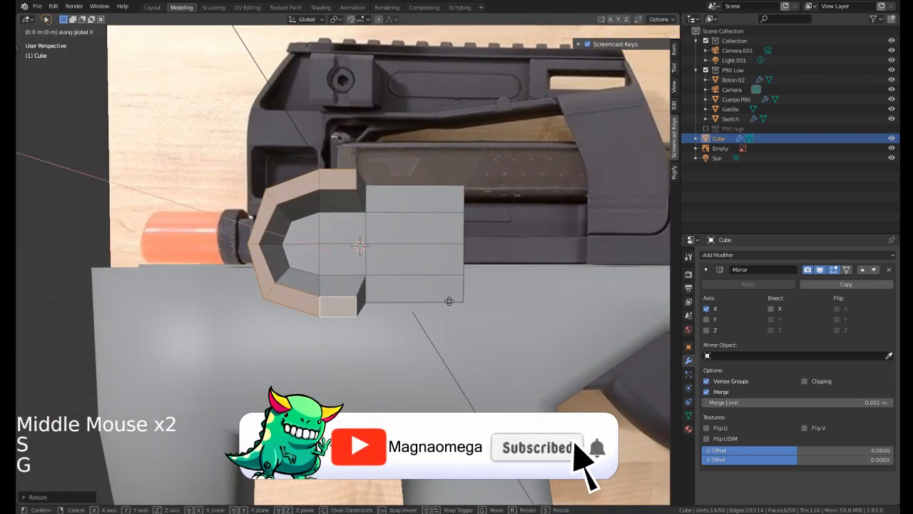
pyautogui.rightClick(449, 301)
# Move the ring's outward-facing faces along Y toward the muzzle and adjust their uniform scale.
pyautogui.press('g')
pyautogui.press('y')
pyautogui.click(436, 301)
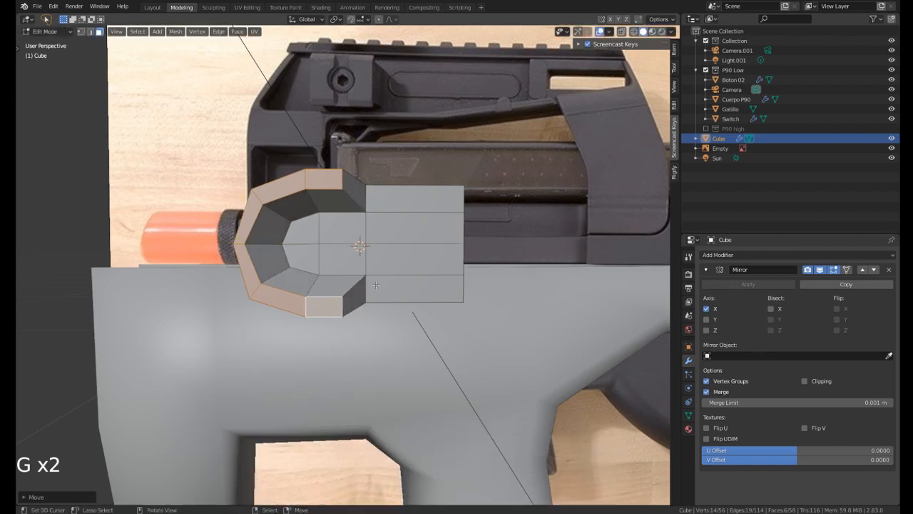
pyautogui.moveTo(434, 302); pyautogui.dragTo(314, 278, button='middle')
pyautogui.press('s')
pyautogui.click(321, 301)
# Add a loop cut around the ring's side walls and scale the new loop to curve them.
pyautogui.moveTo(314, 278); pyautogui.dragTo(414, 234, button='middle')
pyautogui.scroll(2, 311, 264)
pyautogui.scroll(1, 300, 250)
pyautogui.hotkey('ctrl', 'r')
pyautogui.click(289, 250)
pyautogui.press('s')
pyautogui.click(471, 225)
# Select the whole plate mesh and apply Shade Smooth to its faces.
pyautogui.scroll(-4, 418, 473)
pyautogui.press('a')
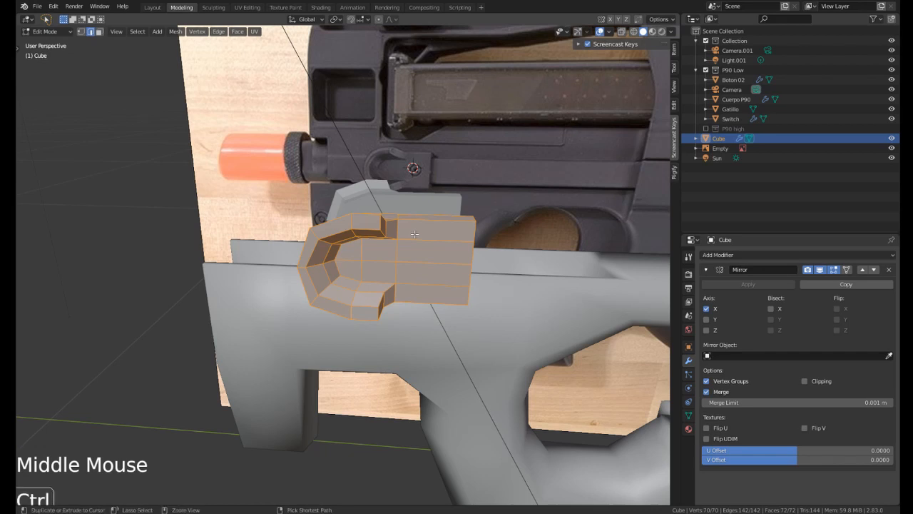
pyautogui.hotkey('ctrl', 'f')
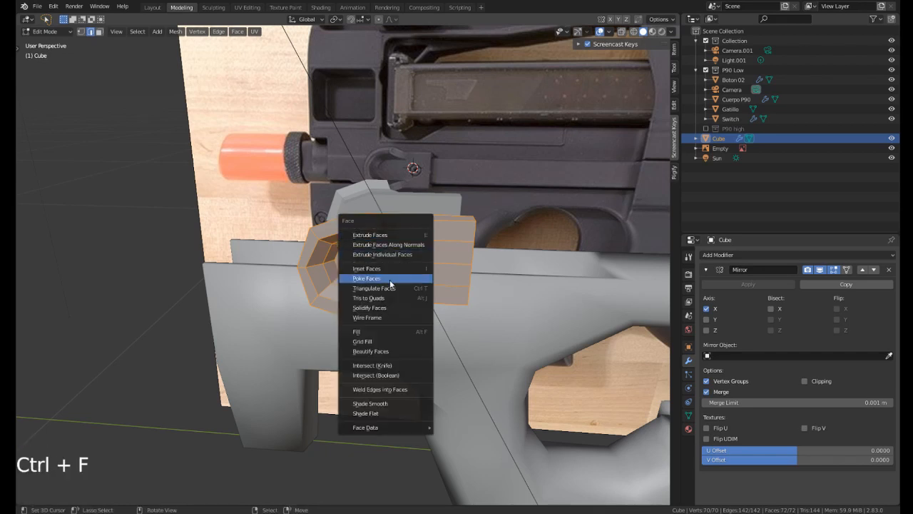
pyautogui.click(376, 404)
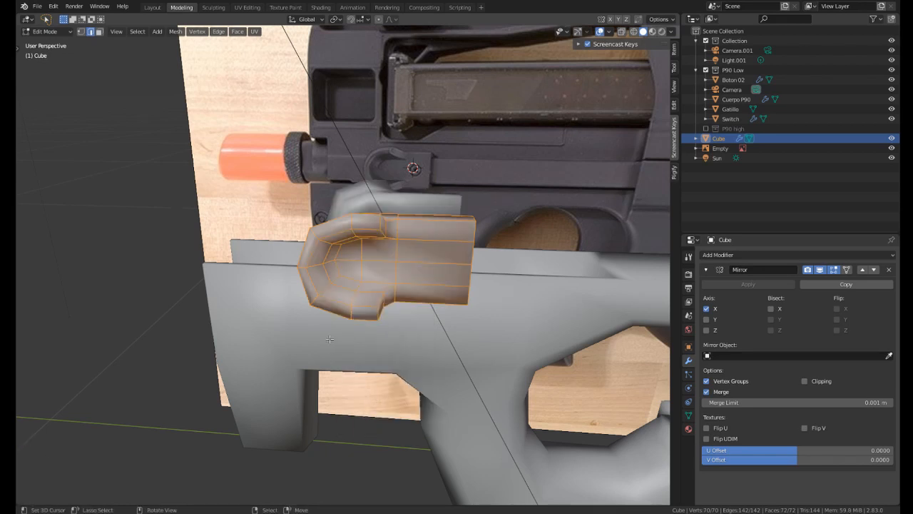
# Examine the smooth-shaded plate and ring from several angles, in and out of Edit Mode.
pyautogui.moveTo(376, 404); pyautogui.dragTo(350, 335, button='middle')
pyautogui.press('Tab')
pyautogui.moveTo(350, 335); pyautogui.dragTo(371, 282, button='middle')
pyautogui.press('Tab')
pyautogui.scroll(1, 447, 292)
pyautogui.scroll(2, 385, 291)
pyautogui.moveTo(370, 282); pyautogui.dragTo(331, 219, button='middle')
pyautogui.scroll(-1, 368, 276)
pyautogui.scroll(-1, 341, 302)
pyautogui.scroll(1, 364, 315)
pyautogui.scroll(1, 284, 294)
pyautogui.scroll(2, 331, 219)
pyautogui.moveTo(264, 242); pyautogui.dragTo(358, 222, button='middle')
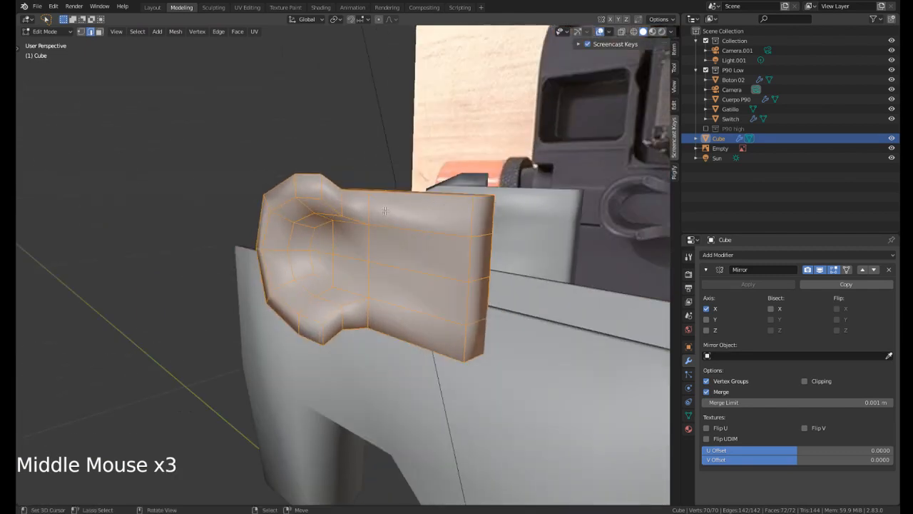
pyautogui.rightClick(358, 222)
pyautogui.moveTo(323, 189); pyautogui.dragTo(324, 184, button='middle')
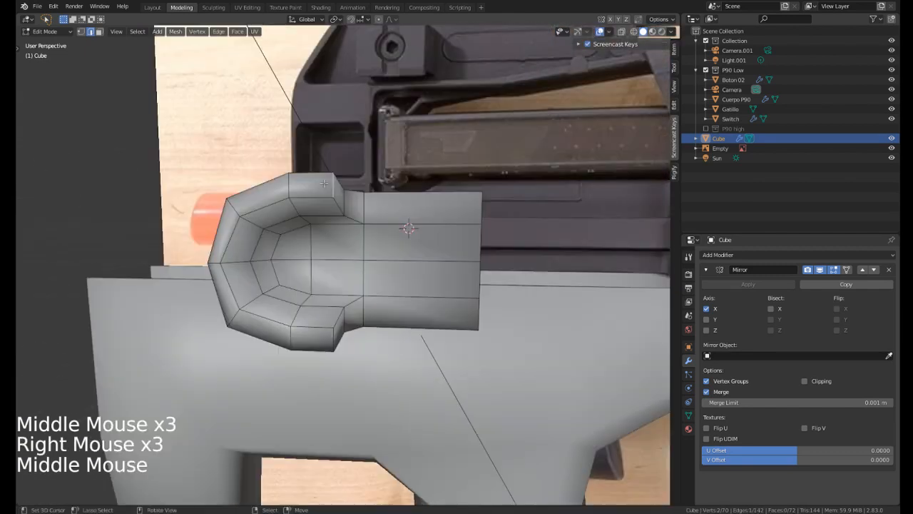
pyautogui.scroll(-3, 347, 284)
pyautogui.moveTo(277, 268); pyautogui.dragTo(359, 284, button='middle')
pyautogui.press('Tab')
pyautogui.keyDown('shift'); pyautogui.moveTo(359, 283); pyautogui.dragTo(355, 285, button='middle'); pyautogui.keyUp('shift')
pyautogui.press('Tab')
pyautogui.moveTo(355, 285)
pyautogui.mouseDown(button='middle')
pyautogui.moveTo(320, 253)
pyautogui.moveTo(317, 228)
pyautogui.mouseUp(button='middle')
# Select the plate's outer vertices in wireframe, move them along X to adjust its thickness, and return to solid shading.
pyautogui.scroll(1, 351, 280)
pyautogui.press('z')
pyautogui.press('1')
pyautogui.rightClick(285, 190)
pyautogui.moveTo(273, 176)
pyautogui.keyDown('shift'); pyautogui.mouseDown()
pyautogui.moveTo(322, 399)
pyautogui.moveTo(328, 235)
pyautogui.moveTo(342, 201)
pyautogui.moveTo(335, 194)
pyautogui.mouseUp(); pyautogui.keyUp('shift')
pyautogui.moveTo(335, 194); pyautogui.dragTo(423, 259, button='middle')
pyautogui.scroll(1, 425, 259)
pyautogui.press('g')
pyautogui.press('y')
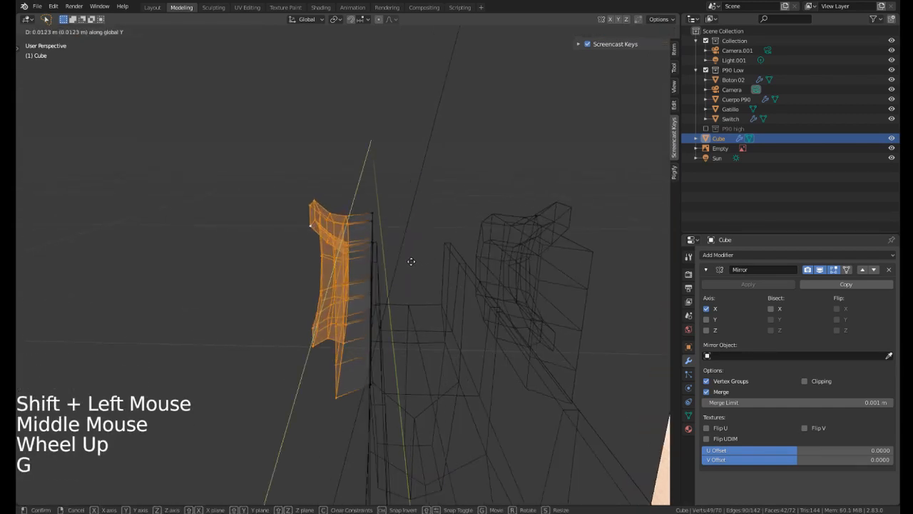
pyautogui.press('x')
pyautogui.click(422, 257)
pyautogui.press('z')
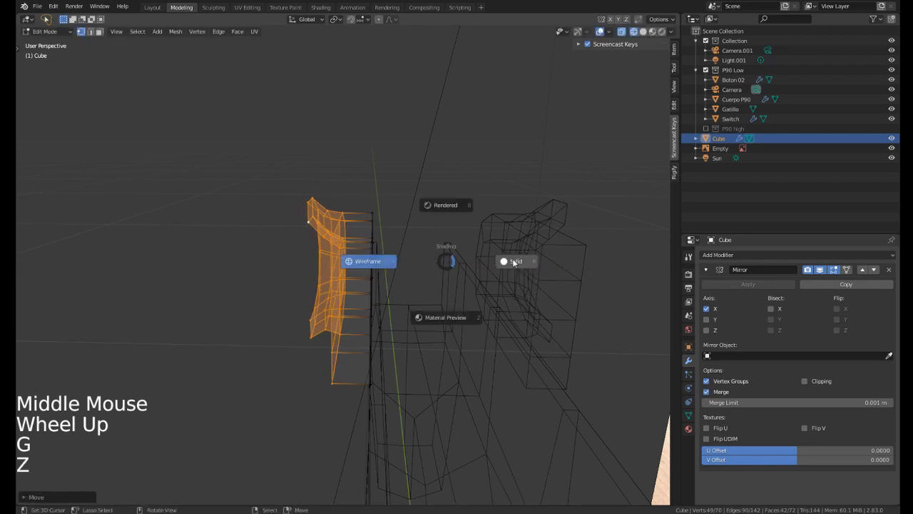
pyautogui.click(514, 262)
# Try to scale the four upper and lower middle vertices at the plate's rear end along Z by about 1.3.
pyautogui.moveTo(478, 261)
pyautogui.mouseDown(button='middle')
pyautogui.moveTo(528, 261)
pyautogui.moveTo(406, 236)
pyautogui.mouseUp(button='middle')
pyautogui.moveTo(406, 236)
pyautogui.mouseDown(button='middle')
pyautogui.moveTo(367, 253)
pyautogui.moveTo(323, 242)
pyautogui.moveTo(274, 192)
pyautogui.moveTo(255, 189)
pyautogui.moveTo(271, 212)
pyautogui.mouseUp(button='middle')
pyautogui.scroll(1, 323, 242)
pyautogui.scroll(-1, 307, 229)
pyautogui.scroll(1, 274, 192)
pyautogui.scroll(-1, 256, 189)
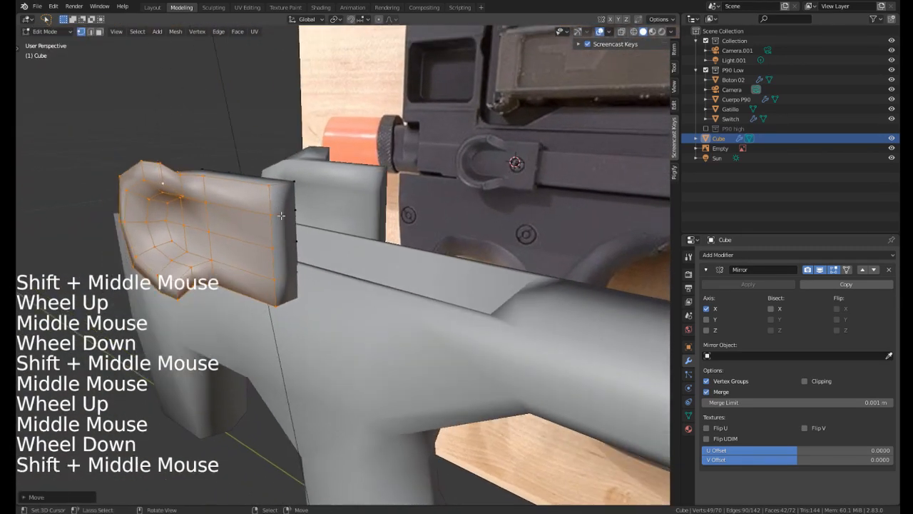
pyautogui.rightClick(271, 212)
pyautogui.keyDown('shift'); pyautogui.rightClick(293, 209); pyautogui.keyUp('shift')
pyautogui.keyDown('shift'); pyautogui.rightClick(296, 274); pyautogui.keyUp('shift')
pyautogui.keyDown('shift'); pyautogui.rightClick(274, 279); pyautogui.keyUp('shift')
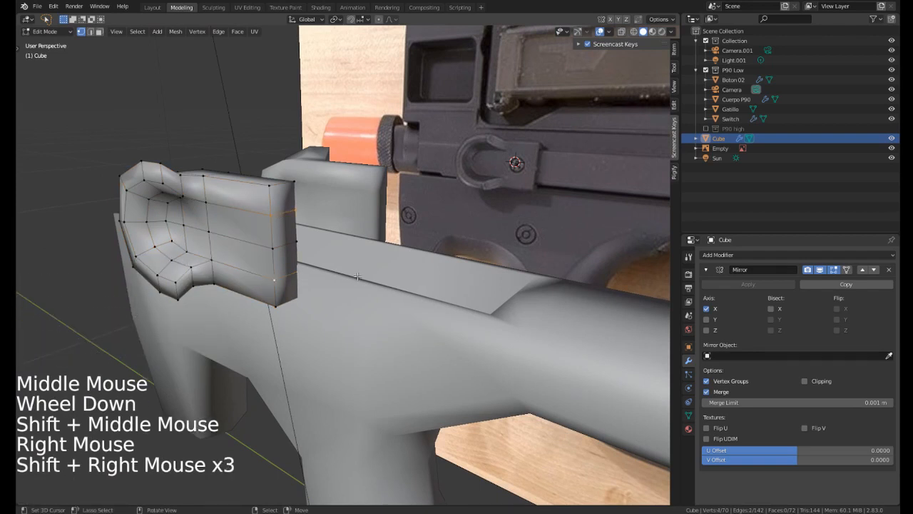
pyautogui.press('s')
pyautogui.press('z')
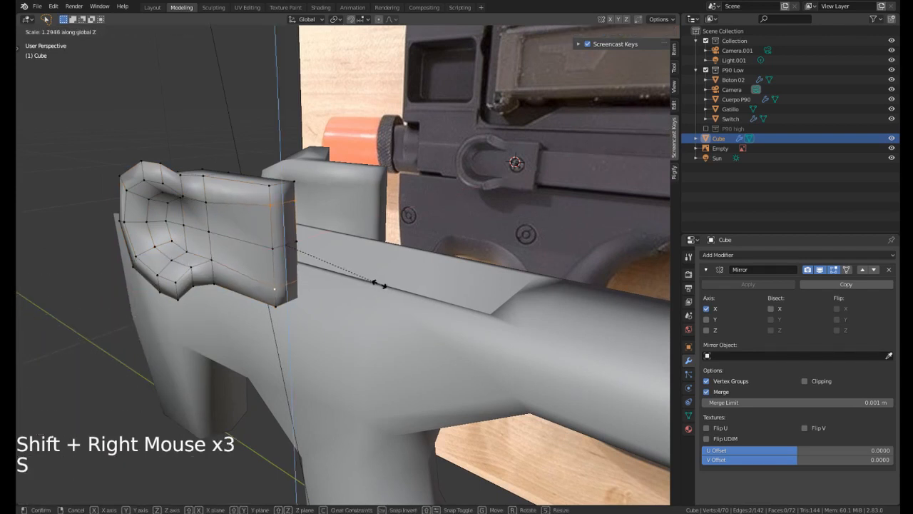
pyautogui.click(376, 283)
pyautogui.moveTo(283, 274); pyautogui.dragTo(301, 266, button='middle')
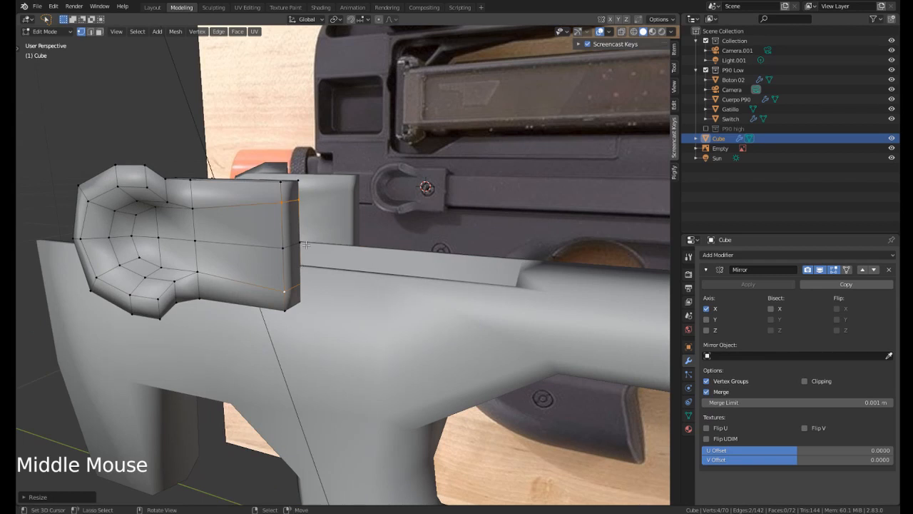
pyautogui.hotkey('ctrl', 'z')
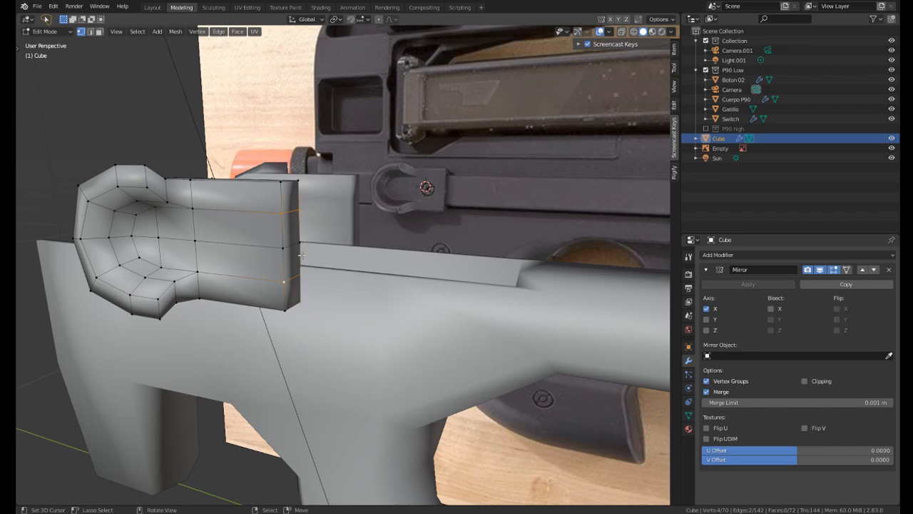
# Examine the plate against the gun body and the reference photo from several angles and distances.
pyautogui.moveTo(302, 254); pyautogui.dragTo(306, 251, button='middle')
pyautogui.scroll(-2, 308, 249)
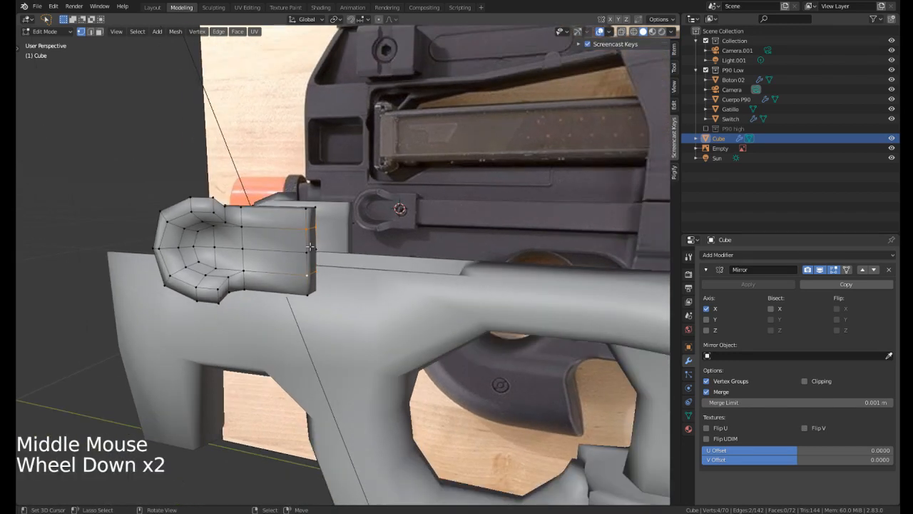
pyautogui.scroll(-2, 311, 247)
pyautogui.moveTo(310, 245); pyautogui.dragTo(323, 237, button='middle')
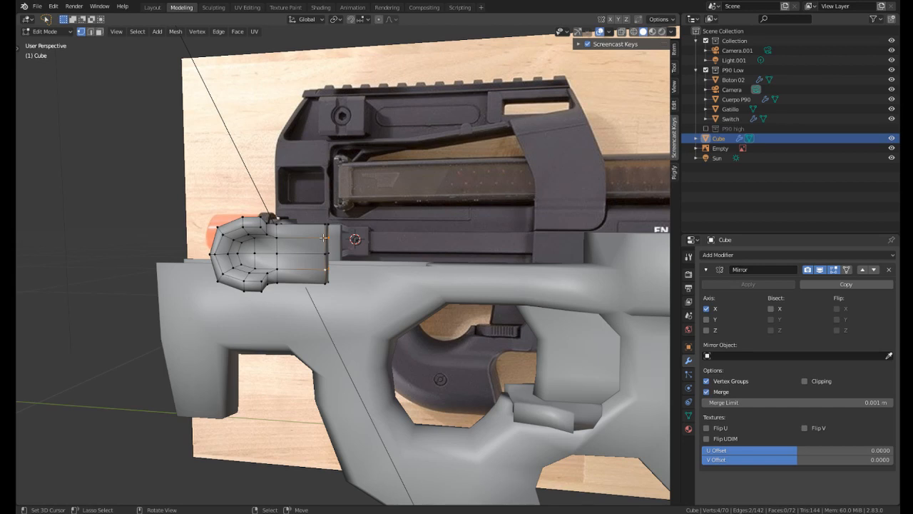
pyautogui.keyDown('shift'); pyautogui.moveTo(342, 258); pyautogui.dragTo(321, 206, button='middle'); pyautogui.keyUp('shift')
pyautogui.scroll(-4, 383, 191)
pyautogui.moveTo(386, 224); pyautogui.dragTo(456, 213, button='middle')
pyautogui.moveTo(511, 209); pyautogui.dragTo(428, 207, button='middle')
pyautogui.scroll(4, 321, 193)
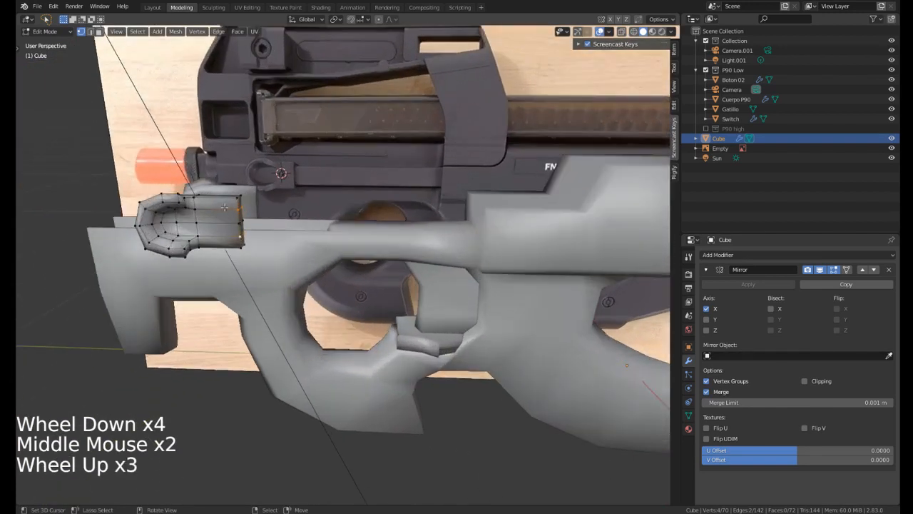
pyautogui.moveTo(285, 186); pyautogui.dragTo(257, 183, button='middle')
pyautogui.keyDown('shift'); pyautogui.moveTo(257, 183); pyautogui.dragTo(324, 255, button='middle'); pyautogui.keyUp('shift')
pyautogui.scroll(1, 257, 214)
pyautogui.scroll(5, 283, 251)
pyautogui.scroll(-3, 214, 256)
pyautogui.moveTo(214, 257); pyautogui.dragTo(421, 256, button='middle')
pyautogui.scroll(4, 255, 285)
pyautogui.scroll(-3, 253, 283)
# Duplicate the two middle faces on the plate's rear end and narrow the copy along X.
pyautogui.rightClick(244, 275)
pyautogui.keyDown('shift'); pyautogui.rightClick(244, 300); pyautogui.keyUp('shift')
pyautogui.hotkey('shift', 'd')
pyautogui.press('s')
pyautogui.press('s')
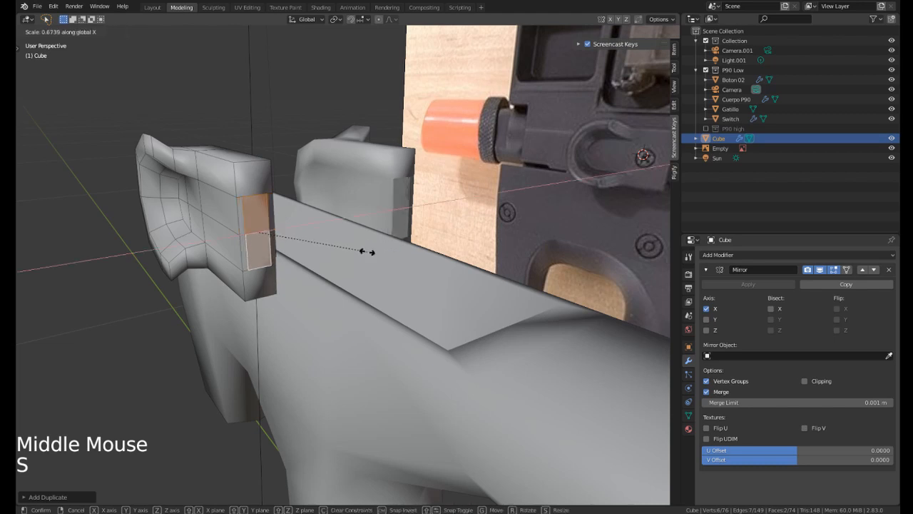
pyautogui.click(346, 250)
# Extrude the duplicated faces away from the muzzle into a long bar along the body and adjust the position of its far end.
pyautogui.moveTo(307, 251)
pyautogui.mouseDown(button='middle')
pyautogui.moveTo(346, 251)
pyautogui.moveTo(227, 234)
pyautogui.moveTo(299, 243)
pyautogui.mouseUp(button='middle')
pyautogui.press('g')
pyautogui.rightClick(336, 243)
pyautogui.scroll(-4, 321, 241)
pyautogui.press('e')
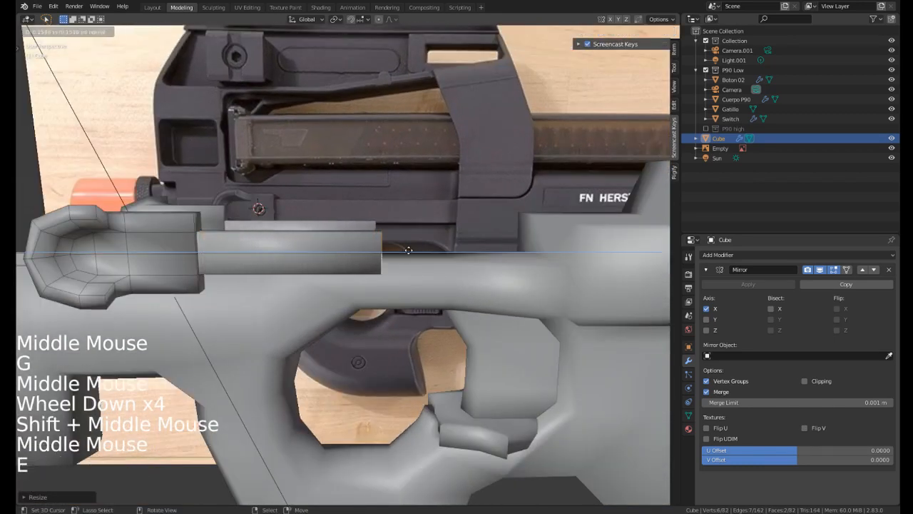
pyautogui.click(579, 252)
pyautogui.moveTo(579, 252); pyautogui.dragTo(399, 239, button='middle')
pyautogui.scroll(-3, 439, 242)
pyautogui.scroll(1, 460, 255)
pyautogui.press('g')
pyautogui.click(470, 256)
# Select the whole linked bar and move it about 0.02 m along Y toward the muzzle, into the plate.
pyautogui.keyDown('shift'); pyautogui.moveTo(399, 239); pyautogui.dragTo(428, 232, button='middle'); pyautogui.keyUp('shift')
pyautogui.scroll(3, 322, 223)
pyautogui.rightClick(331, 211)
pyautogui.press('l')
pyautogui.press('g')
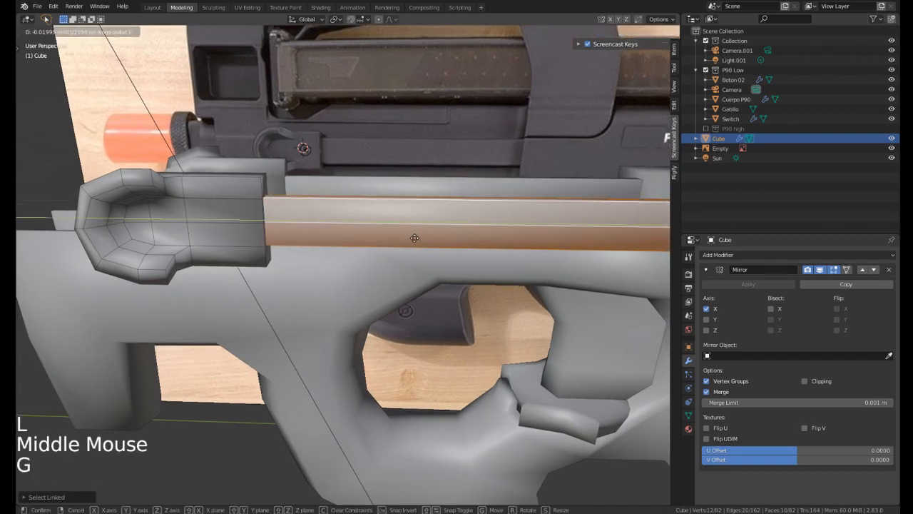
pyautogui.click(414, 238)
# Return to Object Mode and compare the plate and bar with the body and the reference photo.
pyautogui.scroll(-2, 414, 237)
pyautogui.moveTo(415, 238); pyautogui.dragTo(335, 214, button='middle')
pyautogui.press('Tab')
pyautogui.scroll(-2, 359, 189)
pyautogui.rightClick(278, 244)
pyautogui.rightClick(295, 267)
pyautogui.scroll(1, 264, 240)
pyautogui.scroll(6, 265, 198)
pyautogui.scroll(-2, 258, 197)
pyautogui.scroll(-5, 257, 197)
pyautogui.keyDown('shift'); pyautogui.moveTo(335, 214); pyautogui.dragTo(229, 225, button='middle'); pyautogui.keyUp('shift')
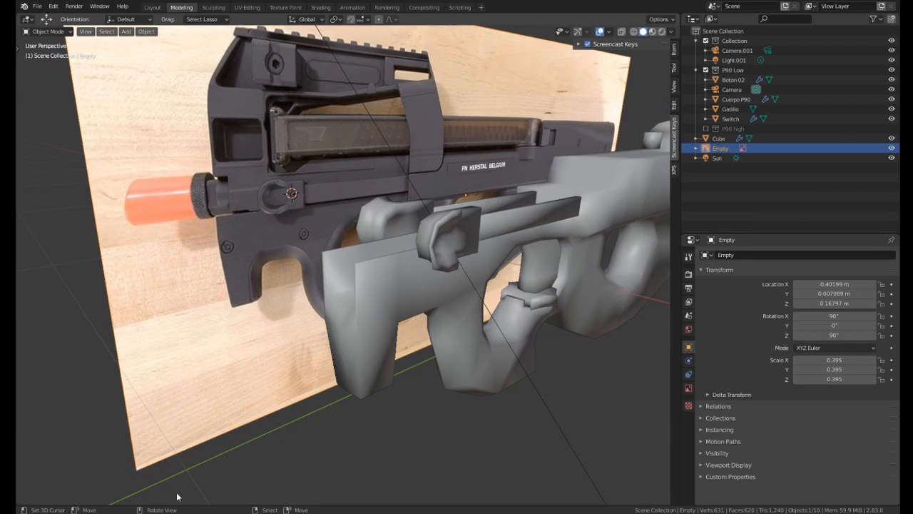
pyautogui.moveTo(214, 278); pyautogui.dragTo(242, 268, button='middle')
pyautogui.keyDown('shift'); pyautogui.moveTo(243, 267); pyautogui.dragTo(271, 265, button='middle'); pyautogui.keyUp('shift')
# Add a cube mesh from the right orthographic view and enter Edit Mode on it.
pyautogui.press('KP_3')
pyautogui.scroll(1, 371, 268)
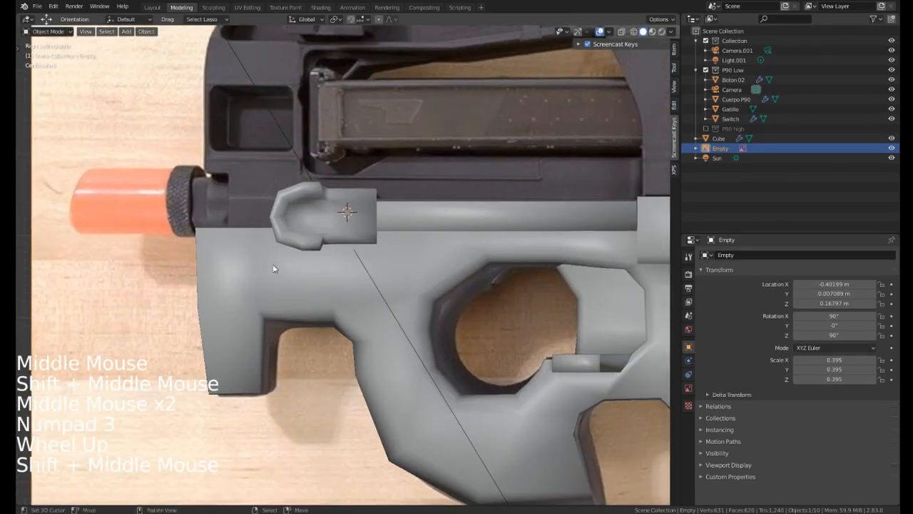
pyautogui.scroll(-1, 273, 265)
pyautogui.hotkey('shift', 'a')
pyautogui.moveTo(272, 264)
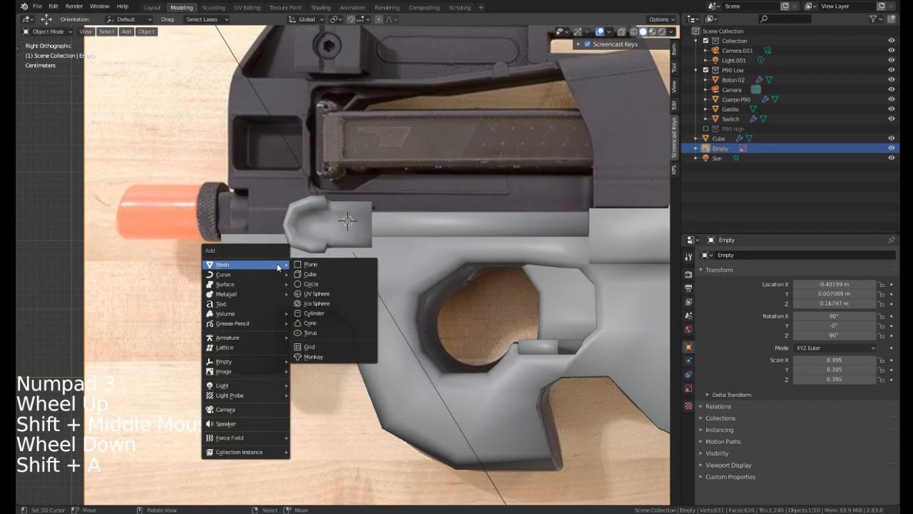
pyautogui.click(327, 275)
pyautogui.scroll(-12, 415, 299)
pyautogui.scroll(2, 421, 302)
pyautogui.moveTo(422, 301); pyautogui.dragTo(445, 321, button='middle')
pyautogui.press('Tab')
pyautogui.moveTo(365, 263)
pyautogui.mouseDown(button='middle')
pyautogui.moveTo(335, 240)
pyautogui.moveTo(374, 257)
pyautogui.mouseUp(button='middle')
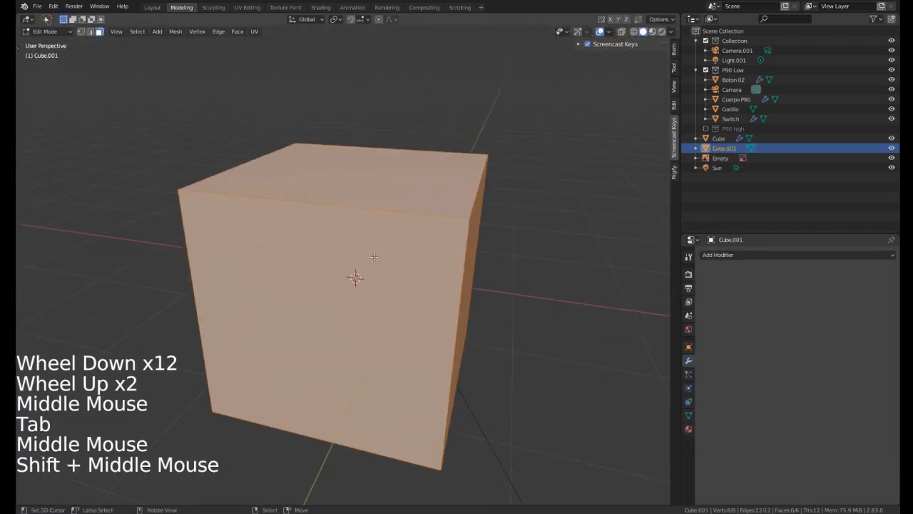
pyautogui.moveTo(350, 219); pyautogui.dragTo(404, 254, button='middle')
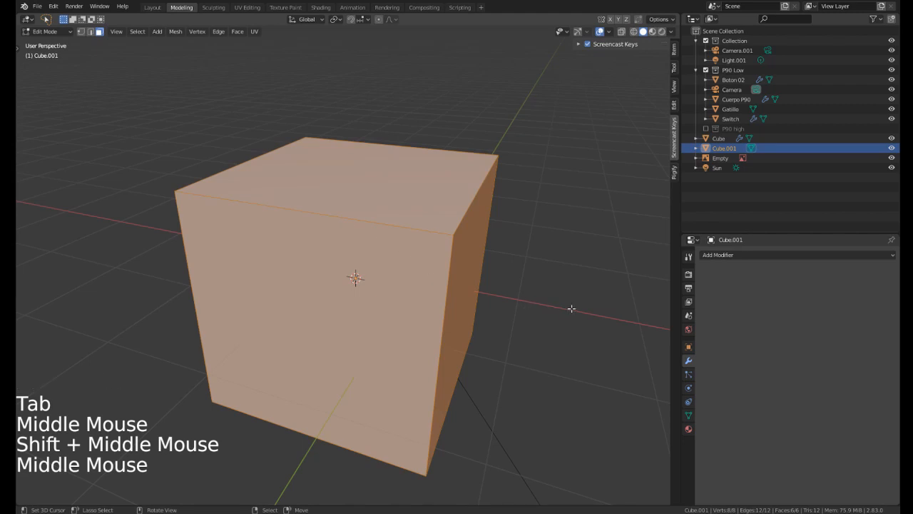
# Clear the new cube's location to put it at the world origin and return to the right orthographic view.
pyautogui.press('s')
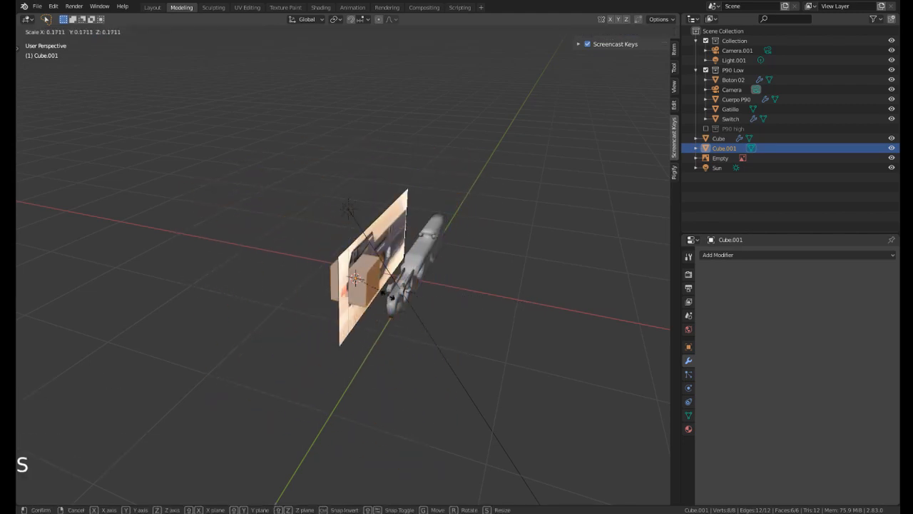
pyautogui.press('Tab')
pyautogui.hotkey('alt', 'g')
pyautogui.moveTo(477, 305); pyautogui.dragTo(499, 290, button='middle')
pyautogui.press('KP_3')
pyautogui.scroll(2, 499, 290)
# Scale the cube's whole mesh to about 0.2 and move it to the front of the gun beside the muzzle.
pyautogui.press('Tab')
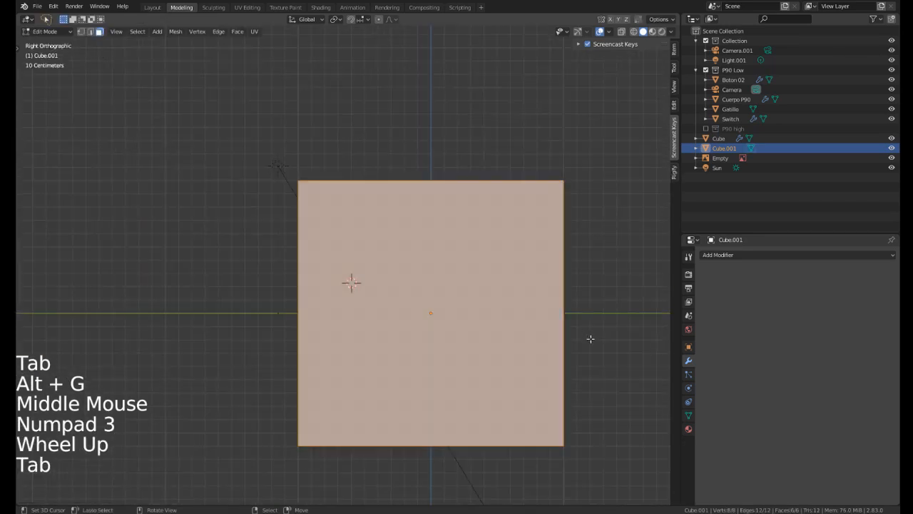
pyautogui.press('a')
pyautogui.press('a')
pyautogui.press('a')
pyautogui.press('a')
pyautogui.press('s')
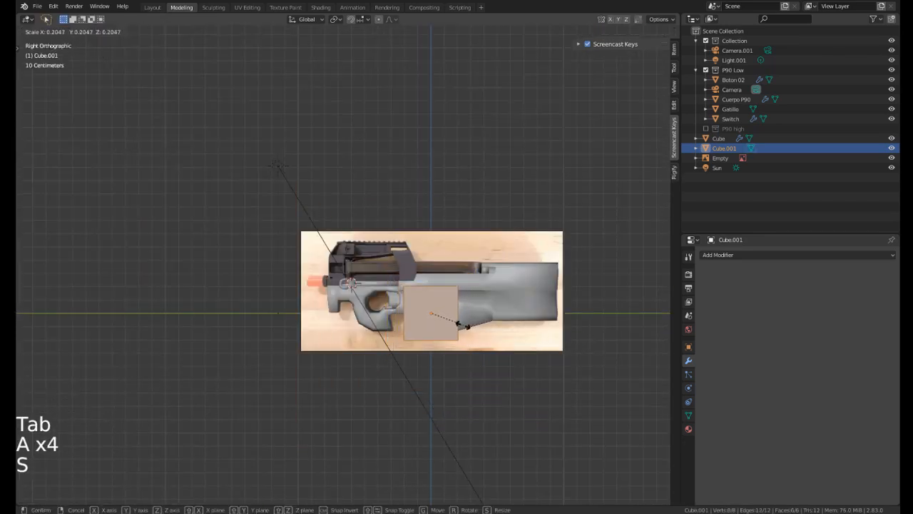
pyautogui.click(455, 325)
pyautogui.press('g')
pyautogui.keyDown('shift'); pyautogui.moveTo(325, 286); pyautogui.dragTo(410, 264, button='middle'); pyautogui.keyUp('shift')
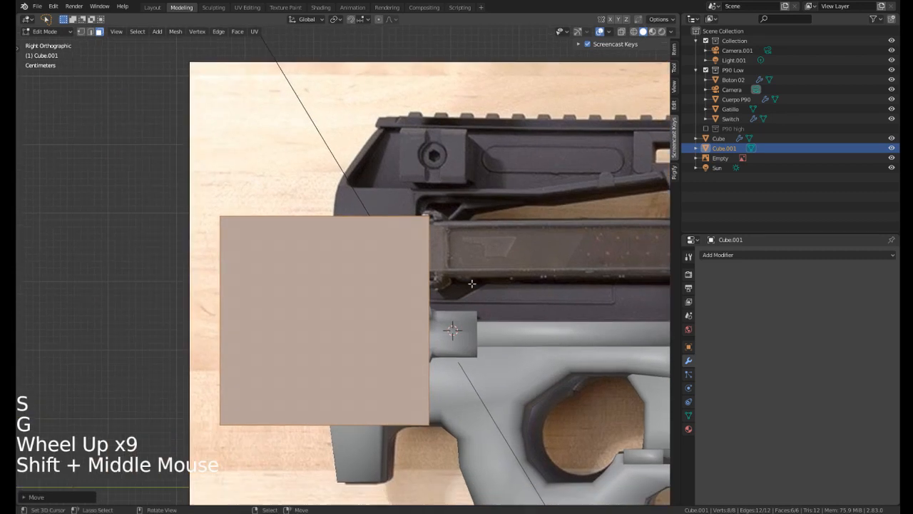
# Scale the cube down again to match the barrel section behind the orange muzzle in the reference photo.
pyautogui.press('s')
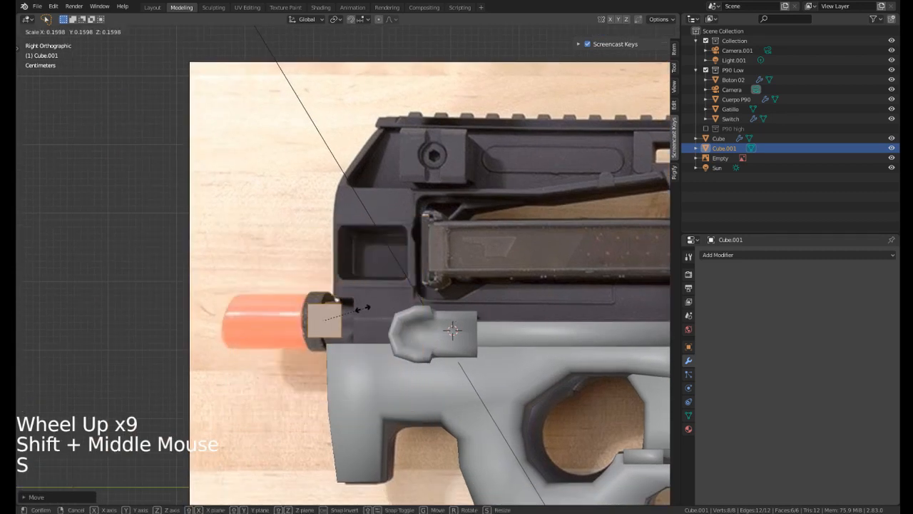
pyautogui.click(378, 310)
pyautogui.press('g')
pyautogui.rightClick(388, 313)
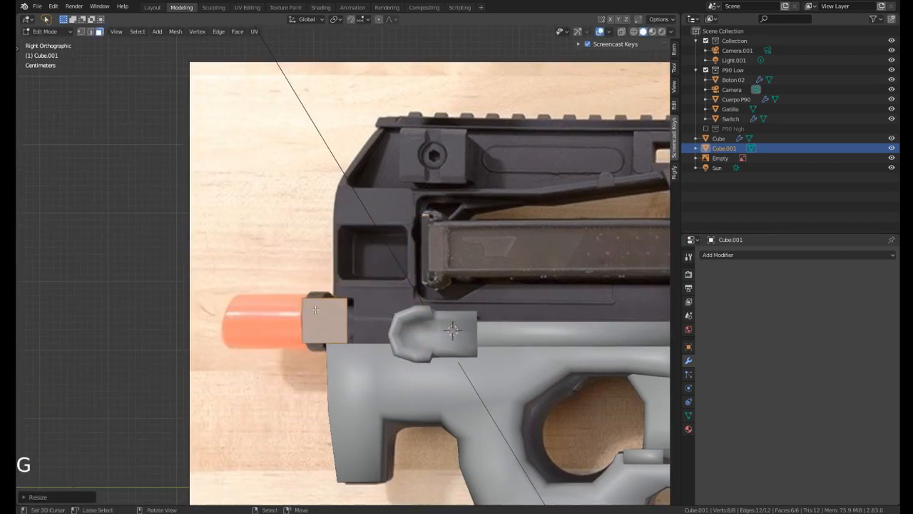
# Cut the small cube with two centred, perpendicular edge loops and select edges on its side.
pyautogui.moveTo(315, 309); pyautogui.dragTo(428, 292, button='middle')
pyautogui.scroll(-4, 400, 307)
pyautogui.scroll(2, 464, 286)
pyautogui.moveTo(428, 292); pyautogui.dragTo(383, 241, button='middle')
pyautogui.scroll(2, 371, 301)
pyautogui.hotkey('ctrl', 'r')
pyautogui.click(369, 302)
pyautogui.rightClick(369, 303)
pyautogui.hotkey('ctrl', 'r')
pyautogui.click(373, 239)
pyautogui.rightClick(372, 240)
pyautogui.keyDown('shift'); pyautogui.rightClick(341, 232); pyautogui.keyUp('shift')
pyautogui.keyDown('shift'); pyautogui.rightClick(450, 219); pyautogui.keyUp('shift')
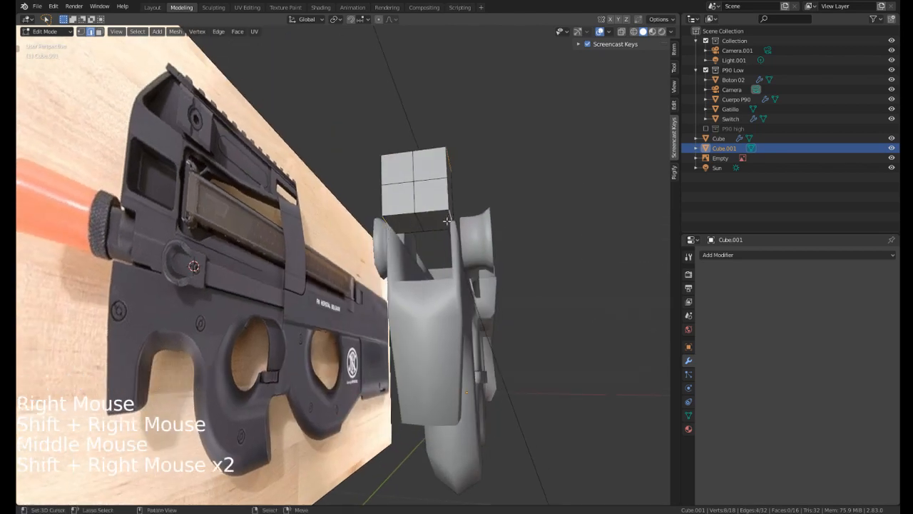
# Return to Object Mode and delete the subdivided cube.
pyautogui.moveTo(447, 221); pyautogui.dragTo(497, 260, button='middle')
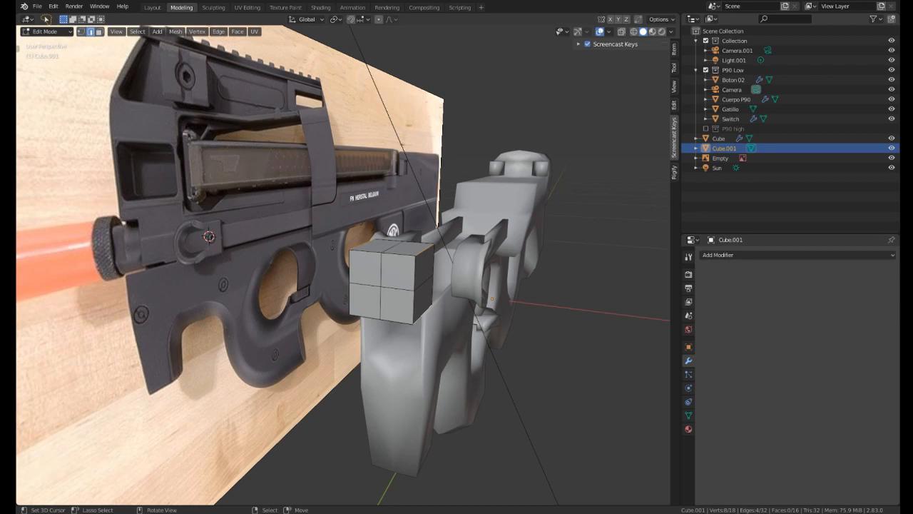
pyautogui.moveTo(342, 257); pyautogui.dragTo(371, 271, button='middle')
pyautogui.press('Tab')
pyautogui.press('x')
pyautogui.moveTo(332, 295)
pyautogui.mouseDown(button='middle')
pyautogui.moveTo(341, 274)
pyautogui.moveTo(268, 249)
pyautogui.moveTo(330, 305)
pyautogui.mouseUp(button='middle')
# Add a cylinder mesh to replace the cube as the base of the barrel.
pyautogui.hotkey('shift', 'a')
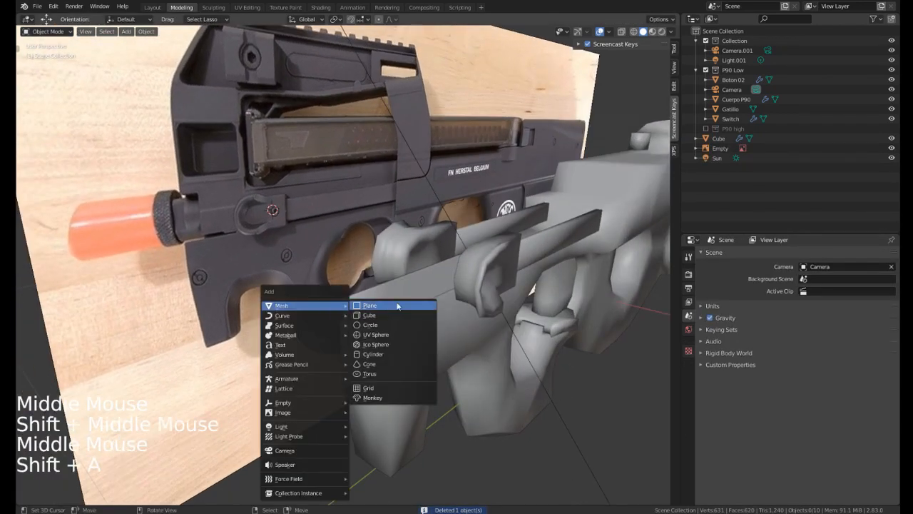
pyautogui.click(386, 354)
pyautogui.scroll(-12, 373, 335)
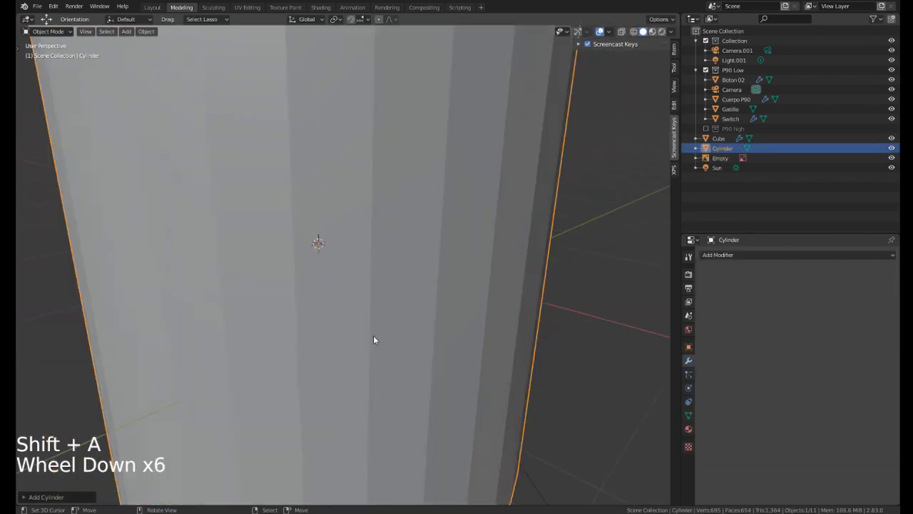
pyautogui.moveTo(369, 331); pyautogui.dragTo(319, 357, button='middle')
pyautogui.moveTo(269, 285); pyautogui.dragTo(315, 185, button='middle')
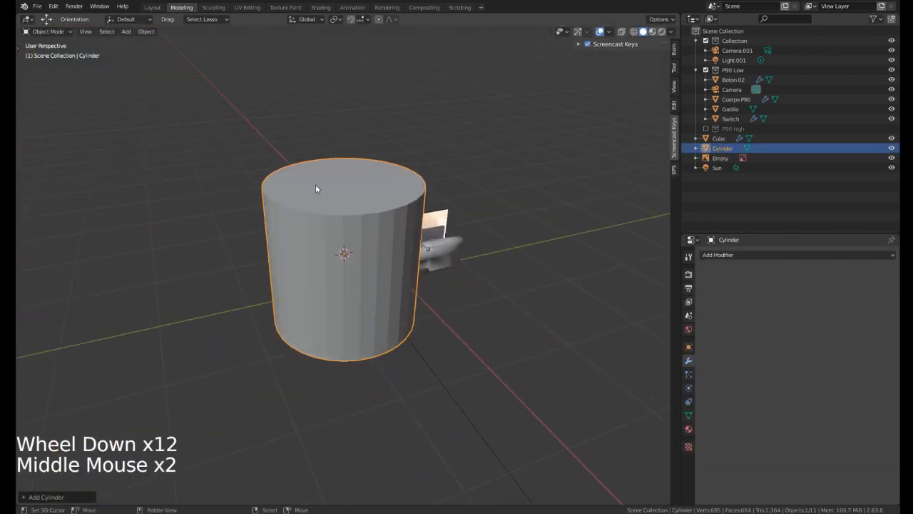
pyautogui.scroll(2, 261, 296)
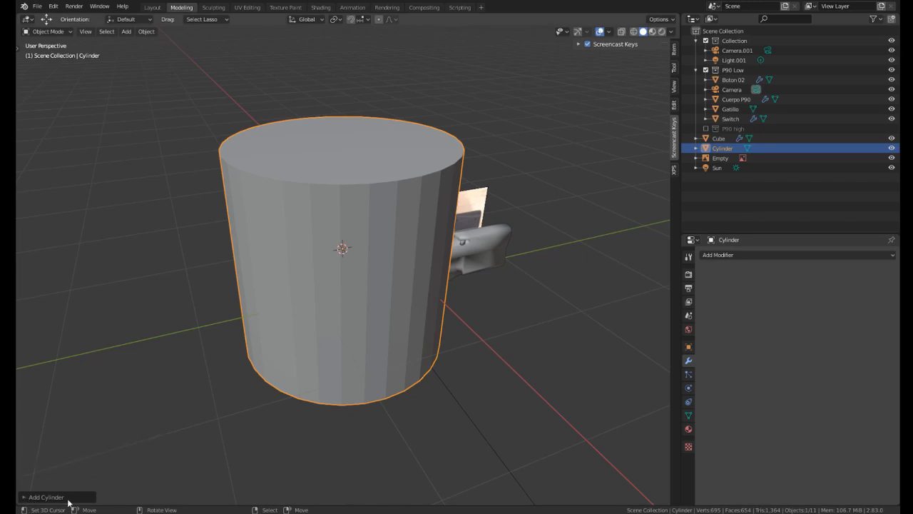
# Set the new cylinder's vertex count to 8.
pyautogui.click(26, 497)
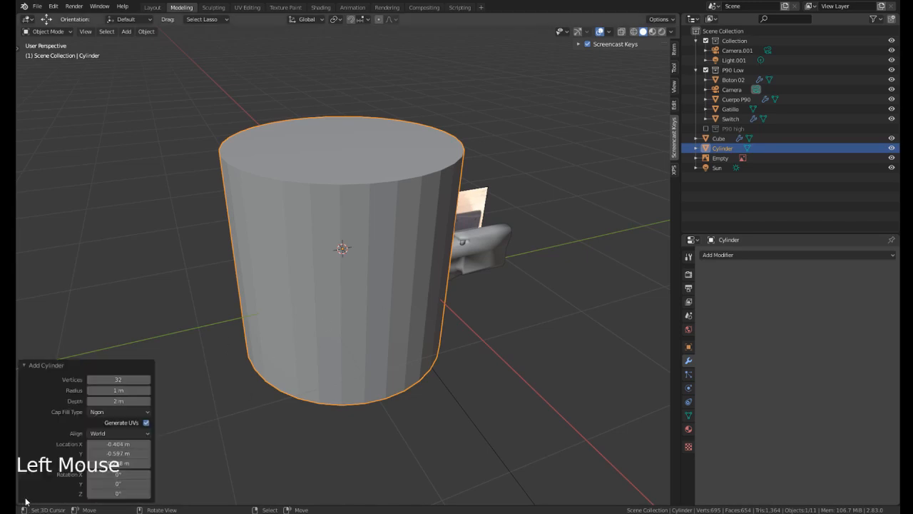
pyautogui.tripleClick(90, 379)
pyautogui.tripleClick(89, 379)
pyautogui.tripleClick(89, 379)
pyautogui.click(90, 379)
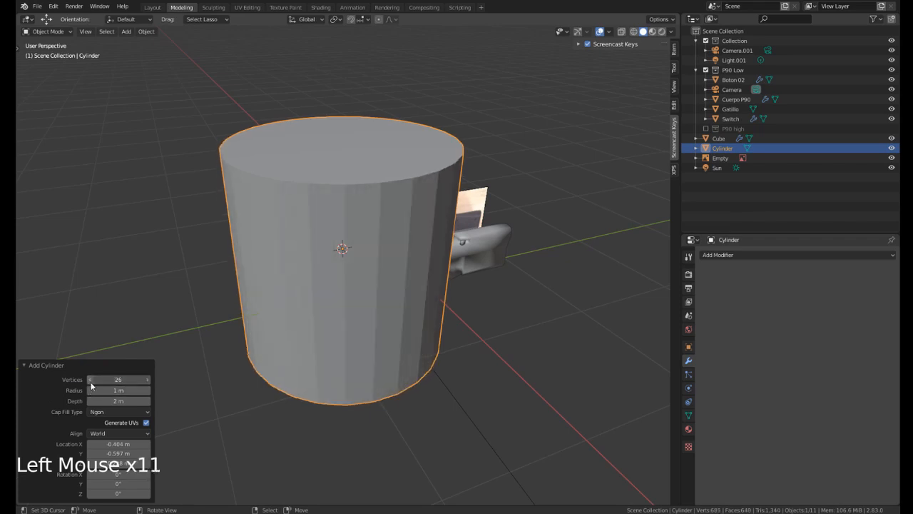
pyautogui.tripleClick(90, 379)
pyautogui.doubleClick(90, 379)
pyautogui.tripleClick(90, 380)
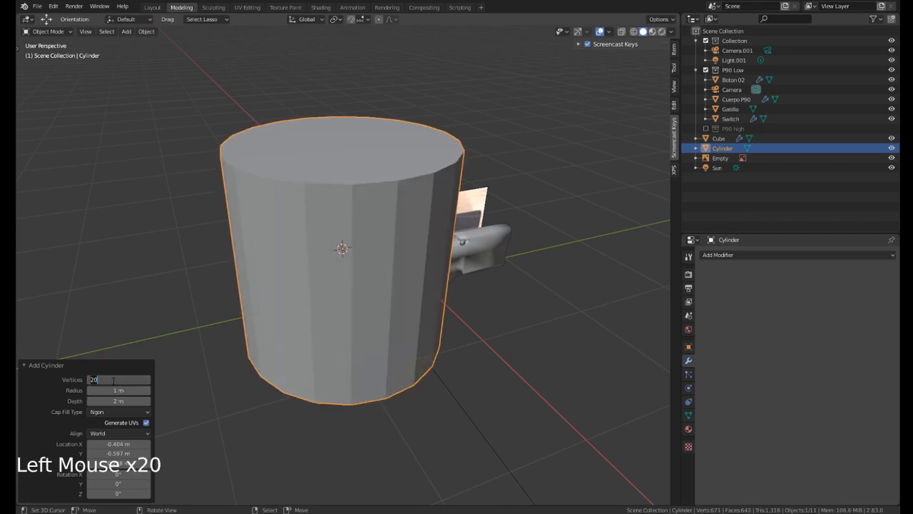
pyautogui.write('8')
pyautogui.press('Return')
pyautogui.moveTo(275, 296); pyautogui.dragTo(265, 344, button='middle')
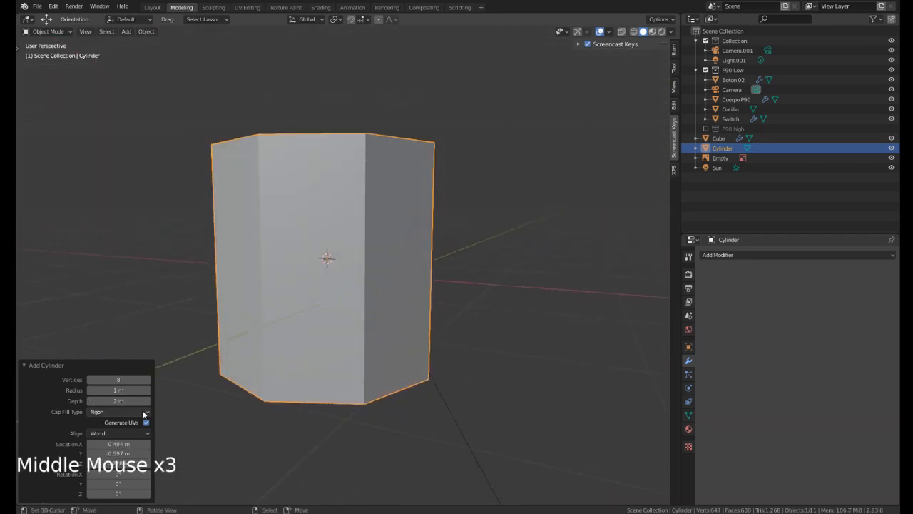
# Set the cylinder's cap fill type to Nothing so both ends are open.
pyautogui.click(142, 411)
pyautogui.click(135, 424)
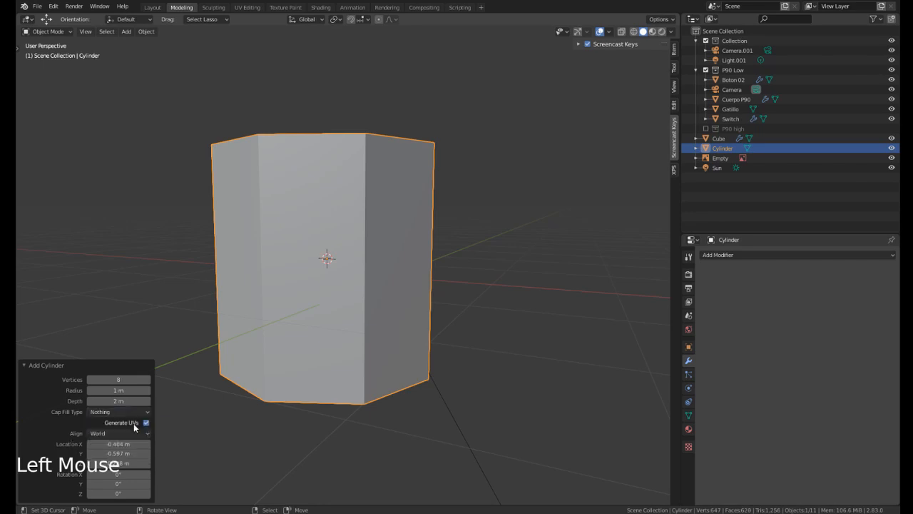
pyautogui.moveTo(134, 425); pyautogui.dragTo(66, 432, button='middle')
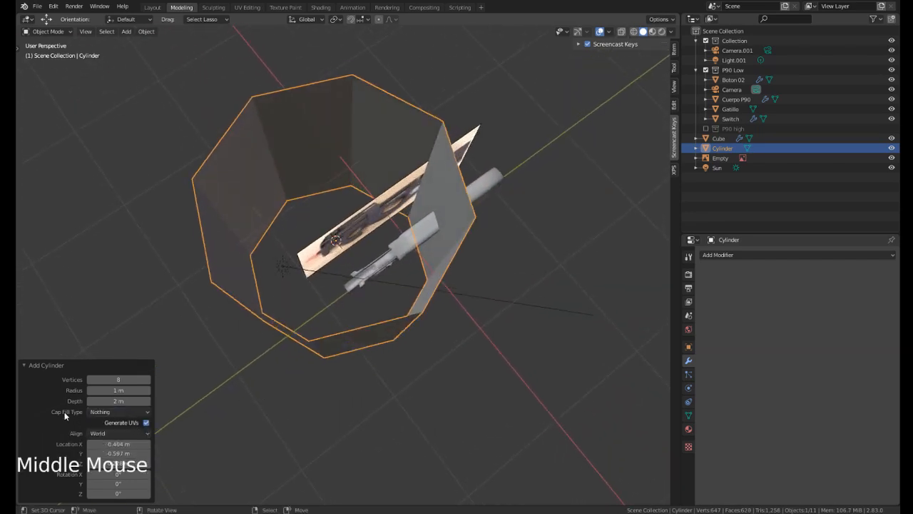
pyautogui.click(111, 413)
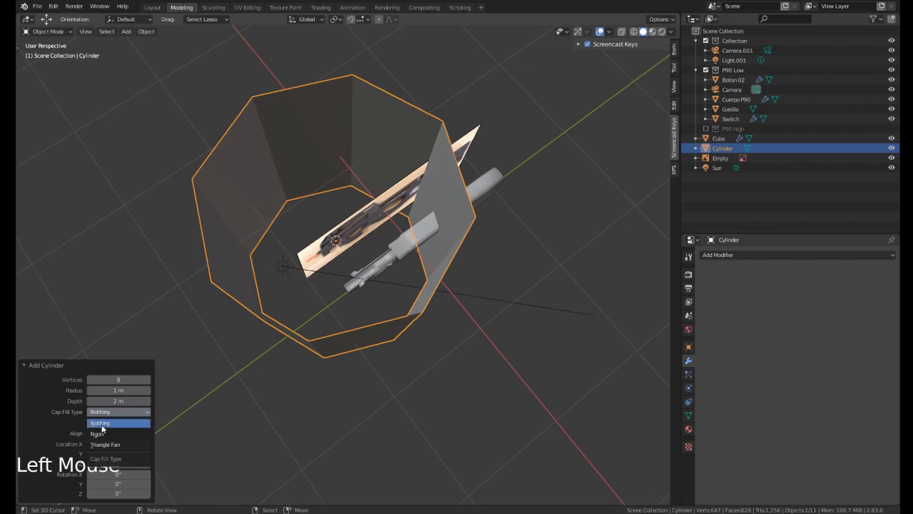
pyautogui.moveTo(102, 428); pyautogui.dragTo(237, 260, button='middle')
pyautogui.scroll(-2, 240, 264)
# Clear the cylinder's location to put it at the world origin and frame it in the right orthographic view.
pyautogui.press('KP_3')
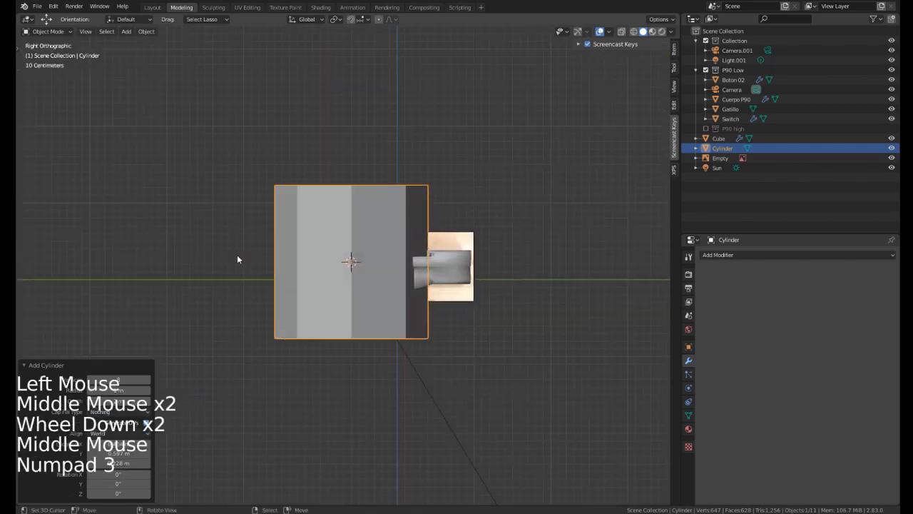
pyautogui.hotkey('alt', 'g')
pyautogui.keyDown('shift'); pyautogui.moveTo(368, 240); pyautogui.dragTo(380, 326, button='middle'); pyautogui.keyUp('shift')
pyautogui.scroll(1, 381, 326)
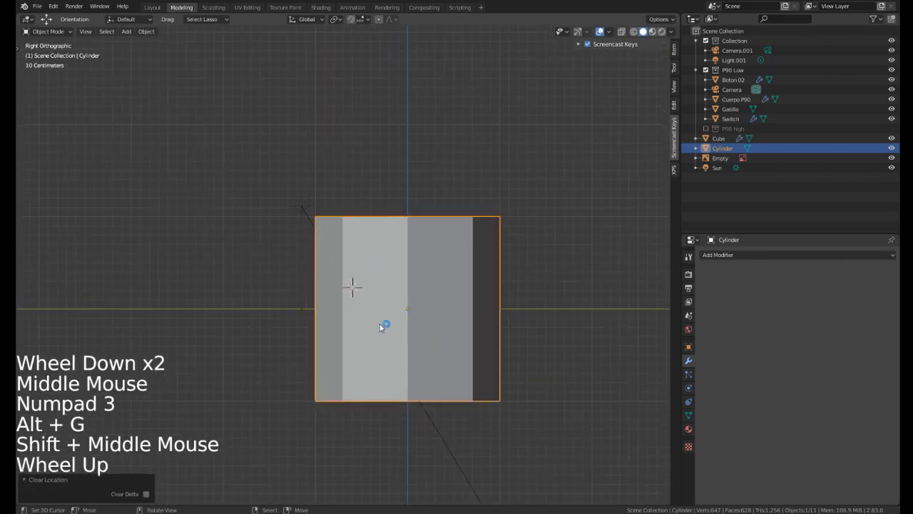
pyautogui.scroll(3, 416, 299)
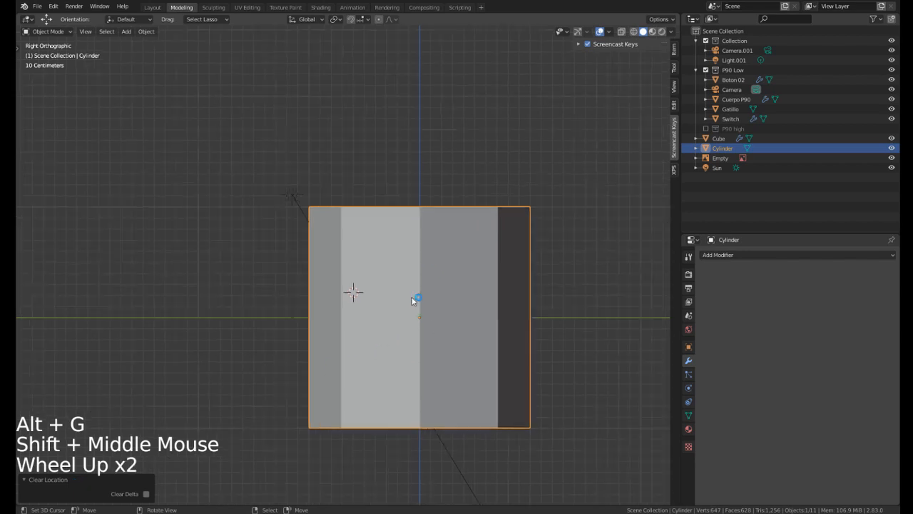
pyautogui.scroll(-2, 327, 243)
pyautogui.keyDown('shift'); pyautogui.moveTo(460, 312); pyautogui.dragTo(307, 279, button='middle'); pyautogui.keyUp('shift')
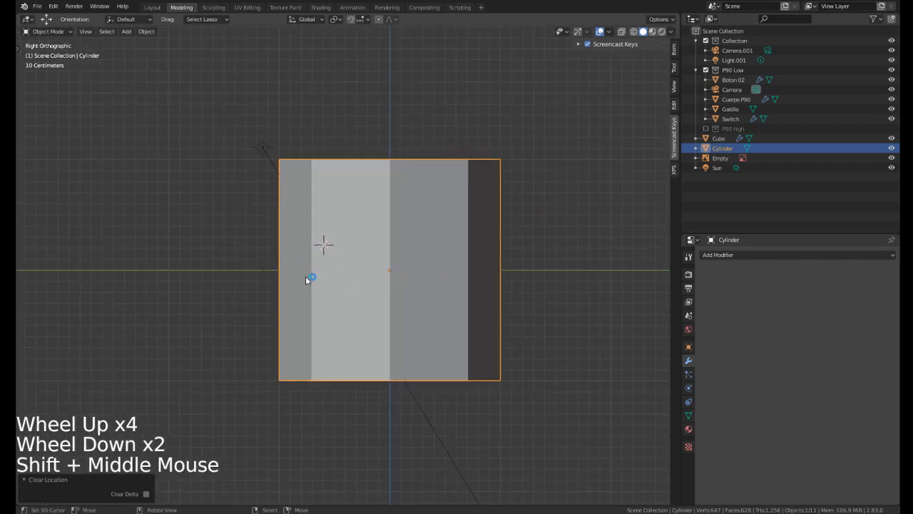
pyautogui.click(48, 483)
pyautogui.click(40, 500)
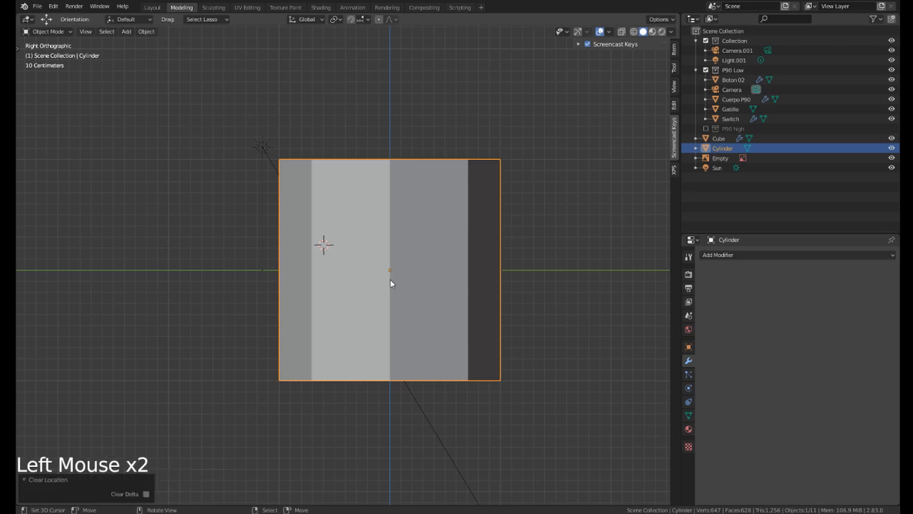
pyautogui.moveTo(446, 147); pyautogui.dragTo(398, 251, button='middle')
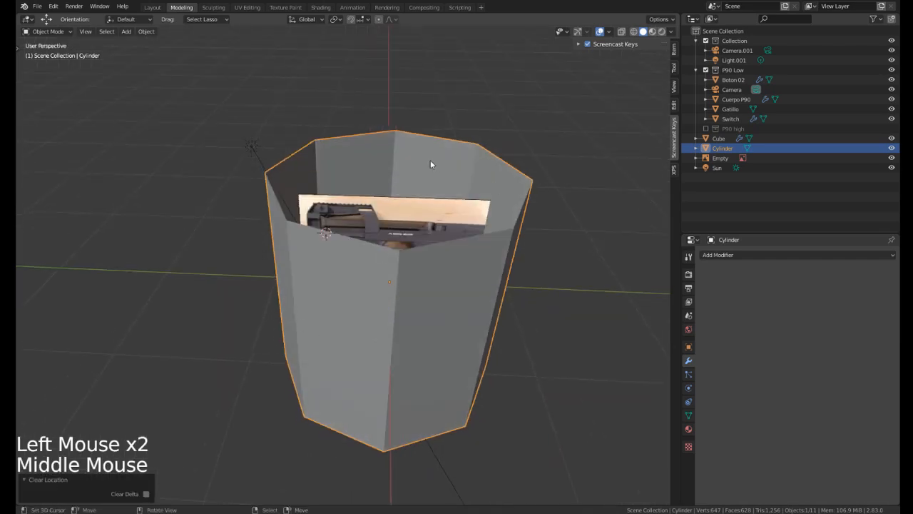
pyautogui.moveTo(431, 164); pyautogui.dragTo(218, 375, button='middle')
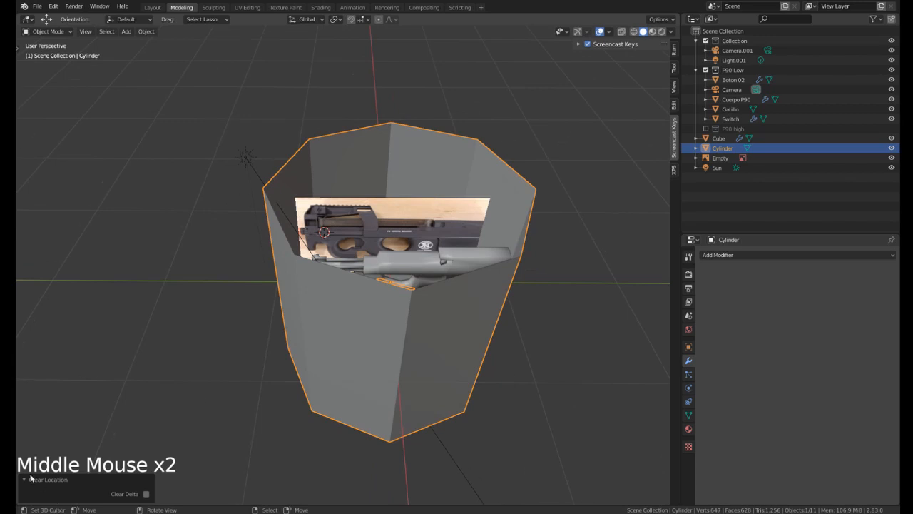
pyautogui.click(63, 484)
pyautogui.moveTo(376, 332); pyautogui.dragTo(393, 369, button='middle')
pyautogui.press('KP_3')
pyautogui.scroll(1, 396, 295)
pyautogui.scroll(-2, 440, 338)
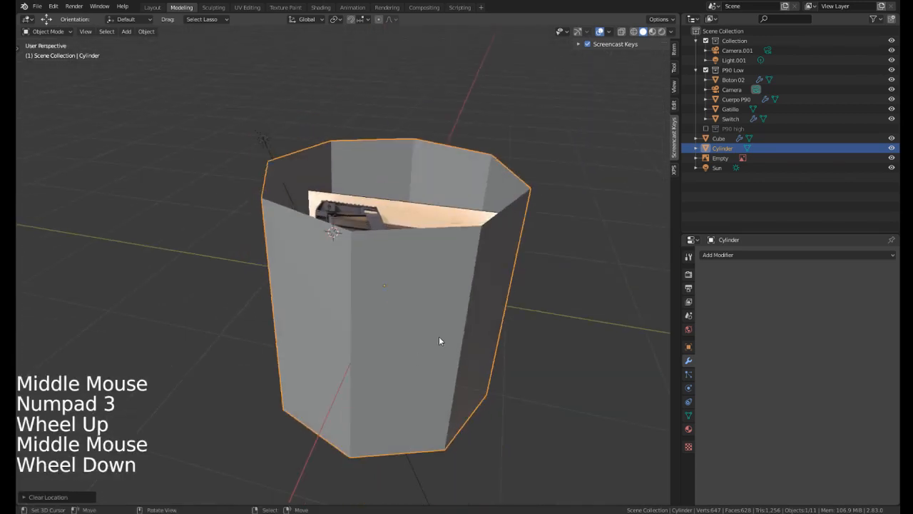
# In Edit Mode from the right orthographic view, rotate the cylinder mesh 90° about X and scale it down well below the gun's height.
pyautogui.press('KP_3')
pyautogui.press('Tab')
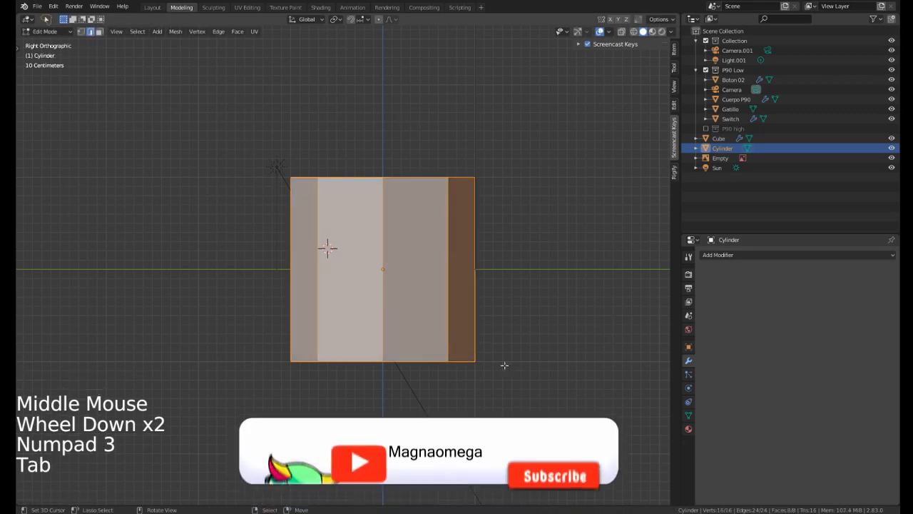
pyautogui.write('r90')
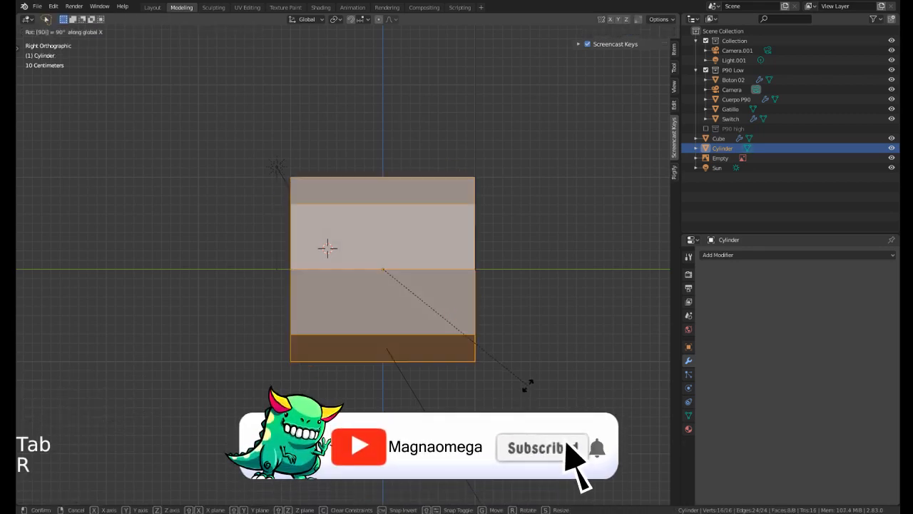
pyautogui.press('Return')
pyautogui.press('s')
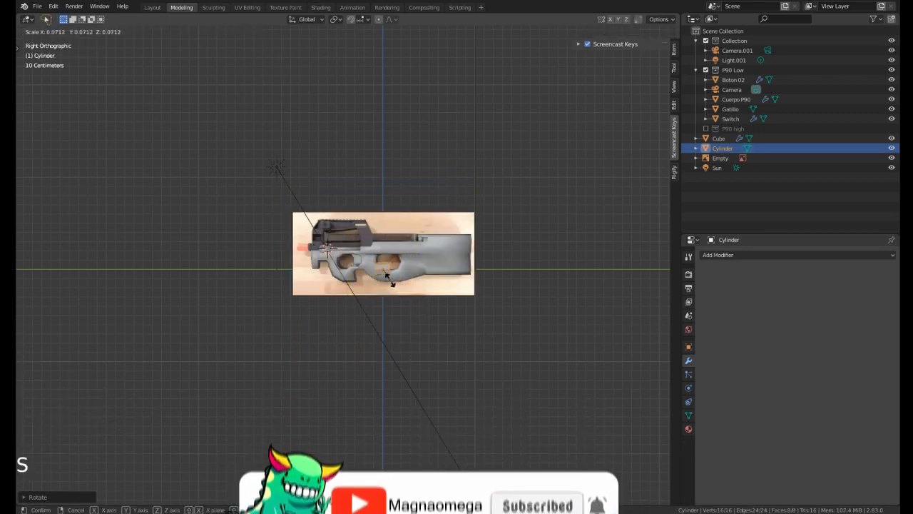
pyautogui.click(386, 277)
pyautogui.scroll(1, 386, 277)
pyautogui.keyDown('shift'); pyautogui.moveTo(386, 277); pyautogui.dragTo(447, 343, button='middle'); pyautogui.keyUp('shift')
# Move the cylinder mesh about 0.7 m along Y toward the muzzle and up to barrel height.
pyautogui.press('g')
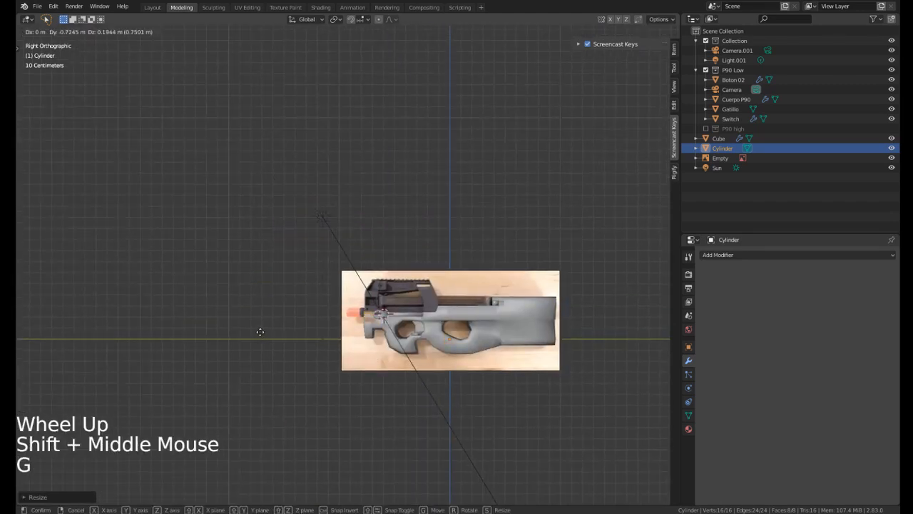
pyautogui.click(275, 338)
pyautogui.scroll(5, 275, 339)
pyautogui.keyDown('shift'); pyautogui.moveTo(275, 339); pyautogui.dragTo(248, 244, button='middle'); pyautogui.keyUp('shift')
pyautogui.scroll(6, 535, 316)
pyautogui.keyDown('shift'); pyautogui.moveTo(534, 316); pyautogui.dragTo(489, 310, button='middle'); pyautogui.keyUp('shift')
# Scale the cylinder down to the barrel's thickness and place it just behind the muzzle's knurled ring.
pyautogui.press('s')
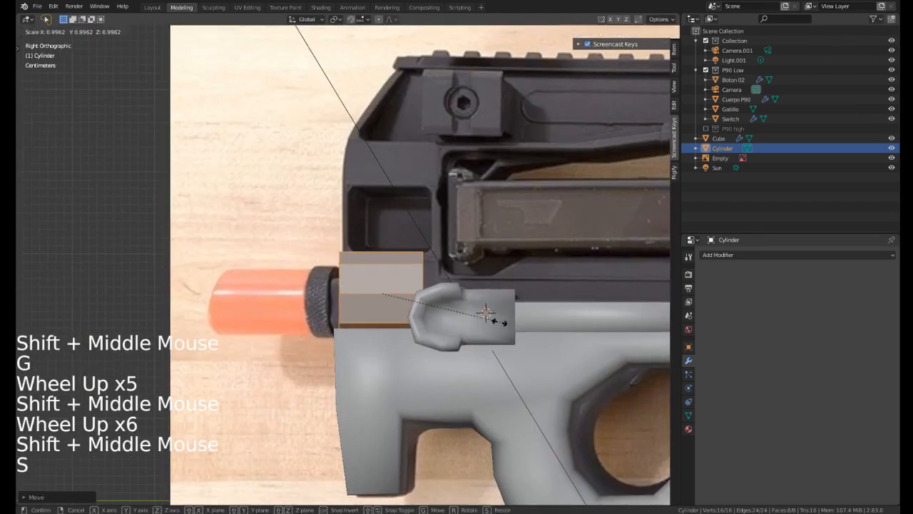
pyautogui.click(435, 308)
pyautogui.press('g')
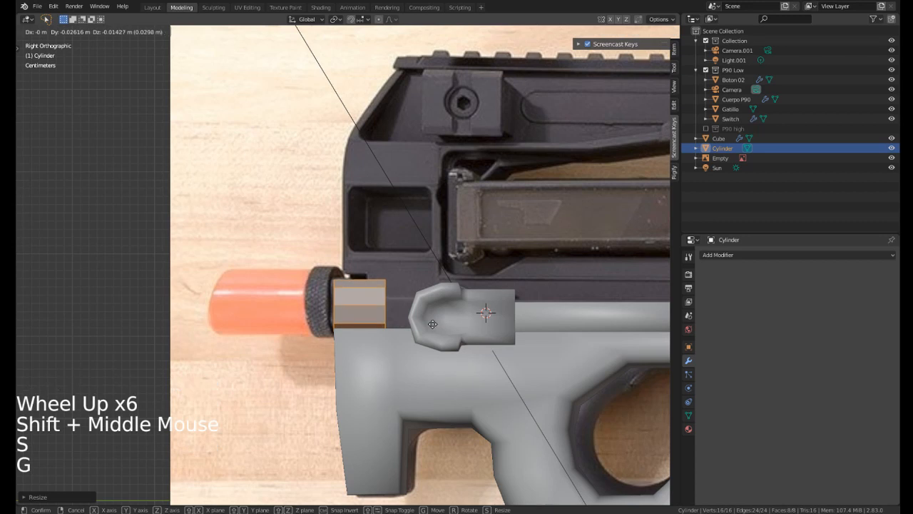
pyautogui.click(391, 300)
# Select the cylinder's rear edge loop and move it backward to lengthen the barrel between the side parts.
pyautogui.moveTo(391, 300); pyautogui.dragTo(386, 335, button='middle')
pyautogui.scroll(1, 398, 343)
pyautogui.scroll(1, 398, 342)
pyautogui.rightClick(428, 353)
pyautogui.keyDown('alt'); pyautogui.keyDown('shift'); pyautogui.rightClick(391, 331); pyautogui.keyUp('shift'); pyautogui.keyUp('alt')
pyautogui.keyDown('alt'); pyautogui.keyDown('shift'); pyautogui.rightClick(389, 334); pyautogui.keyUp('shift'); pyautogui.keyUp('alt')
pyautogui.keyDown('alt'); pyautogui.keyDown('shift'); pyautogui.rightClick(388, 334); pyautogui.keyUp('shift'); pyautogui.keyUp('alt')
pyautogui.press('g')
pyautogui.click(463, 334)
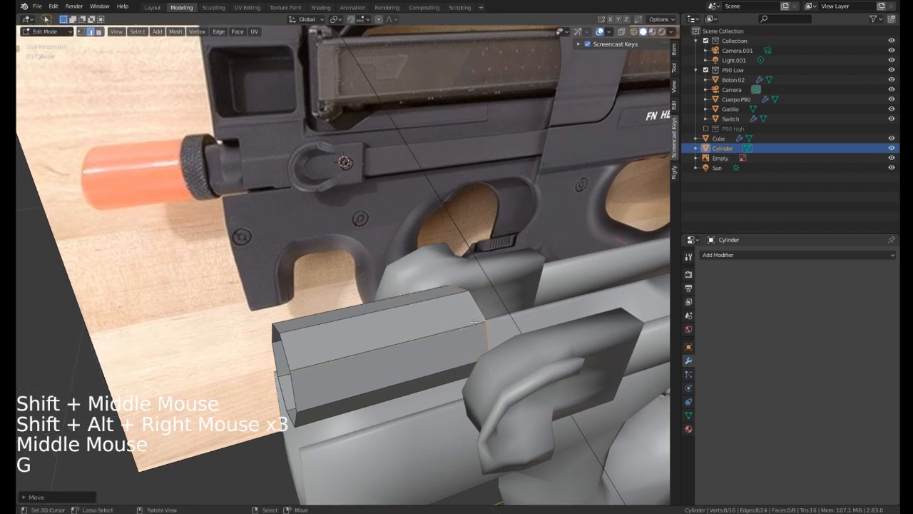
pyautogui.moveTo(464, 334); pyautogui.dragTo(214, 254, button='middle')
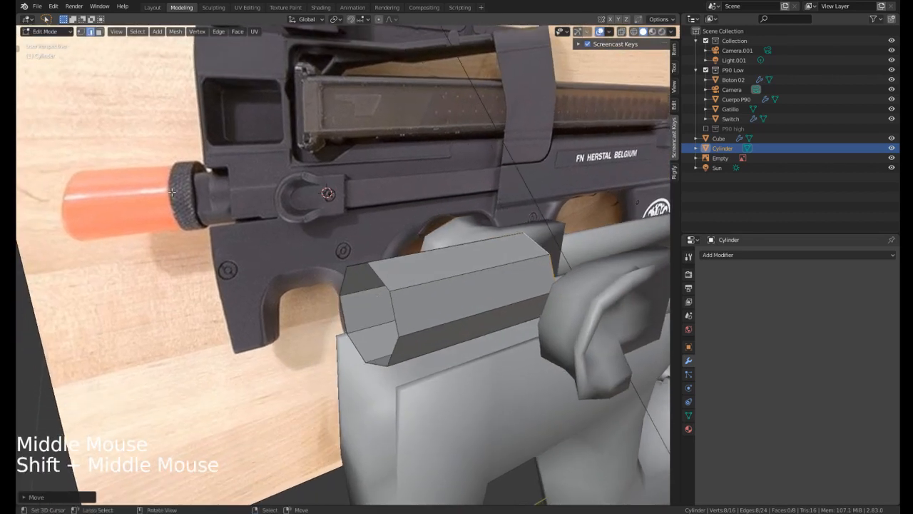
pyautogui.keyDown('shift'); pyautogui.moveTo(143, 195); pyautogui.dragTo(182, 189, button='middle'); pyautogui.keyUp('shift')
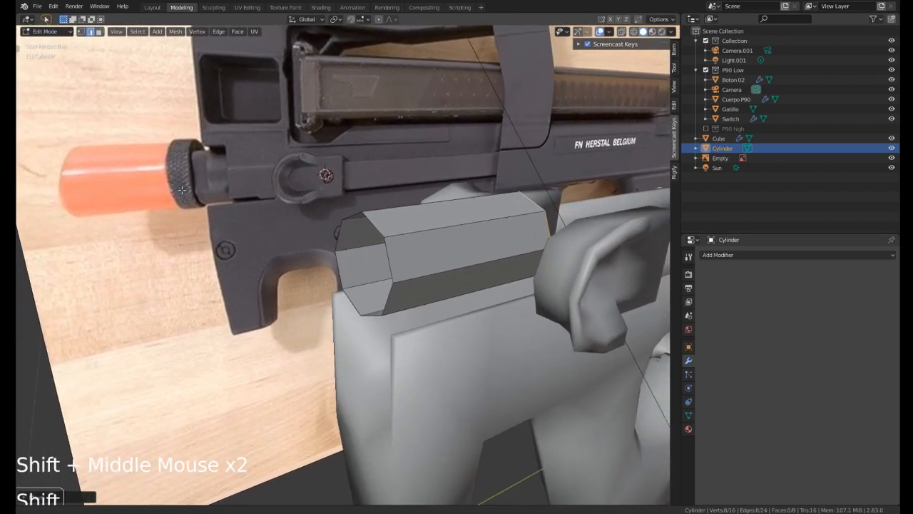
# Select the open edge loop at the muzzle end of the barrel cylinder.
pyautogui.moveTo(413, 279); pyautogui.dragTo(399, 285, button='middle')
pyautogui.rightClick(358, 274)
pyautogui.keyDown('alt'); pyautogui.keyDown('shift'); pyautogui.rightClick(358, 275); pyautogui.keyUp('shift'); pyautogui.keyUp('alt')
pyautogui.keyDown('alt'); pyautogui.keyDown('shift'); pyautogui.rightClick(358, 274); pyautogui.keyUp('shift'); pyautogui.keyUp('alt')
pyautogui.keyDown('alt'); pyautogui.keyDown('shift'); pyautogui.rightClick(358, 275); pyautogui.keyUp('shift'); pyautogui.keyUp('alt')
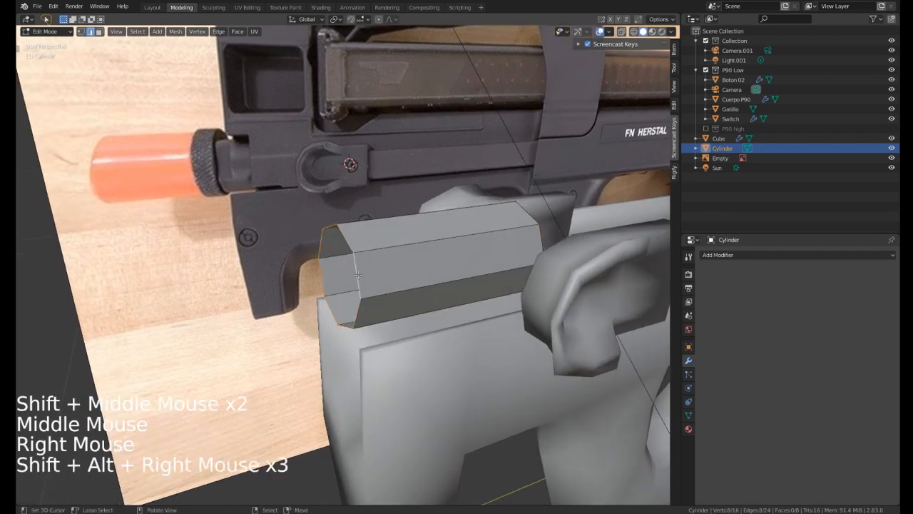
# Try forming the muzzle ring by extruding the cylinder's front loop outward as a flange and extending it forward.
pyautogui.press('e')
pyautogui.press('s')
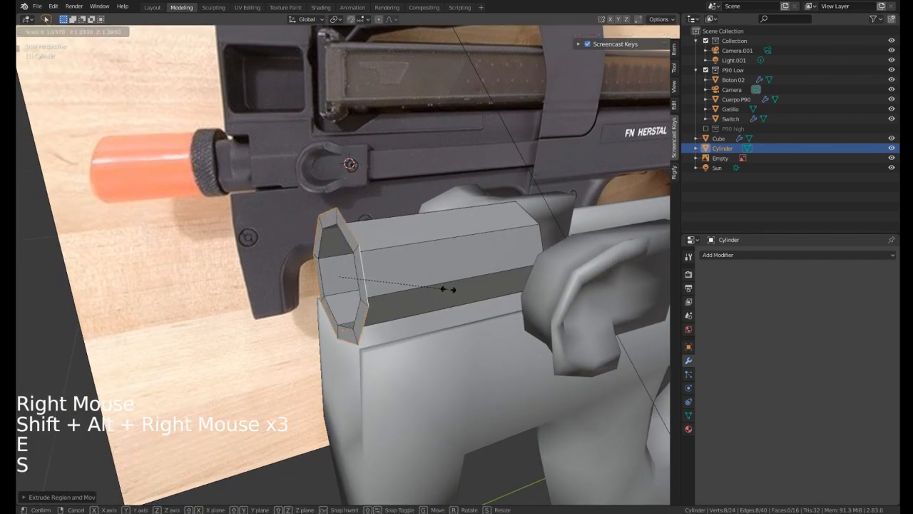
pyautogui.click(450, 290)
pyautogui.keyDown('shift'); pyautogui.moveTo(421, 294); pyautogui.dragTo(436, 277, button='middle'); pyautogui.keyUp('shift')
pyautogui.press('e')
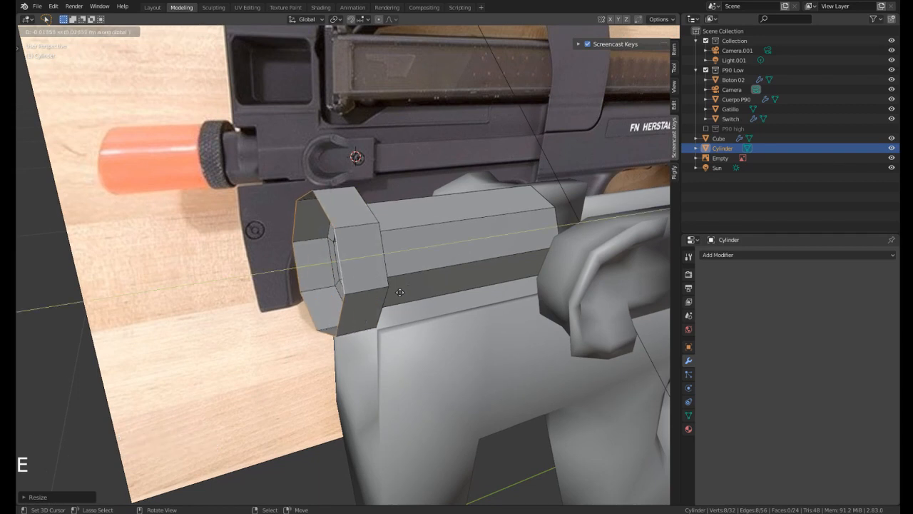
pyautogui.click(397, 290)
pyautogui.keyDown('shift'); pyautogui.moveTo(397, 290); pyautogui.dragTo(393, 291, button='middle'); pyautogui.keyUp('shift')
# Try extruding the ring's front edge loop inward to form a narrow front rim.
pyautogui.middleClick(459, 312)
pyautogui.press('e')
pyautogui.press('s')
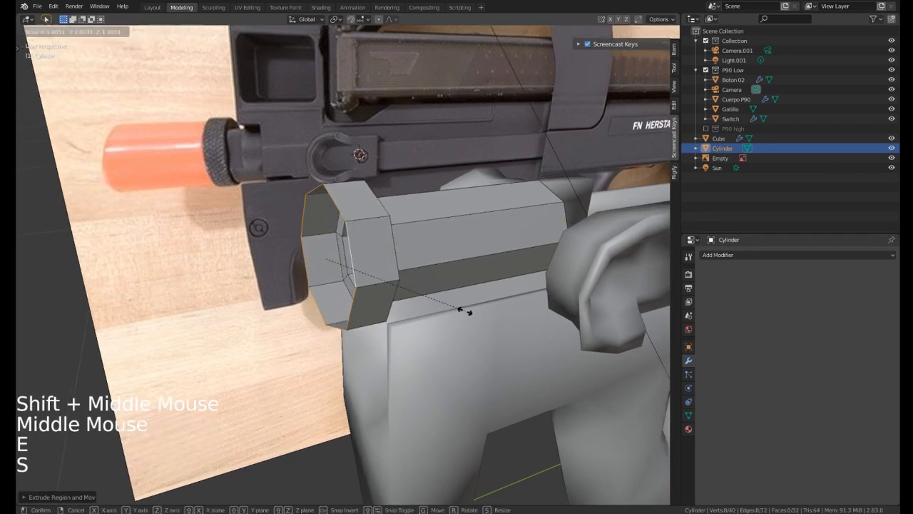
pyautogui.click(425, 314)
pyautogui.keyDown('shift'); pyautogui.moveTo(425, 315); pyautogui.dragTo(423, 282, button='middle'); pyautogui.keyUp('shift')
pyautogui.scroll(-2, 424, 282)
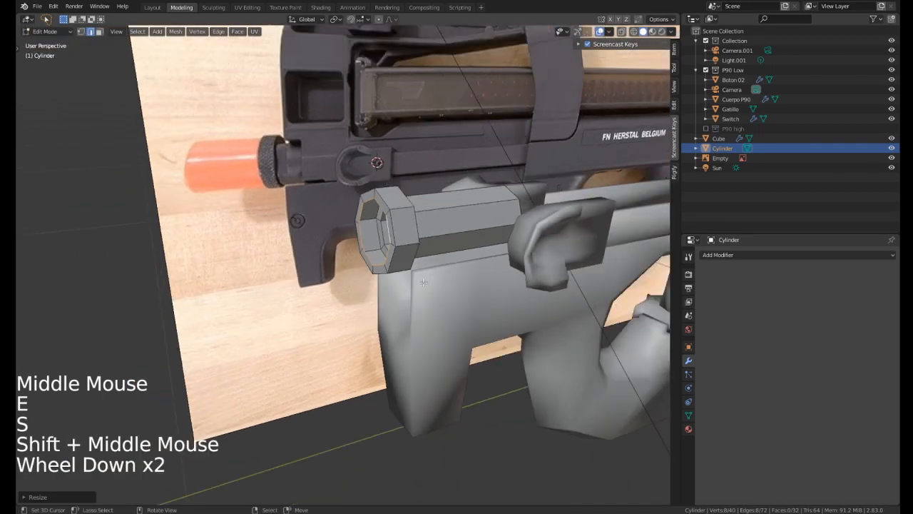
# Undo the ring's extrusions back to the plain cylinder with its front edge loop selected.
pyautogui.press('i')
pyautogui.hotkey('ctrl', 'z')
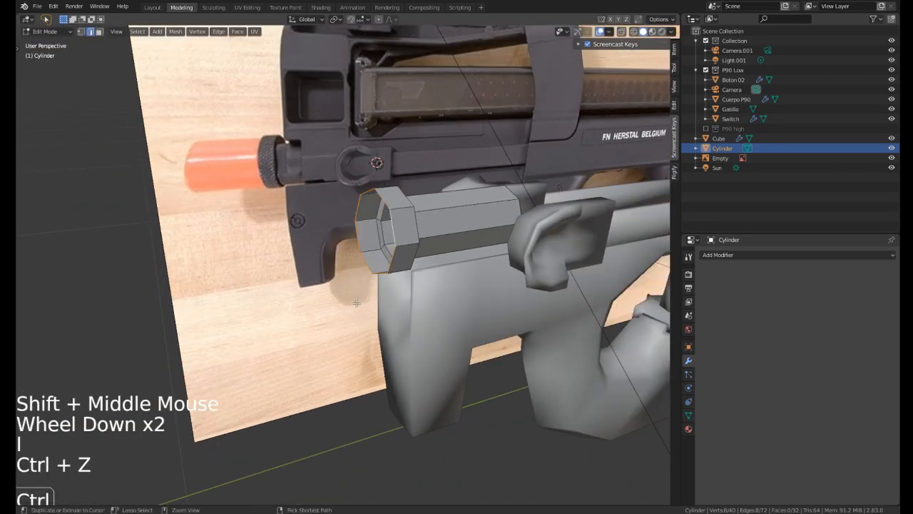
pyautogui.press('e')
pyautogui.click(444, 258)
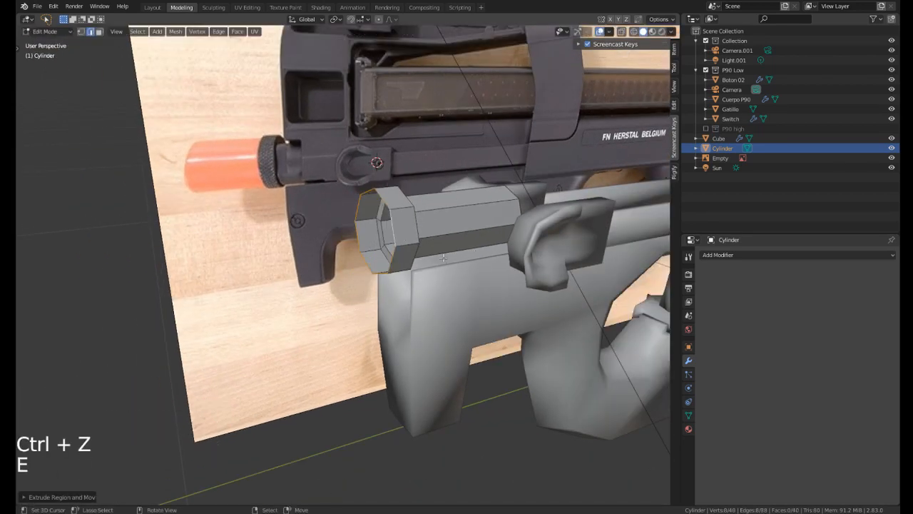
pyautogui.hotkey('ctrl', 'z')
pyautogui.hotkey('ctrl', 'z')
pyautogui.hotkey('ctrl', 'z')
pyautogui.hotkey('ctrl', 'z')
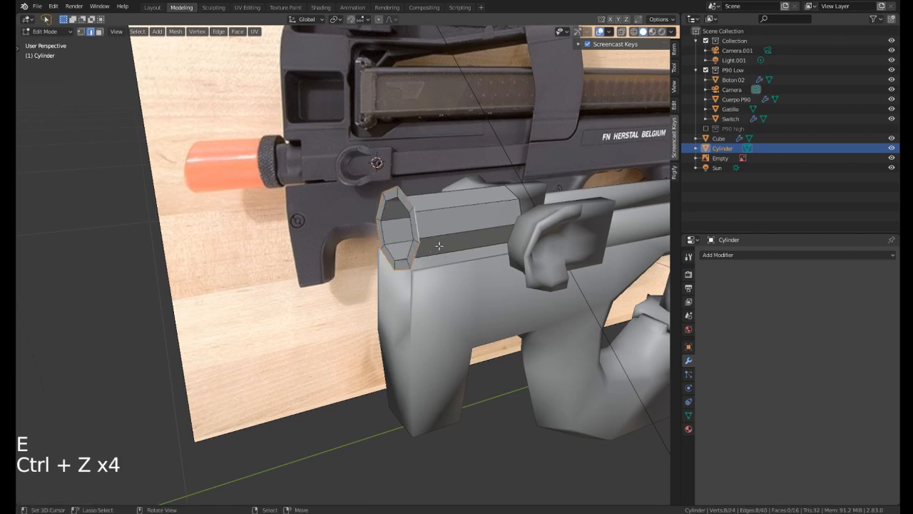
pyautogui.hotkey('ctrl', 'z')
# Duplicate the cylinder's front edge loop in place and extrude the copy outward into a flat flange.
pyautogui.keyDown('ctrl'); pyautogui.moveTo(434, 248); pyautogui.dragTo(397, 237, button='middle'); pyautogui.keyUp('ctrl')
pyautogui.hotkey('shift', 'd')
pyautogui.rightClick(448, 267)
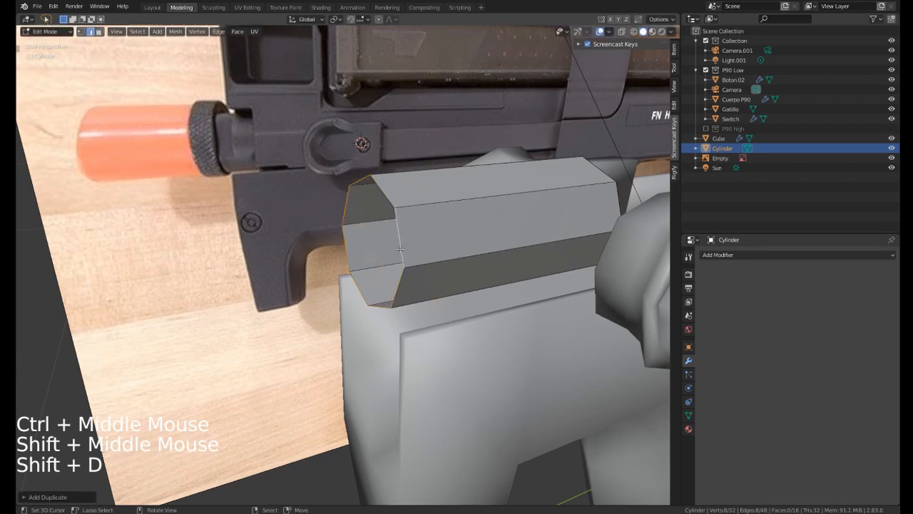
pyautogui.press('e')
pyautogui.press('s')
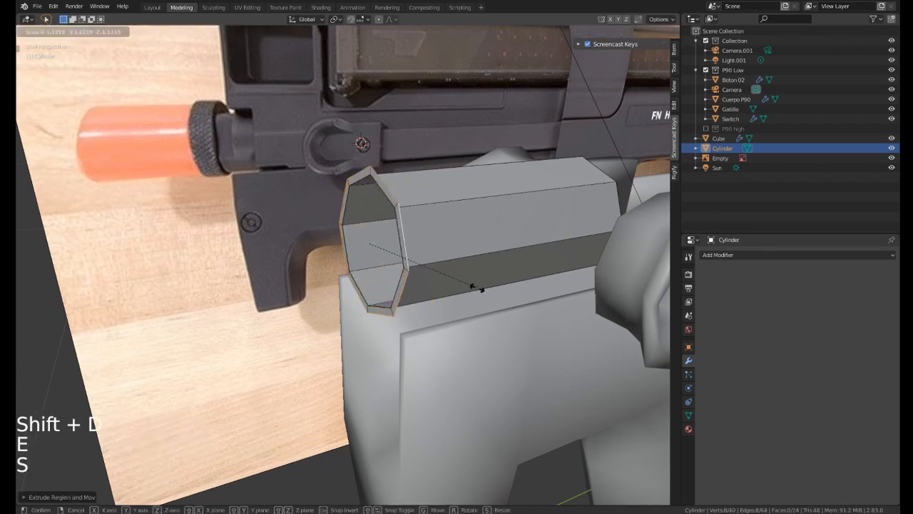
pyautogui.click(505, 314)
# Extrude the flange's outer loop forward into a ring and adjust its front edge in the right orthographic view.
pyautogui.press('e')
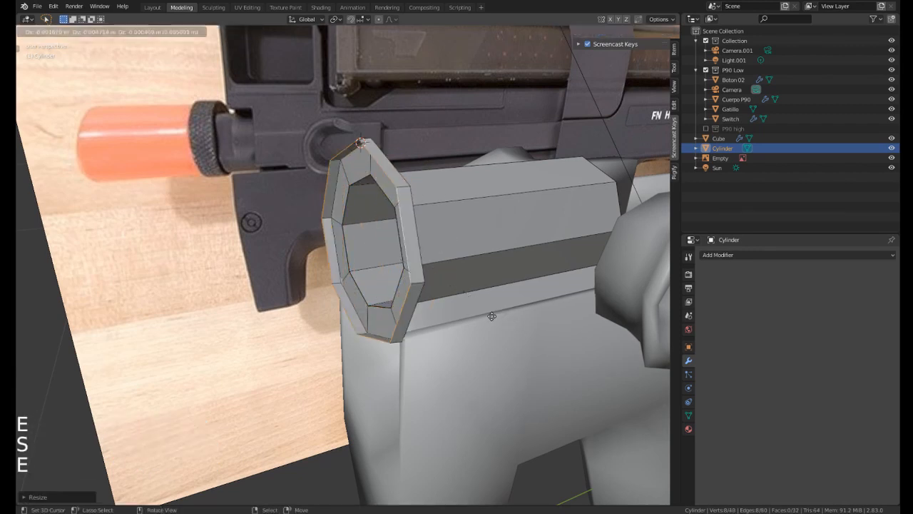
pyautogui.click(465, 320)
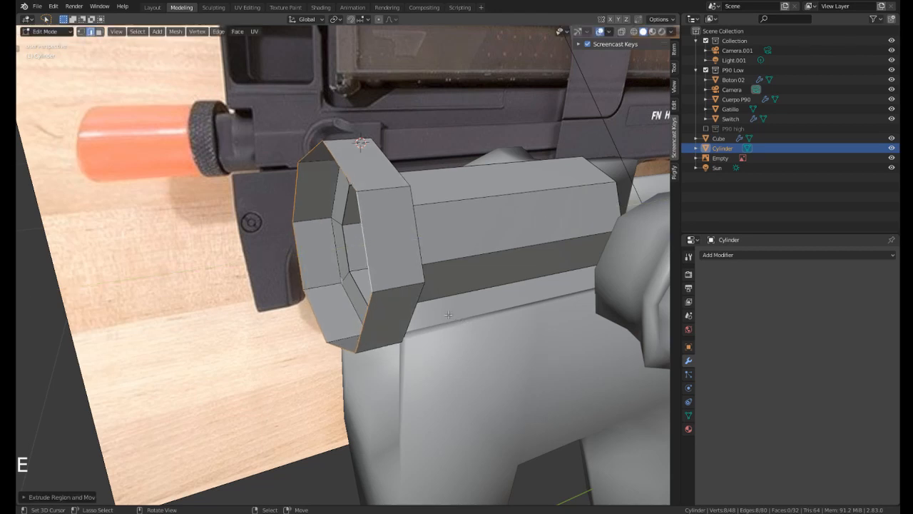
pyautogui.scroll(-1, 463, 320)
pyautogui.moveTo(463, 319); pyautogui.dragTo(460, 295, button='middle')
pyautogui.press('KP_3')
pyautogui.scroll(1, 439, 303)
pyautogui.scroll(1, 441, 279)
pyautogui.press('g')
pyautogui.click(424, 278)
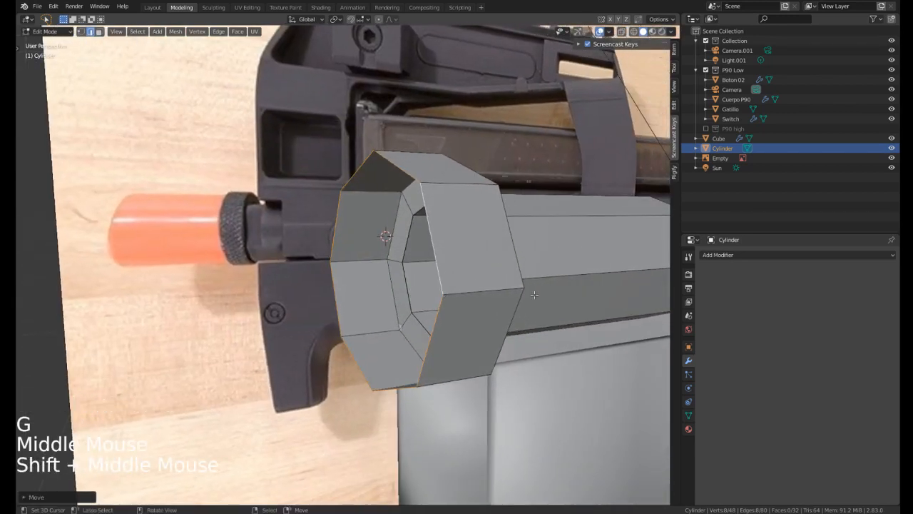
# Extrude the ring's front edge loop inward to form a front rim around the opening.
pyautogui.press('e')
pyautogui.press('s')
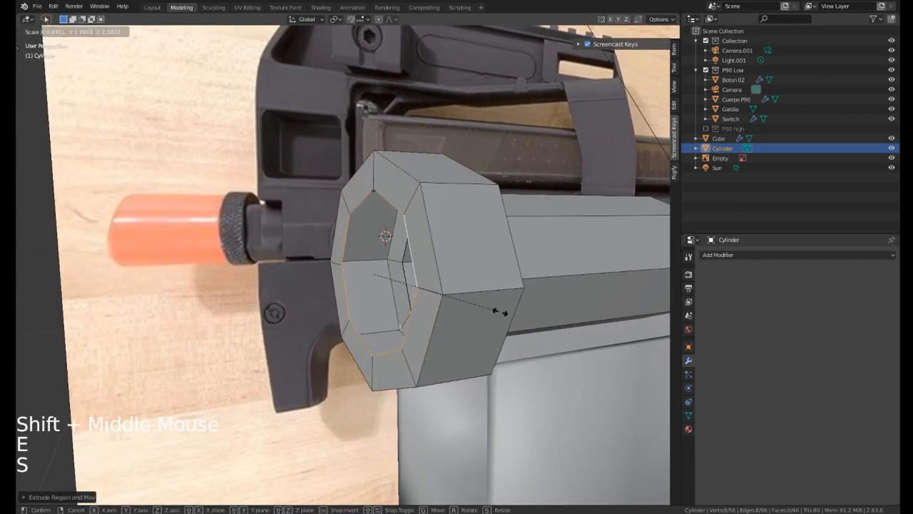
pyautogui.click(499, 312)
# Shade the entire barrel mesh smooth and return to Object Mode to inspect it.
pyautogui.moveTo(499, 312); pyautogui.dragTo(400, 289, button='middle')
pyautogui.scroll(-3, 356, 282)
pyautogui.press('a')
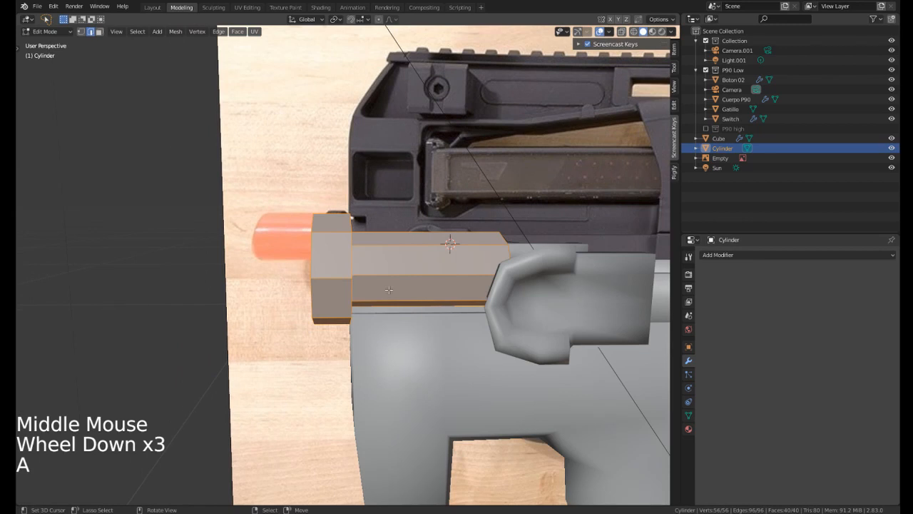
pyautogui.hotkey('ctrl', 'f')
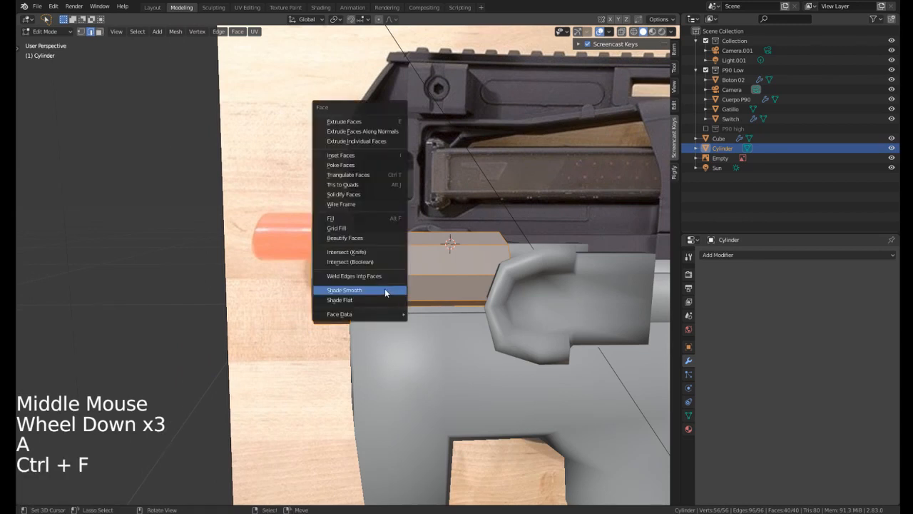
pyautogui.click(347, 291)
pyautogui.press('Tab')
pyautogui.moveTo(348, 293); pyautogui.dragTo(381, 289, button='middle')
pyautogui.keyDown('ctrl'); pyautogui.moveTo(381, 289); pyautogui.dragTo(270, 272, button='middle'); pyautogui.keyUp('ctrl')
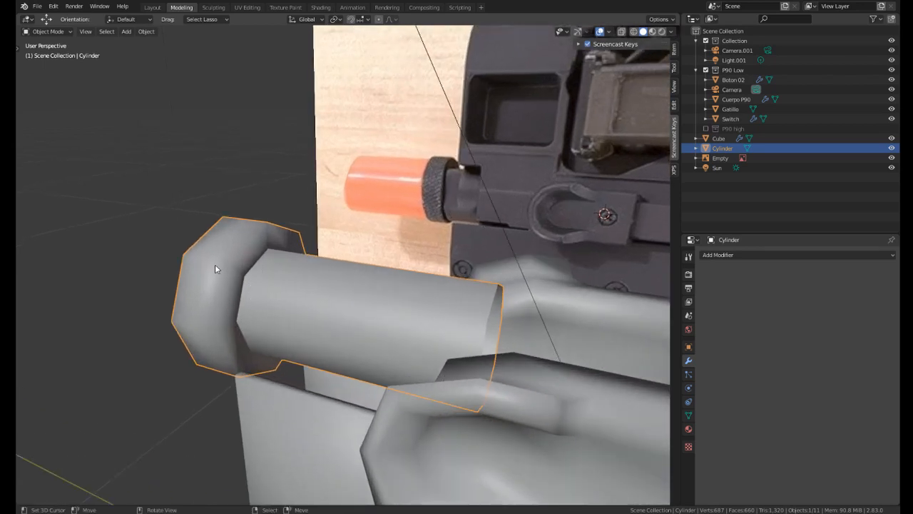
# In Edit Mode, select the inner edge loop of the ring's front rim and extrude it forward into a muzzle tube.
pyautogui.moveTo(215, 264); pyautogui.dragTo(428, 285, button='middle')
pyautogui.press('Tab')
pyautogui.rightClick(422, 321)
pyautogui.keyDown('shift'); pyautogui.middleClick(423, 325); pyautogui.keyUp('shift')
pyautogui.keyDown('alt'); pyautogui.keyDown('shift'); pyautogui.rightClick(424, 328); pyautogui.keyUp('shift'); pyautogui.keyUp('alt')
pyautogui.keyDown('alt'); pyautogui.keyDown('shift'); pyautogui.rightClick(424, 327); pyautogui.keyUp('shift'); pyautogui.keyUp('alt')
pyautogui.keyDown('alt'); pyautogui.keyDown('shift'); pyautogui.rightClick(424, 328); pyautogui.keyUp('shift'); pyautogui.keyUp('alt')
pyautogui.scroll(-1, 428, 285)
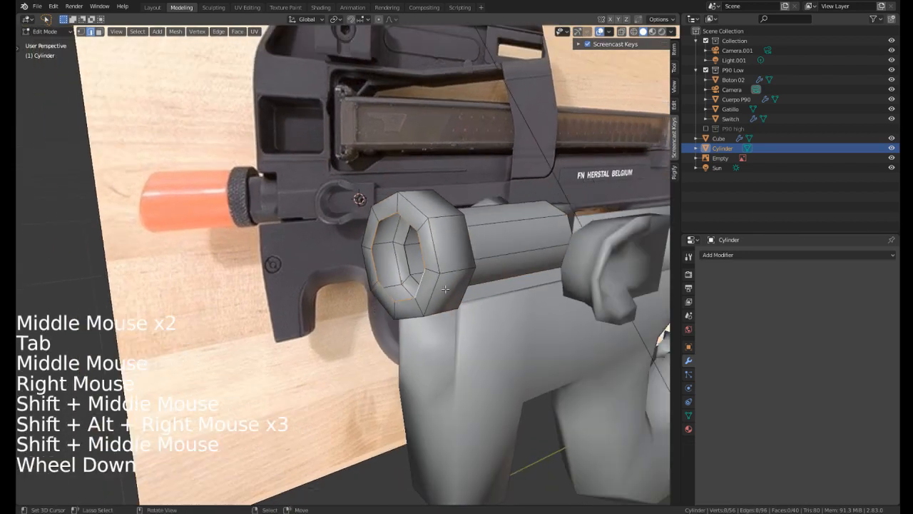
pyautogui.press('e')
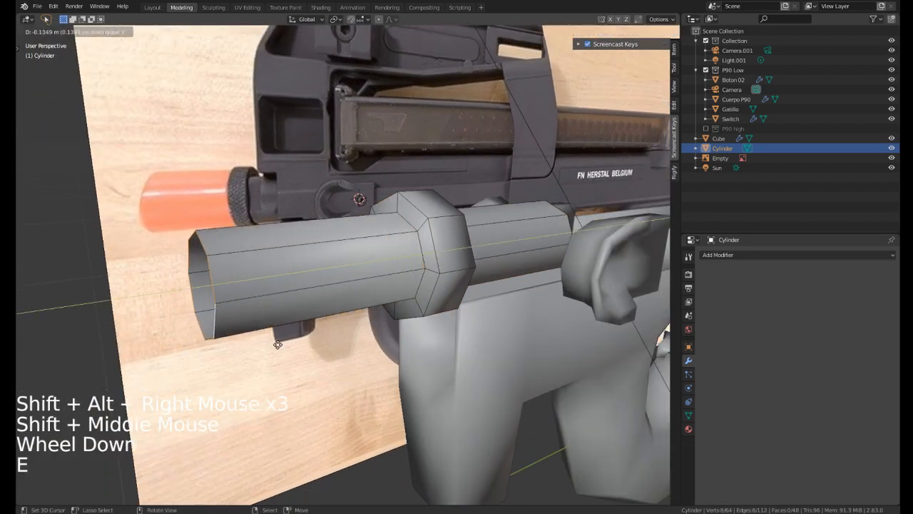
pyautogui.click(311, 332)
pyautogui.press('Tab')
pyautogui.moveTo(313, 331); pyautogui.dragTo(368, 213, button='middle')
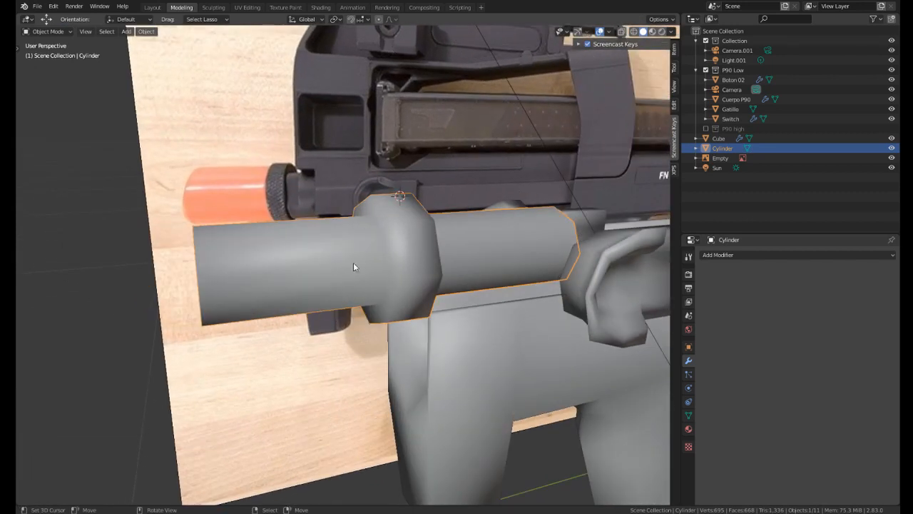
# Select the muzzle tube's loop of faces in face mode and split it from the ring.
pyautogui.moveTo(353, 267); pyautogui.dragTo(313, 266, button='middle')
pyautogui.press('Tab')
pyautogui.rightClick(314, 266)
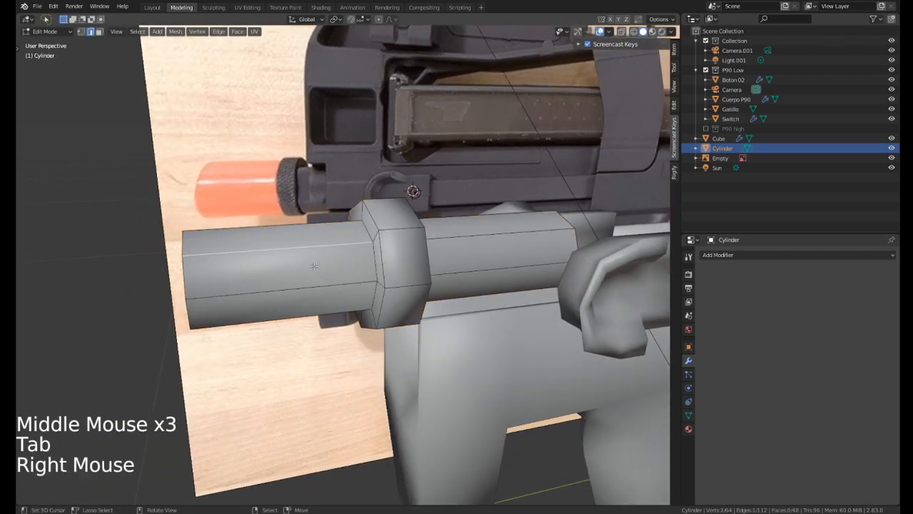
pyautogui.press('3')
pyautogui.rightClick(321, 275)
pyautogui.keyDown('alt'); pyautogui.keyDown('shift'); pyautogui.rightClick(329, 285); pyautogui.keyUp('shift'); pyautogui.keyUp('alt')
pyautogui.keyDown('alt'); pyautogui.keyDown('shift'); pyautogui.rightClick(328, 286); pyautogui.keyUp('shift'); pyautogui.keyUp('alt')
pyautogui.keyDown('alt'); pyautogui.keyDown('shift'); pyautogui.rightClick(329, 285); pyautogui.keyUp('shift'); pyautogui.keyUp('alt')
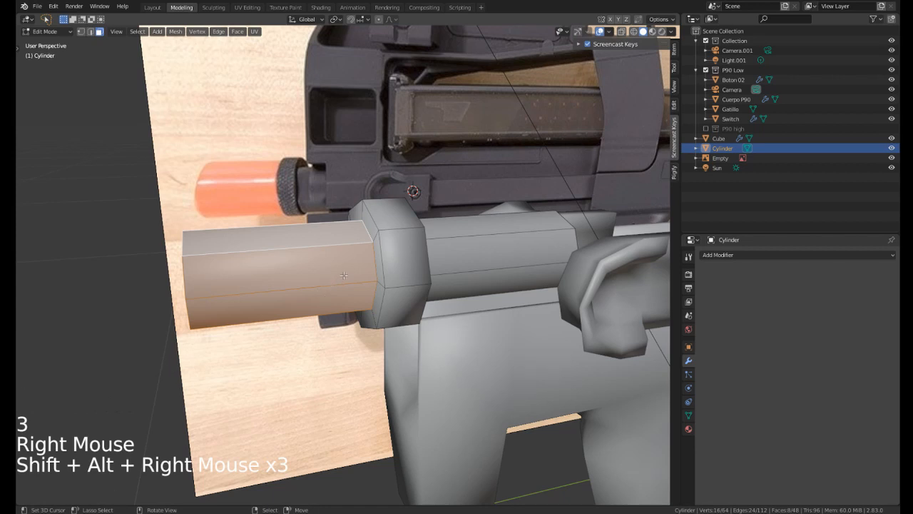
pyautogui.press('y')
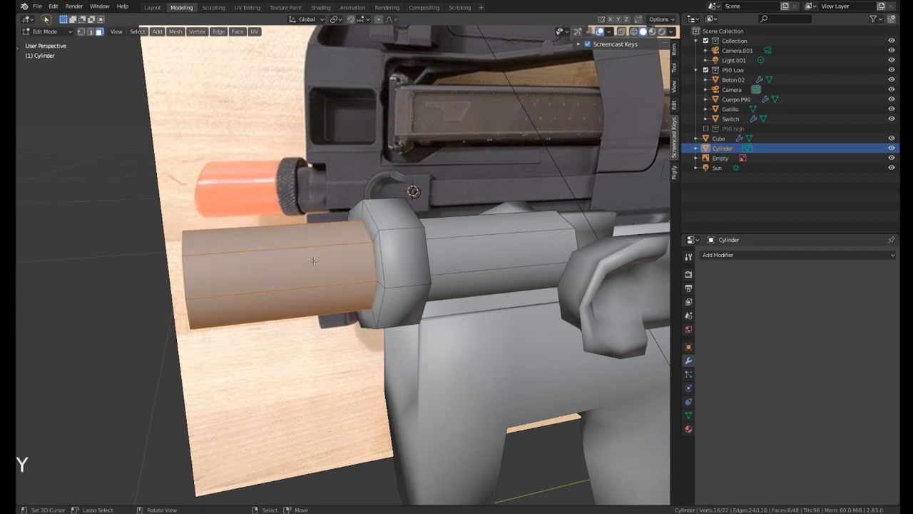
pyautogui.moveTo(315, 272); pyautogui.dragTo(347, 246, button='middle')
pyautogui.press('g')
pyautogui.click(347, 246)
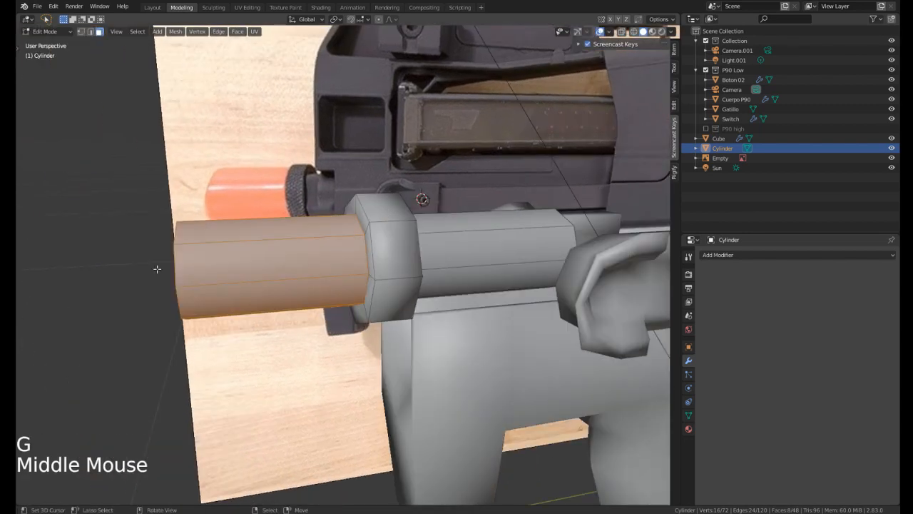
# Select the muzzle tube's open front edge loop and edge-slide it back toward the ring.
pyautogui.moveTo(157, 269); pyautogui.dragTo(224, 253, button='middle')
pyautogui.rightClick(225, 253)
pyautogui.press('2')
pyautogui.rightClick(224, 253)
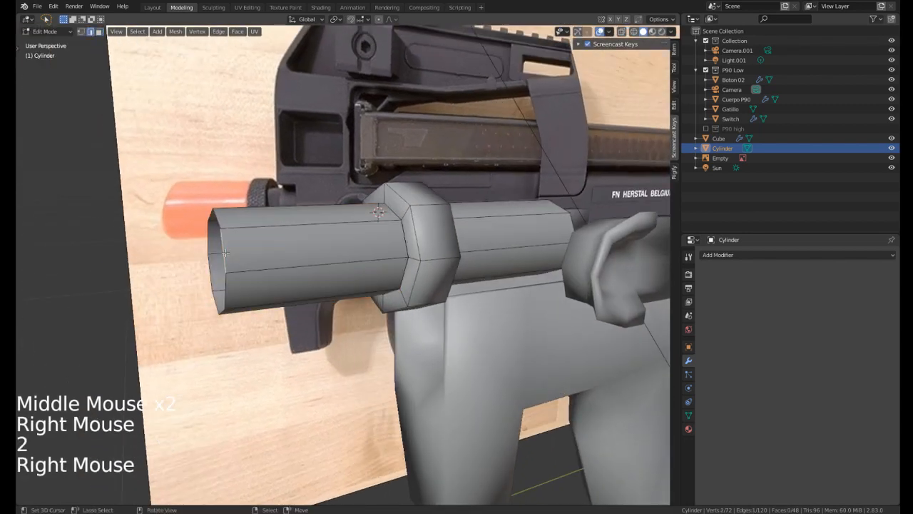
pyautogui.keyDown('alt'); pyautogui.keyDown('shift'); pyautogui.rightClick(224, 253); pyautogui.keyUp('shift'); pyautogui.keyUp('alt')
pyautogui.keyDown('alt'); pyautogui.keyDown('shift'); pyautogui.rightClick(224, 252); pyautogui.keyUp('shift'); pyautogui.keyUp('alt')
pyautogui.keyDown('alt'); pyautogui.keyDown('shift'); pyautogui.rightClick(224, 253); pyautogui.keyUp('shift'); pyautogui.keyUp('alt')
pyautogui.press('g')
pyautogui.press('g')
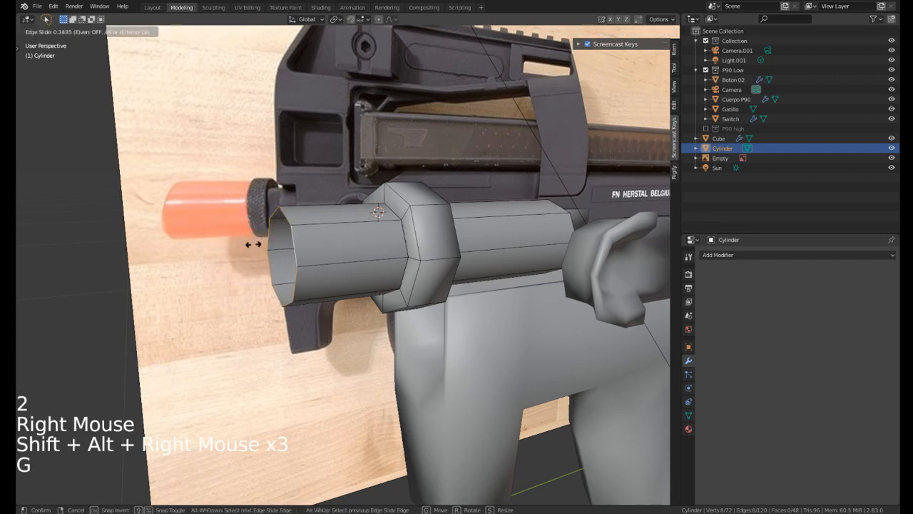
pyautogui.click(247, 247)
# In the right orthographic view, move the tube's front loop along Y to the end of the orange tip.
pyautogui.press('KP_3')
pyautogui.scroll(1, 305, 246)
pyautogui.press('g')
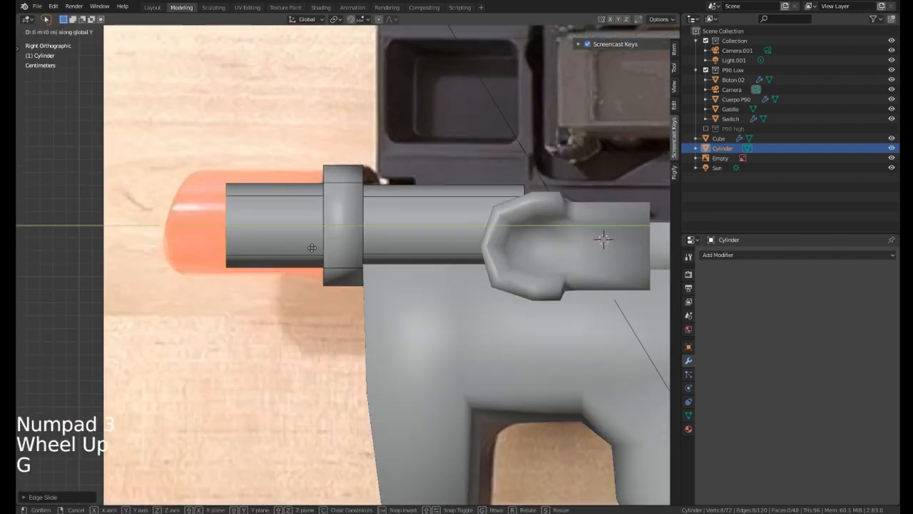
pyautogui.click(249, 257)
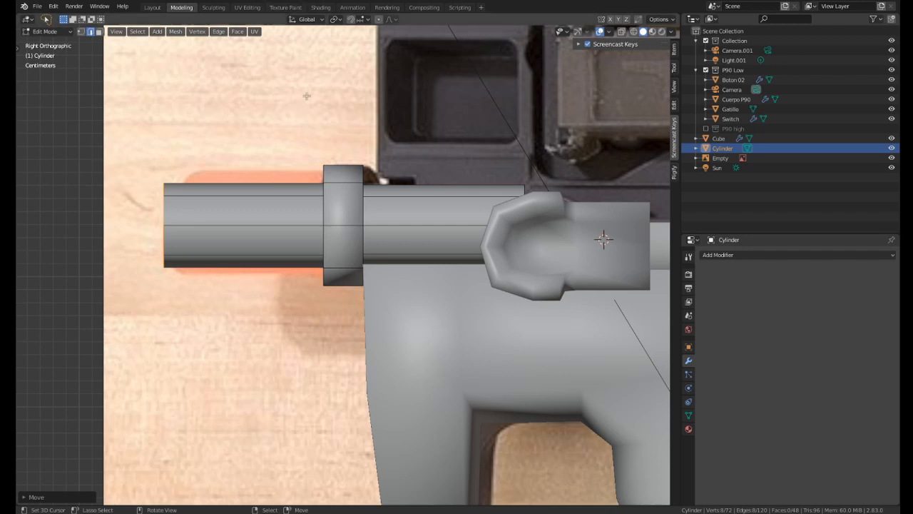
# Rotate and scale the tube's front edge loop so the muzzle ends in a slanted cut.
pyautogui.keyDown('shift'); pyautogui.moveTo(279, 200); pyautogui.dragTo(308, 189, button='middle'); pyautogui.keyUp('shift')
pyautogui.press('r')
pyautogui.press('s')
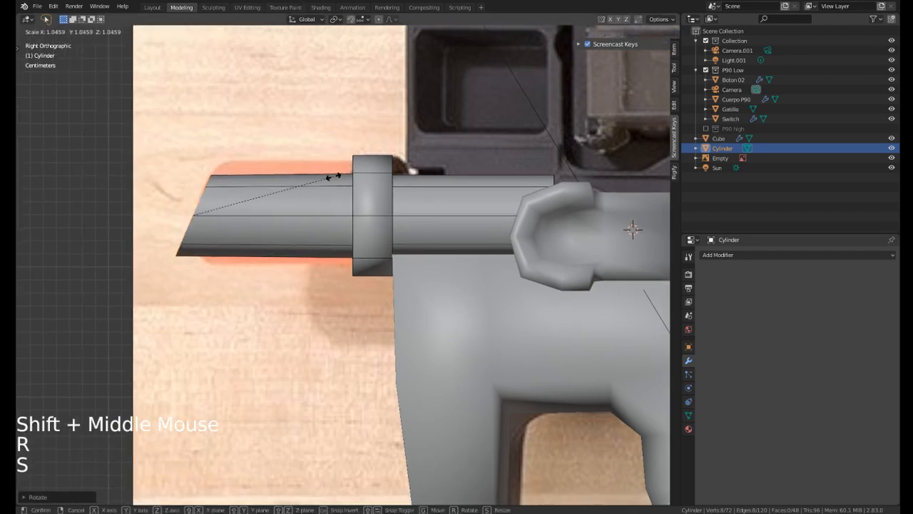
pyautogui.press('r')
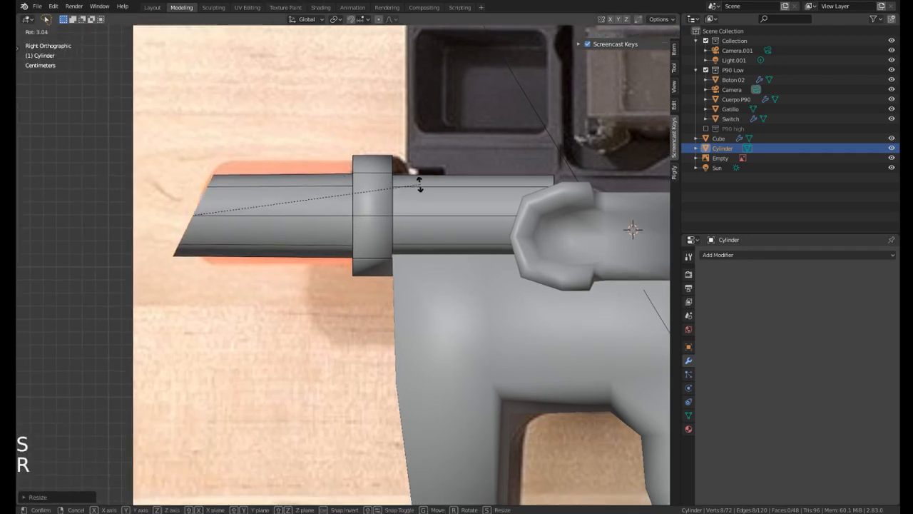
pyautogui.press('s')
pyautogui.click(434, 180)
# Extrude the slanted front edge loop inward to give the muzzle tube a rim thickness.
pyautogui.moveTo(207, 214); pyautogui.dragTo(314, 225, button='middle')
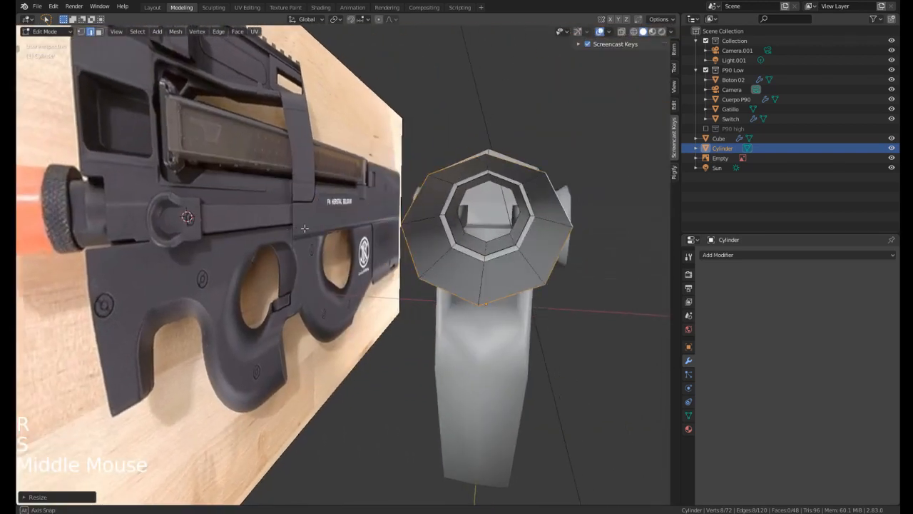
pyautogui.scroll(-1, 321, 228)
pyautogui.moveTo(378, 232); pyautogui.dragTo(327, 238, button='middle')
pyautogui.moveTo(290, 267); pyautogui.dragTo(437, 234, button='middle')
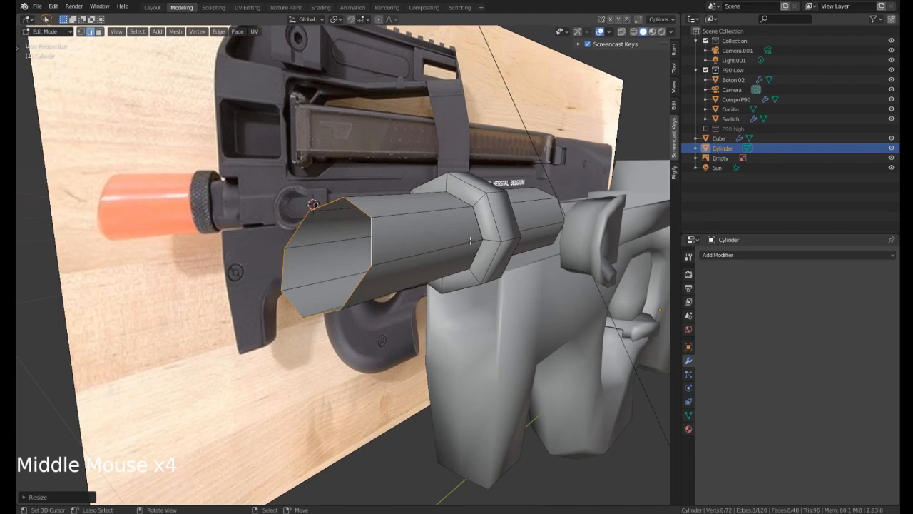
pyautogui.press('e')
pyautogui.press('s')
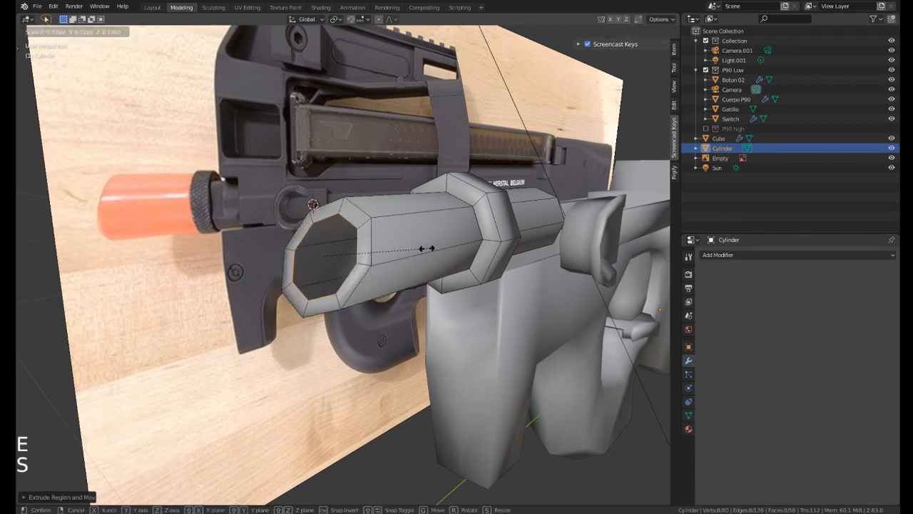
pyautogui.click(413, 252)
# In the right wireframe view, extrude the muzzle's inner rim loop along Y back through the tube as far as the ring.
pyautogui.moveTo(413, 252); pyautogui.dragTo(356, 246, button='middle')
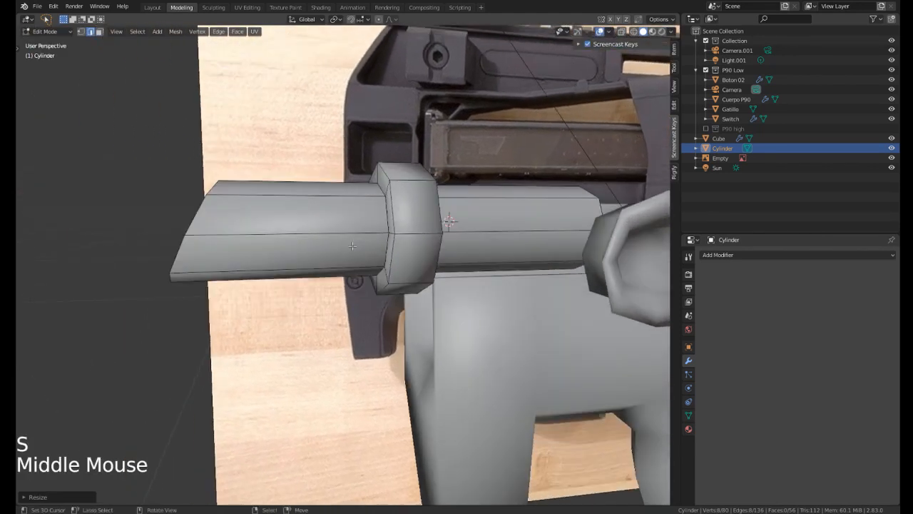
pyautogui.press('KP_3')
pyautogui.press('z')
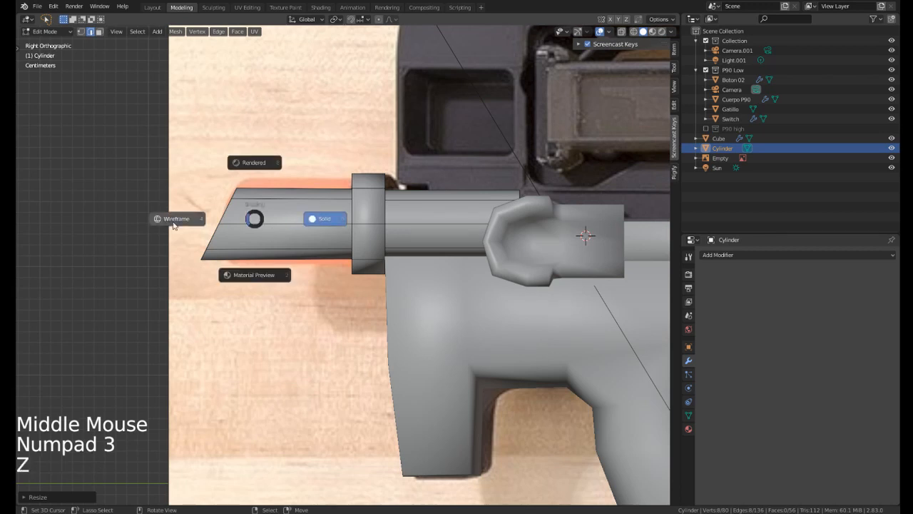
pyautogui.click(177, 218)
pyautogui.keyDown('shift'); pyautogui.moveTo(246, 220); pyautogui.dragTo(226, 225, button='middle'); pyautogui.keyUp('shift')
pyautogui.press('y')
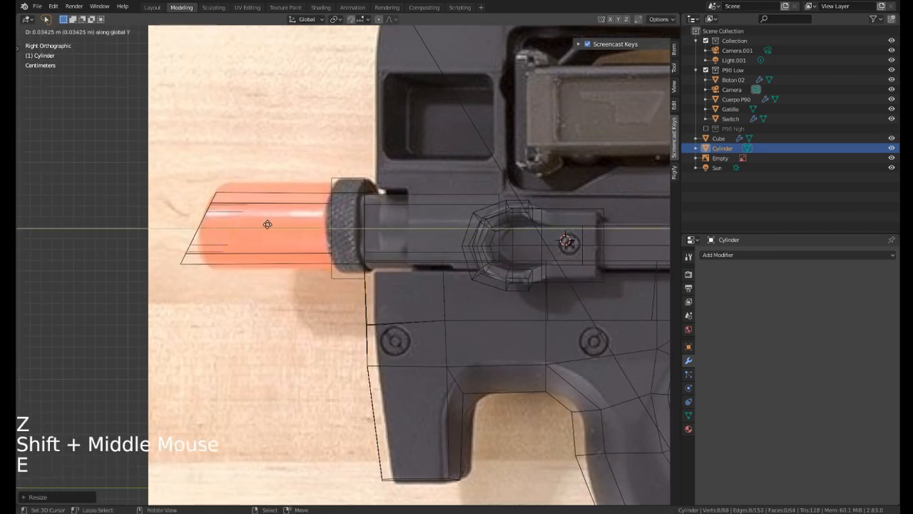
pyautogui.click(368, 226)
# Scale the extruded inner loop along Y until it is flat and upright.
pyautogui.press('s')
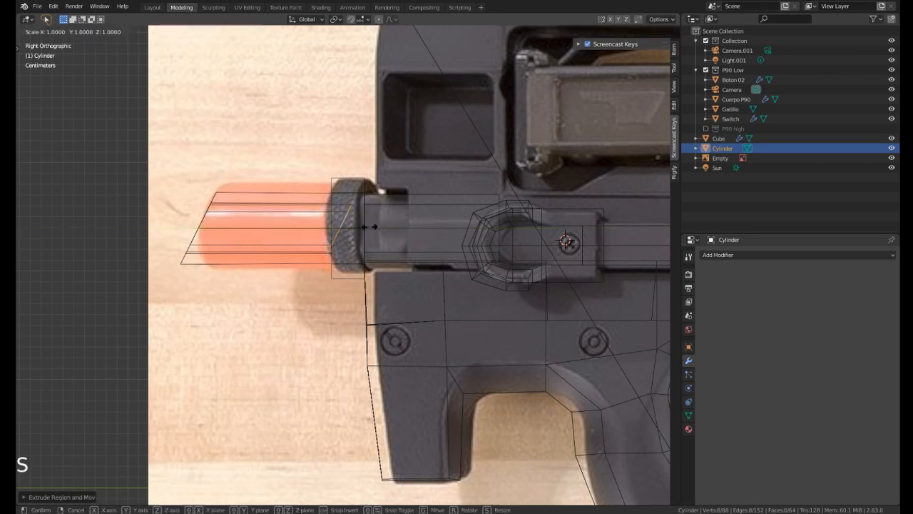
pyautogui.press('y')
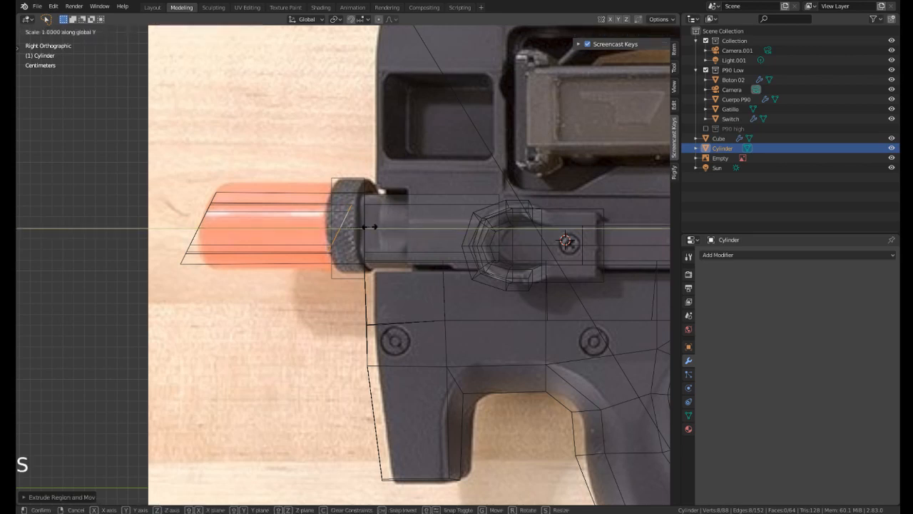
pyautogui.press('Return')
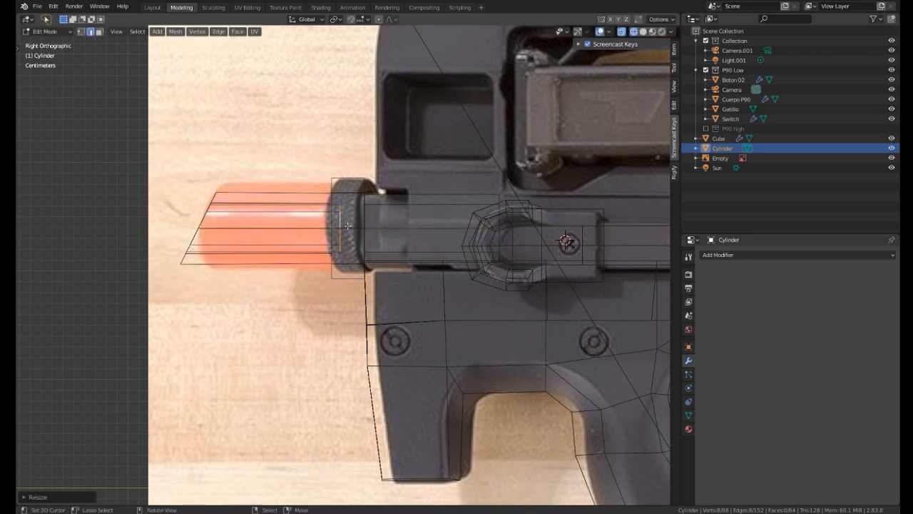
# In solid shading, close the inner end of the muzzle bore with Grid Fill, adjust the fill's direction, and leave Edit Mode.
pyautogui.moveTo(342, 225)
pyautogui.mouseDown(button='middle')
pyautogui.moveTo(365, 290)
pyautogui.moveTo(397, 279)
pyautogui.mouseUp(button='middle')
pyautogui.press('z')
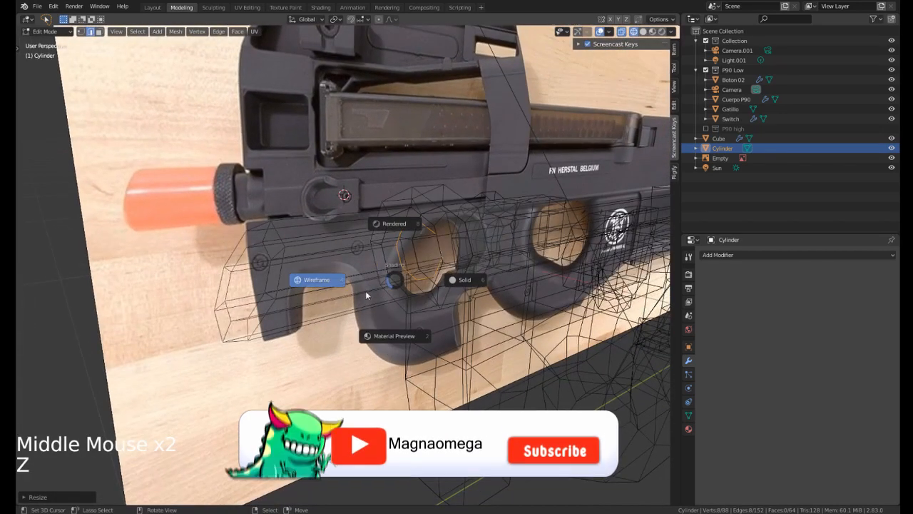
pyautogui.click(456, 278)
pyautogui.moveTo(456, 278); pyautogui.dragTo(515, 249, button='middle')
pyautogui.moveTo(515, 248)
pyautogui.keyDown('shift'); pyautogui.mouseDown(button='middle')
pyautogui.moveTo(429, 271)
pyautogui.moveTo(428, 263)
pyautogui.mouseUp(button='middle'); pyautogui.keyUp('shift')
pyautogui.keyDown('ctrl'); pyautogui.moveTo(428, 263); pyautogui.dragTo(428, 196, button='middle'); pyautogui.keyUp('ctrl')
pyautogui.hotkey('ctrl', 'f')
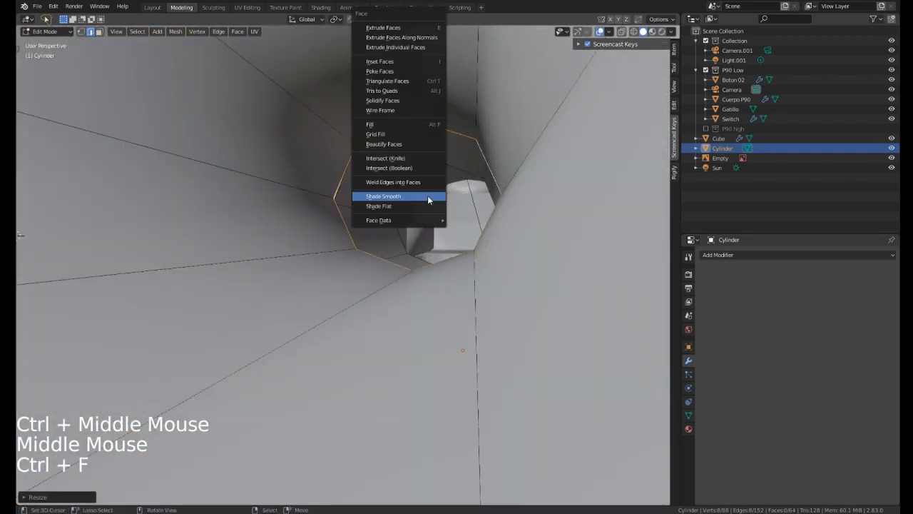
pyautogui.click(375, 135)
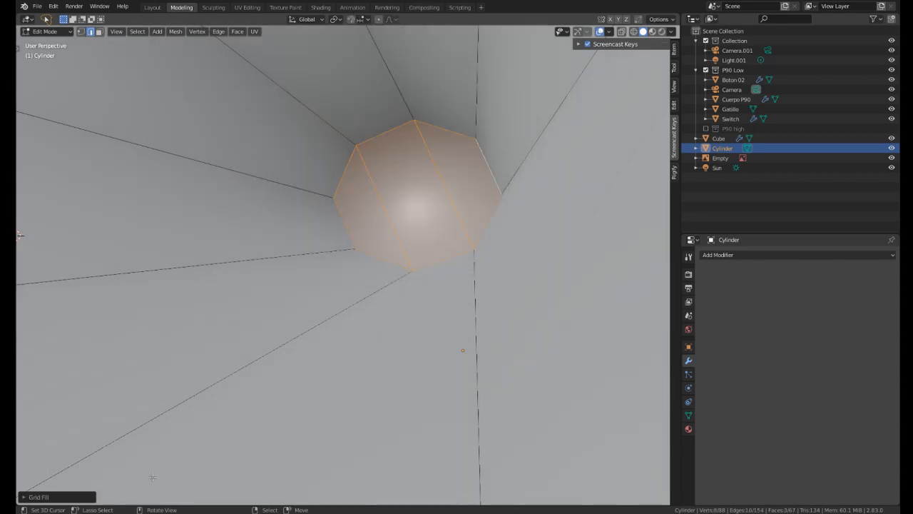
pyautogui.click(25, 497)
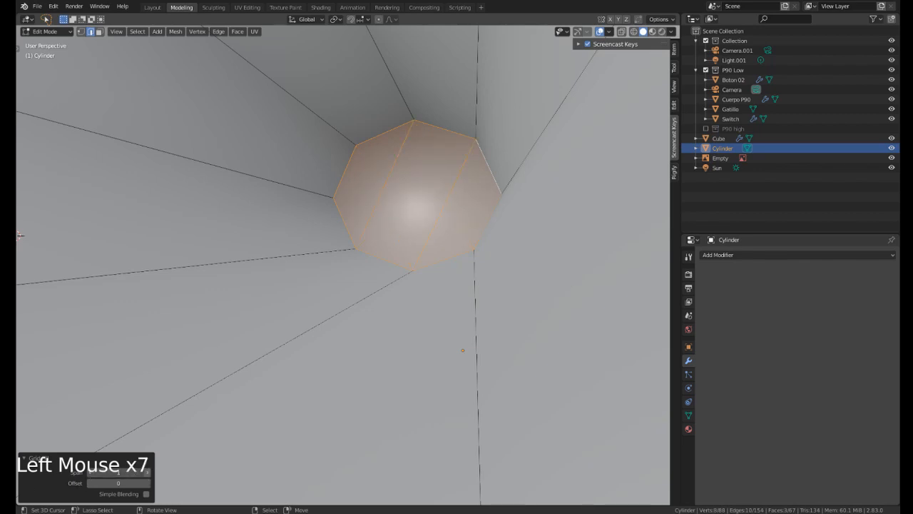
pyautogui.click(90, 478)
pyautogui.moveTo(211, 436); pyautogui.dragTo(353, 269, button='middle')
pyautogui.scroll(-5, 271, 357)
pyautogui.press('Tab')
pyautogui.scroll(-1, 318, 252)
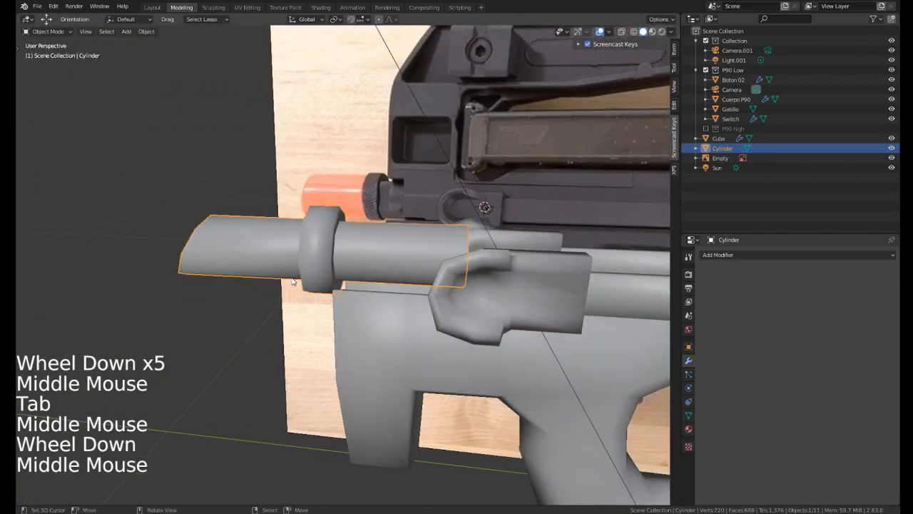
# In the right orthographic view, hide the barrel, the mirrored side rail and the P90 body to uncover the reference photo.
pyautogui.press('KP_3')
pyautogui.scroll(-2, 425, 262)
pyautogui.keyDown('shift'); pyautogui.moveTo(425, 262); pyautogui.dragTo(296, 285, button='middle'); pyautogui.keyUp('shift')
pyautogui.rightClick(319, 297)
pyautogui.press('h')
pyautogui.rightClick(164, 281)
pyautogui.press('h')
pyautogui.rightClick(163, 281)
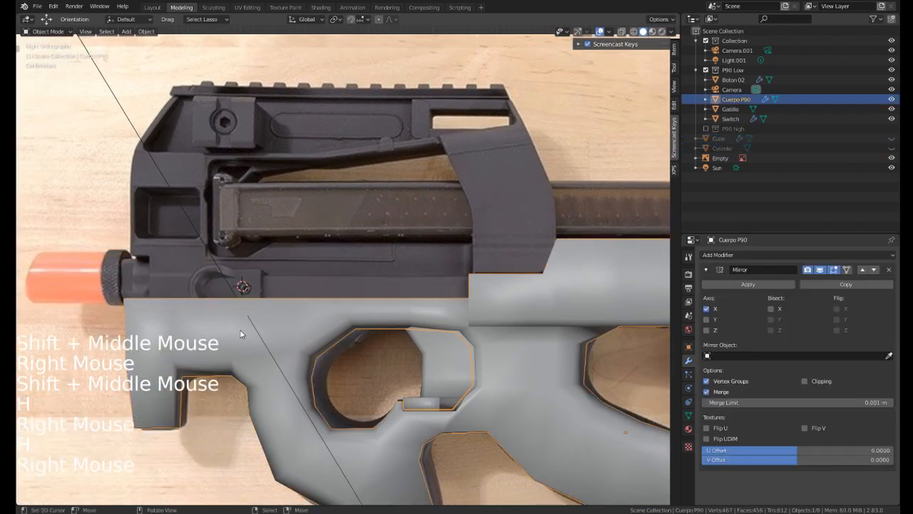
pyautogui.press('h')
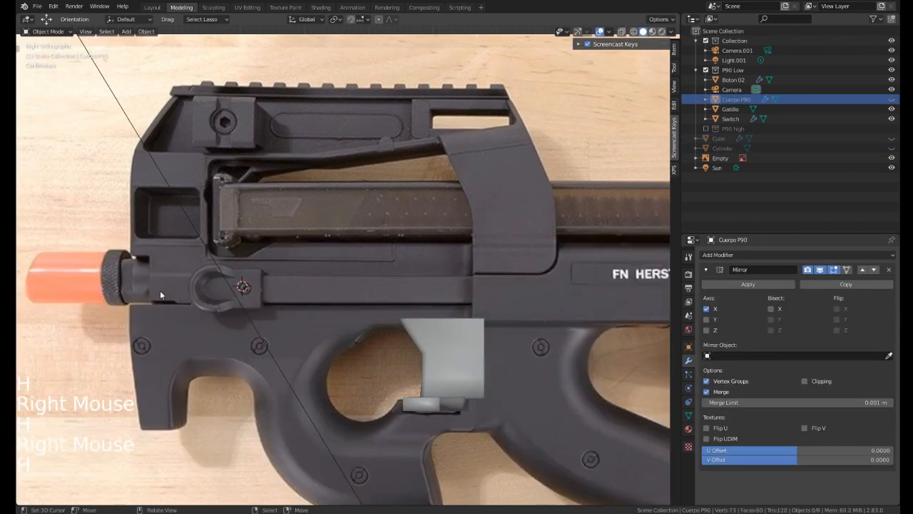
# Add a 2 m cube and clear its location so it sits at the world origin.
pyautogui.keyDown('shift'); pyautogui.moveTo(511, 275); pyautogui.dragTo(339, 255, button='middle'); pyautogui.keyUp('shift')
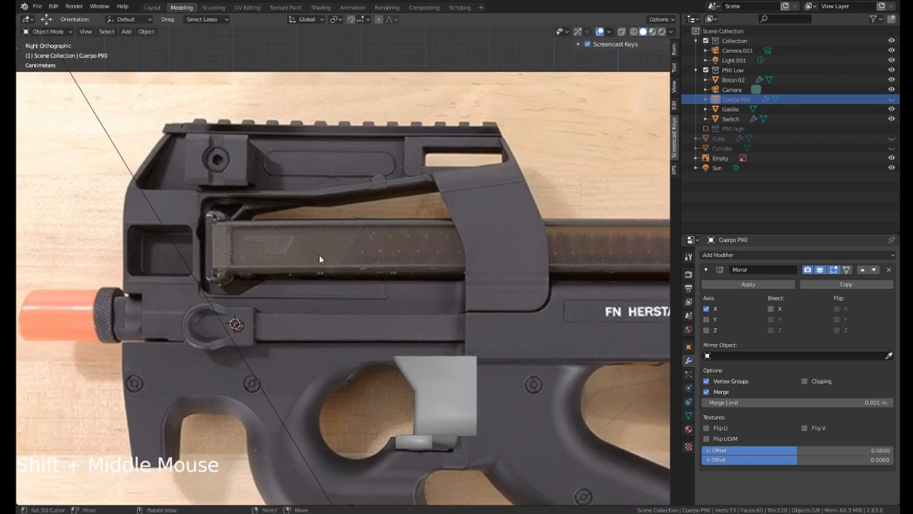
pyautogui.keyDown('shift'); pyautogui.moveTo(299, 277); pyautogui.dragTo(270, 249, button='middle'); pyautogui.keyUp('shift')
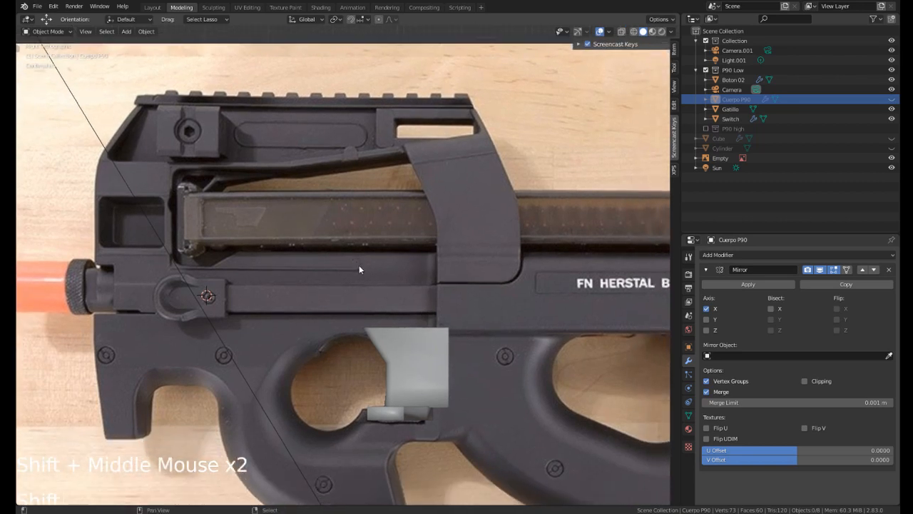
pyautogui.hotkey('shift', 'a')
pyautogui.moveTo(402, 283)
pyautogui.click(462, 294)
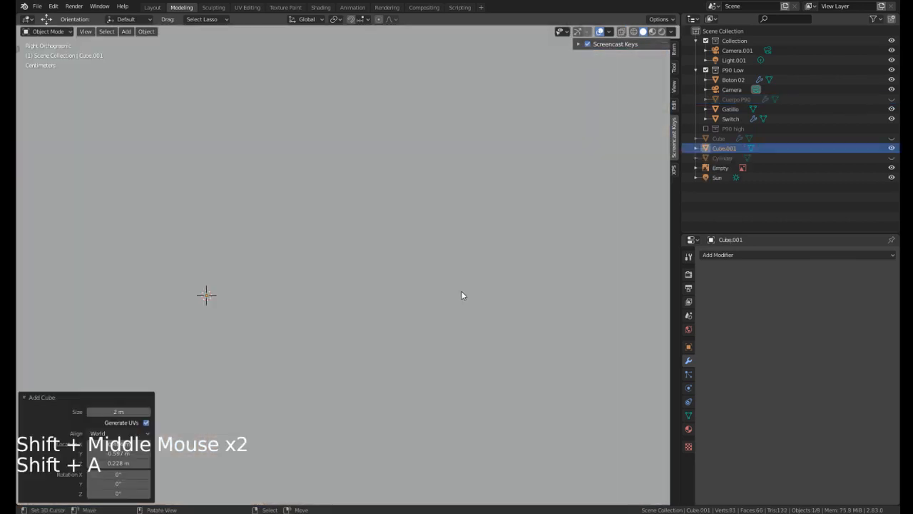
pyautogui.scroll(-12, 462, 295)
pyautogui.moveTo(463, 296); pyautogui.dragTo(492, 350, button='middle')
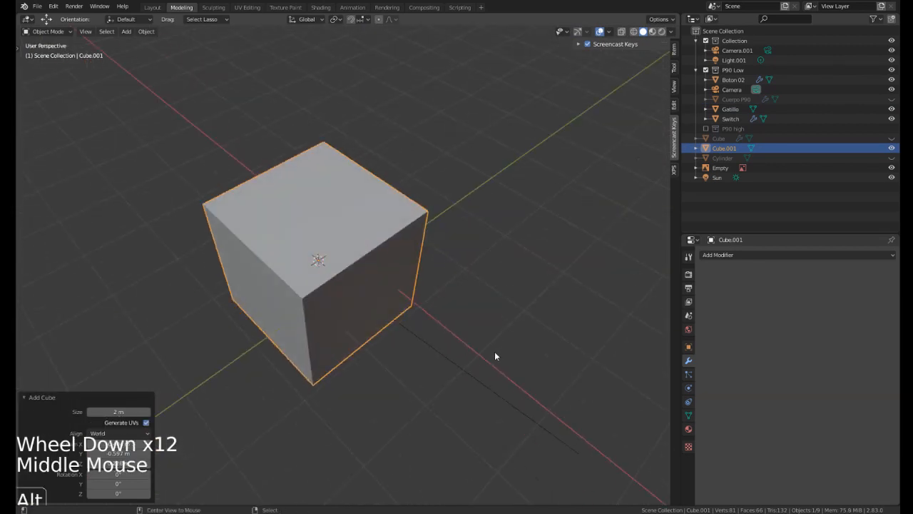
pyautogui.hotkey('alt', 'g')
# In Edit Mode, scale the whole cube mesh down to about 0.12.
pyautogui.press('Tab')
pyautogui.press('s')
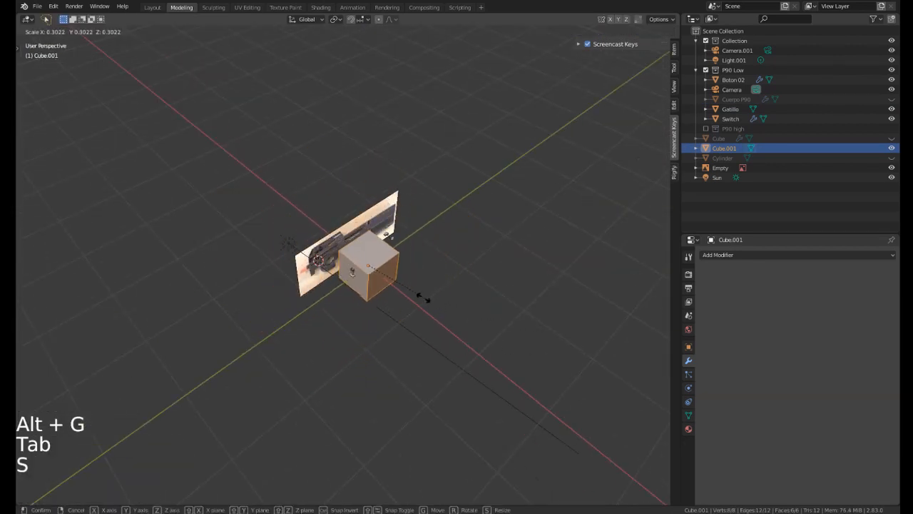
pyautogui.click(385, 280)
# In the right view, move and shrink the cube mesh so it sits just below the magazine, against the upper strap's front edge.
pyautogui.press('KP_3')
pyautogui.scroll(6, 375, 281)
pyautogui.keyDown('shift'); pyautogui.moveTo(376, 280); pyautogui.dragTo(378, 282, button='middle'); pyautogui.keyUp('shift')
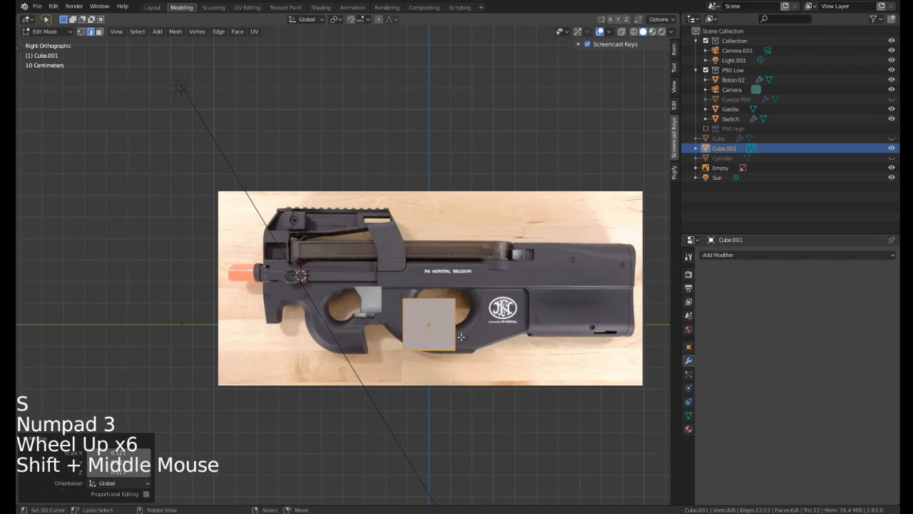
pyautogui.scroll(3, 378, 282)
pyautogui.press('g')
pyautogui.click(449, 289)
pyautogui.press('s')
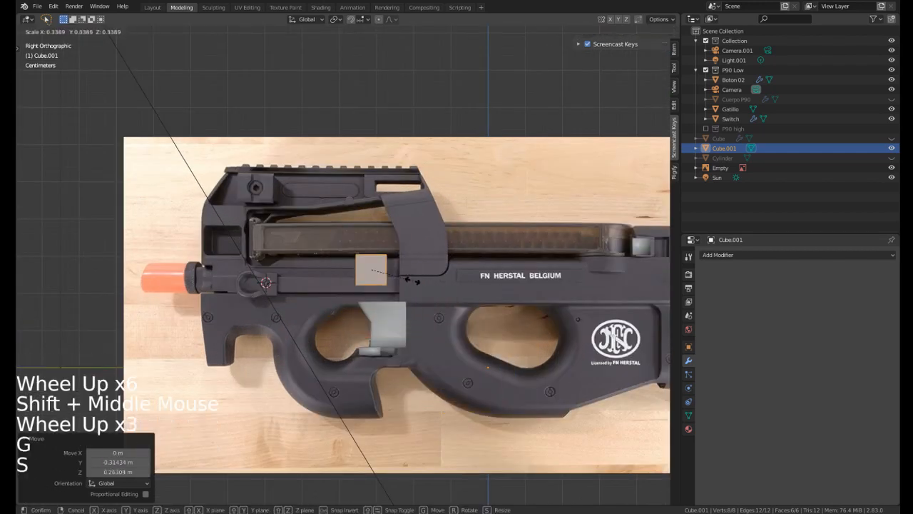
pyautogui.click(412, 280)
pyautogui.press('g')
pyautogui.click(443, 289)
pyautogui.press('Tab')
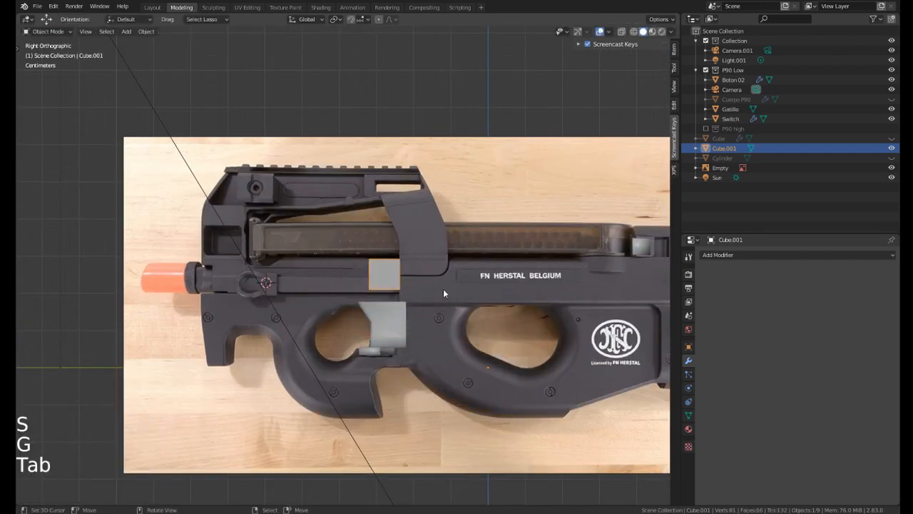
# Reveal all hidden parts and select the new small cube between the side rails.
pyautogui.hotkey('alt', 'h')
pyautogui.moveTo(442, 289); pyautogui.dragTo(467, 278, button='middle')
pyautogui.rightClick(376, 273)
pyautogui.rightClick(376, 273)
pyautogui.scroll(2, 408, 293)
pyautogui.scroll(2, 417, 266)
pyautogui.scroll(1, 483, 270)
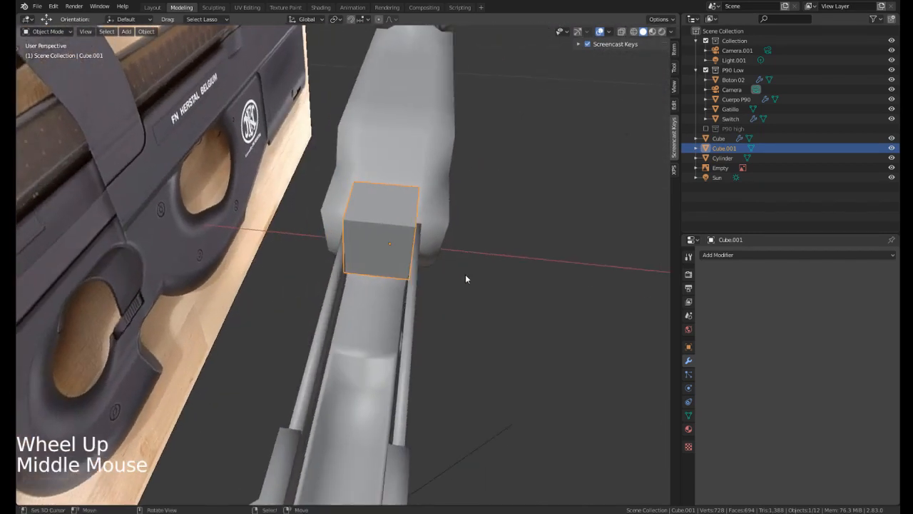
# Select the whole cube mesh and narrow it along X to fit between the two side rails.
pyautogui.press('Tab')
pyautogui.press('a')
pyautogui.press('a')
pyautogui.press('a')
pyautogui.press('s')
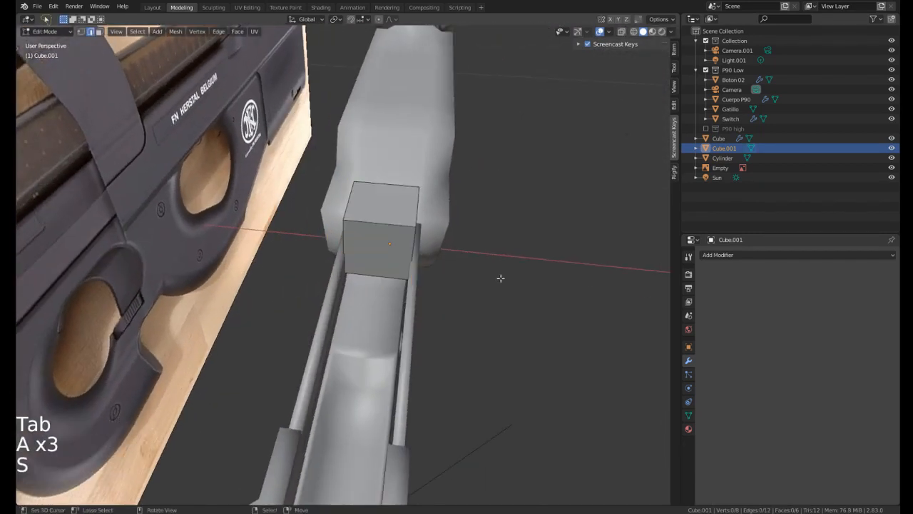
pyautogui.press('a')
pyautogui.press('s')
pyautogui.press('x')
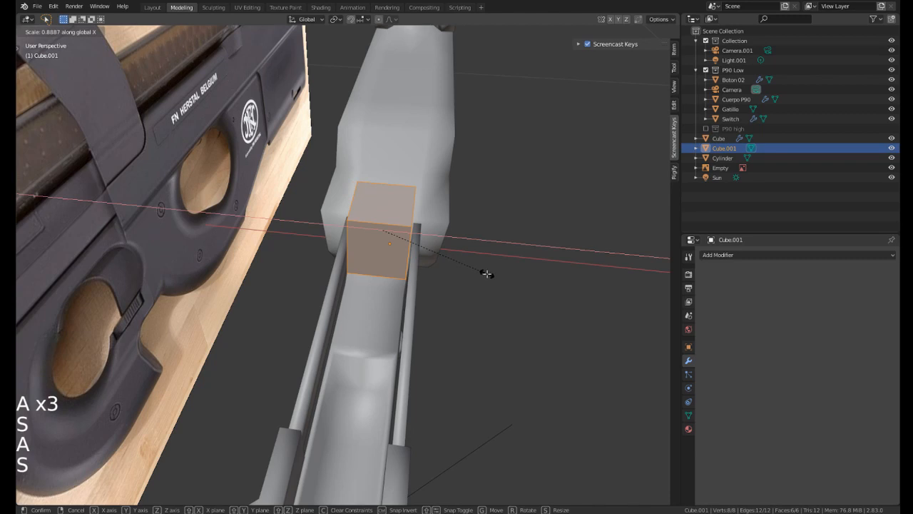
pyautogui.click(486, 274)
# Select the cube's front face and move it along Y toward the muzzle, to where the block's top begins to slope in the reference.
pyautogui.press('KP_3')
pyautogui.scroll(-1, 414, 286)
pyautogui.keyDown('shift'); pyautogui.moveTo(414, 286); pyautogui.dragTo(431, 270, button='middle'); pyautogui.keyUp('shift')
pyautogui.rightClick(429, 268)
pyautogui.press('3')
pyautogui.rightClick(429, 268)
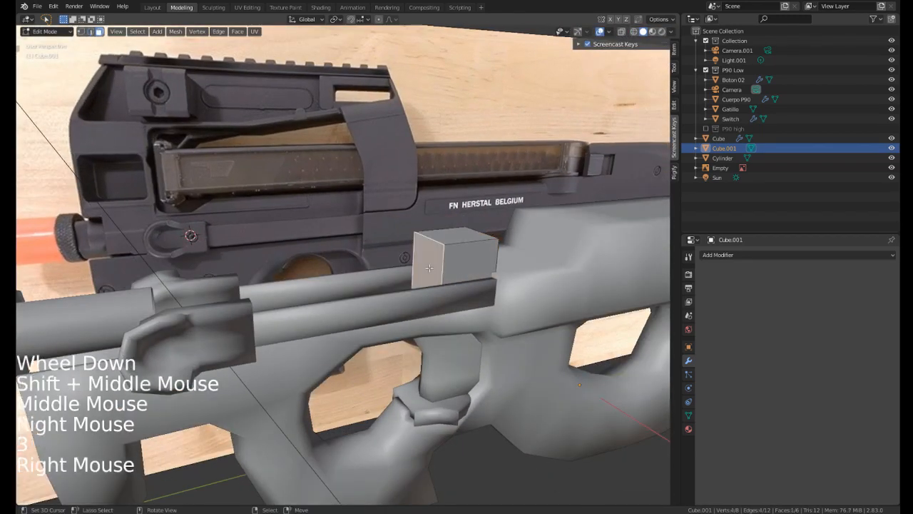
pyautogui.press('KP_3')
pyautogui.keyDown('shift'); pyautogui.moveTo(400, 291); pyautogui.dragTo(457, 292, button='middle'); pyautogui.keyUp('shift')
pyautogui.press('g')
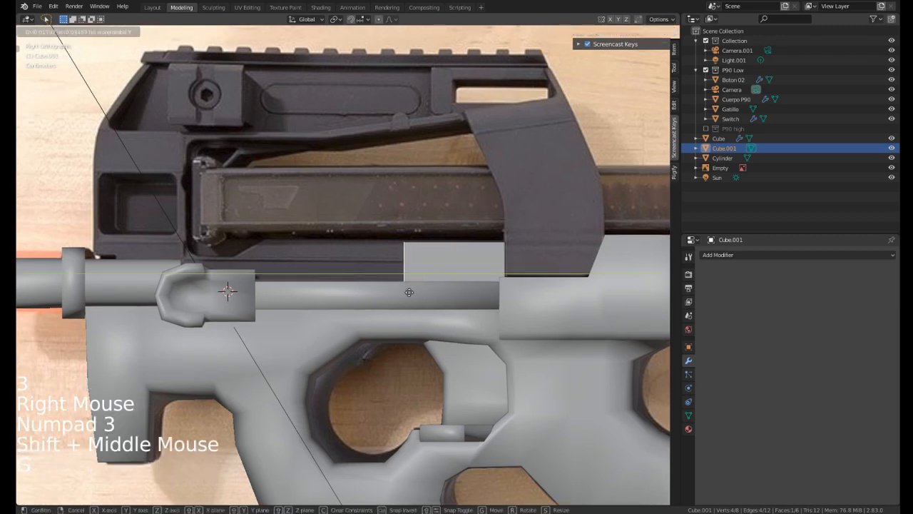
pyautogui.click(286, 301)
# Extrude the block's front face forward by a short segment to the end of the slope in the reference.
pyautogui.keyDown('shift'); pyautogui.moveTo(286, 301); pyautogui.dragTo(301, 306, button='middle'); pyautogui.keyUp('shift')
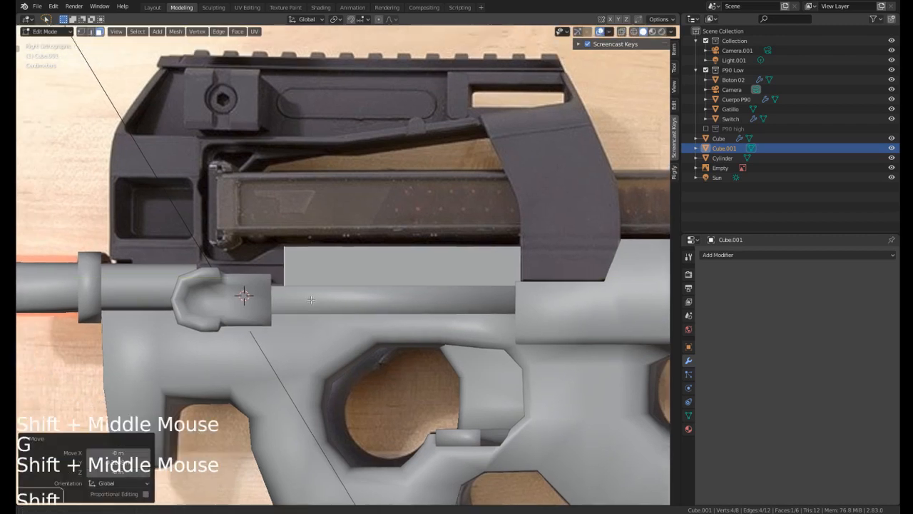
pyautogui.scroll(2, 401, 300)
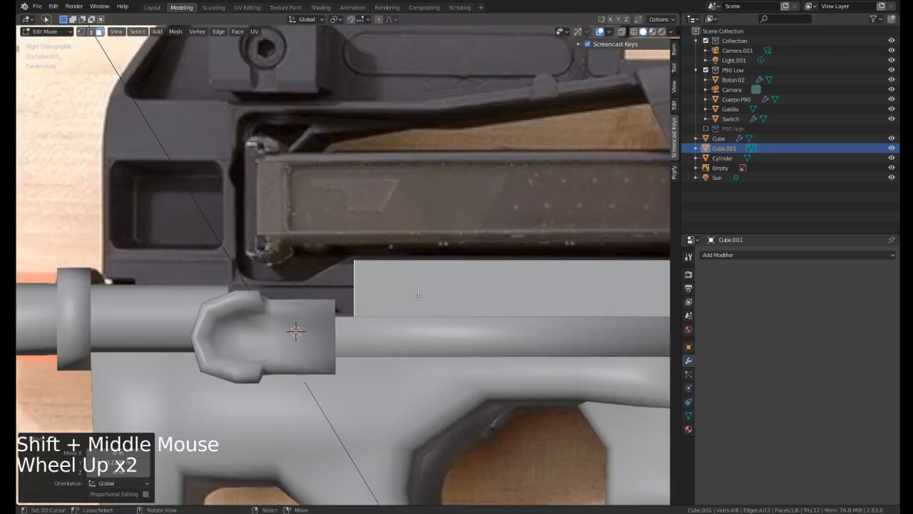
pyautogui.press('e')
pyautogui.click(369, 299)
# Lower the block's top front edge about 0.019 m along Z to form the slope.
pyautogui.moveTo(310, 286); pyautogui.dragTo(333, 303, button='middle')
pyautogui.press('2')
pyautogui.rightClick(333, 303)
pyautogui.press('g')
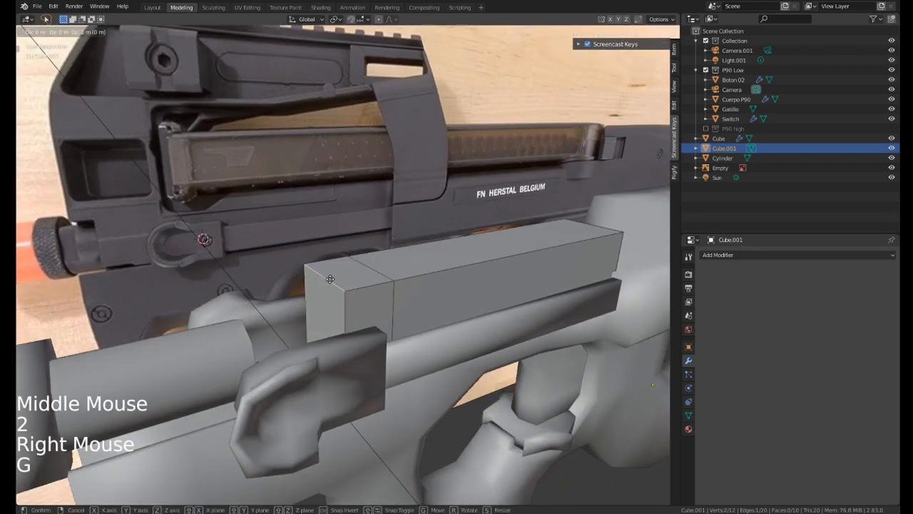
pyautogui.press('z')
pyautogui.click(331, 301)
# Select the lowered front face and extrude it straight forward over the front of the side rail.
pyautogui.press('KP_3')
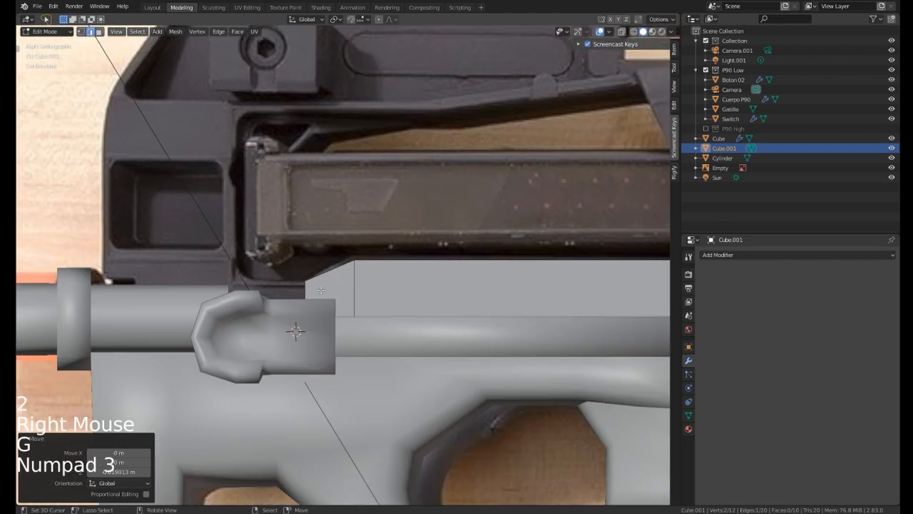
pyautogui.keyDown('shift'); pyautogui.moveTo(321, 290); pyautogui.dragTo(397, 325, button='middle'); pyautogui.keyUp('shift')
pyautogui.press('3')
pyautogui.rightClick(371, 318)
pyautogui.press('KP_3')
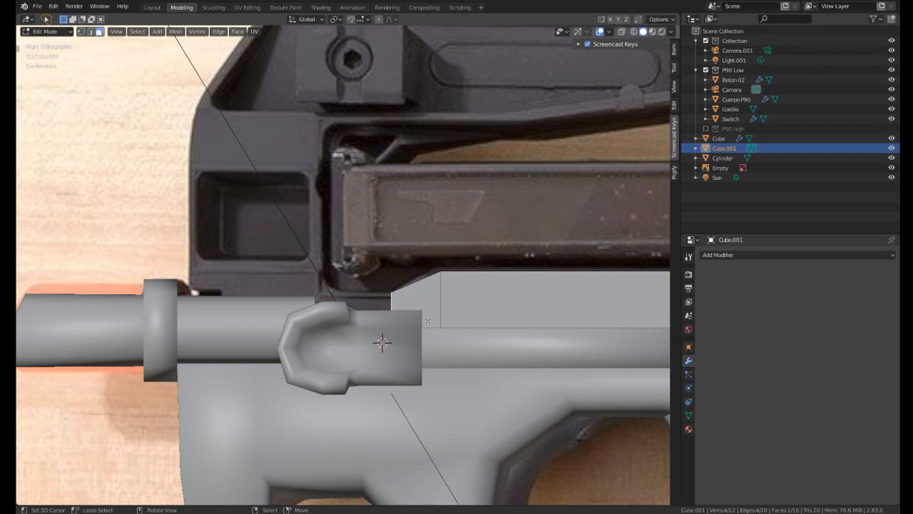
pyautogui.keyDown('shift'); pyautogui.moveTo(427, 321); pyautogui.dragTo(446, 299, button='middle'); pyautogui.keyUp('shift')
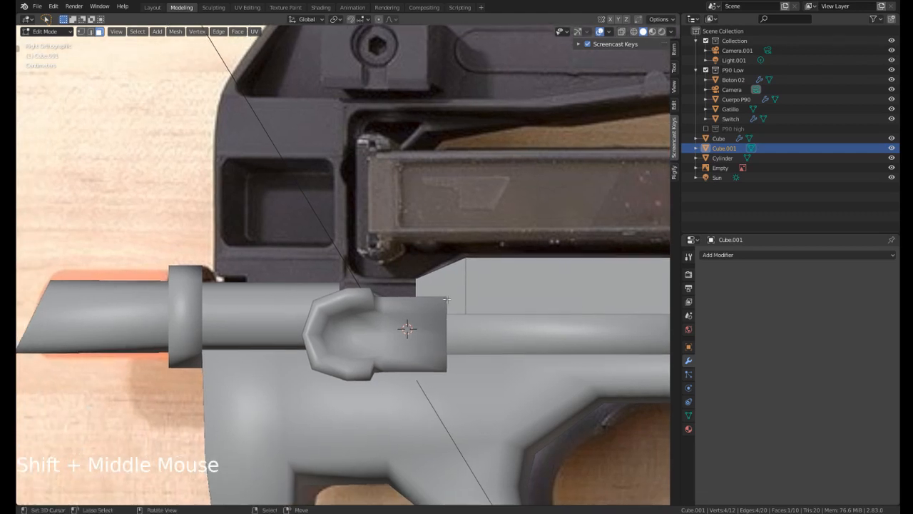
pyautogui.press('e')
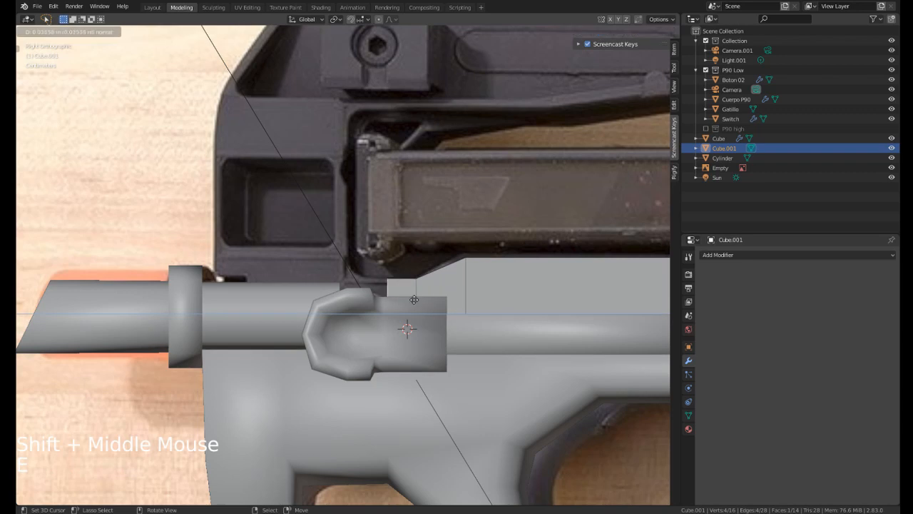
pyautogui.click(374, 303)
# Leave mesh editing on the block and hide the barrel cylinder and the side rail object.
pyautogui.moveTo(374, 303); pyautogui.dragTo(321, 305, button='middle')
pyautogui.press('Tab')
pyautogui.rightClick(314, 304)
pyautogui.press('h')
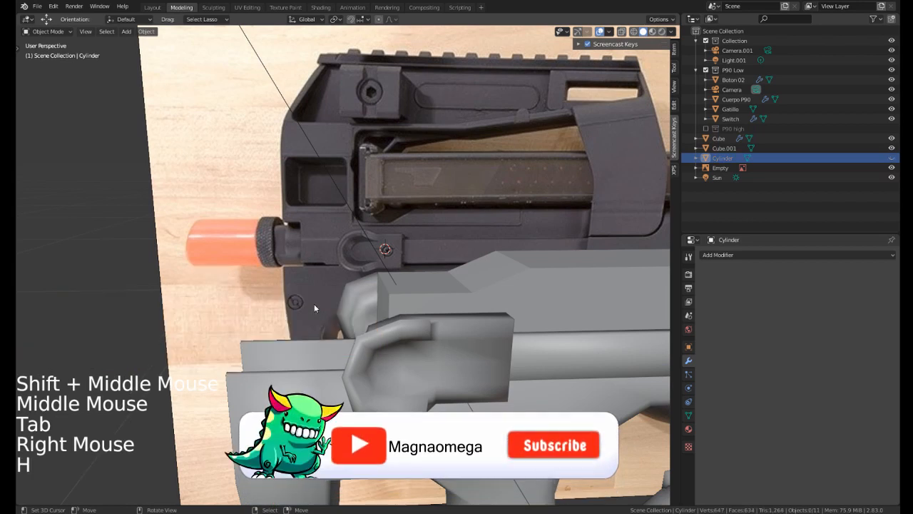
pyautogui.press('KP_3')
pyautogui.rightClick(363, 306)
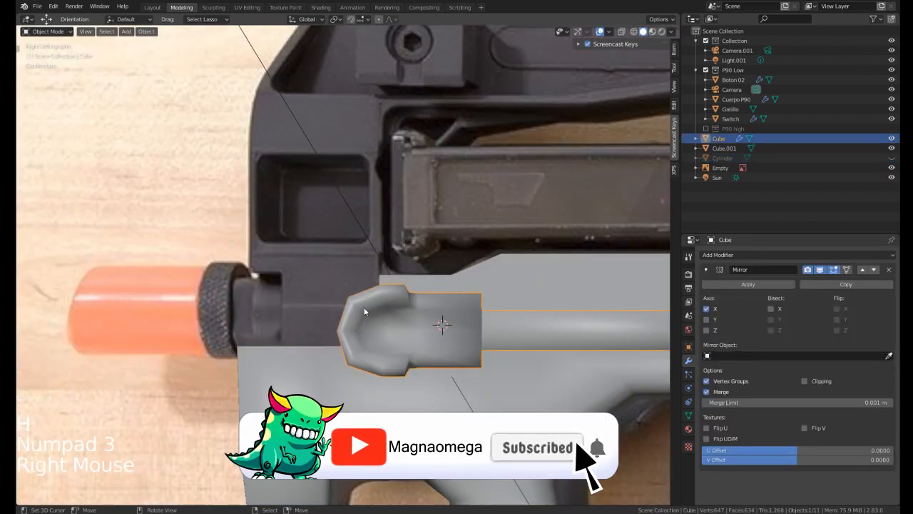
pyautogui.press('h')
# Extrude the receiver block's front face forward to where the dark barrel collar begins in the reference.
pyautogui.rightClick(404, 298)
pyautogui.keyDown('shift'); pyautogui.moveTo(403, 297); pyautogui.dragTo(434, 307, button='middle'); pyautogui.keyUp('shift')
pyautogui.press('Tab')
pyautogui.rightClick(375, 291)
pyautogui.rightClick(388, 297)
pyautogui.press('KP_3')
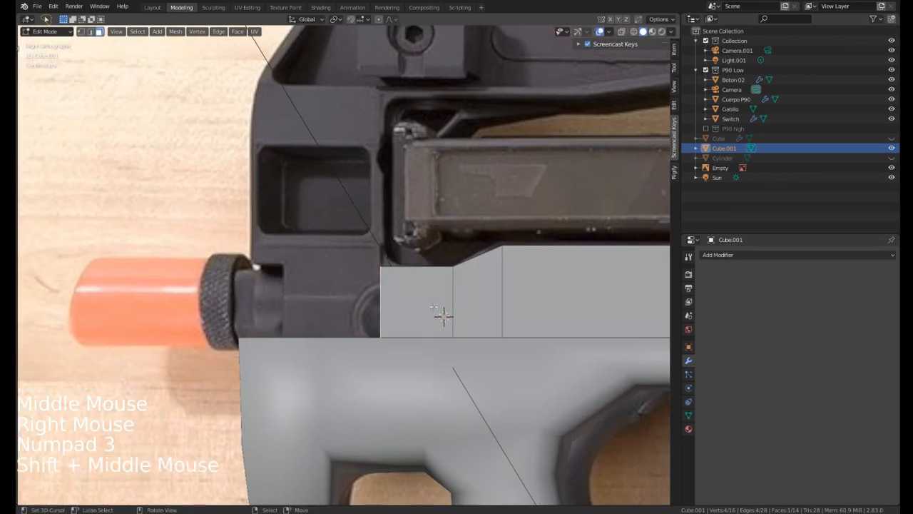
pyautogui.press('e')
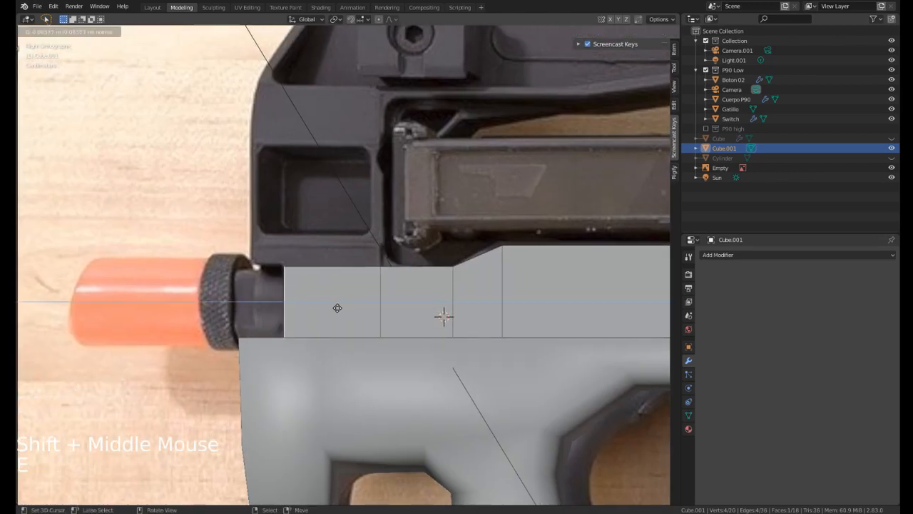
pyautogui.click(337, 307)
# Extrude the top face of the new front segment upward to the height of the block's rear section.
pyautogui.moveTo(337, 307); pyautogui.dragTo(324, 266, button='middle')
pyautogui.rightClick(323, 266)
pyautogui.press('e')
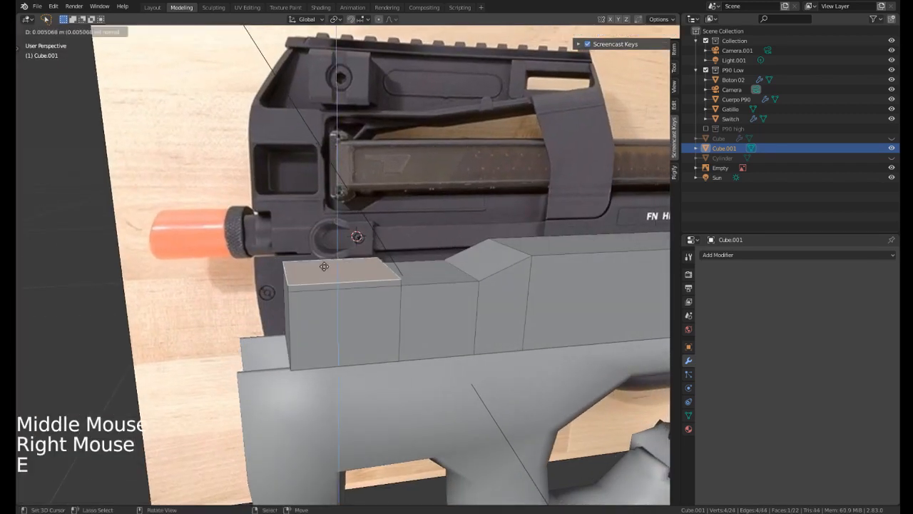
# Extrude the small front face of the raised piece forward to the receiver's front edge in the reference.
pyautogui.rightClick(283, 272)
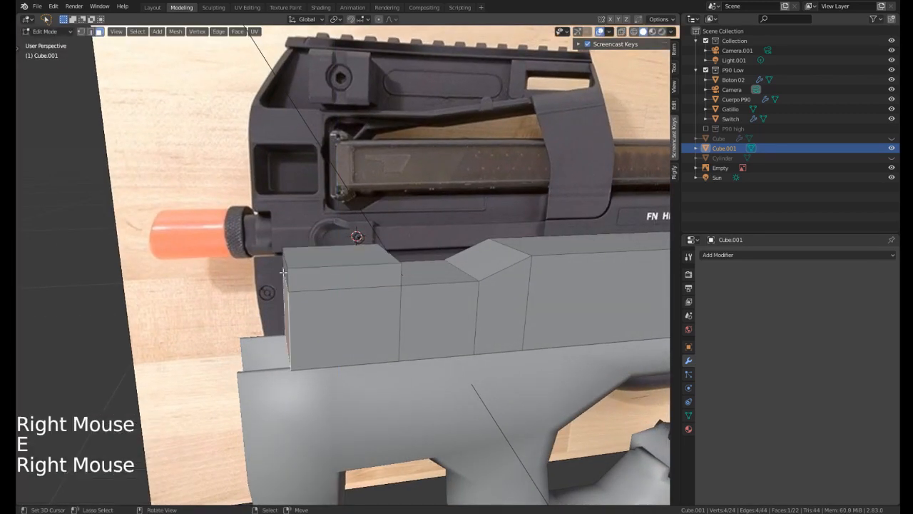
pyautogui.rightClick(284, 271)
pyautogui.press('KP_3')
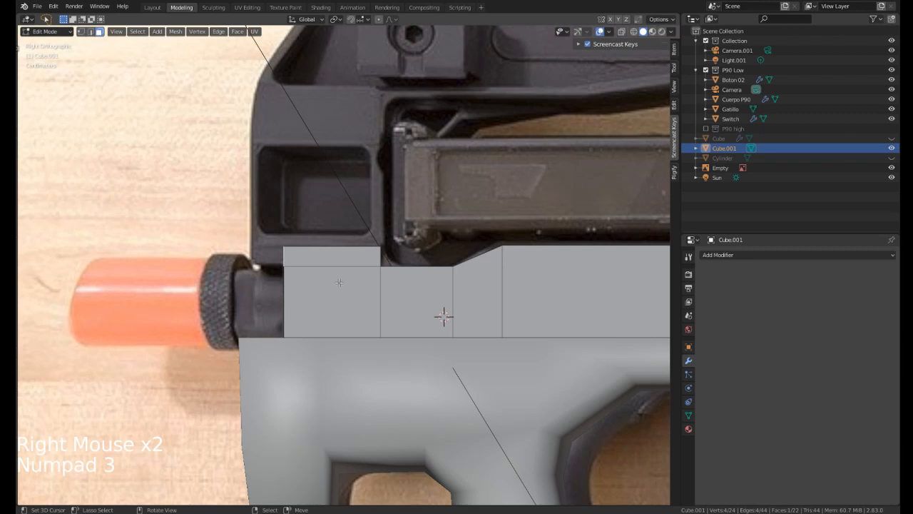
pyautogui.press('e')
# Add a lengthwise loop cut along the middle of the receiver block, splitting it into two halves.
pyautogui.moveTo(443, 316); pyautogui.dragTo(184, 207, button='middle')
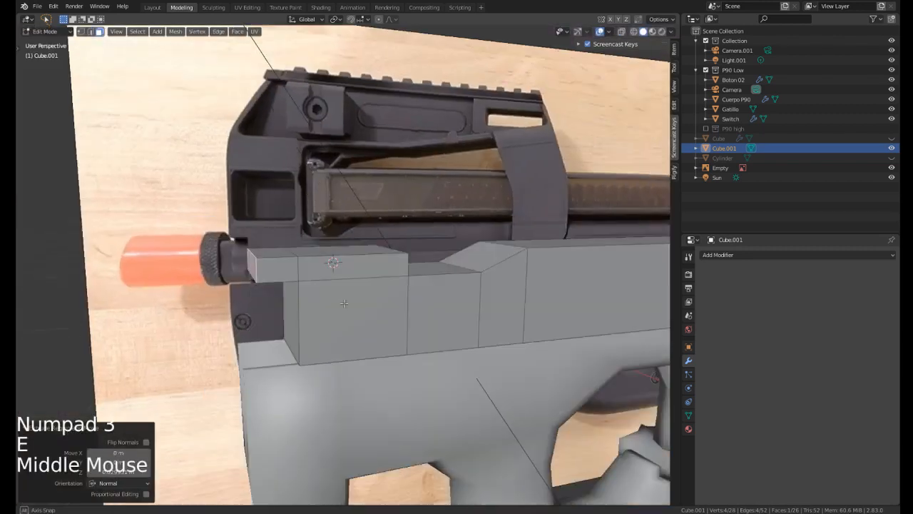
pyautogui.scroll(-2, 184, 207)
pyautogui.moveTo(118, 165); pyautogui.dragTo(331, 264, button='middle')
pyautogui.scroll(-3, 214, 214)
pyautogui.moveTo(212, 204); pyautogui.dragTo(349, 269, button='middle')
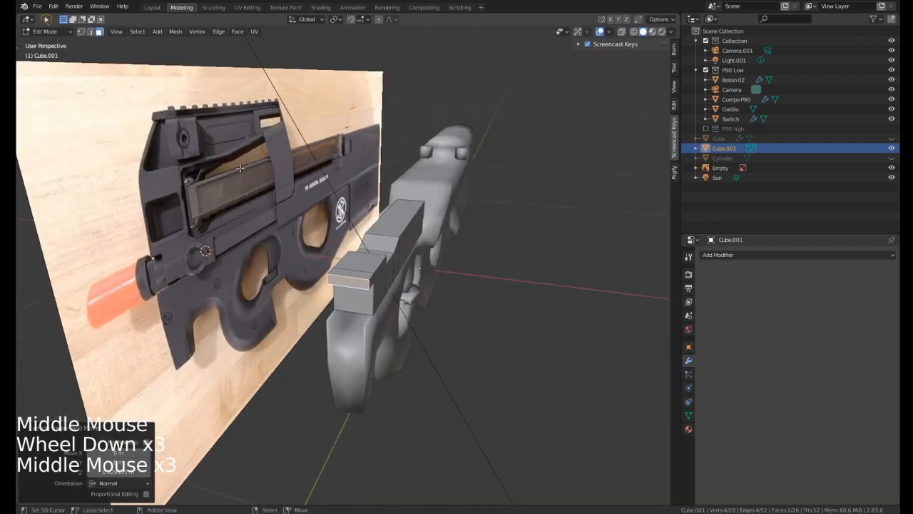
pyautogui.moveTo(308, 229); pyautogui.dragTo(363, 288, button='middle')
pyautogui.scroll(3, 353, 291)
pyautogui.hotkey('ctrl', 'r')
pyautogui.click(352, 291)
# Select the faces of the block's half on the reference photo's side and delete them.
pyautogui.press('3')
pyautogui.rightClick(347, 291)
pyautogui.keyDown('alt'); pyautogui.keyDown('shift'); pyautogui.rightClick(344, 285); pyautogui.keyUp('shift'); pyautogui.keyUp('alt')
pyautogui.keyDown('alt'); pyautogui.keyDown('shift'); pyautogui.rightClick(344, 285); pyautogui.keyUp('shift'); pyautogui.keyUp('alt')
pyautogui.keyDown('alt'); pyautogui.keyDown('shift'); pyautogui.rightClick(343, 285); pyautogui.keyUp('shift'); pyautogui.keyUp('alt')
pyautogui.keyDown('shift'); pyautogui.rightClick(363, 288); pyautogui.keyUp('shift')
pyautogui.keyDown('shift'); pyautogui.rightClick(350, 276); pyautogui.keyUp('shift')
pyautogui.keyDown('shift'); pyautogui.rightClick(344, 293); pyautogui.keyUp('shift')
pyautogui.keyDown('shift'); pyautogui.rightClick(326, 274); pyautogui.keyUp('shift')
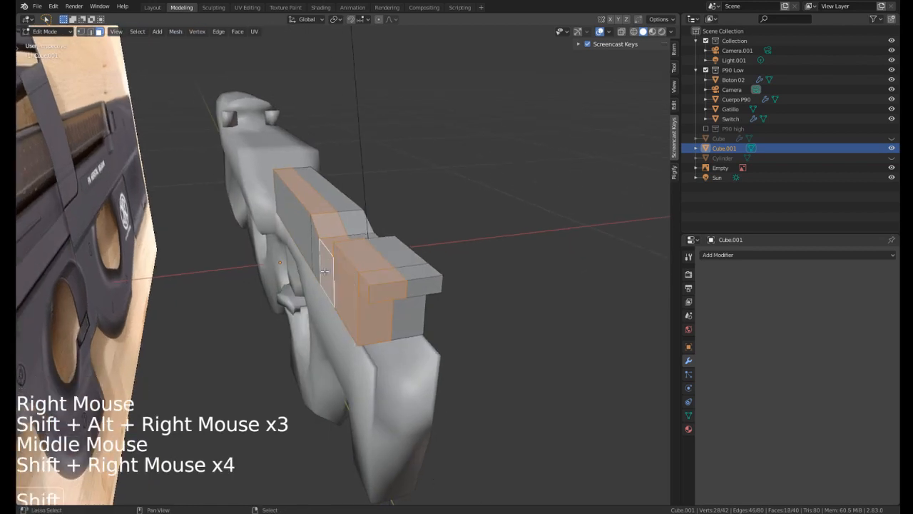
pyautogui.keyDown('shift'); pyautogui.rightClick(318, 258); pyautogui.keyUp('shift')
pyautogui.keyDown('shift'); pyautogui.rightClick(295, 223); pyautogui.keyUp('shift')
pyautogui.press('x')
pyautogui.click(273, 211)
# Add a Mirror modifier on the X axis to the remaining half and enable Clipping.
pyautogui.moveTo(339, 230); pyautogui.dragTo(338, 256, button='middle')
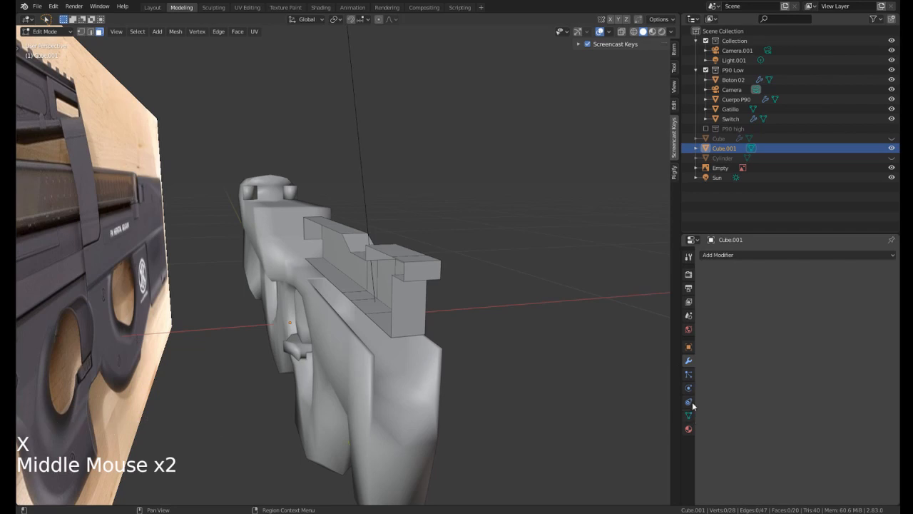
pyautogui.click(689, 362)
pyautogui.click(716, 257)
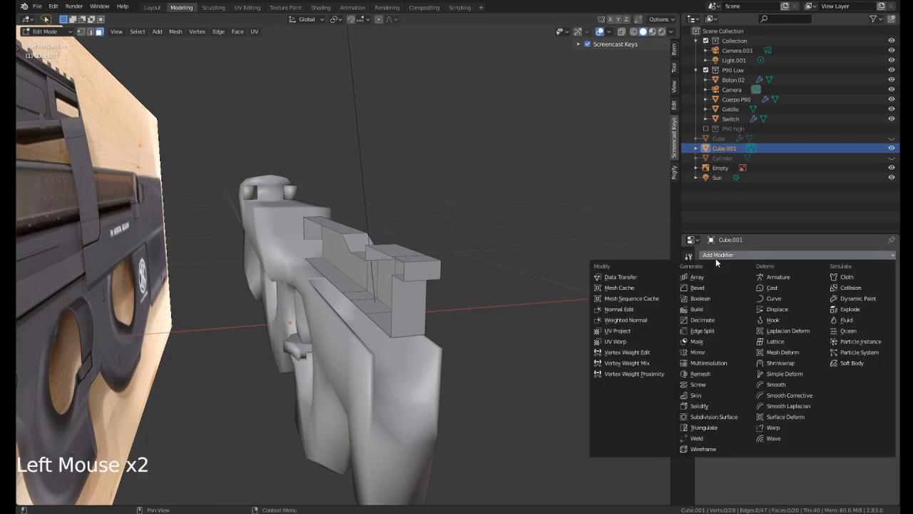
pyautogui.click(703, 353)
pyautogui.moveTo(385, 300); pyautogui.dragTo(341, 307, button='middle')
pyautogui.click(796, 377)
pyautogui.click(804, 380)
# Select the two top faces of the raised front section and frame the upper receiver in the right view.
pyautogui.moveTo(485, 307); pyautogui.dragTo(392, 246, button='middle')
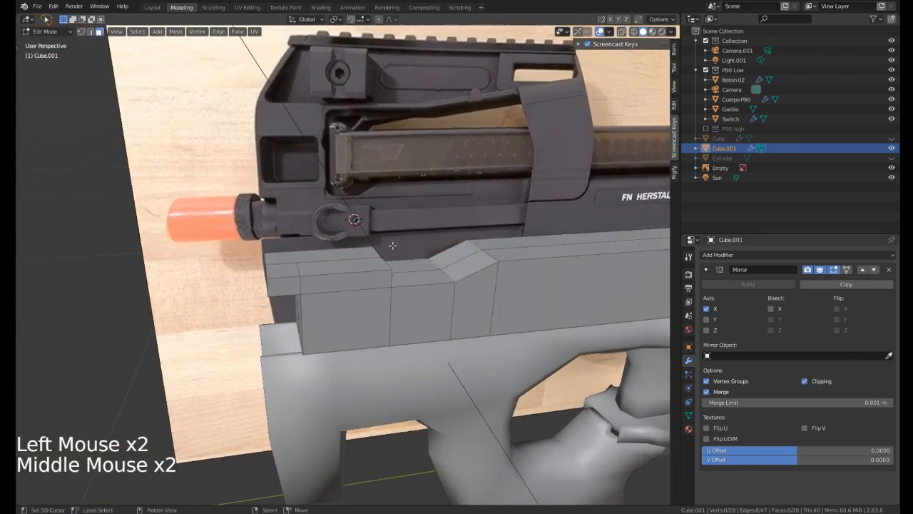
pyautogui.press('KP_3')
pyautogui.scroll(1, 426, 307)
pyautogui.moveTo(426, 307); pyautogui.dragTo(399, 286, button='middle')
pyautogui.rightClick(253, 271)
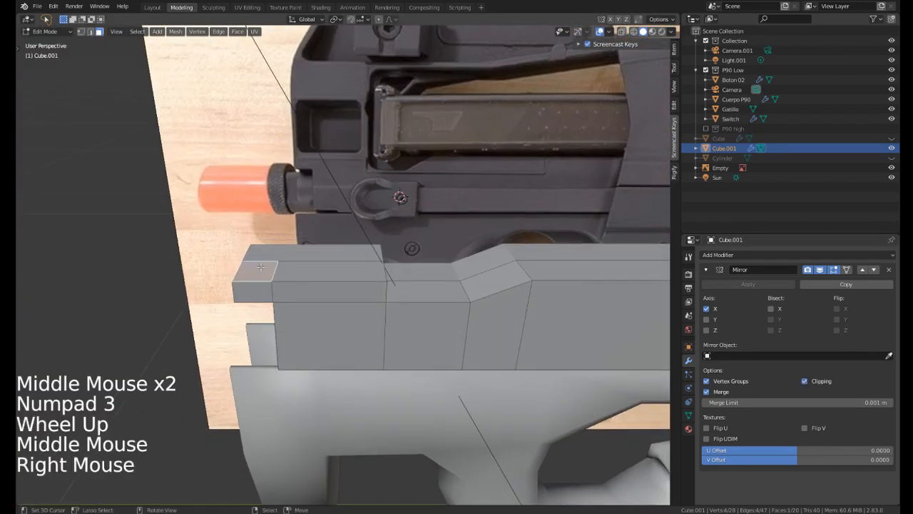
pyautogui.keyDown('shift'); pyautogui.rightClick(306, 271); pyautogui.keyUp('shift')
pyautogui.press('KP_3')
pyautogui.keyDown('shift'); pyautogui.moveTo(375, 220); pyautogui.dragTo(312, 318, button='middle'); pyautogui.keyUp('shift')
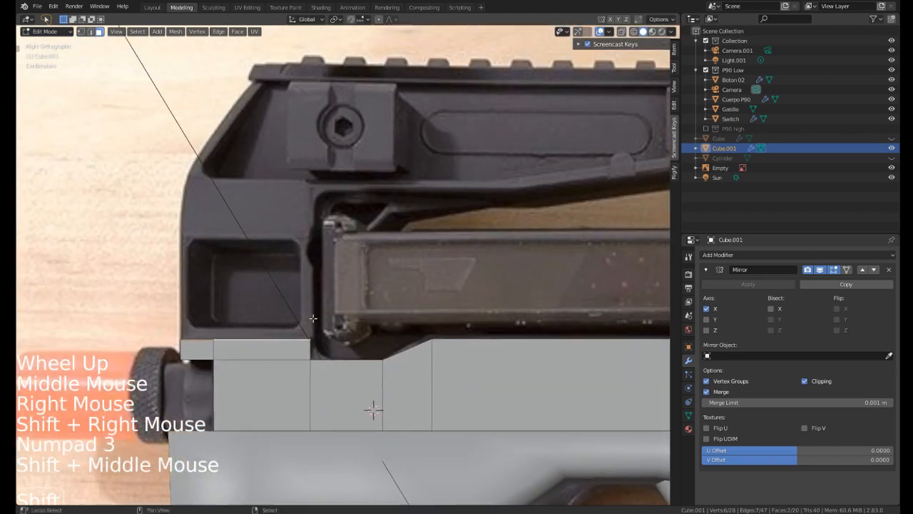
# Try to extrude the two selected top faces about 0.104 m upward to just above the rectangular recess.
pyautogui.press('e')
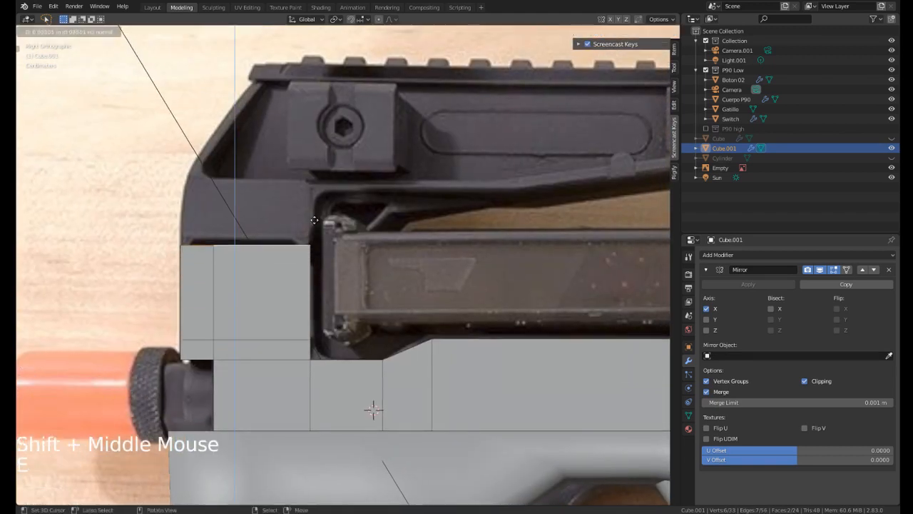
pyautogui.click(315, 202)
pyautogui.press('z')
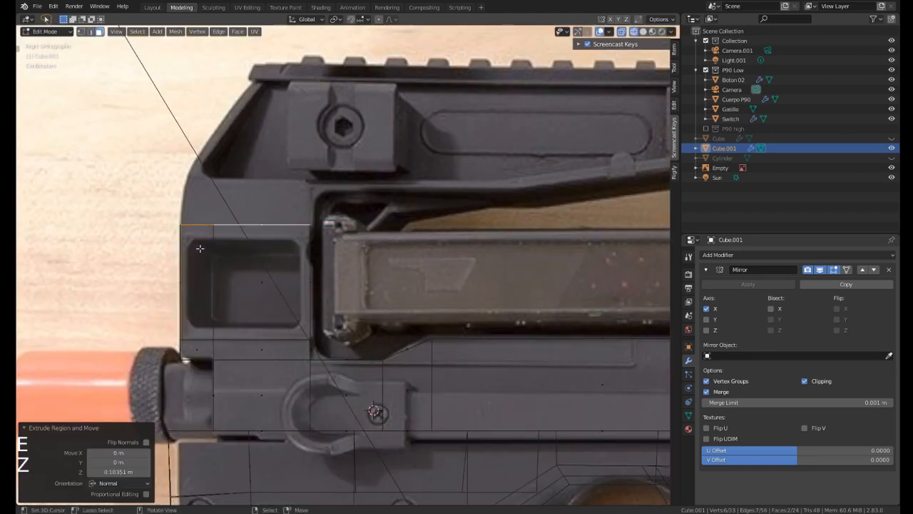
pyautogui.keyDown('shift'); pyautogui.moveTo(184, 227); pyautogui.dragTo(163, 227, button='middle'); pyautogui.keyUp('shift')
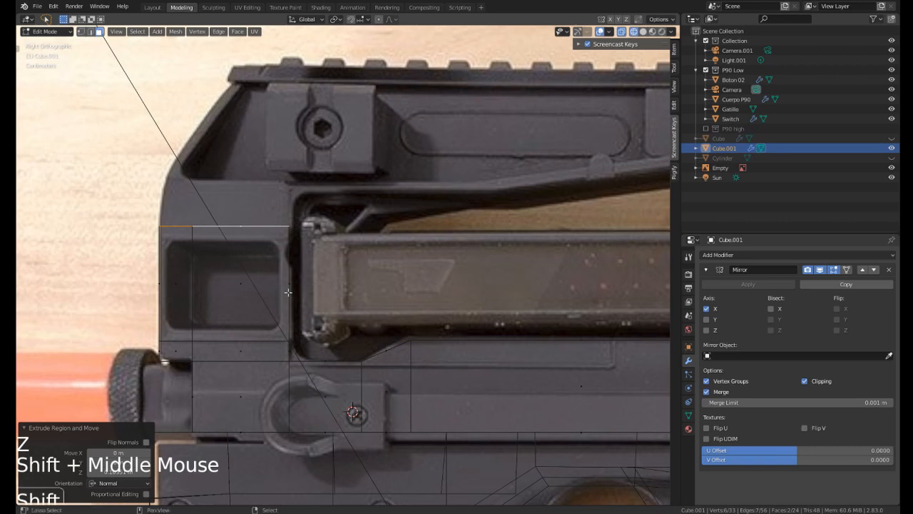
pyautogui.keyDown('shift'); pyautogui.moveTo(383, 287); pyautogui.dragTo(363, 297, button='middle'); pyautogui.keyUp('shift')
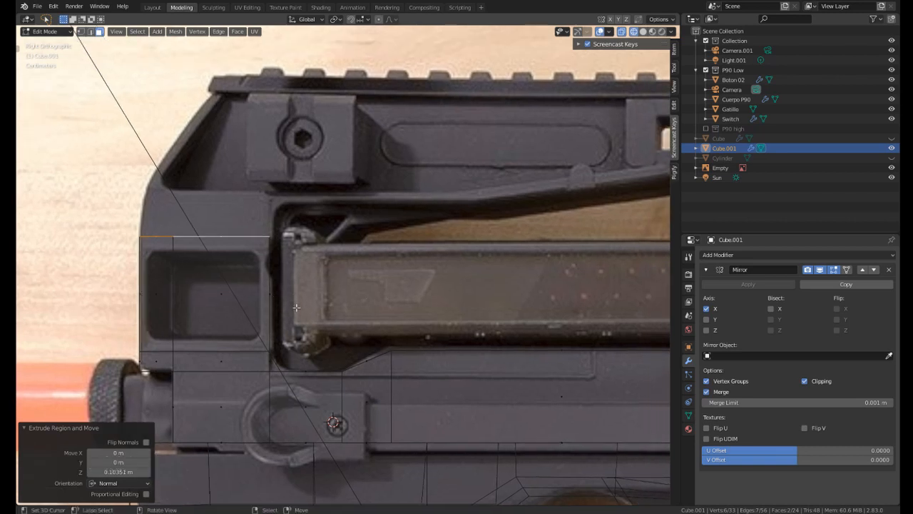
pyautogui.hotkey('ctrl', 'z')
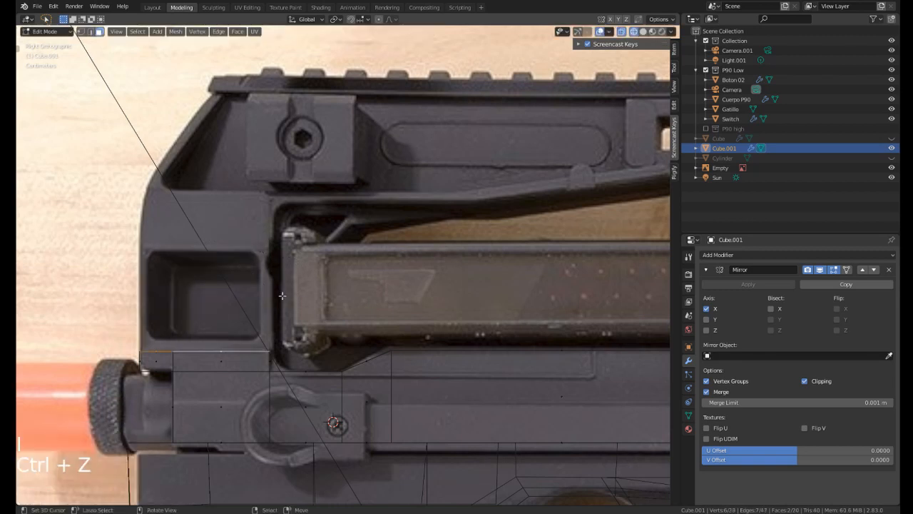
# Extrude the two top faces up about 0.106 m past the recess, and once more to the start of the slanted front.
pyautogui.press('e')
pyautogui.click(283, 177)
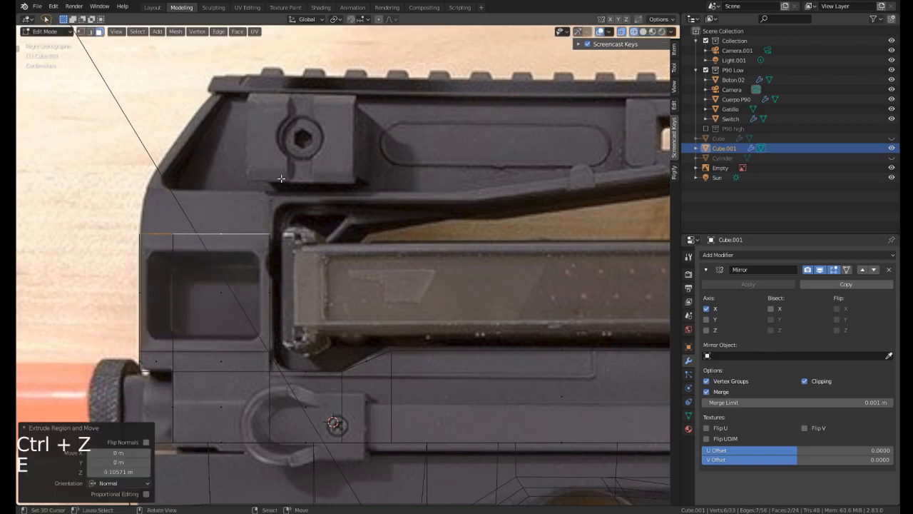
pyautogui.press('e')
pyautogui.click(276, 140)
# Extrude the top faces about 0.117 m upward and shift them back and slightly down to follow the slanted front under the rail.
pyautogui.scroll(-2, 255, 151)
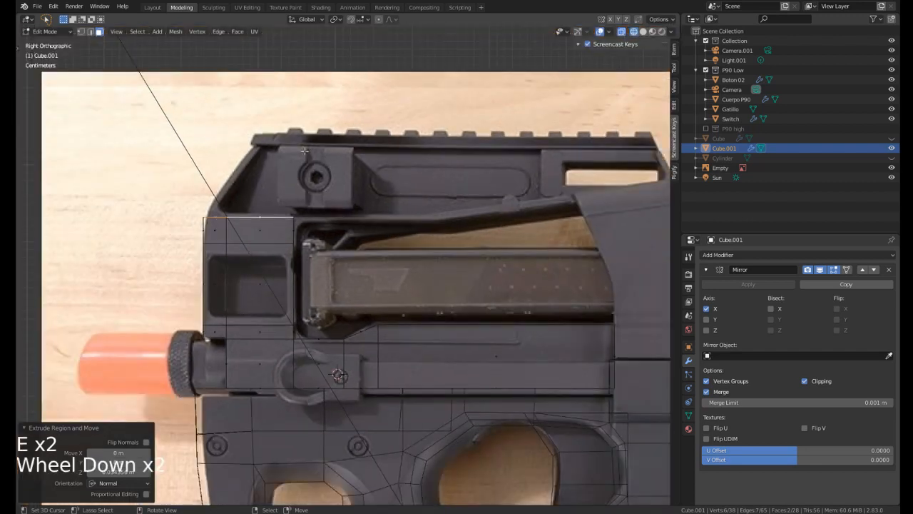
pyautogui.moveTo(348, 150); pyautogui.dragTo(349, 188, button='middle')
pyautogui.press('KP_3')
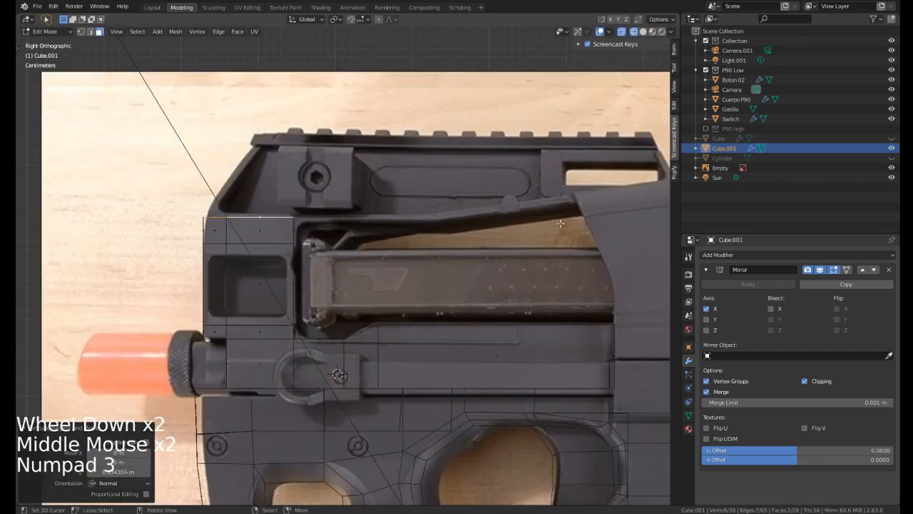
pyautogui.keyDown('shift'); pyautogui.moveTo(425, 227); pyautogui.dragTo(373, 223, button='middle'); pyautogui.keyUp('shift')
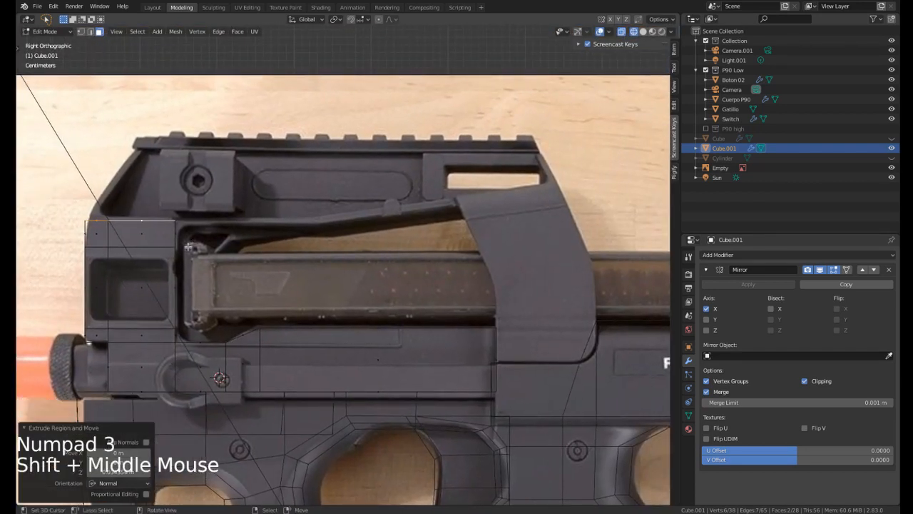
pyautogui.press('e')
pyautogui.click(204, 163)
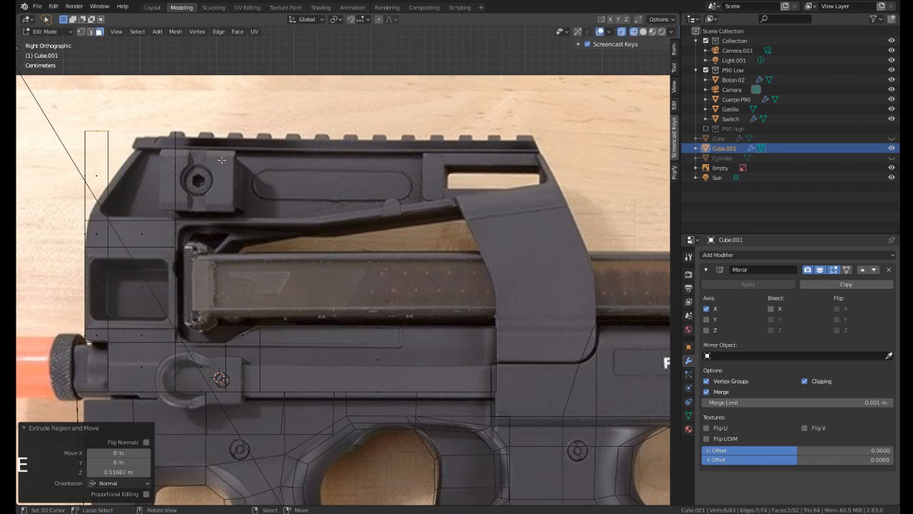
pyautogui.press('g')
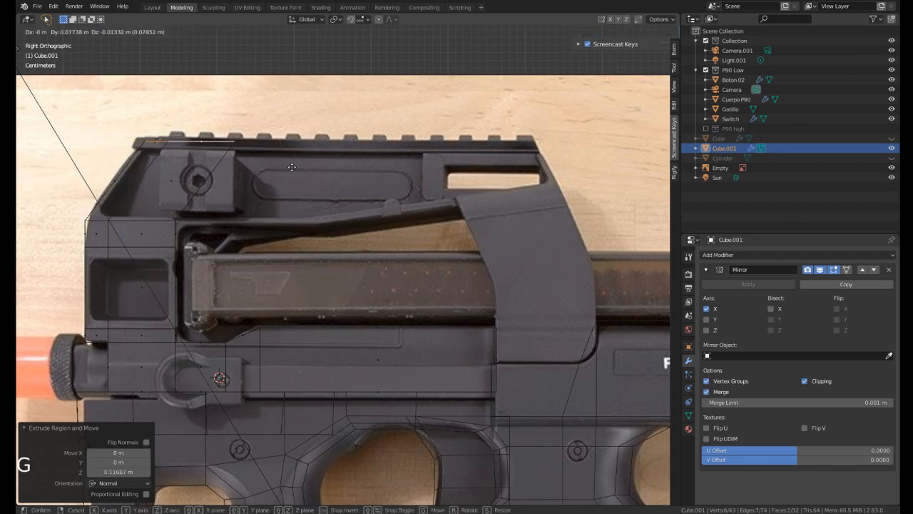
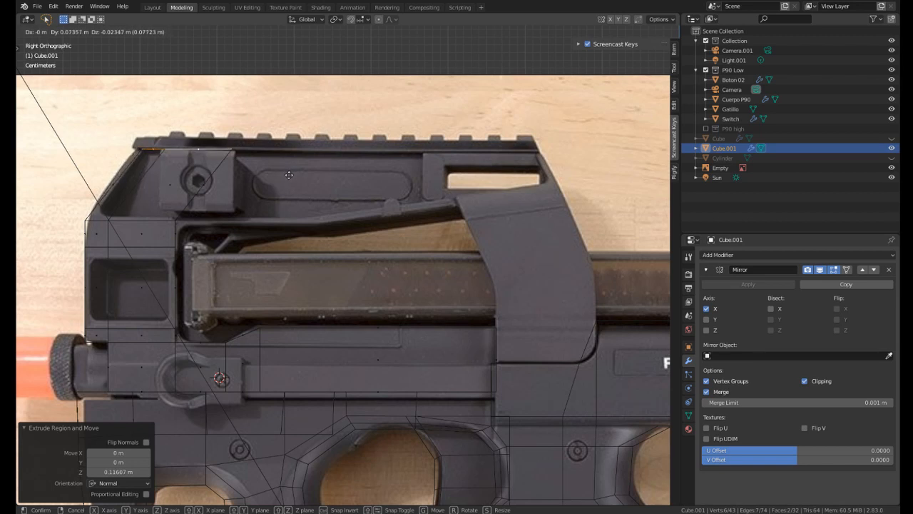
# Select the rear top vertices of the slanted section and move them forward along Y until its rear edge is vertical.
pyautogui.rightClick(286, 172)
pyautogui.keyDown('shift'); pyautogui.moveTo(215, 168); pyautogui.dragTo(282, 187, button='middle'); pyautogui.keyUp('shift')
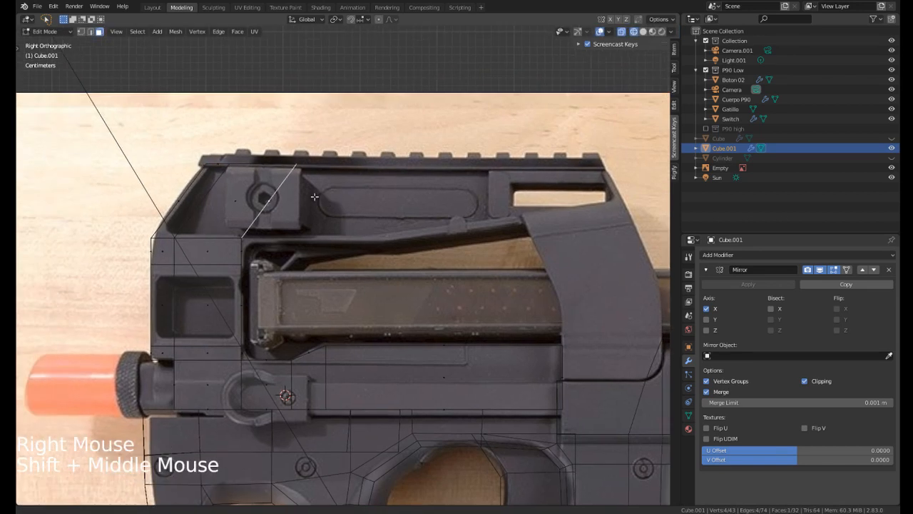
pyautogui.press('z')
pyautogui.rightClick(239, 191)
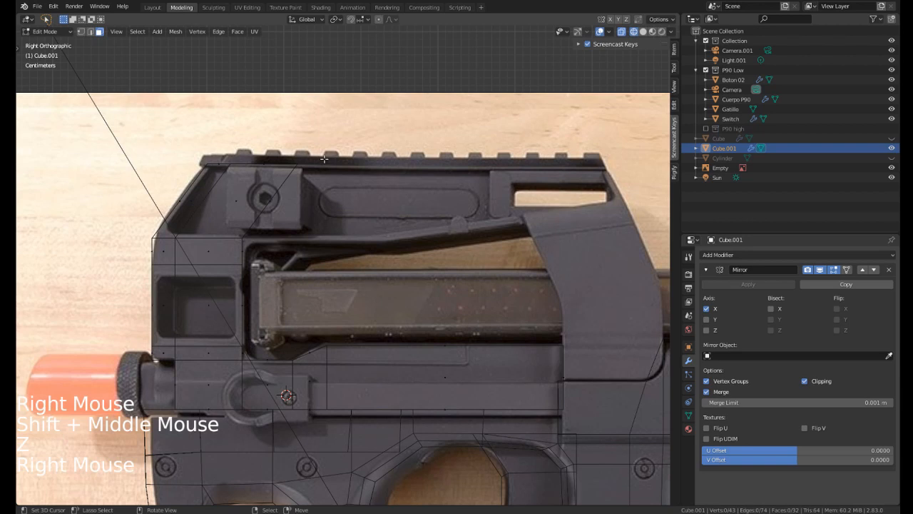
pyautogui.press('1')
pyautogui.rightClick(301, 164)
pyautogui.keyDown('shift'); pyautogui.moveTo(269, 142); pyautogui.dragTo(330, 204); pyautogui.keyUp('shift')
pyautogui.keyDown('shift'); pyautogui.moveTo(362, 179); pyautogui.dragTo(378, 200, button='middle'); pyautogui.keyUp('shift')
pyautogui.press('g')
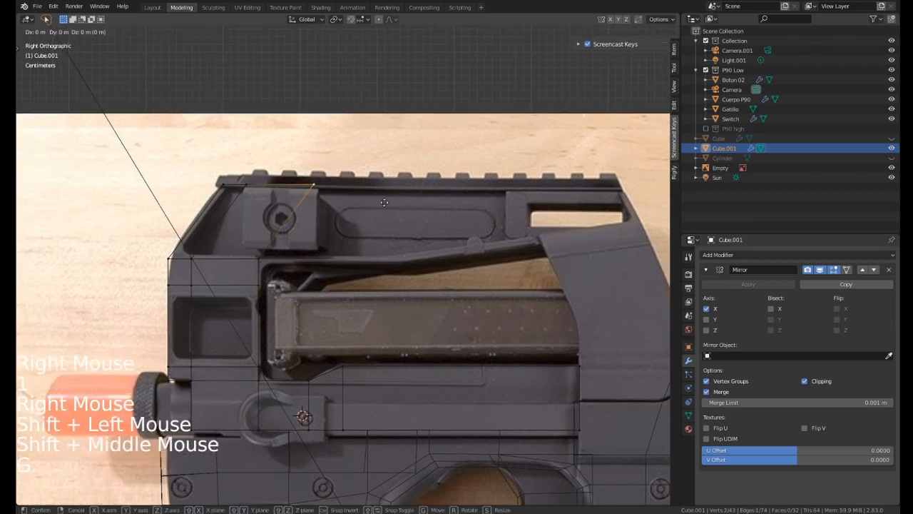
pyautogui.press('y')
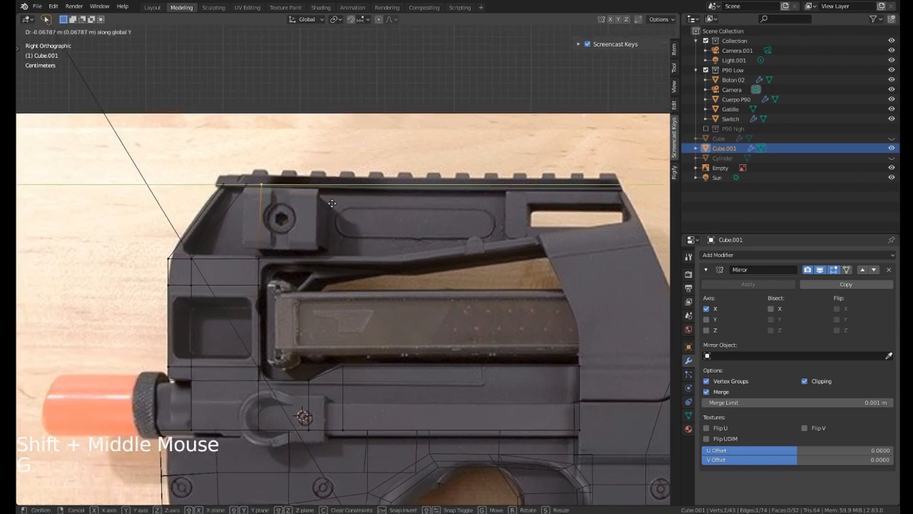
pyautogui.click(329, 204)
# Extrude the slanted section's rear face about 0.363 m backward beneath the top rail.
pyautogui.press('3')
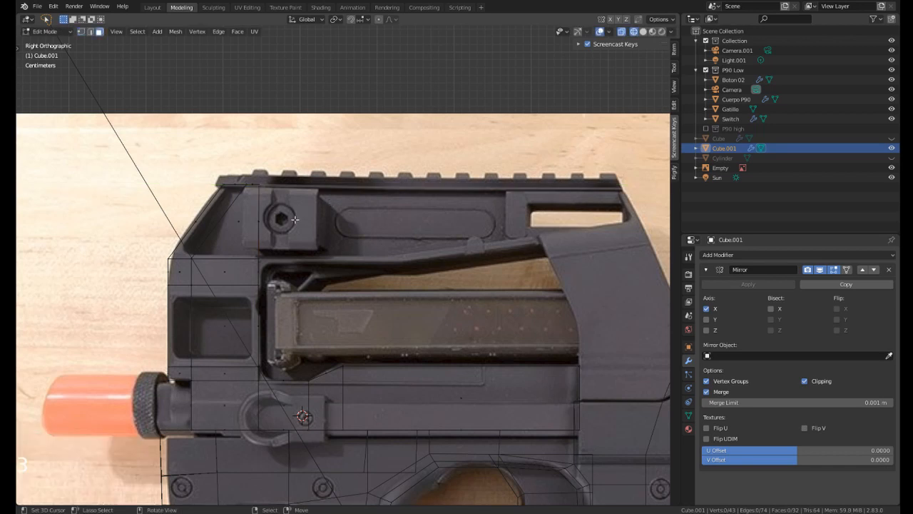
pyautogui.rightClick(278, 229)
pyautogui.keyDown('shift'); pyautogui.moveTo(278, 229); pyautogui.dragTo(238, 229, button='middle'); pyautogui.keyUp('shift')
pyautogui.press('e')
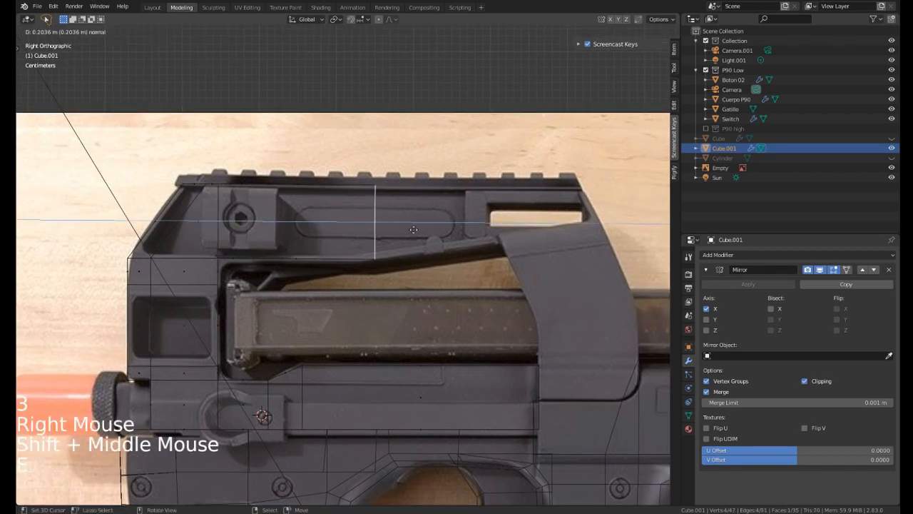
pyautogui.click(526, 229)
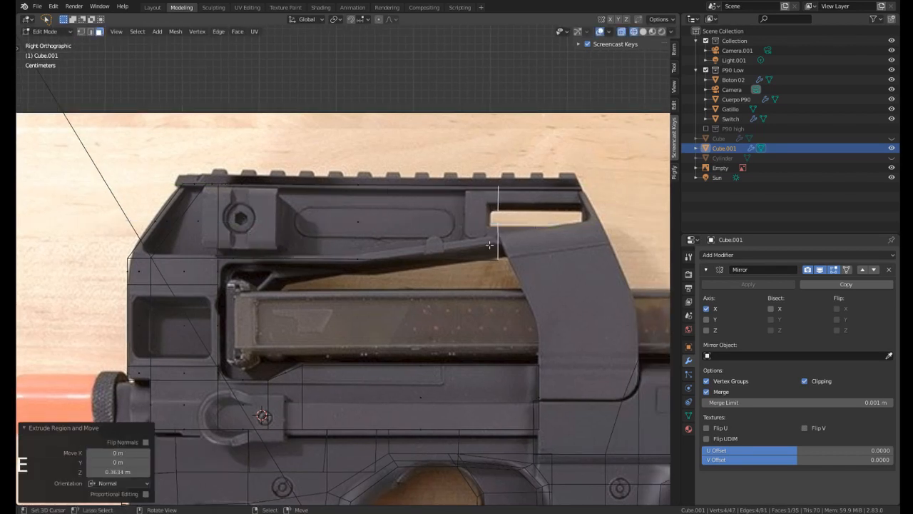
# Add a vertical loop cut near the middle of the section extruded beneath the rail.
pyautogui.hotkey('ctrl', 'r')
pyautogui.click(434, 269)
pyautogui.press('1')
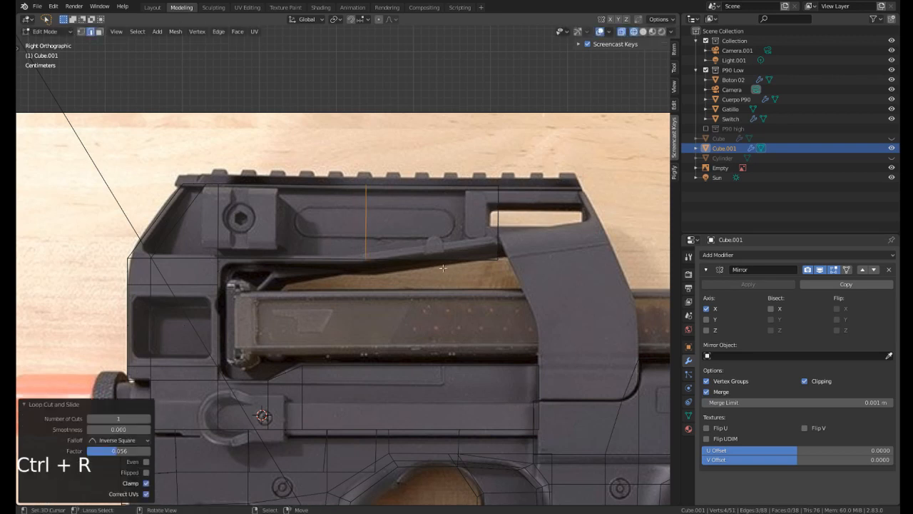
# Move the lower rear vertices of the section beneath the rail up about 0.026 m along Z to slope its underside.
pyautogui.rightClick(464, 266)
pyautogui.keyDown('shift'); pyautogui.click(498, 258); pyautogui.keyUp('shift')
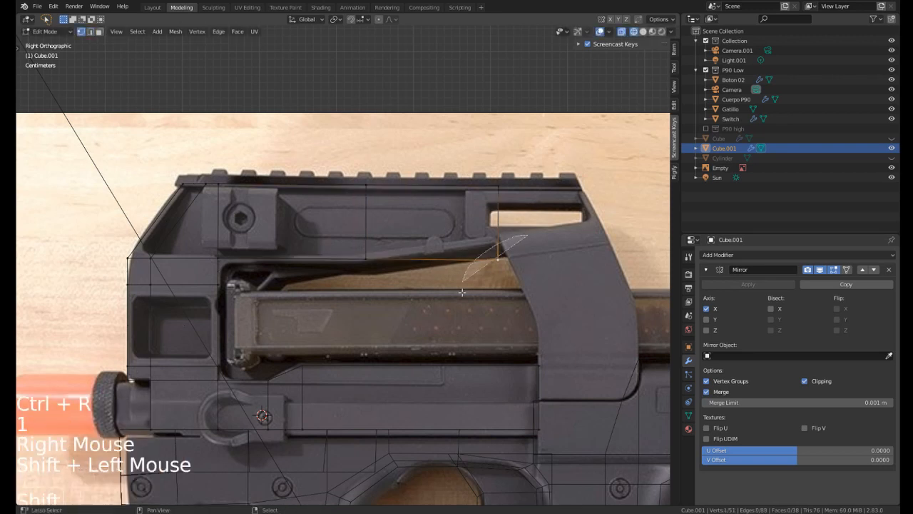
pyautogui.press('g')
pyautogui.press('z')
pyautogui.click(505, 284)
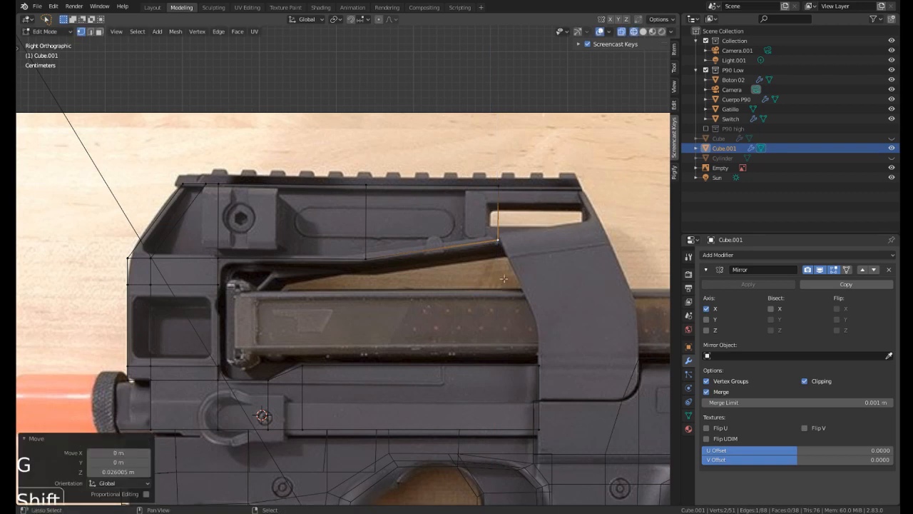
# Extrude the rear face of the section beneath the rail about 0.108 m backward to the end of the rail.
pyautogui.keyDown('shift'); pyautogui.moveTo(490, 271); pyautogui.dragTo(377, 277, button='middle'); pyautogui.keyUp('shift')
pyautogui.moveTo(438, 147)
pyautogui.keyDown('shift'); pyautogui.mouseDown()
pyautogui.moveTo(382, 289)
pyautogui.moveTo(409, 246)
pyautogui.mouseUp(); pyautogui.keyUp('shift')
pyautogui.keyDown('shift'); pyautogui.moveTo(410, 246); pyautogui.dragTo(380, 246, button='middle'); pyautogui.keyUp('shift')
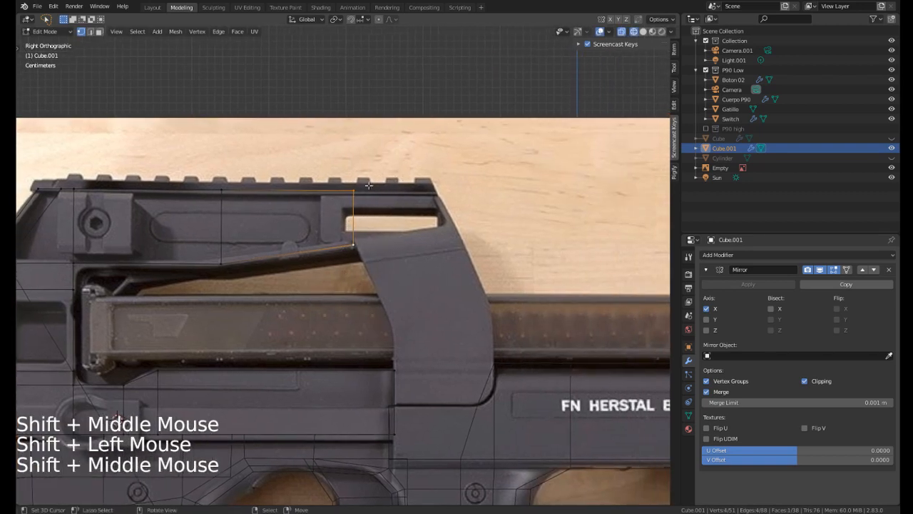
pyautogui.keyDown('shift'); pyautogui.moveTo(276, 266); pyautogui.dragTo(237, 274, button='middle'); pyautogui.keyUp('shift')
pyautogui.press('e')
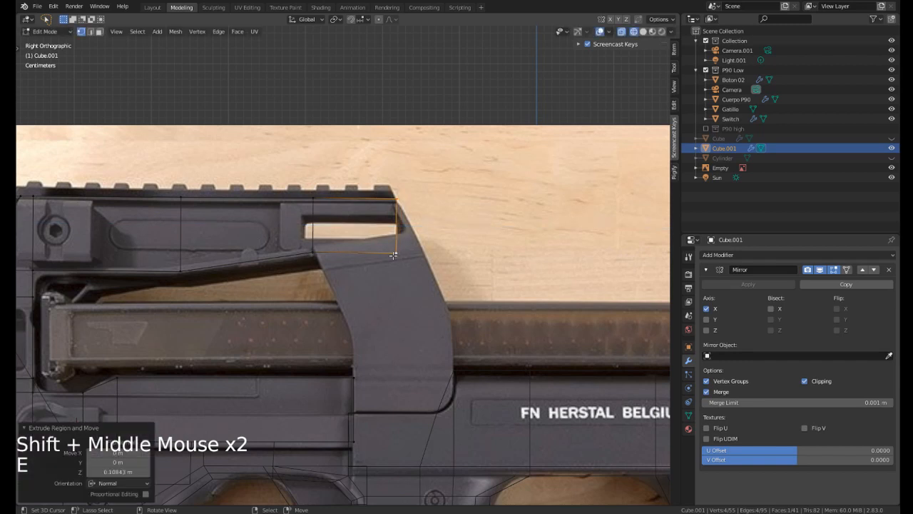
# Move the new lower rear vertices about 0.030 m backward and 0.013 m up to match the slanted rear edge.
pyautogui.rightClick(399, 252)
pyautogui.keyDown('shift'); pyautogui.click(400, 253); pyautogui.keyUp('shift')
pyautogui.press('g')
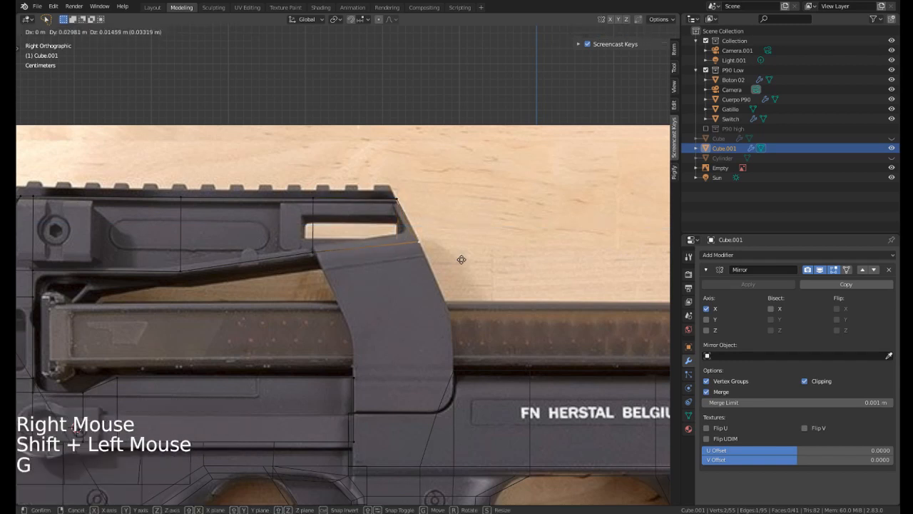
pyautogui.click(461, 261)
# Examine the receiver in solid shading from several angles and compare it with the P90 body and the reference photo.
pyautogui.scroll(-2, 314, 250)
pyautogui.moveTo(314, 250)
pyautogui.keyDown('shift'); pyautogui.mouseDown(button='middle')
pyautogui.moveTo(247, 252)
pyautogui.moveTo(304, 246)
pyautogui.mouseUp(button='middle'); pyautogui.keyUp('shift')
pyautogui.press('z')
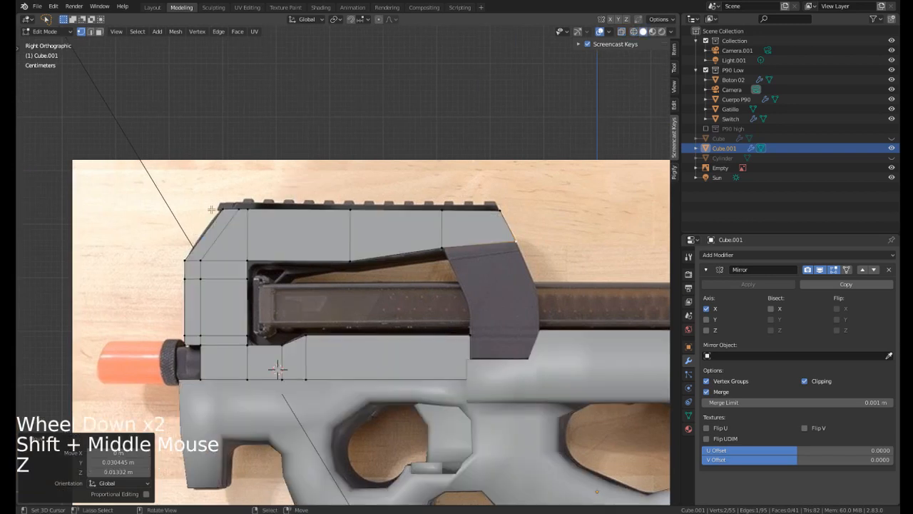
pyautogui.scroll(-2, 385, 250)
pyautogui.moveTo(386, 250)
pyautogui.mouseDown(button='middle')
pyautogui.moveTo(271, 279)
pyautogui.moveTo(288, 290)
pyautogui.moveTo(342, 239)
pyautogui.moveTo(296, 185)
pyautogui.moveTo(316, 262)
pyautogui.moveTo(307, 283)
pyautogui.moveTo(300, 264)
pyautogui.moveTo(308, 253)
pyautogui.moveTo(272, 251)
pyautogui.moveTo(314, 226)
pyautogui.moveTo(332, 239)
pyautogui.mouseUp(button='middle')
pyautogui.scroll(3, 296, 185)
pyautogui.scroll(-1, 299, 264)
pyautogui.scroll(-1, 309, 252)
pyautogui.scroll(1, 282, 246)
pyautogui.scroll(-2, 291, 240)
pyautogui.press('Tab')
pyautogui.scroll(-2, 313, 225)
pyautogui.press('KP_3')
pyautogui.scroll(1, 348, 253)
pyautogui.rightClick(435, 260)
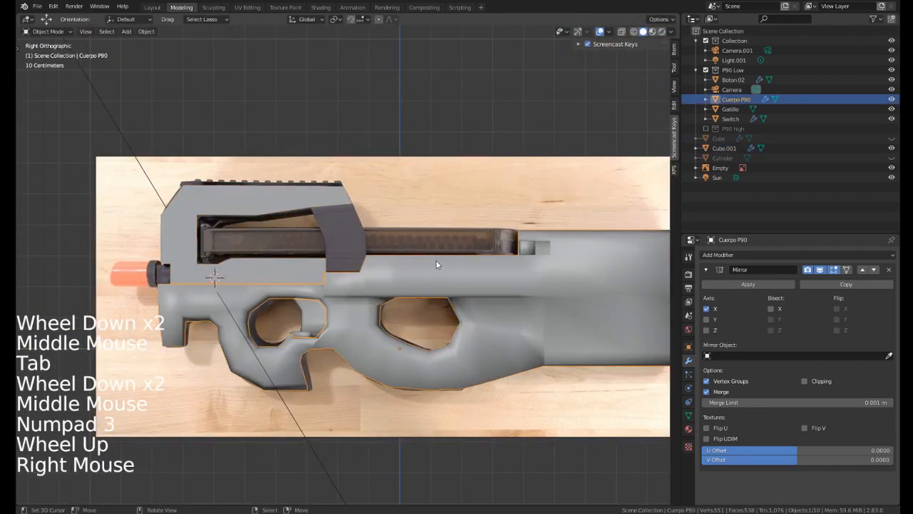
pyautogui.keyDown('shift'); pyautogui.moveTo(436, 260); pyautogui.dragTo(303, 226, button='middle'); pyautogui.keyUp('shift')
pyautogui.keyDown('shift'); pyautogui.moveTo(230, 245); pyautogui.dragTo(341, 245, button='middle'); pyautogui.keyUp('shift')
pyautogui.rightClick(262, 240)
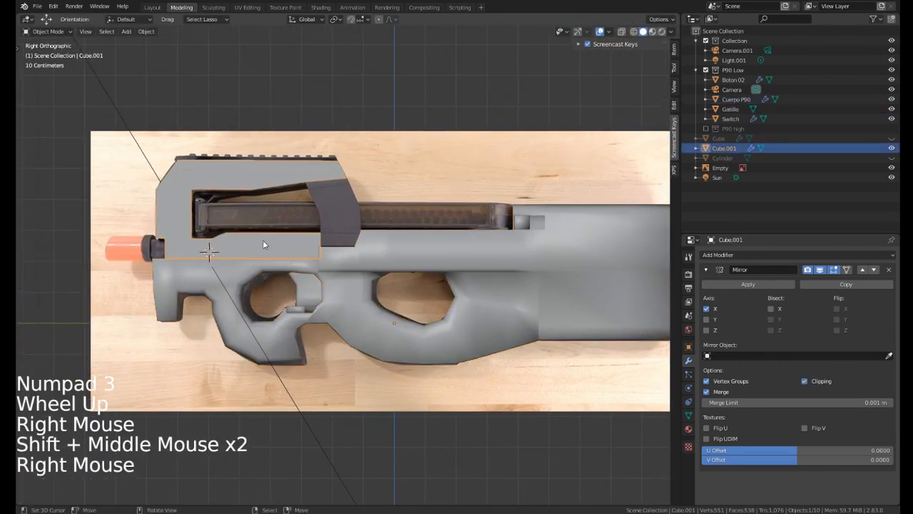
pyautogui.moveTo(263, 239); pyautogui.dragTo(265, 263, button='middle')
pyautogui.moveTo(266, 263); pyautogui.dragTo(265, 236, button='middle')
pyautogui.moveTo(266, 237)
pyautogui.keyDown('ctrl'); pyautogui.mouseDown(button='middle')
pyautogui.moveTo(263, 226)
pyautogui.moveTo(378, 250)
pyautogui.moveTo(318, 272)
pyautogui.moveTo(297, 263)
pyautogui.mouseUp(button='middle'); pyautogui.keyUp('ctrl')
# Inset the two side faces over the receiver's front rectangular recess together by about 0.011 m in wireframe side view.
pyautogui.press('Tab')
pyautogui.press('KP_3')
pyautogui.scroll(1, 285, 255)
pyautogui.scroll(2, 298, 263)
pyautogui.press('z')
pyautogui.click(220, 266)
pyautogui.scroll(1, 221, 268)
pyautogui.keyDown('shift'); pyautogui.moveTo(220, 268); pyautogui.dragTo(243, 291, button='middle'); pyautogui.keyUp('shift')
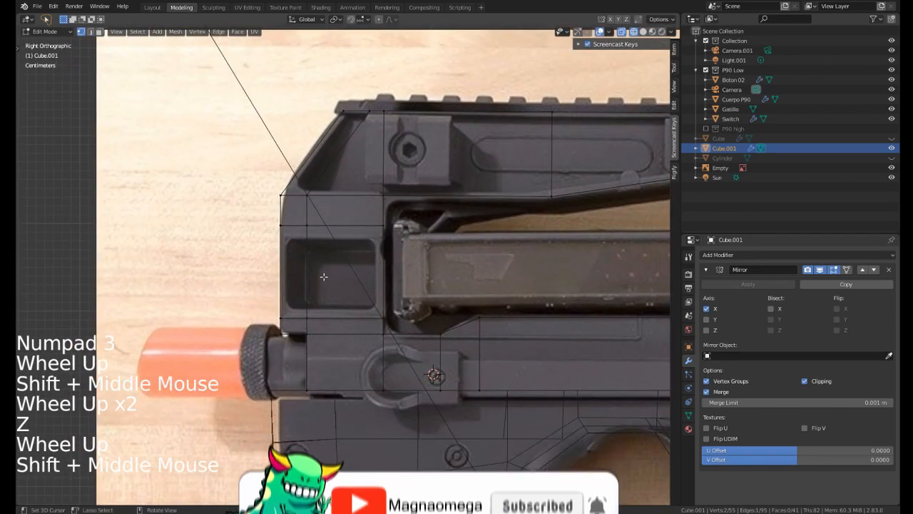
pyautogui.press('3')
pyautogui.rightClick(344, 271)
pyautogui.keyDown('shift'); pyautogui.rightClick(296, 278); pyautogui.keyUp('shift')
pyautogui.keyDown('shift'); pyautogui.moveTo(297, 277); pyautogui.dragTo(380, 266, button='middle'); pyautogui.keyUp('shift')
pyautogui.scroll(2, 314, 296)
pyautogui.scroll(1, 380, 267)
pyautogui.press('i')
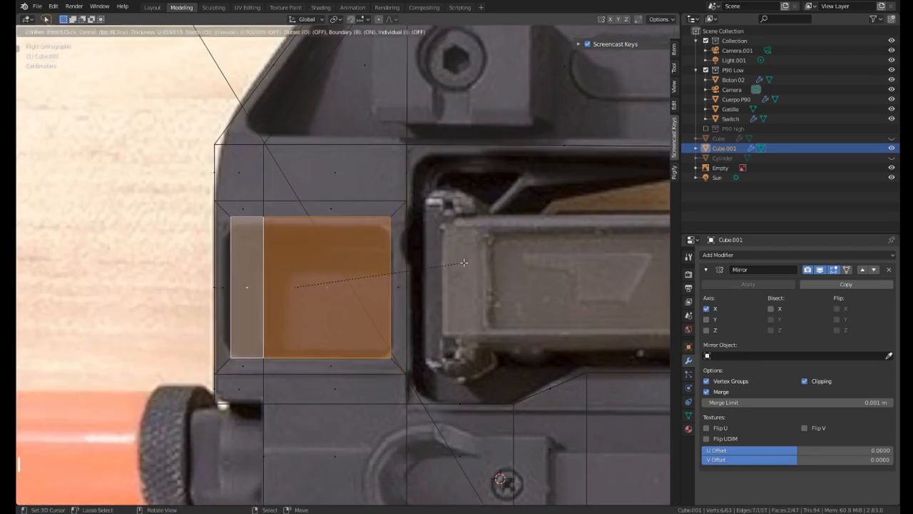
pyautogui.click(460, 261)
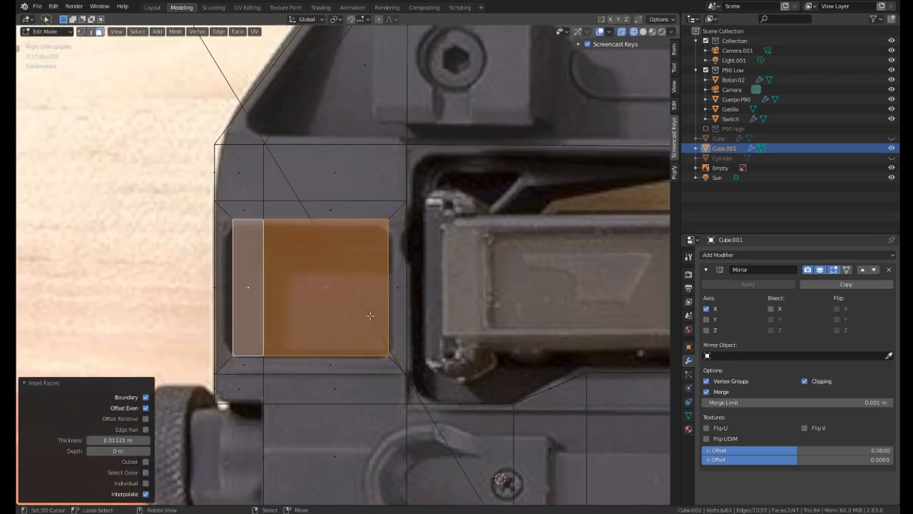
# Extrude the inset side faces about 0.024 m inward to form the rectangular recess.
pyautogui.moveTo(315, 319)
pyautogui.mouseDown(button='middle')
pyautogui.moveTo(356, 300)
pyautogui.moveTo(350, 296)
pyautogui.mouseUp(button='middle')
pyautogui.scroll(-6, 336, 313)
pyautogui.keyDown('shift'); pyautogui.moveTo(349, 296); pyautogui.dragTo(341, 293, button='middle'); pyautogui.keyUp('shift')
pyautogui.press('z')
pyautogui.click(406, 292)
pyautogui.scroll(1, 406, 286)
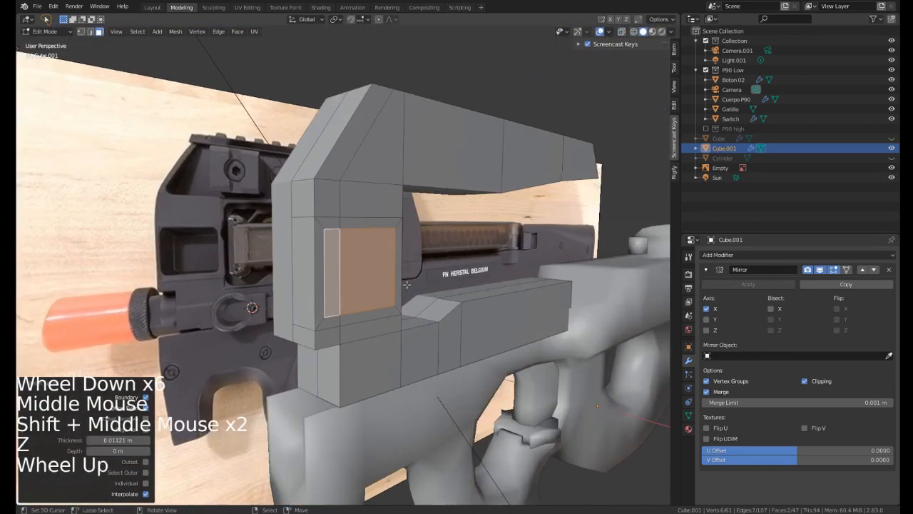
pyautogui.moveTo(407, 285); pyautogui.dragTo(460, 300, button='middle')
pyautogui.press('e')
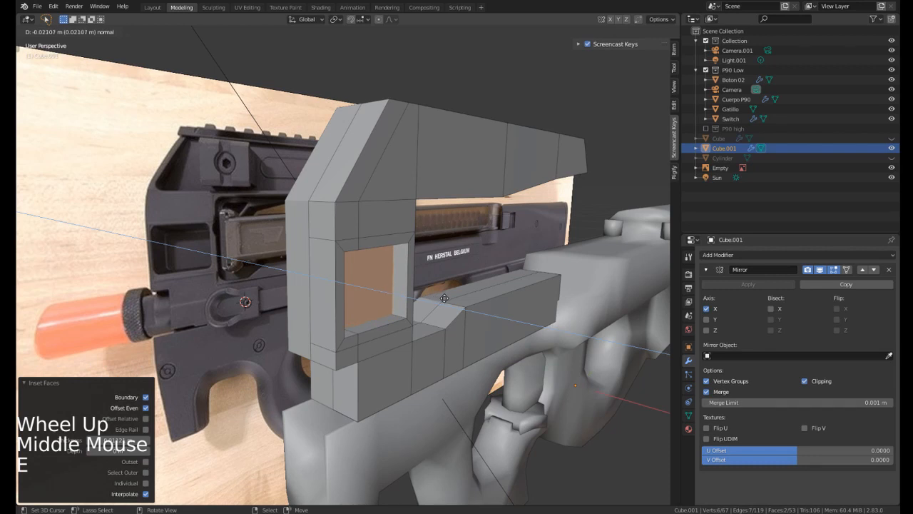
pyautogui.click(443, 298)
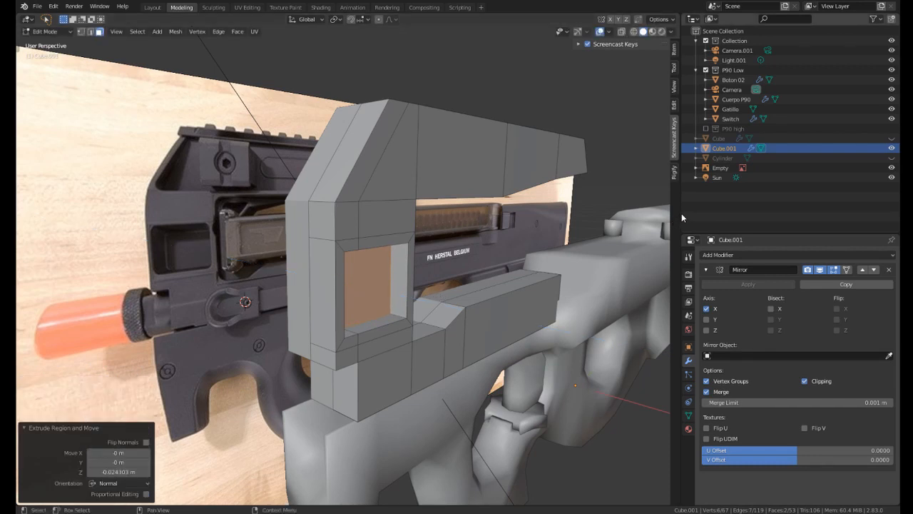
# Widen the 3D viewport and frame the rectangular recess in wireframe from the right orthographic view.
pyautogui.moveTo(680, 215); pyautogui.dragTo(813, 216)
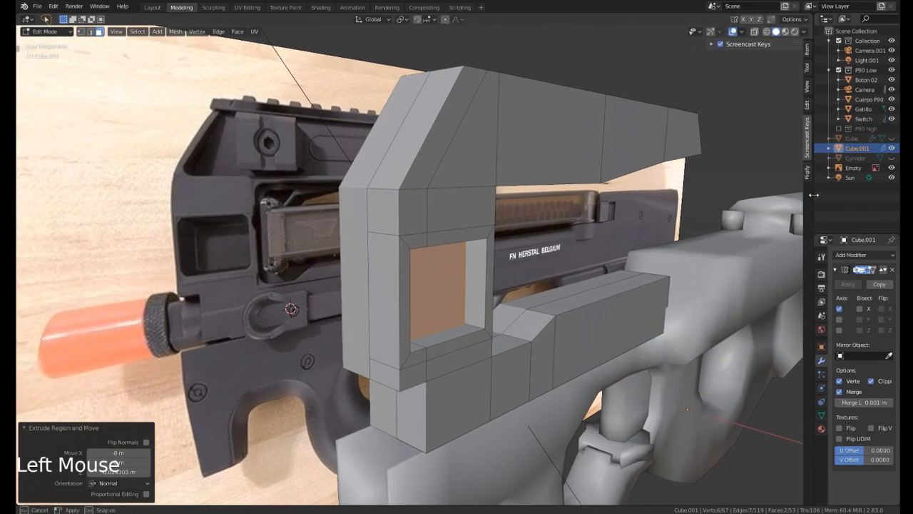
pyautogui.moveTo(500, 257); pyautogui.dragTo(429, 264, button='middle')
pyautogui.press('KP_3')
pyautogui.scroll(1, 286, 246)
pyautogui.press('z')
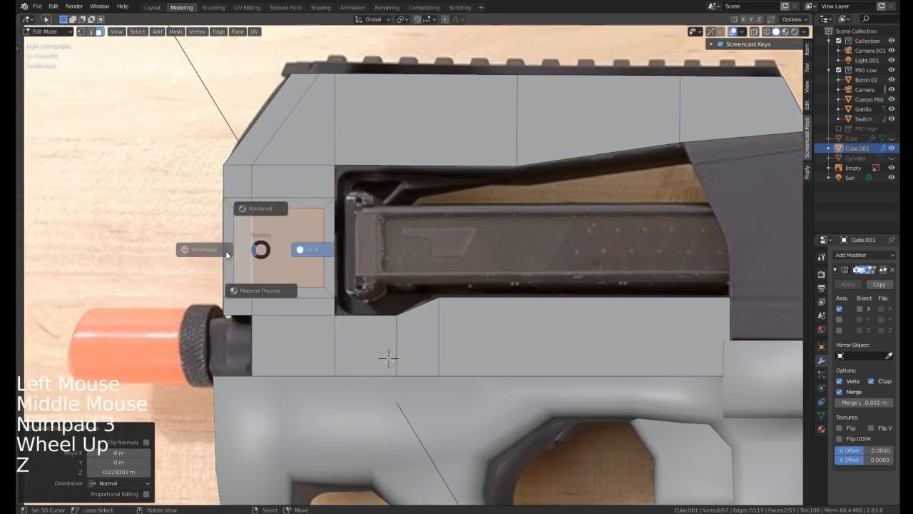
pyautogui.scroll(3, 225, 250)
pyautogui.keyDown('shift'); pyautogui.moveTo(194, 206); pyautogui.dragTo(278, 219, button='middle'); pyautogui.keyUp('shift')
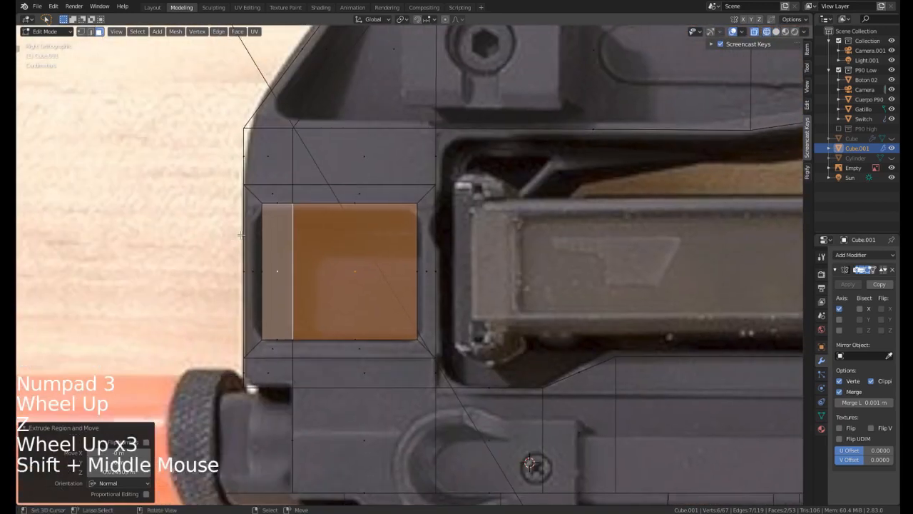
# Try adding two horizontal loop cuts through the recess, one near its lower edge and one near its upper edge.
pyautogui.hotkey('ctrl', 'r')
pyautogui.click(289, 285)
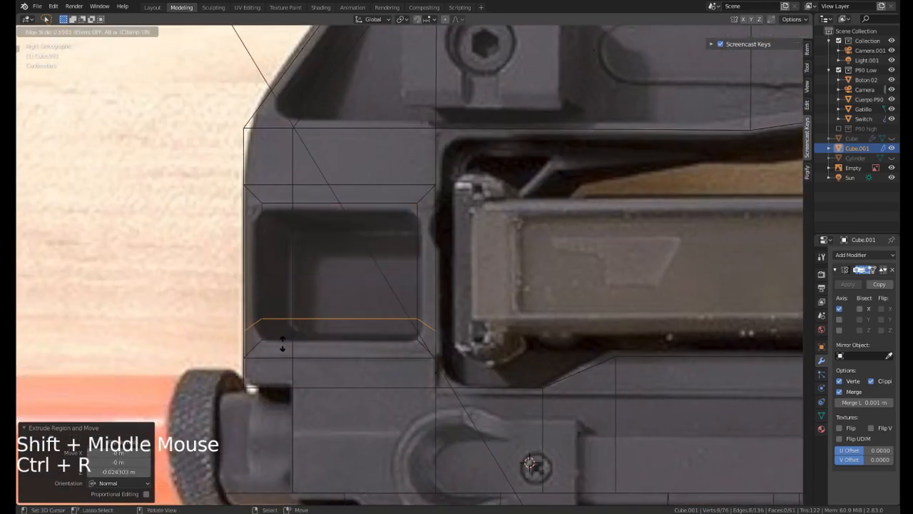
pyautogui.click(282, 344)
pyautogui.hotkey('ctrl', 'r')
pyautogui.click(247, 261)
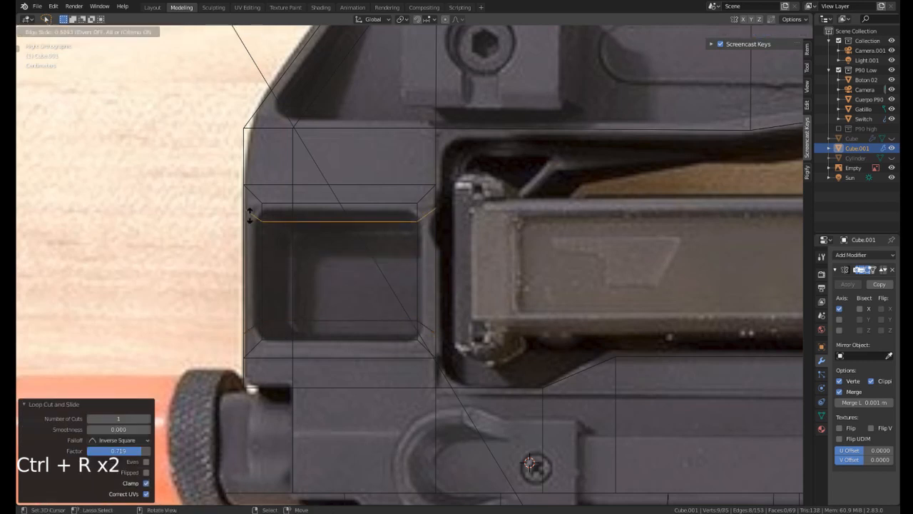
pyautogui.click(250, 218)
# Try moving the recess's front vertical edge, and undo back to before both horizontal loop cuts.
pyautogui.keyDown('shift'); pyautogui.moveTo(265, 241); pyautogui.dragTo(270, 240, button='middle'); pyautogui.keyUp('shift')
pyautogui.rightClick(268, 245)
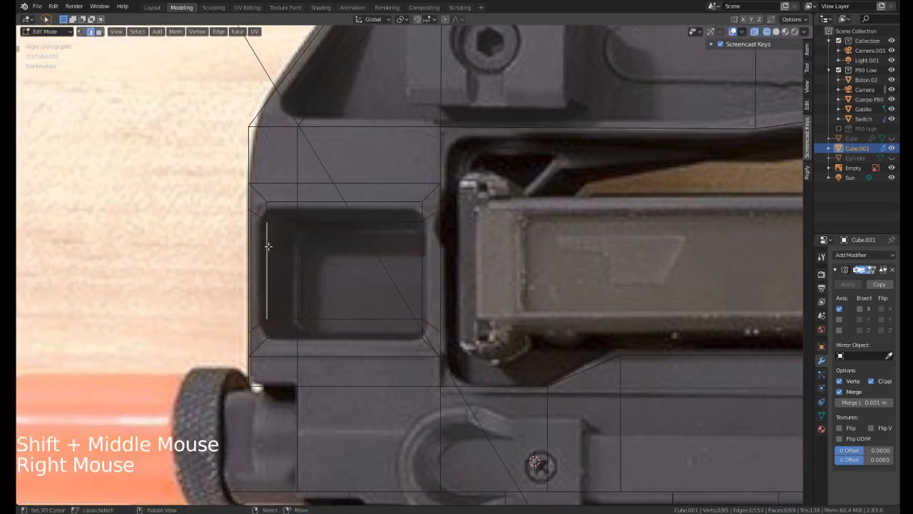
pyautogui.press('g')
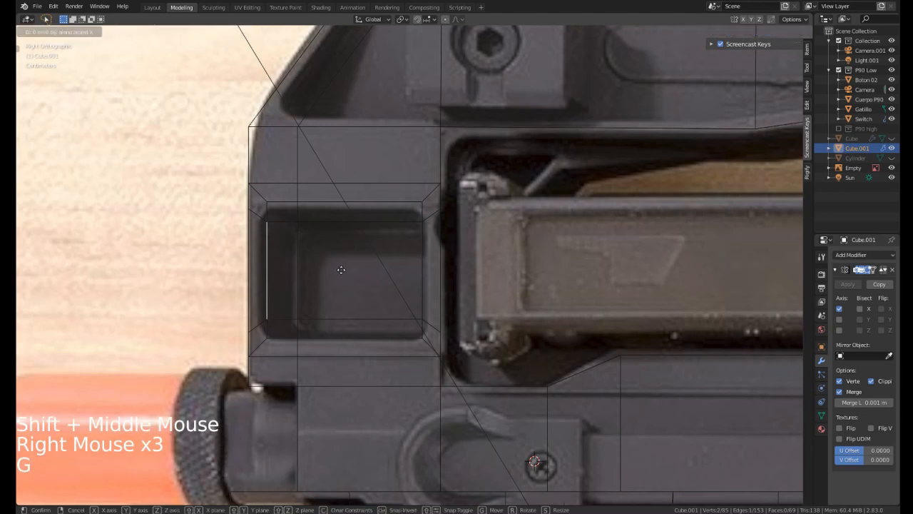
pyautogui.click(269, 216)
pyautogui.scroll(3, 285, 210)
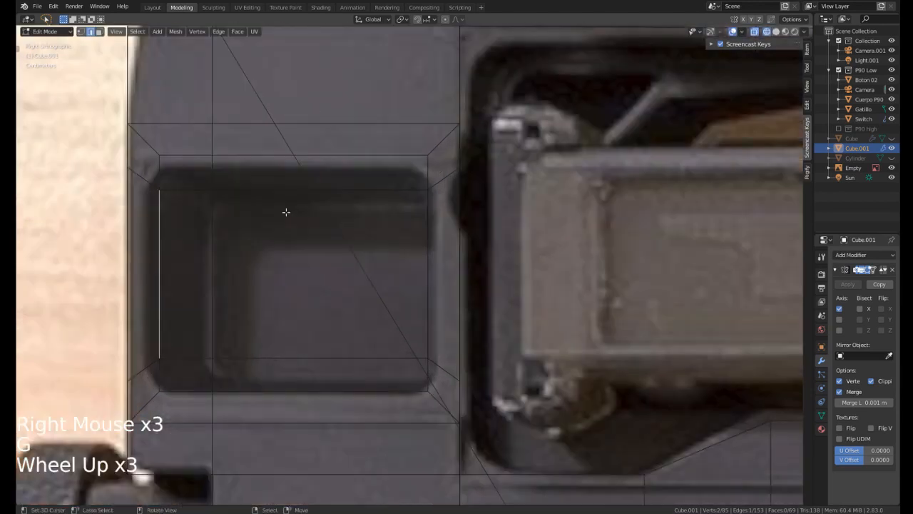
pyautogui.hotkey('ctrl', 'z')
pyautogui.rightClick(428, 206)
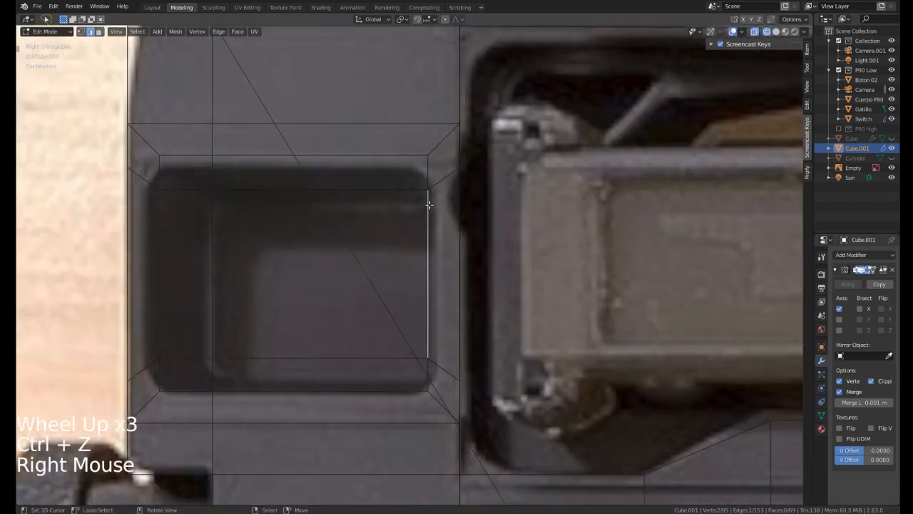
pyautogui.hotkey('ctrl', 'z')
pyautogui.hotkey('ctrl', 'z')
pyautogui.hotkey('ctrl', 'z')
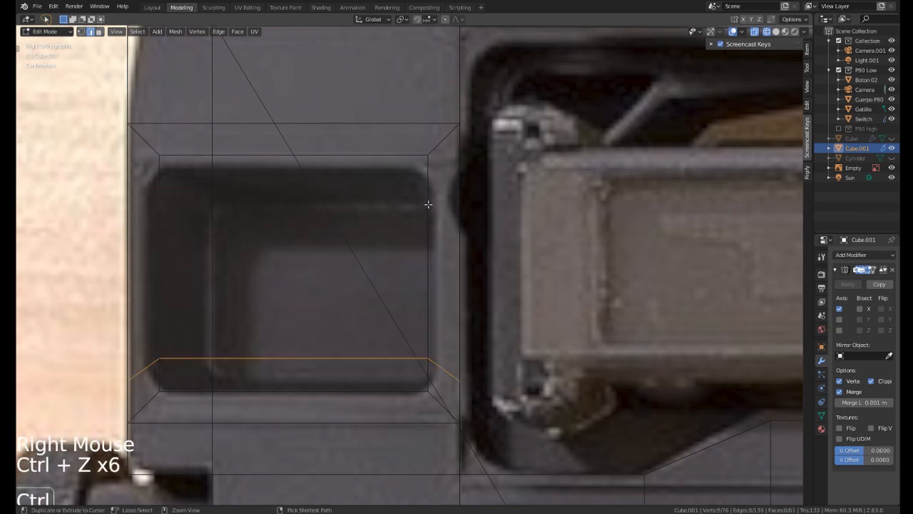
pyautogui.hotkey('ctrl', 'z')
# Add a horizontal loop cut just below the recess's upper edge and another just above its lower edge in solid shading.
pyautogui.scroll(-2, 428, 204)
pyautogui.keyDown('shift'); pyautogui.moveTo(222, 207); pyautogui.dragTo(252, 229, button='middle'); pyautogui.keyUp('shift')
pyautogui.scroll(1, 252, 230)
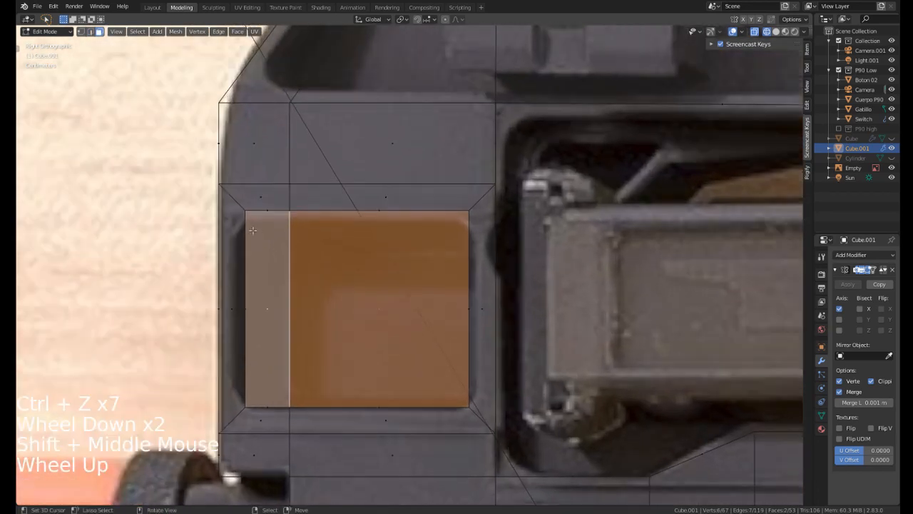
pyautogui.press('z')
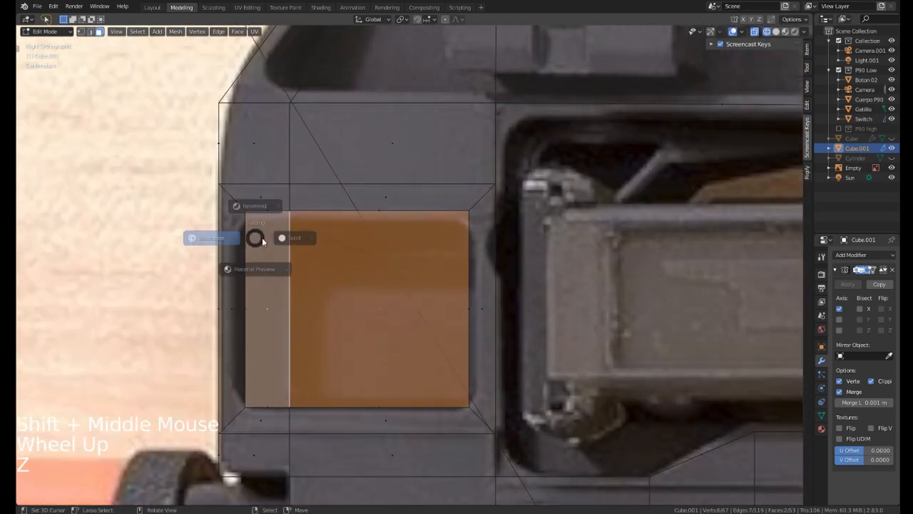
pyautogui.click(245, 258)
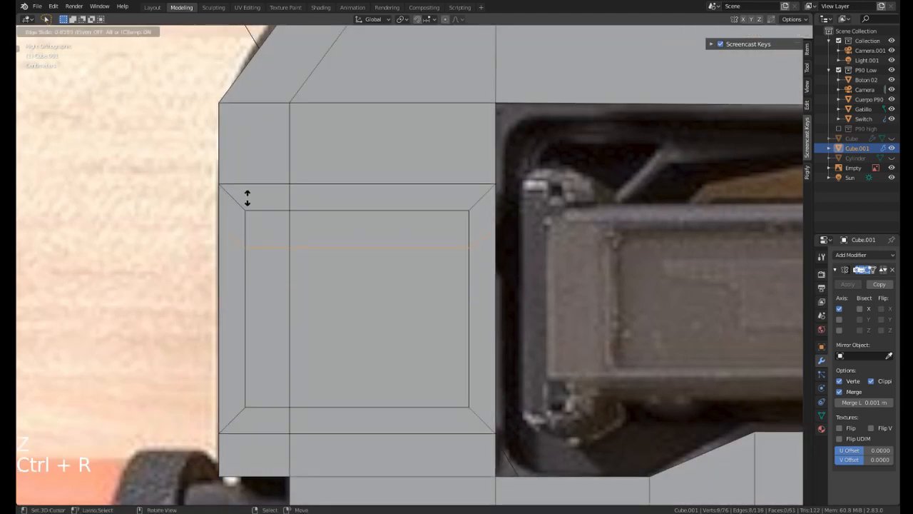
pyautogui.click(247, 188)
pyautogui.hotkey('ctrl', 'r')
pyautogui.click(241, 308)
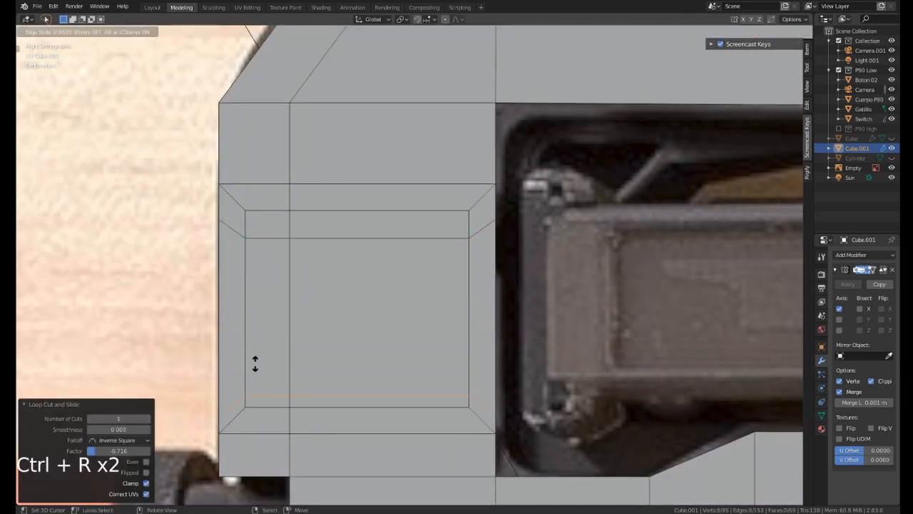
pyautogui.click(258, 354)
# Move the vertices on the recess's front edge between the loop cuts about 0.006 m forward along Y in wireframe.
pyautogui.keyDown('shift'); pyautogui.moveTo(262, 316); pyautogui.dragTo(270, 270, button='middle'); pyautogui.keyUp('shift')
pyautogui.press('z')
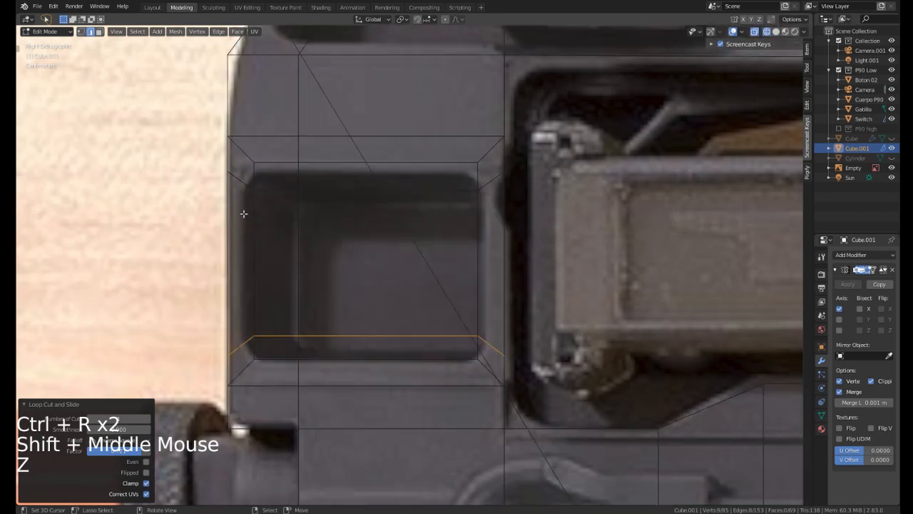
pyautogui.rightClick(262, 181)
pyautogui.press('1')
pyautogui.rightClick(254, 189)
pyautogui.moveTo(271, 179)
pyautogui.keyDown('shift'); pyautogui.mouseDown()
pyautogui.moveTo(261, 179)
pyautogui.moveTo(246, 336)
pyautogui.moveTo(291, 335)
pyautogui.mouseUp(); pyautogui.keyUp('shift')
pyautogui.press('g')
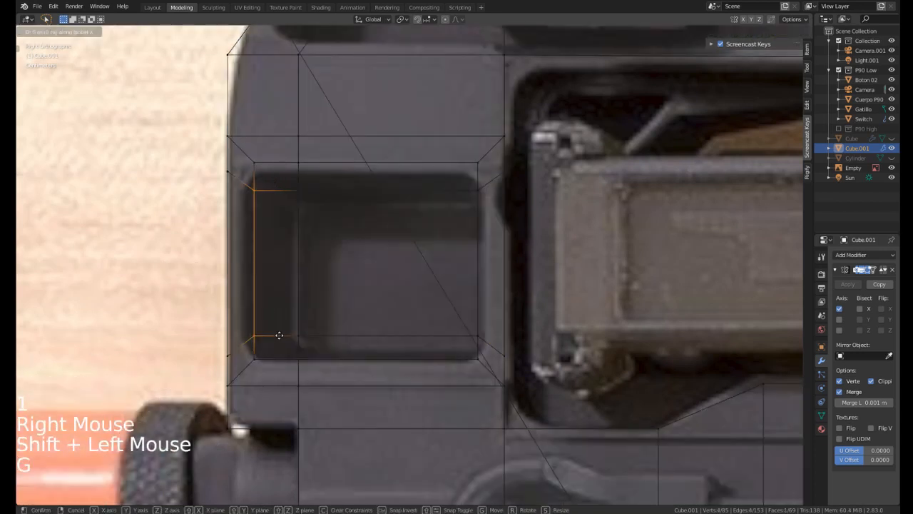
pyautogui.press('y')
pyautogui.click(274, 333)
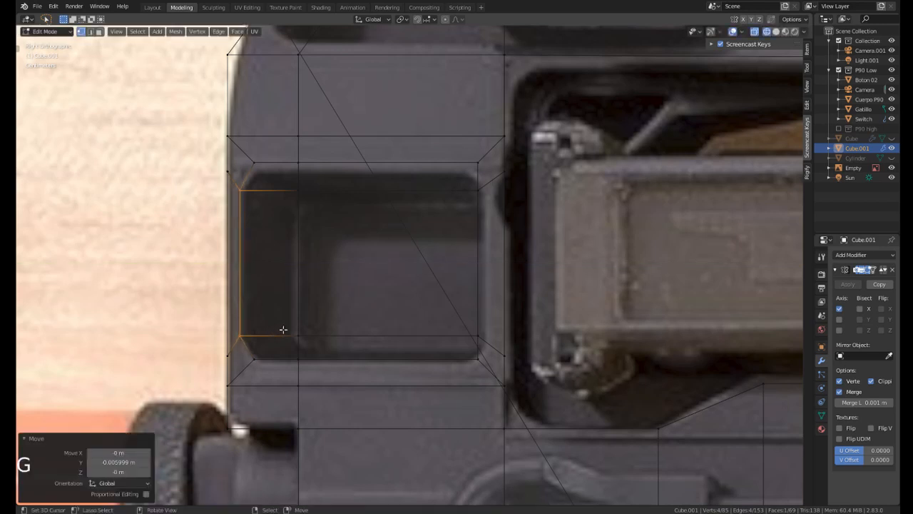
# Move the vertices on the recess's rear edge between the loop cuts about 0.005 m backward along Y.
pyautogui.rightClick(476, 197)
pyautogui.moveTo(489, 179)
pyautogui.keyDown('shift'); pyautogui.mouseDown()
pyautogui.moveTo(442, 283)
pyautogui.moveTo(479, 344)
pyautogui.mouseUp(); pyautogui.keyUp('shift')
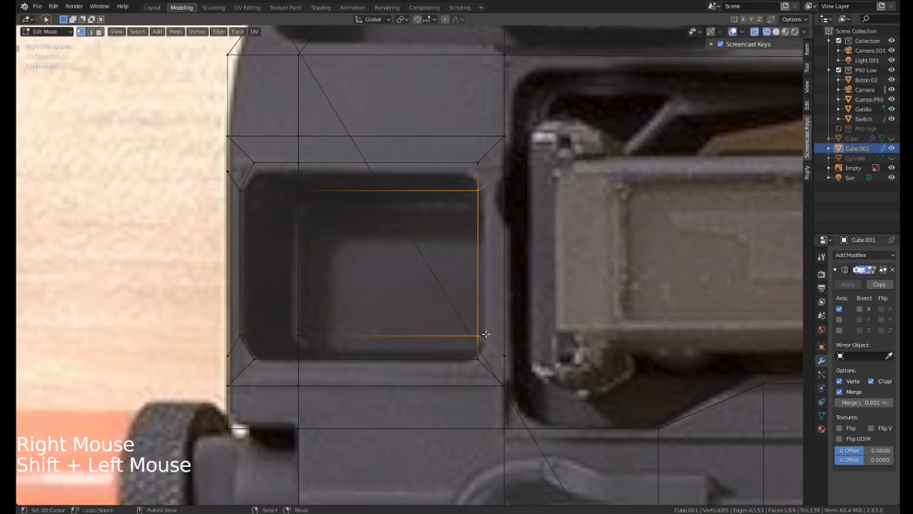
pyautogui.press('g')
pyautogui.press('y')
pyautogui.click(497, 330)
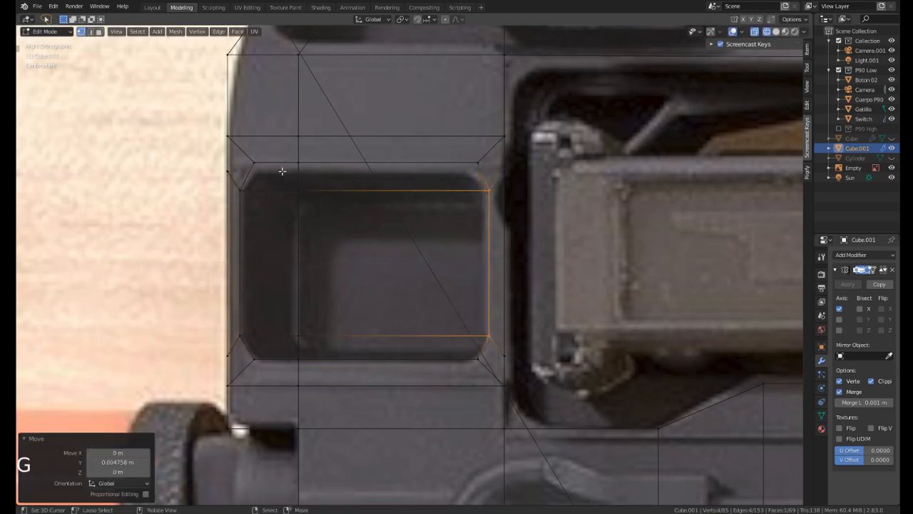
# Move the vertices along the recess's upper edge slightly down along Z to match the reference outline.
pyautogui.rightClick(285, 145)
pyautogui.moveTo(281, 143)
pyautogui.keyDown('shift'); pyautogui.mouseDown()
pyautogui.moveTo(329, 179)
pyautogui.moveTo(490, 153)
pyautogui.moveTo(476, 148)
pyautogui.mouseUp(); pyautogui.keyUp('shift')
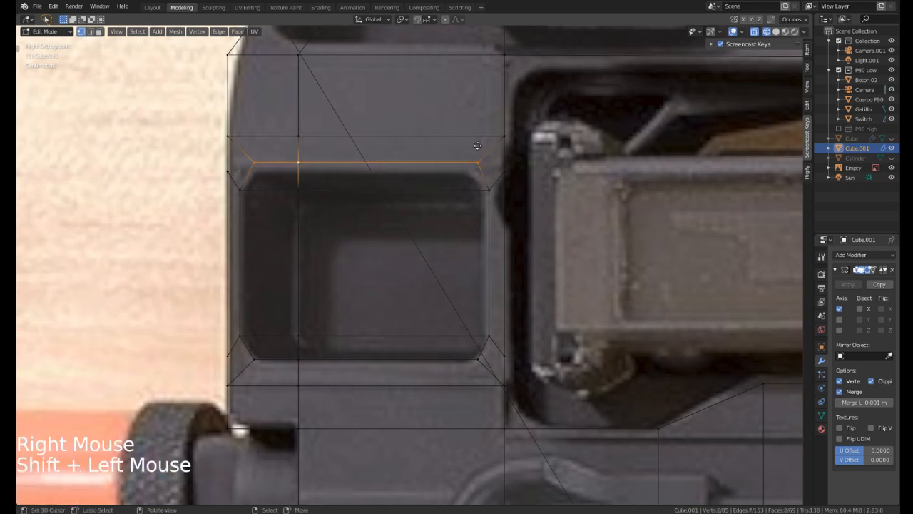
pyautogui.press('g')
pyautogui.press('z')
pyautogui.click(477, 153)
# Move the vertices along the recess's lower edge up about 0.0004 m along Z to match the reference outline.
pyautogui.keyDown('shift'); pyautogui.moveTo(317, 348); pyautogui.dragTo(291, 297, button='middle'); pyautogui.keyUp('shift')
pyautogui.rightClick(276, 305)
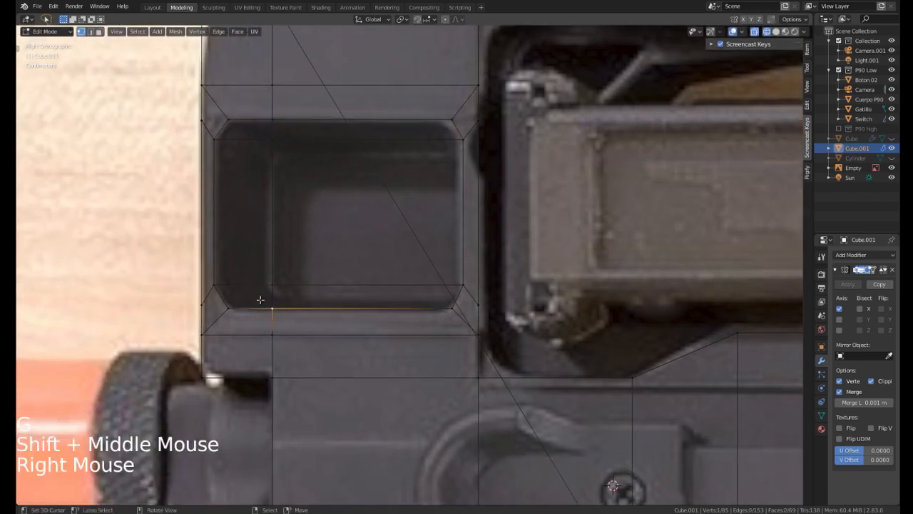
pyautogui.moveTo(261, 291)
pyautogui.keyDown('shift'); pyautogui.mouseDown()
pyautogui.moveTo(225, 320)
pyautogui.moveTo(461, 313)
pyautogui.mouseUp(); pyautogui.keyUp('shift')
pyautogui.press('g')
pyautogui.press('z')
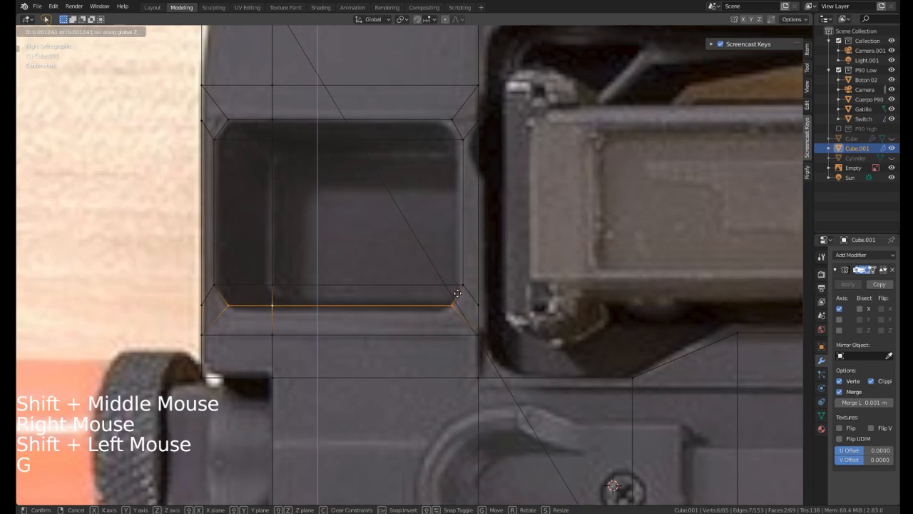
pyautogui.click(463, 295)
# In solid shading, slide the lower horizontal edge on the receiver's front face up level with the recess's lower corner vertex.
pyautogui.press('z')
pyautogui.click(519, 297)
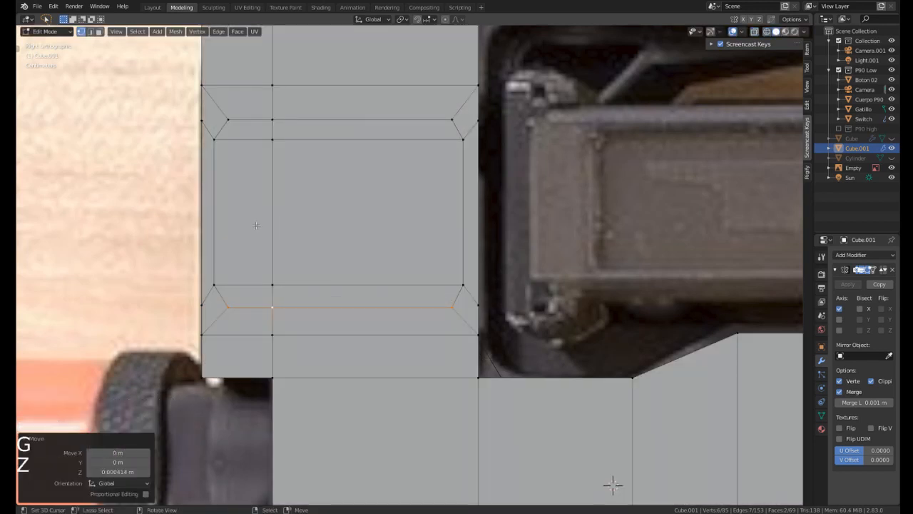
pyautogui.scroll(-5, 232, 245)
pyautogui.moveTo(255, 225); pyautogui.dragTo(278, 285, button='middle')
pyautogui.moveTo(279, 285); pyautogui.dragTo(308, 296, button='middle')
pyautogui.rightClick(311, 290)
pyautogui.keyDown('shift'); pyautogui.rightClick(312, 290); pyautogui.keyUp('shift')
pyautogui.press('g')
pyautogui.press('g')
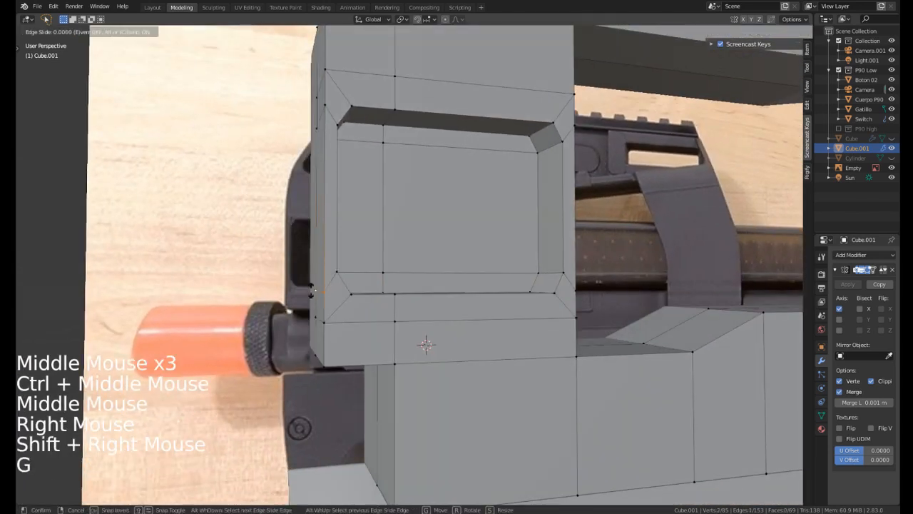
pyautogui.click(309, 279)
# Slide the lower horizontal edge on the block's rear face up level with the recess's lower rear corner vertex.
pyautogui.moveTo(498, 274); pyautogui.dragTo(368, 319, button='middle')
pyautogui.rightClick(327, 314)
pyautogui.keyDown('shift'); pyautogui.rightClick(355, 310); pyautogui.keyUp('shift')
pyautogui.press('g')
pyautogui.press('g')
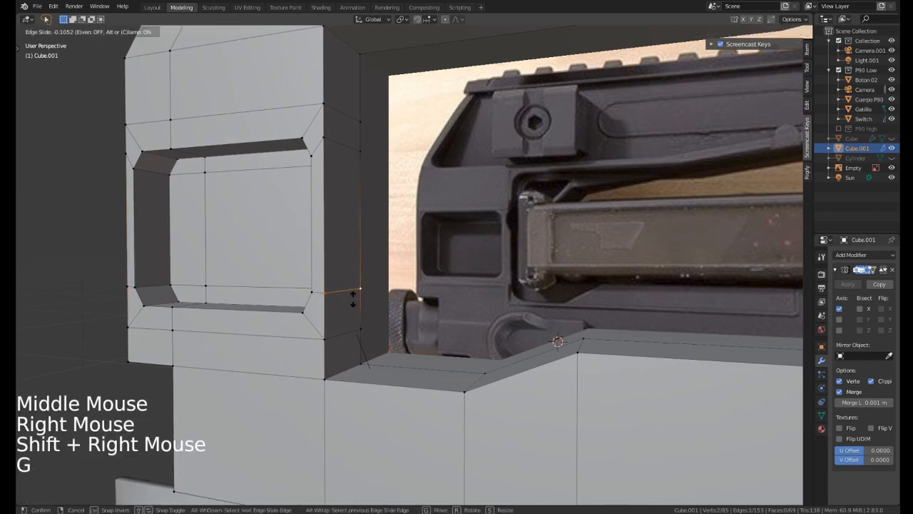
pyautogui.click(352, 299)
# Slide the upper horizontal edge on the block's rear face down level with the recess's upper rear corner vertex.
pyautogui.rightClick(350, 148)
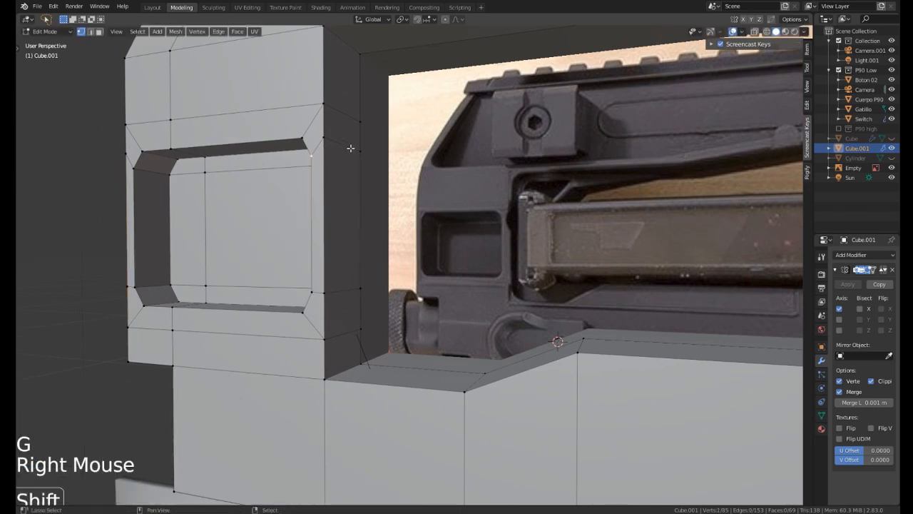
pyautogui.keyDown('shift'); pyautogui.rightClick(323, 131); pyautogui.keyUp('shift')
pyautogui.press('g')
pyautogui.press('g')
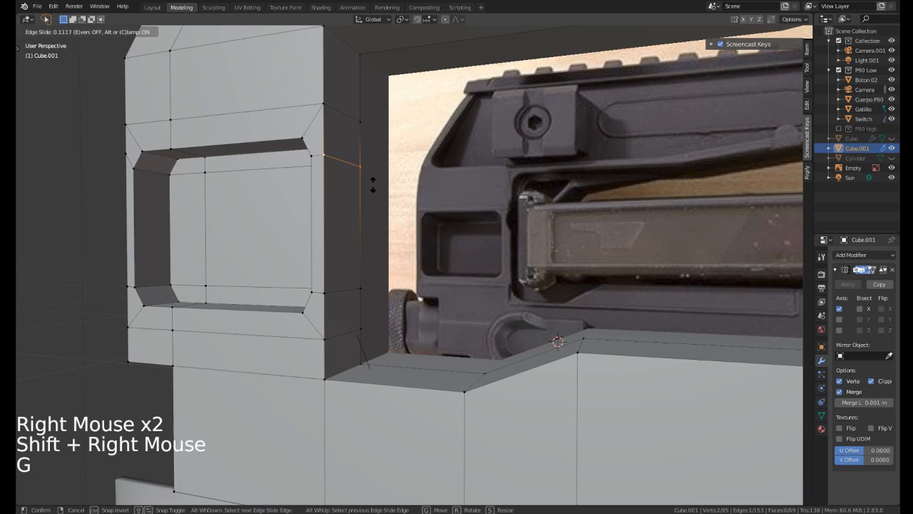
pyautogui.click(372, 184)
# Slide the upper horizontal edge on the receiver's front face down level with the recess's upper front corner vertex.
pyautogui.moveTo(322, 189); pyautogui.dragTo(393, 194, button='middle')
pyautogui.rightClick(464, 174)
pyautogui.keyDown('shift'); pyautogui.rightClick(526, 172); pyautogui.keyUp('shift')
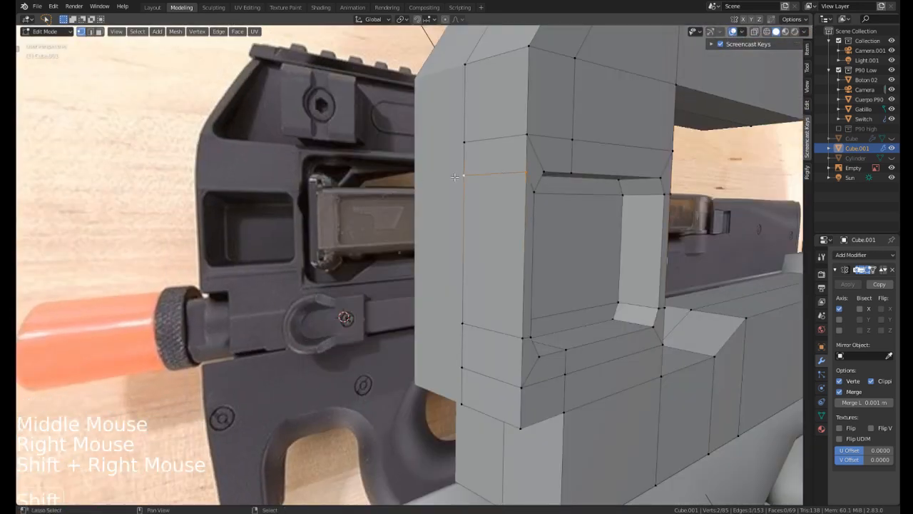
pyautogui.press('g')
pyautogui.press('g')
pyautogui.click(448, 188)
pyautogui.press('g')
pyautogui.press('g')
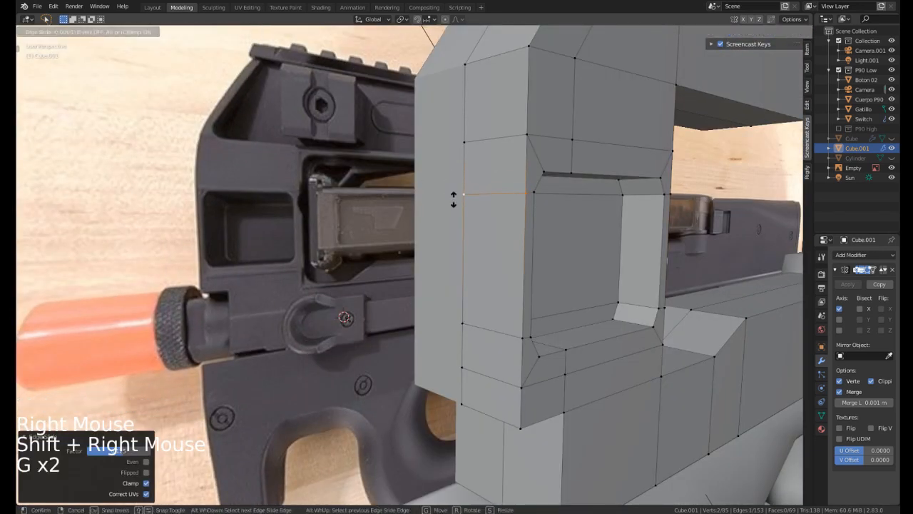
pyautogui.click(452, 199)
pyautogui.moveTo(452, 194); pyautogui.dragTo(400, 175, button='middle')
pyautogui.scroll(-2, 399, 174)
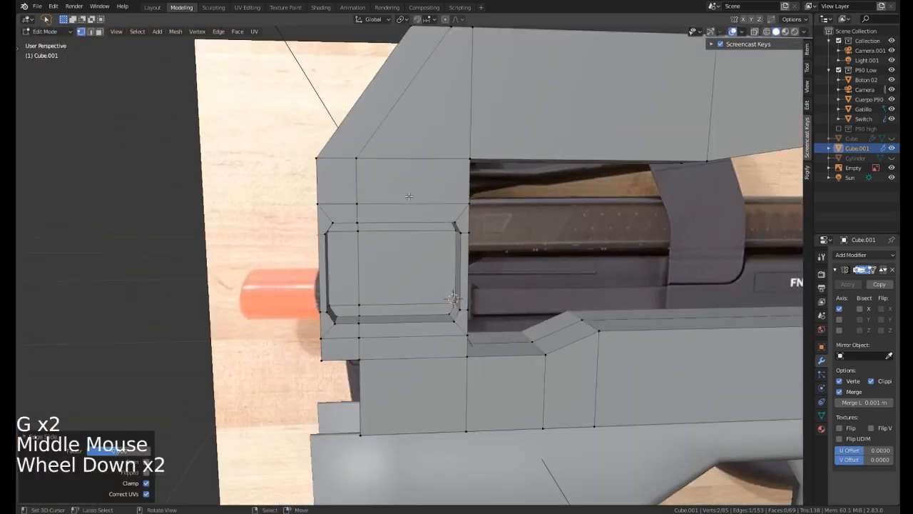
# Compare the gun's upper body with the reference photo in right side view, switching to wireframe shading.
pyautogui.press('KP_3')
pyautogui.keyDown('shift'); pyautogui.moveTo(393, 210); pyautogui.dragTo(205, 242, button='middle'); pyautogui.keyUp('shift')
pyautogui.rightClick(296, 214)
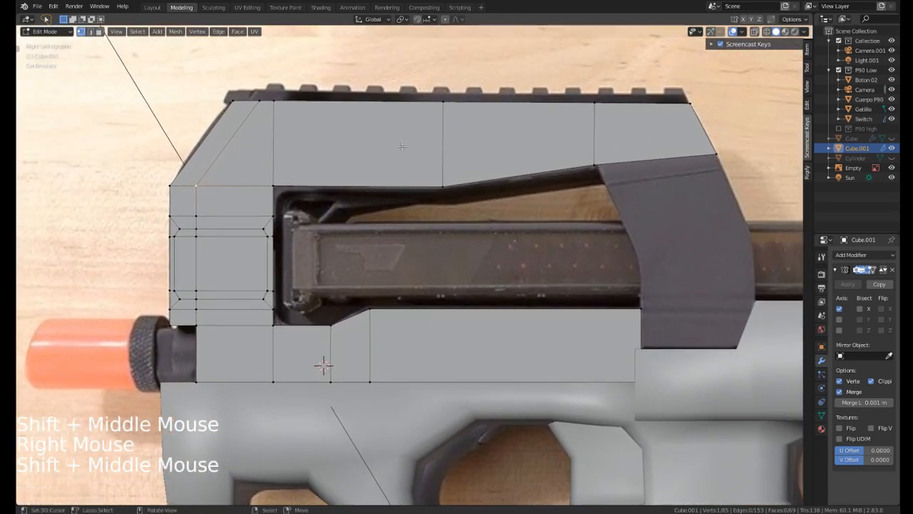
pyautogui.scroll(-1, 356, 211)
pyautogui.keyDown('shift'); pyautogui.moveTo(356, 211); pyautogui.dragTo(300, 188, button='middle'); pyautogui.keyUp('shift')
pyautogui.scroll(-1, 299, 188)
pyautogui.press('KP_3')
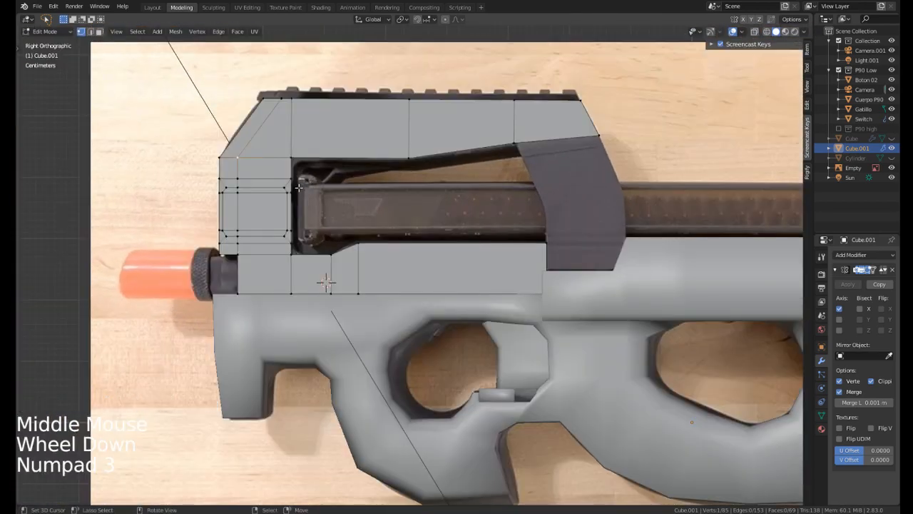
pyautogui.press('z')
pyautogui.click(246, 196)
pyautogui.scroll(2, 246, 196)
pyautogui.keyDown('shift'); pyautogui.moveTo(246, 196); pyautogui.dragTo(293, 263, button='middle'); pyautogui.keyUp('shift')
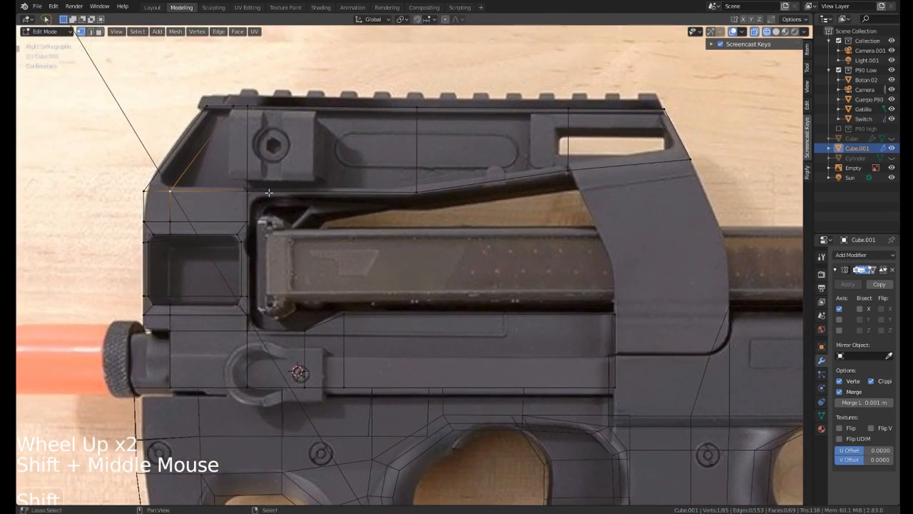
# Add a vertical edge loop to the upper body just ahead of the reference's slot opening, with a slide factor of -0.493.
pyautogui.keyDown('shift'); pyautogui.moveTo(260, 170); pyautogui.dragTo(283, 199, button='middle'); pyautogui.keyUp('shift')
pyautogui.scroll(1, 282, 199)
pyautogui.keyDown('shift'); pyautogui.moveTo(417, 173); pyautogui.dragTo(353, 190, button='middle'); pyautogui.keyUp('shift')
pyautogui.keyDown('shift'); pyautogui.moveTo(545, 164); pyautogui.dragTo(478, 175, button='middle'); pyautogui.keyUp('shift')
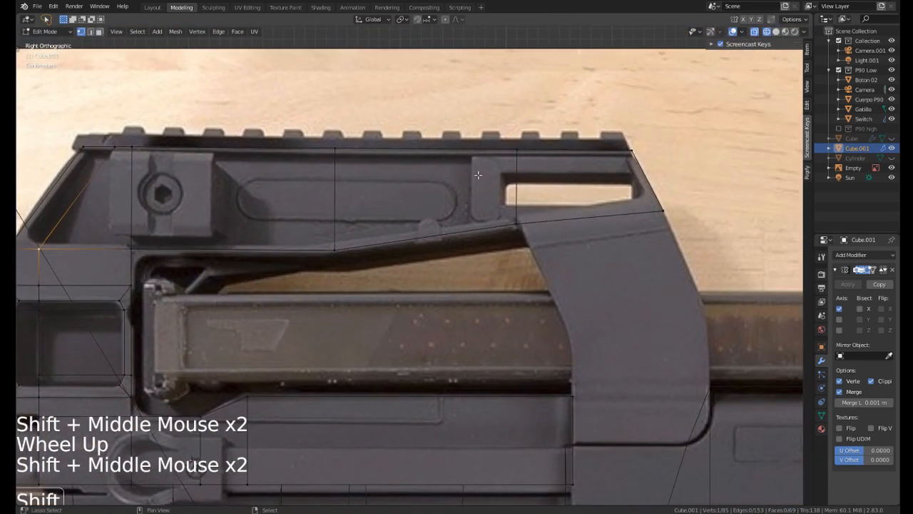
pyautogui.keyDown('shift'); pyautogui.moveTo(395, 218); pyautogui.dragTo(333, 275, button='middle'); pyautogui.keyUp('shift')
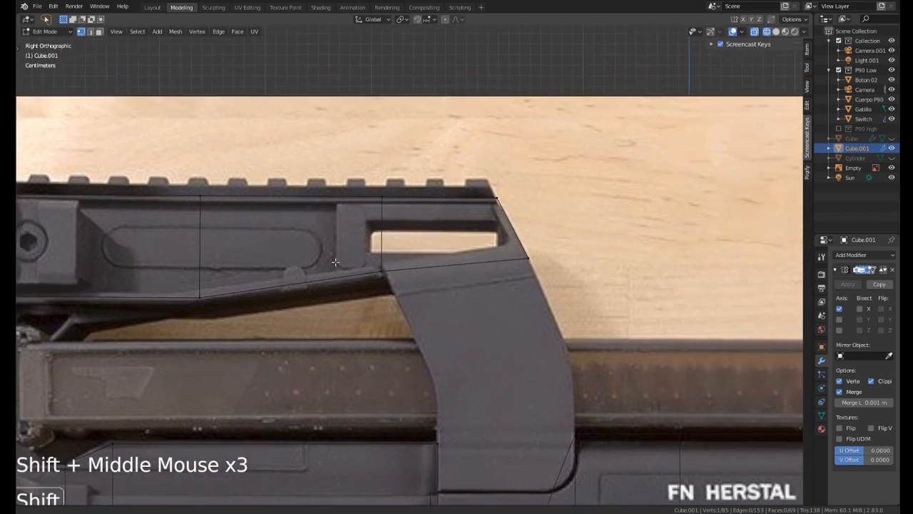
pyautogui.scroll(1, 332, 275)
pyautogui.hotkey('ctrl', 'r')
pyautogui.click(334, 280)
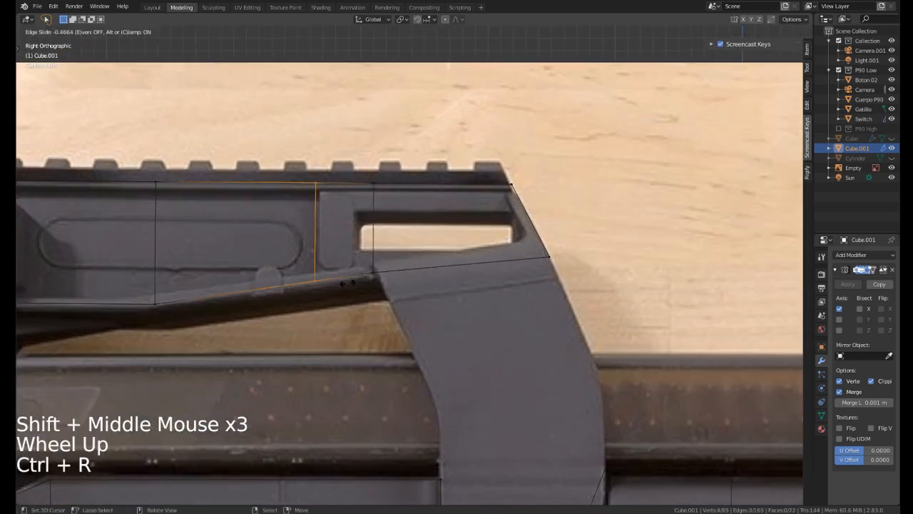
pyautogui.click(351, 283)
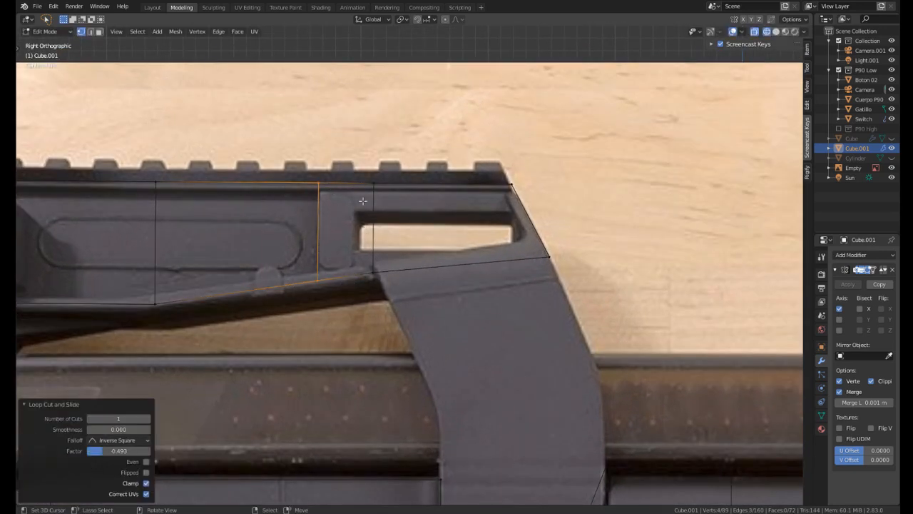
# Try an edge loop close to the slanted rear end of the upper body, and undo it.
pyautogui.keyDown('shift'); pyautogui.moveTo(362, 202); pyautogui.dragTo(368, 221, button='middle'); pyautogui.keyUp('shift')
pyautogui.keyDown('shift'); pyautogui.moveTo(493, 247); pyautogui.dragTo(404, 227, button='middle'); pyautogui.keyUp('shift')
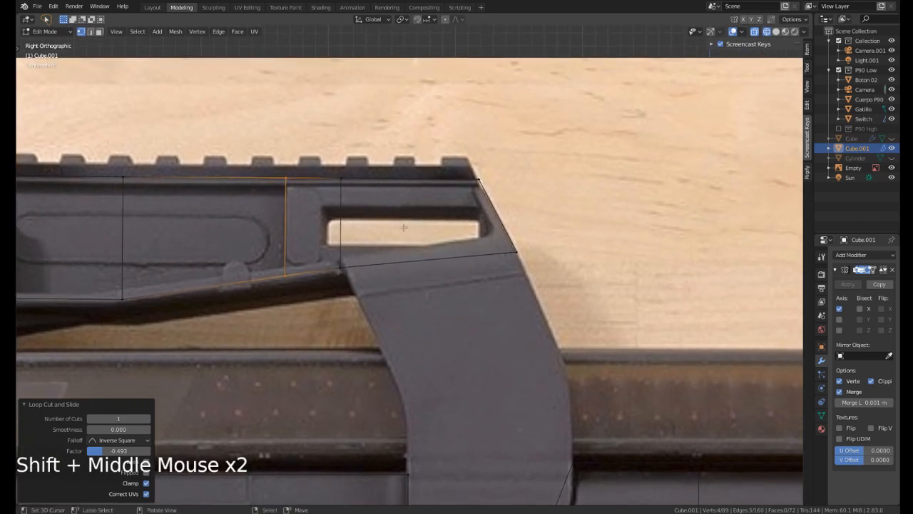
pyautogui.hotkey('ctrl', 'r')
pyautogui.click(450, 192)
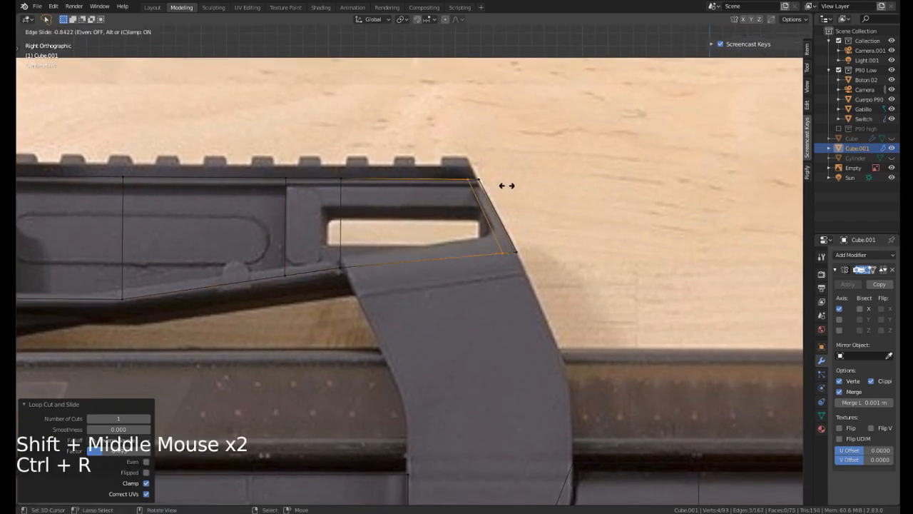
pyautogui.click(507, 185)
pyautogui.scroll(-2, 508, 184)
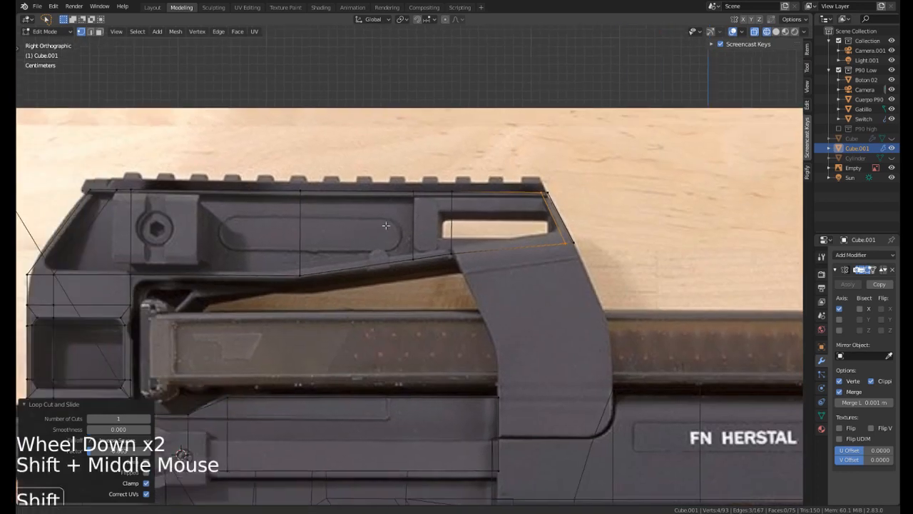
pyautogui.moveTo(362, 221)
pyautogui.keyDown('shift'); pyautogui.mouseDown(button='middle')
pyautogui.moveTo(393, 221)
pyautogui.moveTo(345, 220)
pyautogui.mouseUp(button='middle'); pyautogui.keyUp('shift')
pyautogui.hotkey('ctrl', 'z')
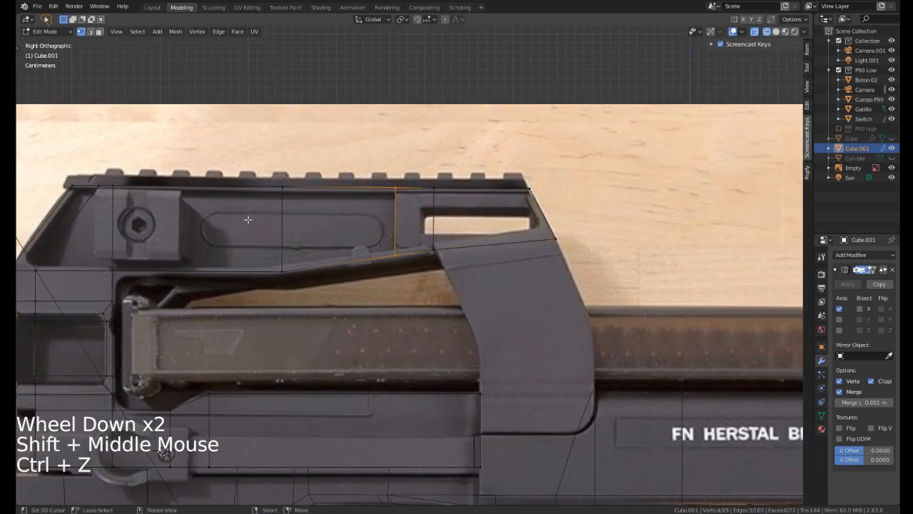
# In solid shading, select the six side faces of the upper body and inset them by about 0.0088 m.
pyautogui.press('z')
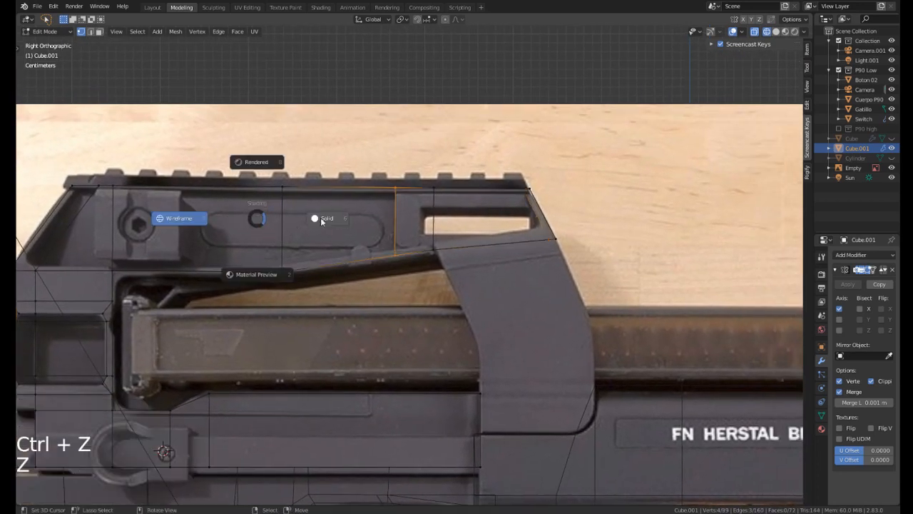
pyautogui.click(320, 217)
pyautogui.moveTo(320, 217)
pyautogui.mouseDown(button='middle')
pyautogui.moveTo(290, 232)
pyautogui.moveTo(288, 260)
pyautogui.mouseUp(button='middle')
pyautogui.scroll(-2, 289, 232)
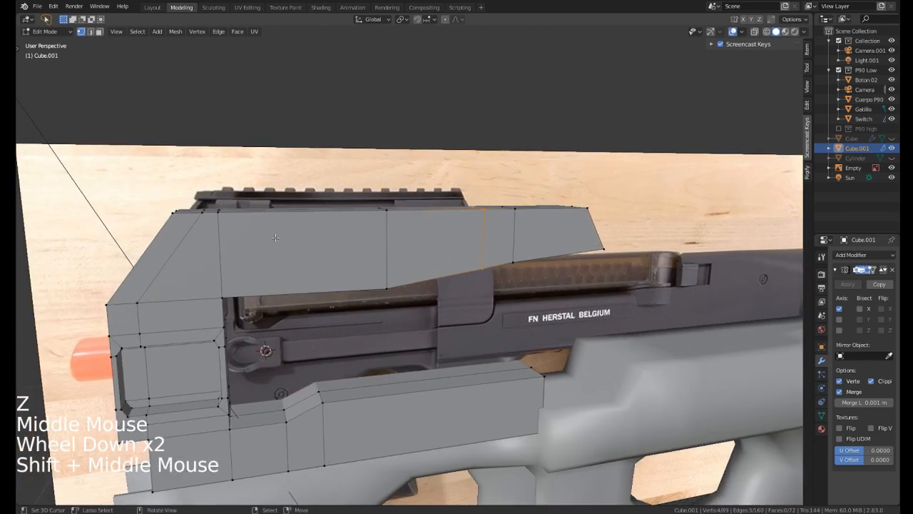
pyautogui.press('3')
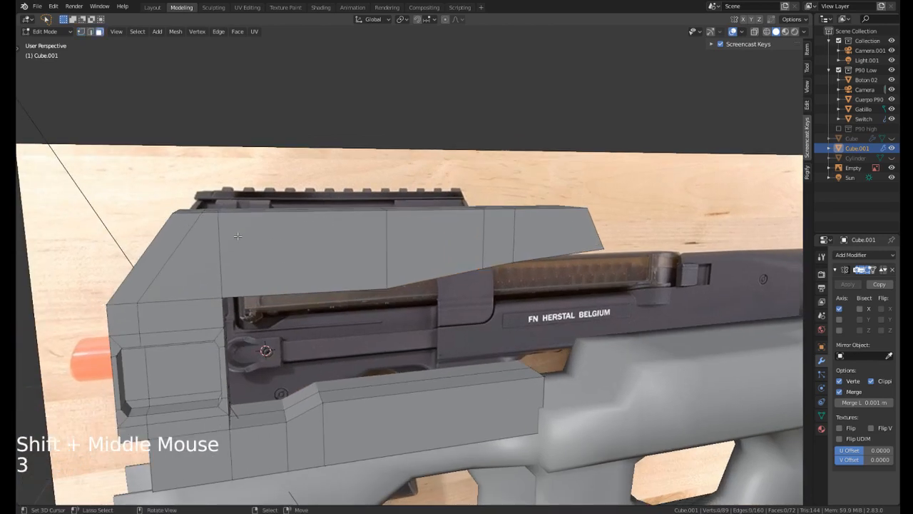
pyautogui.rightClick(178, 253)
pyautogui.keyDown('shift'); pyautogui.rightClick(171, 264); pyautogui.keyUp('shift')
pyautogui.keyDown('shift'); pyautogui.rightClick(300, 249); pyautogui.keyUp('shift')
pyautogui.keyDown('shift'); pyautogui.rightClick(435, 247); pyautogui.keyUp('shift')
pyautogui.keyDown('shift'); pyautogui.rightClick(499, 229); pyautogui.keyUp('shift')
pyautogui.keyDown('shift'); pyautogui.rightClick(557, 233); pyautogui.keyUp('shift')
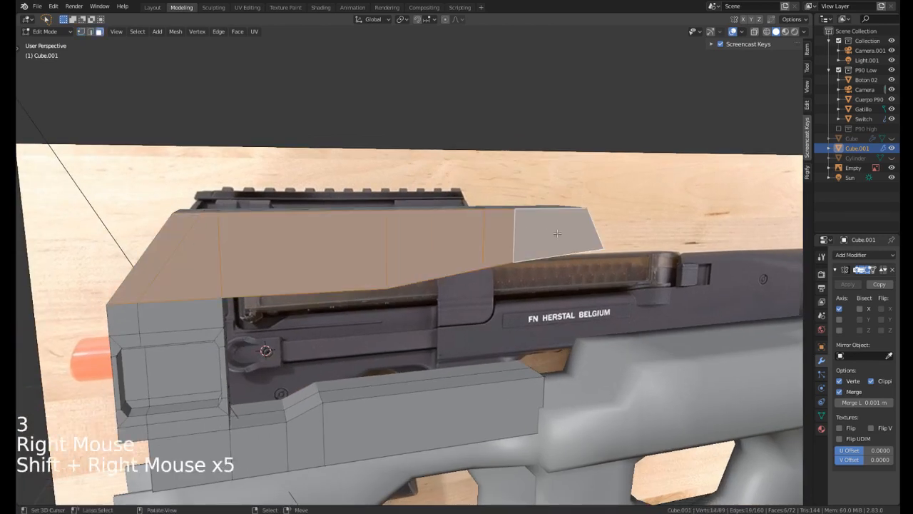
pyautogui.press('i')
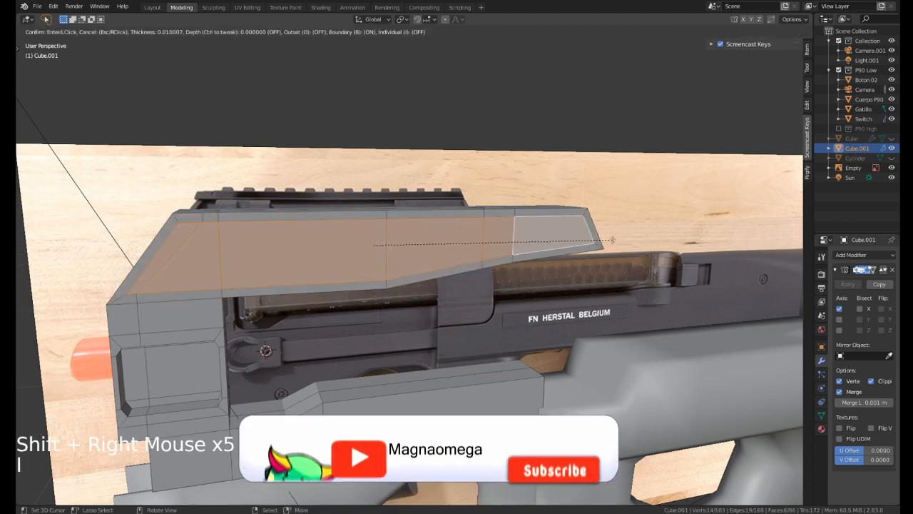
pyautogui.click(609, 240)
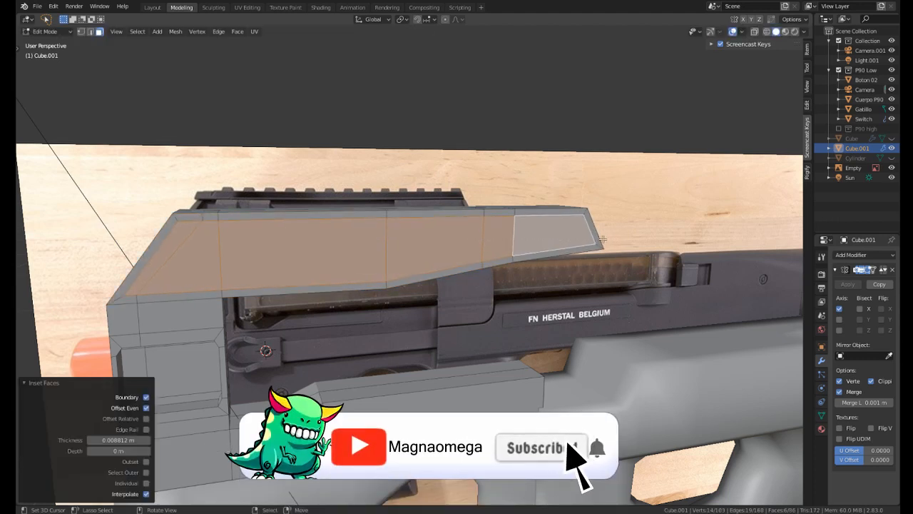
# Check the inset against the reference photo and extrude the six inset faces inward by about 0.0156 m.
pyautogui.press('KP_3')
pyautogui.scroll(3, 484, 229)
pyautogui.keyDown('shift'); pyautogui.moveTo(350, 256); pyautogui.dragTo(378, 255, button='middle'); pyautogui.keyUp('shift')
pyautogui.press('z')
pyautogui.click(302, 265)
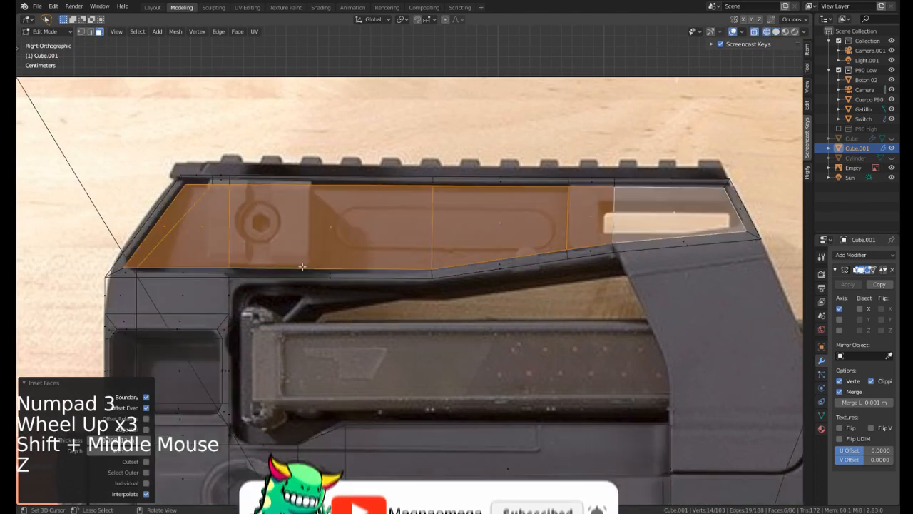
pyautogui.press('z')
pyautogui.click(473, 269)
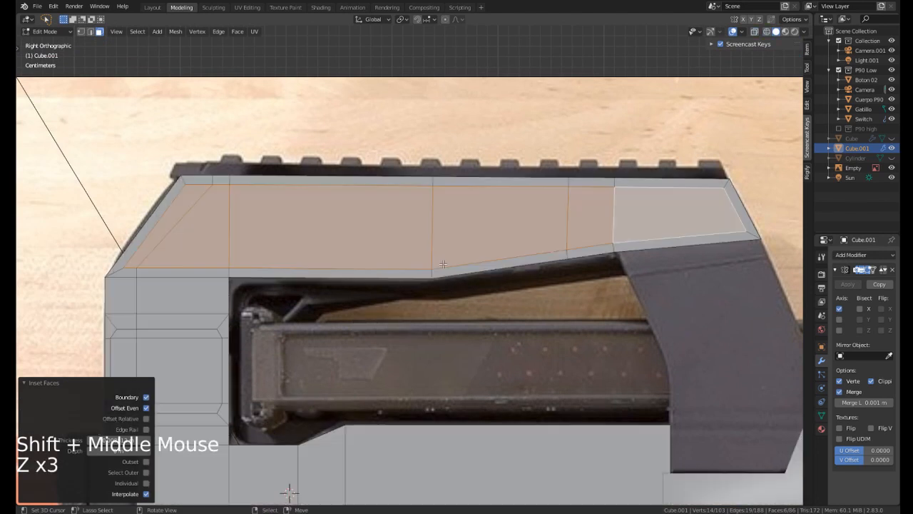
pyautogui.moveTo(473, 269)
pyautogui.mouseDown(button='middle')
pyautogui.moveTo(428, 249)
pyautogui.moveTo(471, 237)
pyautogui.moveTo(471, 221)
pyautogui.moveTo(553, 267)
pyautogui.mouseUp(button='middle')
pyautogui.scroll(-2, 472, 236)
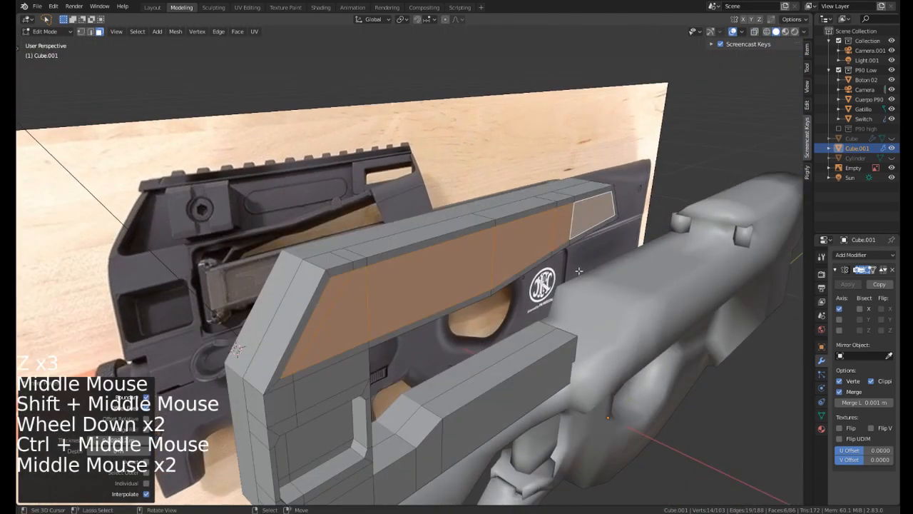
pyautogui.press('e')
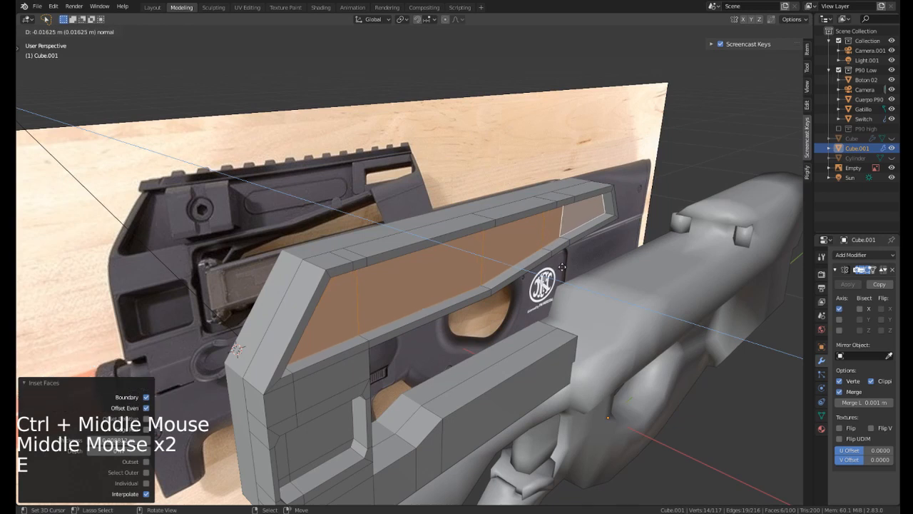
pyautogui.click(563, 266)
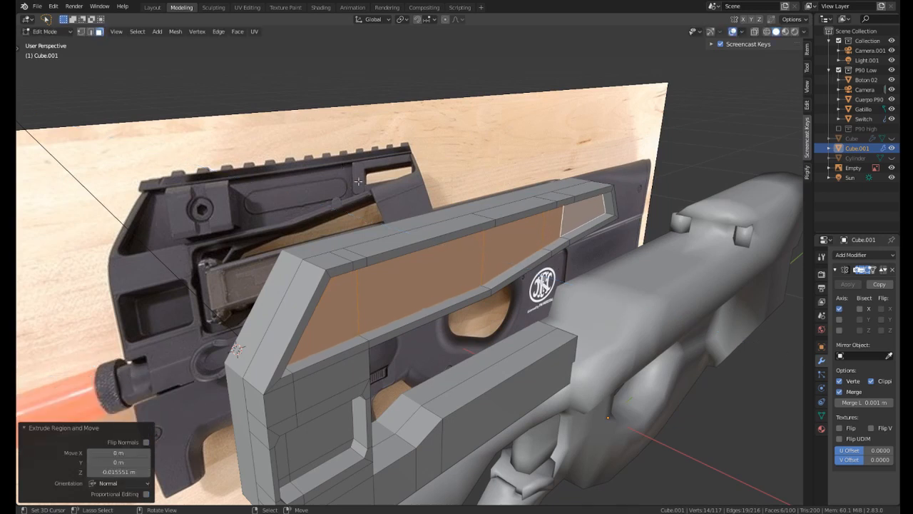
# Remove the rearmost panel face over the reference's slot opening from the face selection.
pyautogui.moveTo(358, 181); pyautogui.dragTo(403, 221, button='middle')
pyautogui.press('KP_3')
pyautogui.scroll(1, 403, 221)
pyautogui.press('z')
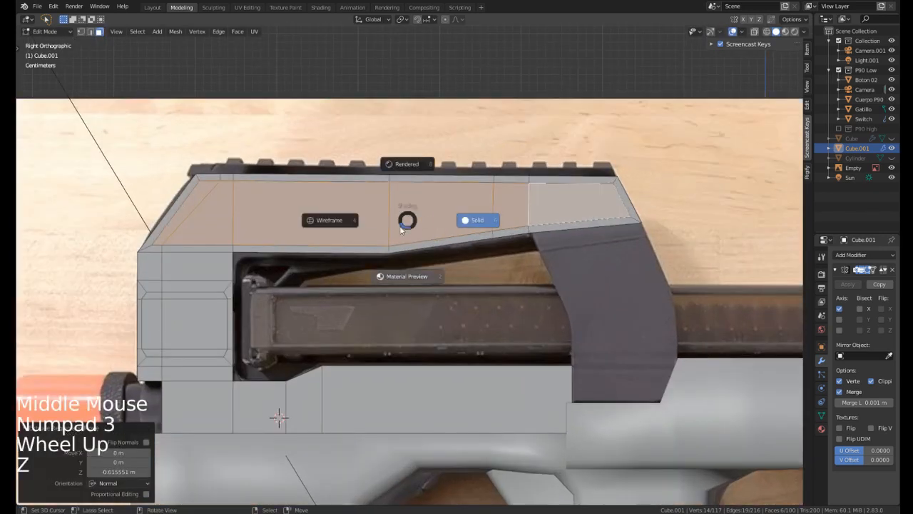
pyautogui.click(342, 224)
pyautogui.keyDown('shift'); pyautogui.moveTo(488, 205); pyautogui.dragTo(350, 258, button='middle'); pyautogui.keyUp('shift')
pyautogui.scroll(2, 350, 258)
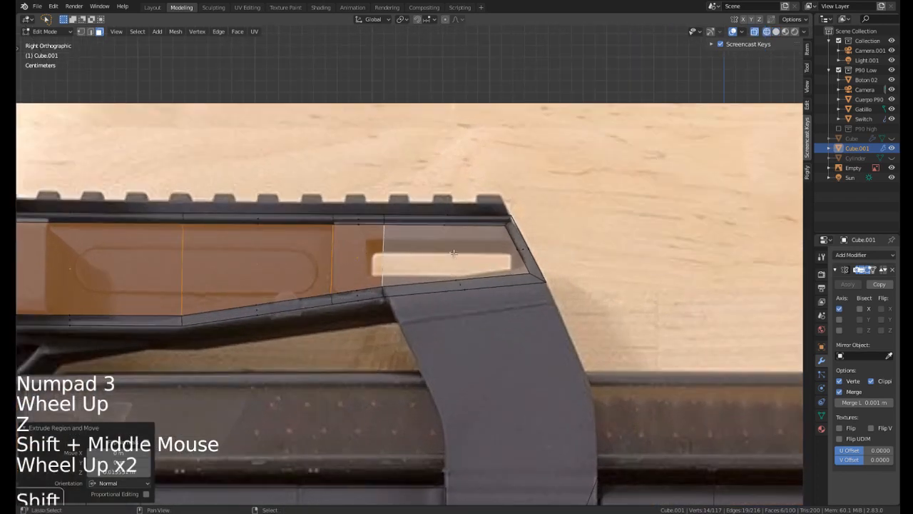
pyautogui.keyDown('shift'); pyautogui.rightClick(453, 252); pyautogui.keyUp('shift')
pyautogui.scroll(-2, 453, 253)
pyautogui.moveTo(454, 252)
pyautogui.mouseDown(button='middle')
pyautogui.moveTo(539, 266)
pyautogui.moveTo(479, 261)
pyautogui.mouseUp(button='middle')
pyautogui.press('z')
pyautogui.click(544, 265)
pyautogui.scroll(-1, 543, 265)
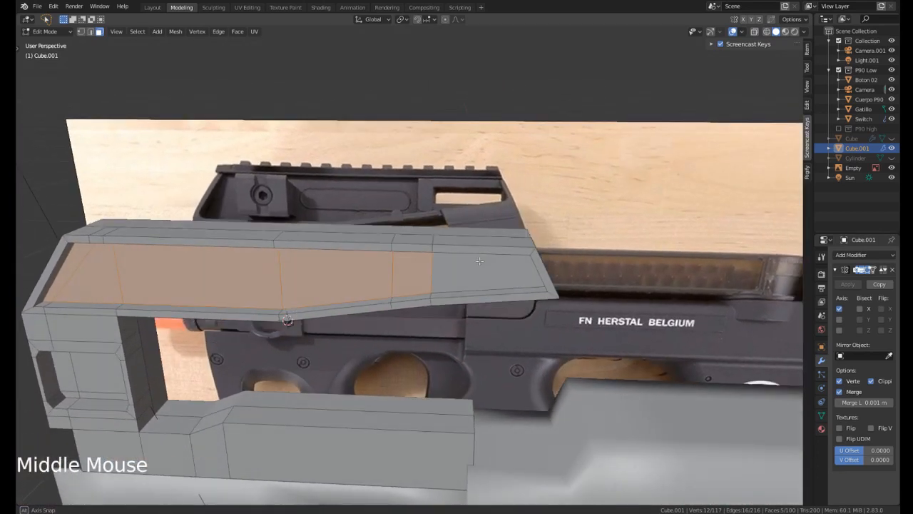
# Deselect the narrow face ahead of the slot and extrude the remaining four panel faces inward by about 0.0178 m.
pyautogui.press('KP_3')
pyautogui.scroll(2, 476, 251)
pyautogui.press('z')
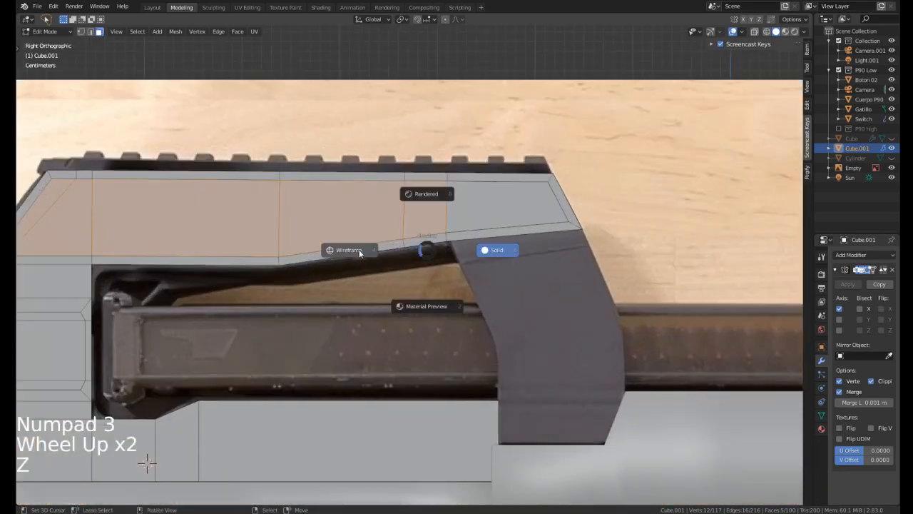
pyautogui.scroll(2, 450, 179)
pyautogui.keyDown('shift'); pyautogui.moveTo(450, 178); pyautogui.dragTo(426, 239, button='middle'); pyautogui.keyUp('shift')
pyautogui.keyDown('shift'); pyautogui.rightClick(426, 239); pyautogui.keyUp('shift')
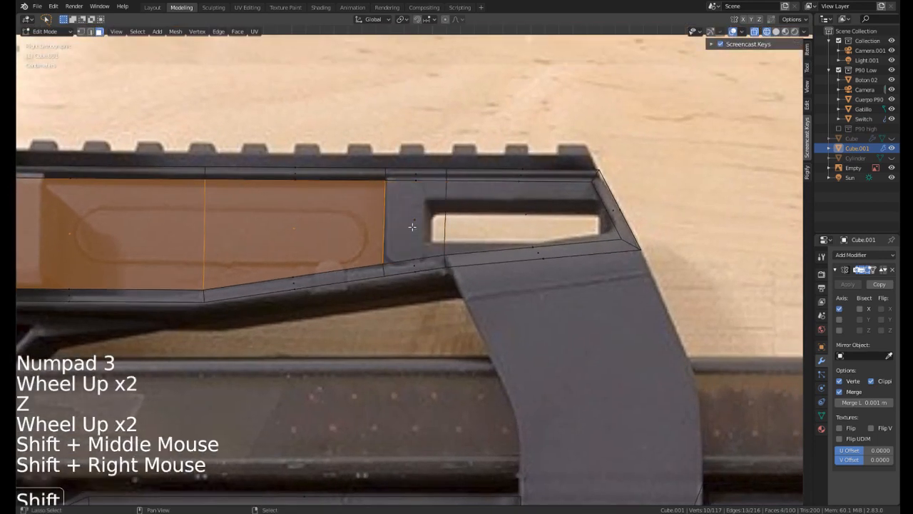
pyautogui.scroll(-2, 424, 233)
pyautogui.press('z')
pyautogui.moveTo(490, 229); pyautogui.dragTo(609, 242, button='middle')
pyautogui.scroll(-2, 570, 239)
pyautogui.press('e')
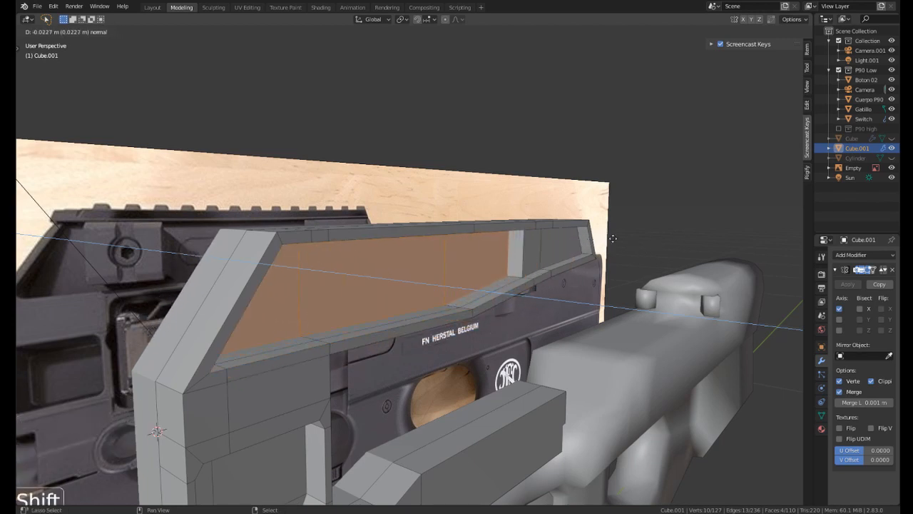
pyautogui.click(652, 241)
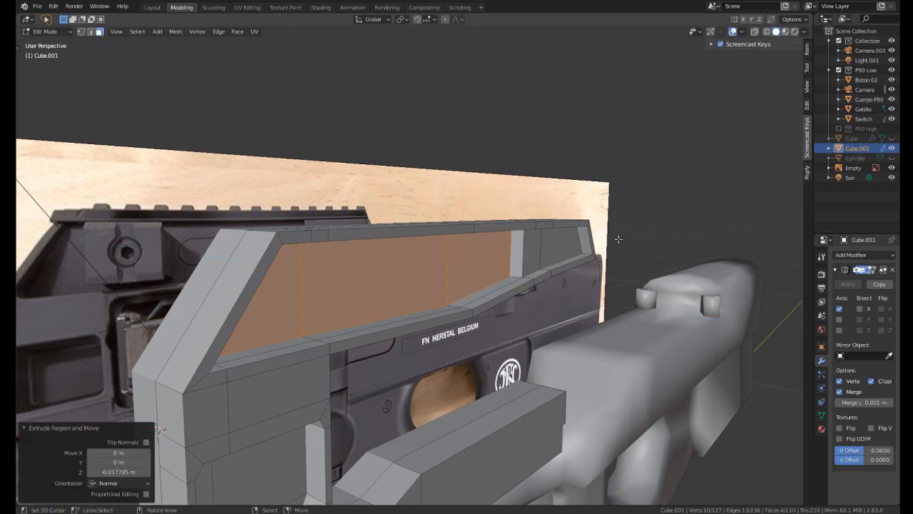
# Inspect the recessed side panel in Object Mode from several angles.
pyautogui.scroll(-2, 571, 250)
pyautogui.moveTo(651, 241); pyautogui.dragTo(326, 303, button='middle')
pyautogui.press('Tab')
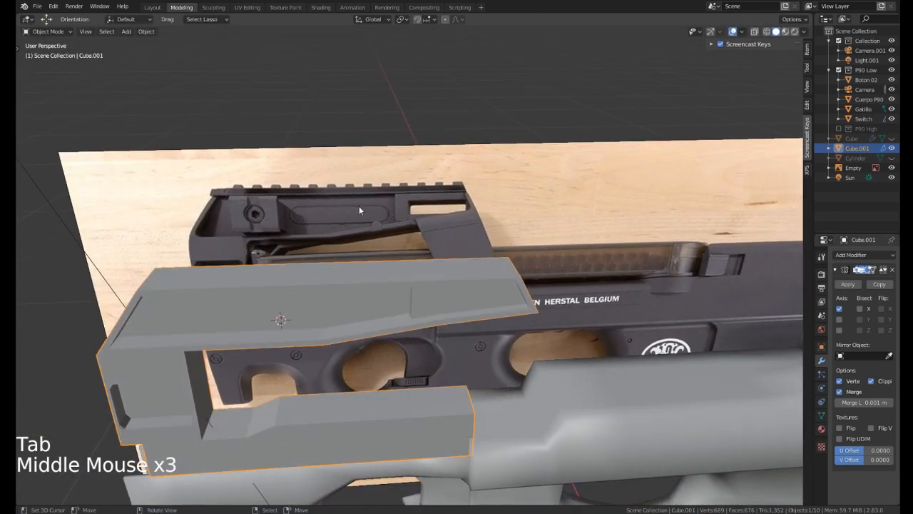
pyautogui.moveTo(358, 209); pyautogui.dragTo(445, 279, button='middle')
# Back in Edit Mode, select the two rear faces of the recessed panel and inset them by 0.0134 m.
pyautogui.press('Tab')
pyautogui.scroll(2, 414, 306)
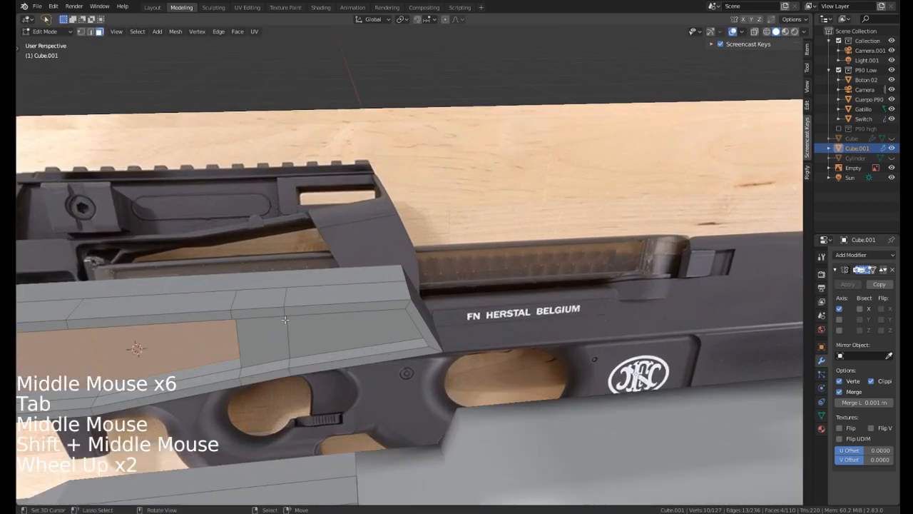
pyautogui.rightClick(260, 314)
pyautogui.keyDown('shift'); pyautogui.rightClick(366, 302); pyautogui.keyUp('shift')
pyautogui.moveTo(366, 302); pyautogui.dragTo(241, 223, button='middle')
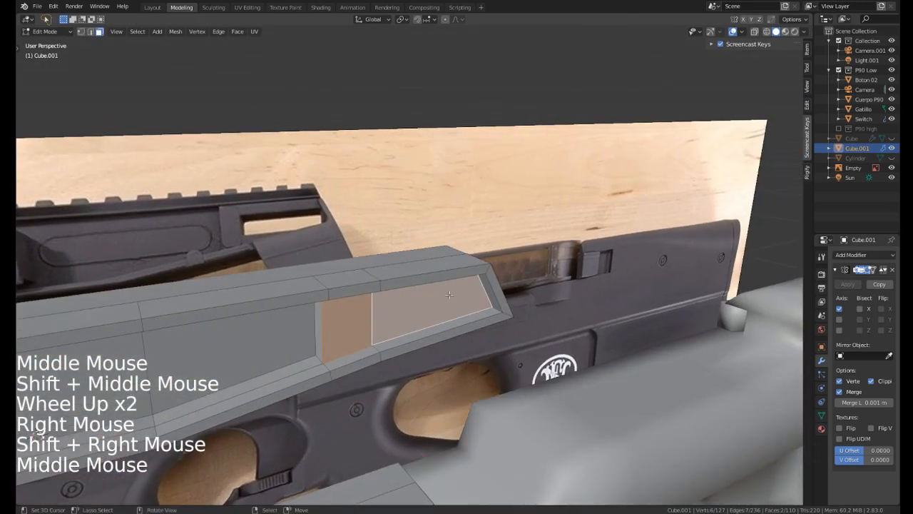
pyautogui.moveTo(448, 294); pyautogui.dragTo(598, 310, button='middle')
pyautogui.press('i')
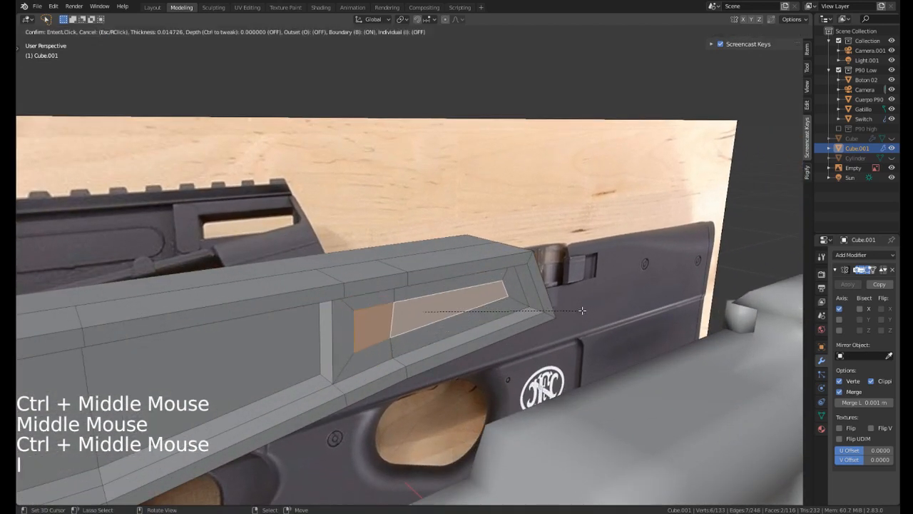
pyautogui.click(350, 292)
# In wireframe right view, lower the inset's bottom rear vertex along Z toward the lower edge of the reference's slot opening.
pyautogui.press('KP_3')
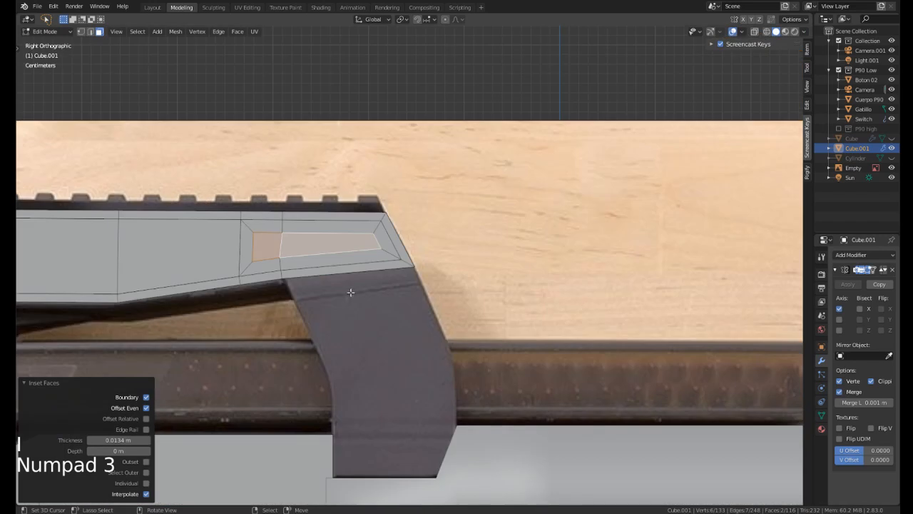
pyautogui.press('z')
pyautogui.scroll(2, 227, 291)
pyautogui.keyDown('shift'); pyautogui.moveTo(228, 291); pyautogui.dragTo(285, 250, button='middle'); pyautogui.keyUp('shift')
pyautogui.scroll(1, 285, 250)
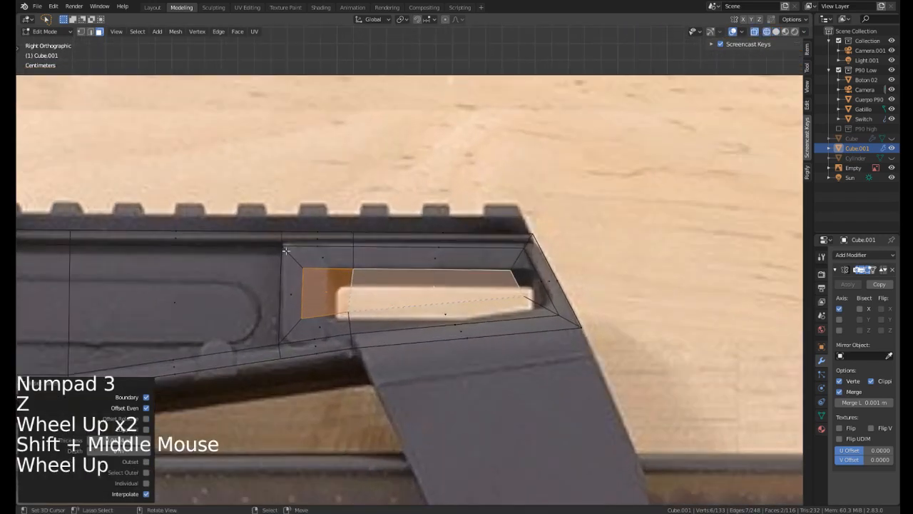
pyautogui.scroll(1, 475, 251)
pyautogui.keyDown('shift'); pyautogui.moveTo(475, 251); pyautogui.dragTo(382, 245, button='middle'); pyautogui.keyUp('shift')
pyautogui.scroll(-1, 442, 246)
pyautogui.scroll(1, 382, 245)
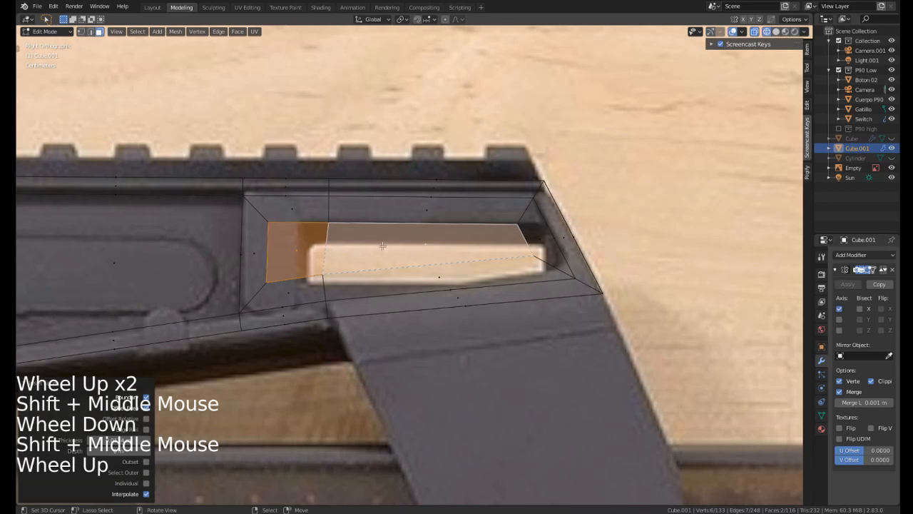
pyautogui.press('1')
pyautogui.rightClick(471, 257)
pyautogui.keyDown('shift'); pyautogui.click(536, 259); pyautogui.keyUp('shift')
pyautogui.press('g')
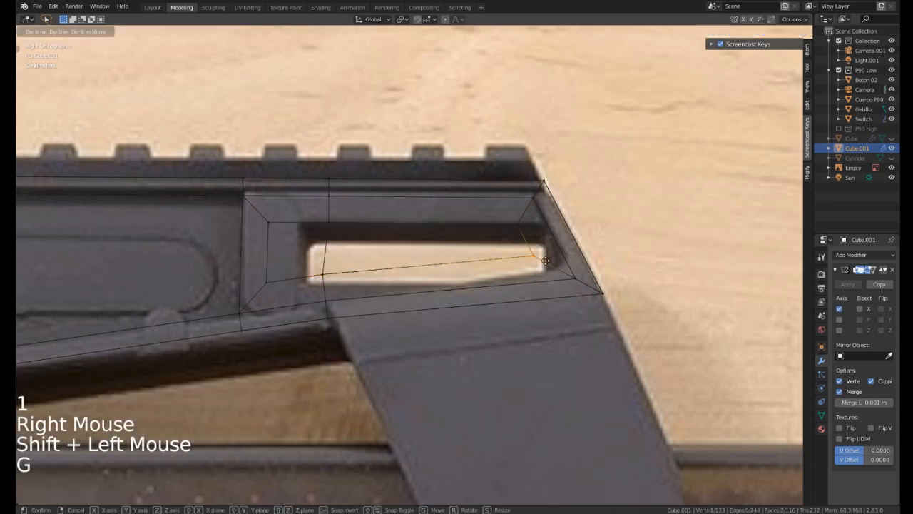
pyautogui.press('z')
pyautogui.click(542, 275)
# Select the three bottom vertices of the inset and flatten them into a horizontal line by scaling to 0 on Z.
pyautogui.rightClick(361, 261)
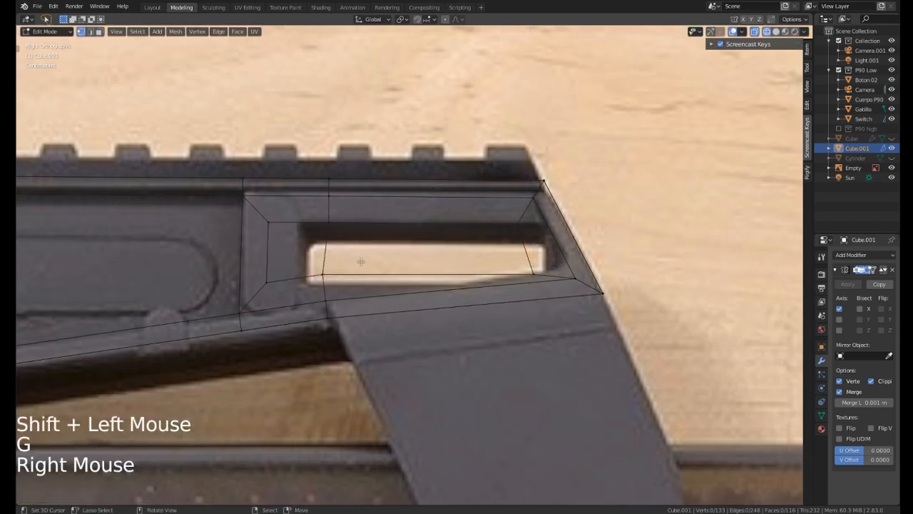
pyautogui.keyDown('shift'); pyautogui.click(266, 282); pyautogui.keyUp('shift')
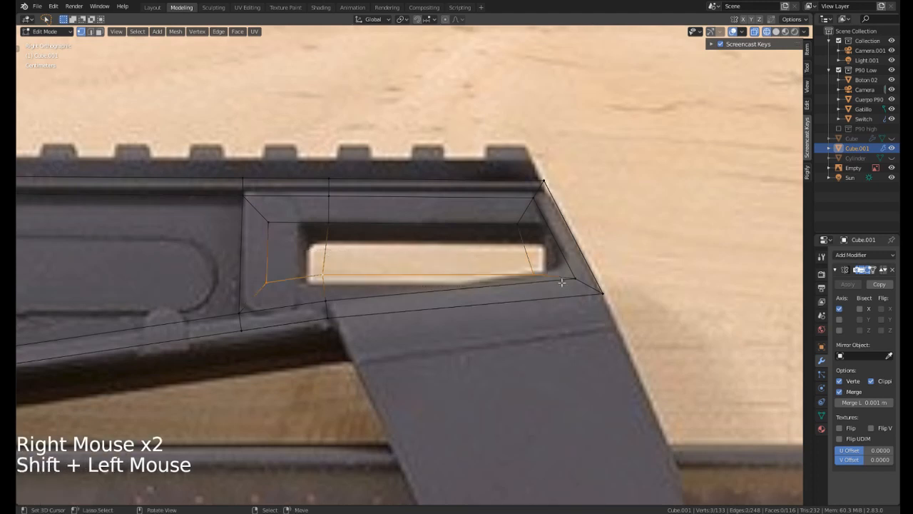
pyautogui.press('s')
pyautogui.press('z')
pyautogui.press('0')
pyautogui.press('Return')
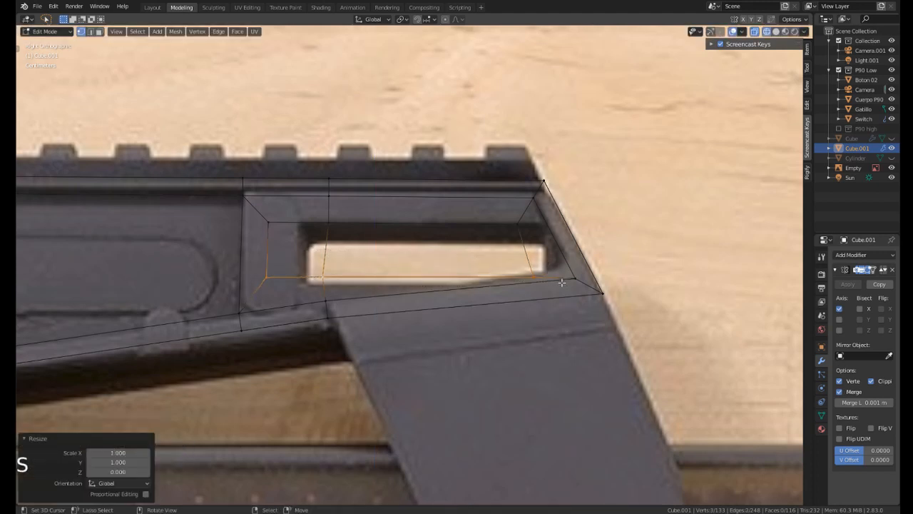
# Move the inset's upper rear vertex about 0.0089 m along Y so the slot's rear edge is vertical.
pyautogui.rightClick(502, 233)
pyautogui.keyDown('shift'); pyautogui.click(519, 222); pyautogui.keyUp('shift')
pyautogui.press('g')
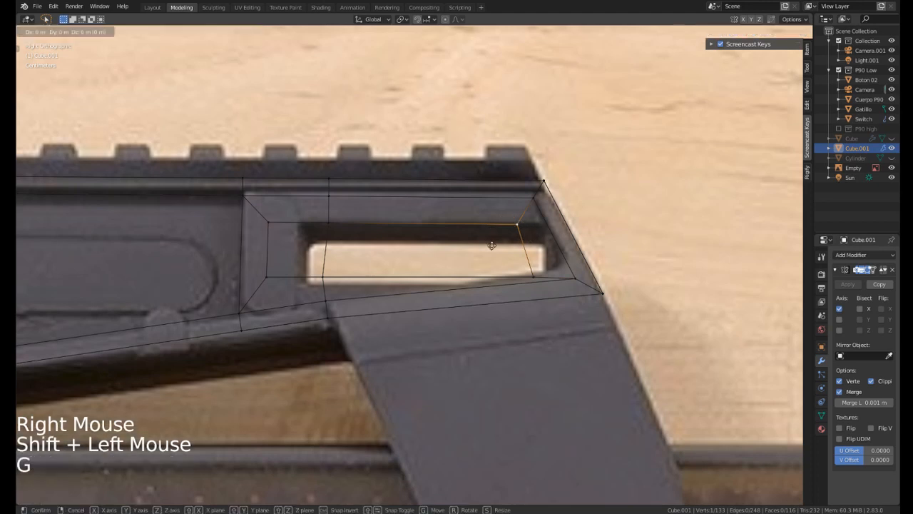
pyautogui.press('g')
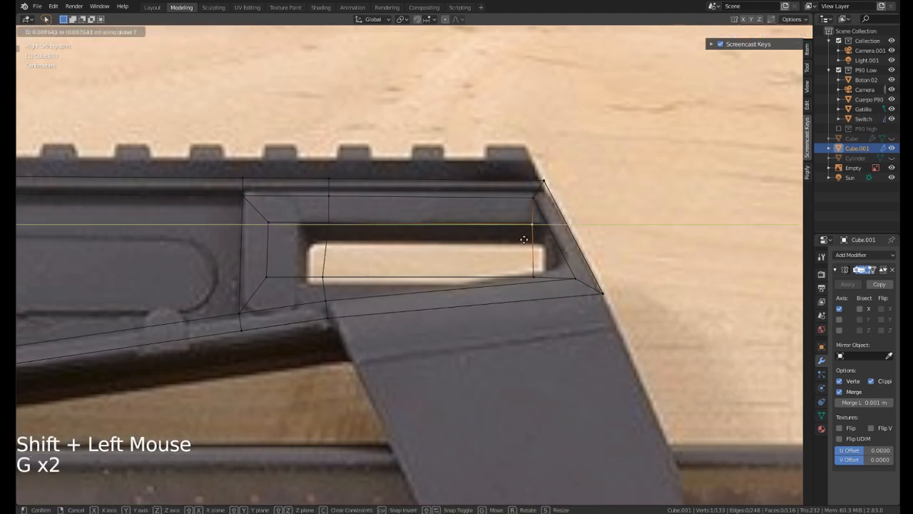
pyautogui.click(526, 239)
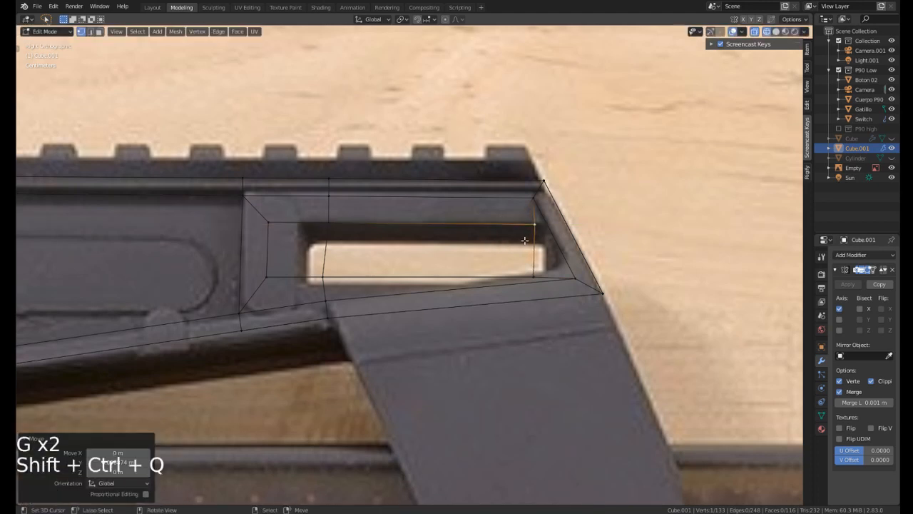
# Examine the upper body in quad view with solid shading, framing the top and front views, and return to the single view.
pyautogui.hotkey('ctrl', 'alt', 'q')
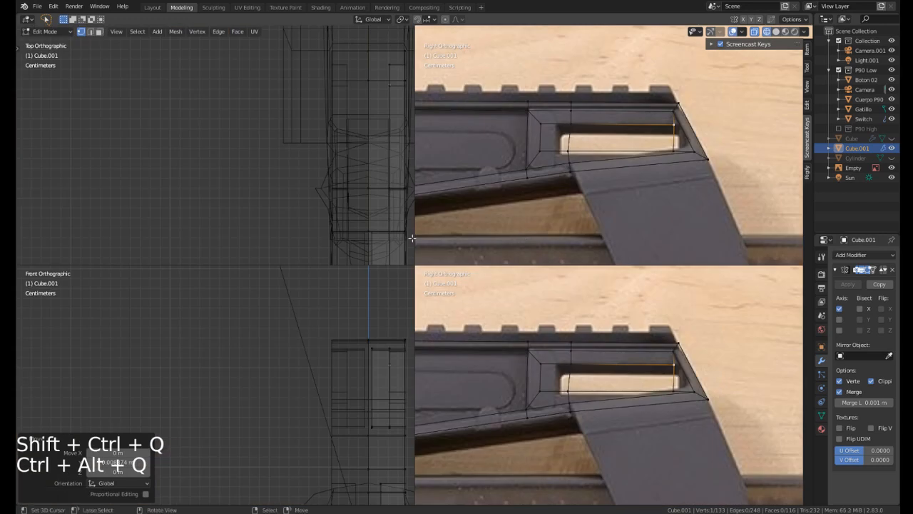
pyautogui.scroll(-4, 291, 232)
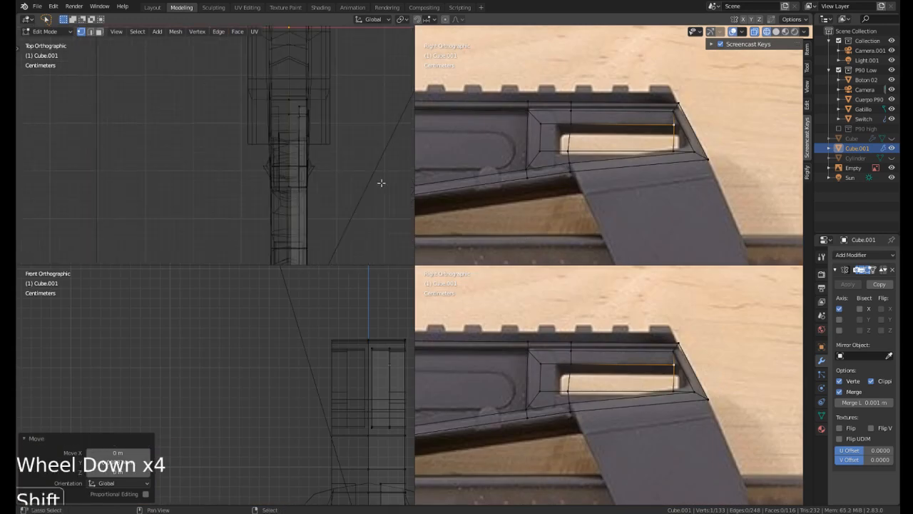
pyautogui.scroll(-7, 279, 157)
pyautogui.keyDown('shift'); pyautogui.moveTo(379, 181); pyautogui.dragTo(274, 189, button='middle'); pyautogui.keyUp('shift')
pyautogui.press('z')
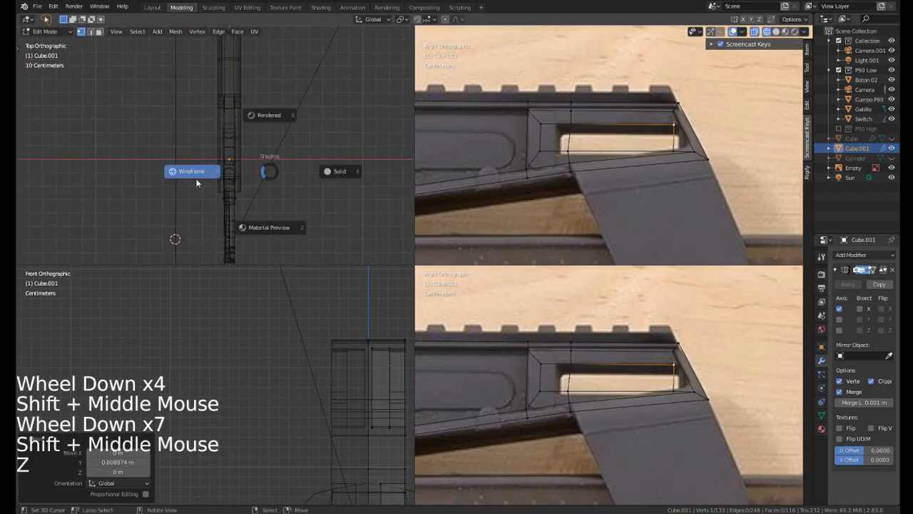
pyautogui.press('z')
pyautogui.scroll(-2, 265, 217)
pyautogui.scroll(-2, 265, 218)
pyautogui.keyDown('shift'); pyautogui.moveTo(310, 314); pyautogui.dragTo(218, 349, button='middle'); pyautogui.keyUp('shift')
pyautogui.scroll(-3, 279, 356)
pyautogui.scroll(-3, 288, 336)
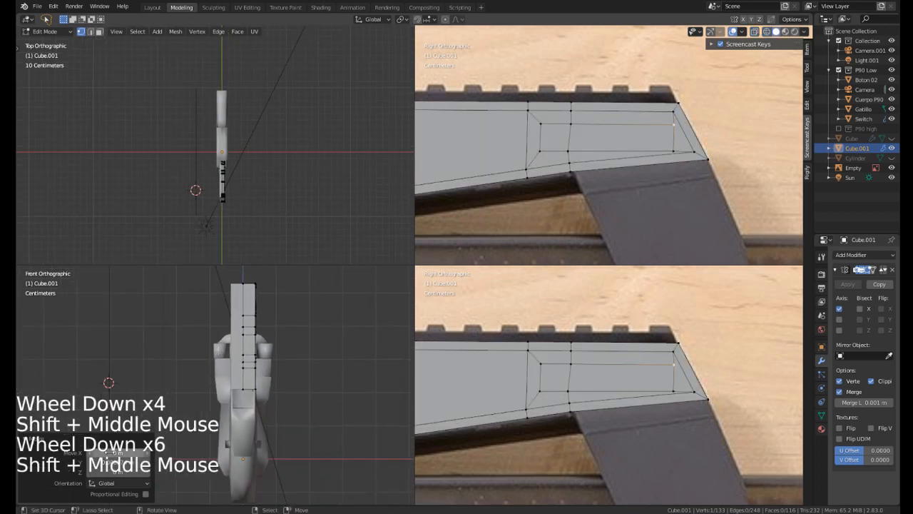
pyautogui.click(41, 441)
pyautogui.keyDown('shift'); pyautogui.moveTo(293, 378); pyautogui.dragTo(271, 353, button='middle'); pyautogui.keyUp('shift')
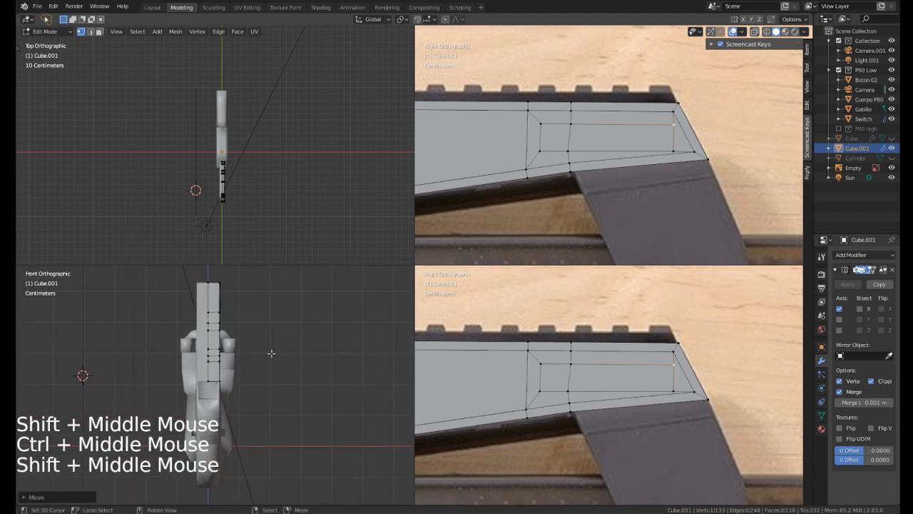
pyautogui.scroll(1, 263, 235)
pyautogui.keyDown('shift'); pyautogui.moveTo(256, 175); pyautogui.dragTo(236, 192, button='middle'); pyautogui.keyUp('shift')
pyautogui.scroll(1, 234, 173)
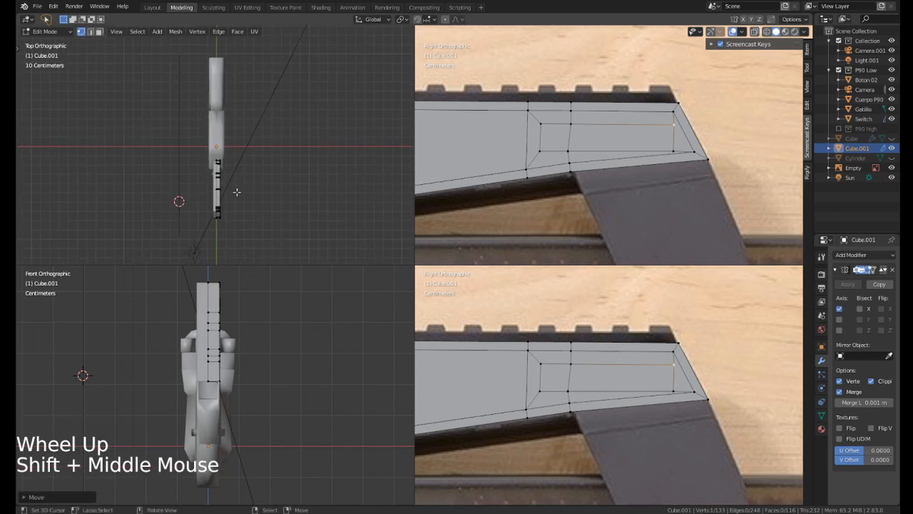
pyautogui.hotkey('ctrl', 'alt', 'q')
pyautogui.scroll(-4, 326, 189)
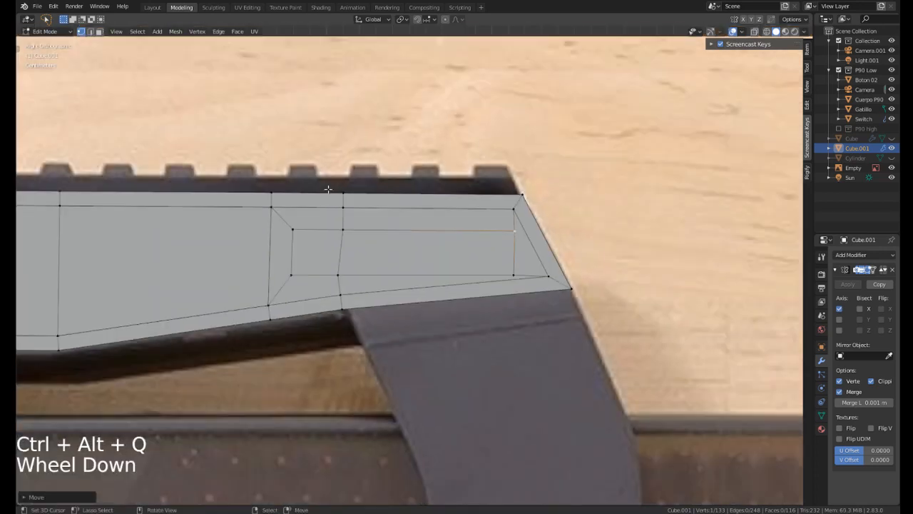
pyautogui.keyDown('shift'); pyautogui.moveTo(359, 229); pyautogui.dragTo(365, 151, button='middle'); pyautogui.keyUp('shift')
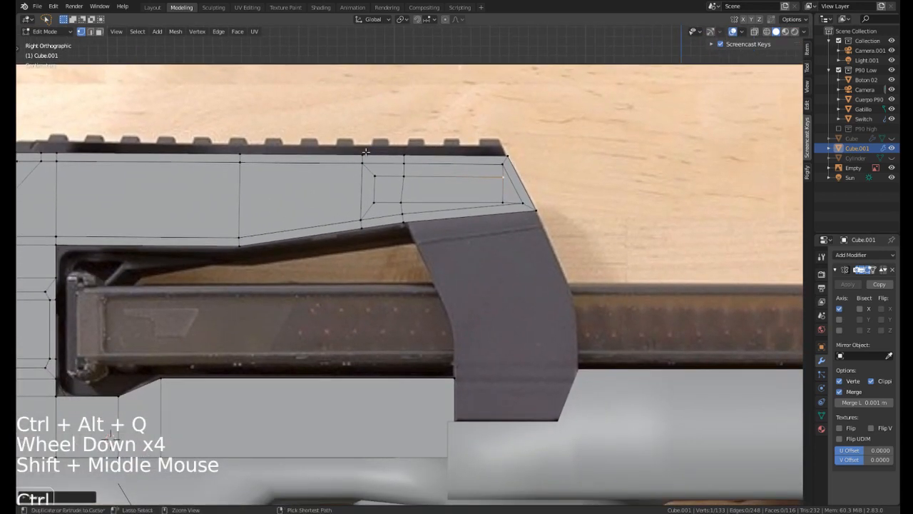
pyautogui.hotkey('ctrl', 'alt', 'q')
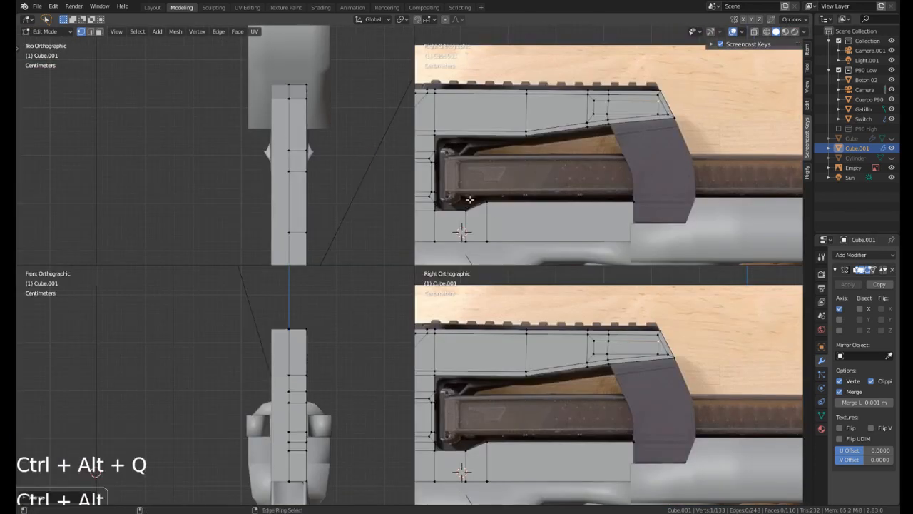
pyautogui.hotkey('ctrl', 'alt', 'q')
# In wireframe, move the inset's lower middle vertex along Y to line up under the vertex above it.
pyautogui.moveTo(347, 258)
pyautogui.keyDown('shift'); pyautogui.mouseDown(button='middle')
pyautogui.moveTo(347, 192)
pyautogui.moveTo(349, 236)
pyautogui.mouseUp(button='middle'); pyautogui.keyUp('shift')
pyautogui.scroll(2, 349, 235)
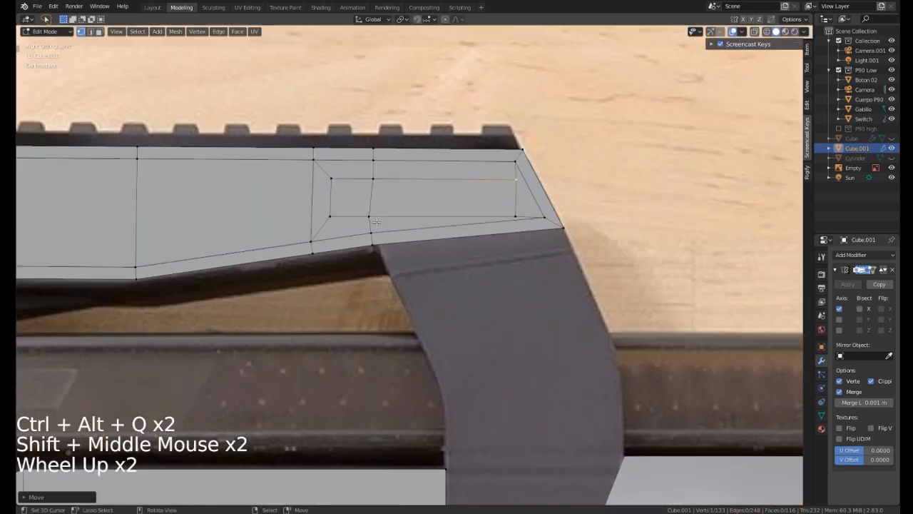
pyautogui.press('z')
pyautogui.scroll(2, 351, 167)
pyautogui.keyDown('shift'); pyautogui.moveTo(351, 166); pyautogui.dragTo(368, 222, button='middle'); pyautogui.keyUp('shift')
pyautogui.rightClick(352, 261)
pyautogui.keyDown('shift'); pyautogui.click(351, 261); pyautogui.keyUp('shift')
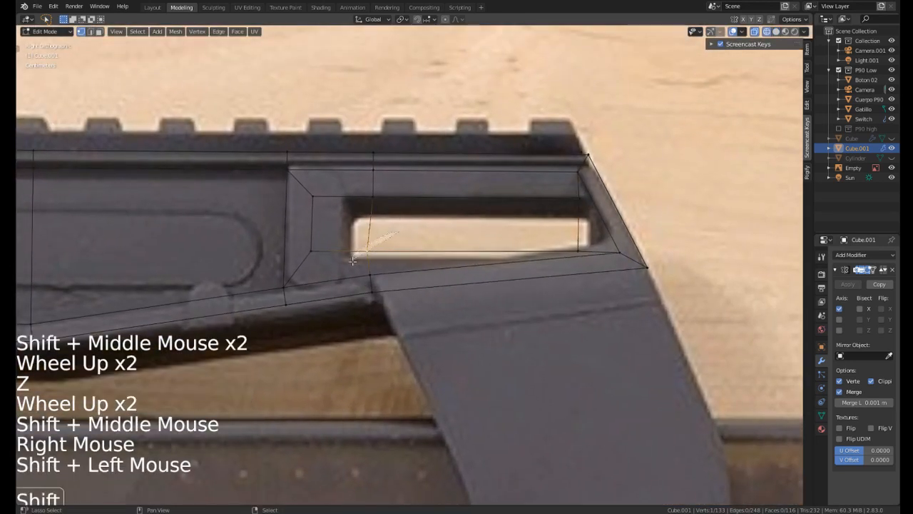
pyautogui.press('g')
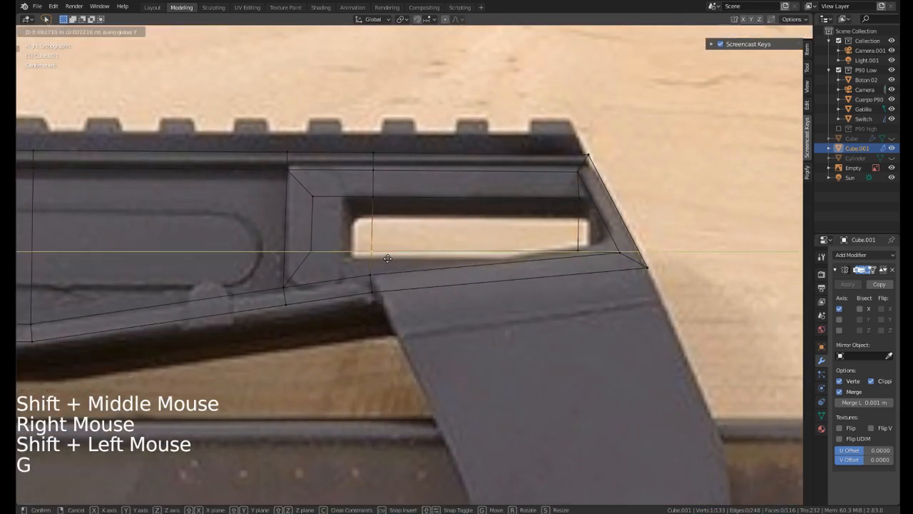
pyautogui.click(386, 258)
# Select the inset's two front vertices and move them along Y to the front edge of the reference's slot opening.
pyautogui.rightClick(314, 199)
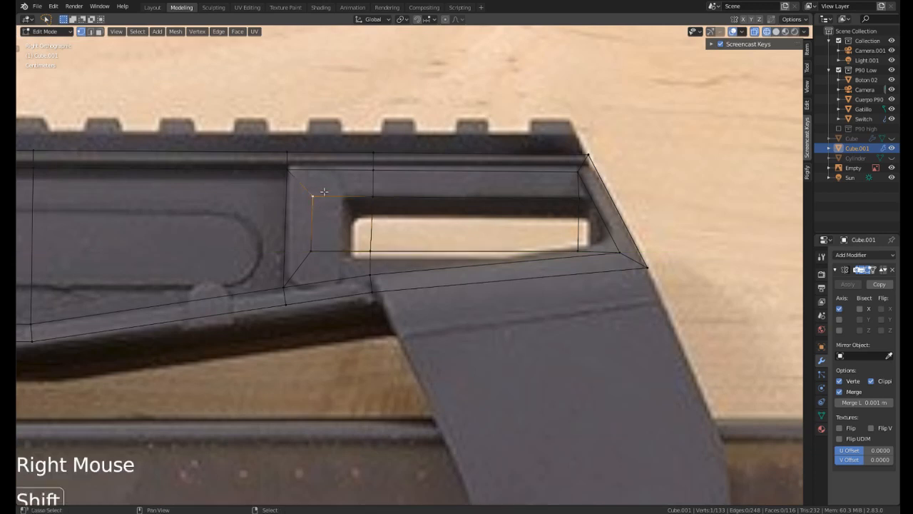
pyautogui.moveTo(323, 191)
pyautogui.keyDown('shift'); pyautogui.mouseDown()
pyautogui.moveTo(327, 277)
pyautogui.moveTo(331, 266)
pyautogui.mouseUp(); pyautogui.keyUp('shift')
pyautogui.press('g')
pyautogui.press('x')
pyautogui.rightClick(367, 249)
pyautogui.press('g')
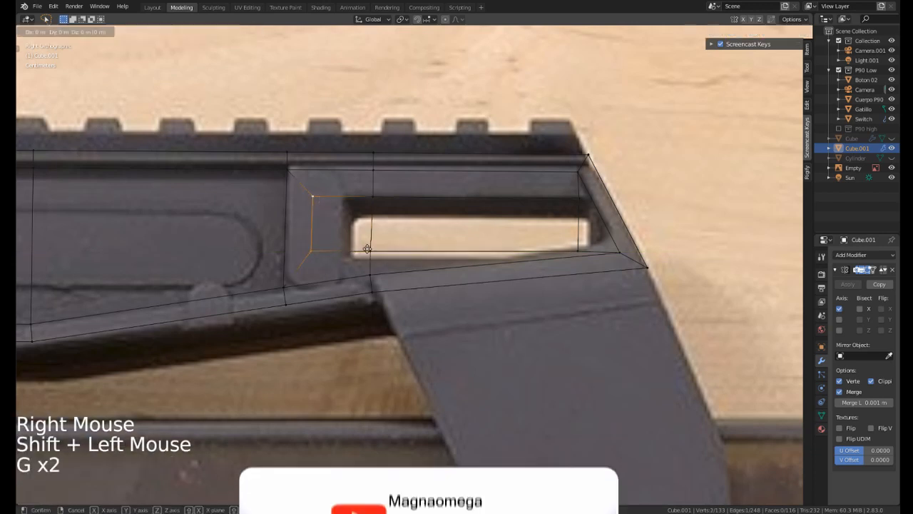
pyautogui.press('y')
pyautogui.click(397, 251)
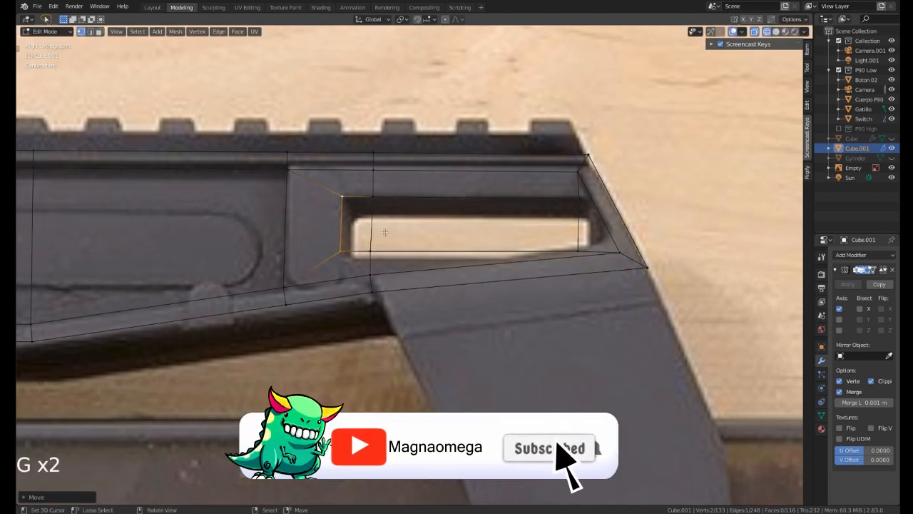
# In solid shading, select the two slot faces and extrude them inward along X to the mirror plane.
pyautogui.moveTo(397, 251)
pyautogui.mouseDown(button='middle')
pyautogui.moveTo(439, 204)
pyautogui.moveTo(296, 219)
pyautogui.mouseUp(button='middle')
pyautogui.scroll(-2, 440, 204)
pyautogui.press('z')
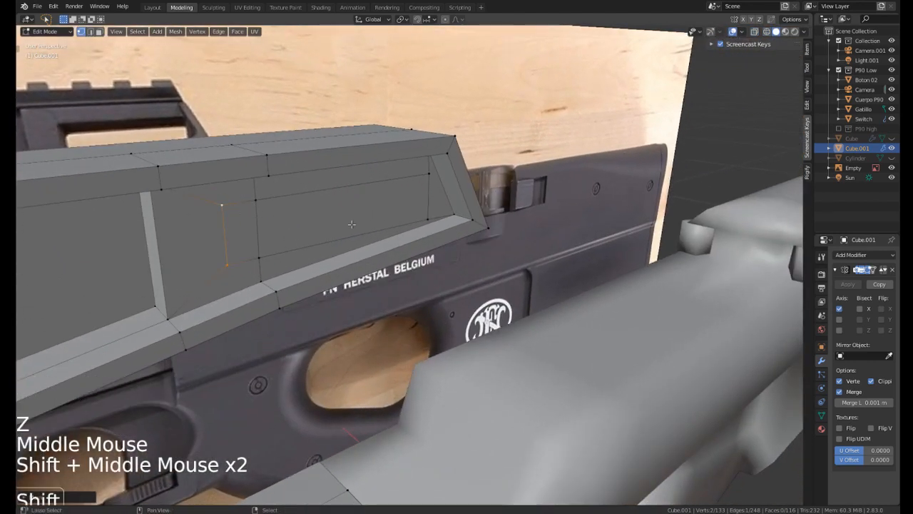
pyautogui.keyDown('shift'); pyautogui.moveTo(228, 236); pyautogui.dragTo(457, 218, button='middle'); pyautogui.keyUp('shift')
pyautogui.press('2')
pyautogui.rightClick(421, 224)
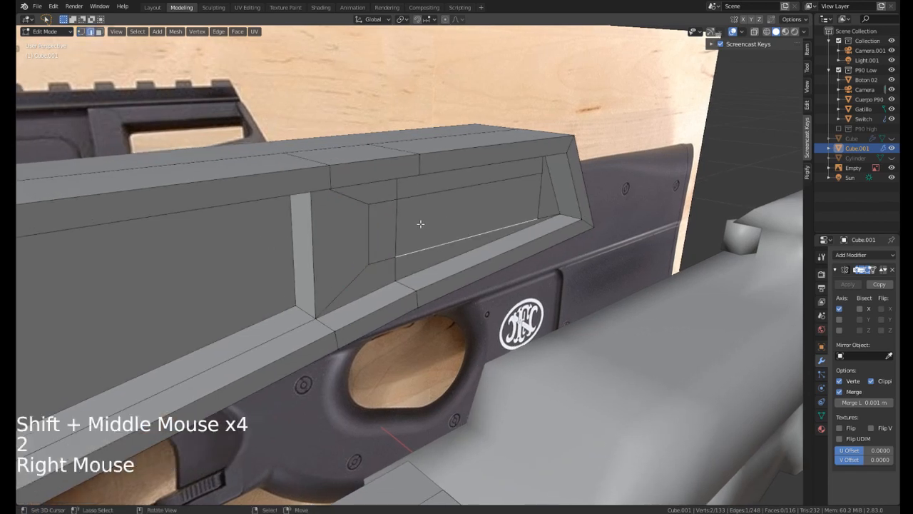
pyautogui.press('3')
pyautogui.rightClick(456, 214)
pyautogui.keyDown('shift'); pyautogui.rightClick(382, 232); pyautogui.keyUp('shift')
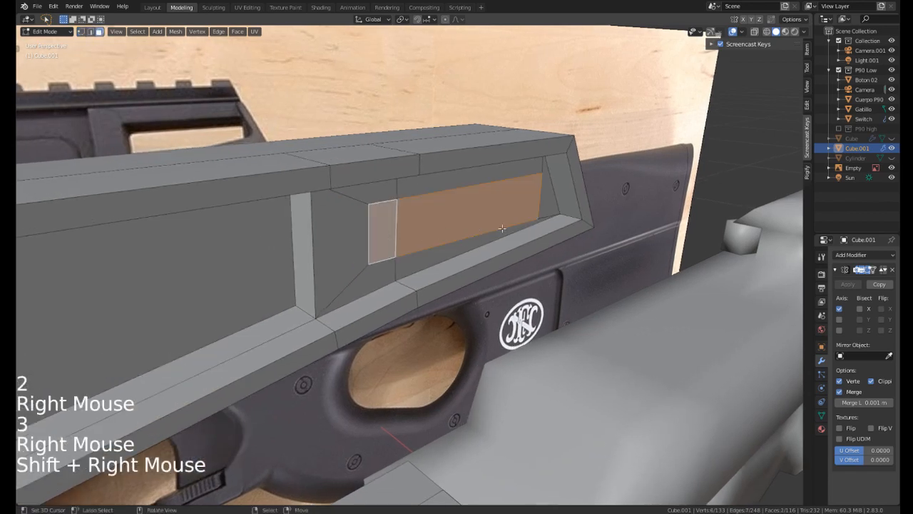
pyautogui.press('e')
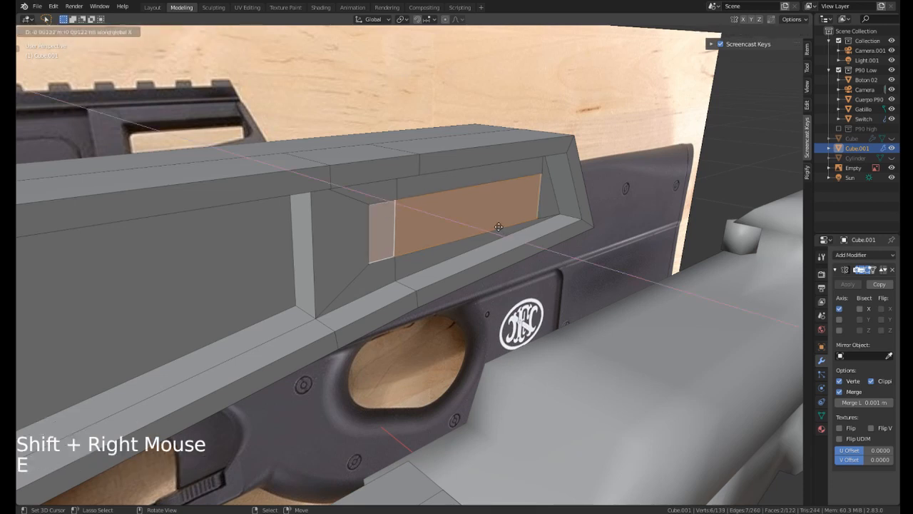
pyautogui.click(410, 214)
# Delete the two extruded inner faces to open the slot through the body.
pyautogui.moveTo(410, 214); pyautogui.dragTo(692, 246, button='middle')
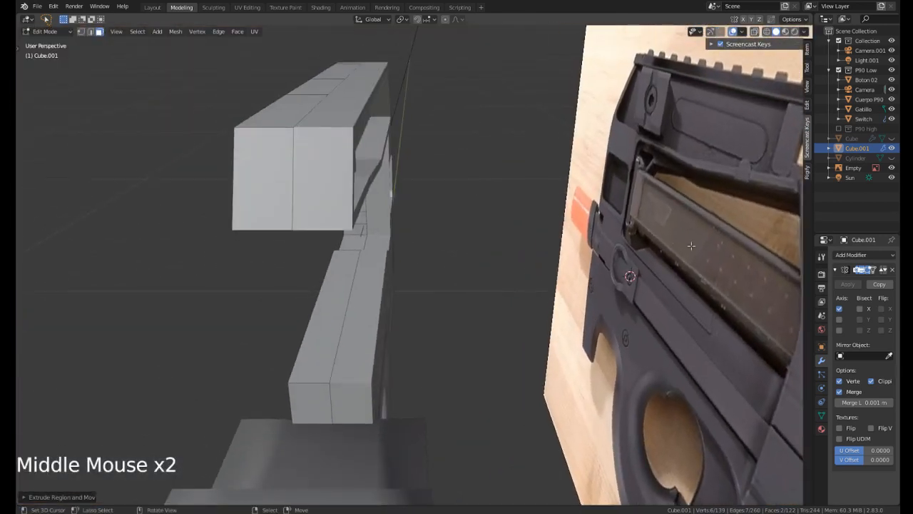
pyautogui.moveTo(803, 230); pyautogui.dragTo(315, 218, button='middle')
pyautogui.press('x')
pyautogui.click(421, 216)
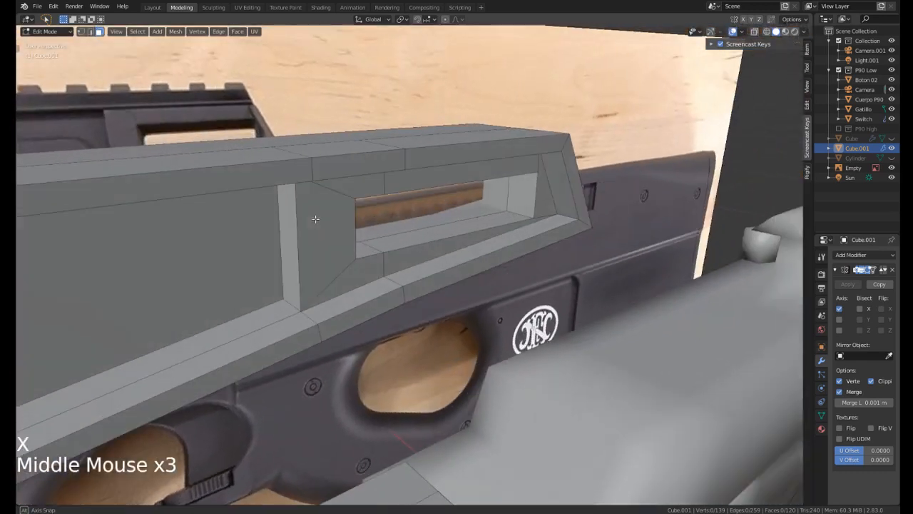
# Inspect the opened slot, then leave Edit Mode and compare the whole gun with the reference in right view.
pyautogui.moveTo(508, 222); pyautogui.dragTo(339, 214, button='middle')
pyautogui.scroll(-2, 428, 228)
pyautogui.scroll(-1, 335, 205)
pyautogui.press('Tab')
pyautogui.scroll(-4, 325, 223)
pyautogui.scroll(-2, 332, 218)
pyautogui.scroll(-1, 339, 214)
pyautogui.press('KP_3')
pyautogui.scroll(1, 339, 214)
# Select the main body and examine the reference's slot near the stock's lower rear corner in wireframe right view.
pyautogui.rightClick(540, 295)
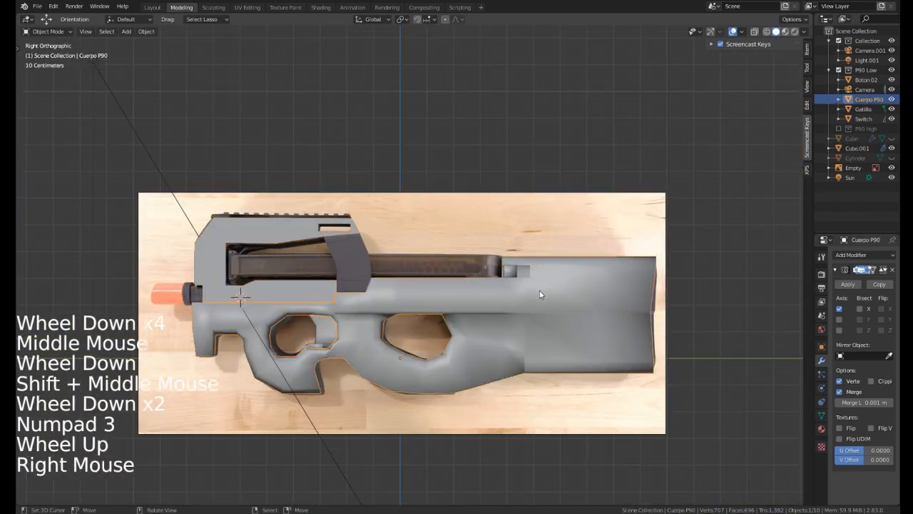
pyautogui.keyDown('shift'); pyautogui.moveTo(540, 295); pyautogui.dragTo(424, 272, button='middle'); pyautogui.keyUp('shift')
pyautogui.press('z')
pyautogui.keyDown('shift'); pyautogui.moveTo(344, 273); pyautogui.dragTo(455, 262, button='middle'); pyautogui.keyUp('shift')
pyautogui.scroll(8, 455, 262)
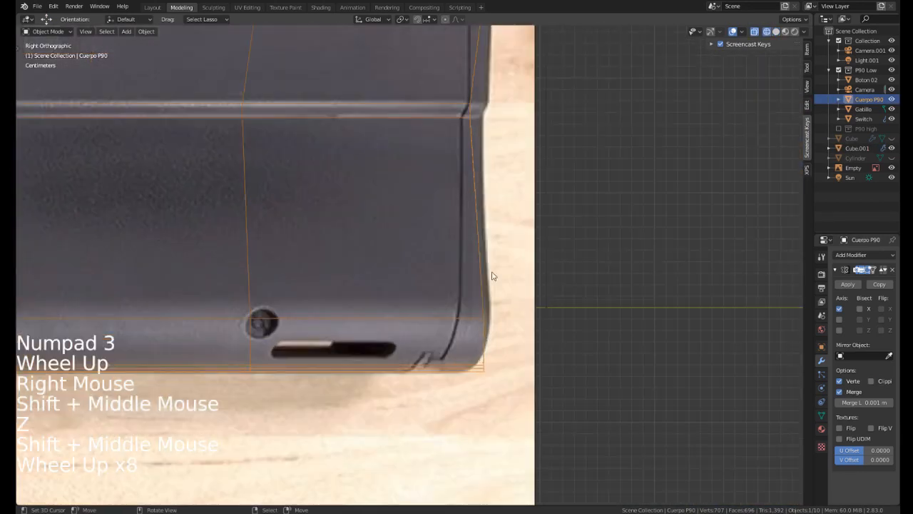
pyautogui.scroll(-2, 359, 299)
pyautogui.keyDown('shift'); pyautogui.moveTo(359, 301); pyautogui.dragTo(399, 357, button='middle'); pyautogui.keyUp('shift')
pyautogui.keyDown('shift'); pyautogui.moveTo(485, 392); pyautogui.dragTo(421, 292, button='middle'); pyautogui.keyUp('shift')
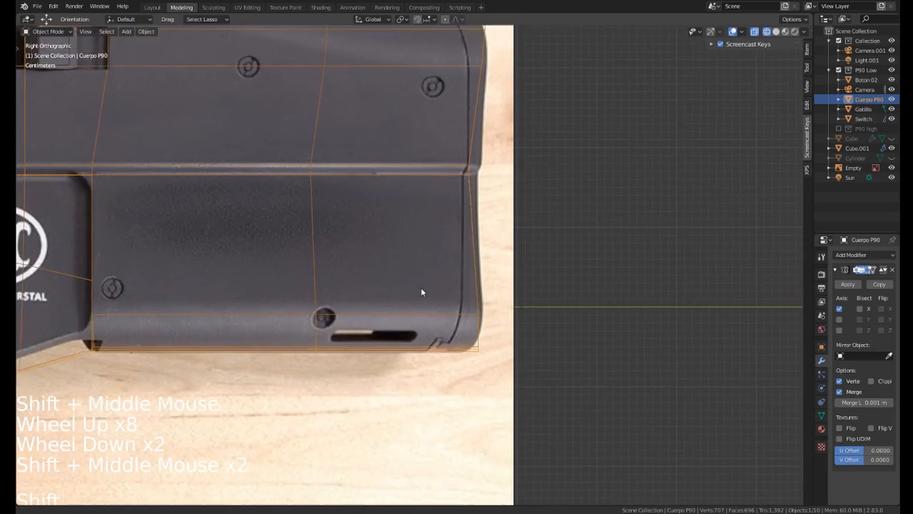
pyautogui.scroll(1, 409, 363)
pyautogui.keyDown('shift'); pyautogui.moveTo(349, 353); pyautogui.dragTo(385, 346, button='middle'); pyautogui.keyUp('shift')
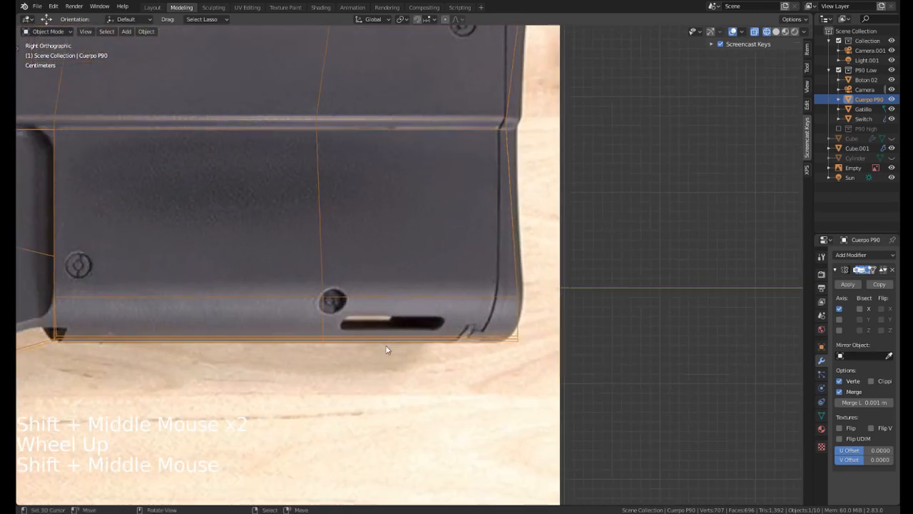
pyautogui.scroll(1, 389, 348)
# In solid shading, enter Edit Mode on the main body and inset the narrow face at the stock's lower rear edge.
pyautogui.press('z')
pyautogui.rightClick(424, 338)
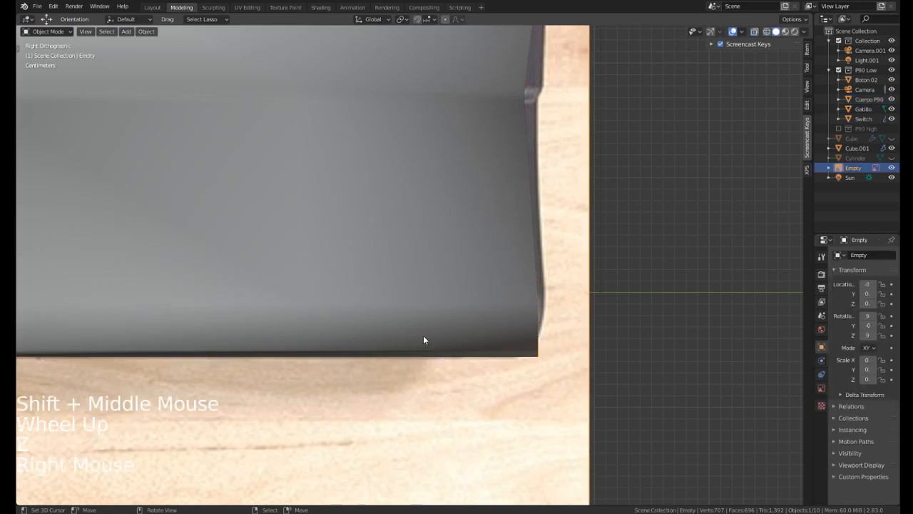
pyautogui.press('Tab')
pyautogui.scroll(-5, 424, 338)
pyautogui.press('Tab')
pyautogui.rightClick(408, 287)
pyautogui.press('Tab')
pyautogui.scroll(3, 410, 287)
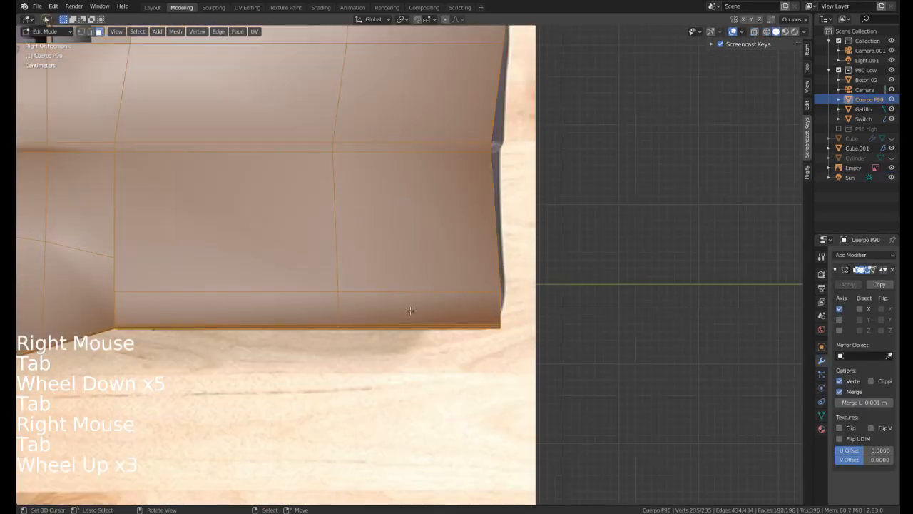
pyautogui.rightClick(419, 308)
pyautogui.scroll(1, 485, 309)
pyautogui.press('i')
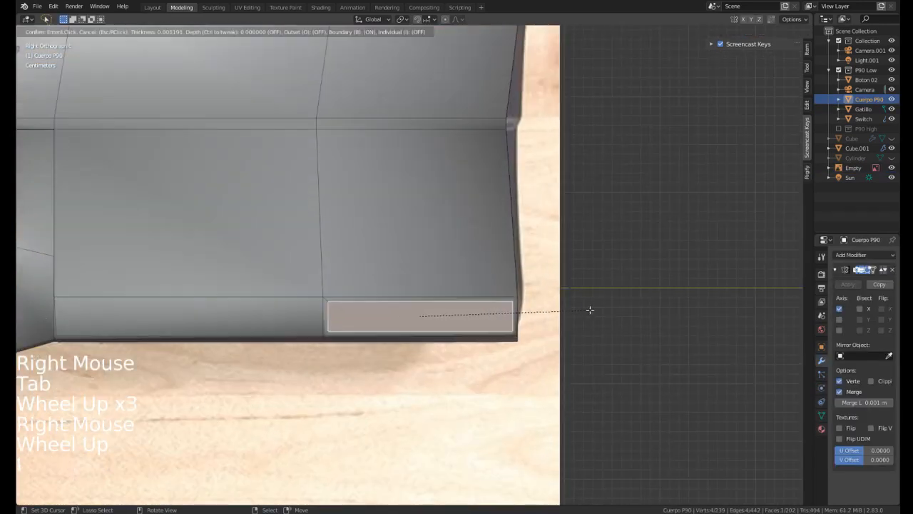
pyautogui.click(584, 311)
# In wireframe right view, move the inset's two rear vertices along Y to the rear end of the reference slot.
pyautogui.moveTo(538, 320); pyautogui.dragTo(454, 330, button='middle')
pyautogui.press('KP_3')
pyautogui.scroll(1, 383, 338)
pyautogui.press('z')
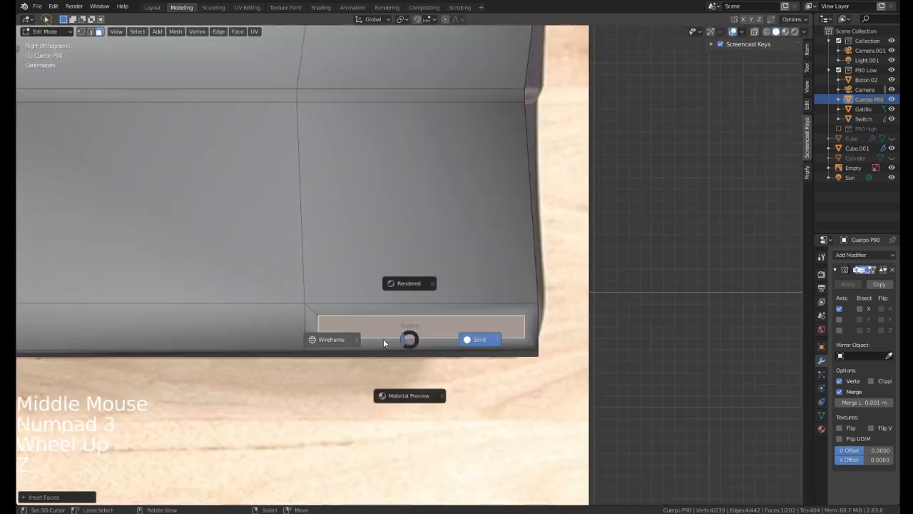
pyautogui.scroll(1, 437, 344)
pyautogui.press('1')
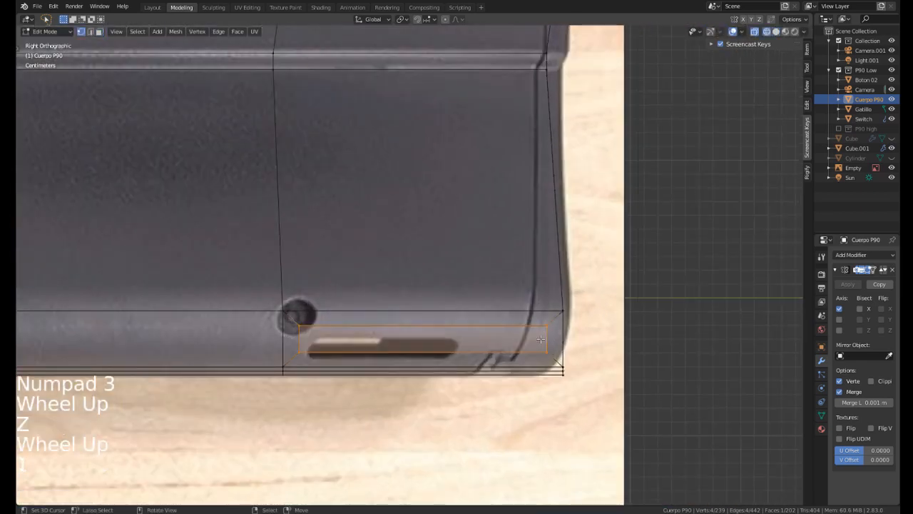
pyautogui.rightClick(547, 325)
pyautogui.keyDown('shift'); pyautogui.rightClick(547, 351); pyautogui.keyUp('shift')
pyautogui.press('g')
pyautogui.press('g')
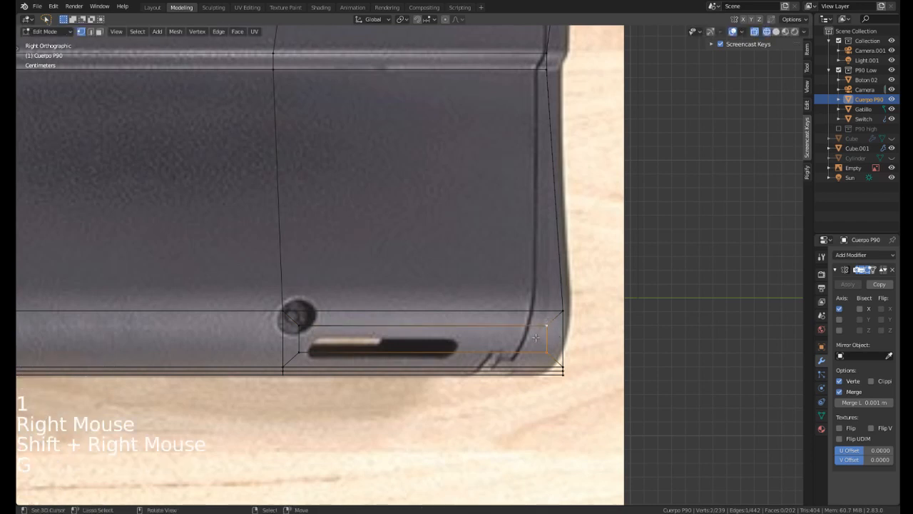
pyautogui.rightClick(447, 351)
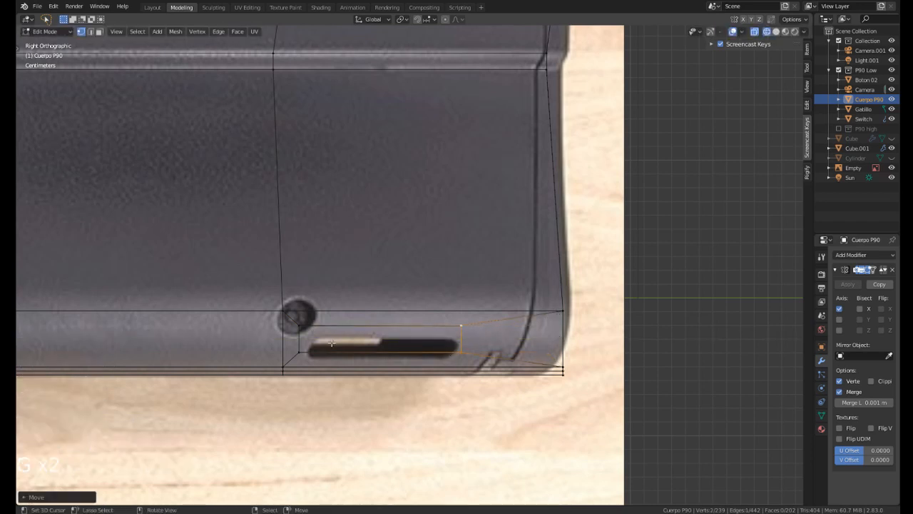
# Move the inset's two front vertices along Y to the front end of the reference slot.
pyautogui.keyDown('shift'); pyautogui.rightClick(306, 325); pyautogui.keyUp('shift')
pyautogui.press('g')
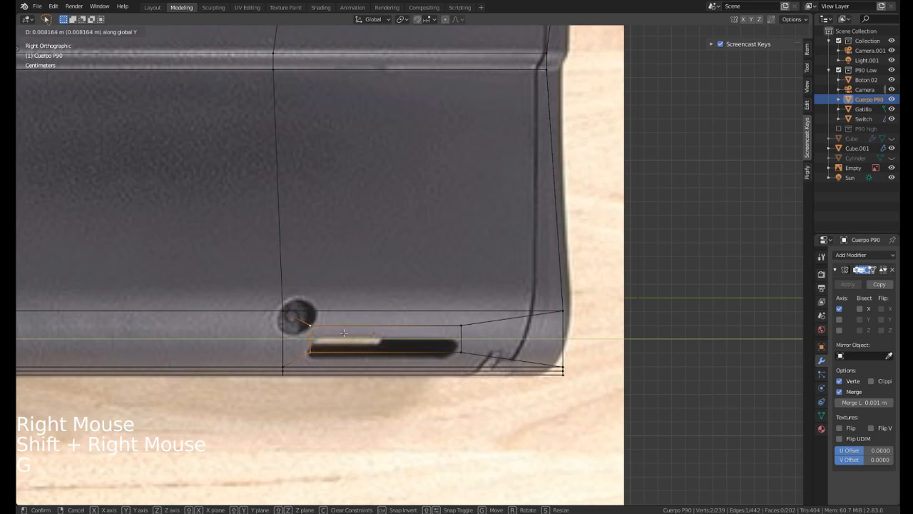
pyautogui.click(343, 333)
# In solid shading, select the slot face on the stock's lower edge and extrude it outward along X.
pyautogui.scroll(-2, 366, 335)
pyautogui.press('3')
pyautogui.rightClick(366, 334)
pyautogui.moveTo(366, 334); pyautogui.dragTo(348, 343, button='middle')
pyautogui.press('z')
pyautogui.moveTo(409, 342); pyautogui.dragTo(379, 316, button='middle')
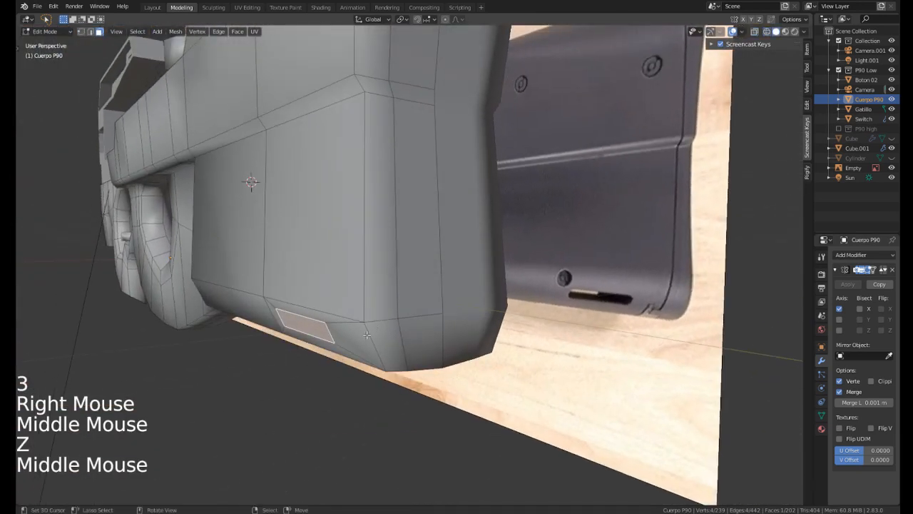
pyautogui.press('e')
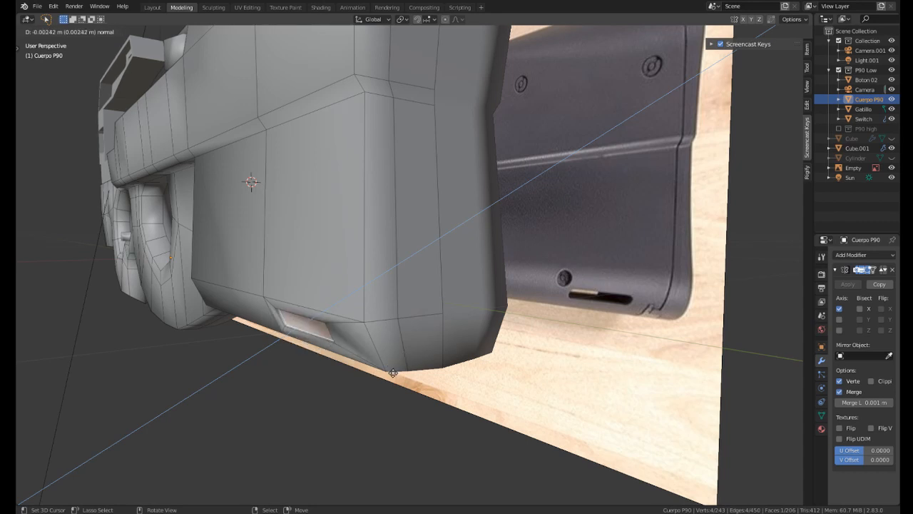
pyautogui.press('x')
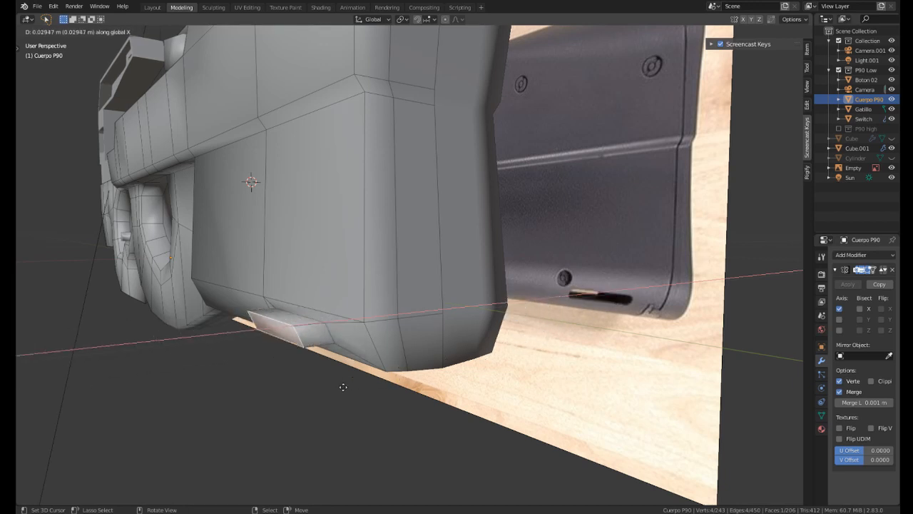
pyautogui.click(341, 384)
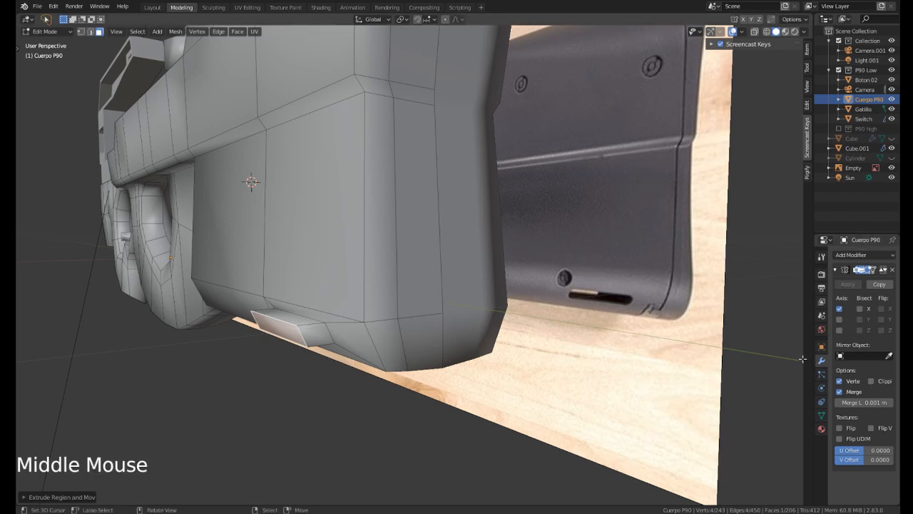
# Enable Clipping on the Mirror modifier and move the extruded slot face inward along X to the mirror plane.
pyautogui.moveTo(831, 346); pyautogui.dragTo(815, 348)
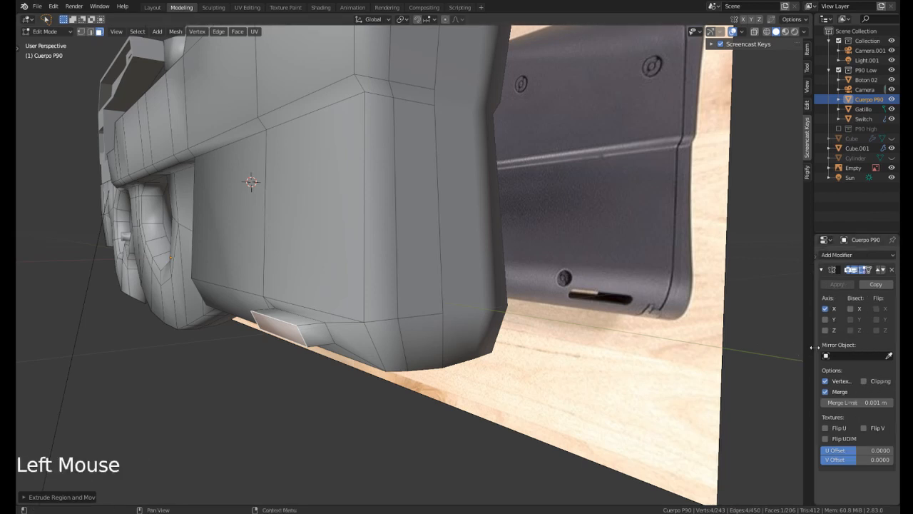
pyautogui.click(864, 381)
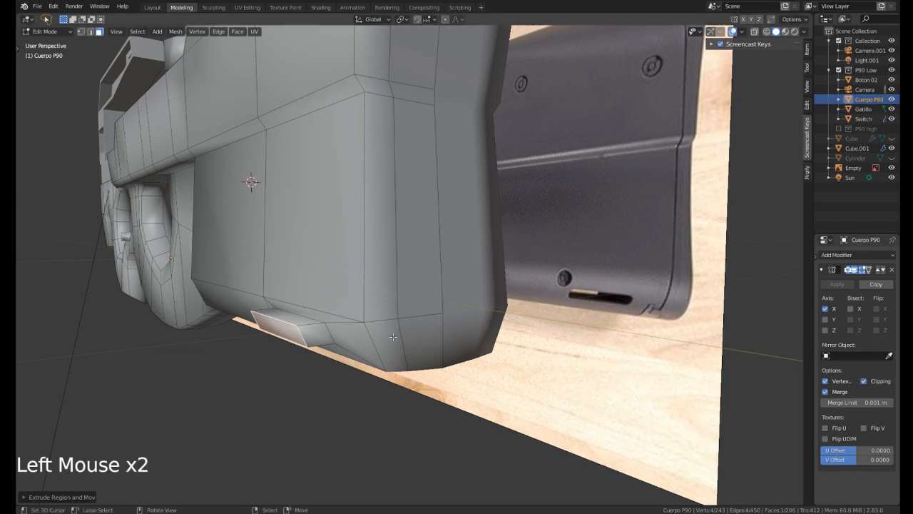
pyautogui.moveTo(393, 336); pyautogui.dragTo(390, 327, button='middle')
pyautogui.press('g')
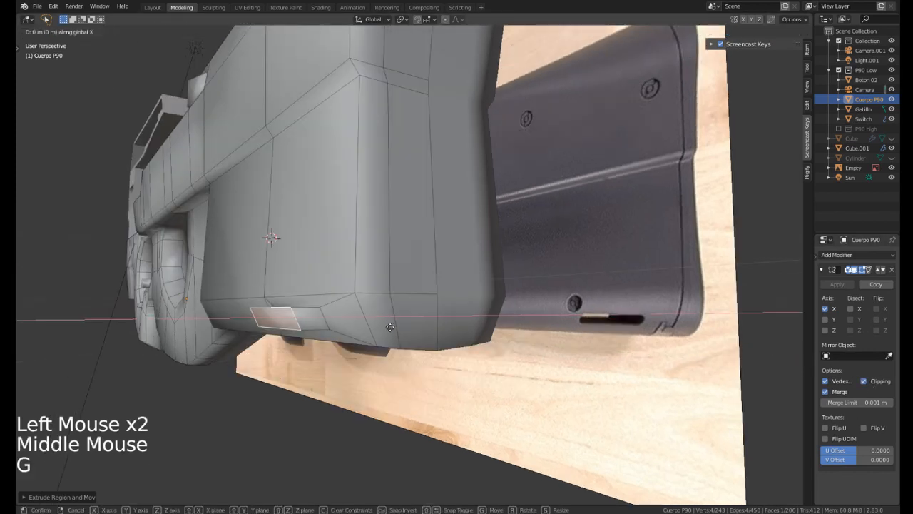
pyautogui.click(497, 328)
# Delete the inner face at the mirror plane to open the lower stock slot through the body.
pyautogui.moveTo(551, 334); pyautogui.dragTo(428, 314, button='middle')
pyautogui.moveTo(492, 315); pyautogui.dragTo(384, 304, button='middle')
pyautogui.press('x')
pyautogui.click(447, 342)
# Examine the reference's protruding detail below the magazine's rear end and the matching area of the main body.
pyautogui.scroll(-5, 341, 335)
pyautogui.scroll(-2, 445, 309)
pyautogui.scroll(2, 384, 304)
pyautogui.scroll(2, 348, 242)
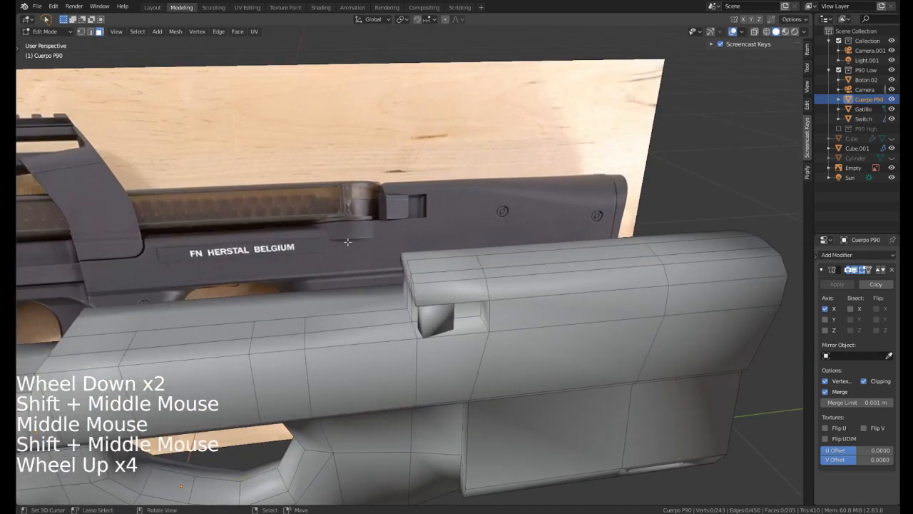
pyautogui.scroll(3, 414, 249)
pyautogui.keyDown('shift'); pyautogui.moveTo(348, 242); pyautogui.dragTo(337, 214, button='middle'); pyautogui.keyUp('shift')
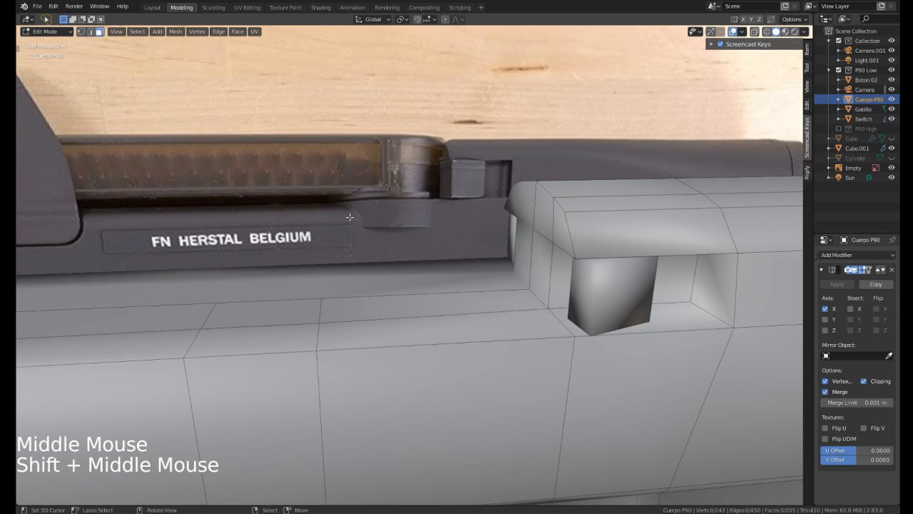
pyautogui.scroll(-3, 349, 216)
pyautogui.moveTo(349, 217); pyautogui.dragTo(407, 223, button='middle')
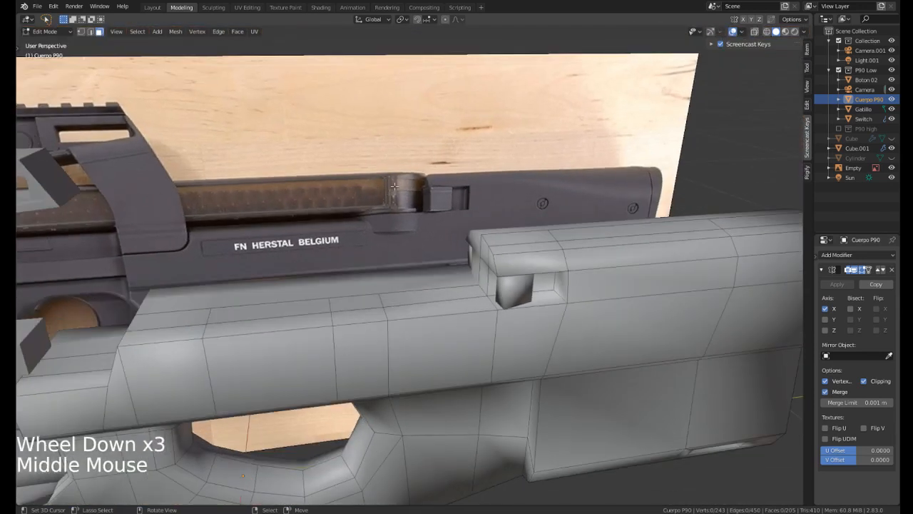
pyautogui.moveTo(393, 187); pyautogui.dragTo(209, 195, button='middle')
pyautogui.moveTo(338, 167); pyautogui.dragTo(414, 256, button='middle')
pyautogui.moveTo(413, 257); pyautogui.dragTo(335, 288, button='middle')
# Select the side face and the two bevel faces above it, just ahead of the stock's notch, and inset them together.
pyautogui.rightClick(412, 321)
pyautogui.keyDown('shift'); pyautogui.rightClick(420, 287); pyautogui.keyUp('shift')
pyautogui.keyDown('shift'); pyautogui.rightClick(412, 321); pyautogui.keyUp('shift')
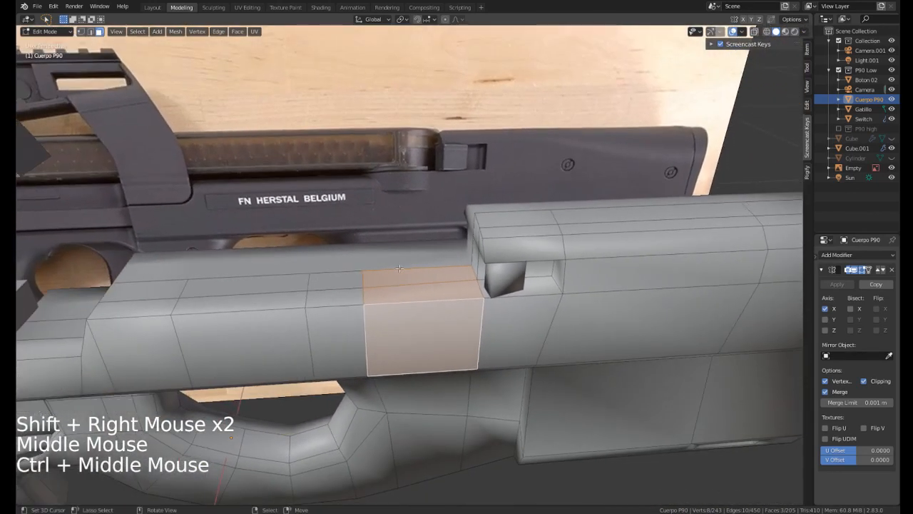
pyautogui.moveTo(399, 268); pyautogui.dragTo(479, 286, button='middle')
pyautogui.keyDown('ctrl'); pyautogui.moveTo(479, 287); pyautogui.dragTo(535, 286, button='middle'); pyautogui.keyUp('ctrl')
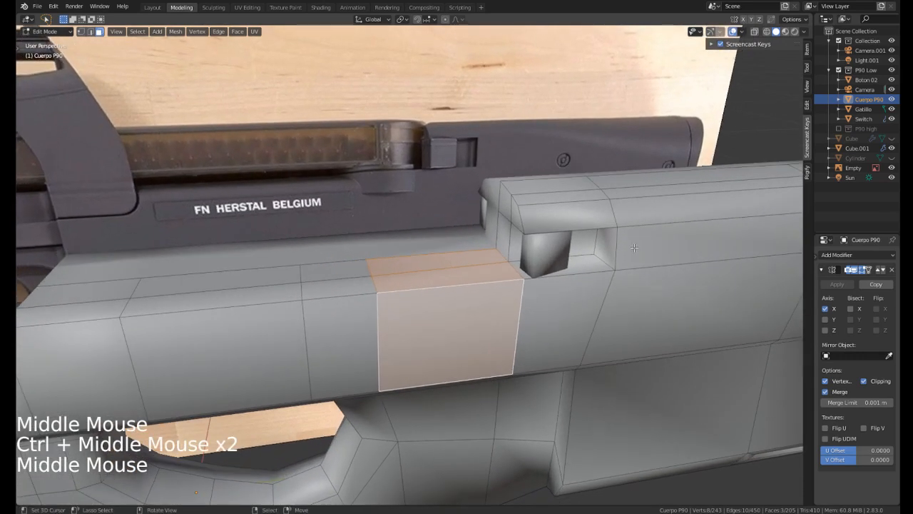
pyautogui.press('i')
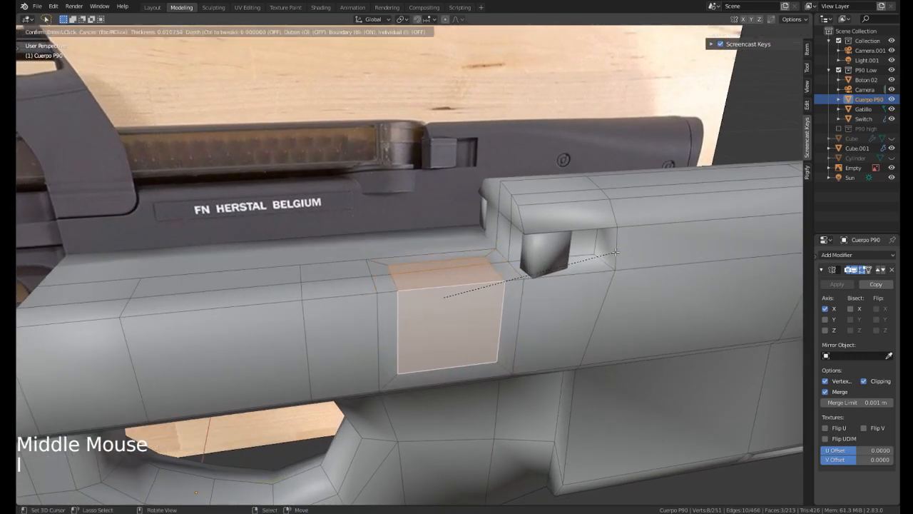
pyautogui.click(615, 251)
# Slide the inset's lower edge up until only a shallow strip remains on the body's side.
pyautogui.moveTo(614, 252); pyautogui.dragTo(416, 344, button='middle')
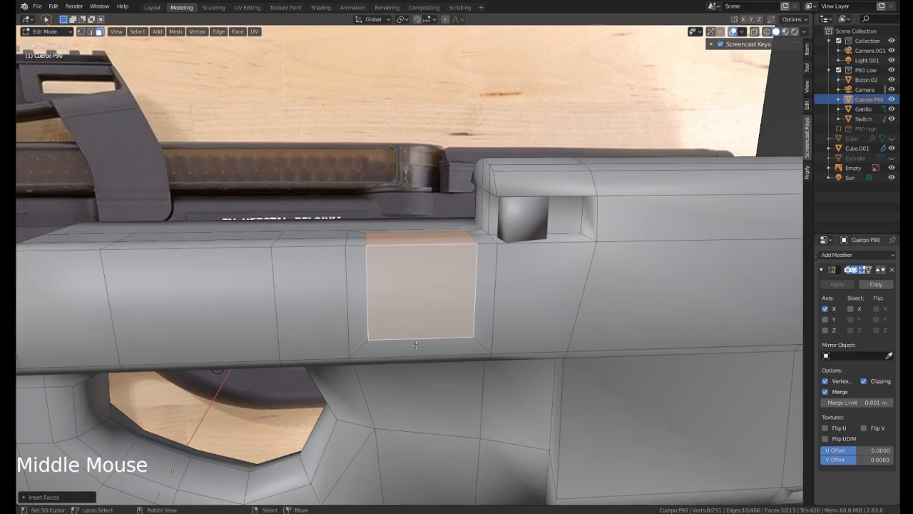
pyautogui.press('2')
pyautogui.rightClick(415, 342)
pyautogui.press('g')
pyautogui.press('g')
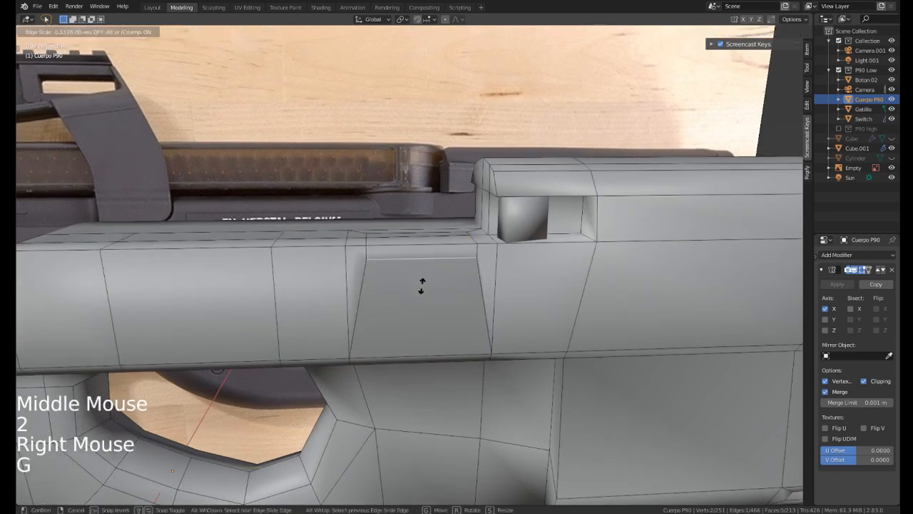
pyautogui.click(423, 297)
# Compare the inset strip with the reference's protruding detail from an angle and in right view.
pyautogui.moveTo(423, 298); pyautogui.dragTo(492, 356, button='middle')
pyautogui.keyDown('ctrl'); pyautogui.moveTo(492, 357); pyautogui.dragTo(494, 338, button='middle'); pyautogui.keyUp('ctrl')
pyautogui.keyDown('shift'); pyautogui.moveTo(493, 338); pyautogui.dragTo(442, 249, button='middle'); pyautogui.keyUp('shift')
pyautogui.rightClick(451, 289)
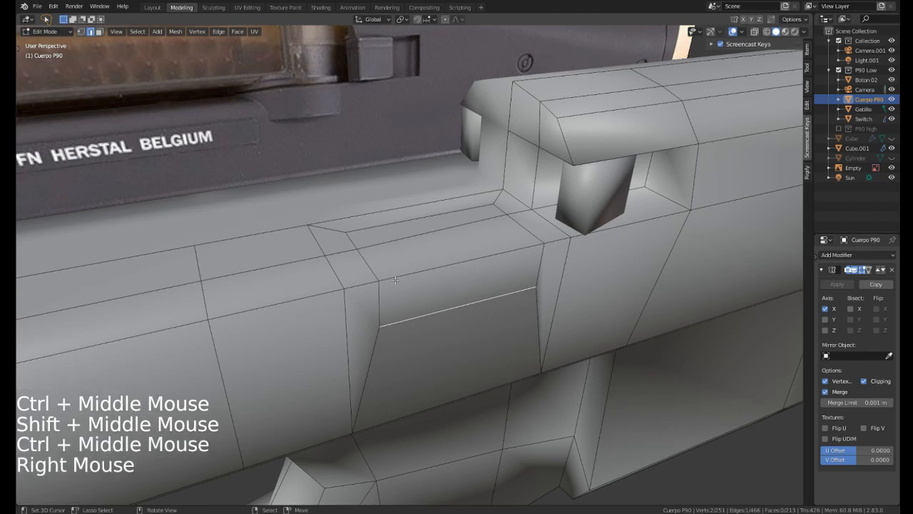
pyautogui.rightClick(395, 280)
pyautogui.moveTo(396, 280); pyautogui.dragTo(371, 242, button='middle')
pyautogui.scroll(-2, 364, 228)
pyautogui.press('KP_3')
pyautogui.scroll(2, 361, 221)
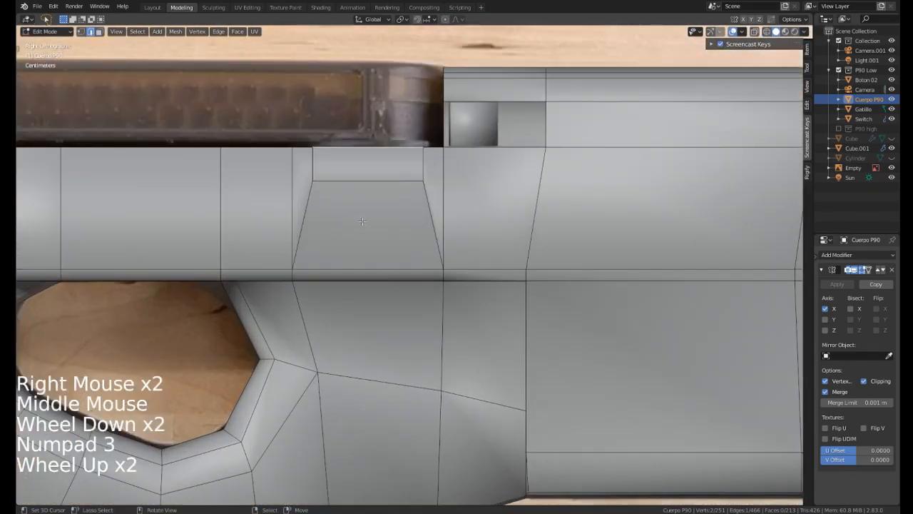
pyautogui.press('z')
pyautogui.scroll(1, 349, 214)
pyautogui.moveTo(349, 214)
pyautogui.keyDown('shift'); pyautogui.mouseDown(button='middle')
pyautogui.moveTo(369, 179)
pyautogui.moveTo(407, 250)
pyautogui.moveTo(399, 282)
pyautogui.moveTo(376, 277)
pyautogui.mouseUp(button='middle'); pyautogui.keyUp('shift')
pyautogui.press('z')
pyautogui.scroll(-1, 408, 250)
pyautogui.rightClick(397, 280)
pyautogui.rightClick(414, 286)
# Select the inset strip's side face, extrude it outward and shorten the new face along Y.
pyautogui.press('3')
pyautogui.rightClick(376, 276)
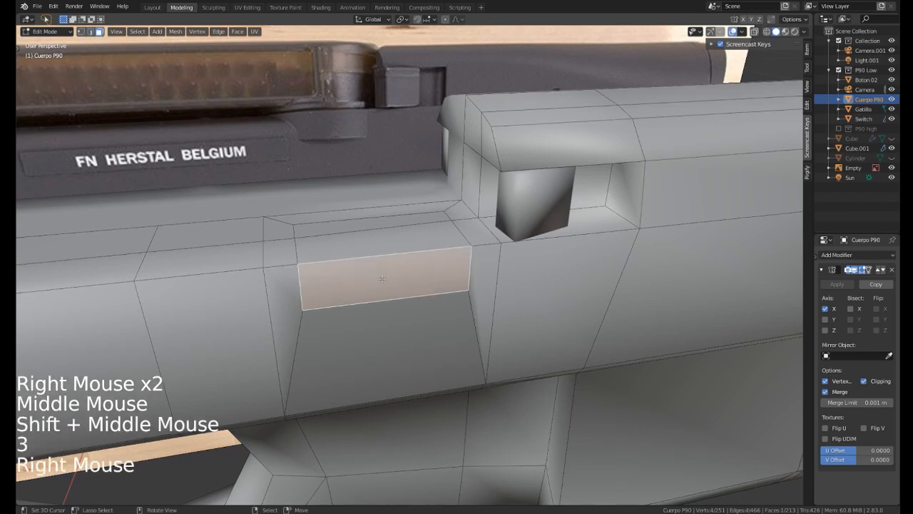
pyautogui.moveTo(376, 277); pyautogui.dragTo(507, 304, button='middle')
pyautogui.press('e')
pyautogui.click(443, 309)
pyautogui.press('s')
pyautogui.click(508, 311)
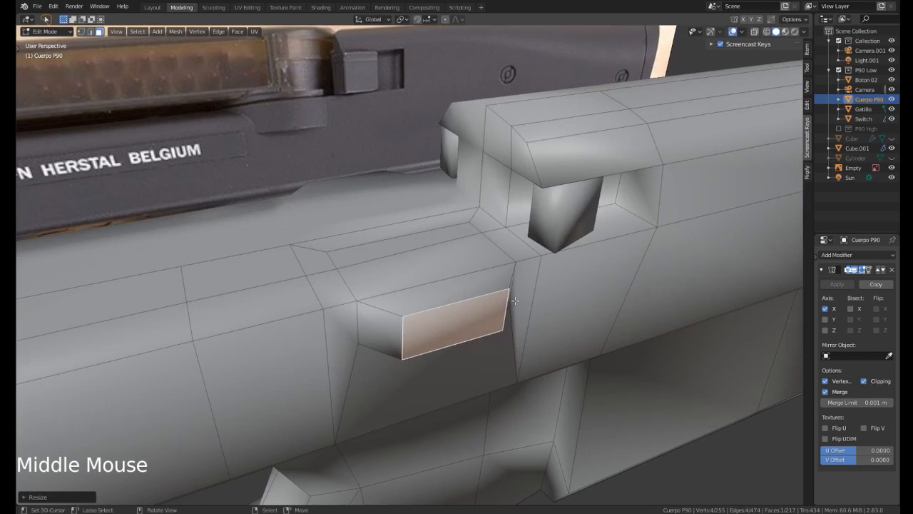
# Extrude the protruding face outward once more and scale it to about 0.5 along Y.
pyautogui.press('e')
pyautogui.click(523, 308)
pyautogui.press('s')
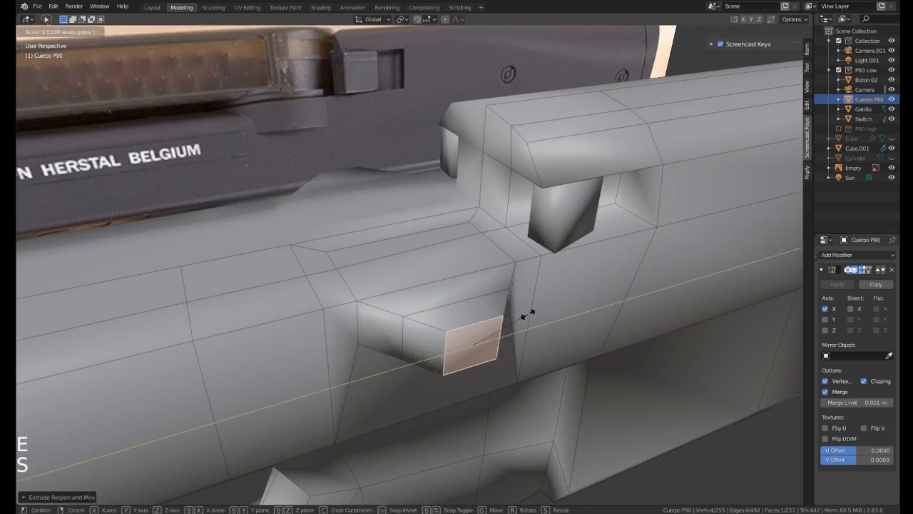
pyautogui.click(482, 324)
# Scale the protrusion's middle edge loop to about 1.28 along Y and move it about 0.006 m inward along X.
pyautogui.moveTo(482, 324); pyautogui.dragTo(402, 321, button='middle')
pyautogui.press('2')
pyautogui.rightClick(399, 338)
pyautogui.rightClick(400, 338)
pyautogui.keyDown('alt'); pyautogui.keyDown('shift'); pyautogui.rightClick(400, 338); pyautogui.keyUp('shift'); pyautogui.keyUp('alt')
pyautogui.keyDown('alt'); pyautogui.keyDown('shift'); pyautogui.rightClick(399, 338); pyautogui.keyUp('shift'); pyautogui.keyUp('alt')
pyautogui.keyDown('alt'); pyautogui.keyDown('shift'); pyautogui.rightClick(400, 338); pyautogui.keyUp('shift'); pyautogui.keyUp('alt')
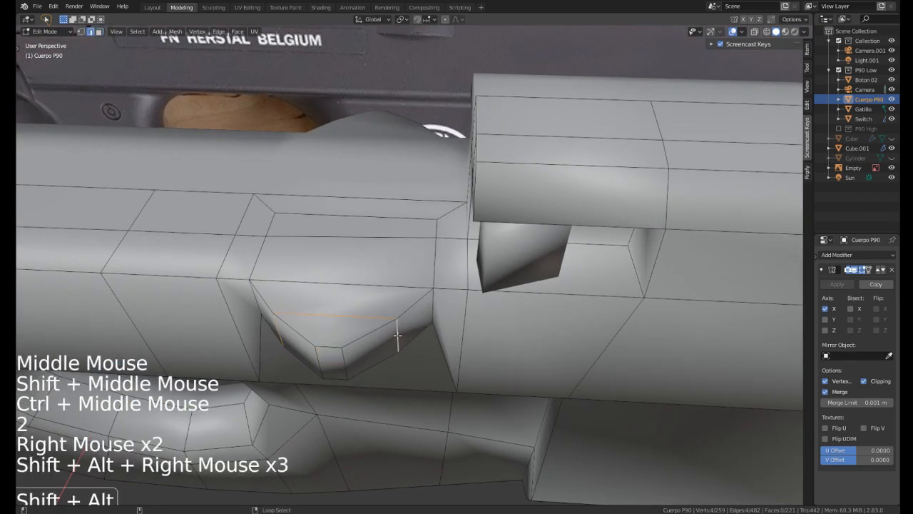
pyautogui.press('s')
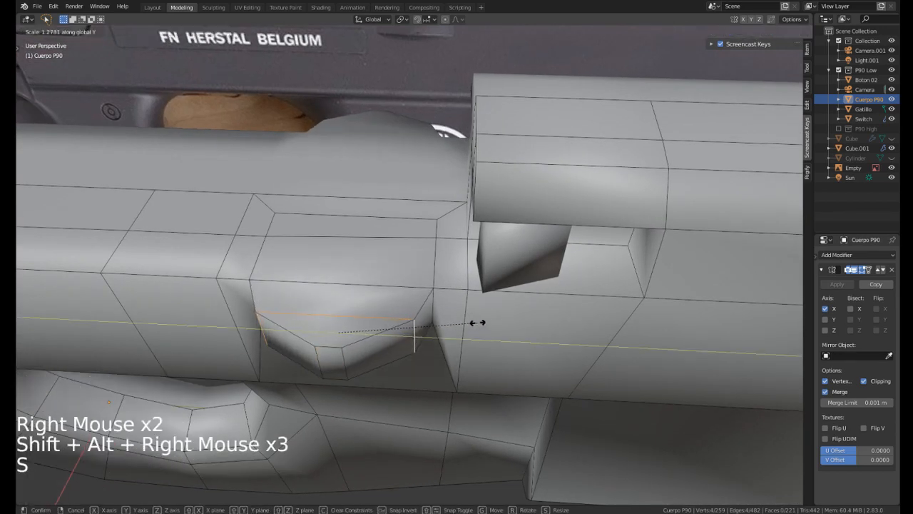
pyautogui.click(477, 323)
pyautogui.press('g')
pyautogui.press('x')
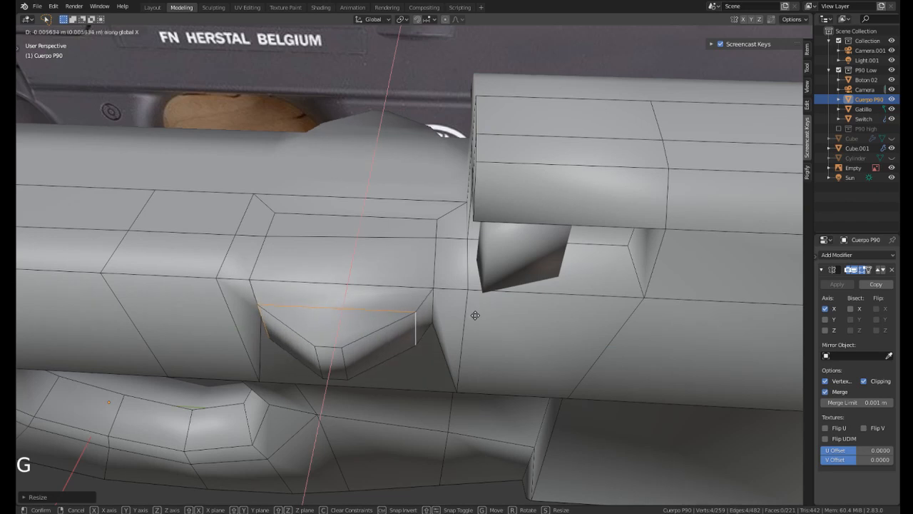
pyautogui.click(475, 315)
# Move the two short edges at the protrusion's outer tip along X.
pyautogui.moveTo(318, 359); pyautogui.dragTo(335, 349, button='middle')
pyautogui.press('g')
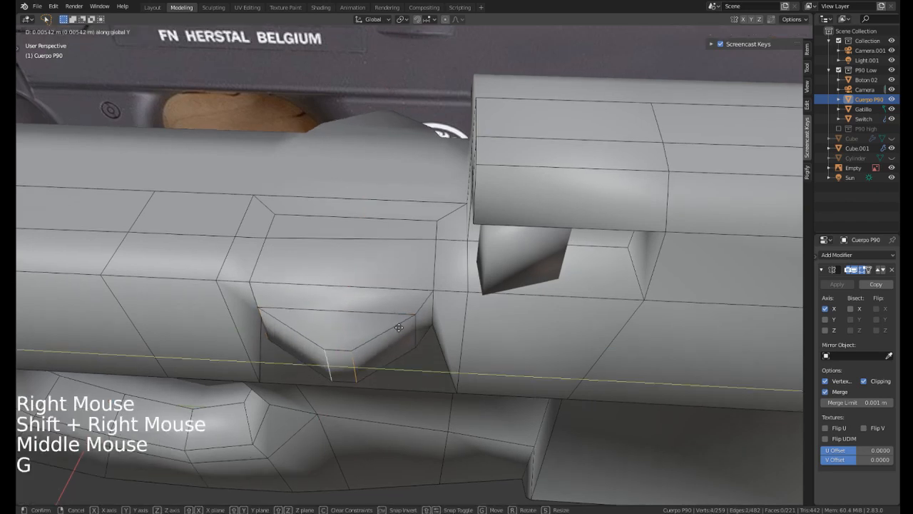
pyautogui.press('x')
pyautogui.click(401, 323)
# Select the surplus edge loop across the side protrusion and remove it from the mesh.
pyautogui.moveTo(401, 322); pyautogui.dragTo(410, 300, button='middle')
pyautogui.moveTo(410, 300); pyautogui.dragTo(383, 96, button='middle')
pyautogui.scroll(1, 362, 279)
pyautogui.scroll(-2, 362, 279)
pyautogui.moveTo(361, 266); pyautogui.dragTo(360, 320, button='middle')
pyautogui.scroll(1, 385, 241)
pyautogui.rightClick(368, 303)
pyautogui.keyDown('alt'); pyautogui.keyDown('shift'); pyautogui.rightClick(370, 299); pyautogui.keyUp('shift'); pyautogui.keyUp('alt')
pyautogui.keyDown('alt'); pyautogui.keyDown('shift'); pyautogui.rightClick(371, 297); pyautogui.keyUp('shift'); pyautogui.keyUp('alt')
pyautogui.keyDown('alt'); pyautogui.keyDown('shift'); pyautogui.rightClick(373, 295); pyautogui.keyUp('shift'); pyautogui.keyUp('alt')
pyautogui.rightClick(358, 323)
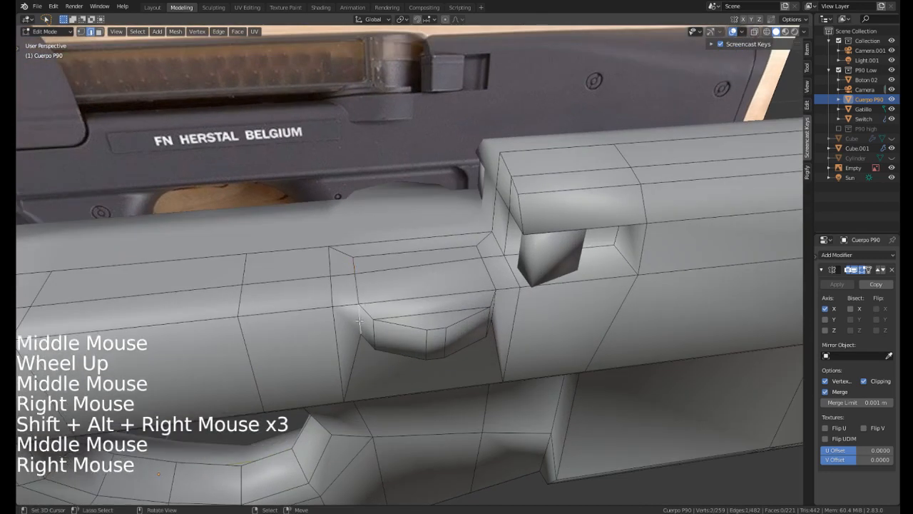
pyautogui.moveTo(494, 305); pyautogui.dragTo(437, 287, button='middle')
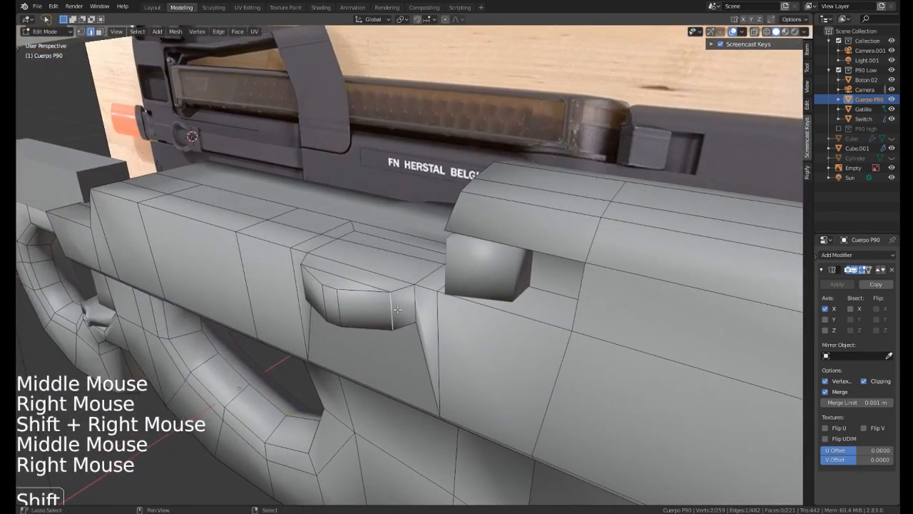
pyautogui.press('x')
pyautogui.click(360, 401)
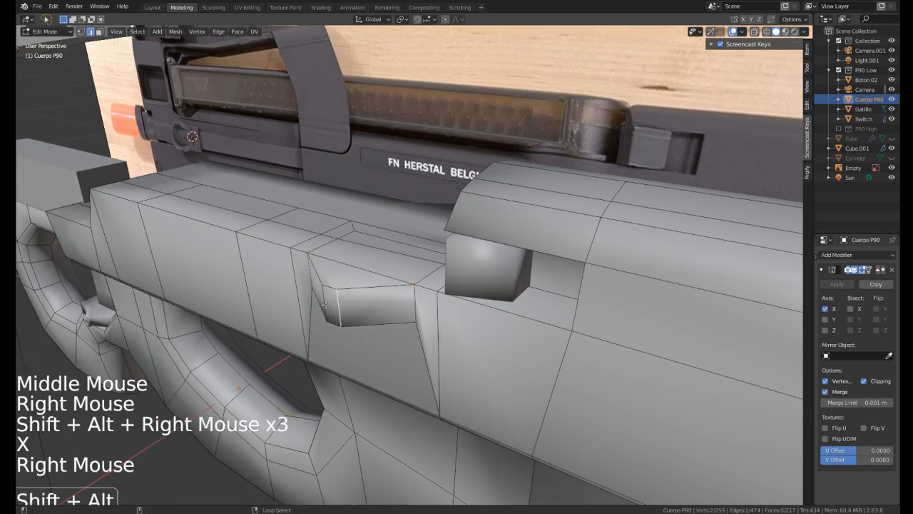
# Slide the protrusion's remaining edges along their neighbouring faces to refine its outline.
pyautogui.keyDown('alt'); pyautogui.keyDown('shift'); pyautogui.rightClick(325, 305); pyautogui.keyUp('shift'); pyautogui.keyUp('alt')
pyautogui.moveTo(325, 305); pyautogui.dragTo(335, 275, button='middle')
pyautogui.rightClick(333, 308)
pyautogui.press('g')
pyautogui.press('g')
pyautogui.click(355, 309)
pyautogui.rightClick(362, 323)
pyautogui.press('g')
pyautogui.press('g')
pyautogui.click(357, 324)
pyautogui.press('g')
pyautogui.press('g')
pyautogui.click(379, 358)
# Finish editing the main body and open the upper part, Cube.001, for mesh editing.
pyautogui.scroll(-2, 425, 255)
pyautogui.press('Tab')
pyautogui.scroll(-2, 468, 263)
pyautogui.scroll(-4, 413, 298)
pyautogui.rightClick(318, 271)
pyautogui.moveTo(335, 274)
pyautogui.keyDown('shift'); pyautogui.mouseDown(button='middle')
pyautogui.moveTo(370, 278)
pyautogui.moveTo(310, 268)
pyautogui.moveTo(328, 264)
pyautogui.mouseUp(button='middle'); pyautogui.keyUp('shift')
pyautogui.press('Tab')
# Compare the upper part's rear end with the reference's curved strap in right view and from an angle.
pyautogui.moveTo(328, 263); pyautogui.dragTo(353, 259, button='middle')
pyautogui.press('KP_3')
pyautogui.scroll(1, 350, 260)
pyautogui.scroll(1, 352, 260)
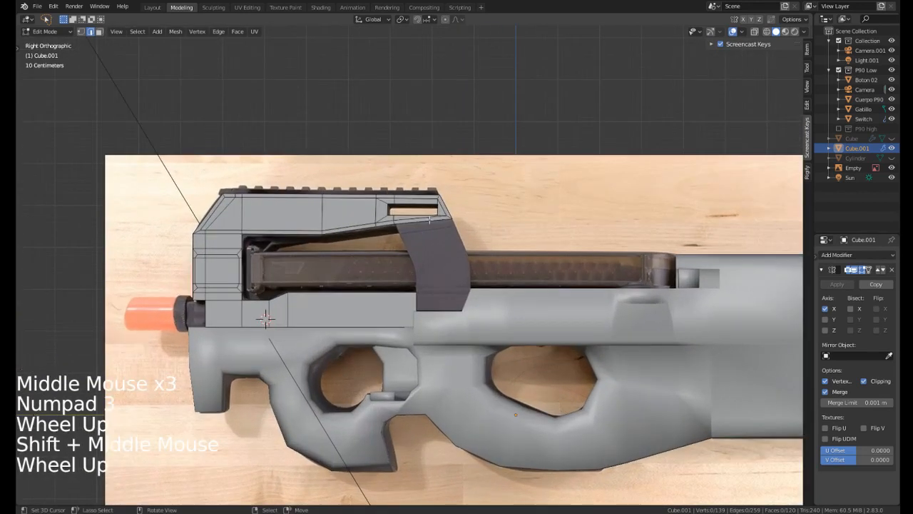
pyautogui.scroll(2, 370, 216)
pyautogui.moveTo(411, 200); pyautogui.dragTo(368, 214, button='middle')
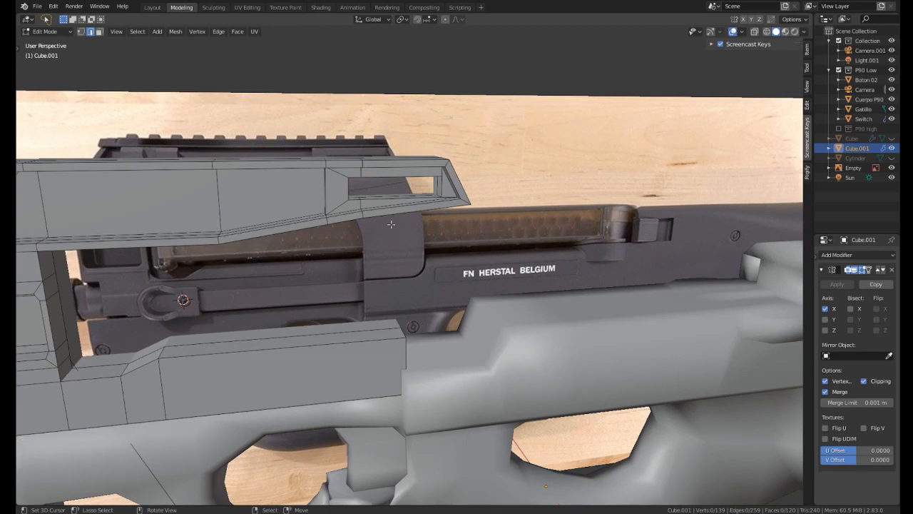
pyautogui.moveTo(423, 344); pyautogui.dragTo(425, 324, button='middle')
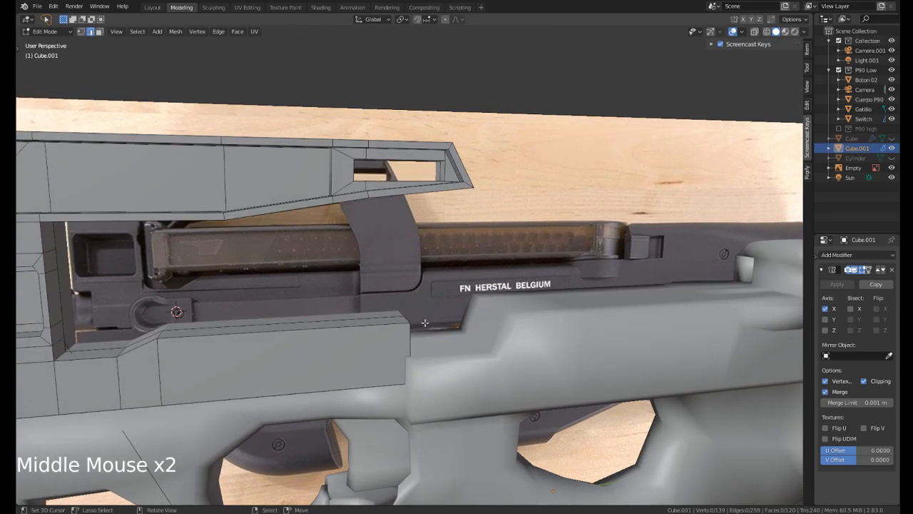
pyautogui.moveTo(443, 259)
pyautogui.mouseDown(button='middle')
pyautogui.moveTo(429, 236)
pyautogui.moveTo(390, 276)
pyautogui.mouseUp(button='middle')
# Extrude the two narrow side faces behind and below the slot at the upper part's rear end.
pyautogui.press('KP_3')
pyautogui.scroll(2, 428, 234)
pyautogui.press('z')
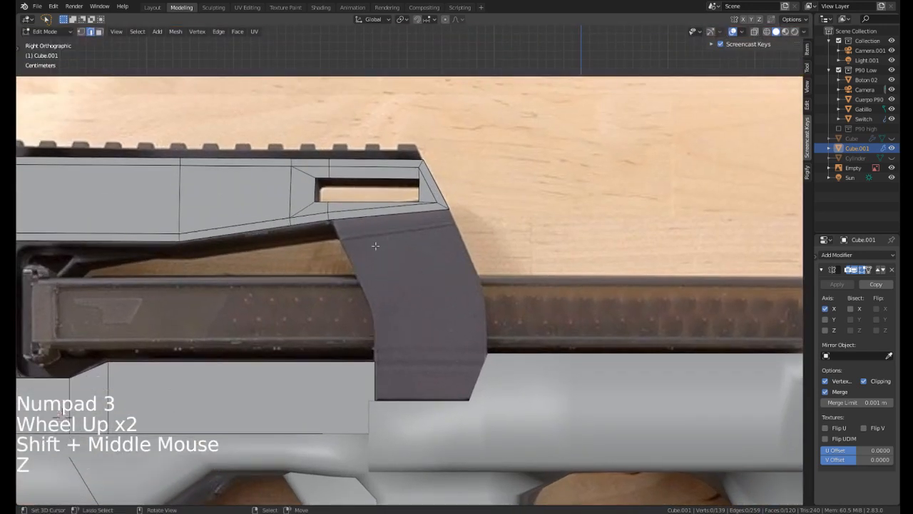
pyautogui.press('3')
pyautogui.rightClick(353, 212)
pyautogui.moveTo(353, 213); pyautogui.dragTo(178, 323, button='middle')
pyautogui.scroll(-2, 385, 249)
pyautogui.moveTo(356, 273); pyautogui.dragTo(414, 265, button='middle')
pyautogui.moveTo(414, 266); pyautogui.dragTo(462, 227, button='middle')
pyautogui.keyDown('shift'); pyautogui.rightClick(425, 244); pyautogui.keyUp('shift')
pyautogui.press('e')
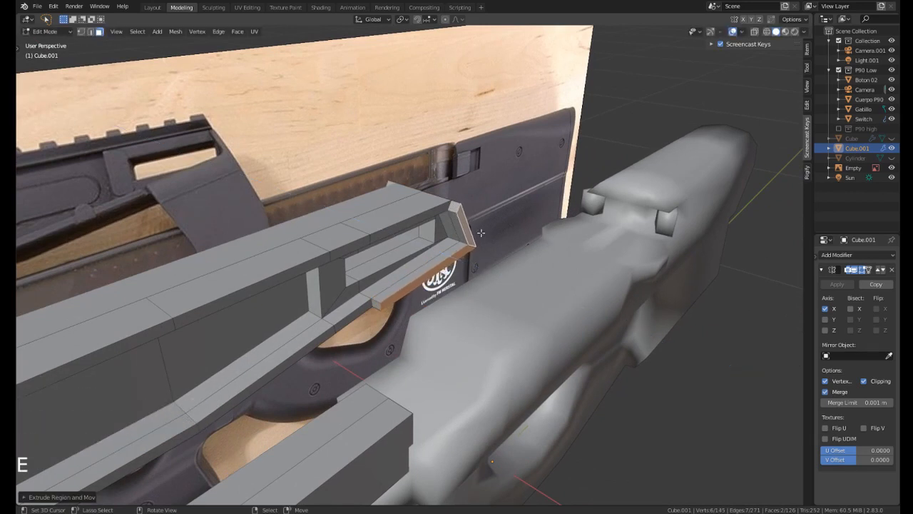
# Select the side face of the lower extruded strip and move it outward about 0.025 m along X.
pyautogui.moveTo(481, 233); pyautogui.dragTo(440, 235, button='middle')
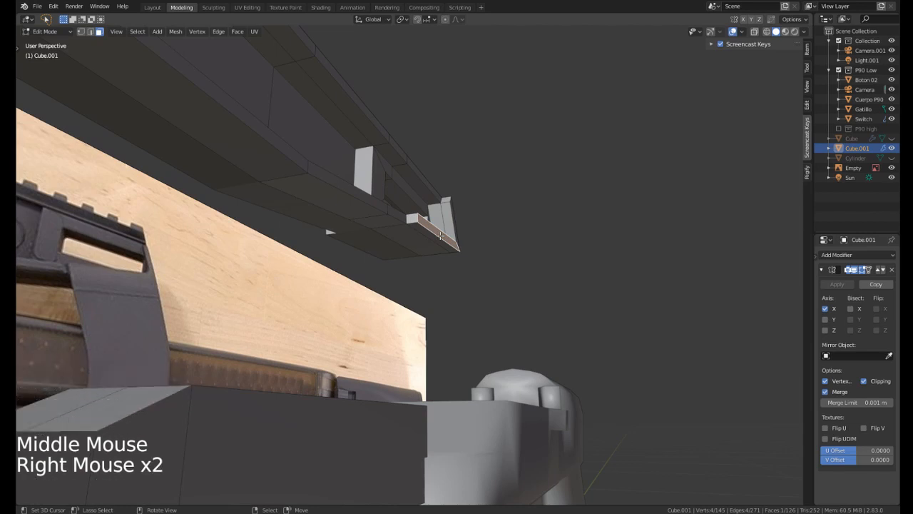
pyautogui.moveTo(440, 235); pyautogui.dragTo(392, 222, button='middle')
pyautogui.keyDown('shift'); pyautogui.moveTo(392, 223); pyautogui.dragTo(410, 240, button='middle'); pyautogui.keyUp('shift')
pyautogui.scroll(1, 413, 241)
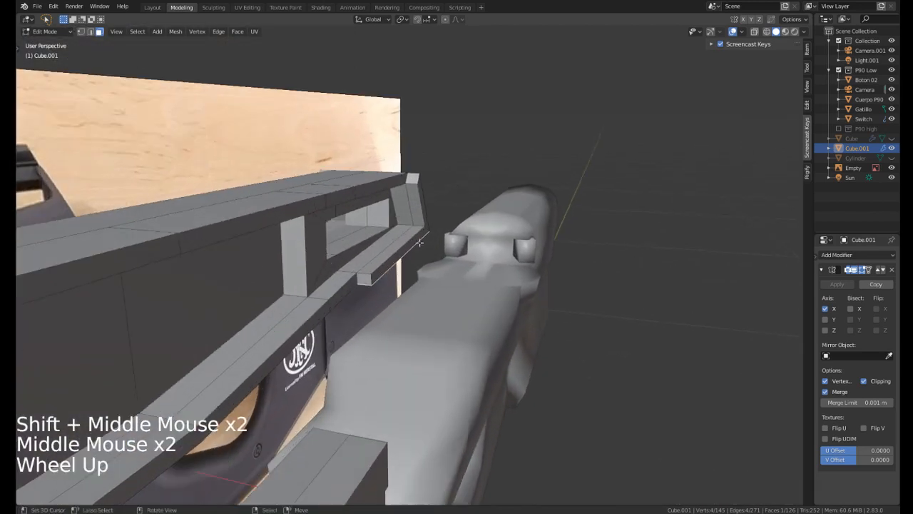
pyautogui.rightClick(414, 242)
pyautogui.press('g')
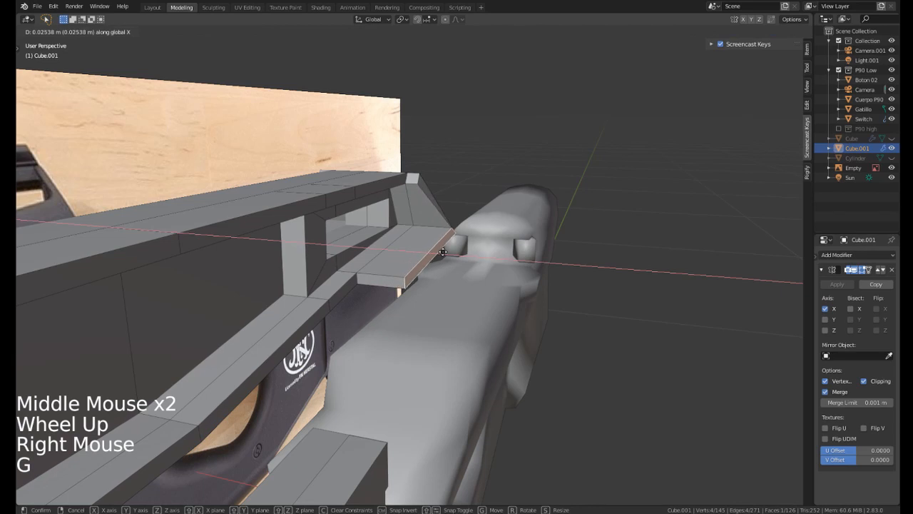
pyautogui.click(442, 251)
# Slide the outer side edge of the widened rear strip slightly inward.
pyautogui.moveTo(442, 252); pyautogui.dragTo(287, 242, button='middle')
pyautogui.moveTo(389, 214); pyautogui.dragTo(367, 218, button='middle')
pyautogui.moveTo(367, 217); pyautogui.dragTo(403, 237, button='middle')
pyautogui.scroll(4, 381, 224)
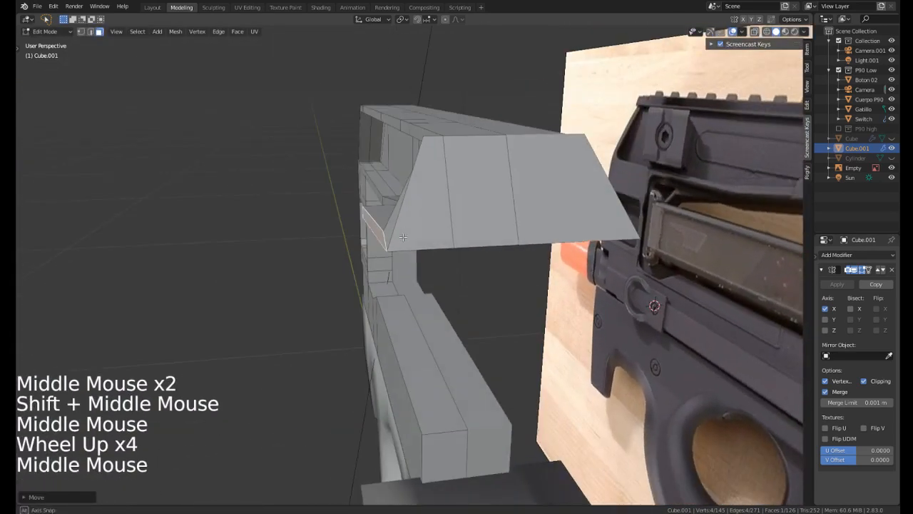
pyautogui.press('g')
pyautogui.press('g')
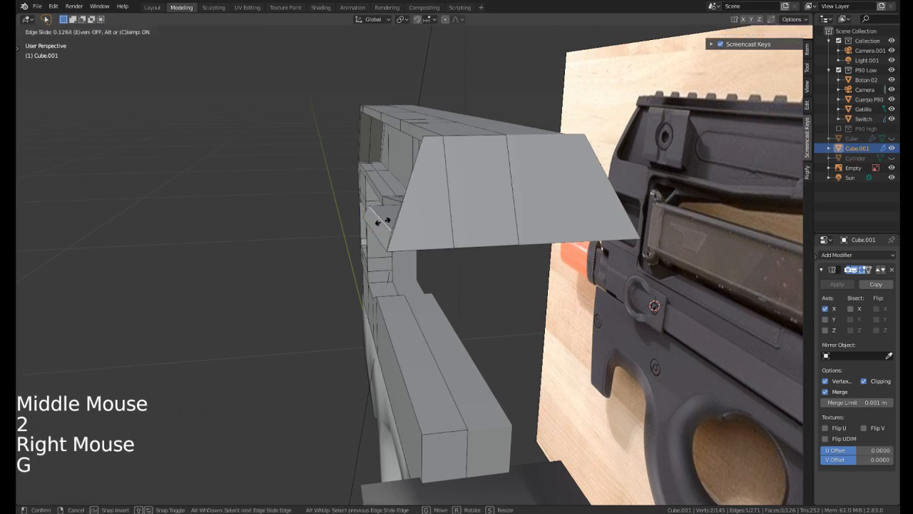
pyautogui.moveTo(380, 223); pyautogui.dragTo(394, 243, button='middle')
pyautogui.keyDown('shift'); pyautogui.moveTo(394, 243); pyautogui.dragTo(398, 246, button='middle'); pyautogui.keyUp('shift')
pyautogui.moveTo(398, 246); pyautogui.dragTo(469, 270, button='middle')
# Adjust the rear strip's upper long edge so that its side face slopes outward toward the bottom.
pyautogui.rightClick(398, 234)
pyautogui.press('g')
pyautogui.moveTo(468, 302); pyautogui.dragTo(456, 335, button='middle')
pyautogui.moveTo(457, 335); pyautogui.dragTo(401, 285, button='middle')
pyautogui.rightClick(386, 275)
pyautogui.rightClick(390, 273)
pyautogui.press('g')
pyautogui.click(378, 272)
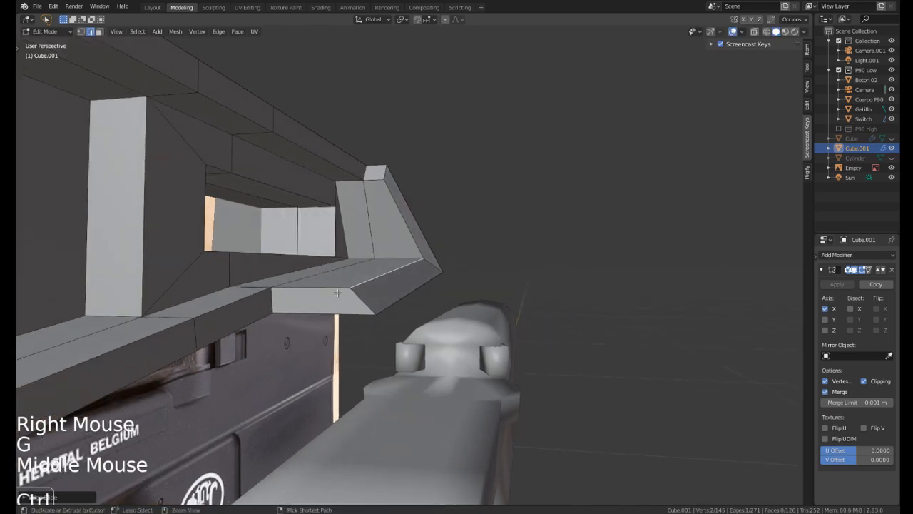
# Slide the short top edge at the rear corner down along the sloping end.
pyautogui.moveTo(335, 292); pyautogui.dragTo(396, 232, button='middle')
pyautogui.rightClick(411, 289)
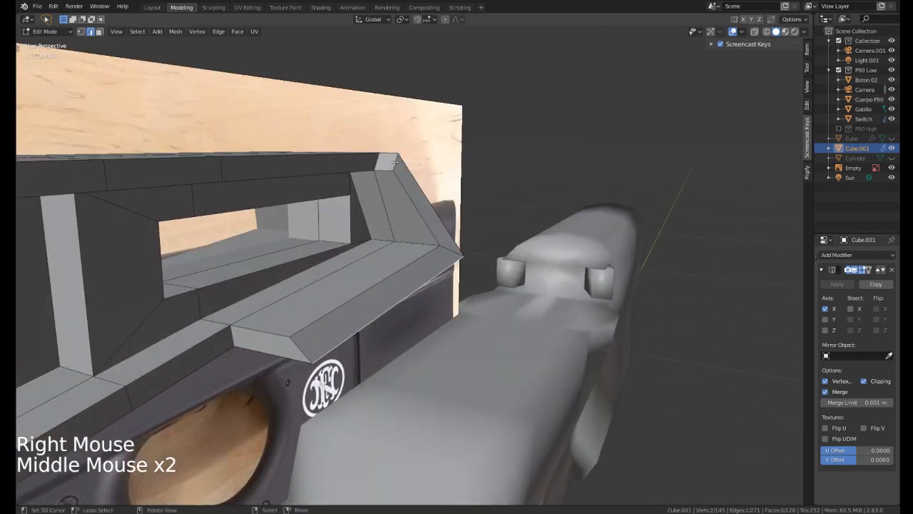
pyautogui.press('g')
pyautogui.press('g')
pyautogui.click(419, 198)
pyautogui.moveTo(419, 199); pyautogui.dragTo(419, 241, button='middle')
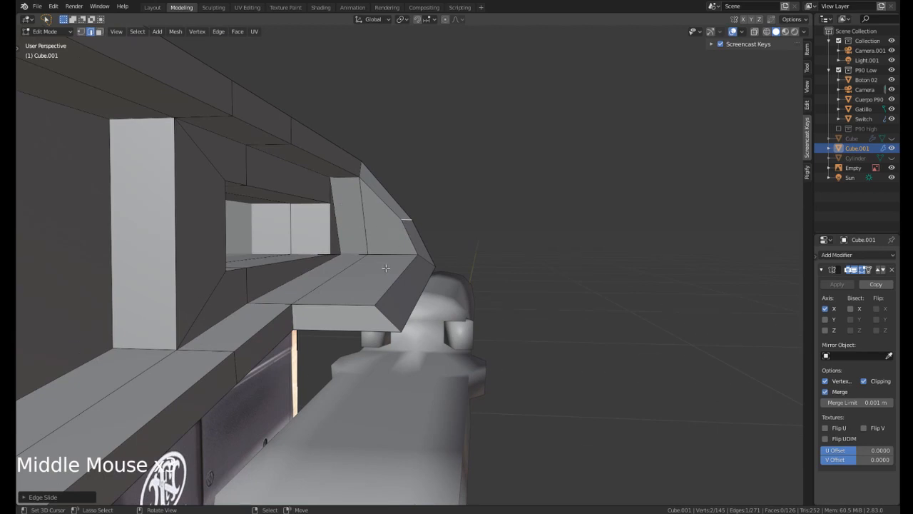
# Slide the rear strip's lower outer edge inward to bevel its underside.
pyautogui.moveTo(385, 268); pyautogui.dragTo(412, 294, button='middle')
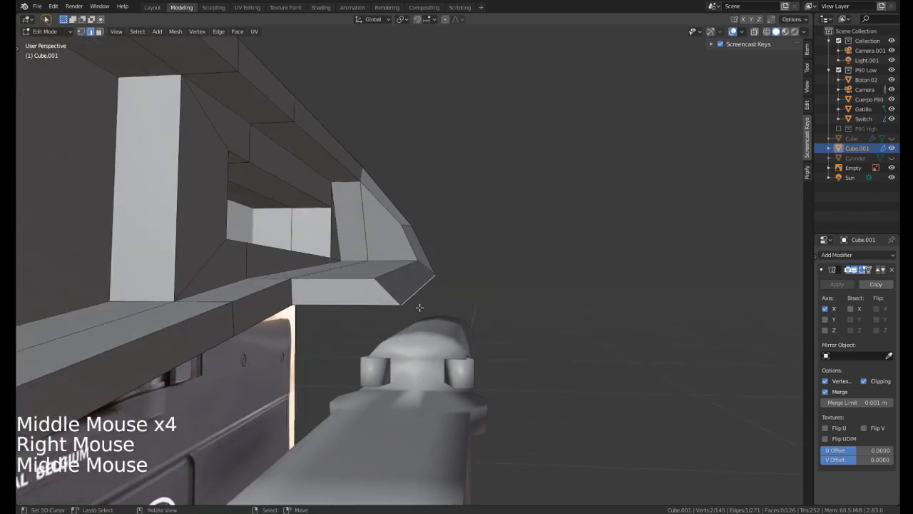
pyautogui.press('g')
pyautogui.press('g')
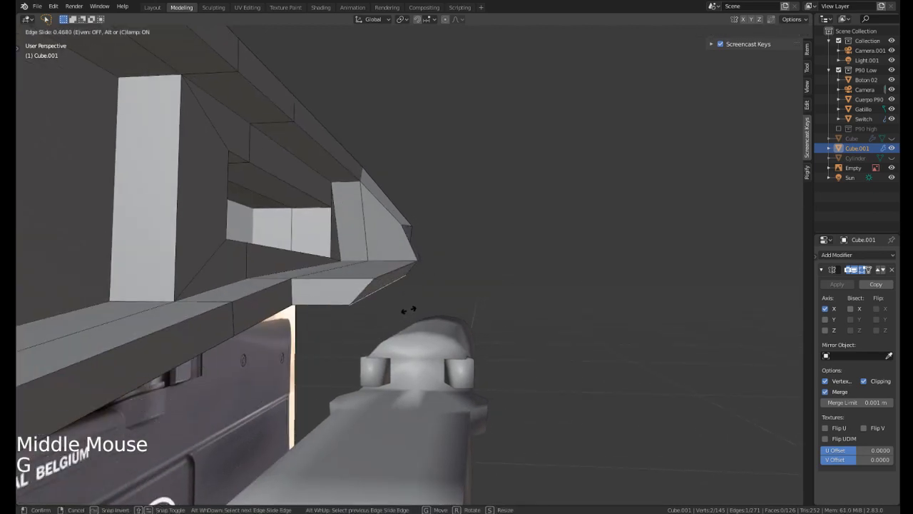
pyautogui.click(398, 287)
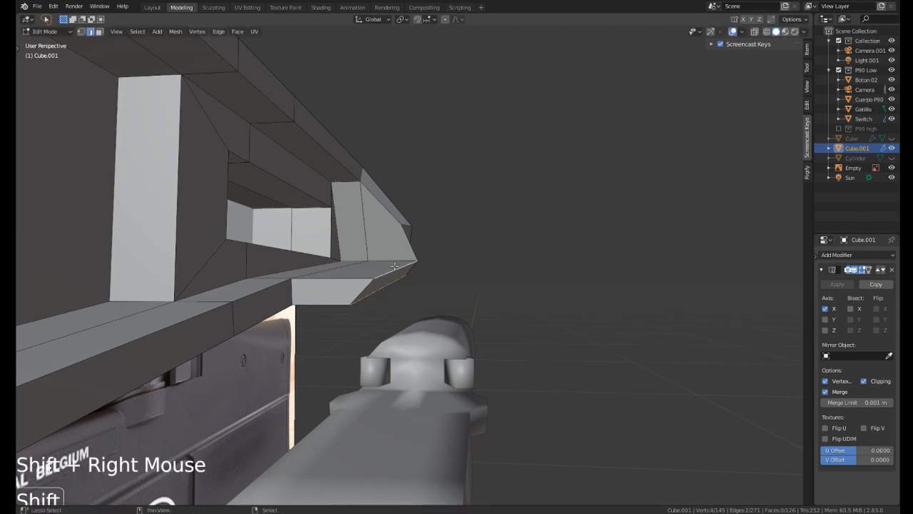
# Extrude the rear strip's bevelled side face diagonally downward and outward in front view.
pyautogui.moveTo(395, 266); pyautogui.dragTo(320, 286, button='middle')
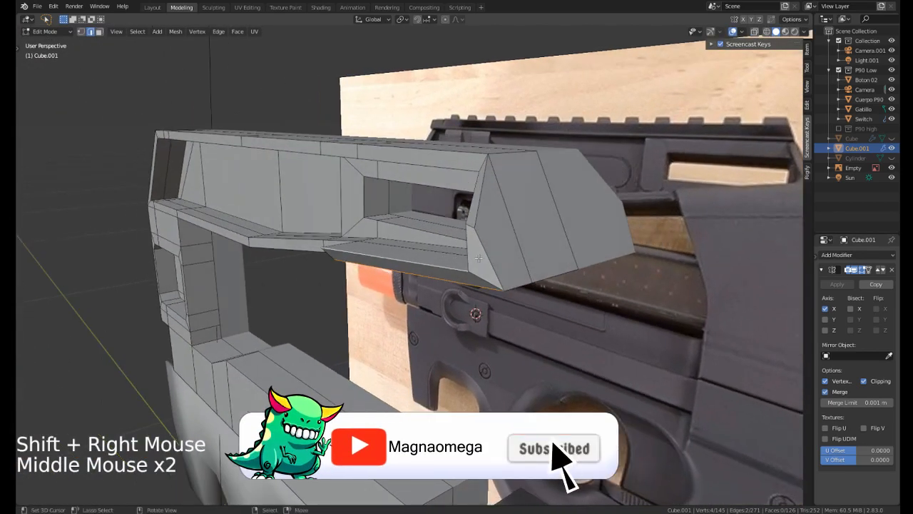
pyautogui.moveTo(478, 259); pyautogui.dragTo(469, 241, button='middle')
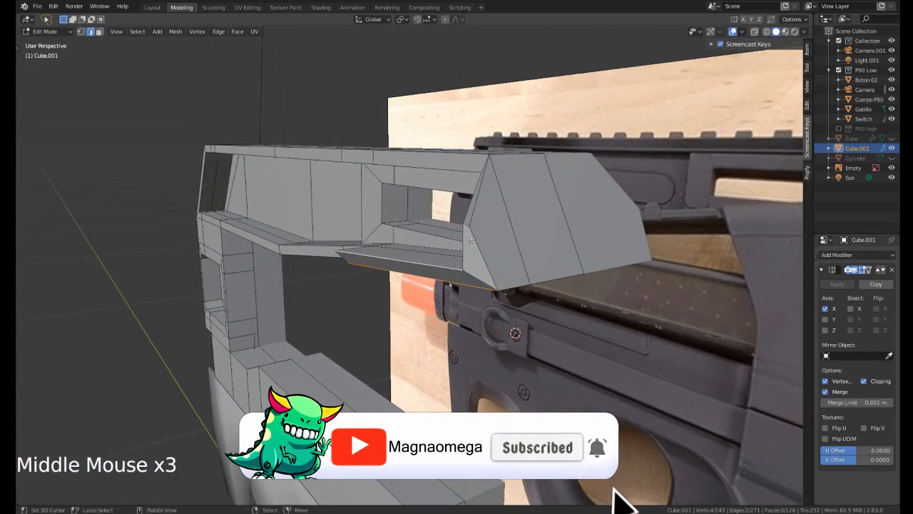
pyautogui.moveTo(382, 273); pyautogui.dragTo(386, 190, button='middle')
pyautogui.press('4')
pyautogui.press('3')
pyautogui.rightClick(385, 273)
pyautogui.press('KP_1')
pyautogui.press('e')
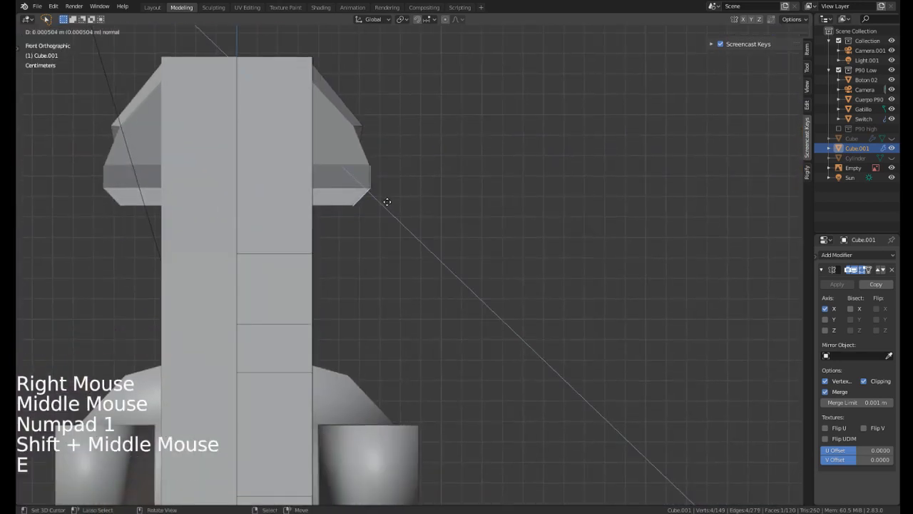
pyautogui.click(439, 235)
# Extrude the strap's end face again, move it down toward the body and rotate it in front view.
pyautogui.keyDown('shift'); pyautogui.moveTo(438, 235); pyautogui.dragTo(424, 179, button='middle'); pyautogui.keyUp('shift')
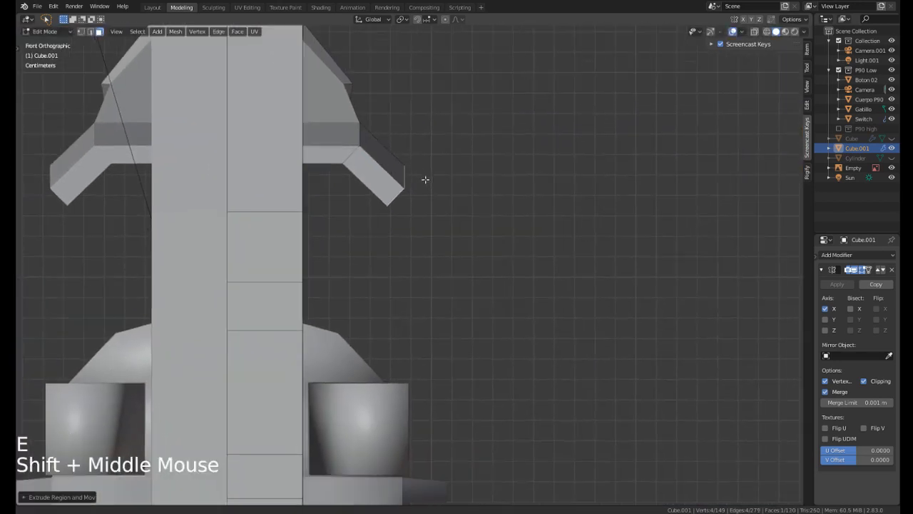
pyautogui.scroll(-2, 442, 173)
pyautogui.press('e')
pyautogui.press('g')
pyautogui.click(419, 313)
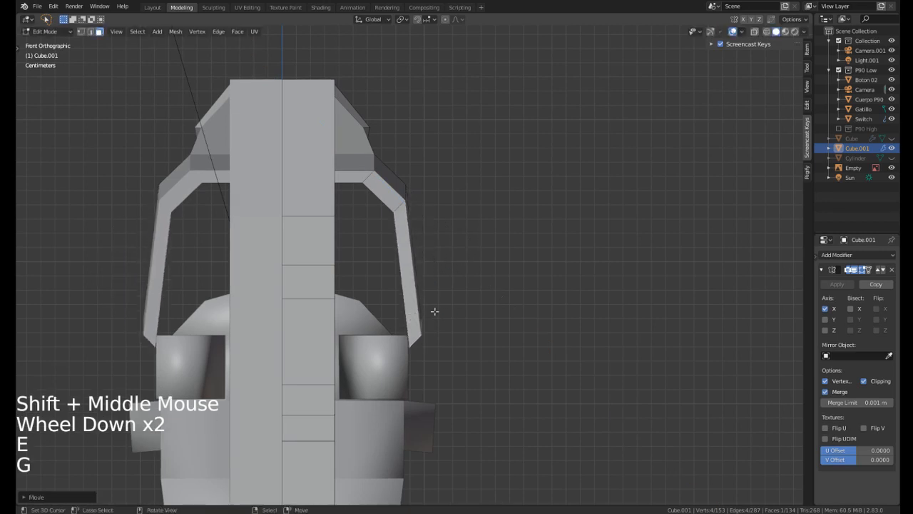
pyautogui.press('r')
pyautogui.click(477, 336)
# Move and rotate the strap's lower end face to follow the reference strap in right view.
pyautogui.press('KP_3')
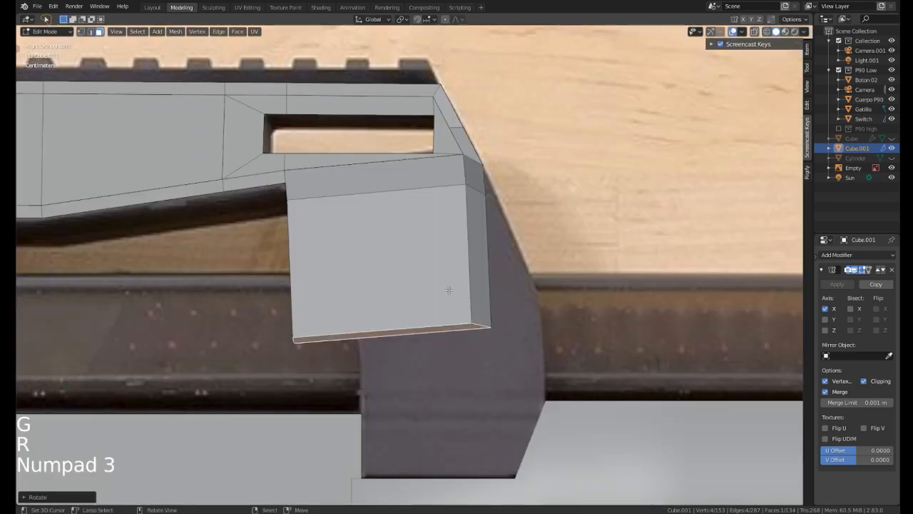
pyautogui.scroll(-2, 448, 288)
pyautogui.keyDown('shift'); pyautogui.moveTo(443, 281); pyautogui.dragTo(414, 269, button='middle'); pyautogui.keyUp('shift')
pyautogui.press('g')
pyautogui.click(468, 312)
pyautogui.press('r')
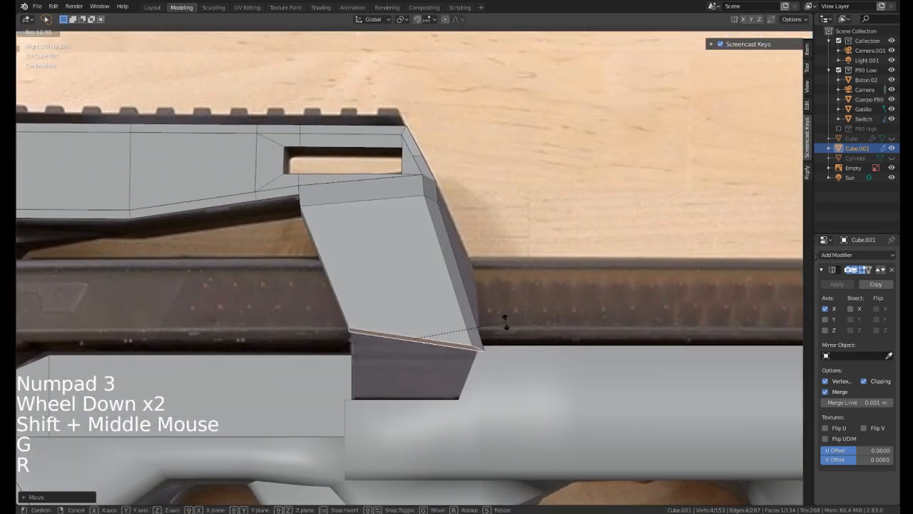
pyautogui.click(513, 306)
# Flatten the strap's lower end face along Z and move it onto the main body's upper edge.
pyautogui.press('s')
pyautogui.press('z')
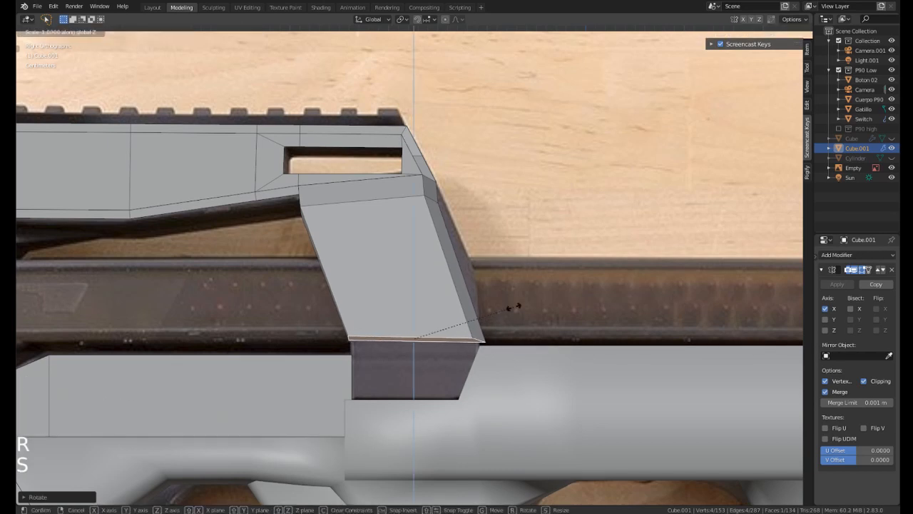
pyautogui.click(495, 302)
pyautogui.press('g')
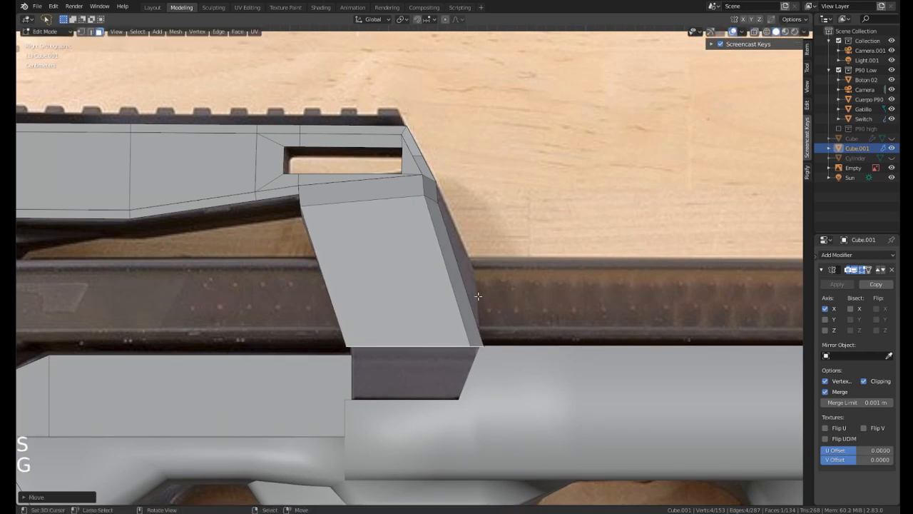
# Select the edge loop at the strap's upper bend and move it to match the reference in wireframe.
pyautogui.rightClick(351, 204)
pyautogui.keyDown('alt'); pyautogui.keyDown('shift'); pyautogui.rightClick(351, 204); pyautogui.keyUp('shift'); pyautogui.keyUp('alt')
pyautogui.keyDown('alt'); pyautogui.keyDown('shift'); pyautogui.rightClick(351, 201); pyautogui.keyUp('shift'); pyautogui.keyUp('alt')
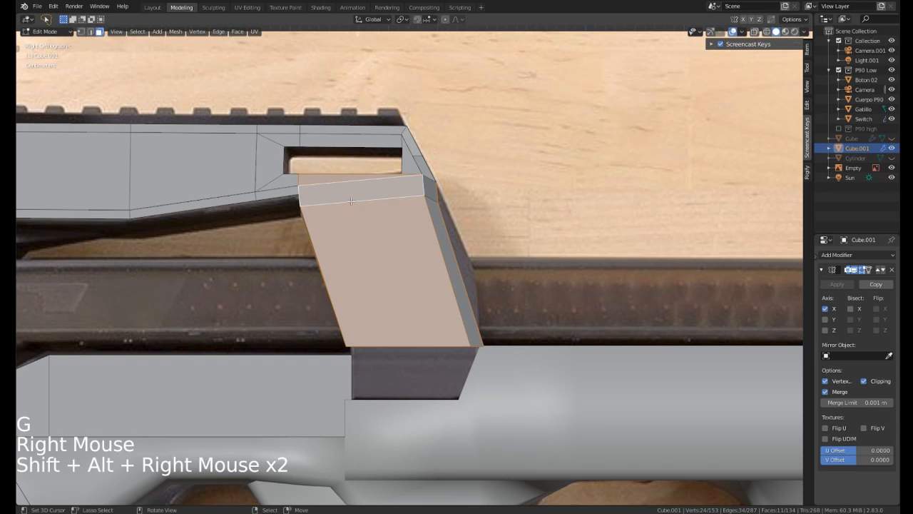
pyautogui.press('2')
pyautogui.rightClick(351, 201)
pyautogui.keyDown('alt'); pyautogui.keyDown('shift'); pyautogui.rightClick(351, 201); pyautogui.keyUp('shift'); pyautogui.keyUp('alt')
pyautogui.keyDown('alt'); pyautogui.keyDown('shift'); pyautogui.rightClick(351, 202); pyautogui.keyUp('shift'); pyautogui.keyUp('alt')
pyautogui.keyDown('alt'); pyautogui.keyDown('shift'); pyautogui.rightClick(351, 202); pyautogui.keyUp('shift'); pyautogui.keyUp('alt')
pyautogui.press('z')
pyautogui.scroll(1, 321, 202)
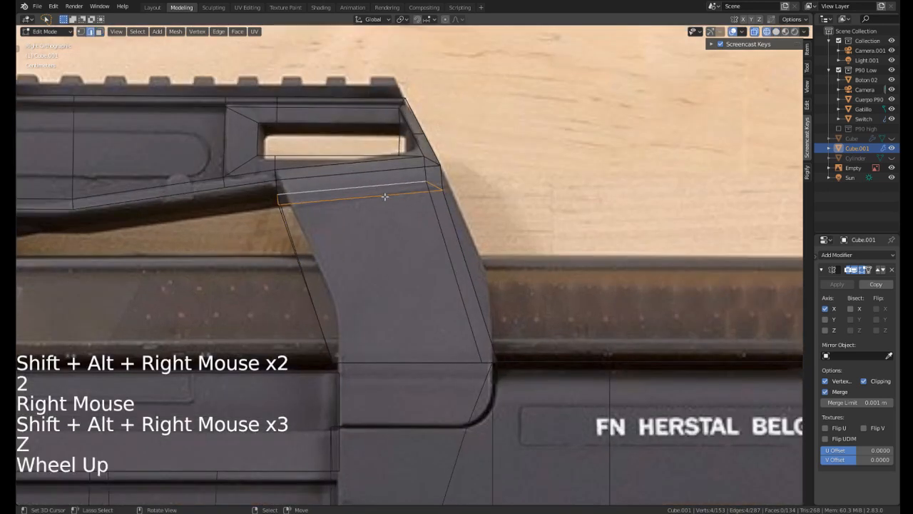
pyautogui.press('g')
pyautogui.keyDown('shift'); pyautogui.moveTo(405, 201); pyautogui.dragTo(373, 187, button='middle'); pyautogui.keyUp('shift')
# Add an edge loop across the middle of the strap and move it to match the reference strap's curve.
pyautogui.hotkey('ctrl', 'r')
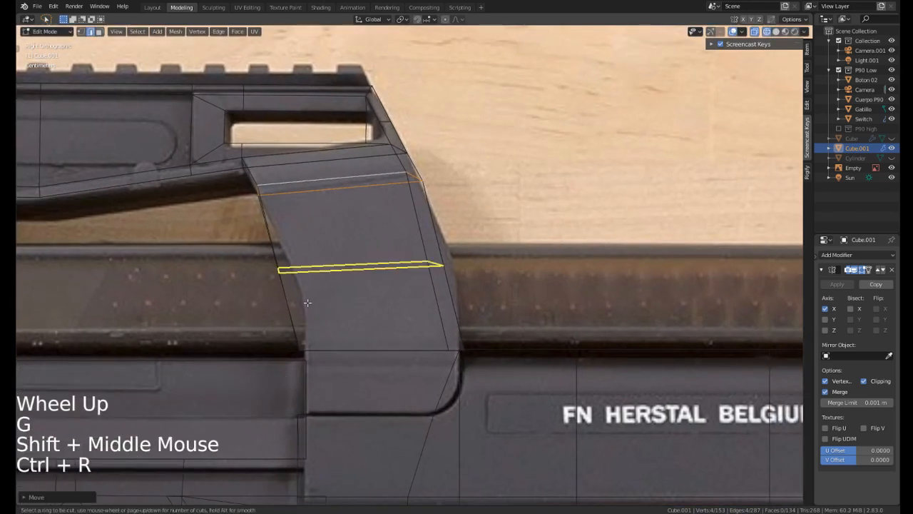
pyautogui.press('g')
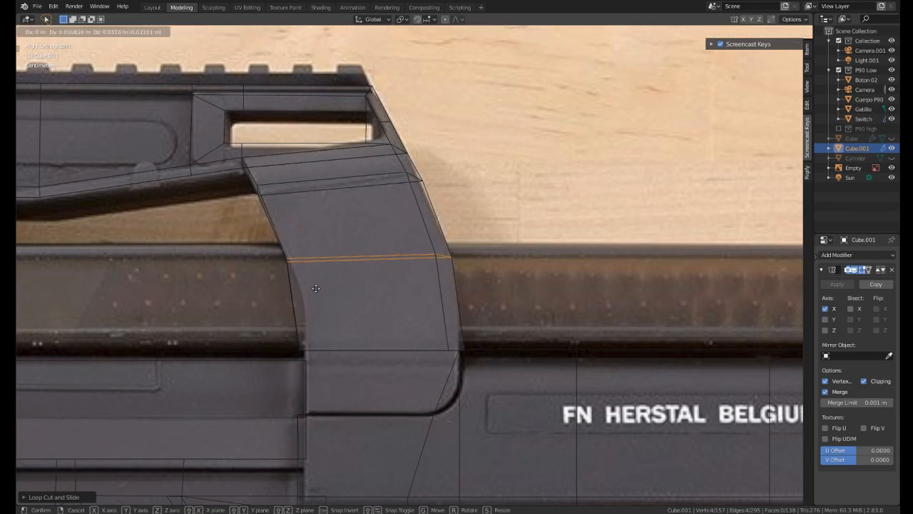
pyautogui.click(326, 303)
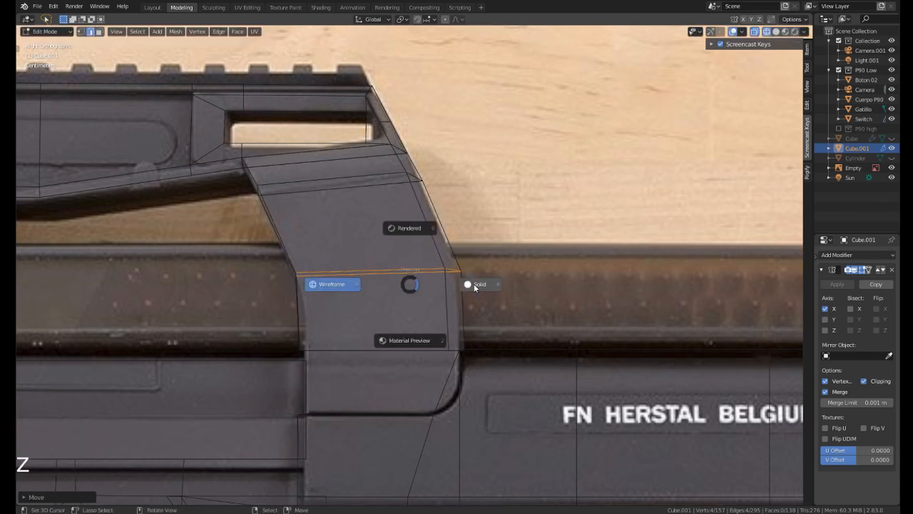
pyautogui.click(474, 285)
# Try to slide the vertex at the rear corner above the strap along its edge.
pyautogui.moveTo(474, 285)
pyautogui.mouseDown(button='middle')
pyautogui.moveTo(444, 203)
pyautogui.moveTo(519, 178)
pyautogui.moveTo(383, 164)
pyautogui.moveTo(451, 231)
pyautogui.moveTo(428, 241)
pyautogui.moveTo(316, 224)
pyautogui.moveTo(297, 193)
pyautogui.moveTo(142, 363)
pyautogui.moveTo(371, 228)
pyautogui.mouseUp(button='middle')
pyautogui.scroll(1, 470, 192)
pyautogui.rightClick(470, 192)
pyautogui.keyDown('shift'); pyautogui.moveTo(371, 228); pyautogui.dragTo(408, 199, button='middle'); pyautogui.keyUp('shift')
pyautogui.scroll(2, 408, 198)
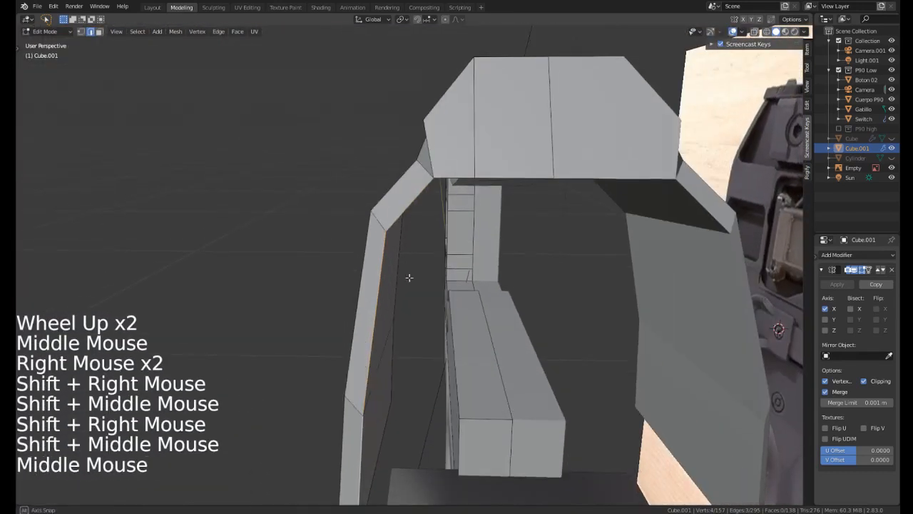
pyautogui.moveTo(393, 280); pyautogui.dragTo(428, 191, button='middle')
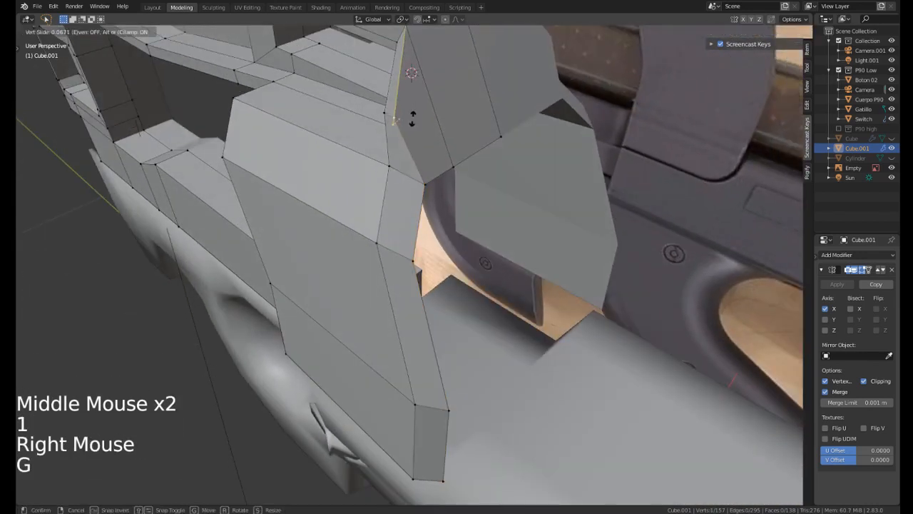
pyautogui.click(412, 119)
pyautogui.moveTo(413, 121); pyautogui.dragTo(227, 199, button='middle')
pyautogui.moveTo(317, 268); pyautogui.dragTo(356, 230, button='middle')
pyautogui.moveTo(357, 229); pyautogui.dragTo(352, 228, button='middle')
pyautogui.scroll(-3, 333, 276)
pyautogui.hotkey('ctrl', 'z')
# Select the face loops around the whole rear strap and delete them.
pyautogui.moveTo(333, 276); pyautogui.dragTo(382, 222, button='middle')
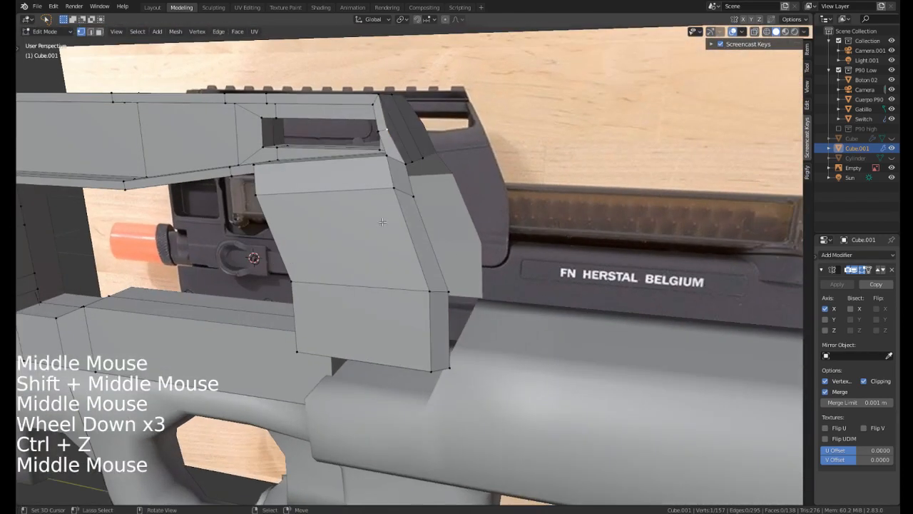
pyautogui.rightClick(413, 312)
pyautogui.keyDown('alt'); pyautogui.keyDown('shift'); pyautogui.rightClick(431, 315); pyautogui.keyUp('shift'); pyautogui.keyUp('alt')
pyautogui.keyDown('alt'); pyautogui.keyDown('shift'); pyautogui.rightClick(431, 315); pyautogui.keyUp('shift'); pyautogui.keyUp('alt')
pyautogui.keyDown('alt'); pyautogui.keyDown('shift'); pyautogui.rightClick(431, 315); pyautogui.keyUp('shift'); pyautogui.keyUp('alt')
pyautogui.keyDown('alt'); pyautogui.keyDown('shift'); pyautogui.rightClick(417, 253); pyautogui.keyUp('shift'); pyautogui.keyUp('alt')
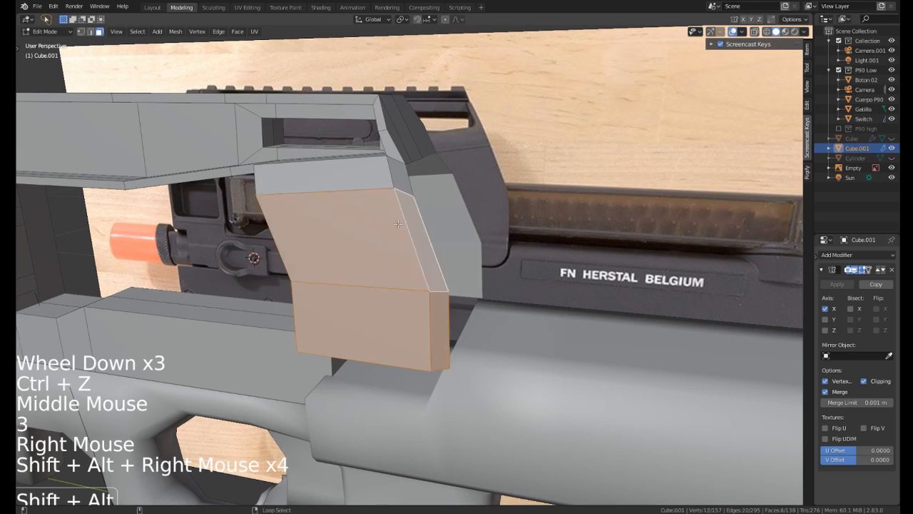
pyautogui.moveTo(417, 253); pyautogui.dragTo(456, 259, button='middle')
pyautogui.keyDown('alt'); pyautogui.keyDown('shift'); pyautogui.rightClick(381, 183); pyautogui.keyUp('shift'); pyautogui.keyUp('alt')
pyautogui.press('x')
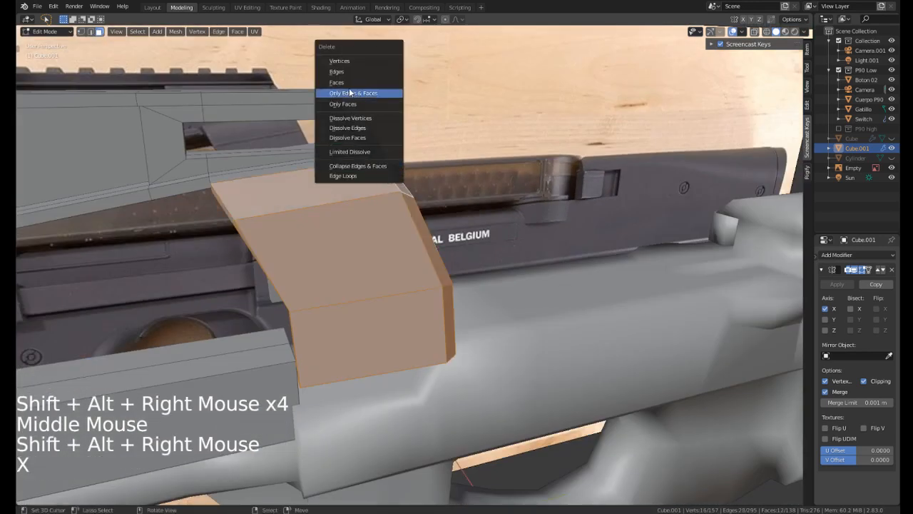
pyautogui.click(349, 92)
# Fill a face between two edges on the upper part's underside where the strap was attached, and move the adjacent edge along X.
pyautogui.moveTo(349, 93); pyautogui.dragTo(303, 156, button='middle')
pyautogui.scroll(2, 326, 179)
pyautogui.press('2')
pyautogui.keyDown('shift'); pyautogui.moveTo(214, 179); pyautogui.dragTo(361, 179, button='middle'); pyautogui.keyUp('shift')
pyautogui.press('2')
pyautogui.rightClick(295, 173)
pyautogui.keyDown('shift'); pyautogui.rightClick(307, 191); pyautogui.keyUp('shift')
pyautogui.press('f')
pyautogui.rightClick(362, 179)
pyautogui.press('g')
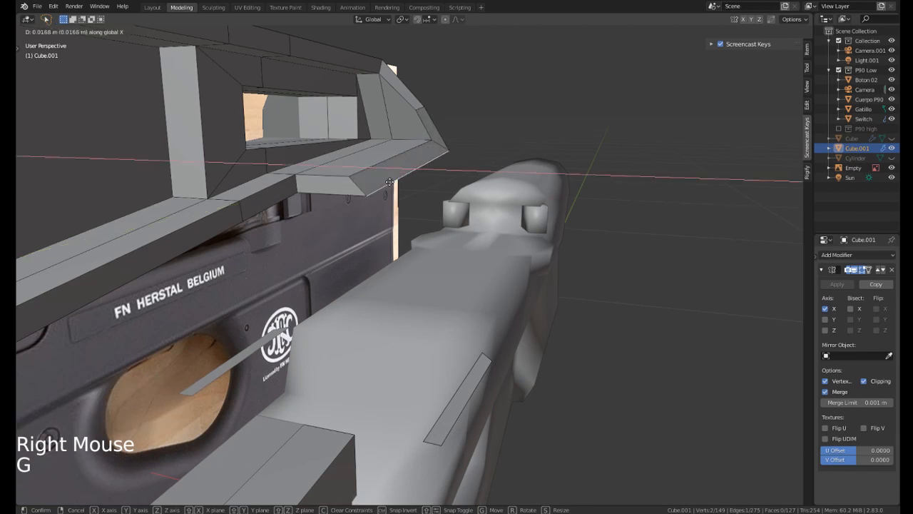
pyautogui.click(389, 182)
# Add an edge loop across the underside at the rear of the upper part.
pyautogui.moveTo(390, 182); pyautogui.dragTo(401, 135, button='middle')
pyautogui.hotkey('ctrl', 'r')
pyautogui.click(345, 168)
pyautogui.click(348, 168)
# Extrude the rear underside face down and outward in front view, and extrude it again straight down as the new strap.
pyautogui.press('3')
pyautogui.rightClick(408, 125)
pyautogui.press('KP_1')
pyautogui.press('e')
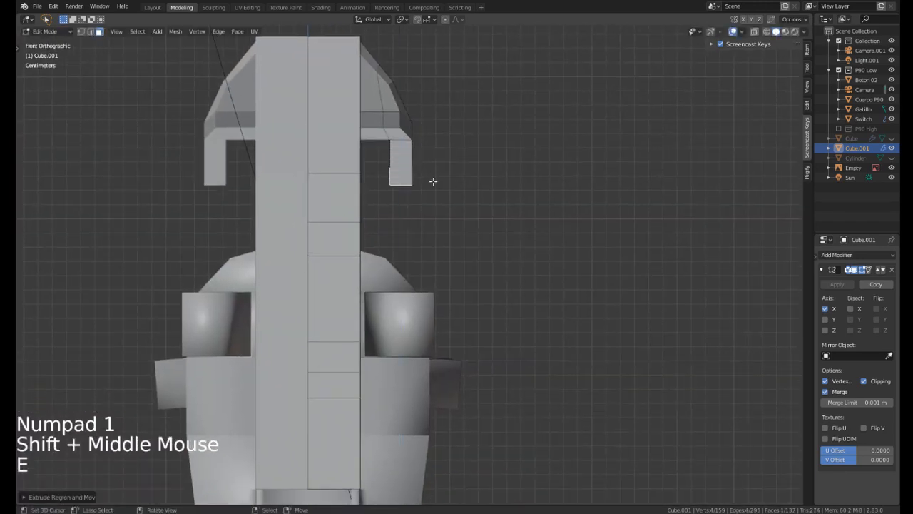
pyautogui.press('g')
pyautogui.click(473, 197)
pyautogui.press('e')
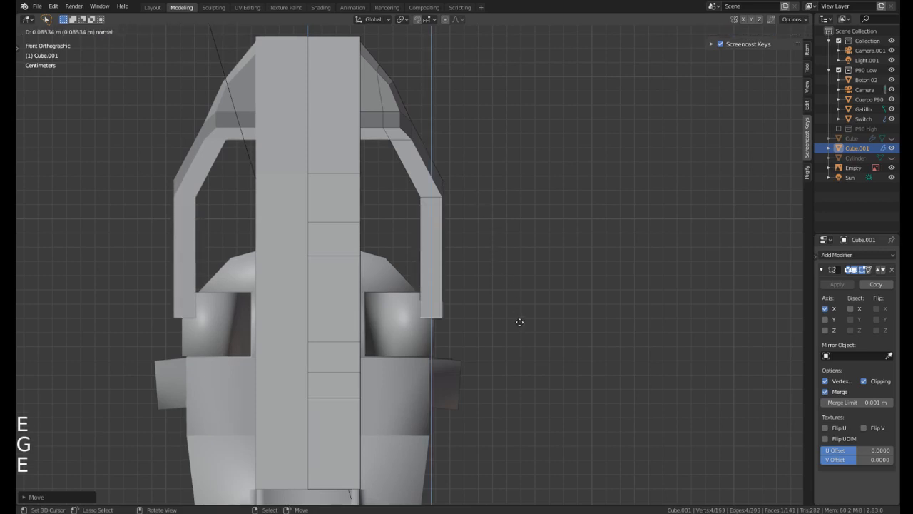
# Move and rotate the strap's lower end face in right view to sit on the main body's upper edge.
pyautogui.press('KP_3')
pyautogui.scroll(-2, 507, 320)
pyautogui.keyDown('shift'); pyautogui.moveTo(506, 321); pyautogui.dragTo(503, 322, button='middle'); pyautogui.keyUp('shift')
pyautogui.press('g')
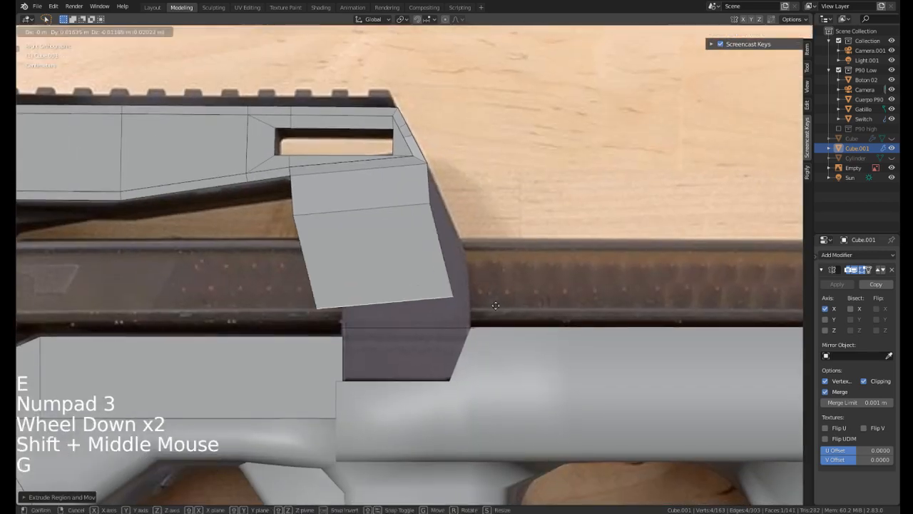
pyautogui.click(505, 324)
pyautogui.press('r')
pyautogui.click(539, 326)
pyautogui.press('g')
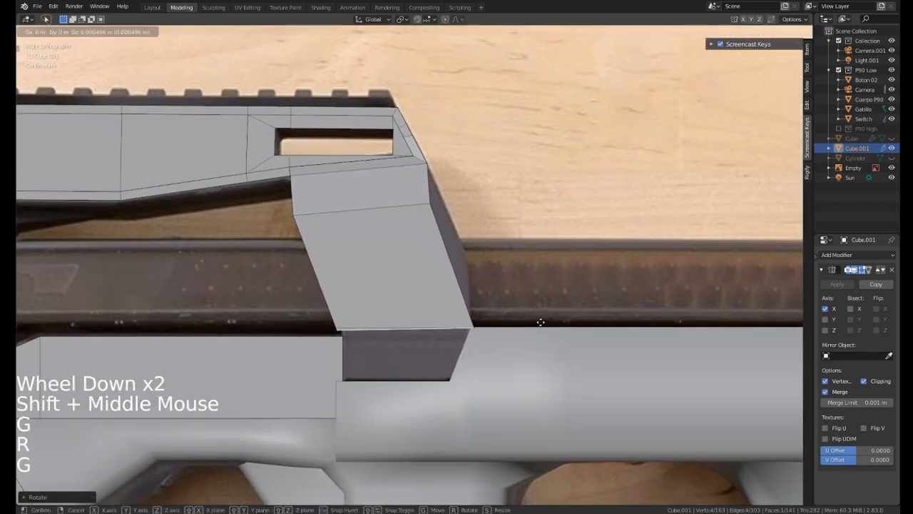
pyautogui.click(539, 322)
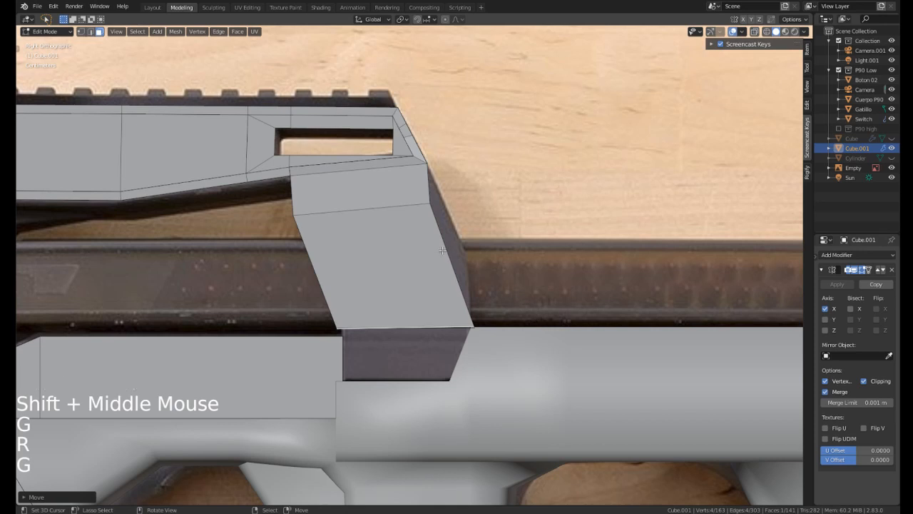
# Move the edge loop at the strap's bend down and scale it slightly to follow the reference curve.
pyautogui.keyDown('alt'); pyautogui.keyDown('shift'); pyautogui.rightClick(396, 204); pyautogui.keyUp('shift'); pyautogui.keyUp('alt')
pyautogui.press('g')
pyautogui.click(410, 212)
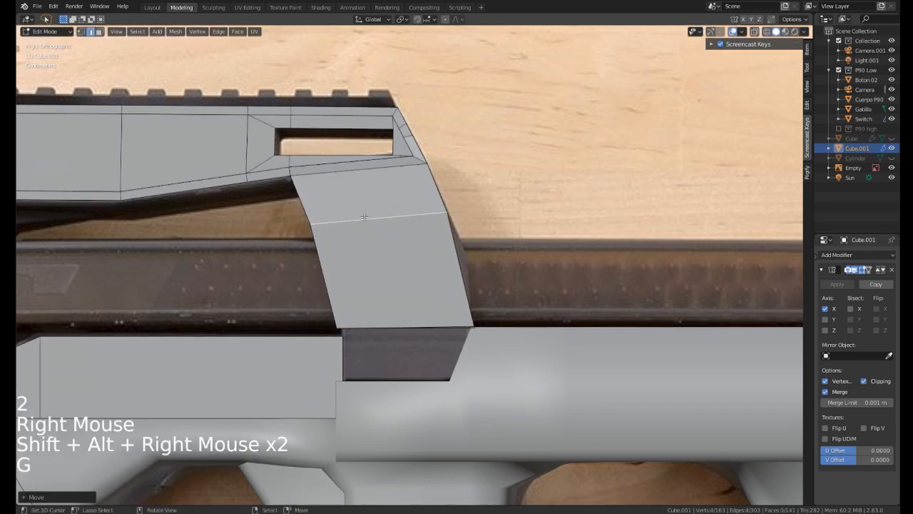
pyautogui.moveTo(410, 213); pyautogui.dragTo(399, 226, button='middle')
pyautogui.press('KP_3')
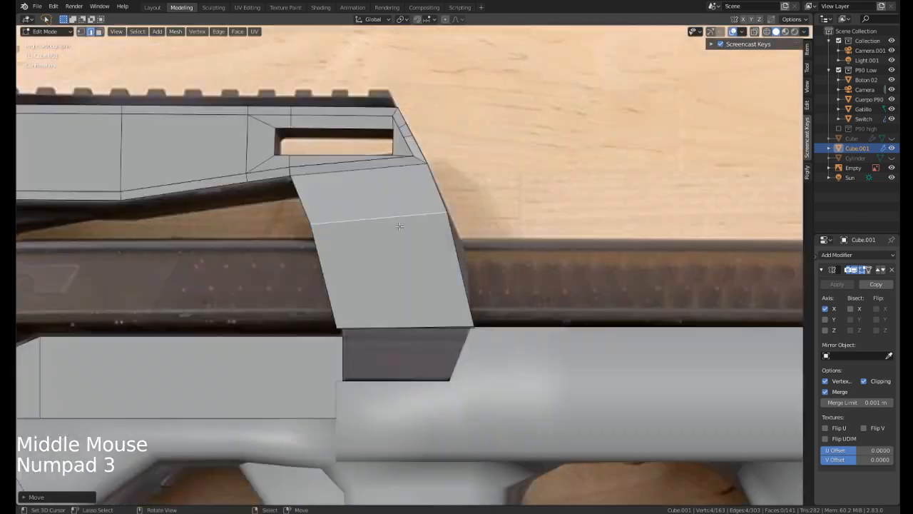
pyautogui.scroll(1, 400, 227)
pyautogui.press('z')
pyautogui.scroll(1, 402, 229)
pyautogui.press('s')
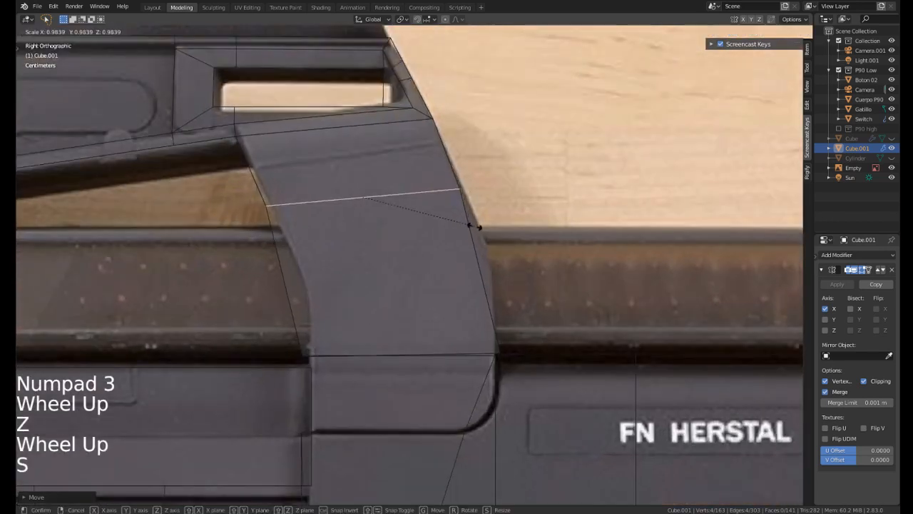
pyautogui.press('g')
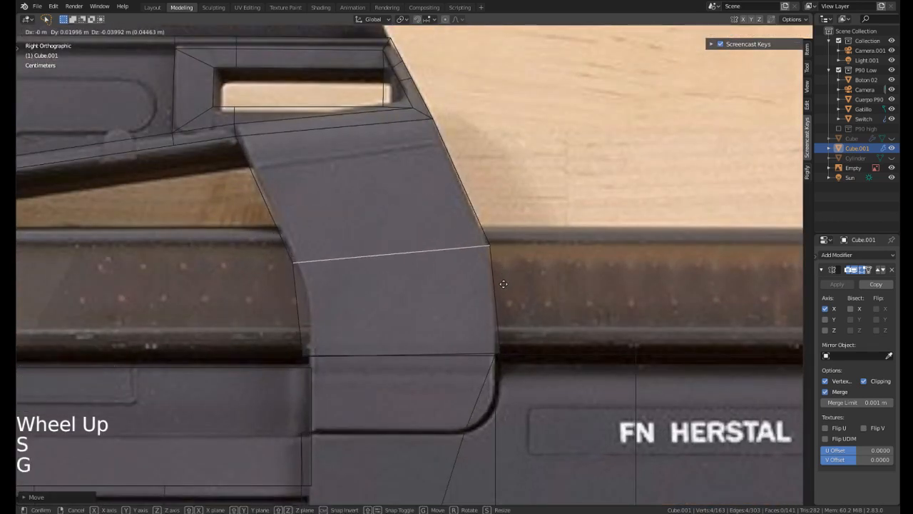
# Select the strap's front-edge vertices at the bend and lower end and move them onto the reference strap's edge.
pyautogui.keyDown('shift'); pyautogui.moveTo(423, 313); pyautogui.dragTo(328, 292, button='middle'); pyautogui.keyUp('shift')
pyautogui.press('1')
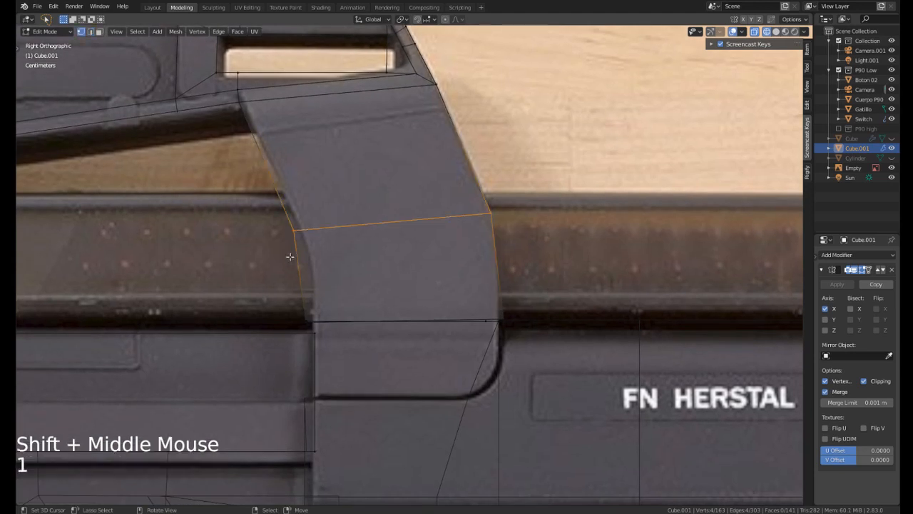
pyautogui.moveTo(325, 203)
pyautogui.keyDown('shift'); pyautogui.mouseDown()
pyautogui.moveTo(303, 314)
pyautogui.moveTo(314, 323)
pyautogui.mouseUp(); pyautogui.keyUp('shift')
pyautogui.press('g')
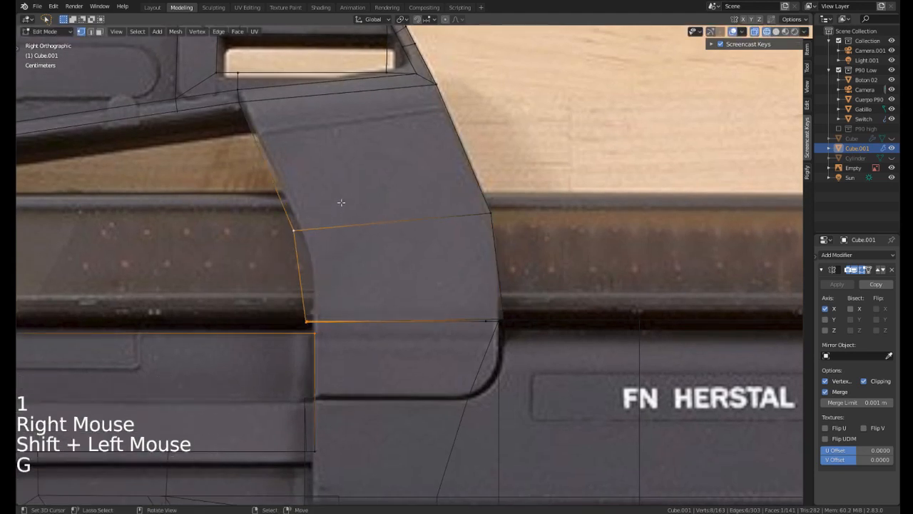
pyautogui.rightClick(326, 205)
pyautogui.keyDown('shift'); pyautogui.moveTo(326, 205); pyautogui.dragTo(285, 260); pyautogui.keyUp('shift')
pyautogui.keyDown('shift'); pyautogui.moveTo(311, 330); pyautogui.dragTo(325, 326); pyautogui.keyUp('shift')
pyautogui.press('g')
pyautogui.click(359, 318)
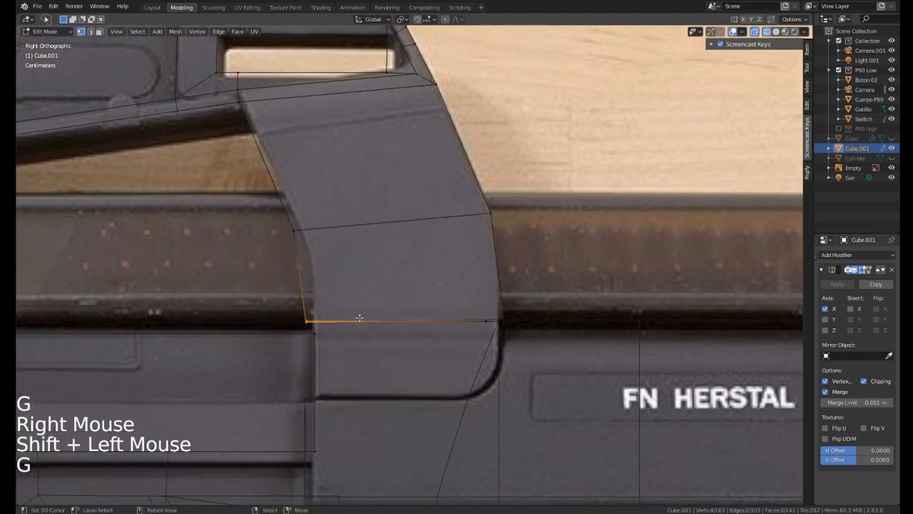
pyautogui.moveTo(336, 204)
pyautogui.keyDown('shift'); pyautogui.mouseDown()
pyautogui.moveTo(306, 266)
pyautogui.moveTo(323, 267)
pyautogui.mouseUp(); pyautogui.keyUp('shift')
pyautogui.press('g')
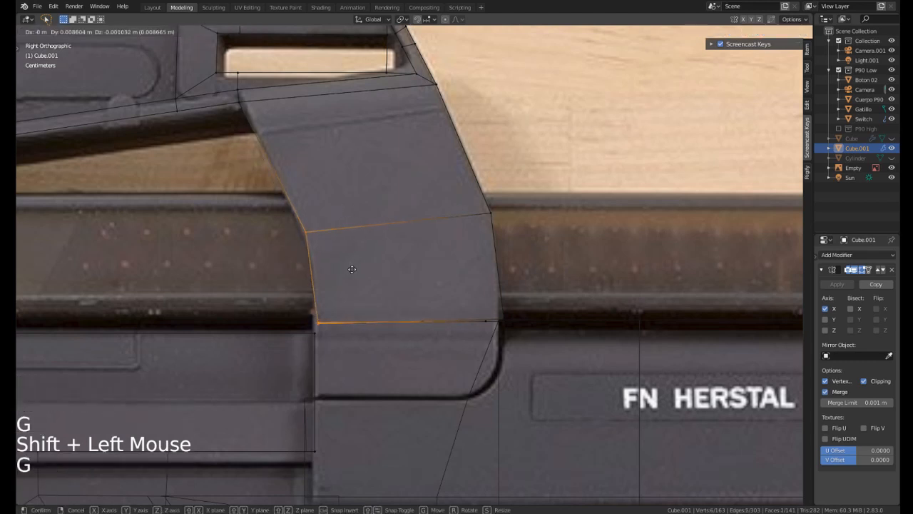
pyautogui.click(340, 291)
# Select the loose leftover face near the strap's lower end and delete its vertices.
pyautogui.moveTo(340, 291)
pyautogui.mouseDown(button='middle')
pyautogui.moveTo(465, 286)
pyautogui.moveTo(461, 271)
pyautogui.moveTo(442, 289)
pyautogui.moveTo(416, 266)
pyautogui.mouseUp(button='middle')
pyautogui.scroll(-3, 477, 283)
pyautogui.scroll(1, 442, 289)
pyautogui.press('KP_1')
pyautogui.scroll(3, 438, 288)
pyautogui.press('z')
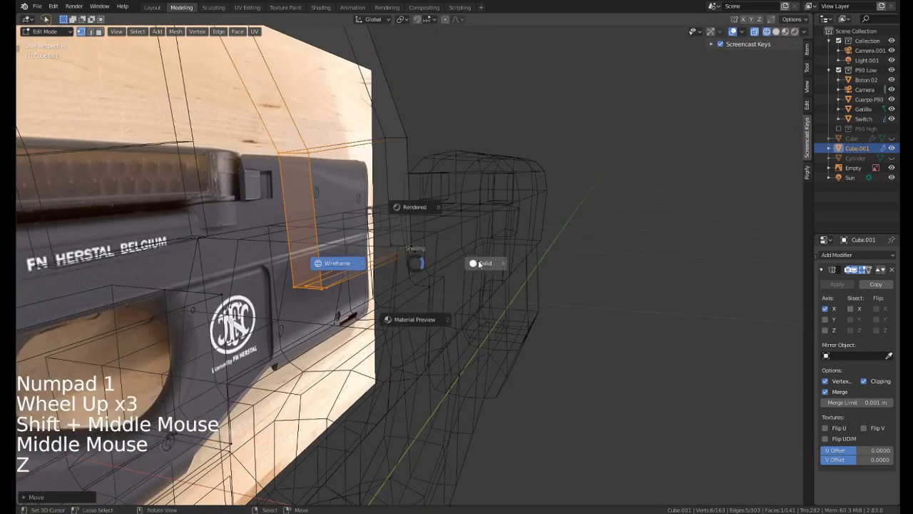
pyautogui.moveTo(480, 263); pyautogui.dragTo(285, 428, button='middle')
pyautogui.rightClick(194, 483)
pyautogui.moveTo(194, 482)
pyautogui.mouseDown(button='middle')
pyautogui.moveTo(503, 270)
pyautogui.moveTo(456, 318)
pyautogui.mouseUp(button='middle')
pyautogui.scroll(1, 504, 271)
pyautogui.keyDown('shift'); pyautogui.rightClick(456, 318); pyautogui.keyUp('shift')
pyautogui.press('g')
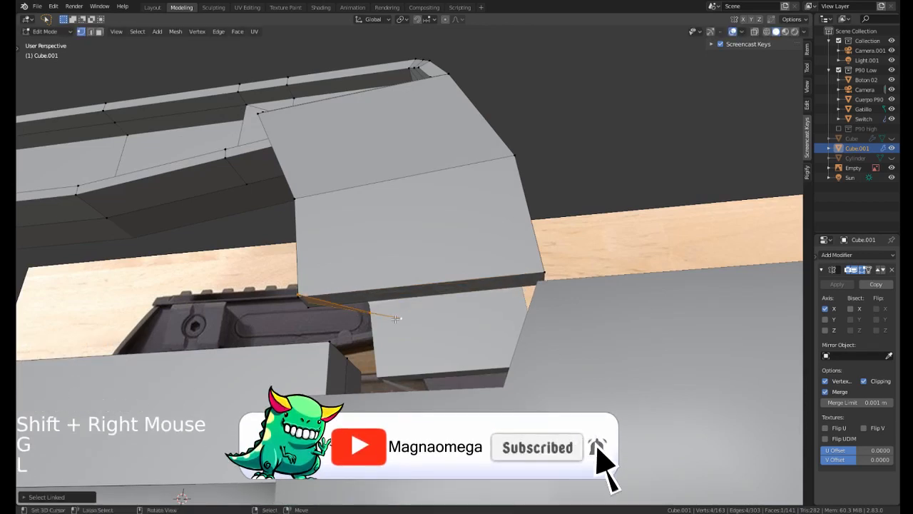
pyautogui.press('x')
pyautogui.click(373, 297)
# Select the vertices of the strap's lower end and slide them up along the strap's edges.
pyautogui.moveTo(373, 297); pyautogui.dragTo(382, 229, button='middle')
pyautogui.scroll(-1, 349, 264)
pyautogui.rightClick(394, 247)
pyautogui.keyDown('shift'); pyautogui.rightClick(448, 261); pyautogui.keyUp('shift')
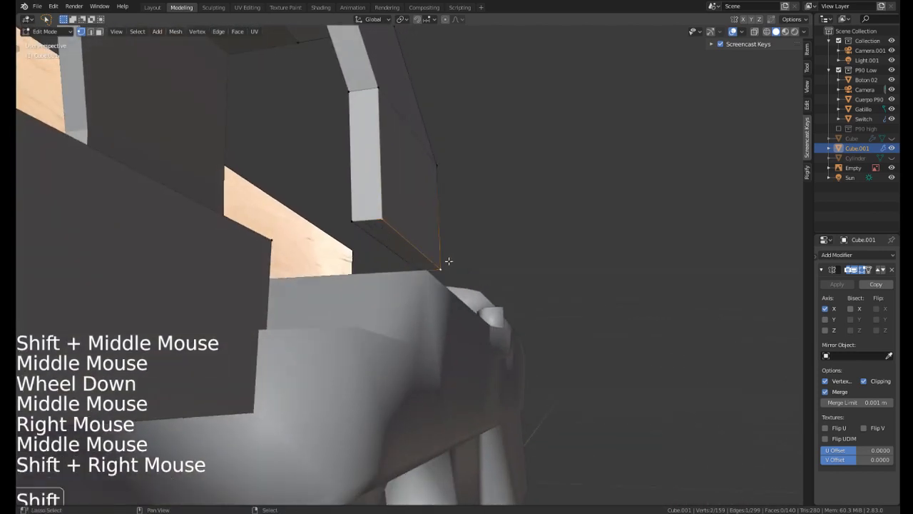
pyautogui.press('g')
pyautogui.press('g')
pyautogui.click(350, 199)
# Extrude the strap's lower end face in front view, then rotate and move it in toward the body.
pyautogui.moveTo(350, 200); pyautogui.dragTo(414, 220, button='middle')
pyautogui.press('KP_1')
pyautogui.scroll(1, 408, 232)
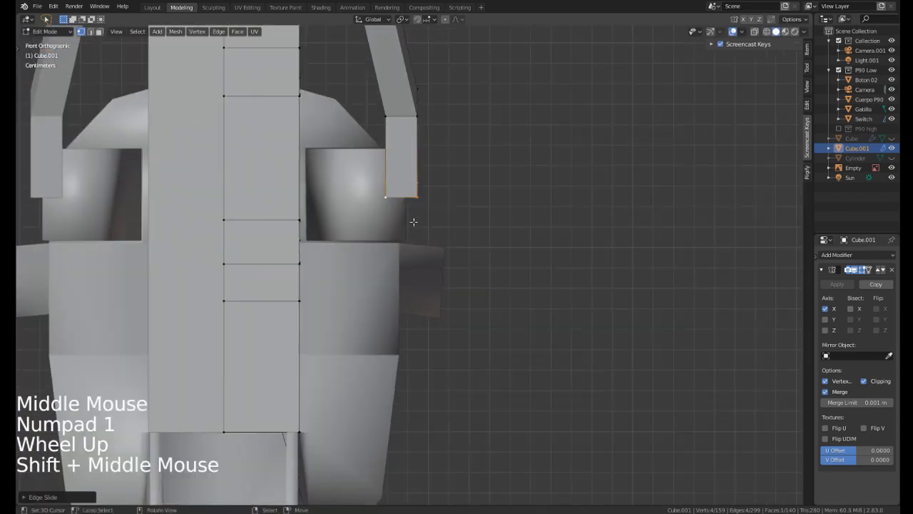
pyautogui.press('e')
pyautogui.press('r')
pyautogui.press('g')
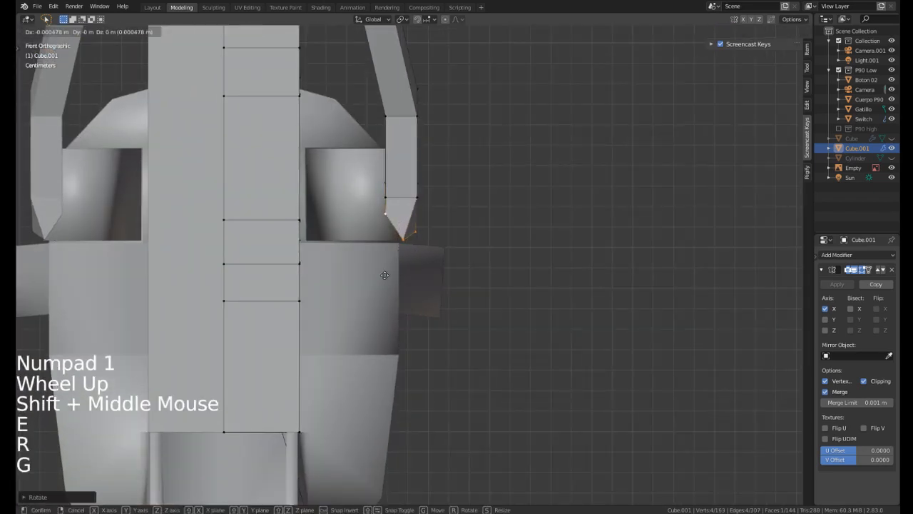
pyautogui.click(444, 249)
# Flatten the strap's new end face with a scale of 0 and move it down against the main body.
pyautogui.moveTo(444, 248); pyautogui.dragTo(446, 226, button='middle')
pyautogui.press('s')
pyautogui.press('0')
pyautogui.click(482, 250)
pyautogui.press('g')
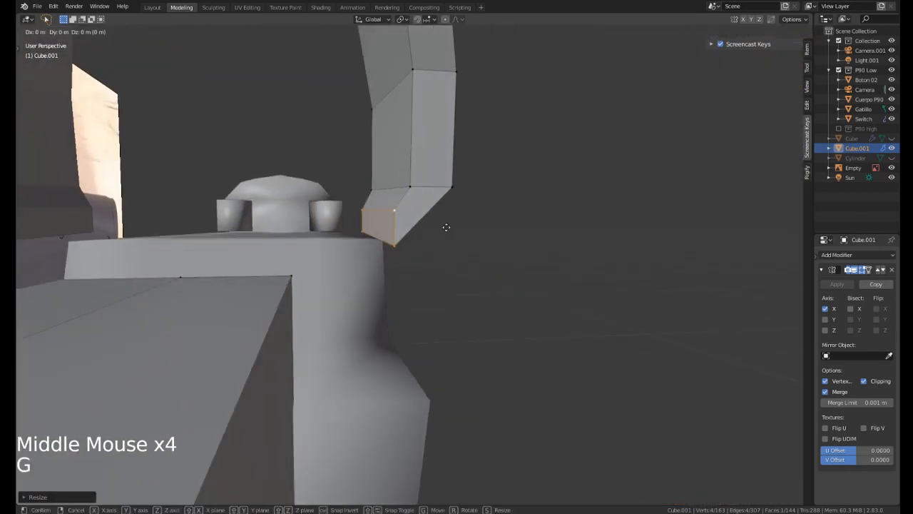
pyautogui.rightClick(440, 246)
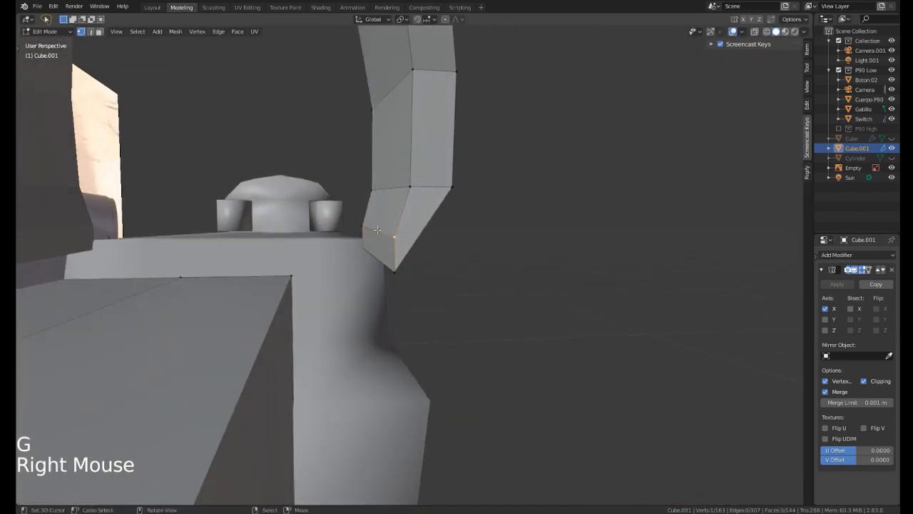
pyautogui.keyDown('shift'); pyautogui.rightClick(440, 247); pyautogui.keyUp('shift')
# Add a lengthwise edge loop along the side of the lower block in front of the strap.
pyautogui.moveTo(440, 247)
pyautogui.mouseDown(button='middle')
pyautogui.moveTo(392, 216)
pyautogui.moveTo(396, 271)
pyautogui.moveTo(367, 245)
pyautogui.moveTo(436, 236)
pyautogui.mouseUp(button='middle')
pyautogui.scroll(-10, 391, 216)
pyautogui.scroll(3, 397, 271)
pyautogui.hotkey('ctrl', 'r')
pyautogui.scroll(4, 366, 244)
pyautogui.scroll(1, 399, 236)
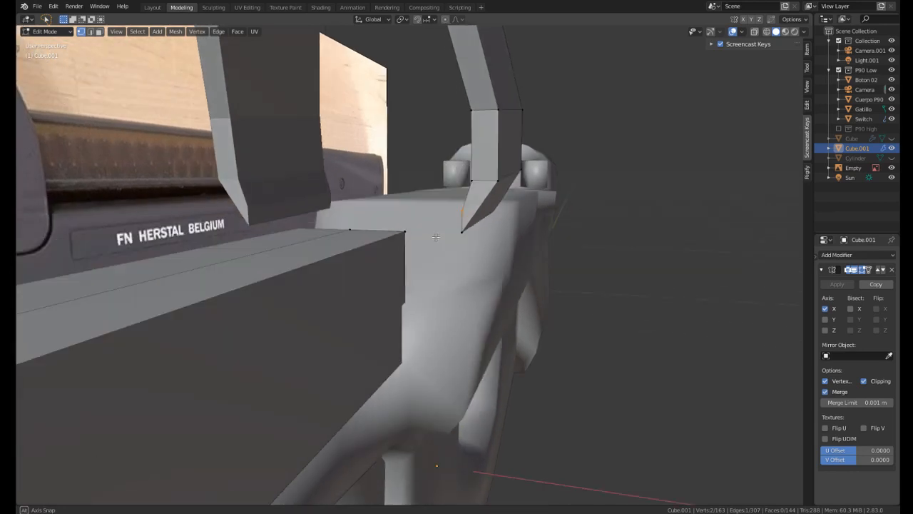
pyautogui.moveTo(436, 237); pyautogui.dragTo(417, 244, button='middle')
pyautogui.scroll(-3, 418, 244)
pyautogui.hotkey('ctrl', 'r')
pyautogui.click(396, 280)
pyautogui.click(396, 280)
# Select the two rear end faces of the lower block in wireframe and extrude them rearward under the strap.
pyautogui.moveTo(396, 278); pyautogui.dragTo(353, 253, button='middle')
pyautogui.scroll(2, 350, 267)
pyautogui.rightClick(378, 269)
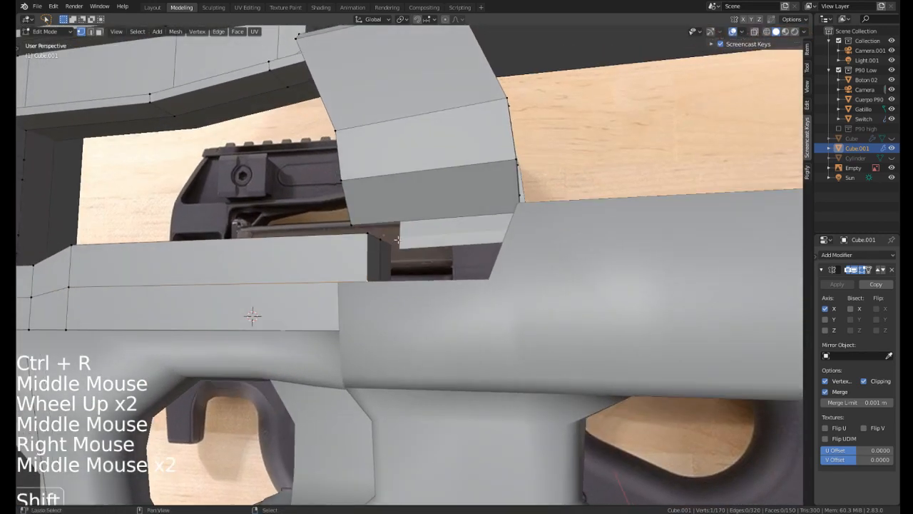
pyautogui.keyDown('shift'); pyautogui.click(350, 251); pyautogui.keyUp('shift')
pyautogui.press('z')
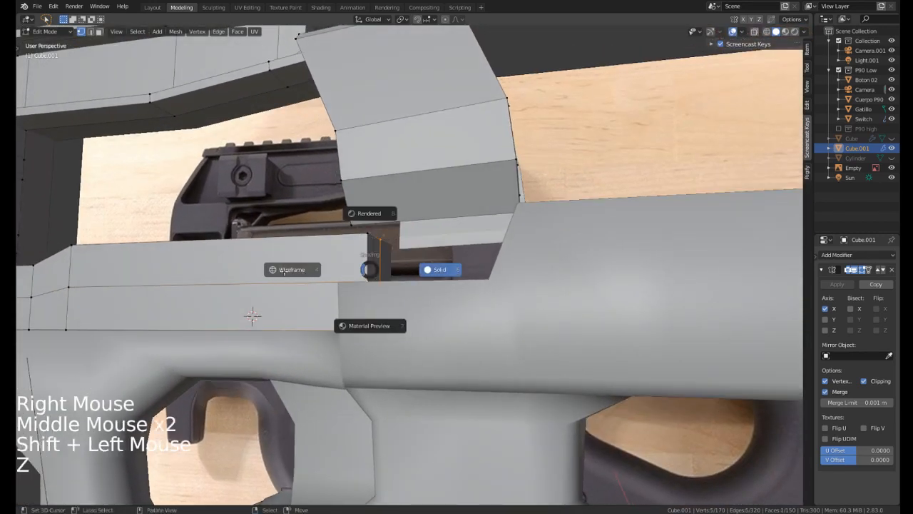
pyautogui.keyDown('shift'); pyautogui.moveTo(413, 240); pyautogui.dragTo(385, 228); pyautogui.keyUp('shift')
pyautogui.moveTo(383, 294); pyautogui.dragTo(392, 308, button='middle')
pyautogui.press('3')
pyautogui.keyDown('shift'); pyautogui.rightClick(364, 306); pyautogui.keyUp('shift')
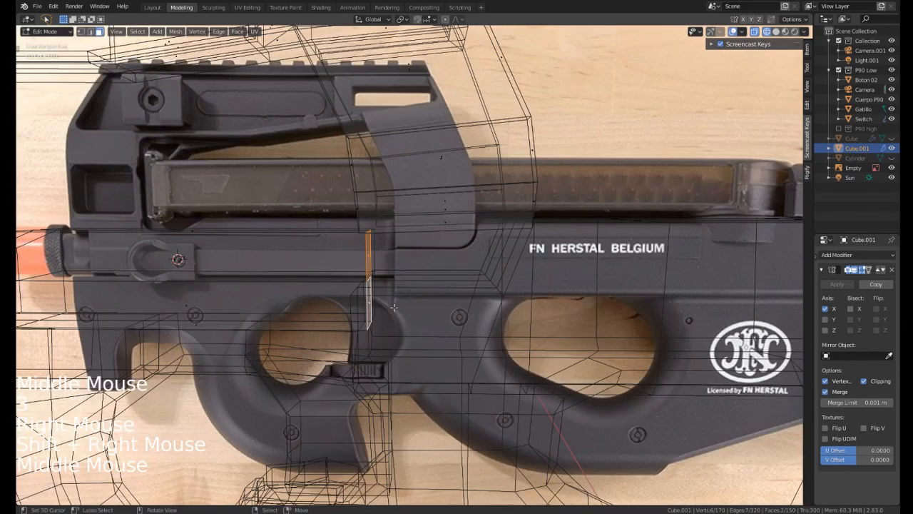
pyautogui.press('e')
pyautogui.click(506, 308)
# Move the lower block's extruded end faces along Y in solid view.
pyautogui.press('z')
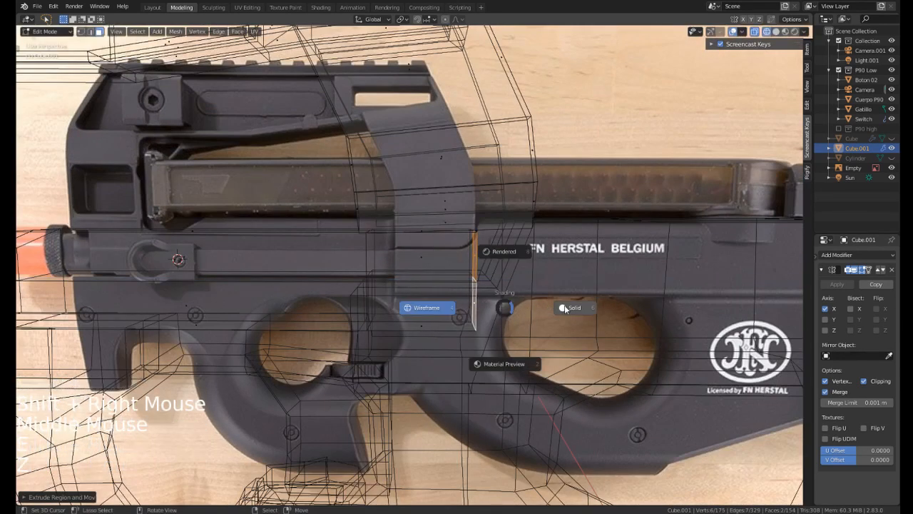
pyautogui.click(565, 305)
pyautogui.moveTo(545, 296); pyautogui.dragTo(482, 250, button='middle')
pyautogui.press('g')
pyautogui.press('y')
pyautogui.click(503, 249)
# Select the side face of the lower block's rear extension and extrude it outward along X under the strap.
pyautogui.moveTo(408, 247)
pyautogui.mouseDown(button='middle')
pyautogui.moveTo(492, 246)
pyautogui.moveTo(414, 249)
pyautogui.mouseUp(button='middle')
pyautogui.scroll(3, 426, 244)
pyautogui.rightClick(426, 254)
pyautogui.middleClick(415, 249)
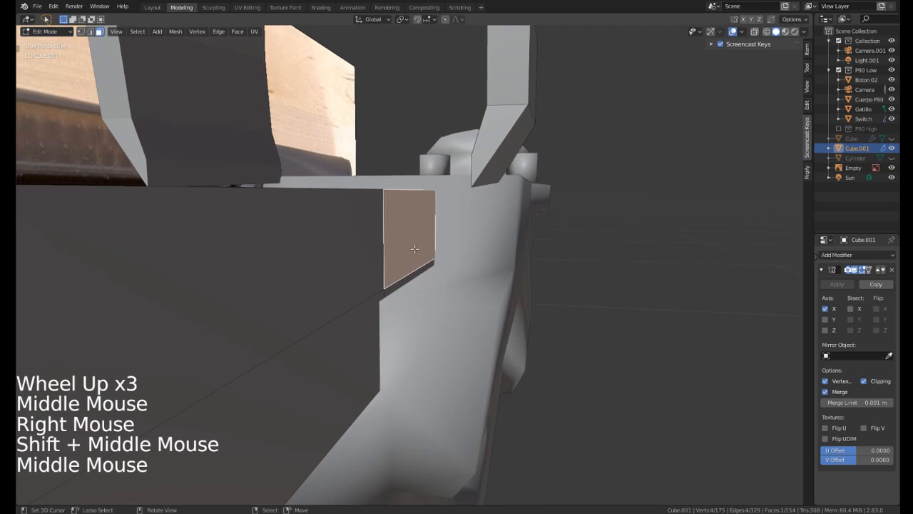
pyautogui.press('e')
pyautogui.press('x')
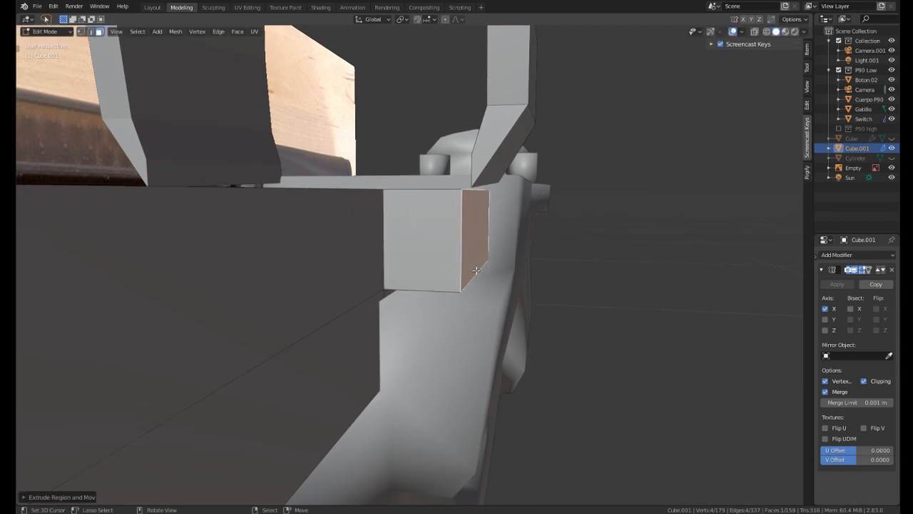
# Add a lengthwise edge loop near the upper edge of the lower block's sides and extruded extension.
pyautogui.scroll(-2, 476, 270)
pyautogui.moveTo(475, 270); pyautogui.dragTo(343, 251, button='middle')
pyautogui.scroll(2, 400, 264)
pyautogui.keyDown('shift'); pyautogui.moveTo(342, 252); pyautogui.dragTo(336, 254, button='middle'); pyautogui.keyUp('shift')
pyautogui.moveTo(335, 254); pyautogui.dragTo(329, 256, button='middle')
pyautogui.scroll(1, 328, 259)
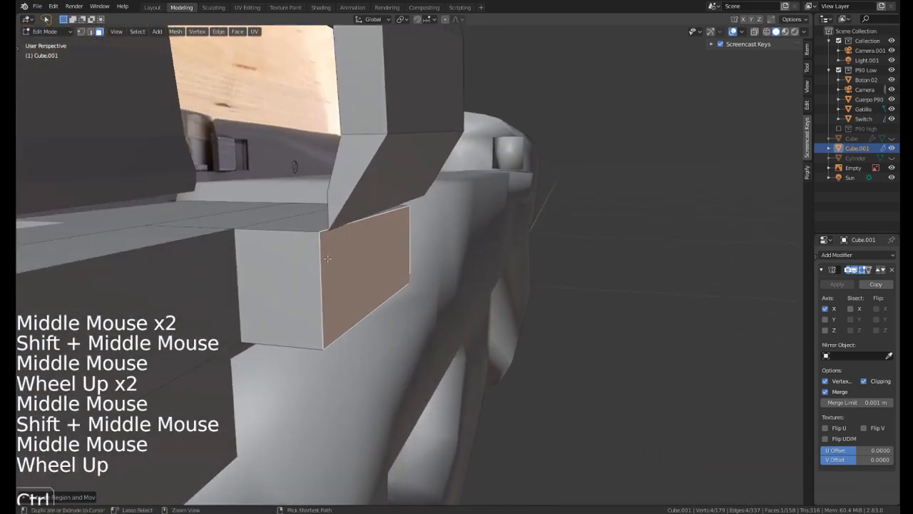
pyautogui.hotkey('ctrl', 'r')
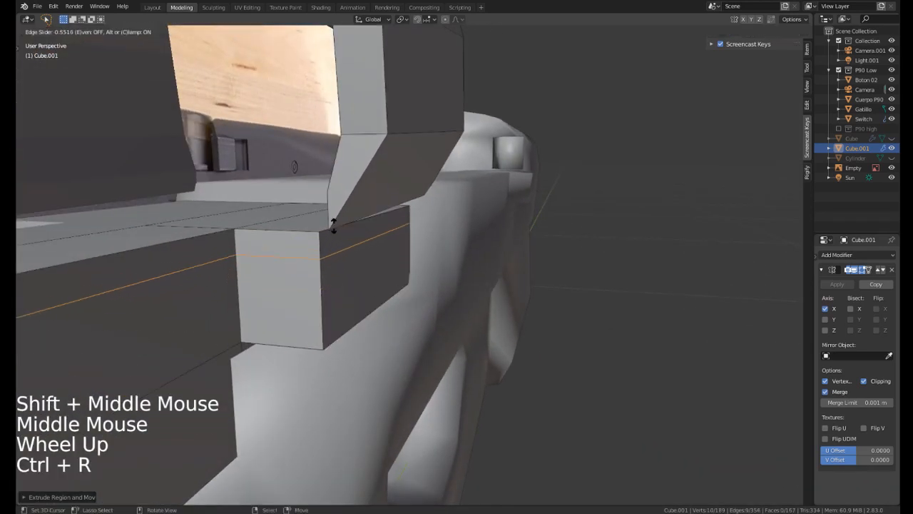
pyautogui.moveTo(346, 225); pyautogui.dragTo(324, 246, button='middle')
# Delete the strap's lower end face and the narrow upper side face of the block's extension facing it.
pyautogui.press('3')
pyautogui.rightClick(378, 214)
pyautogui.press('g')
pyautogui.scroll(2, 353, 234)
pyautogui.keyDown('shift'); pyautogui.rightClick(320, 234); pyautogui.keyUp('shift')
pyautogui.press('x')
pyautogui.click(296, 257)
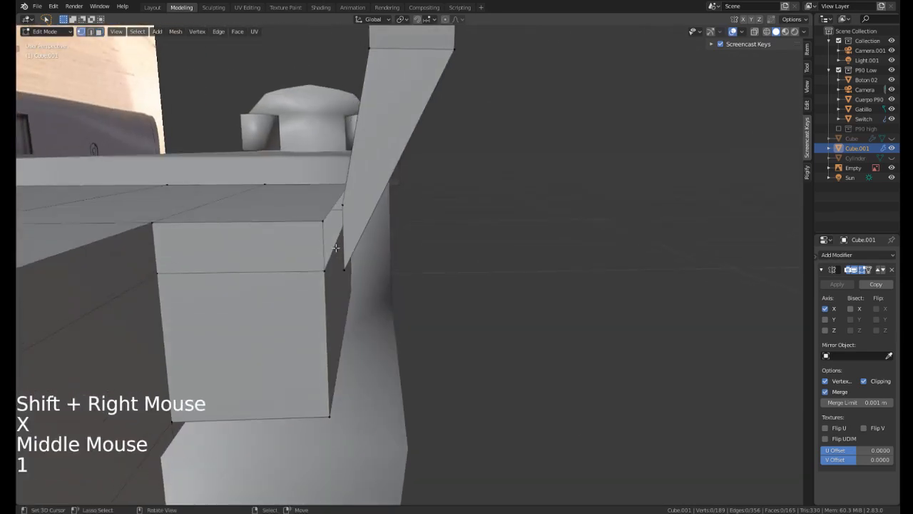
# Merge the strap end's two front vertices at last onto the matching front vertices of the block's upper side opening.
pyautogui.rightClick(337, 213)
pyautogui.middleClick(311, 226)
pyautogui.press('m')
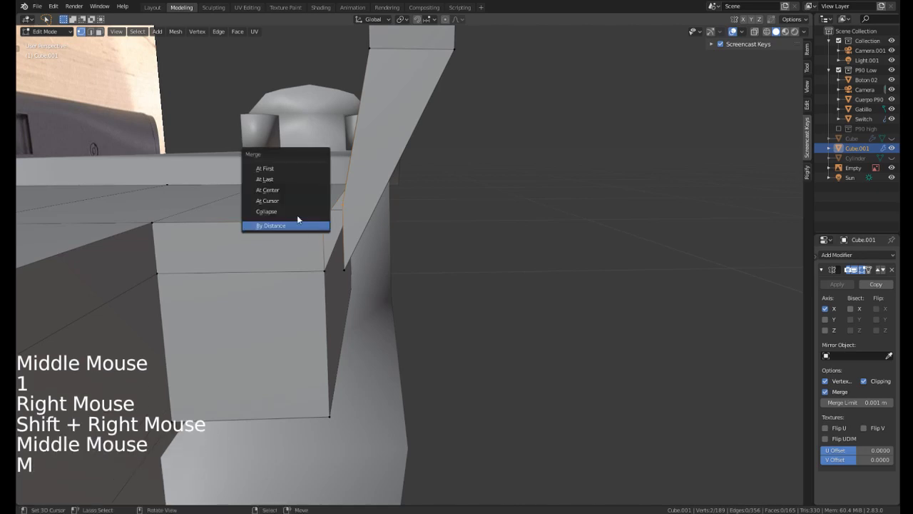
pyautogui.click(283, 181)
pyautogui.rightClick(341, 272)
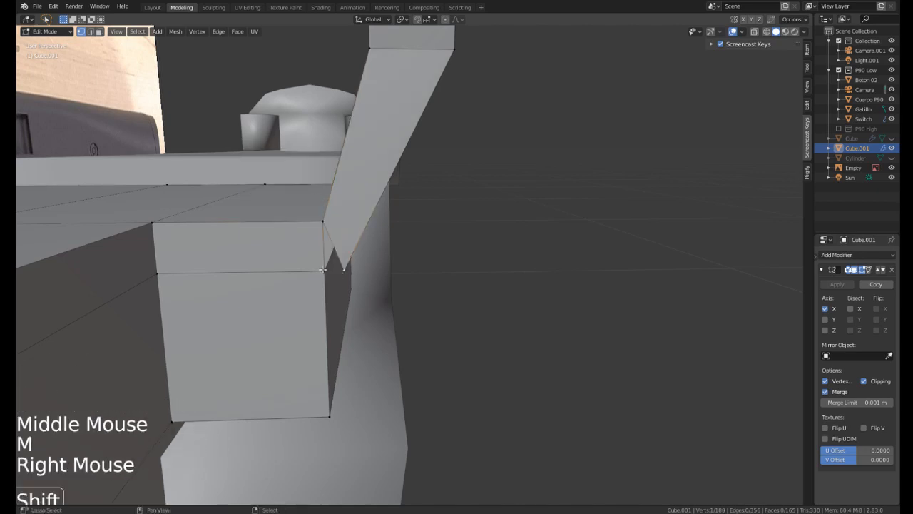
pyautogui.keyDown('shift'); pyautogui.rightClick(328, 272); pyautogui.keyUp('shift')
pyautogui.moveTo(329, 272); pyautogui.dragTo(321, 238, button='middle')
pyautogui.press('m')
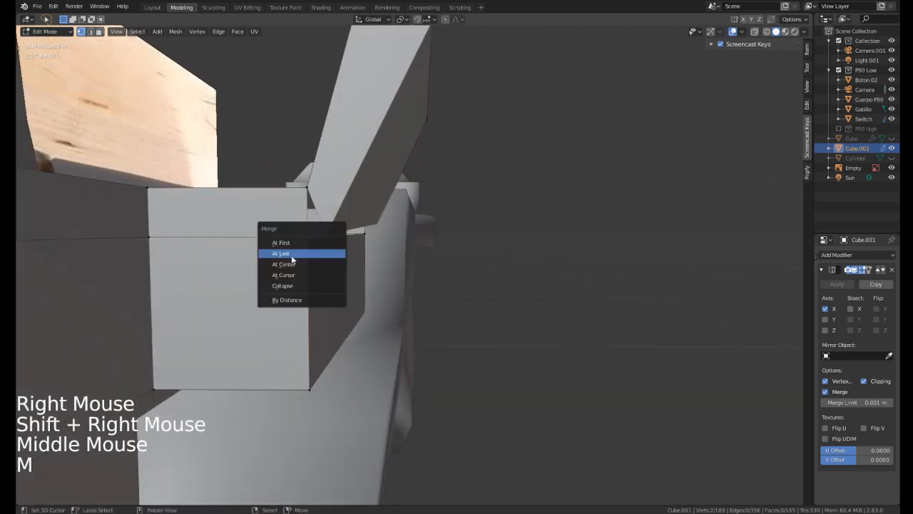
pyautogui.click(294, 256)
# Select the four rear end faces of the lower block's extension and move them along Y toward the strap's rear edge.
pyautogui.moveTo(335, 244); pyautogui.dragTo(456, 229, button='middle')
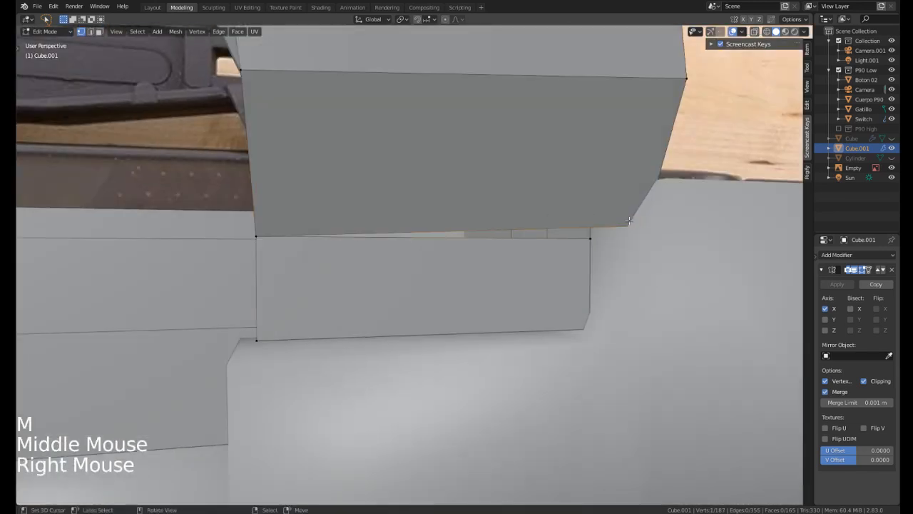
pyautogui.keyDown('shift'); pyautogui.moveTo(628, 220); pyautogui.dragTo(542, 235, button='middle'); pyautogui.keyUp('shift')
pyautogui.moveTo(542, 236); pyautogui.dragTo(470, 271, button='middle')
pyautogui.scroll(-1, 500, 250)
pyautogui.scroll(-2, 456, 278)
pyautogui.moveTo(470, 271); pyautogui.dragTo(513, 321, button='middle')
pyautogui.rightClick(442, 283)
pyautogui.moveTo(471, 285); pyautogui.dragTo(439, 303, button='middle')
pyautogui.scroll(1, 415, 289)
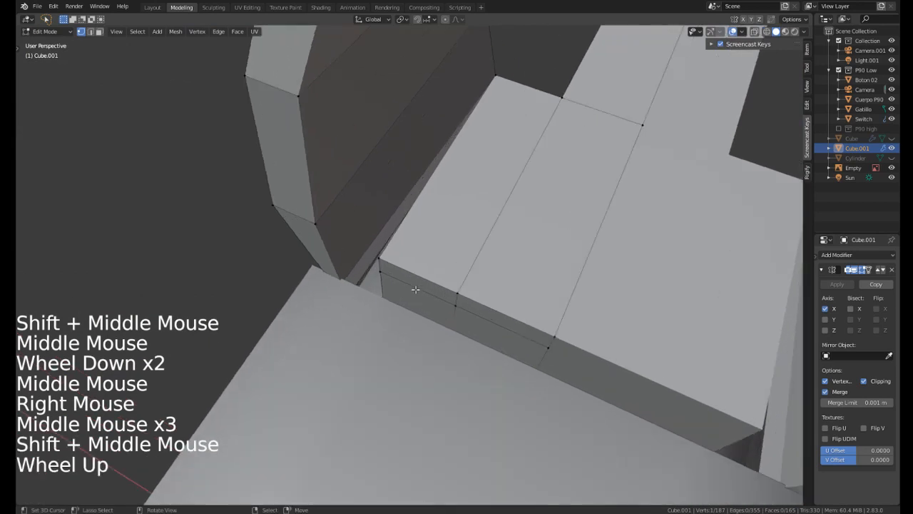
pyautogui.scroll(1, 415, 289)
pyautogui.press('3')
pyautogui.rightClick(417, 286)
pyautogui.keyDown('shift'); pyautogui.rightClick(424, 311); pyautogui.keyUp('shift')
pyautogui.keyDown('shift'); pyautogui.rightClick(502, 348); pyautogui.keyUp('shift')
pyautogui.keyDown('shift'); pyautogui.rightClick(509, 330); pyautogui.keyUp('shift')
pyautogui.moveTo(509, 327); pyautogui.dragTo(481, 329, button='middle')
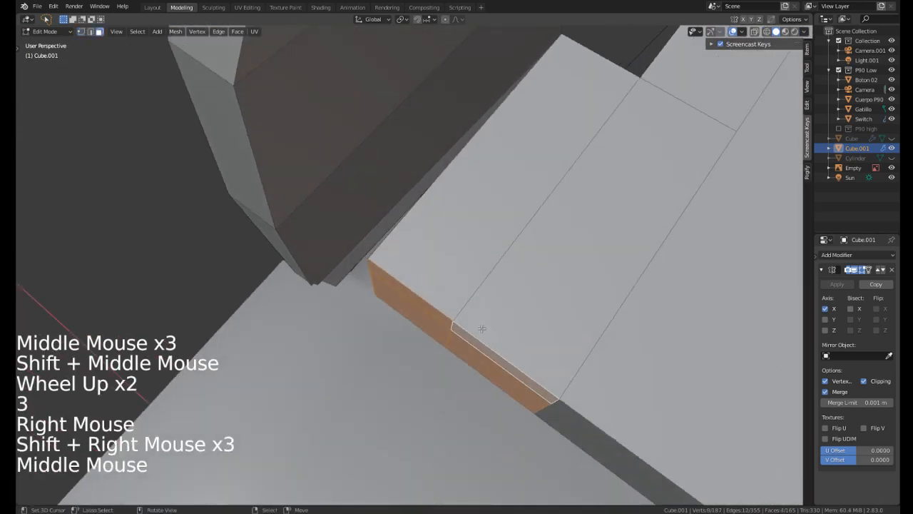
pyautogui.press('g')
pyautogui.press('y')
pyautogui.moveTo(452, 358); pyautogui.dragTo(414, 307, button='middle')
pyautogui.scroll(-3, 473, 241)
# Compare the block and strap joint with the whole gun, and isolate the upper part in local view.
pyautogui.press('KP_Divide')
pyautogui.moveTo(413, 307); pyautogui.dragTo(321, 271, button='middle')
pyautogui.scroll(2, 391, 328)
pyautogui.scroll(3, 337, 279)
pyautogui.scroll(-4, 321, 271)
pyautogui.press('KP_Divide')
pyautogui.scroll(-7, 422, 265)
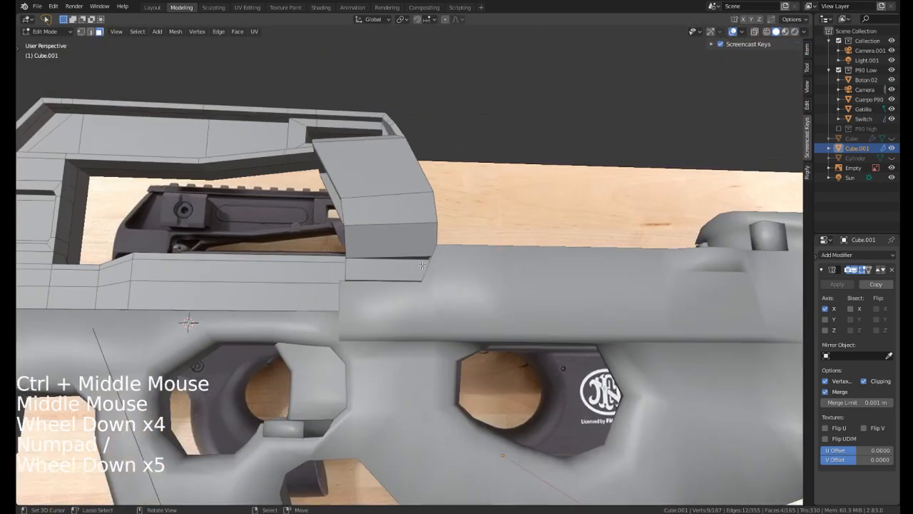
pyautogui.moveTo(422, 265); pyautogui.dragTo(398, 272, button='middle')
pyautogui.press('KP_Divide')
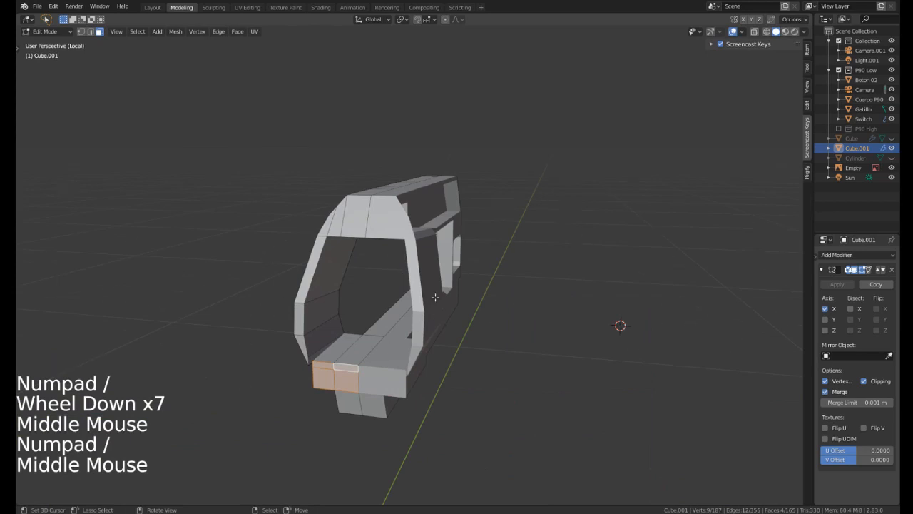
# Merge the strap end's two rear vertices at last onto the matching rear vertices of the block's upper side opening.
pyautogui.scroll(2, 343, 316)
pyautogui.moveTo(435, 296); pyautogui.dragTo(255, 293, button='middle')
pyautogui.scroll(2, 377, 252)
pyautogui.press('1')
pyautogui.rightClick(246, 262)
pyautogui.keyDown('shift'); pyautogui.rightClick(370, 254); pyautogui.keyUp('shift')
pyautogui.press('m')
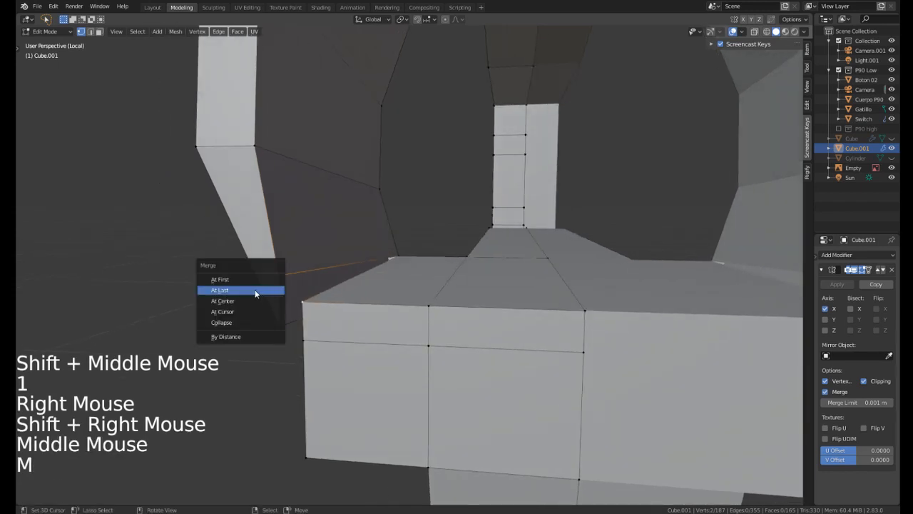
pyautogui.click(255, 291)
pyautogui.rightClick(284, 325)
pyautogui.keyDown('shift'); pyautogui.rightClick(310, 339); pyautogui.keyUp('shift')
pyautogui.press('m')
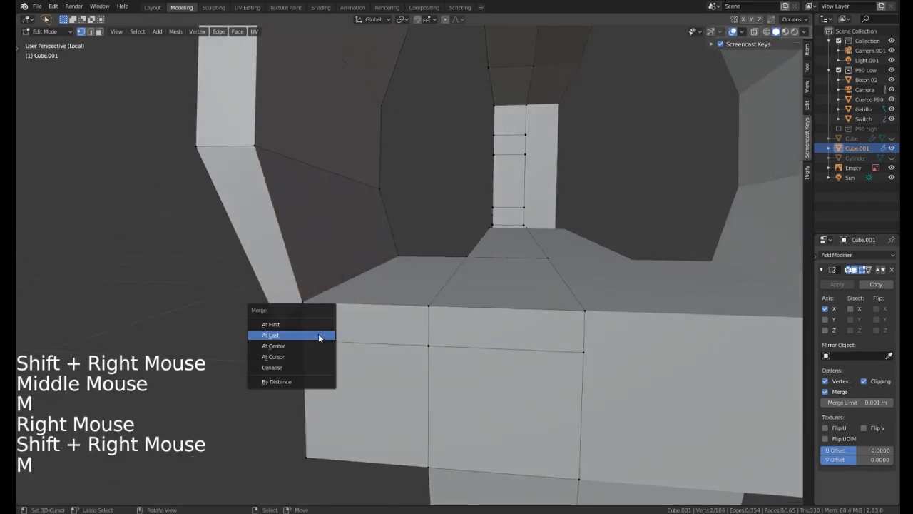
pyautogui.click(318, 337)
# Select the edge loop around the strap's lower bend and move it down closer to the block.
pyautogui.moveTo(318, 335); pyautogui.dragTo(350, 308, button='middle')
pyautogui.scroll(-3, 350, 307)
pyautogui.middleClick(351, 306)
pyautogui.rightClick(481, 227)
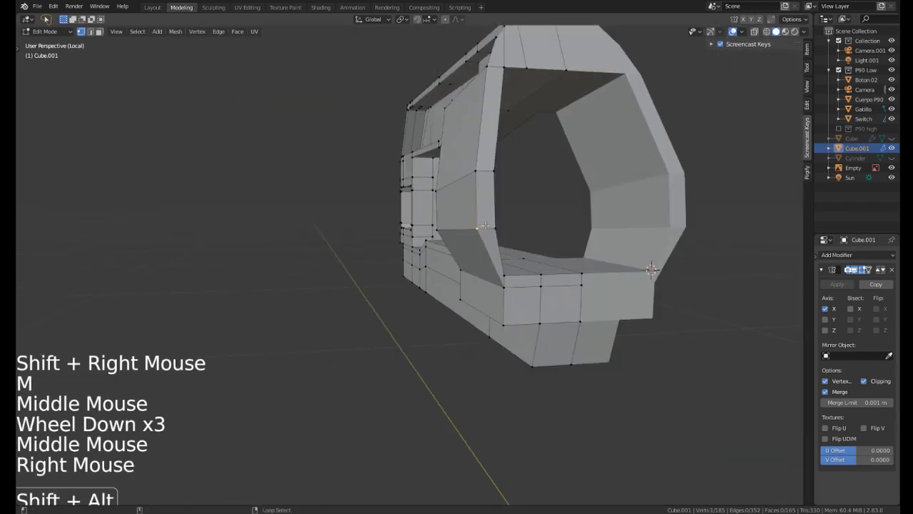
pyautogui.keyDown('alt'); pyautogui.keyDown('shift'); pyautogui.rightClick(485, 226); pyautogui.keyUp('shift'); pyautogui.keyUp('alt')
pyautogui.moveTo(484, 225); pyautogui.dragTo(460, 235, button='middle')
pyautogui.press('g')
pyautogui.click(460, 255)
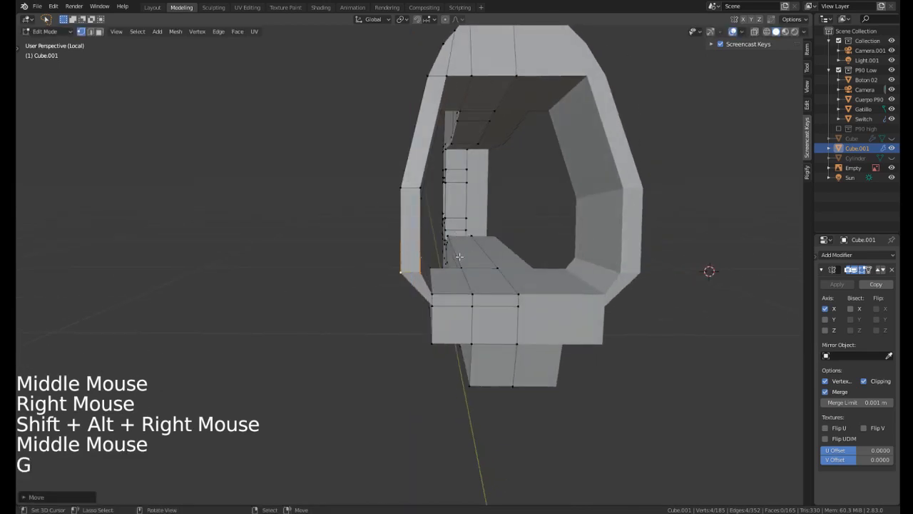
# Rotate the strap's lower bend edge loop in front view so it slants across the corner.
pyautogui.press('KP_1')
pyautogui.scroll(5, 435, 254)
pyautogui.keyDown('shift'); pyautogui.moveTo(435, 254); pyautogui.dragTo(468, 286, button='middle'); pyautogui.keyUp('shift')
pyautogui.scroll(3, 467, 286)
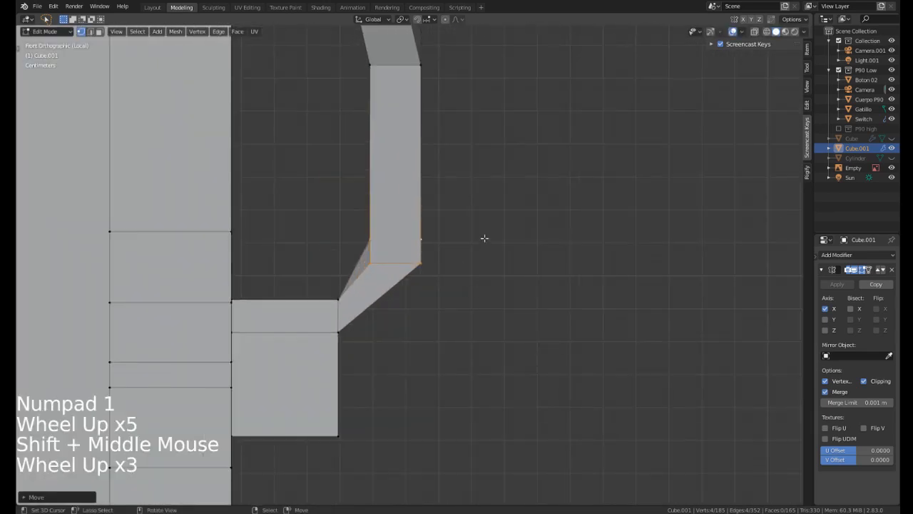
pyautogui.press('r')
pyautogui.click(472, 291)
# Try to flatten the strap's lower bend loop along Z and undo the scale.
pyautogui.press('s')
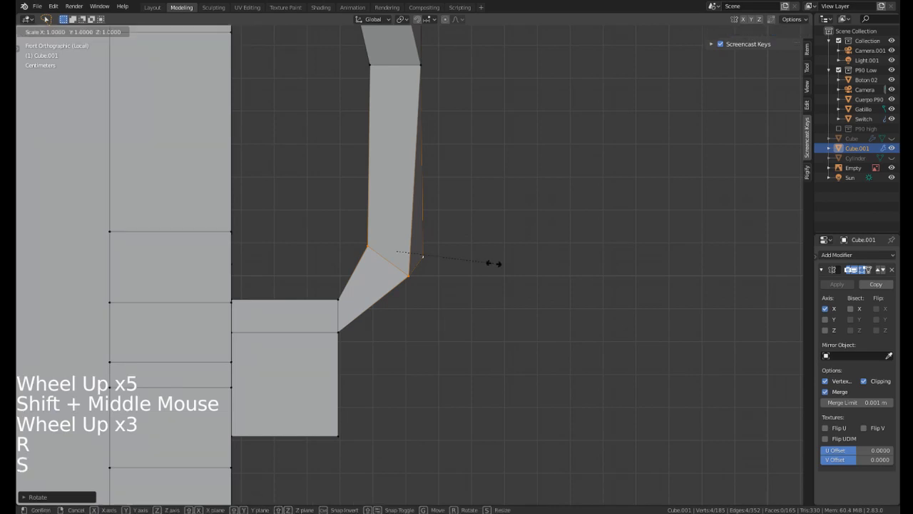
pyautogui.click(494, 263)
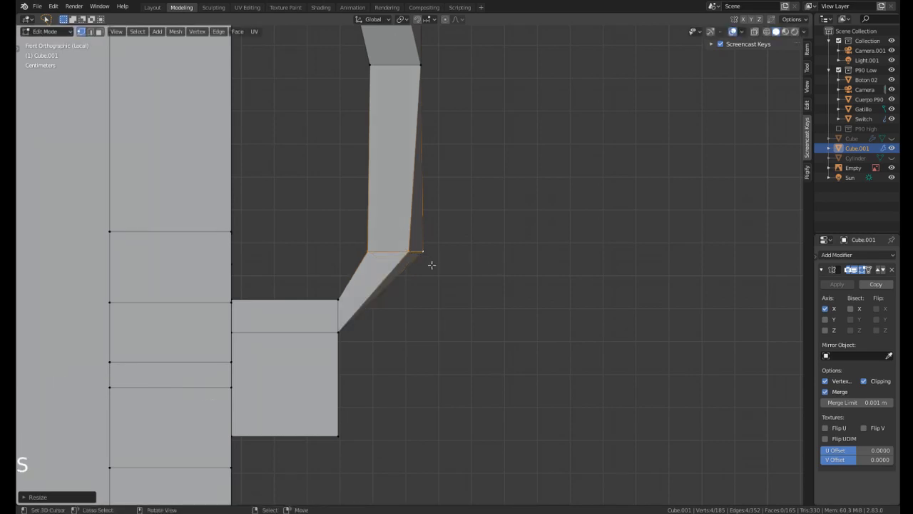
pyautogui.hotkey('ctrl', 'z')
# Trackball-rotate the lower bend loop and align its two outer vertices by scaling them along X.
pyautogui.press('r')
pyautogui.press('r')
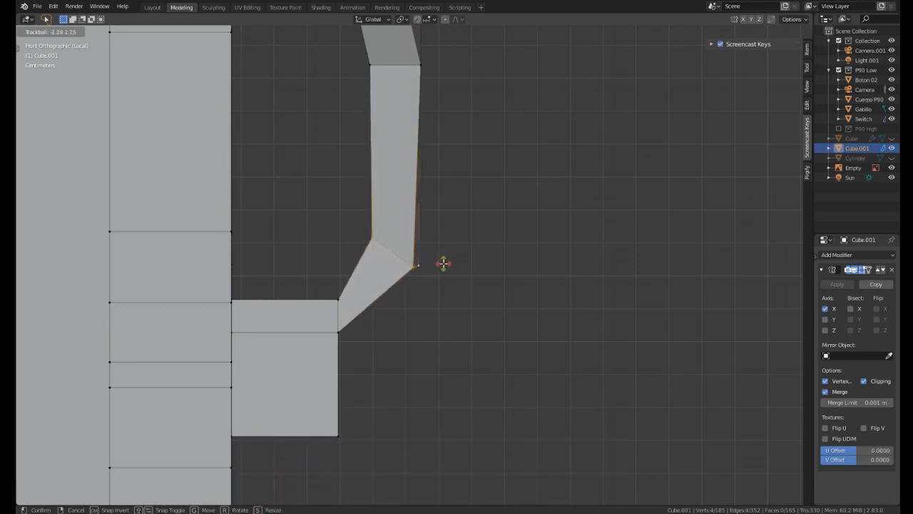
pyautogui.click(443, 263)
pyautogui.press('s')
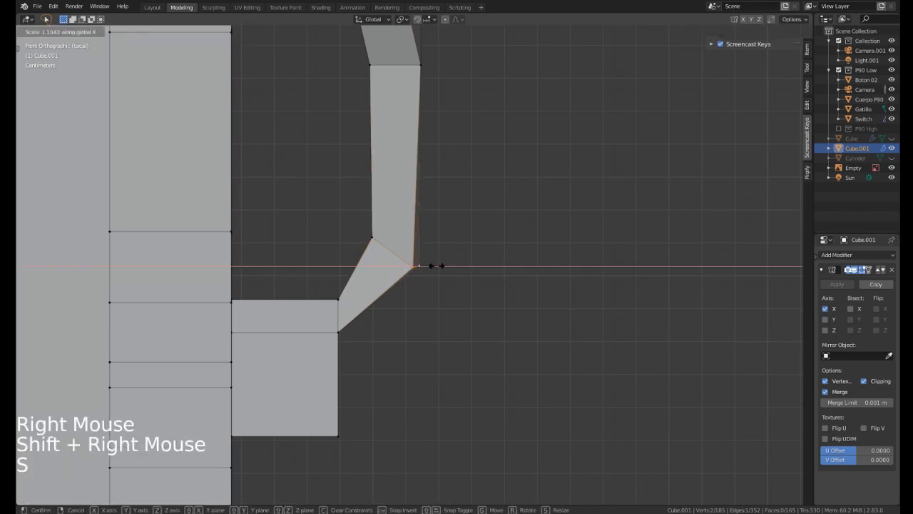
pyautogui.click(437, 266)
# Select the lower bend's two inner vertices in wireframe and align them by scaling along X and Z.
pyautogui.press('z')
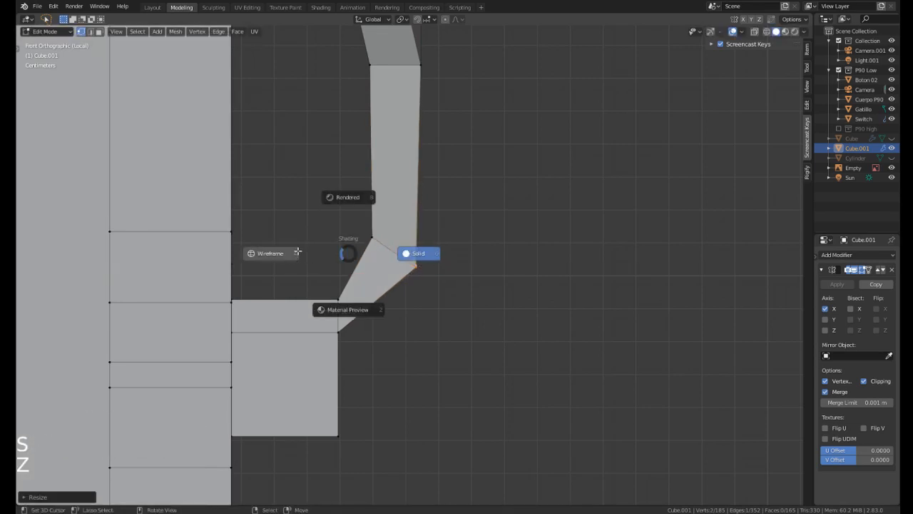
pyautogui.click(273, 254)
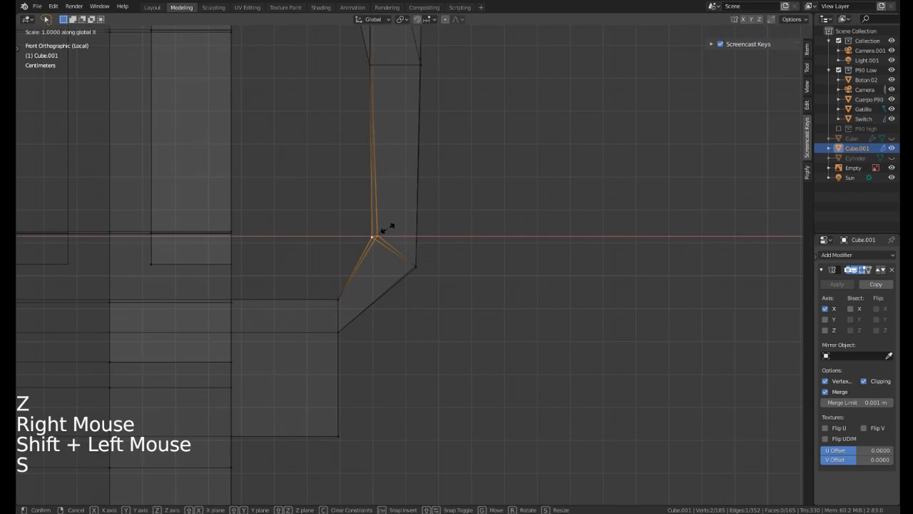
pyautogui.click(387, 228)
pyautogui.press('s')
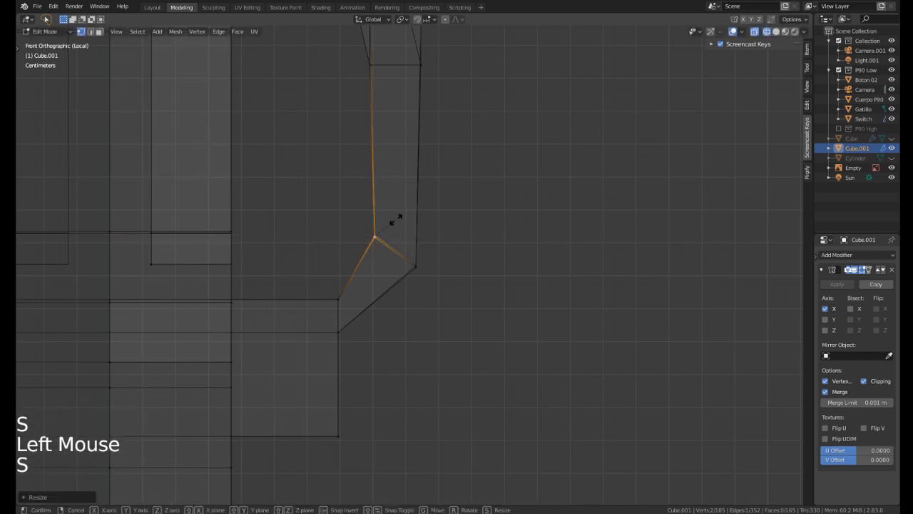
pyautogui.press('z')
pyautogui.rightClick(442, 221)
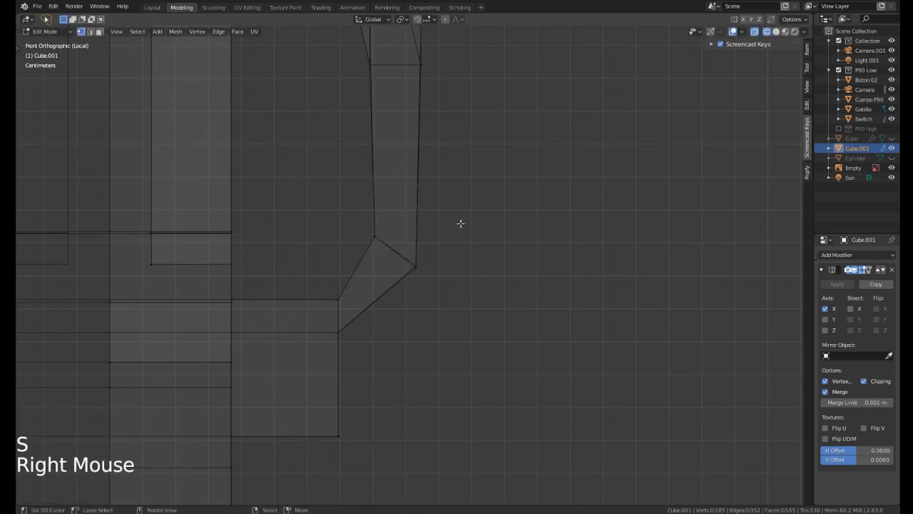
# Select the lower bend's two outer vertices and align them by scaling along Z.
pyautogui.keyDown('shift'); pyautogui.click(475, 283); pyautogui.keyUp('shift')
pyautogui.press('s')
pyautogui.press('z')
pyautogui.press('Return')
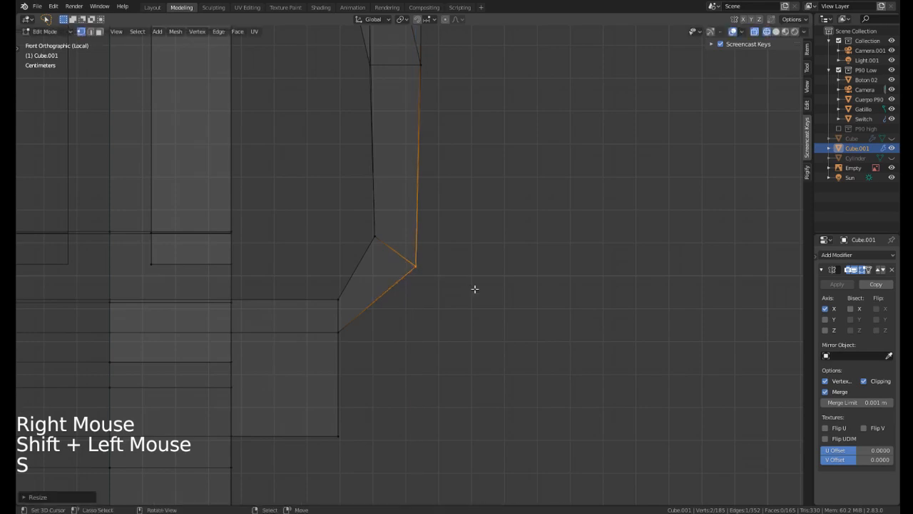
# Examine the strap's reshaped lower bend from the rear in solid view.
pyautogui.scroll(-2, 393, 147)
pyautogui.moveTo(393, 147)
pyautogui.keyDown('shift'); pyautogui.mouseDown(button='middle')
pyautogui.moveTo(379, 212)
pyautogui.moveTo(387, 220)
pyautogui.mouseUp(button='middle'); pyautogui.keyUp('shift')
pyautogui.scroll(-3, 425, 199)
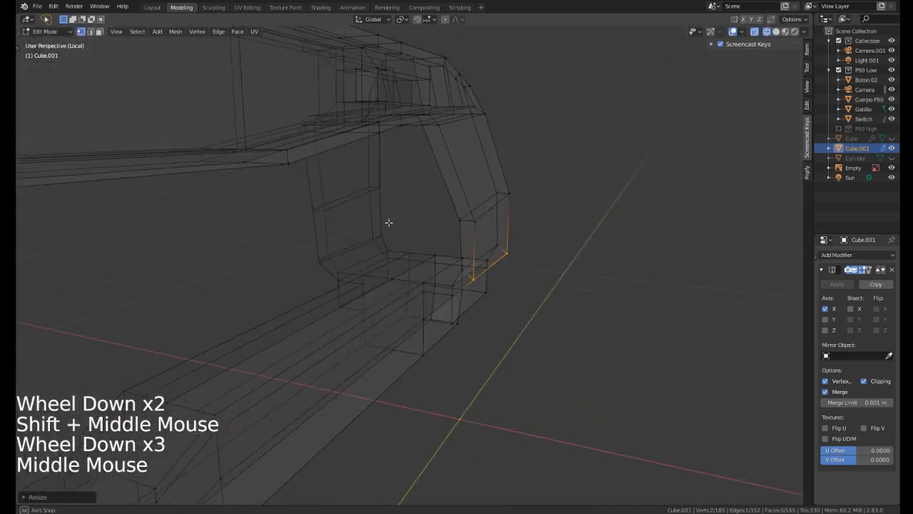
pyautogui.press('z')
pyautogui.scroll(-2, 433, 212)
pyautogui.moveTo(473, 220)
pyautogui.mouseDown(button='middle')
pyautogui.moveTo(433, 212)
pyautogui.moveTo(367, 218)
pyautogui.moveTo(350, 206)
pyautogui.mouseUp(button='middle')
pyautogui.scroll(-1, 394, 239)
pyautogui.moveTo(393, 239); pyautogui.dragTo(406, 258, button='middle')
pyautogui.scroll(1, 406, 257)
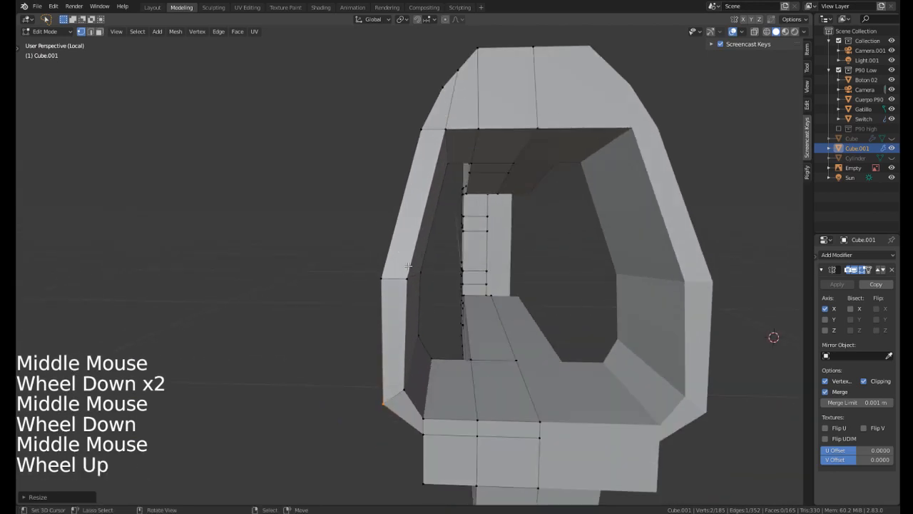
pyautogui.rightClick(394, 279)
pyautogui.keyDown('alt'); pyautogui.keyDown('shift'); pyautogui.rightClick(390, 281); pyautogui.keyUp('shift'); pyautogui.keyUp('alt')
pyautogui.press('KP_1')
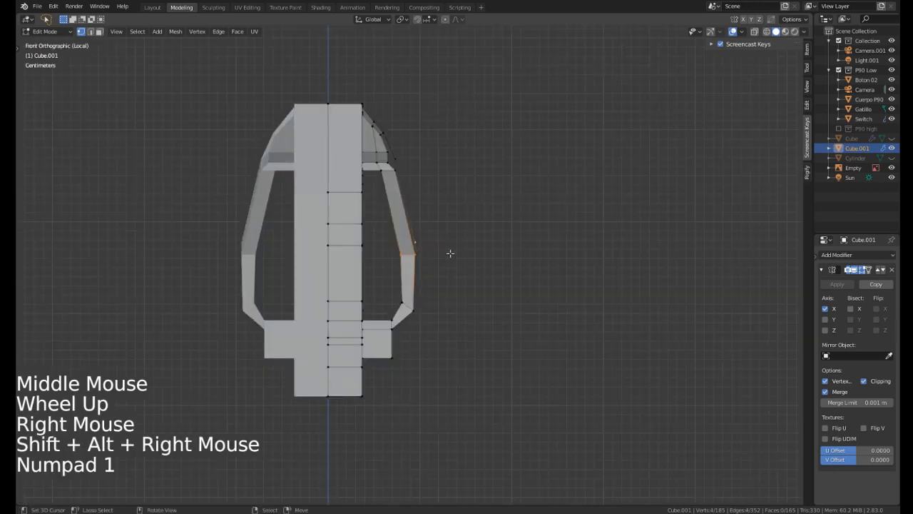
pyautogui.keyDown('shift'); pyautogui.moveTo(413, 206); pyautogui.dragTo(400, 208, button='middle'); pyautogui.keyUp('shift')
pyautogui.scroll(2, 400, 208)
pyautogui.scroll(1, 417, 203)
pyautogui.press('g')
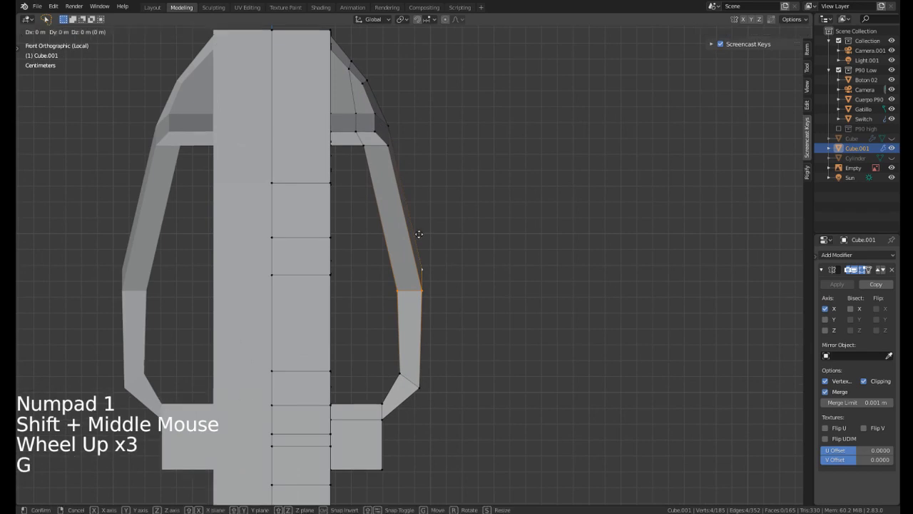
pyautogui.press('z')
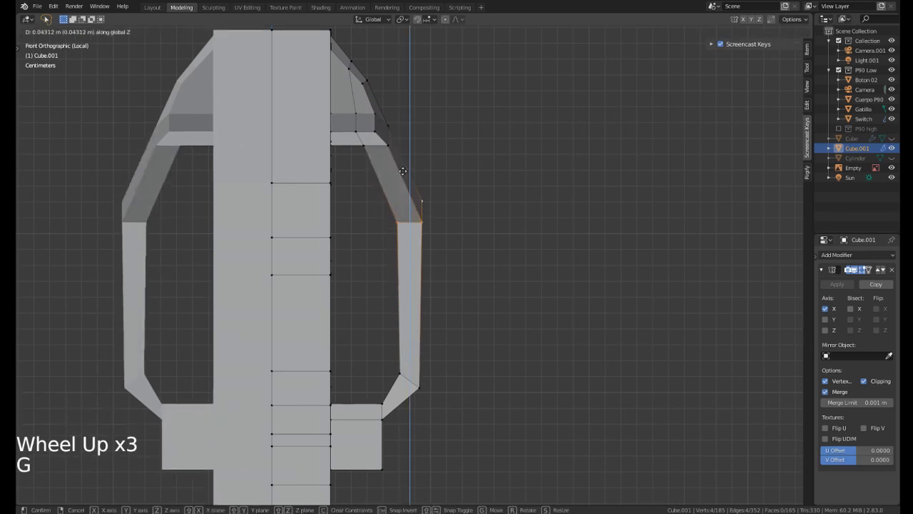
pyautogui.rightClick(402, 178)
# Select all vertices of the strap's upper corner in wireframe and move them outward along X and slightly downward.
pyautogui.keyDown('shift'); pyautogui.moveTo(382, 143); pyautogui.dragTo(399, 157, button='middle'); pyautogui.keyUp('shift')
pyautogui.scroll(2, 399, 158)
pyautogui.rightClick(399, 157)
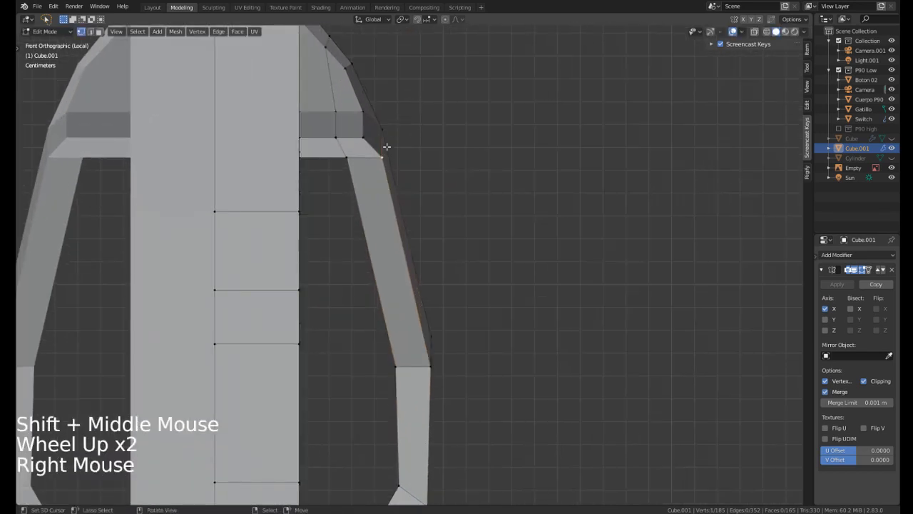
pyautogui.press('z')
pyautogui.click(321, 147)
pyautogui.rightClick(383, 121)
pyautogui.moveTo(402, 92)
pyautogui.keyDown('shift'); pyautogui.mouseDown()
pyautogui.moveTo(330, 143)
pyautogui.moveTo(393, 174)
pyautogui.mouseUp(); pyautogui.keyUp('shift')
pyautogui.press('z')
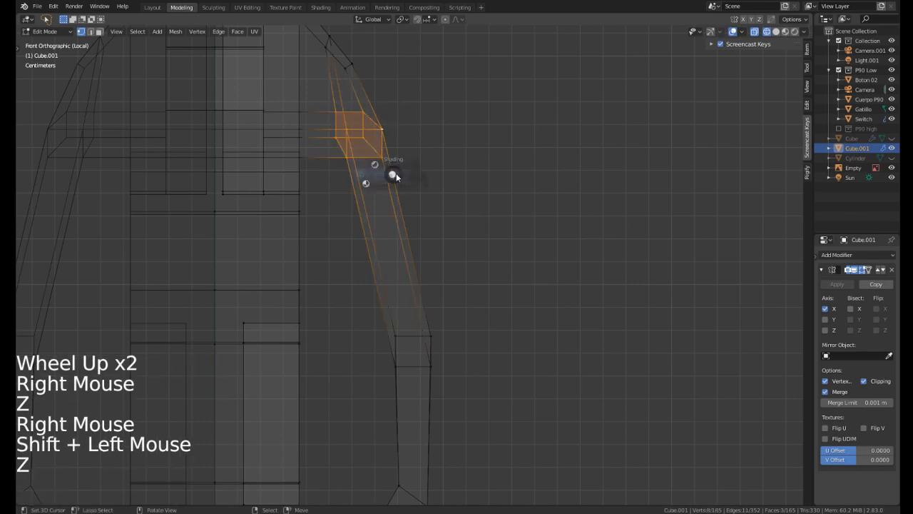
pyautogui.scroll(-1, 452, 173)
pyautogui.press('g')
pyautogui.press('x')
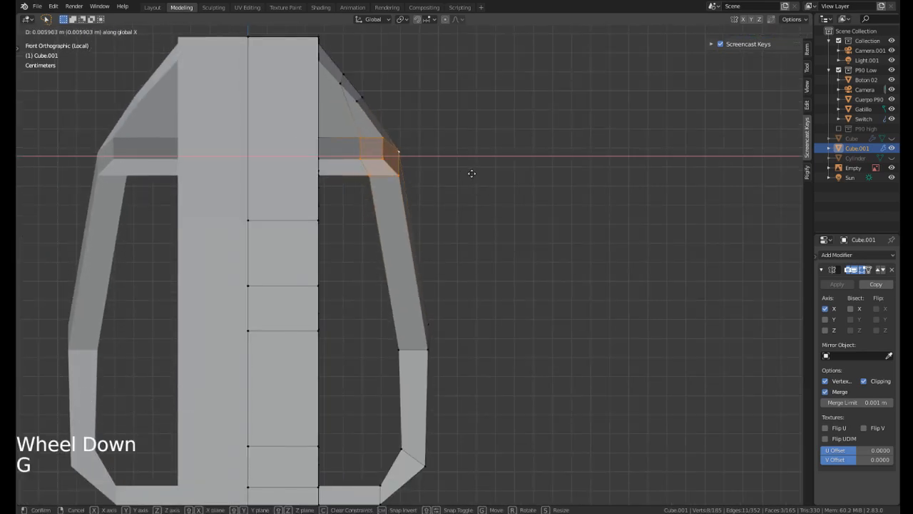
pyautogui.click(471, 173)
pyautogui.press('g')
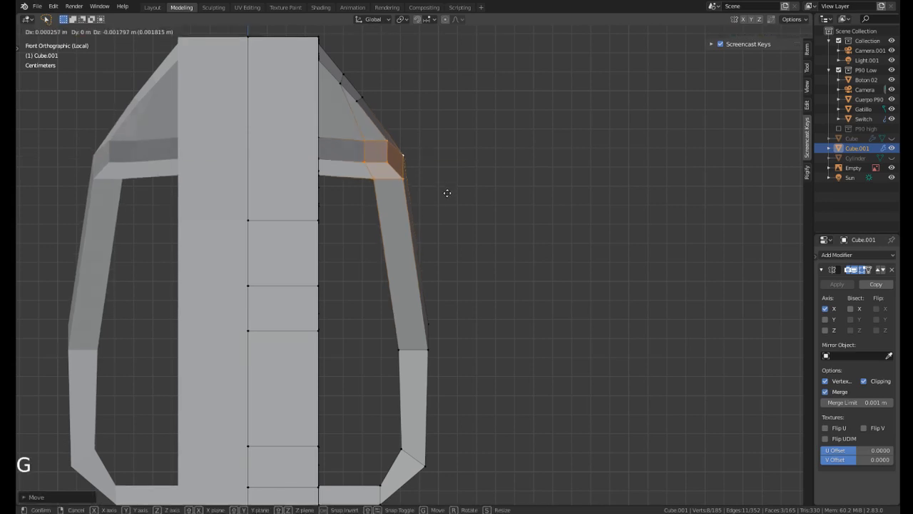
pyautogui.click(441, 192)
# Examine the reshaped upper part in perspective, both in and out of Edit Mode.
pyautogui.moveTo(383, 175); pyautogui.dragTo(335, 191, button='middle')
pyautogui.scroll(-4, 357, 191)
pyautogui.moveTo(410, 187); pyautogui.dragTo(444, 258, button='middle')
pyautogui.scroll(-3, 373, 195)
pyautogui.press('Tab')
pyautogui.scroll(3, 444, 280)
pyautogui.scroll(-2, 419, 291)
pyautogui.press('Tab')
pyautogui.moveTo(418, 291); pyautogui.dragTo(475, 261, button='middle')
# Apply Shade Smooth to all faces of the upper part and return to Object Mode.
pyautogui.press('a')
pyautogui.hotkey('ctrl', 'f')
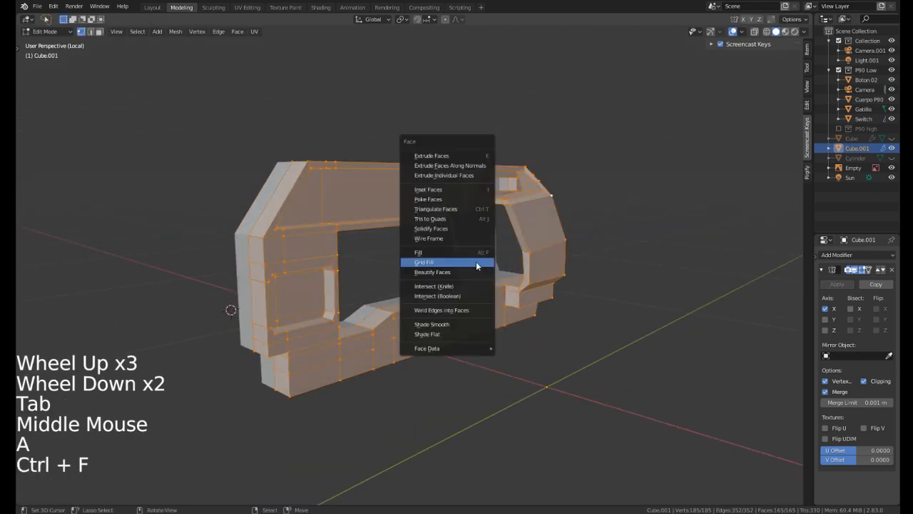
pyautogui.click(458, 321)
pyautogui.press('Tab')
pyautogui.moveTo(459, 321); pyautogui.dragTo(301, 200, button='middle')
pyautogui.scroll(-1, 414, 278)
# Leave local view, align to the right orthographic view and unhide the Cube and Cylinder objects.
pyautogui.press('KP_3')
pyautogui.scroll(4, 379, 255)
pyautogui.scroll(-2, 302, 199)
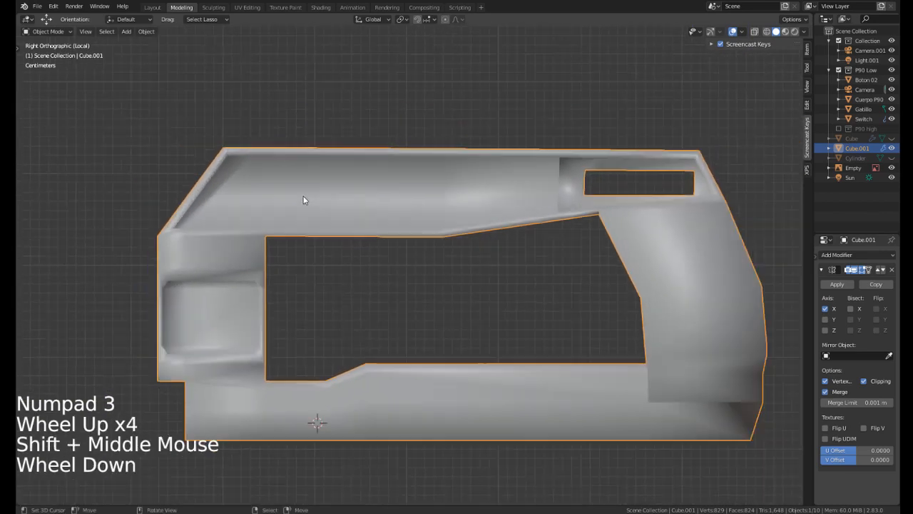
pyautogui.press('KP_Divide')
pyautogui.press('KP_3')
pyautogui.scroll(1, 282, 192)
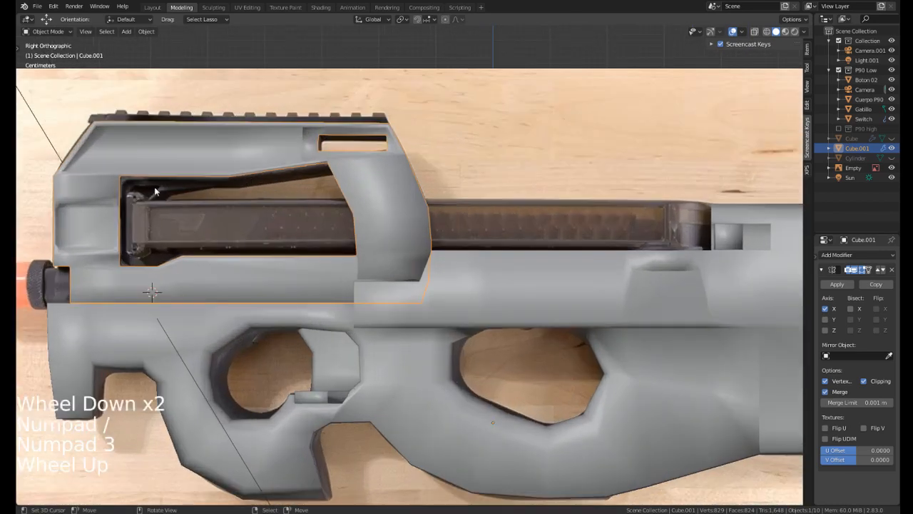
pyautogui.moveTo(199, 140)
pyautogui.keyDown('shift'); pyautogui.mouseDown(button='middle')
pyautogui.moveTo(278, 199)
pyautogui.moveTo(283, 233)
pyautogui.mouseUp(button='middle'); pyautogui.keyUp('shift')
pyautogui.hotkey('alt', 'h')
pyautogui.scroll(1, 284, 233)
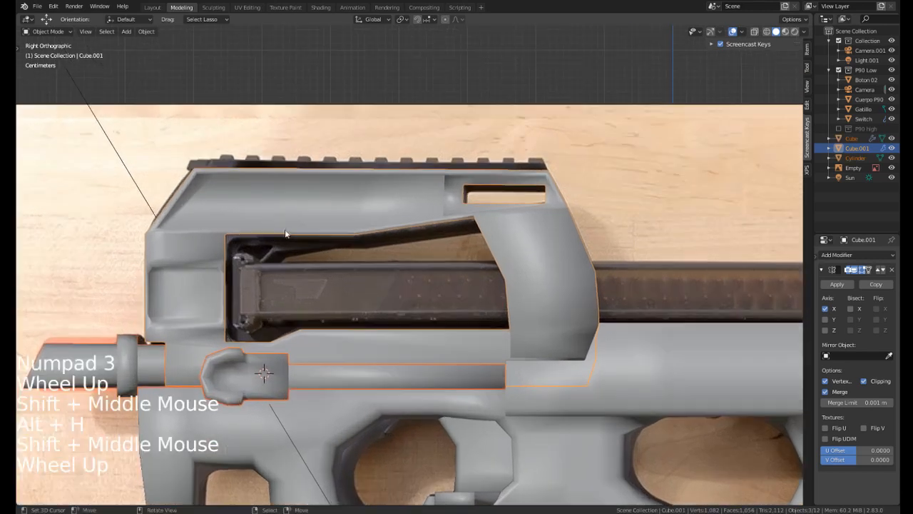
# Place the 3D cursor on the centre of the side mount's screw in the reference photo, using wireframe display.
pyautogui.press('z')
pyautogui.scroll(1, 228, 207)
pyautogui.scroll(1, 228, 207)
pyautogui.keyDown('shift'); pyautogui.moveTo(229, 207); pyautogui.dragTo(224, 214, button='middle'); pyautogui.keyUp('shift')
pyautogui.scroll(2, 202, 183)
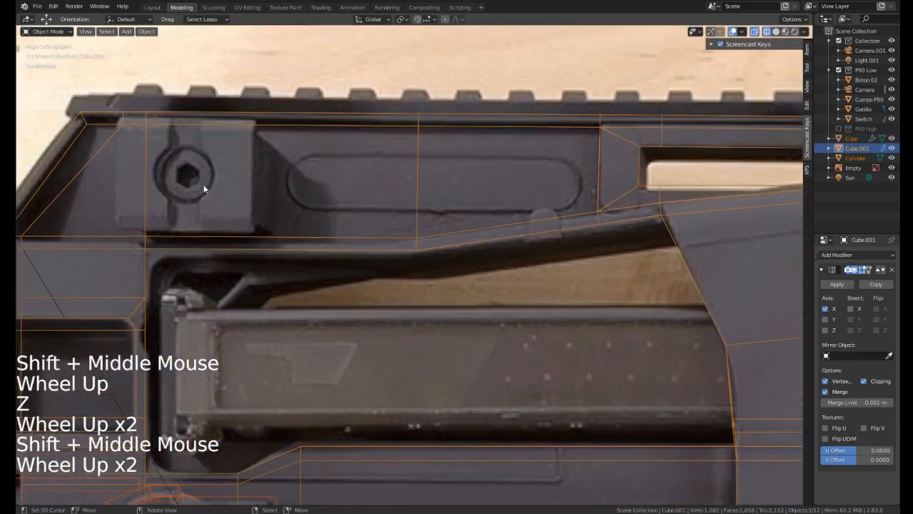
pyautogui.keyDown('shift'); pyautogui.moveTo(201, 183); pyautogui.dragTo(226, 163, button='middle'); pyautogui.keyUp('shift')
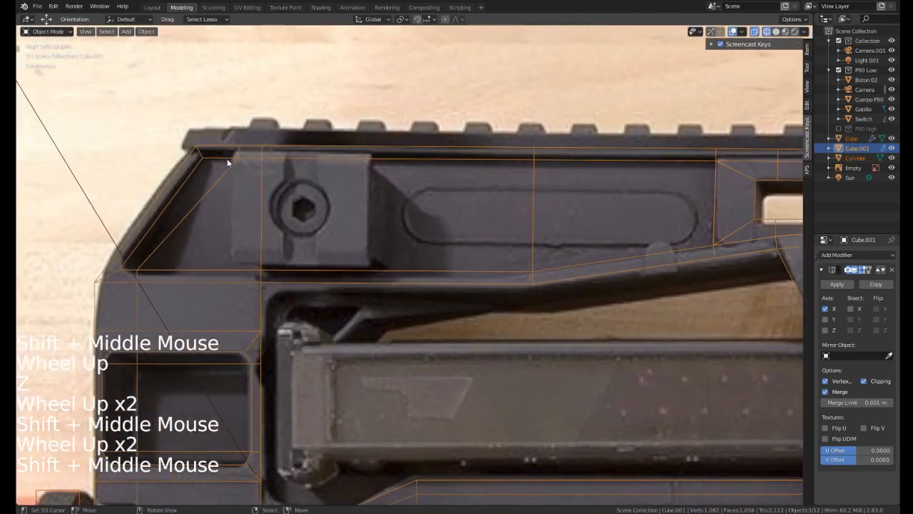
pyautogui.click(302, 208)
pyautogui.scroll(-6, 303, 208)
pyautogui.scroll(2, 357, 238)
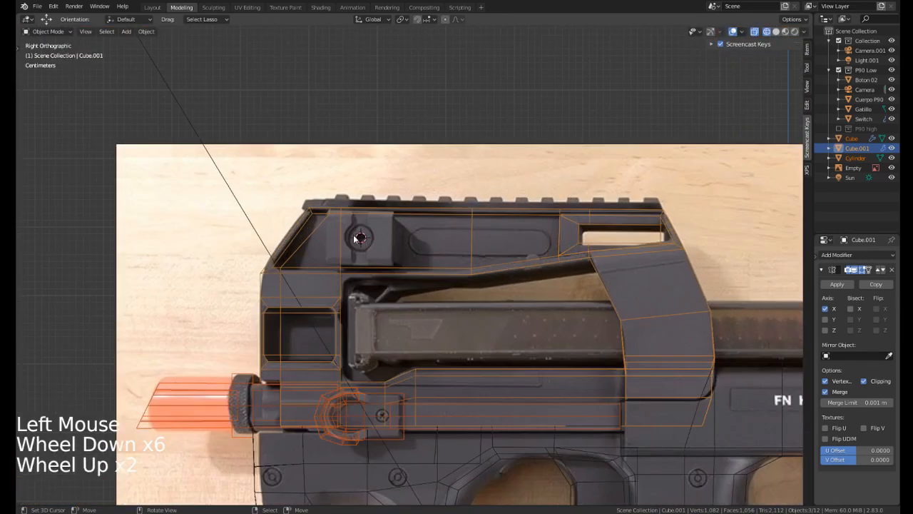
pyautogui.click(360, 240)
pyautogui.moveTo(359, 241); pyautogui.dragTo(393, 261, button='middle')
pyautogui.scroll(-3, 404, 258)
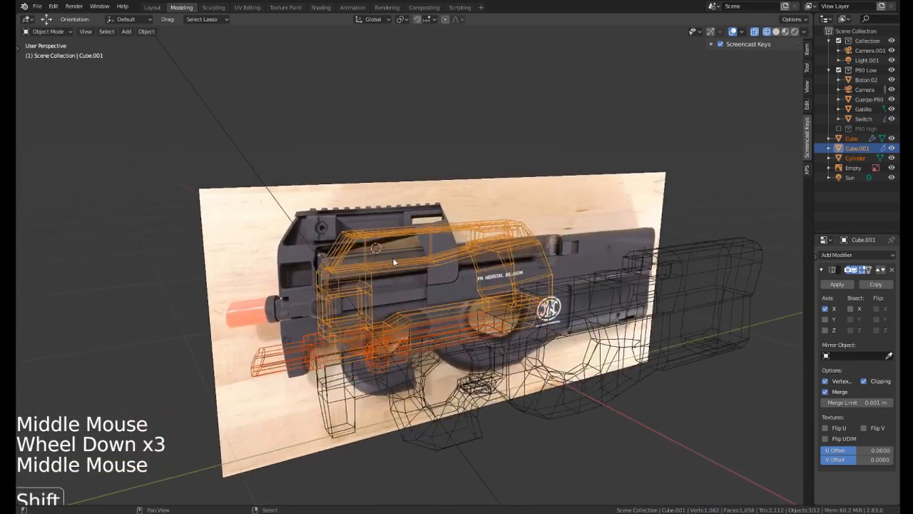
pyautogui.hotkey('shift', 'a')
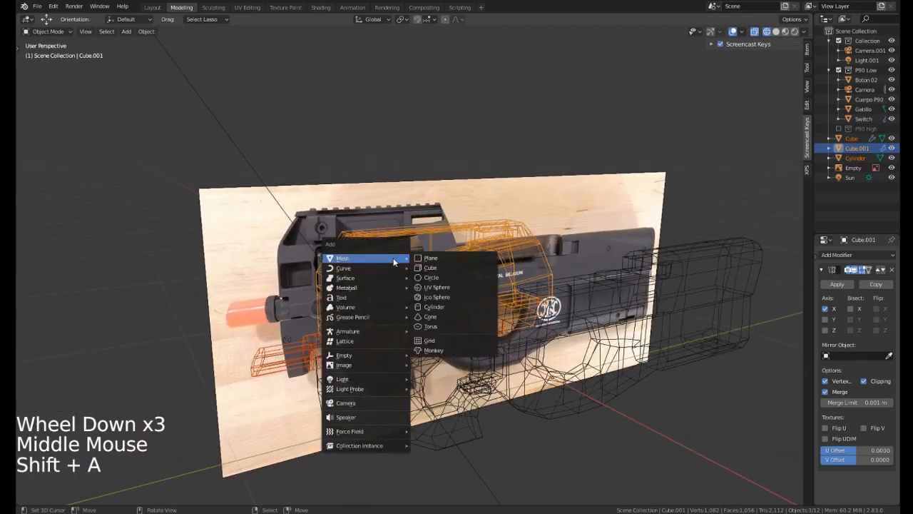
pyautogui.click(455, 267)
pyautogui.scroll(-2, 390, 232)
pyautogui.moveTo(430, 247)
pyautogui.mouseDown(button='middle')
pyautogui.moveTo(390, 232)
pyautogui.moveTo(421, 234)
pyautogui.mouseUp(button='middle')
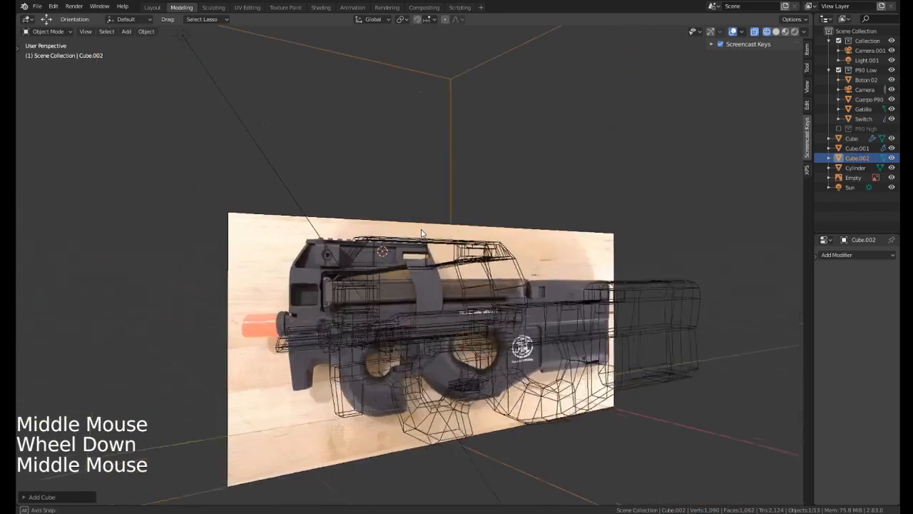
pyautogui.scroll(1, 420, 233)
pyautogui.hotkey('ctrl', 'z')
# Add a mesh cube at the 3D cursor on the side mount's screw.
pyautogui.rightClick(379, 251)
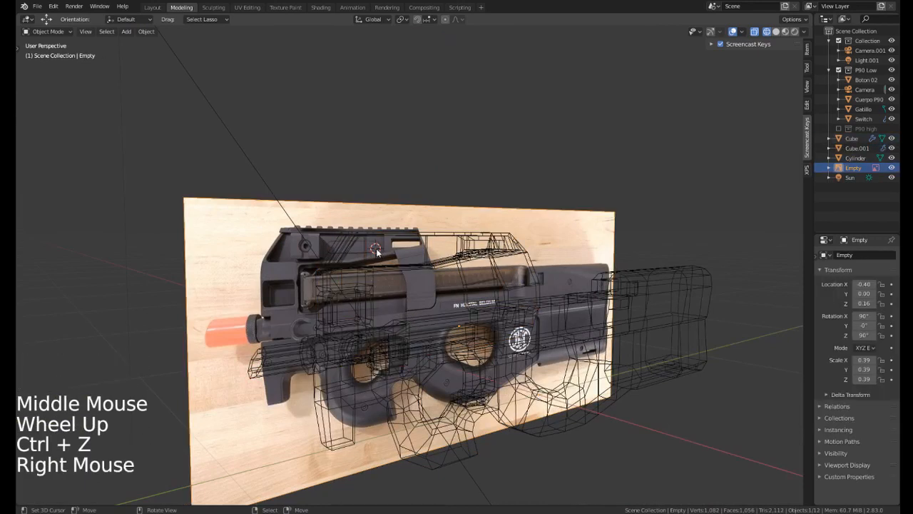
pyautogui.click(376, 250)
pyautogui.moveTo(375, 250); pyautogui.dragTo(612, 244, button='middle')
pyautogui.hotkey('shift', 'a')
pyautogui.click(440, 267)
pyautogui.scroll(-4, 391, 258)
pyautogui.scroll(1, 375, 239)
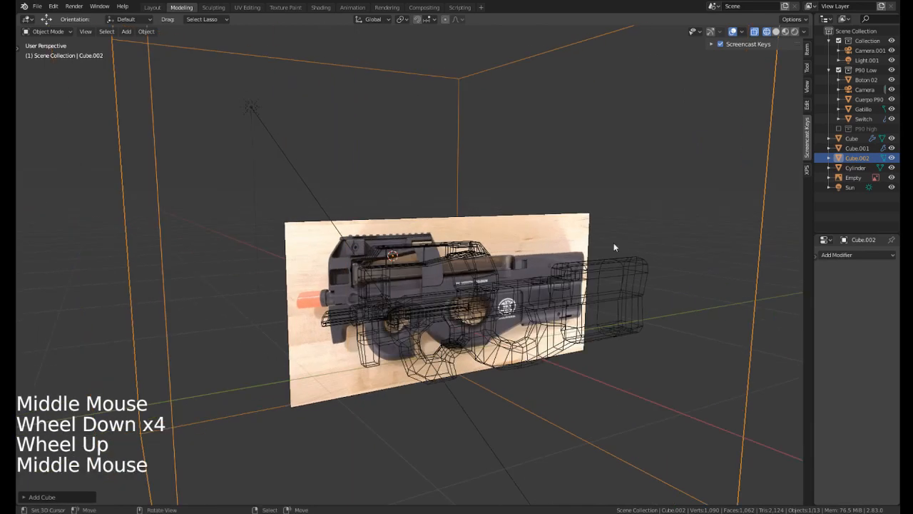
# Scale the new cube down to roughly the size of the side mount in the reference photo.
pyautogui.press('s')
pyautogui.click(407, 258)
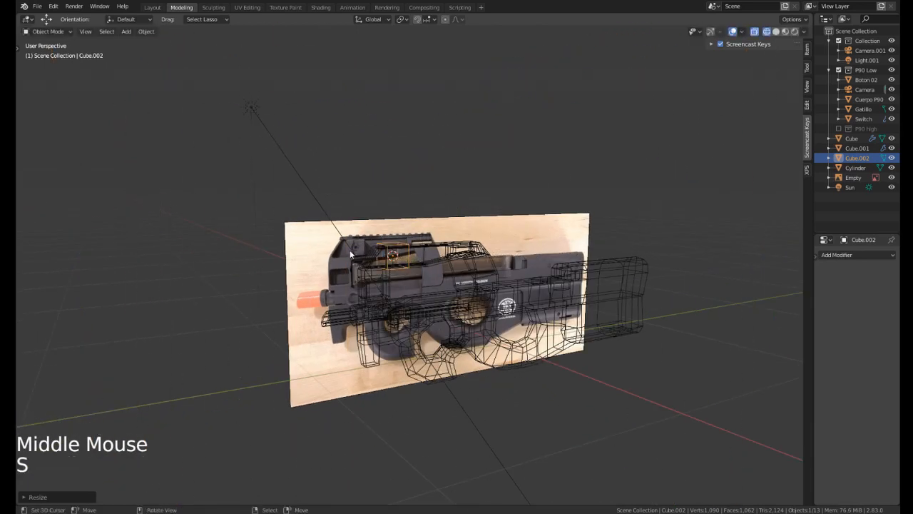
pyautogui.scroll(6, 395, 256)
pyautogui.moveTo(350, 251); pyautogui.dragTo(440, 261, button='middle')
pyautogui.press('s')
pyautogui.click(396, 261)
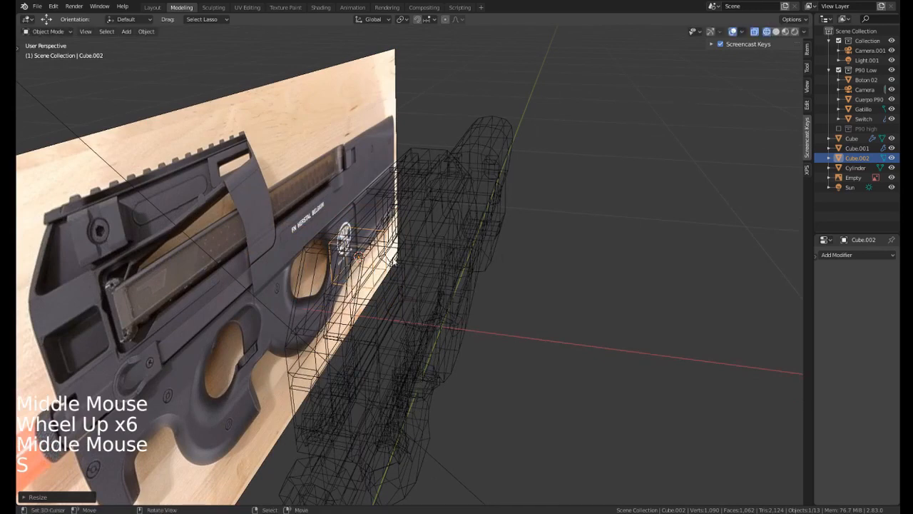
pyautogui.press('KP_3')
pyautogui.scroll(4, 306, 235)
pyautogui.keyDown('shift'); pyautogui.moveTo(306, 235); pyautogui.dragTo(318, 231, button='middle'); pyautogui.keyUp('shift')
pyautogui.press('z')
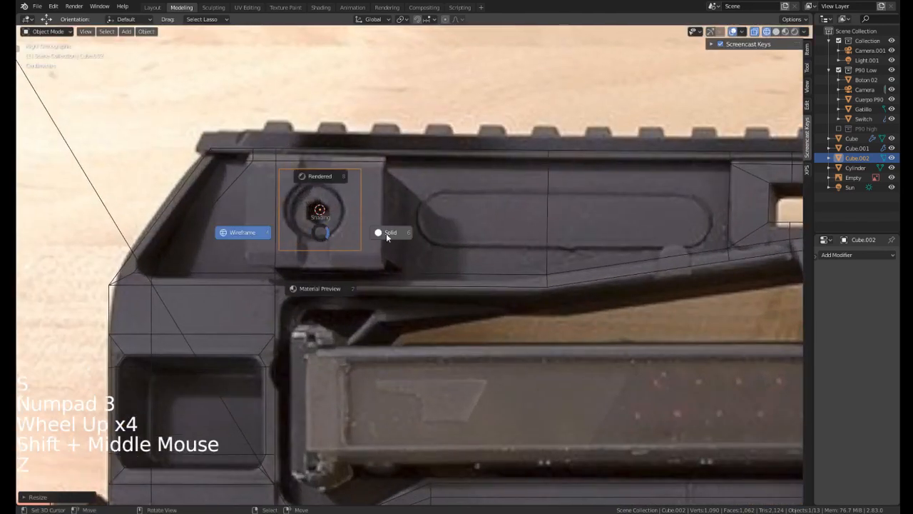
# Switch to solid display and move the cube's mesh in Edit Mode outward beside the gun's upper part.
pyautogui.click(386, 234)
pyautogui.moveTo(386, 233)
pyautogui.mouseDown(button='middle')
pyautogui.moveTo(362, 229)
pyautogui.moveTo(402, 260)
pyautogui.moveTo(367, 231)
pyautogui.moveTo(379, 241)
pyautogui.mouseUp(button='middle')
pyautogui.scroll(-2, 360, 225)
pyautogui.scroll(1, 368, 231)
pyautogui.press('Tab')
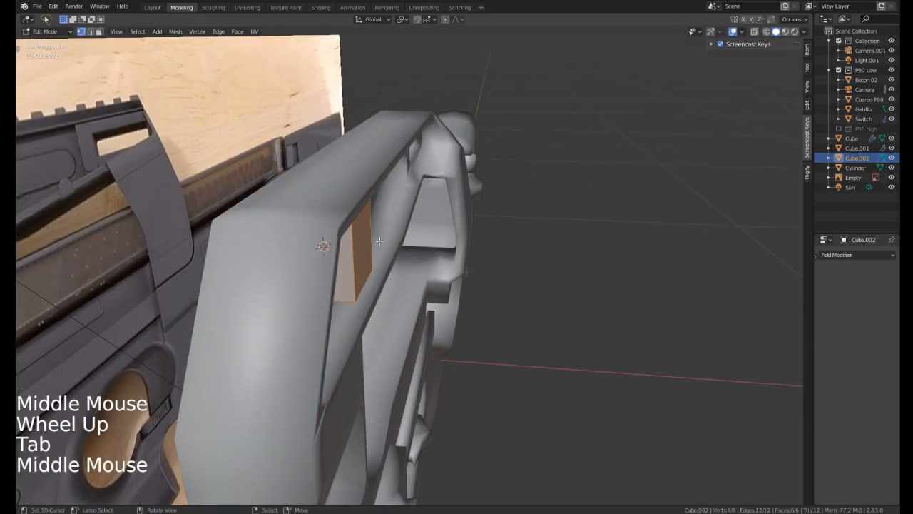
pyautogui.press('g')
pyautogui.click(457, 239)
pyautogui.moveTo(457, 239); pyautogui.dragTo(314, 221, button='middle')
pyautogui.press('Tab')
pyautogui.scroll(-2, 263, 171)
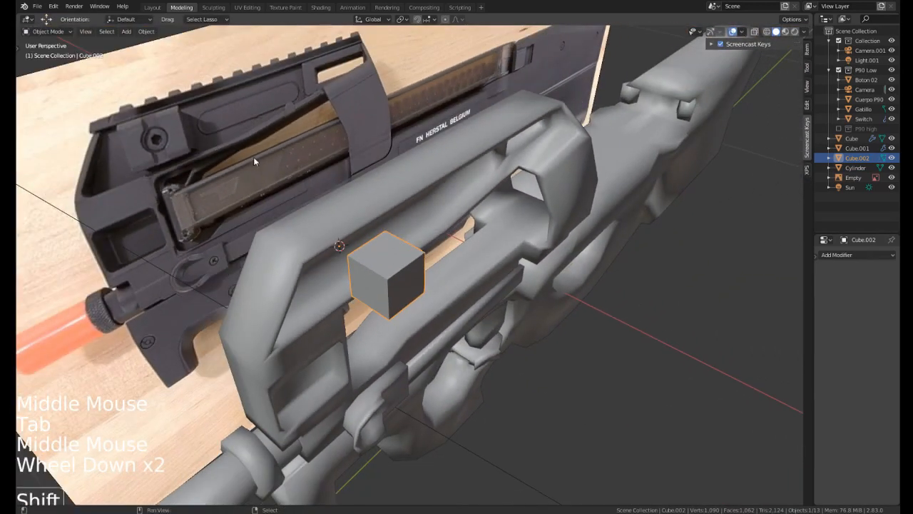
# Give the cube a Mirror modifier on the X axis with Cube.001 as the mirror object.
pyautogui.moveTo(813, 219); pyautogui.dragTo(679, 222)
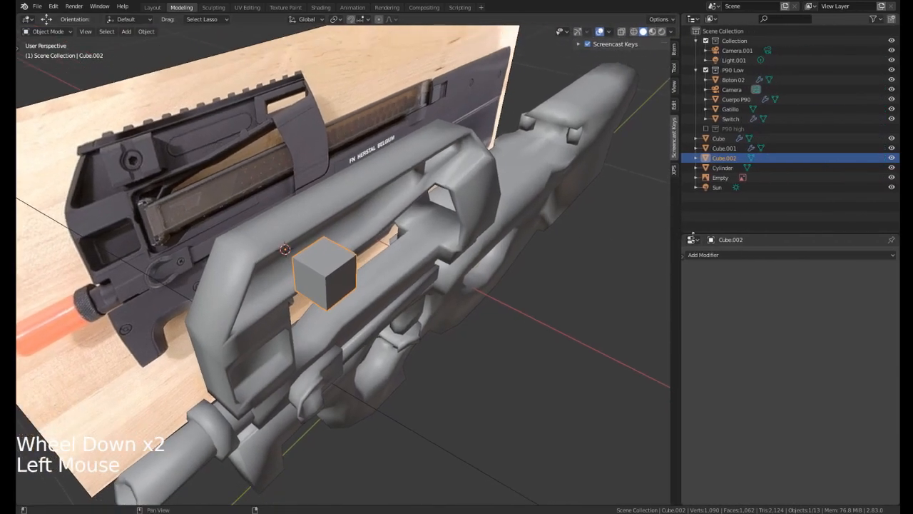
pyautogui.click(721, 254)
pyautogui.click(720, 354)
pyautogui.moveTo(514, 314); pyautogui.dragTo(395, 285, button='middle')
pyautogui.keyDown('shift'); pyautogui.moveTo(396, 285); pyautogui.dragTo(351, 267, button='middle'); pyautogui.keyUp('shift')
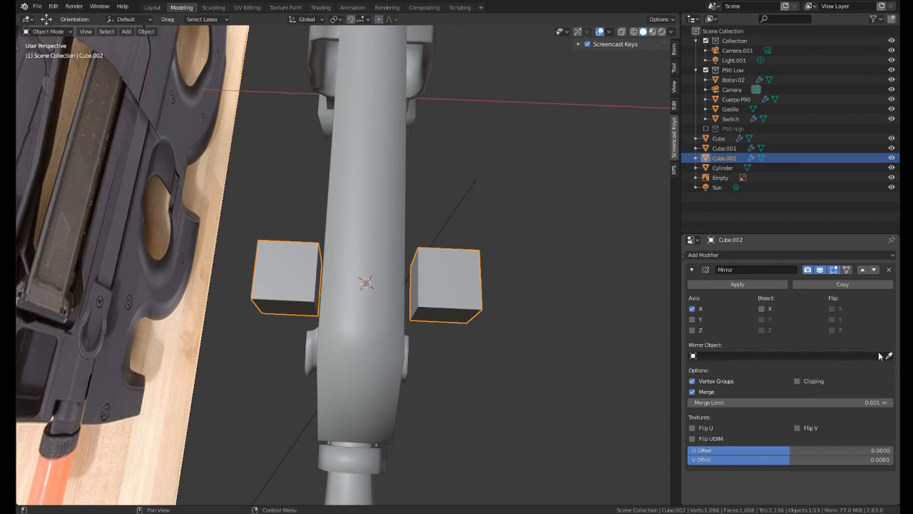
pyautogui.click(394, 206)
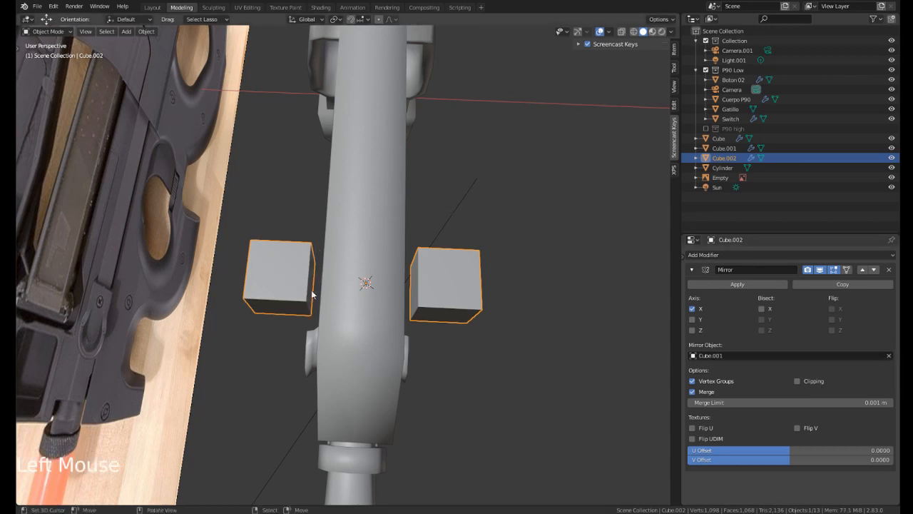
# Scale the cube's mesh up over the side mount in the reference photo, using the right wireframe view.
pyautogui.moveTo(354, 294); pyautogui.dragTo(335, 249, button='middle')
pyautogui.press('Tab')
pyautogui.press('KP_3')
pyautogui.scroll(2, 324, 245)
pyautogui.press('z')
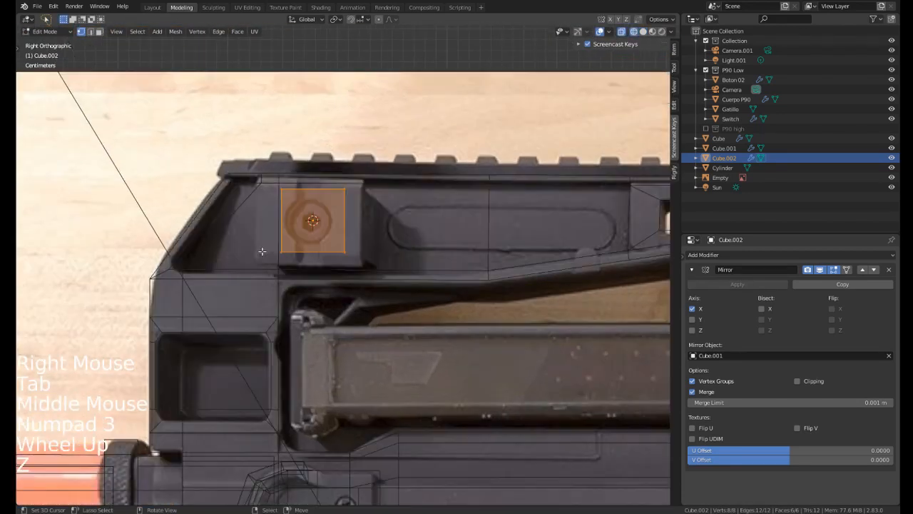
pyautogui.scroll(1, 261, 253)
pyautogui.keyDown('shift'); pyautogui.moveTo(261, 252); pyautogui.dragTo(300, 278, button='middle'); pyautogui.keyUp('shift')
pyautogui.scroll(2, 409, 286)
pyautogui.press('s')
pyautogui.click(442, 288)
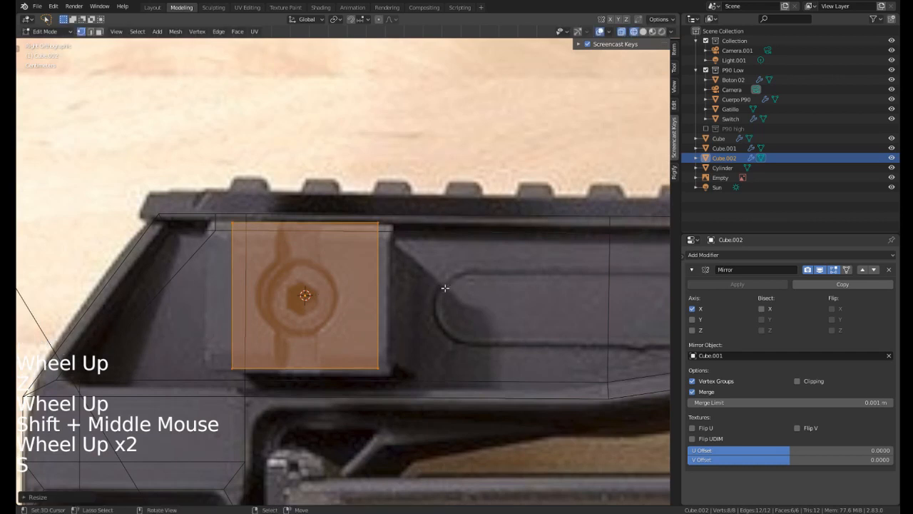
# Shrink the block along Z, reposition it over the side mount and enlarge it slightly to fit the photo.
pyautogui.press('s')
pyautogui.press('z')
pyautogui.click(430, 285)
pyautogui.press('g')
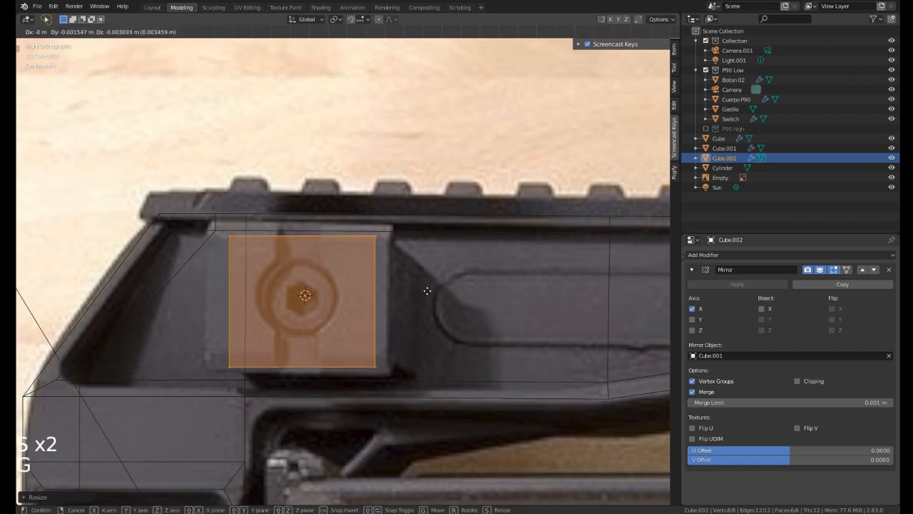
pyautogui.click(428, 295)
pyautogui.press('s')
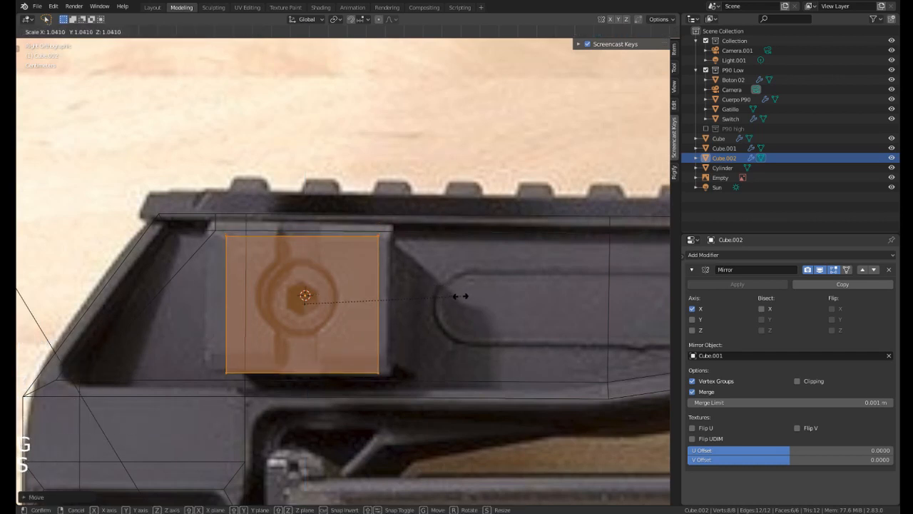
pyautogui.click(460, 295)
# Move the block in perspective towards the gun's upper part and shift it inward along X.
pyautogui.moveTo(460, 295)
pyautogui.mouseDown(button='middle')
pyautogui.moveTo(286, 303)
pyautogui.moveTo(381, 262)
pyautogui.mouseUp(button='middle')
pyautogui.scroll(-2, 295, 307)
pyautogui.press('g')
pyautogui.click(328, 286)
pyautogui.press('z')
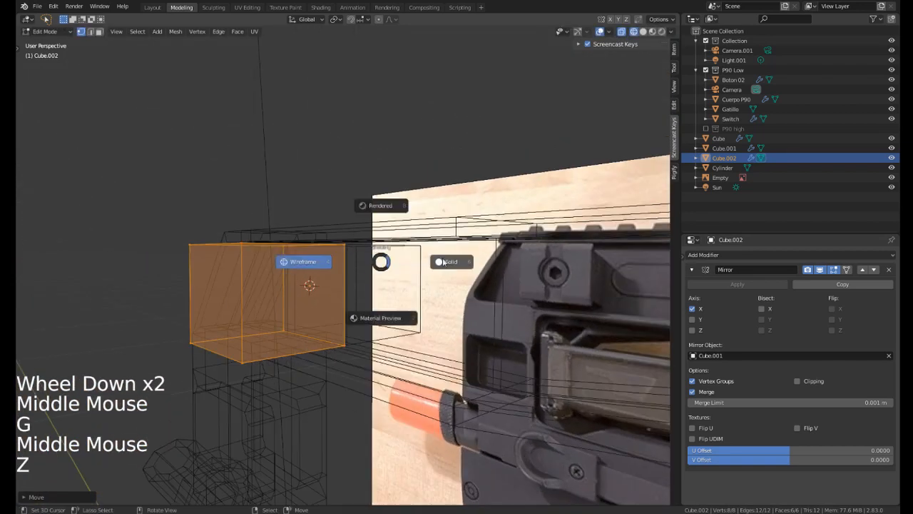
pyautogui.click(442, 261)
pyautogui.moveTo(442, 262); pyautogui.dragTo(270, 292, button='middle')
pyautogui.scroll(1, 345, 285)
pyautogui.scroll(1, 349, 264)
pyautogui.scroll(1, 348, 264)
pyautogui.press('g')
pyautogui.press('x')
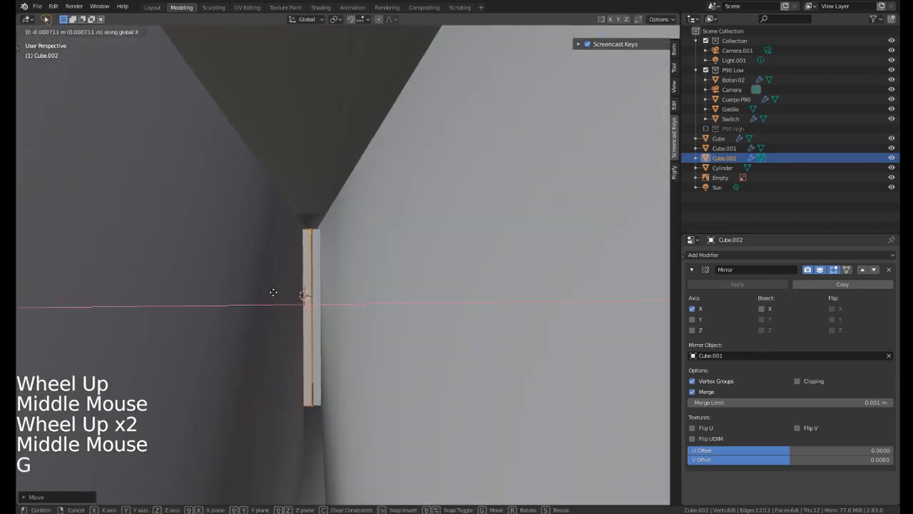
pyautogui.click(265, 300)
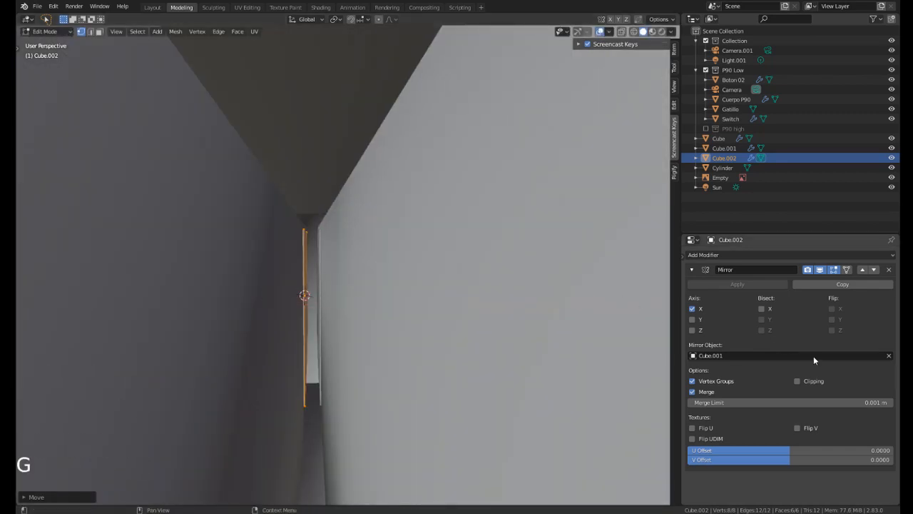
# Turn on Clipping in the block's Mirror modifier and move the block along X.
pyautogui.press('g')
pyautogui.moveTo(421, 301); pyautogui.dragTo(369, 300, button='middle')
pyautogui.press('x')
pyautogui.click(421, 301)
# Select the block's inner side face in wireframe with face selection, delete it and return to solid display.
pyautogui.press('z')
pyautogui.click(287, 308)
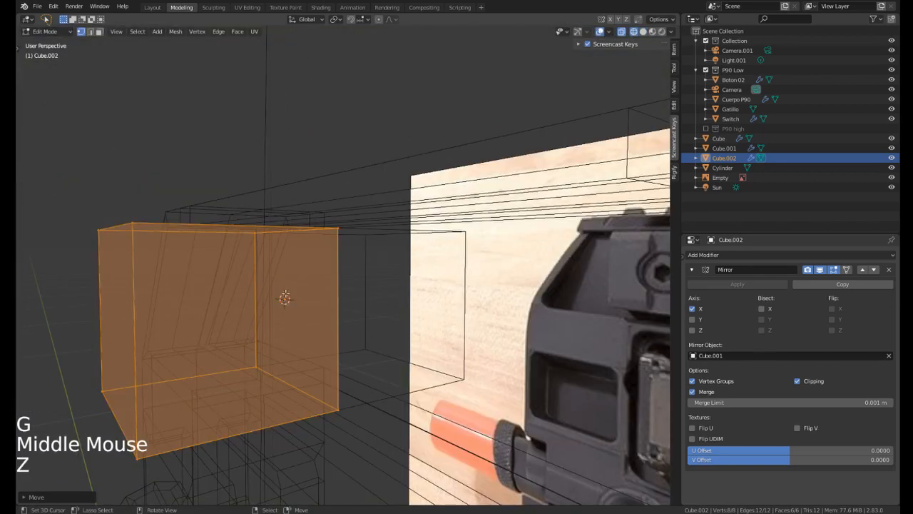
pyautogui.moveTo(287, 308); pyautogui.dragTo(294, 306, button='middle')
pyautogui.rightClick(285, 303)
pyautogui.press('3')
pyautogui.rightClick(286, 308)
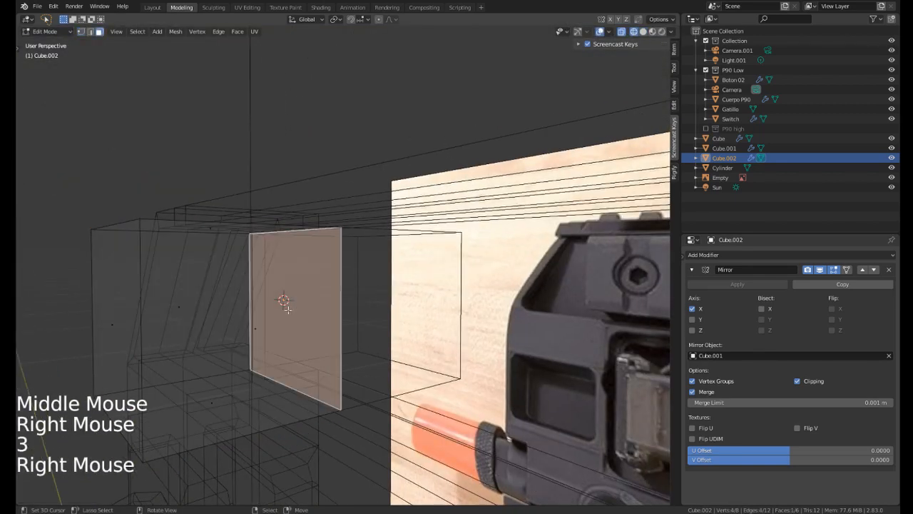
pyautogui.press('x')
pyautogui.click(286, 308)
pyautogui.moveTo(286, 308)
pyautogui.mouseDown(button='middle')
pyautogui.moveTo(249, 301)
pyautogui.moveTo(350, 301)
pyautogui.moveTo(314, 271)
pyautogui.moveTo(335, 274)
pyautogui.mouseUp(button='middle')
pyautogui.scroll(-5, 315, 298)
pyautogui.press('z')
# Select the whole side block mesh and scale it down uniformly to about 0.78.
pyautogui.rightClick(342, 269)
pyautogui.press('a')
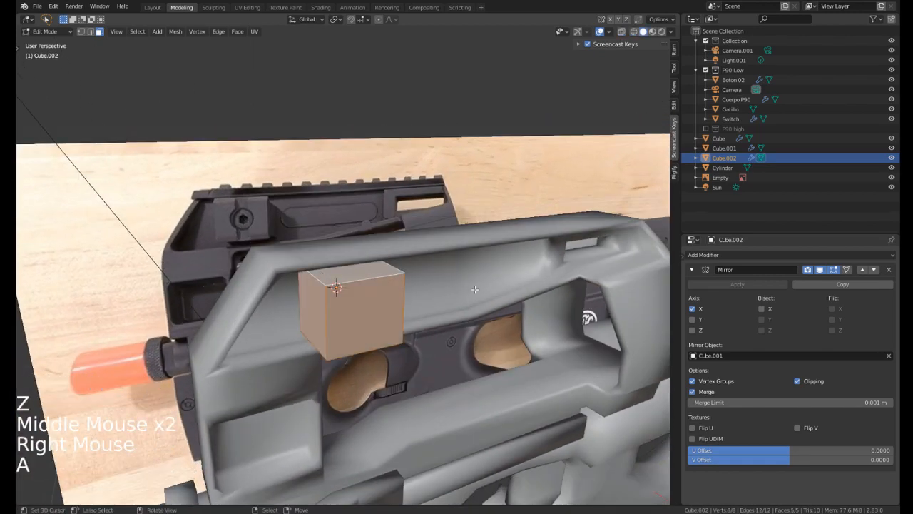
pyautogui.hotkey('alt', 's')
pyautogui.press('Escape')
pyautogui.press('s')
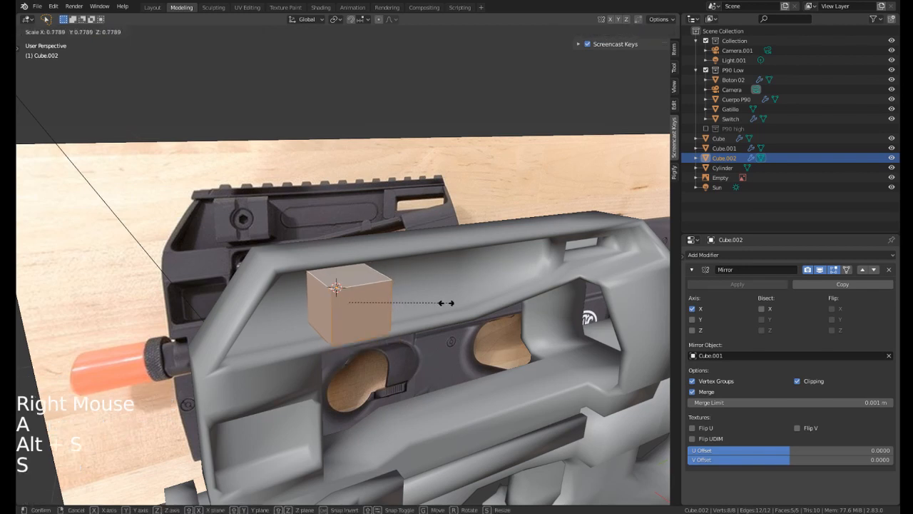
pyautogui.click(439, 302)
# Select the side block's outer side face and move it to adjust the block's depth.
pyautogui.moveTo(439, 301); pyautogui.dragTo(367, 292, button='middle')
pyautogui.rightClick(414, 301)
pyautogui.scroll(1, 432, 300)
pyautogui.press('g')
pyautogui.click(427, 308)
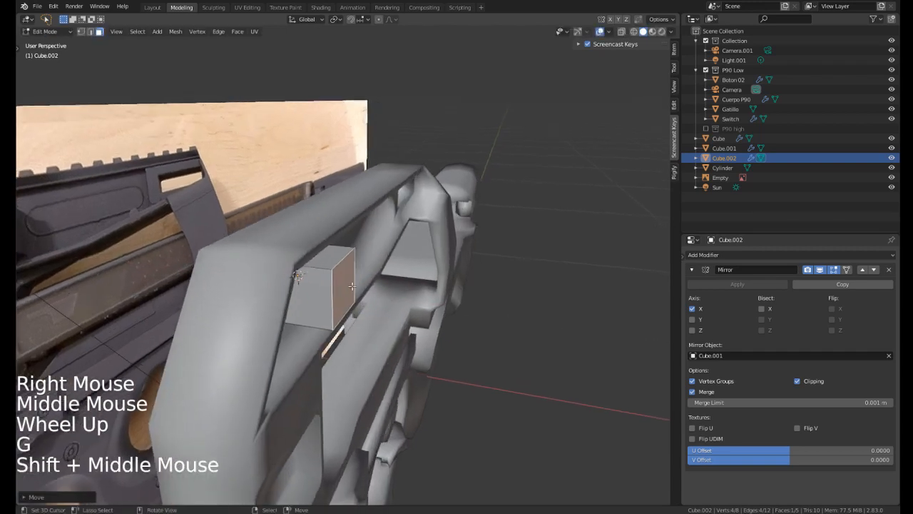
# Try extruding the outer face outward, then extruding and thickening the ring of side faces around that new section.
pyautogui.scroll(3, 367, 292)
pyautogui.press('e')
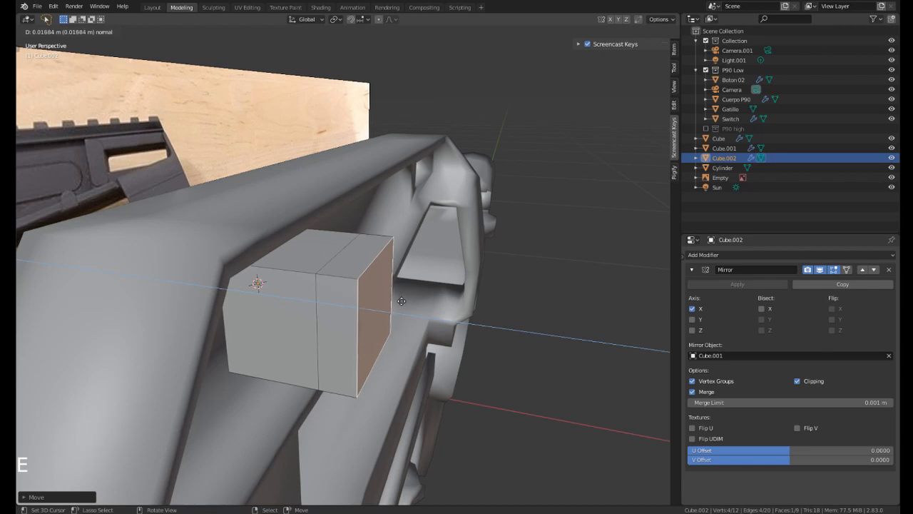
pyautogui.rightClick(401, 301)
pyautogui.keyDown('alt'); pyautogui.keyDown('shift'); pyautogui.rightClick(405, 289); pyautogui.keyUp('shift'); pyautogui.keyUp('alt')
pyautogui.keyDown('alt'); pyautogui.keyDown('shift'); pyautogui.rightClick(406, 286); pyautogui.keyUp('shift'); pyautogui.keyUp('alt')
pyautogui.keyDown('alt'); pyautogui.keyDown('shift'); pyautogui.rightClick(406, 286); pyautogui.keyUp('shift'); pyautogui.keyUp('alt')
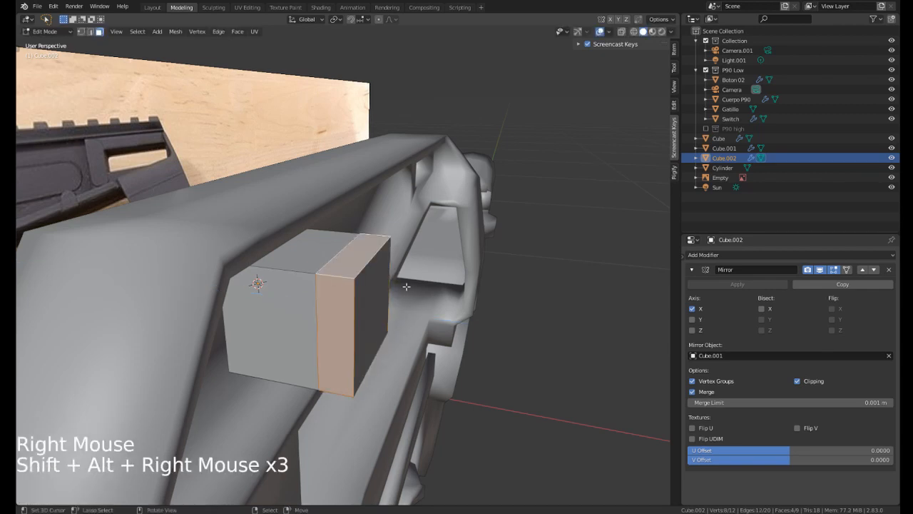
pyautogui.press('e')
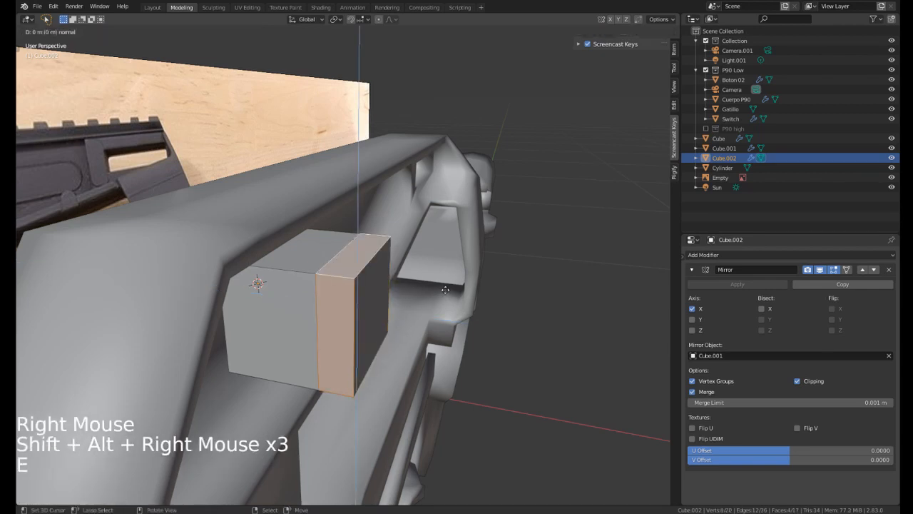
pyautogui.hotkey('alt', 's')
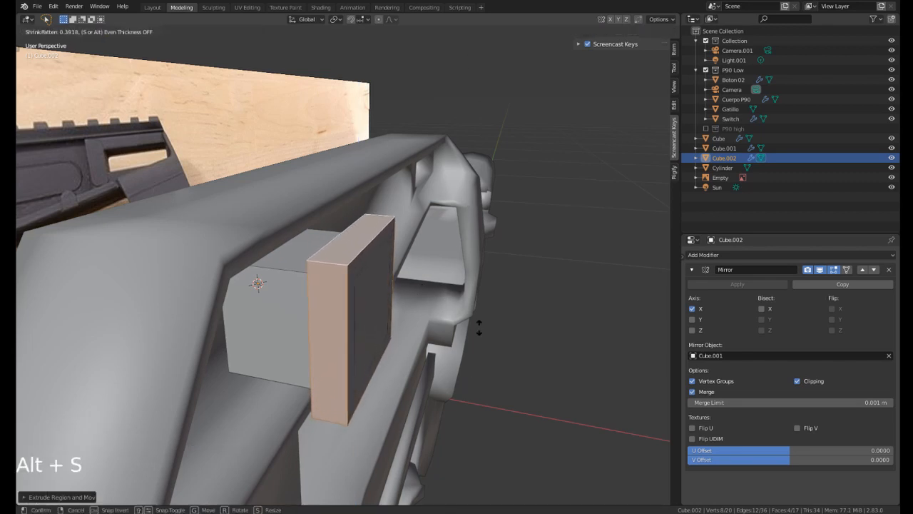
pyautogui.click(475, 188)
# Undo the thickened ring and the extrusions, back to the block's selected outer face.
pyautogui.moveTo(420, 296); pyautogui.dragTo(373, 273, button='middle')
pyautogui.moveTo(292, 302); pyautogui.dragTo(316, 268, button='middle')
pyautogui.hotkey('ctrl', 'z')
pyautogui.hotkey('ctrl', 'z')
pyautogui.hotkey('ctrl', 'z')
pyautogui.hotkey('ctrl', 'z')
pyautogui.hotkey('ctrl', 'z')
pyautogui.hotkey('ctrl', 'z')
# Extrude the outer face outward again, select the ring of faces around the new section and extrude it in place.
pyautogui.scroll(1, 316, 268)
pyautogui.press('e')
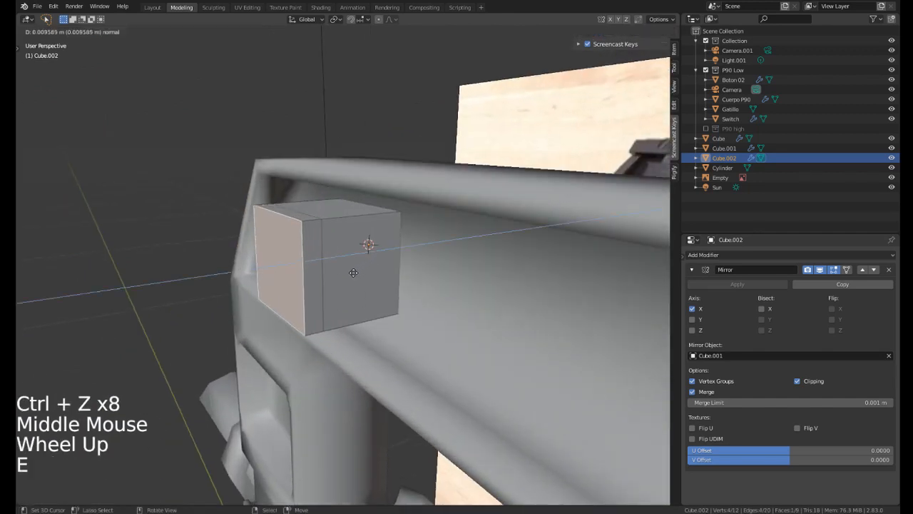
pyautogui.rightClick(300, 220)
pyautogui.keyDown('alt'); pyautogui.keyDown('shift'); pyautogui.rightClick(301, 220); pyautogui.keyUp('shift'); pyautogui.keyUp('alt')
pyautogui.keyDown('alt'); pyautogui.keyDown('shift'); pyautogui.rightClick(300, 220); pyautogui.keyUp('shift'); pyautogui.keyUp('alt')
pyautogui.keyDown('alt'); pyautogui.keyDown('shift'); pyautogui.rightClick(300, 220); pyautogui.keyUp('shift'); pyautogui.keyUp('alt')
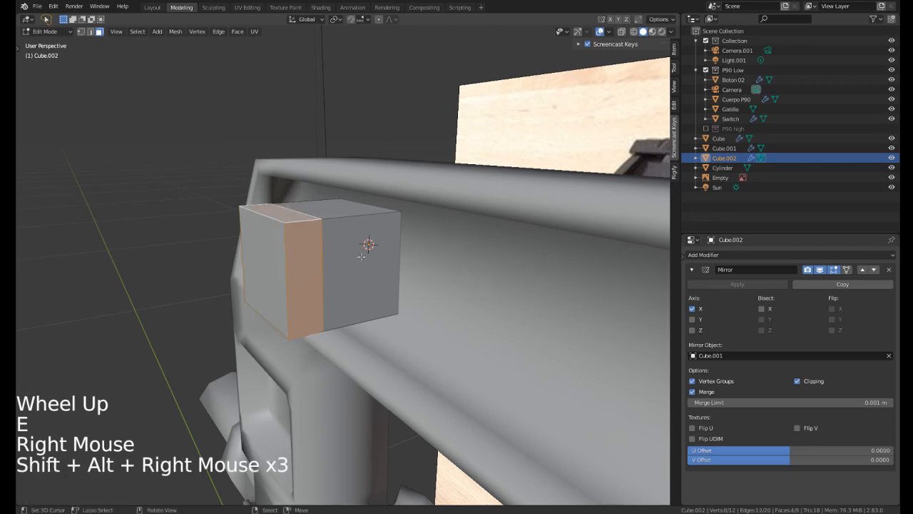
pyautogui.press('e')
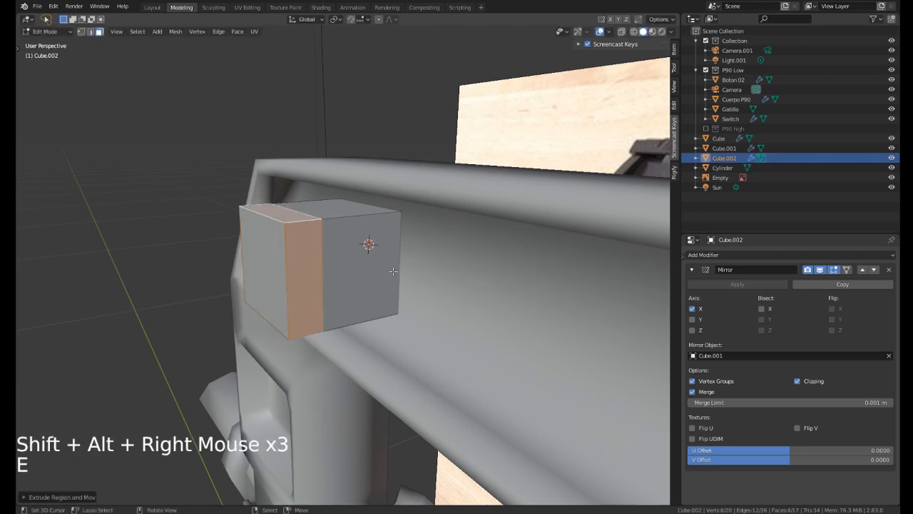
# Try enlarging the extruded ring with Shrink/Fatten and uniform scaling to about 1.5, then undo the scaling.
pyautogui.press('s')
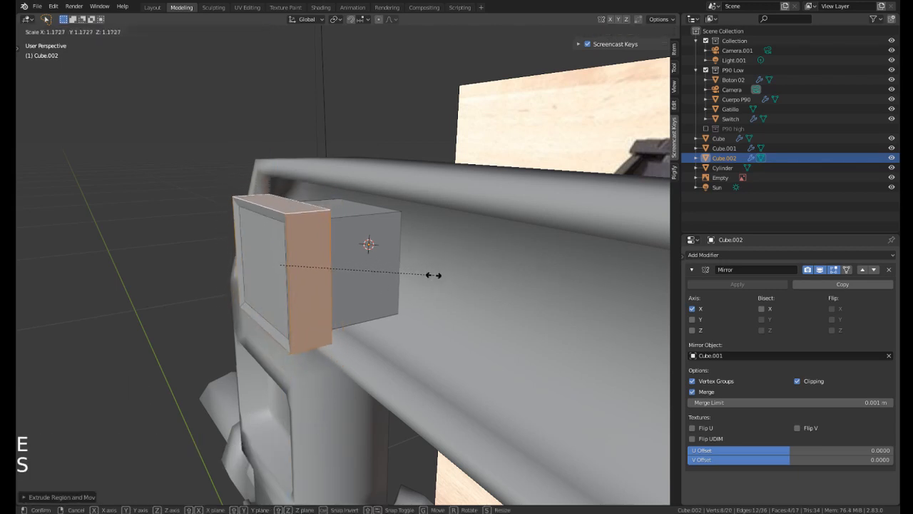
pyautogui.rightClick(490, 273)
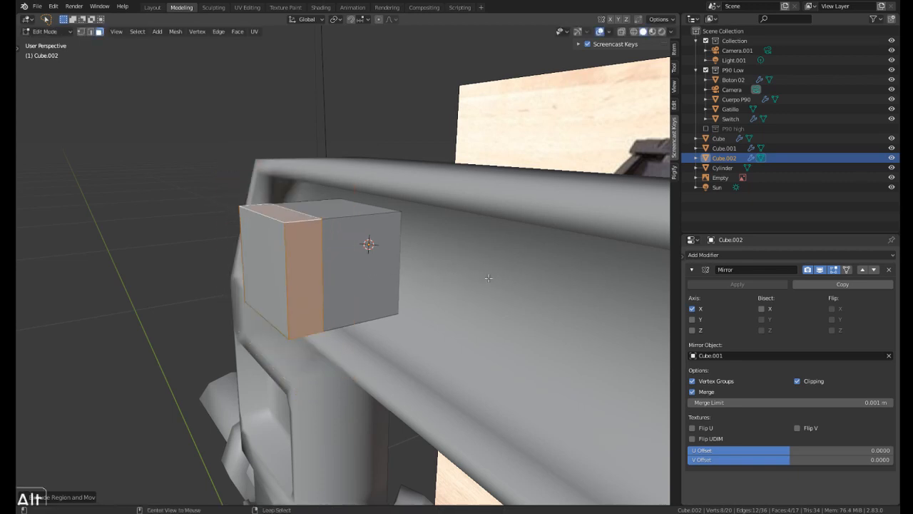
pyautogui.hotkey('alt', 's')
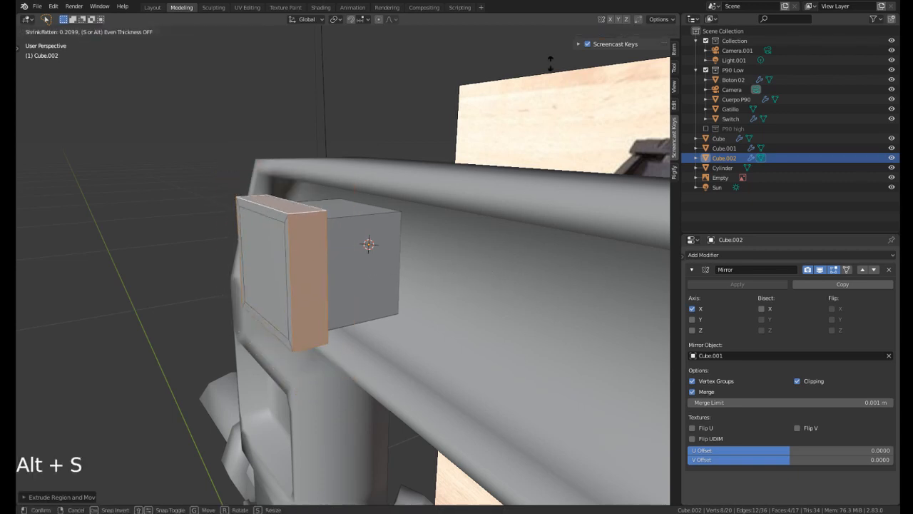
pyautogui.press('s')
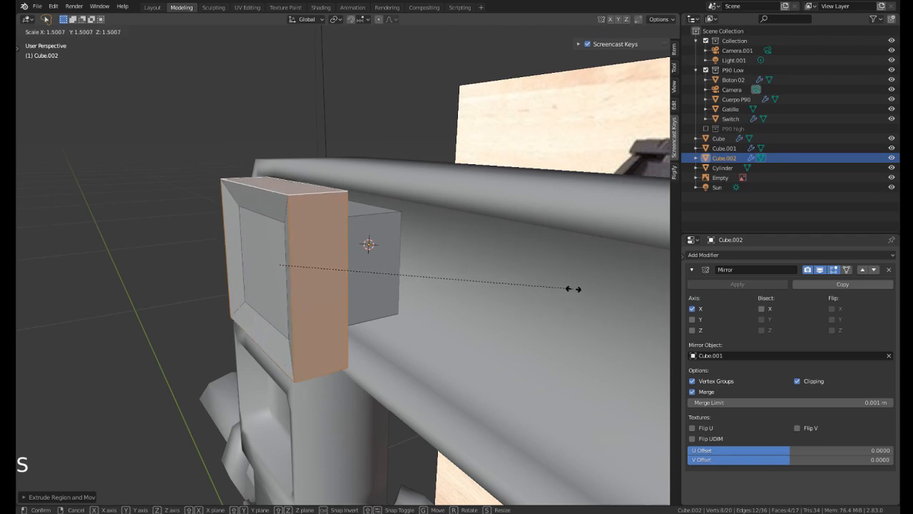
pyautogui.click(603, 286)
pyautogui.moveTo(603, 286); pyautogui.dragTo(411, 300, button='middle')
pyautogui.hotkey('ctrl', 'z')
# Thicken the extruded ring around the outer section with Shrink/Fatten by about 0.42.
pyautogui.hotkey('alt', 's')
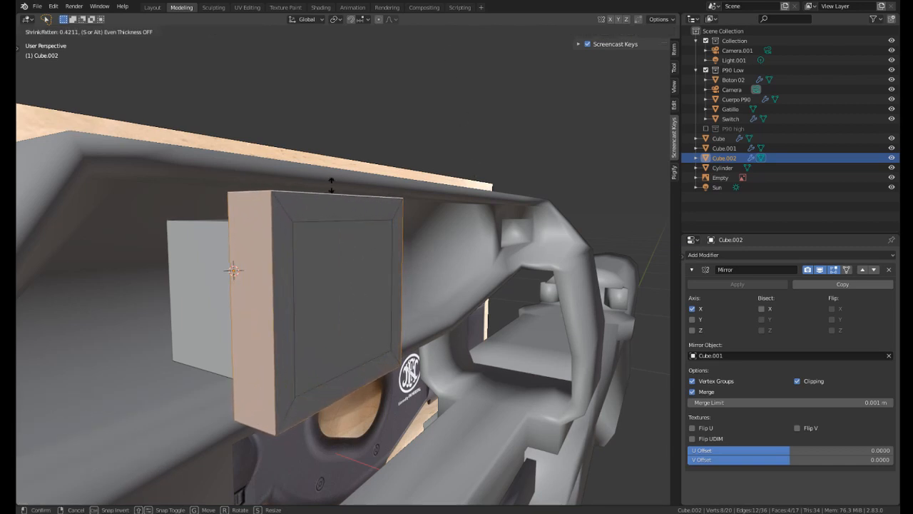
pyautogui.click(329, 154)
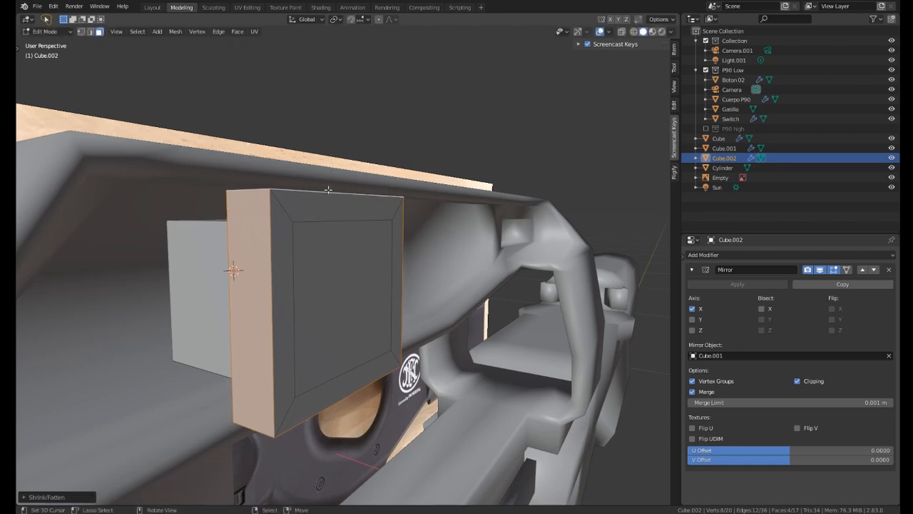
pyautogui.moveTo(327, 190); pyautogui.dragTo(359, 278, button='middle')
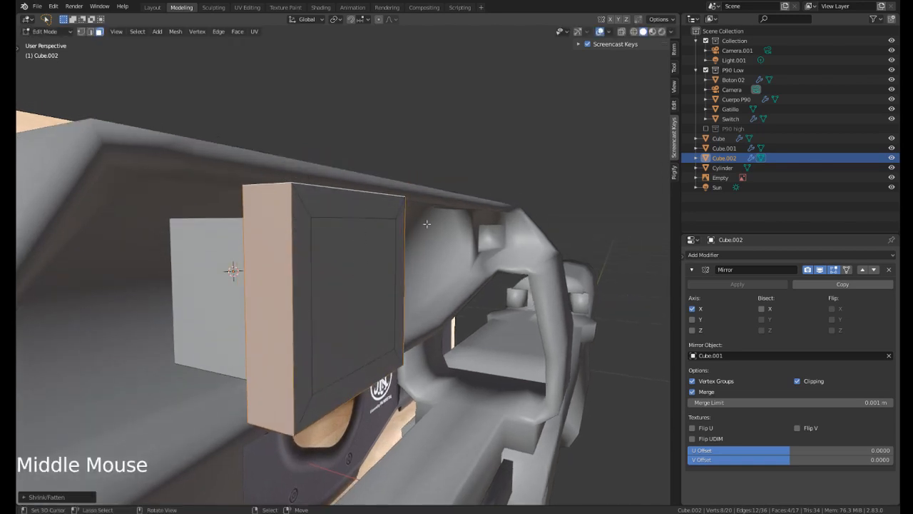
pyautogui.moveTo(427, 224); pyautogui.dragTo(318, 229, button='middle')
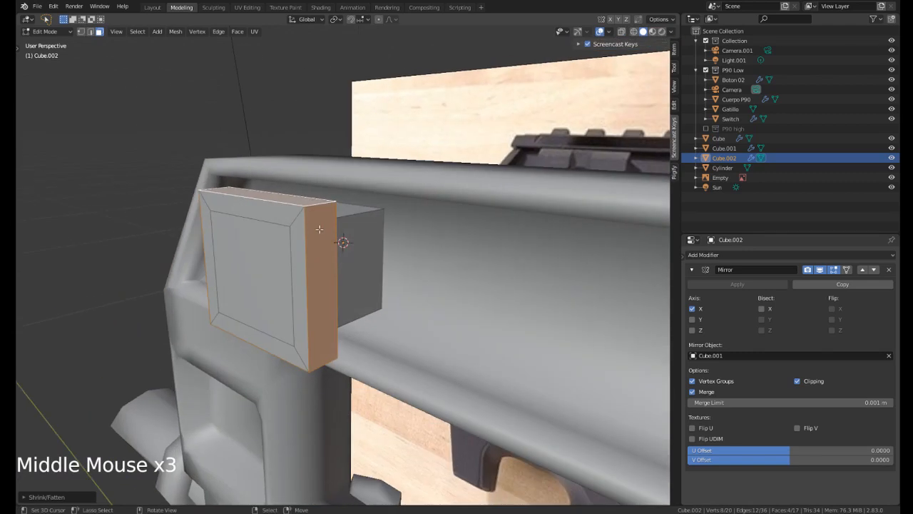
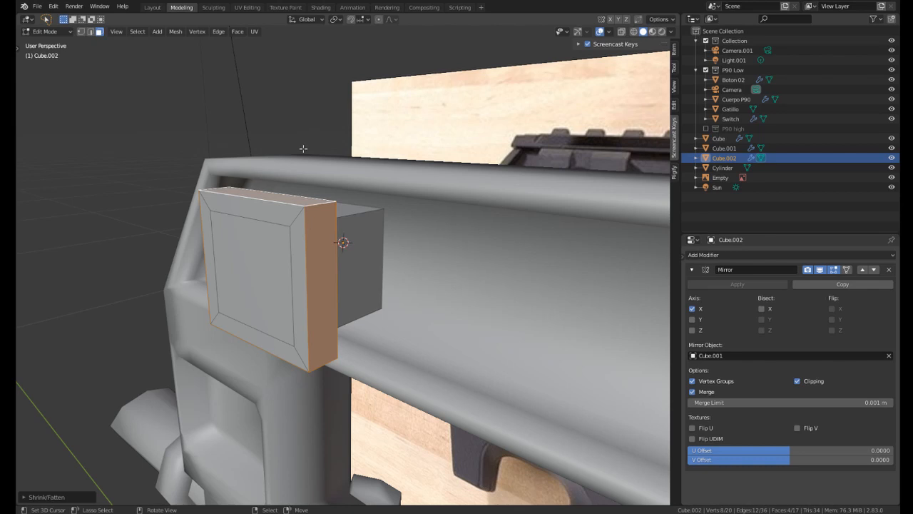
# Add an edge loop around the outer plate's rim near its inner side and scale it up to about 1.1.
pyautogui.moveTo(303, 148); pyautogui.dragTo(306, 235, button='middle')
pyautogui.hotkey('ctrl', 'r')
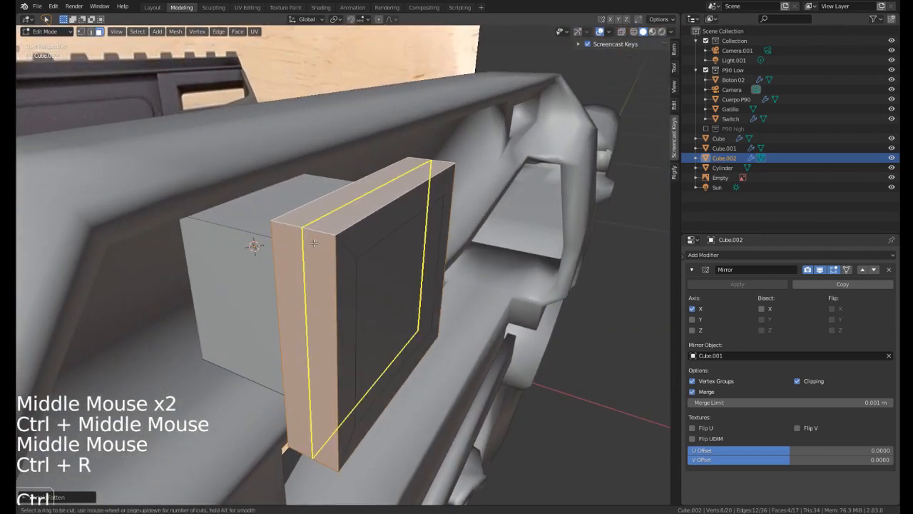
pyautogui.click(314, 242)
pyautogui.press('s')
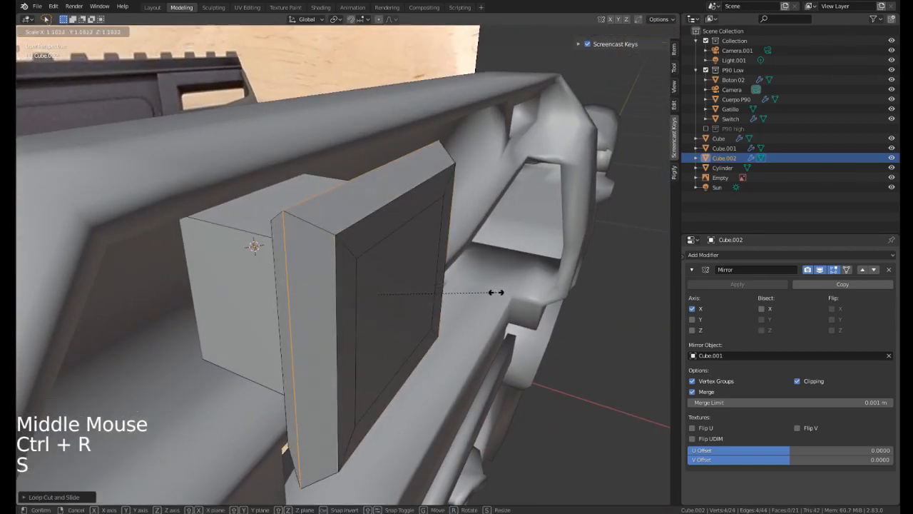
pyautogui.click(496, 292)
pyautogui.moveTo(495, 292); pyautogui.dragTo(301, 161, button='middle')
pyautogui.moveTo(325, 253); pyautogui.dragTo(359, 210, button='middle')
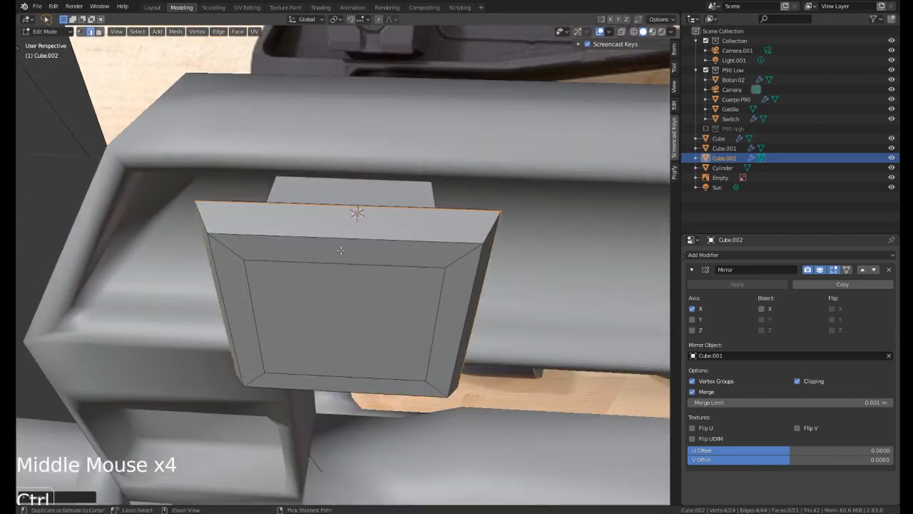
# Add two vertical loop cuts through the middle of the outer plate.
pyautogui.hotkey('ctrl', 'r')
pyautogui.scroll(1, 341, 251)
pyautogui.click(341, 251)
pyautogui.moveTo(340, 250)
pyautogui.mouseDown(button='middle')
pyautogui.moveTo(334, 271)
pyautogui.moveTo(361, 264)
pyautogui.moveTo(356, 241)
pyautogui.moveTo(354, 247)
pyautogui.mouseUp(button='middle')
# Select the vertical cut nearer the gun's front and flatten it straight by scaling along global Y.
pyautogui.rightClick(334, 271)
pyautogui.keyDown('alt'); pyautogui.keyDown('shift'); pyautogui.rightClick(334, 271); pyautogui.keyUp('shift'); pyautogui.keyUp('alt')
pyautogui.keyDown('alt'); pyautogui.keyDown('shift'); pyautogui.rightClick(334, 271); pyautogui.keyUp('shift'); pyautogui.keyUp('alt')
pyautogui.keyDown('alt'); pyautogui.keyDown('shift'); pyautogui.rightClick(333, 271); pyautogui.keyUp('shift'); pyautogui.keyUp('alt')
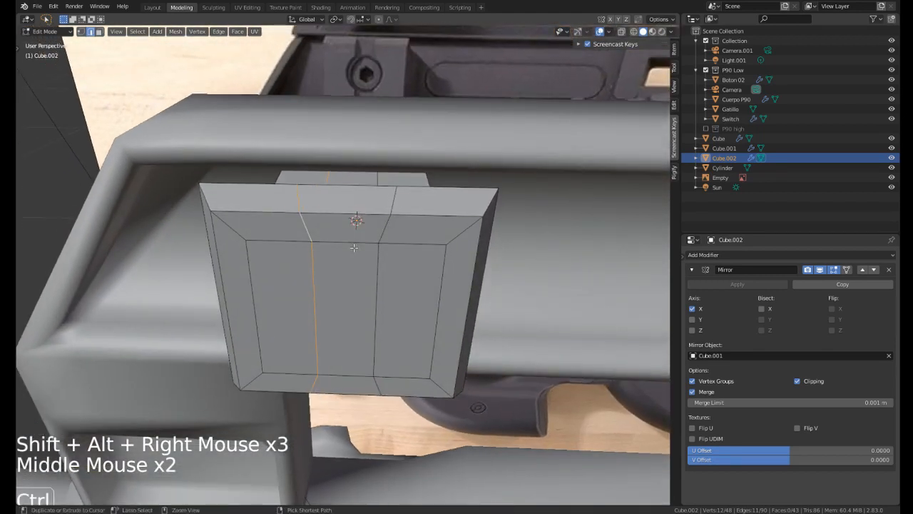
pyautogui.hotkey('ctrl', 'r')
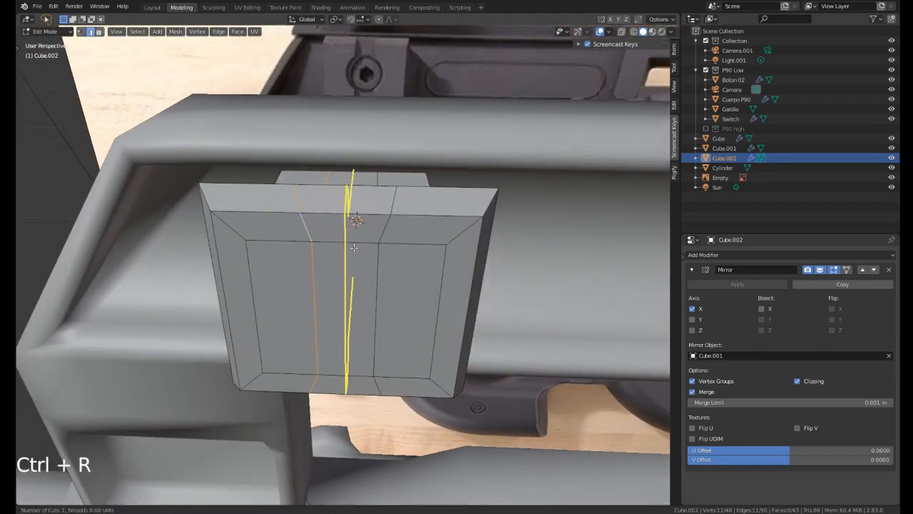
pyautogui.scroll(6, 354, 247)
pyautogui.moveTo(354, 247); pyautogui.dragTo(318, 255, button='middle')
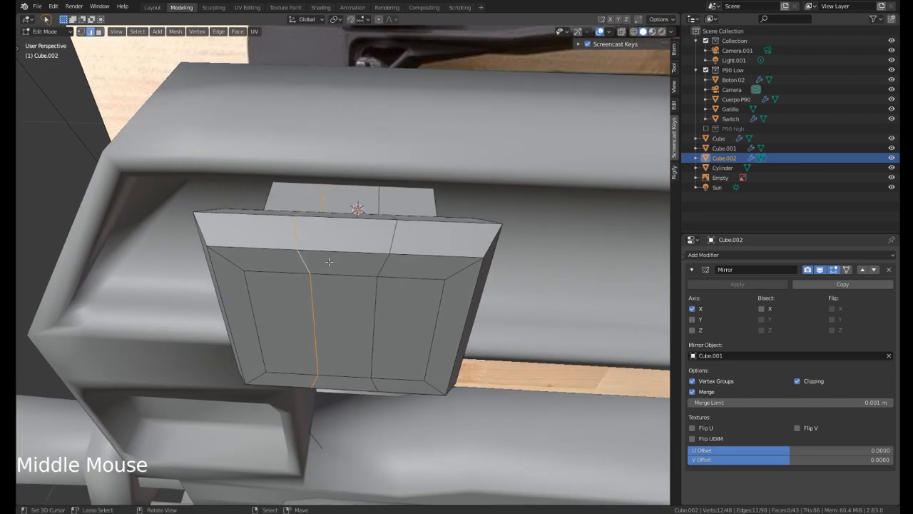
pyautogui.press('s')
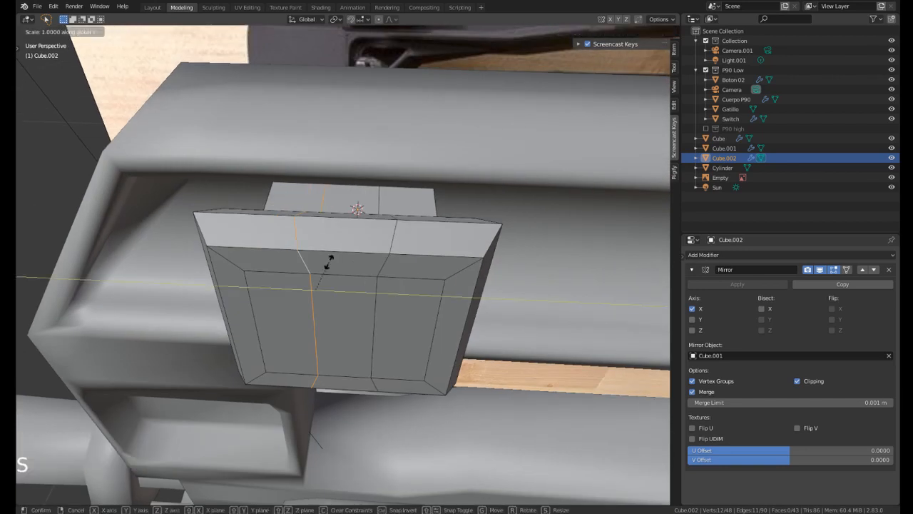
pyautogui.click(330, 261)
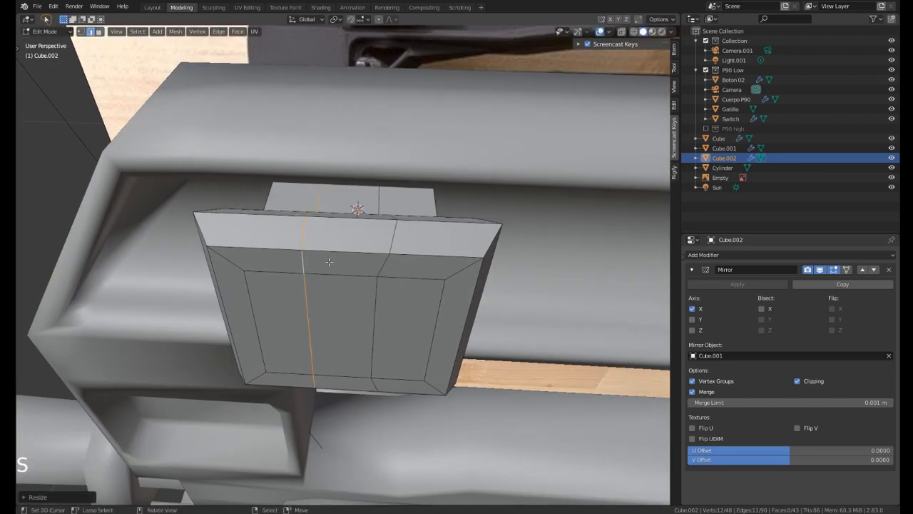
# Select the other vertical cut on the plate and flatten it straight along global Y.
pyautogui.rightClick(377, 273)
pyautogui.keyDown('alt'); pyautogui.keyDown('shift'); pyautogui.rightClick(381, 272); pyautogui.keyUp('shift'); pyautogui.keyUp('alt')
pyautogui.press('s')
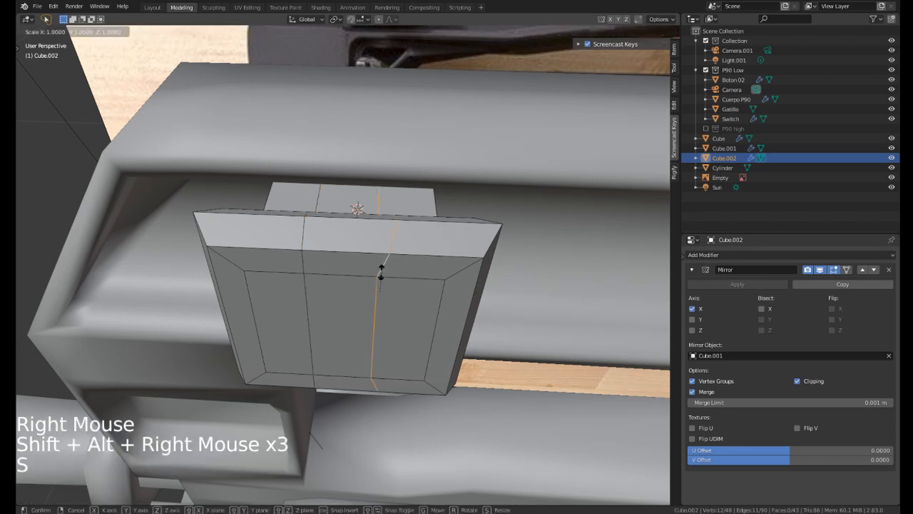
pyautogui.press('y')
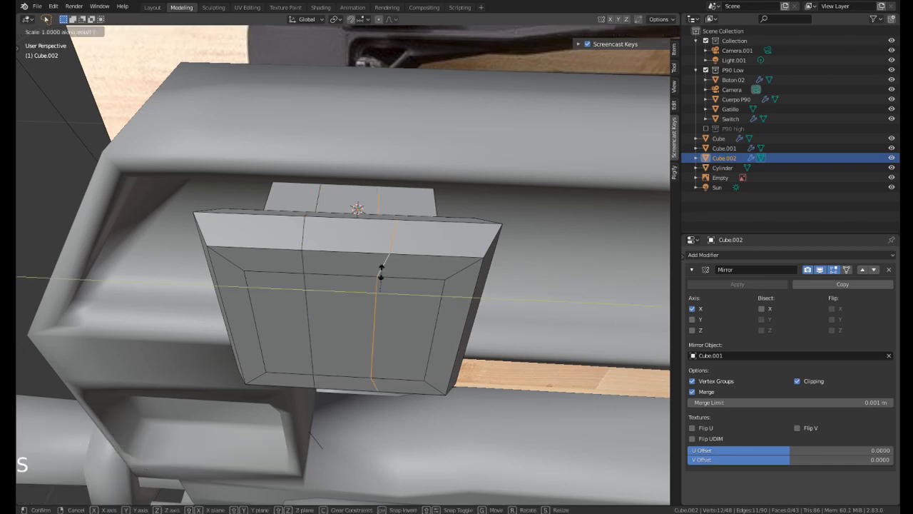
pyautogui.press('Return')
# Select the faces of the plate's central strip between the two vertical cuts and delete them.
pyautogui.moveTo(377, 286); pyautogui.dragTo(306, 268, button='middle')
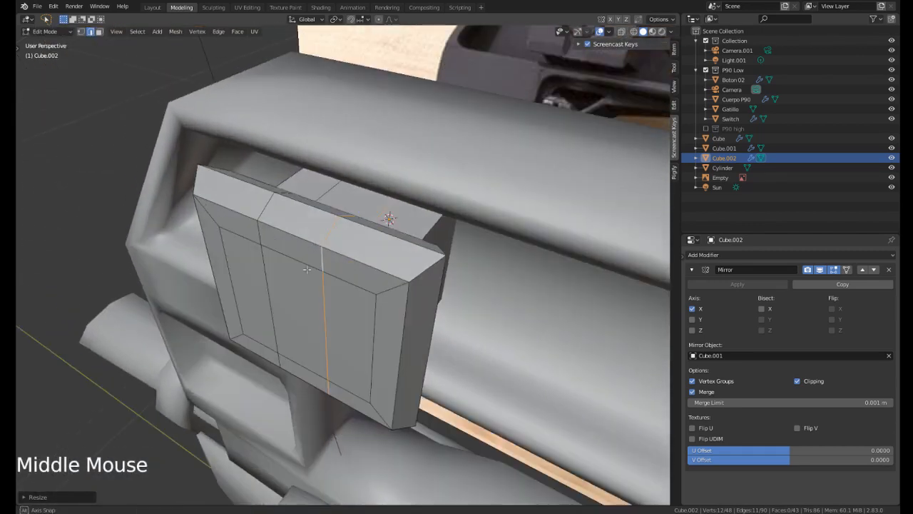
pyautogui.press('2')
pyautogui.rightClick(301, 232)
pyautogui.press('3')
pyautogui.rightClick(298, 223)
pyautogui.keyDown('shift'); pyautogui.rightClick(296, 251); pyautogui.keyUp('shift')
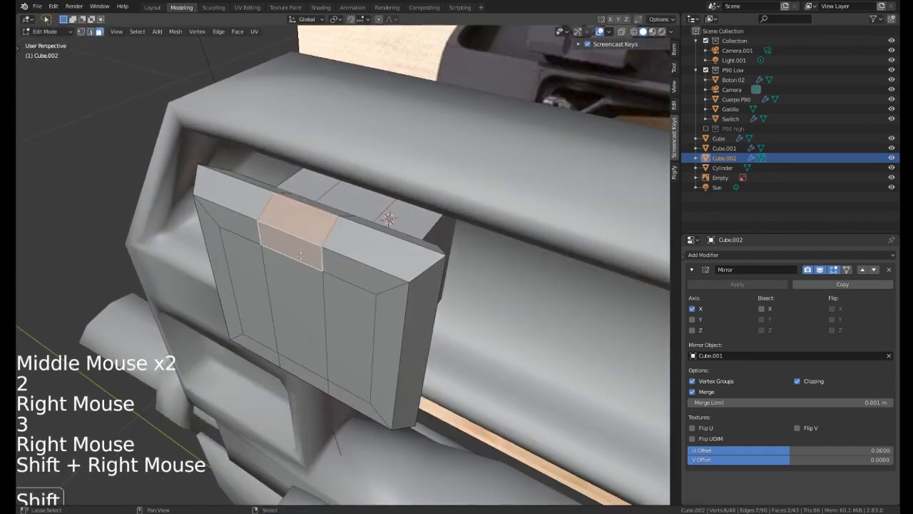
pyautogui.keyDown('shift'); pyautogui.rightClick(298, 303); pyautogui.keyUp('shift')
pyautogui.moveTo(298, 307); pyautogui.dragTo(319, 253, button='middle')
pyautogui.keyDown('shift'); pyautogui.rightClick(326, 360); pyautogui.keyUp('shift')
pyautogui.moveTo(326, 360); pyautogui.dragTo(315, 191, button='middle')
pyautogui.keyDown('shift'); pyautogui.rightClick(324, 305); pyautogui.keyUp('shift')
pyautogui.press('x')
pyautogui.click(339, 261)
# Select the opposite upper and lower edges inside the central gap and fill a face between them.
pyautogui.press('2')
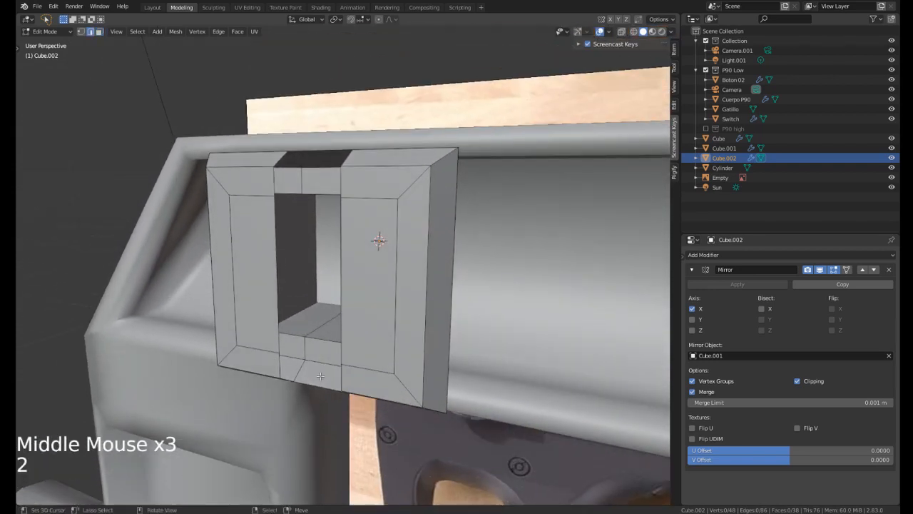
pyautogui.rightClick(320, 301)
pyautogui.moveTo(319, 301); pyautogui.dragTo(348, 249, button='middle')
pyautogui.keyDown('shift'); pyautogui.rightClick(334, 138); pyautogui.keyUp('shift')
pyautogui.press('f')
pyautogui.moveTo(335, 138); pyautogui.dragTo(296, 214, button='middle')
# Add two horizontal loop cuts across the new face that spans the plate's central gap.
pyautogui.hotkey('ctrl', 'r')
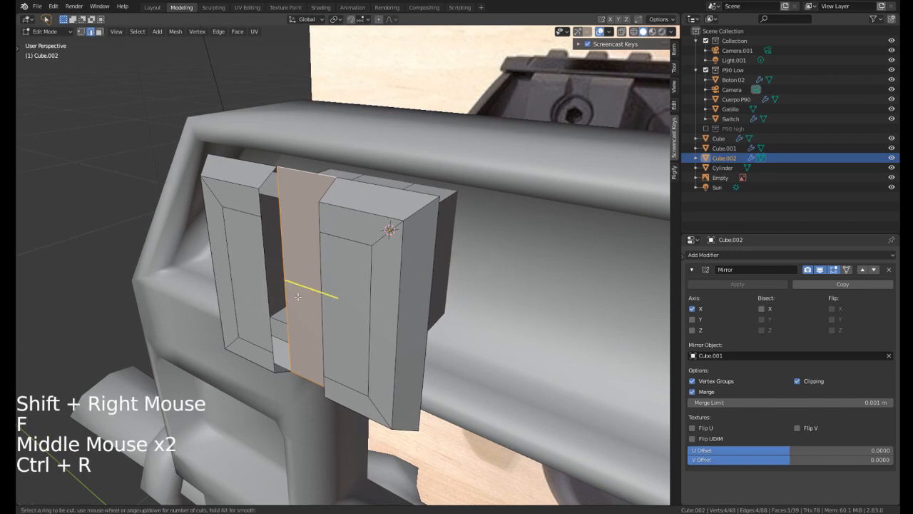
pyautogui.click(297, 292)
pyautogui.click(297, 293)
pyautogui.press('s')
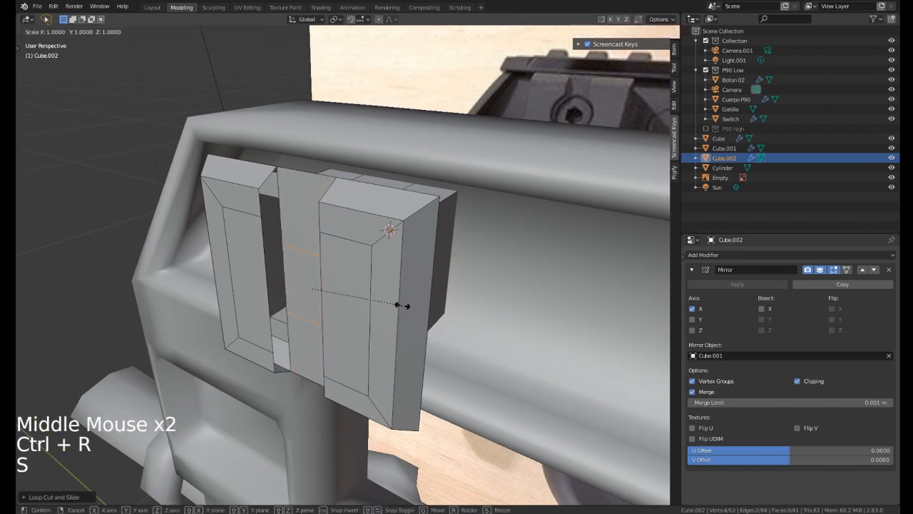
pyautogui.press('y')
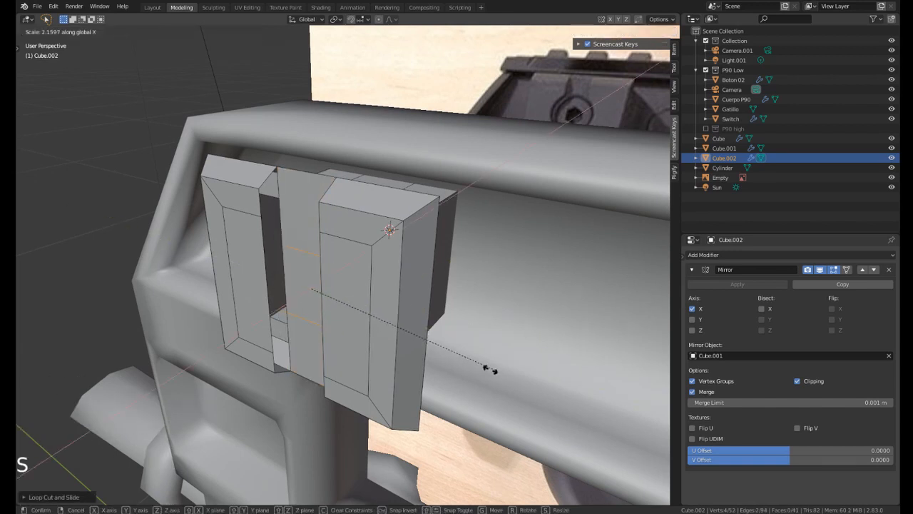
pyautogui.rightClick(490, 369)
# Slide the central strip's upper cut up and lower cut down, roughly level with the side panels' inner bevel edges.
pyautogui.press('g')
pyautogui.press('g')
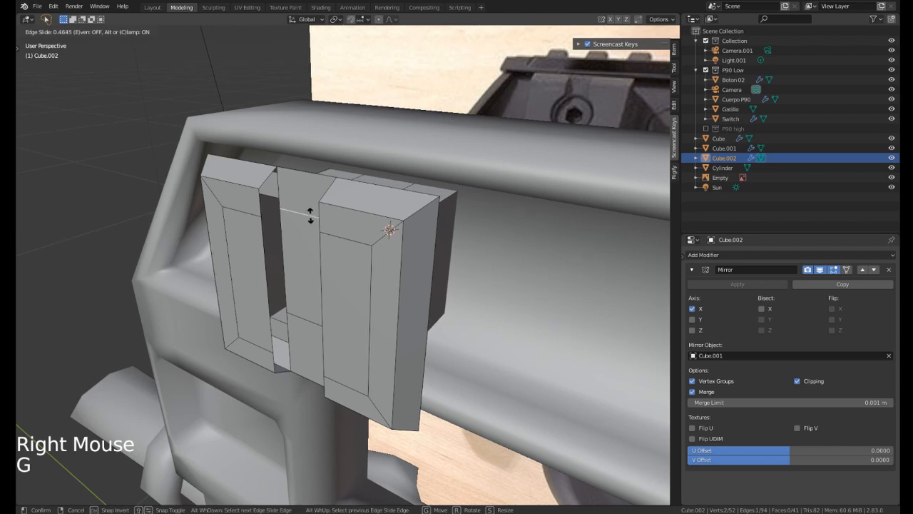
pyautogui.click(311, 222)
pyautogui.moveTo(311, 221); pyautogui.dragTo(367, 203, button='middle')
pyautogui.rightClick(367, 293)
pyautogui.press('g')
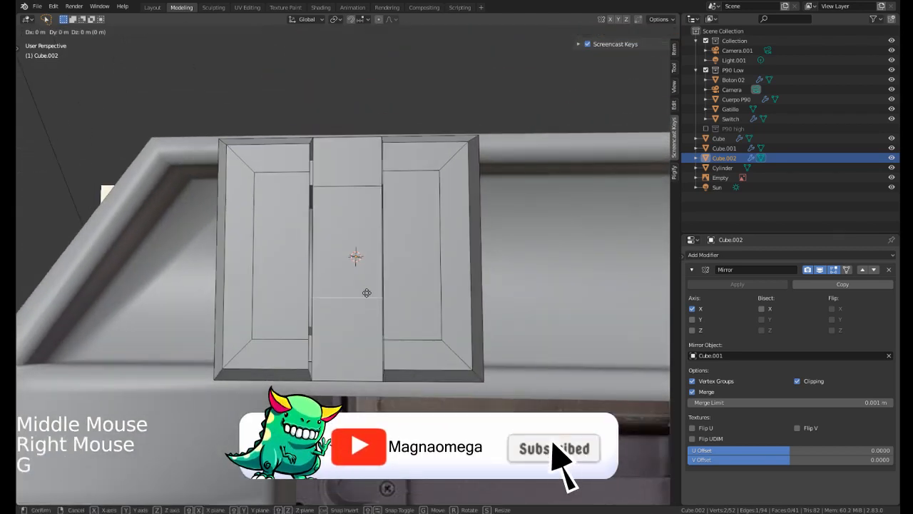
pyautogui.press('g')
pyautogui.click(359, 347)
# Fill the open gaps along both sides of the central strip with faces joining it to the side panels.
pyautogui.moveTo(359, 347); pyautogui.dragTo(296, 357, button='middle')
pyautogui.rightClick(271, 381)
pyautogui.press('f')
pyautogui.press('f')
pyautogui.press('f')
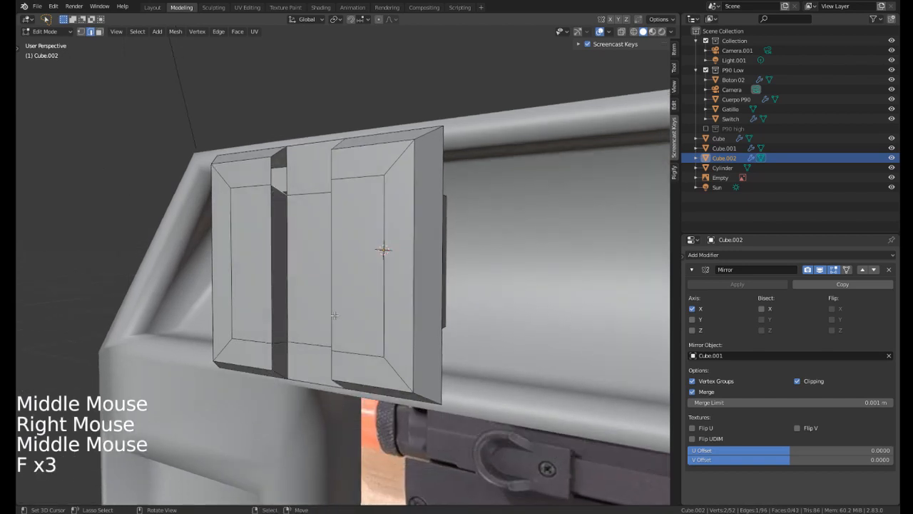
pyautogui.moveTo(304, 267); pyautogui.dragTo(352, 281, button='middle')
pyautogui.rightClick(436, 364)
pyautogui.press('f')
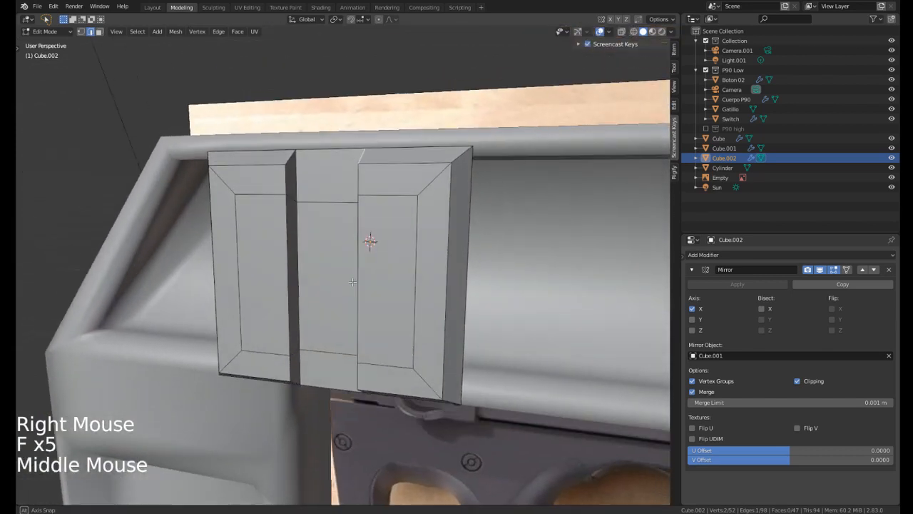
# Try two horizontal loop cuts around the middle of the block, and undo them.
pyautogui.hotkey('ctrl', 'r')
pyautogui.scroll(1, 361, 270)
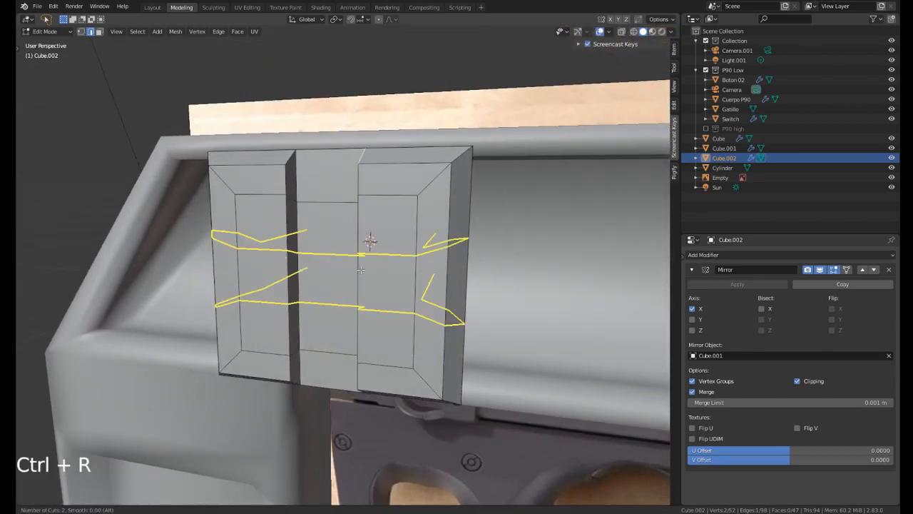
pyautogui.click(360, 278)
pyautogui.rightClick(346, 270)
pyautogui.moveTo(346, 271); pyautogui.dragTo(457, 282, button='middle')
pyautogui.hotkey('ctrl', 'z')
# Try three horizontal loop cuts, widening the central groove's middle edges along global Y, and undo it all.
pyautogui.hotkey('ctrl', 'r')
pyautogui.scroll(2, 348, 257)
pyautogui.click(347, 257)
pyautogui.rightClick(348, 257)
pyautogui.rightClick(335, 264)
pyautogui.keyDown('shift'); pyautogui.rightClick(407, 277); pyautogui.keyUp('shift')
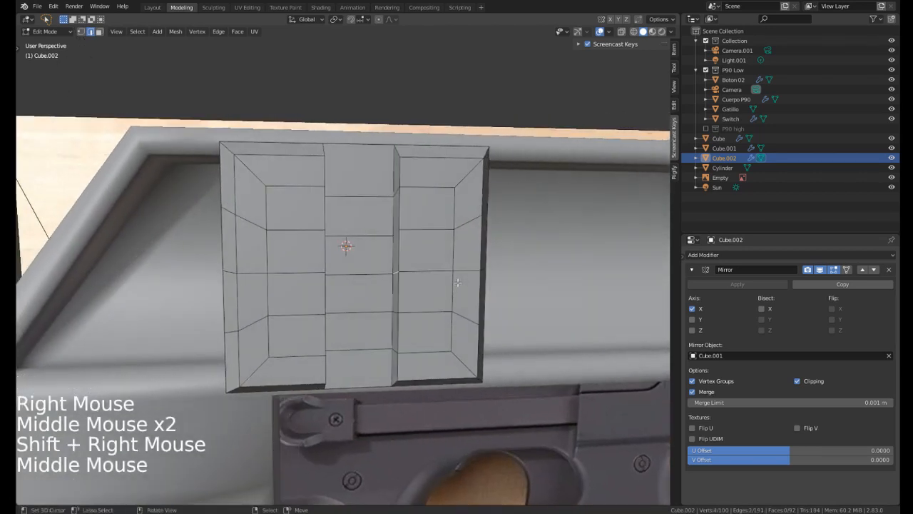
pyautogui.press('s')
pyautogui.press('y')
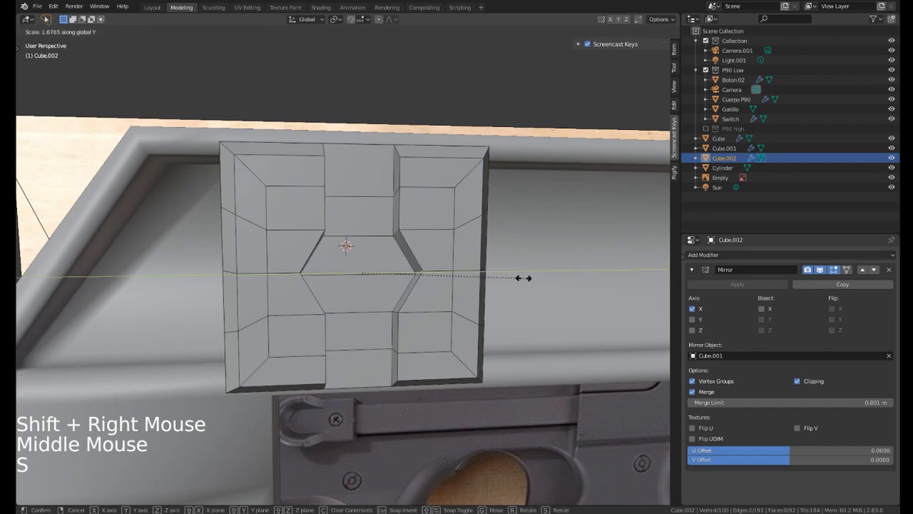
pyautogui.hotkey('ctrl', 'z')
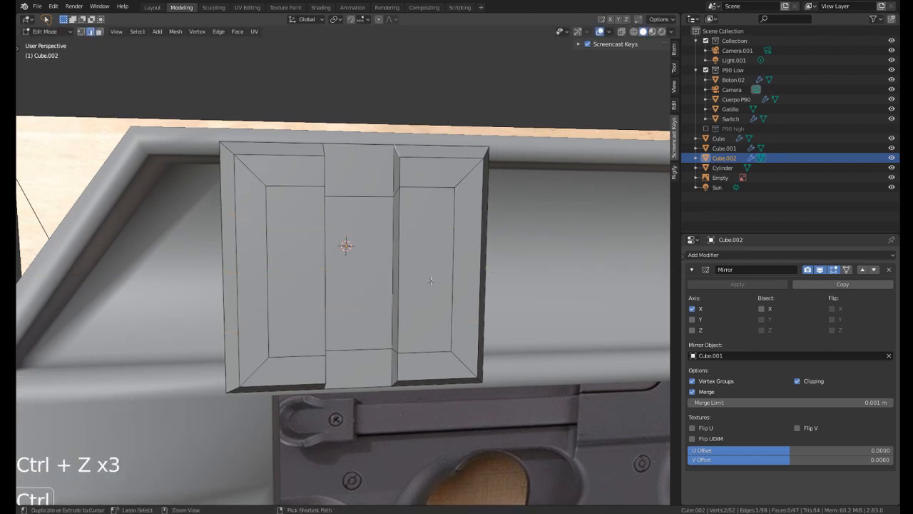
pyautogui.hotkey('ctrl', 'z')
# Refill the missing face on the groove's side wall and add two horizontal loop cuts around the block's middle.
pyautogui.moveTo(431, 281); pyautogui.dragTo(420, 228, button='middle')
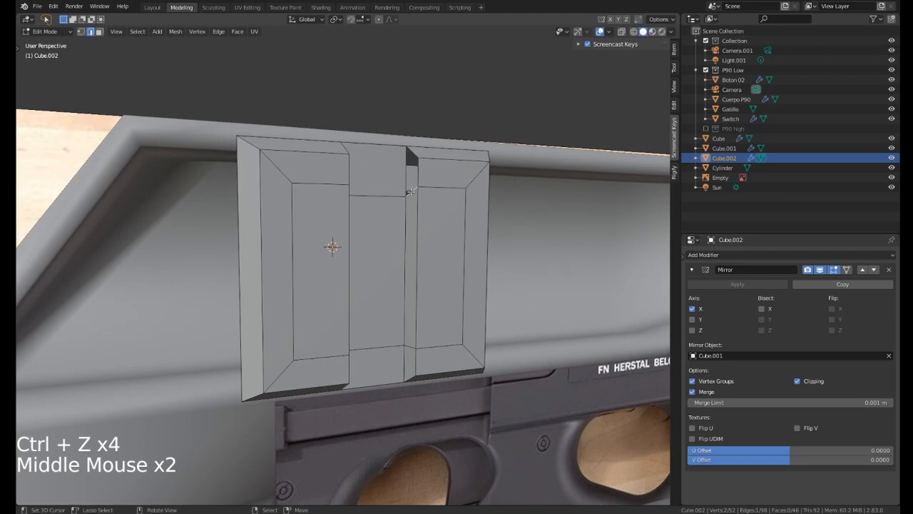
pyautogui.press('f')
pyautogui.moveTo(410, 193); pyautogui.dragTo(333, 275, button='middle')
pyautogui.hotkey('ctrl', 'r')
pyautogui.click(401, 273)
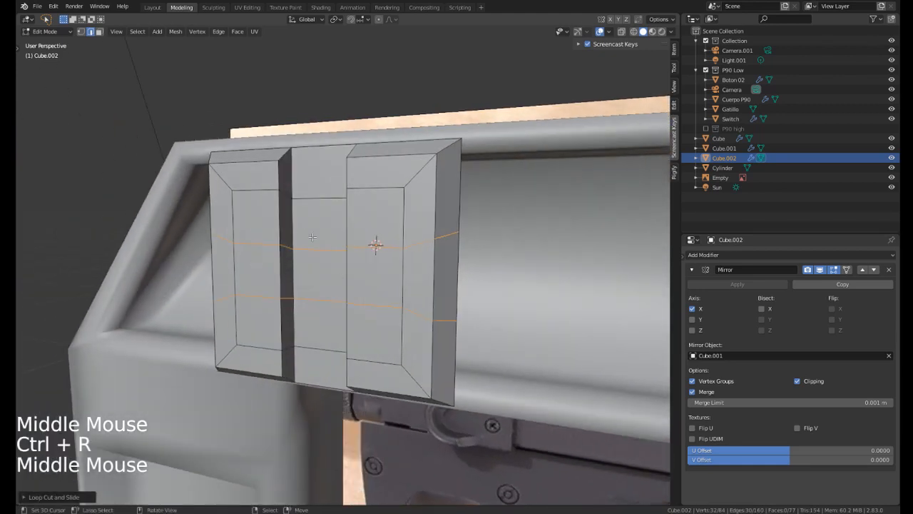
# Add two more horizontal loop cuts between the two middle cuts of the block.
pyautogui.moveTo(264, 253); pyautogui.dragTo(311, 258, button='middle')
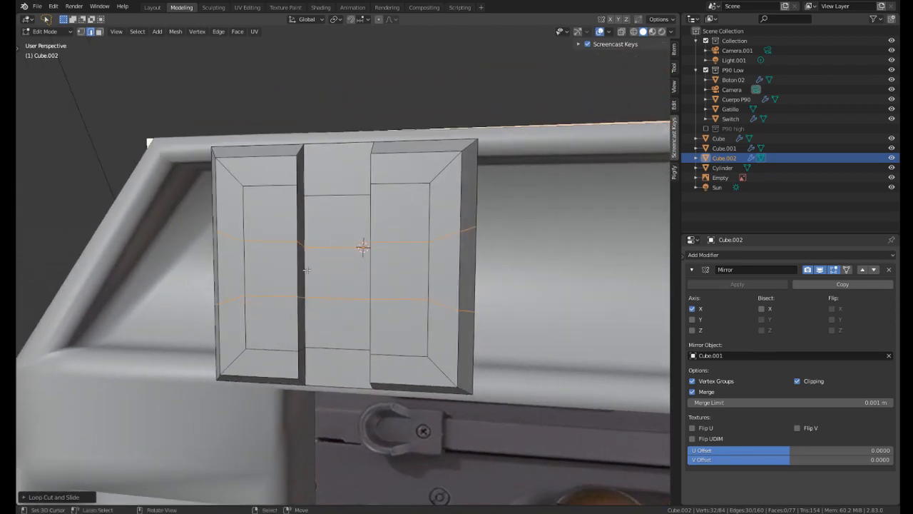
pyautogui.rightClick(300, 270)
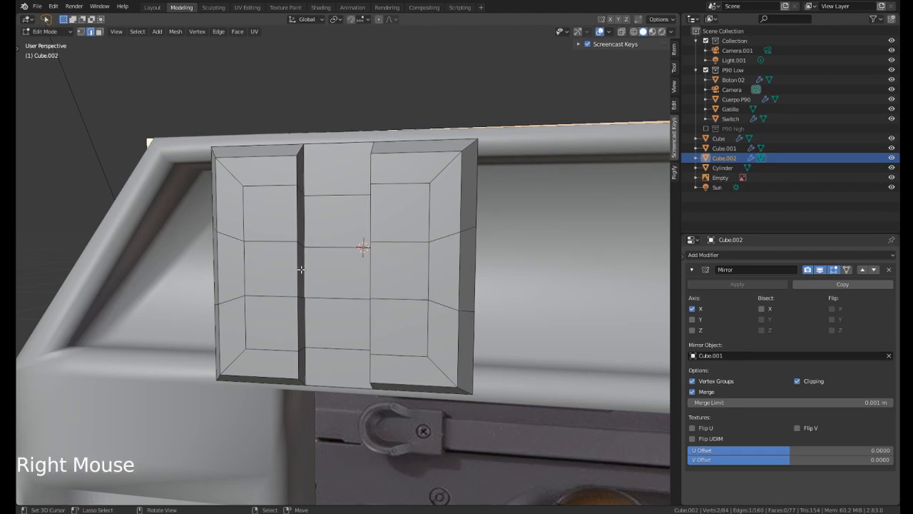
pyautogui.hotkey('ctrl', 'r')
pyautogui.scroll(1, 301, 269)
pyautogui.click(300, 270)
pyautogui.moveTo(300, 269); pyautogui.dragTo(300, 272, button='middle')
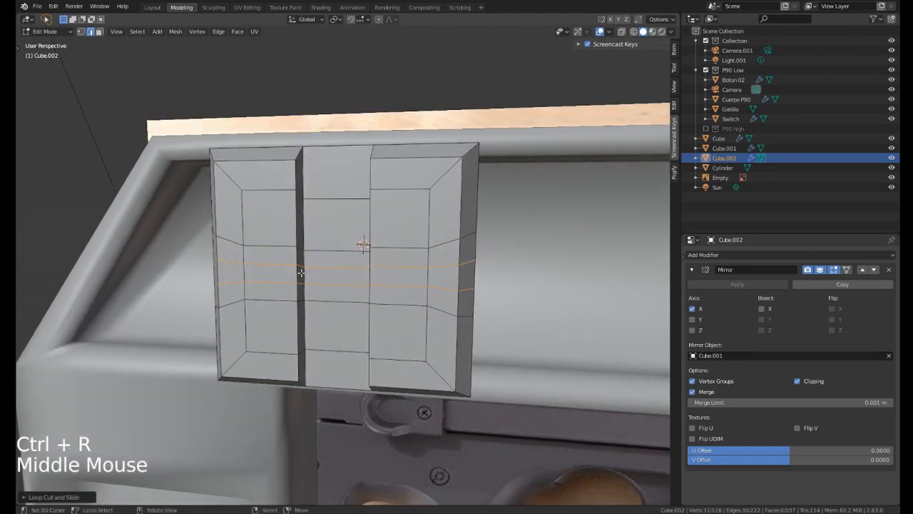
# Select the four inner horizontal edge loops of the grooved block and spread them apart by scaling along global Z.
pyautogui.scroll(1, 300, 273)
pyautogui.rightClick(314, 246)
pyautogui.keyDown('alt'); pyautogui.keyDown('shift'); pyautogui.rightClick(315, 245); pyautogui.keyUp('shift'); pyautogui.keyUp('alt')
pyautogui.keyDown('alt'); pyautogui.keyDown('shift'); pyautogui.rightClick(315, 245); pyautogui.keyUp('shift'); pyautogui.keyUp('alt')
pyautogui.keyDown('alt'); pyautogui.keyDown('shift'); pyautogui.rightClick(314, 244); pyautogui.keyUp('shift'); pyautogui.keyUp('alt')
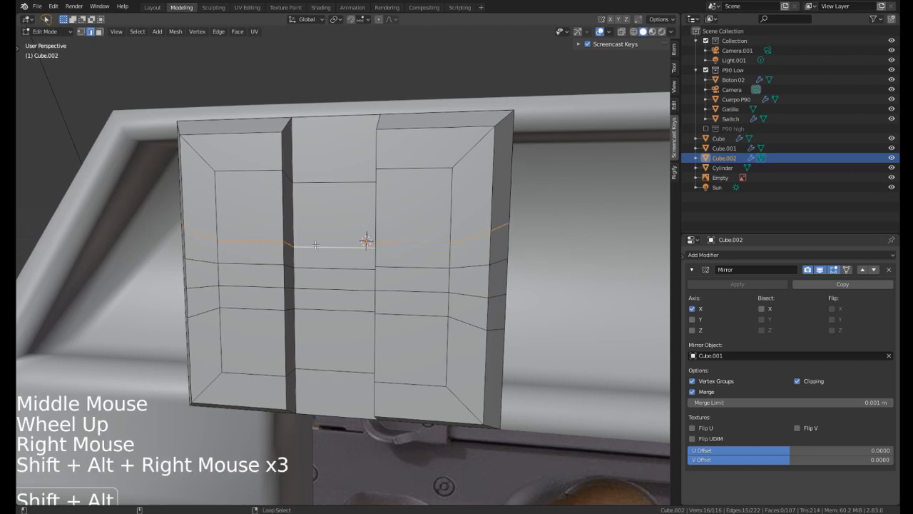
pyautogui.keyDown('alt'); pyautogui.keyDown('shift'); pyautogui.rightClick(321, 309); pyautogui.keyUp('shift'); pyautogui.keyUp('alt')
pyautogui.press('s')
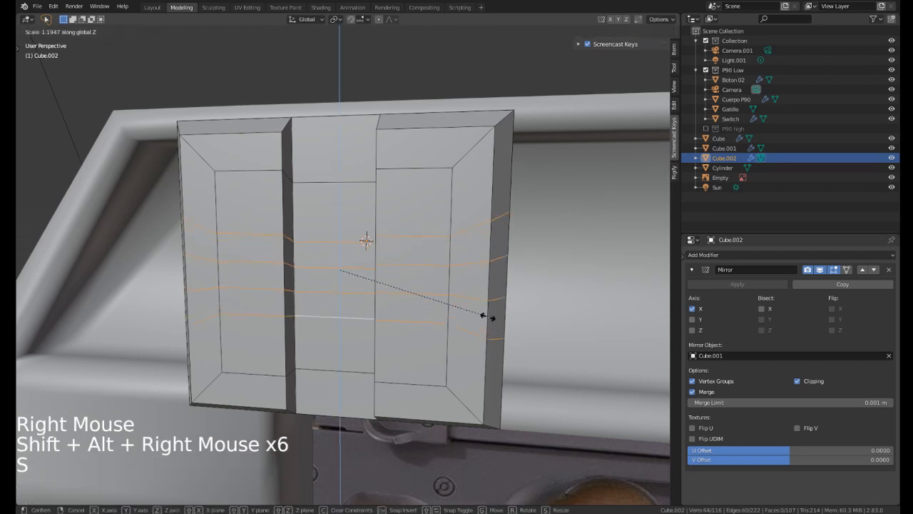
pyautogui.click(531, 328)
# Flatten the uppermost of the four inner horizontal loops by scaling it to 0 along global Z.
pyautogui.moveTo(442, 314); pyautogui.dragTo(378, 238, button='middle')
pyautogui.rightClick(361, 218)
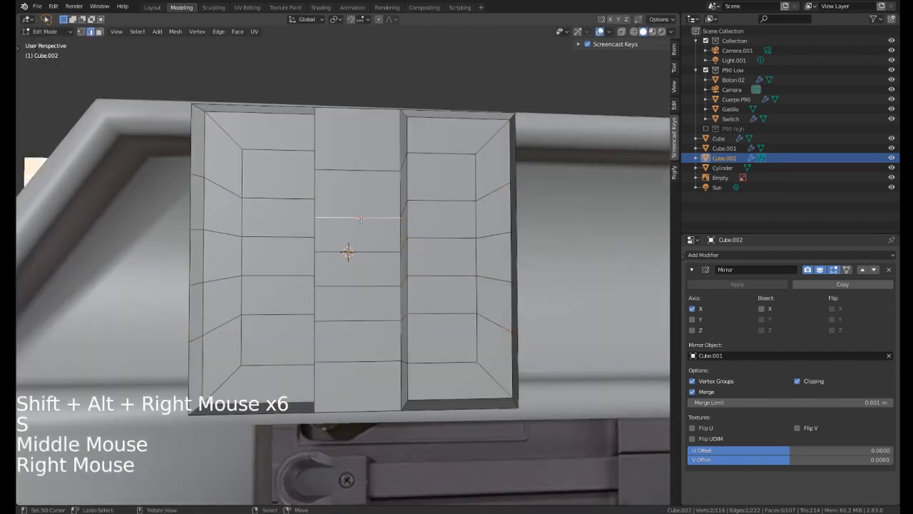
pyautogui.keyDown('alt'); pyautogui.keyDown('shift'); pyautogui.rightClick(360, 218); pyautogui.keyUp('shift'); pyautogui.keyUp('alt')
pyautogui.keyDown('alt'); pyautogui.keyDown('shift'); pyautogui.rightClick(361, 218); pyautogui.keyUp('shift'); pyautogui.keyUp('alt')
pyautogui.keyDown('alt'); pyautogui.keyDown('shift'); pyautogui.rightClick(361, 218); pyautogui.keyUp('shift'); pyautogui.keyUp('alt')
pyautogui.middleClick(361, 219)
pyautogui.press('s')
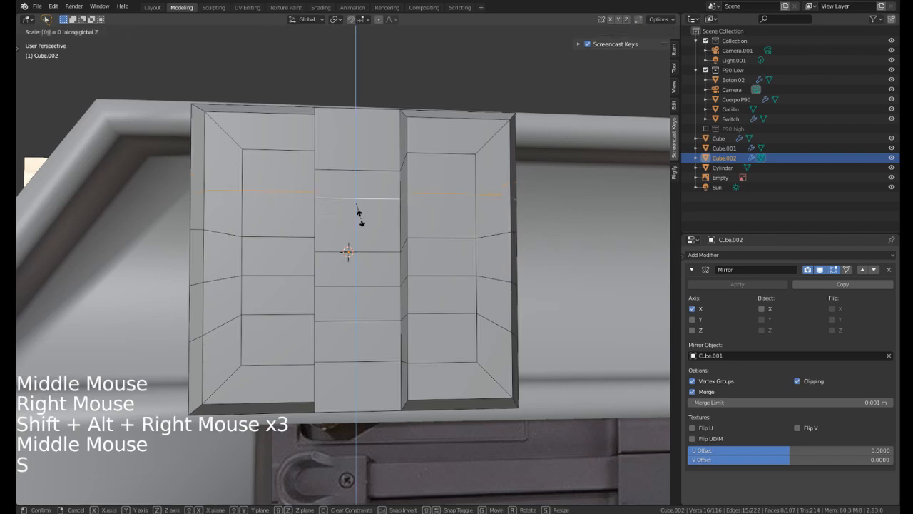
pyautogui.click(360, 217)
# Flatten the second inner horizontal loop from the top by scaling it to 0 along global Z.
pyautogui.rightClick(350, 249)
pyautogui.keyDown('alt'); pyautogui.keyDown('shift'); pyautogui.rightClick(349, 251); pyautogui.keyUp('shift'); pyautogui.keyUp('alt')
pyautogui.keyDown('alt'); pyautogui.keyDown('shift'); pyautogui.rightClick(349, 251); pyautogui.keyUp('shift'); pyautogui.keyUp('alt')
pyautogui.keyDown('alt'); pyautogui.keyDown('shift'); pyautogui.rightClick(349, 251); pyautogui.keyUp('shift'); pyautogui.keyUp('alt')
pyautogui.press('s')
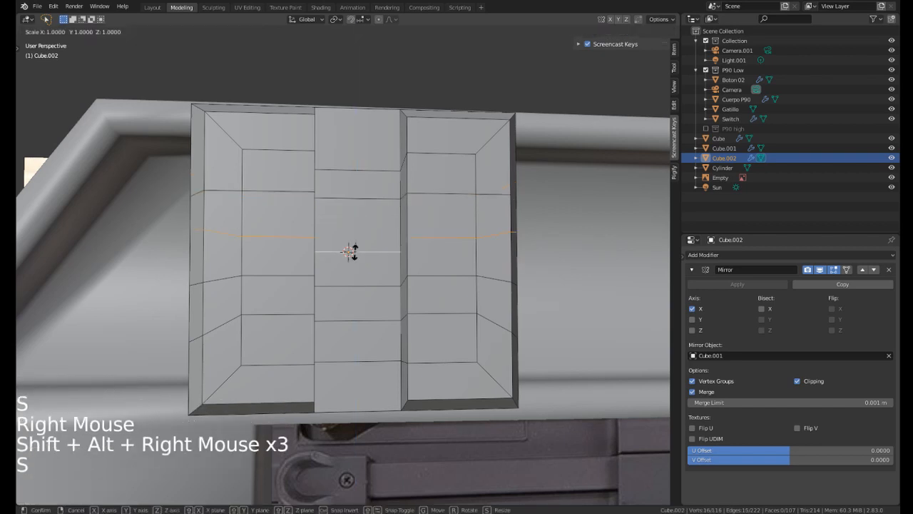
pyautogui.press('0')
pyautogui.click(348, 251)
# Flatten the third inner horizontal loop from the top by scaling it to 0 along global Z.
pyautogui.rightClick(366, 284)
pyautogui.keyDown('alt'); pyautogui.keyDown('shift'); pyautogui.rightClick(366, 287); pyautogui.keyUp('shift'); pyautogui.keyUp('alt')
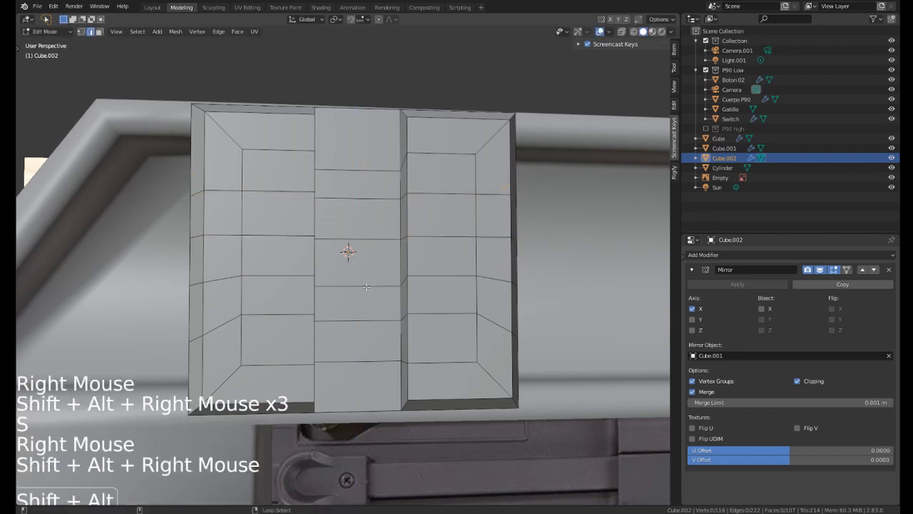
pyautogui.press('s')
pyautogui.press('0')
pyautogui.click(366, 286)
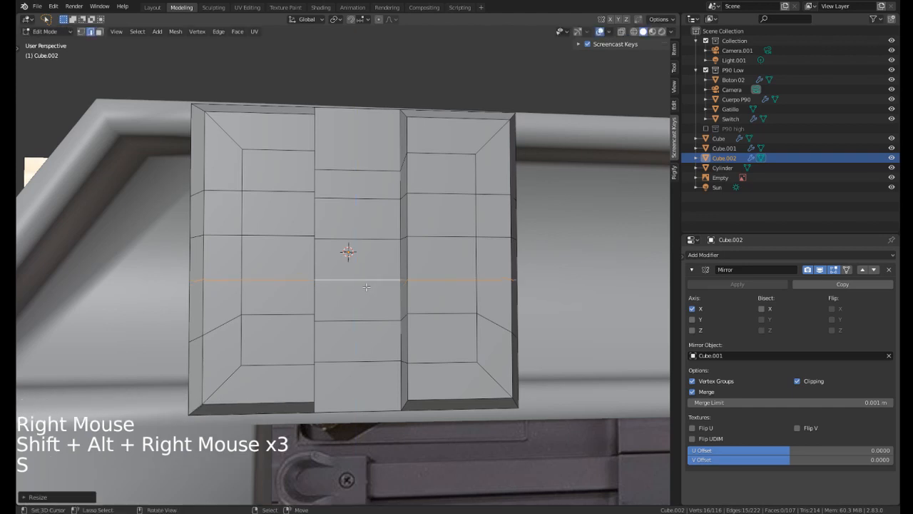
# Flatten the lowest of the four inner horizontal loops by scaling it to 0 along global Z.
pyautogui.rightClick(349, 321)
pyautogui.keyDown('alt'); pyautogui.keyDown('shift'); pyautogui.rightClick(349, 321); pyautogui.keyUp('shift'); pyautogui.keyUp('alt')
pyautogui.keyDown('alt'); pyautogui.keyDown('shift'); pyautogui.rightClick(349, 321); pyautogui.keyUp('shift'); pyautogui.keyUp('alt')
pyautogui.keyDown('alt'); pyautogui.keyDown('shift'); pyautogui.rightClick(348, 321); pyautogui.keyUp('shift'); pyautogui.keyUp('alt')
pyautogui.press('s')
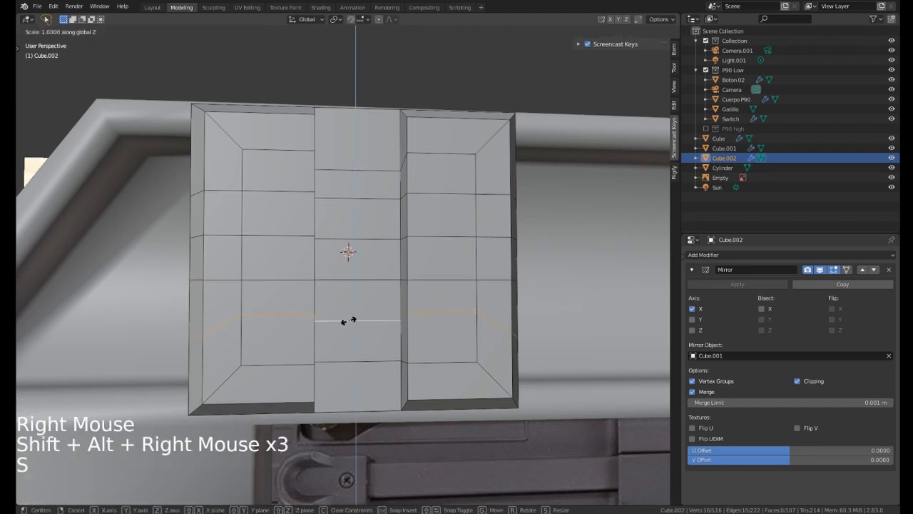
pyautogui.press('0')
pyautogui.click(349, 321)
pyautogui.moveTo(341, 310); pyautogui.dragTo(322, 307, button='middle')
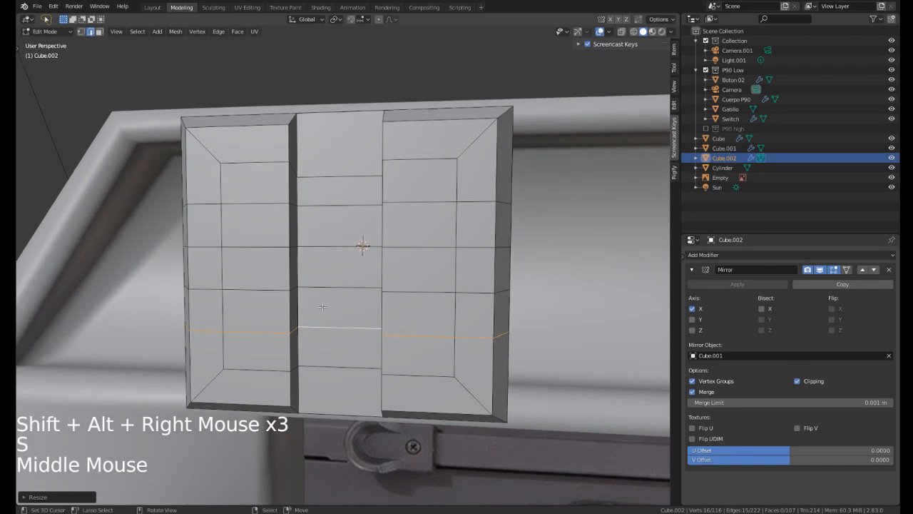
# Select the middle face on both side walls of the vertical groove and widen the groove there by scaling along global Y.
pyautogui.press('3')
pyautogui.rightClick(336, 269)
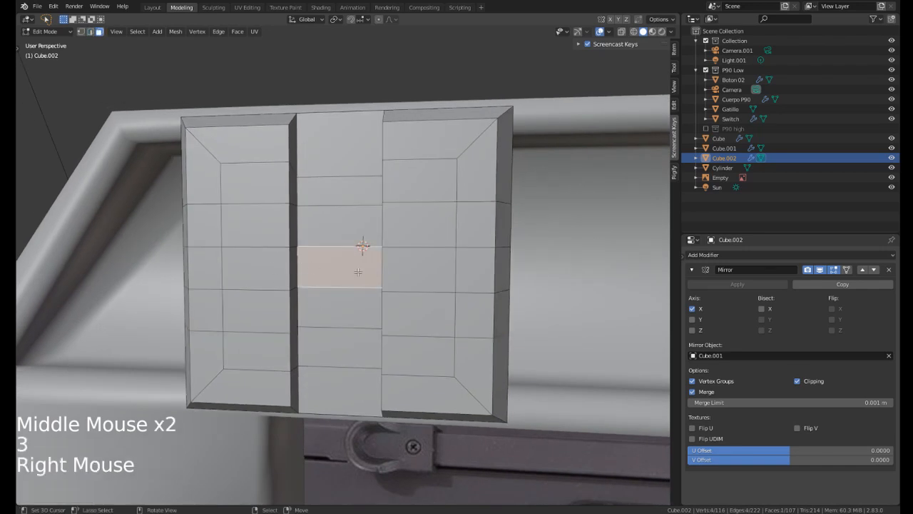
pyautogui.moveTo(349, 269); pyautogui.dragTo(367, 261, button='middle')
pyautogui.rightClick(424, 268)
pyautogui.keyDown('shift'); pyautogui.rightClick(274, 278); pyautogui.keyUp('shift')
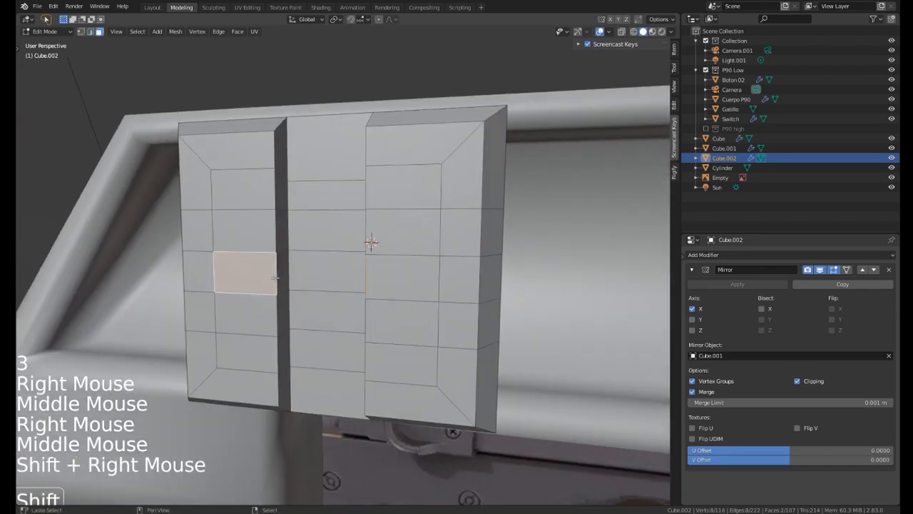
pyautogui.rightClick(281, 277)
pyautogui.moveTo(281, 277); pyautogui.dragTo(341, 275, button='middle')
pyautogui.keyDown('shift'); pyautogui.rightClick(419, 272); pyautogui.keyUp('shift')
pyautogui.moveTo(428, 274); pyautogui.dragTo(413, 272, button='middle')
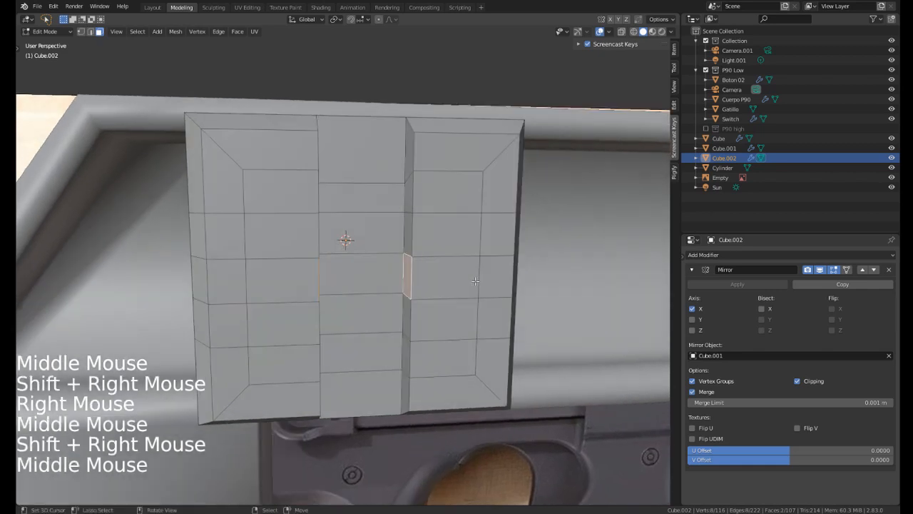
pyautogui.press('s')
pyautogui.press('x')
pyautogui.press('s')
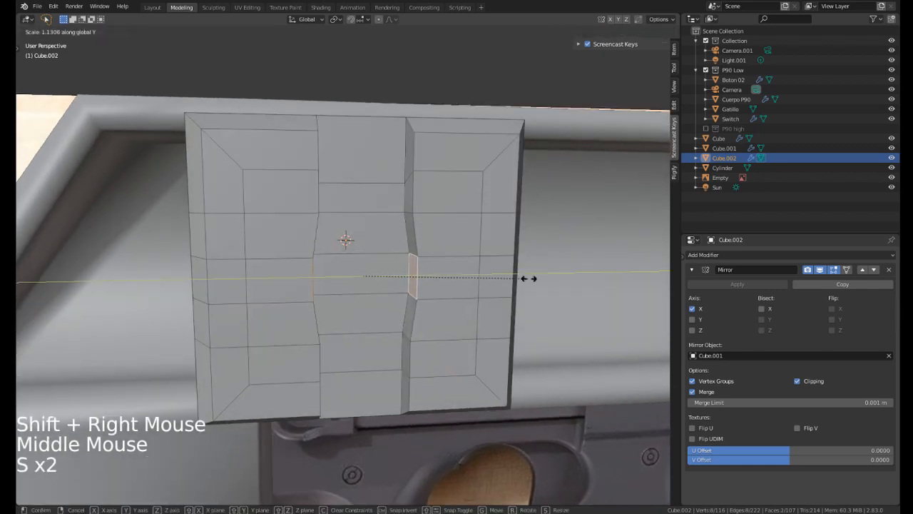
pyautogui.click(610, 277)
# Compare the whole block and its groove outline with the reference photo in front and right orthographic views, including wireframe.
pyautogui.moveTo(499, 275); pyautogui.dragTo(358, 263, button='middle')
pyautogui.scroll(-3, 413, 257)
pyautogui.scroll(-1, 394, 262)
pyautogui.scroll(1, 389, 266)
pyautogui.press('a')
pyautogui.press('Tab')
pyautogui.press('Tab')
pyautogui.press('a')
pyautogui.press('a')
pyautogui.press('a')
pyautogui.press('a')
pyautogui.press('KP_1')
pyautogui.scroll(1, 358, 262)
pyautogui.scroll(-2, 358, 262)
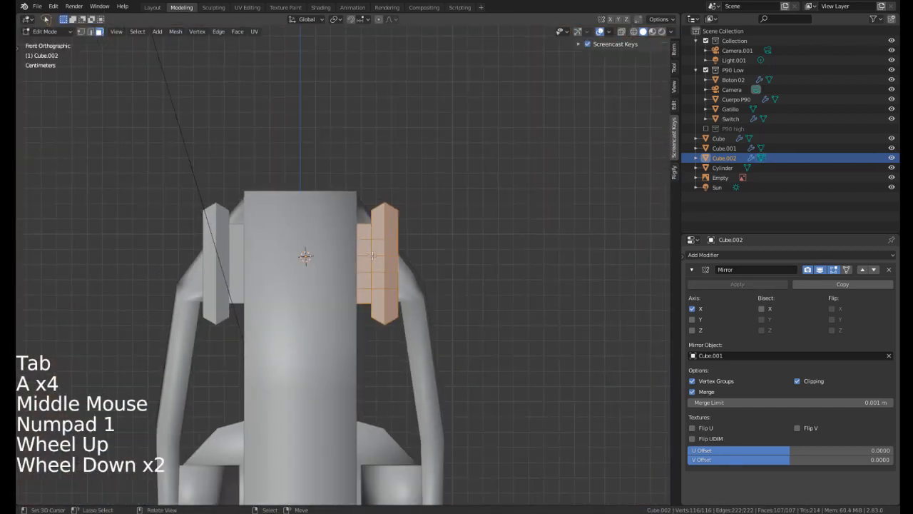
pyautogui.press('KP_3')
pyautogui.press('z')
pyautogui.scroll(4, 360, 246)
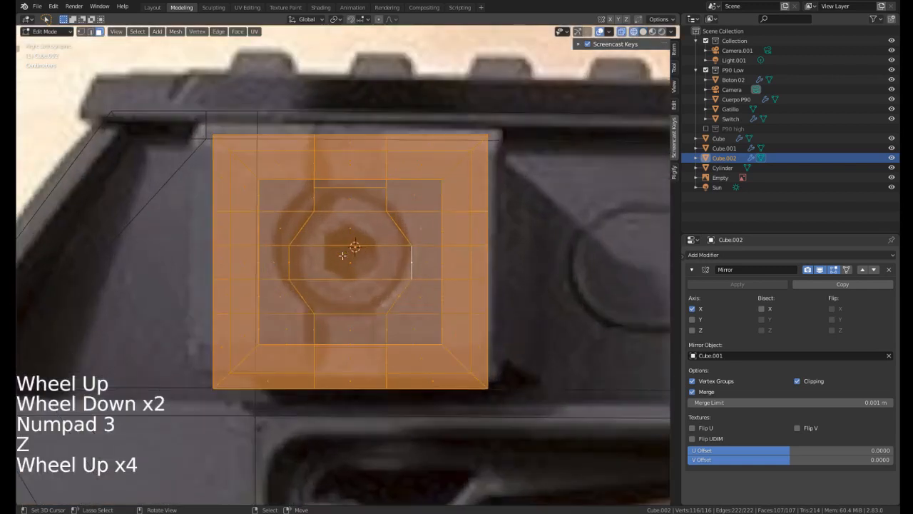
pyautogui.scroll(-2, 363, 241)
pyautogui.keyDown('shift'); pyautogui.scroll(1, 363, 241); pyautogui.keyUp('shift')
pyautogui.keyDown('shift'); pyautogui.moveTo(363, 241); pyautogui.dragTo(302, 246, button='middle'); pyautogui.keyUp('shift')
pyautogui.scroll(1, 301, 246)
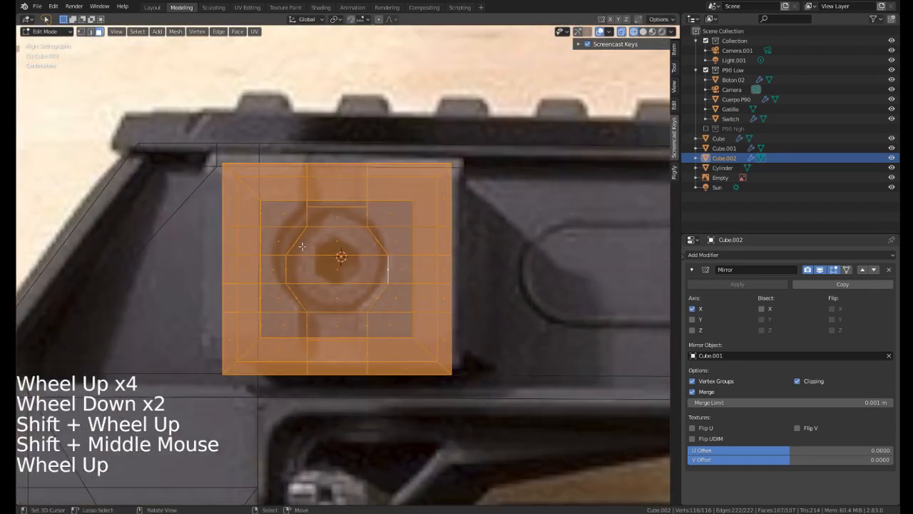
pyautogui.scroll(-2, 387, 269)
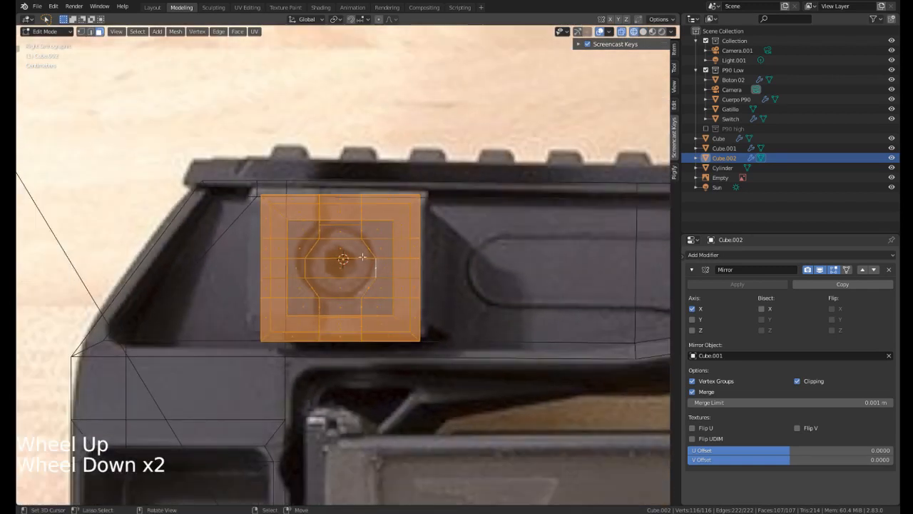
pyautogui.moveTo(388, 270)
pyautogui.mouseDown(button='middle')
pyautogui.moveTo(366, 277)
pyautogui.moveTo(372, 266)
pyautogui.mouseUp(button='middle')
pyautogui.press('KP_1')
pyautogui.scroll(1, 372, 264)
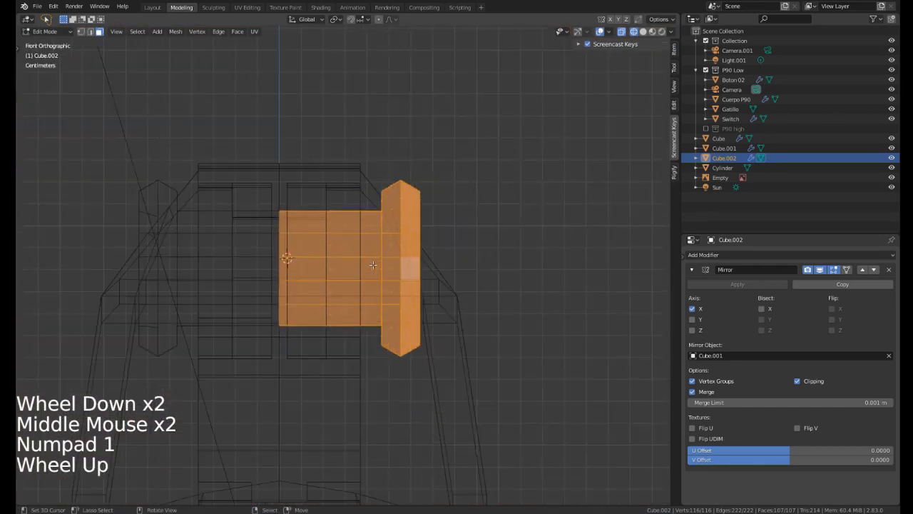
pyautogui.press('KP_3')
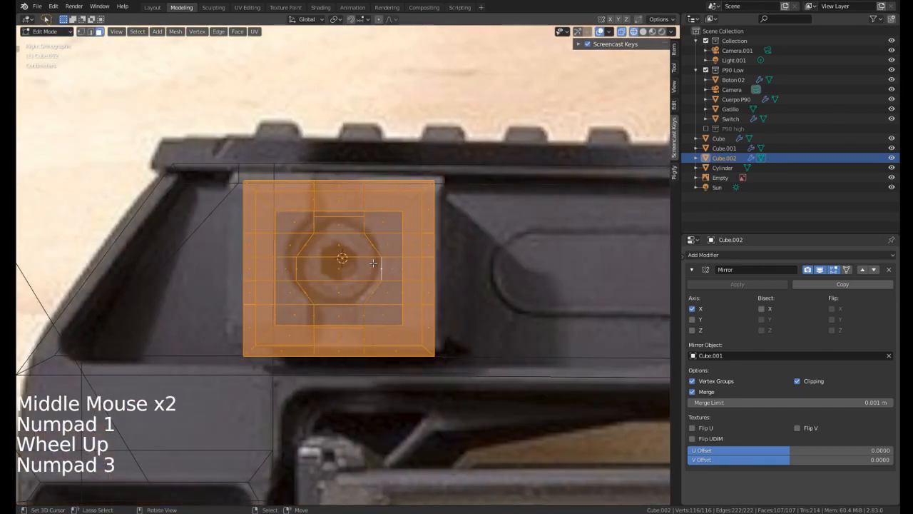
# Apply smooth shading to all faces of the grooved block in solid view.
pyautogui.press('z')
pyautogui.moveTo(454, 252); pyautogui.dragTo(395, 275, button='middle')
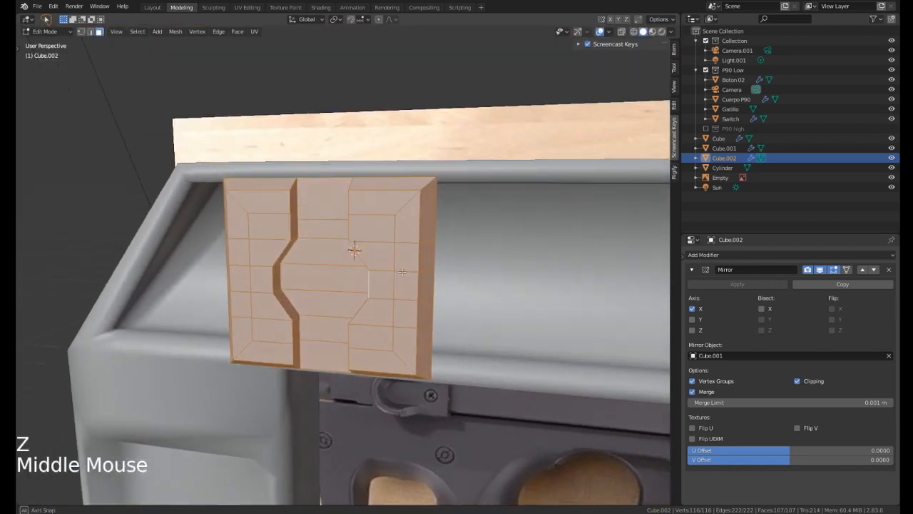
pyautogui.scroll(-1, 395, 276)
pyautogui.hotkey('ctrl', 'f')
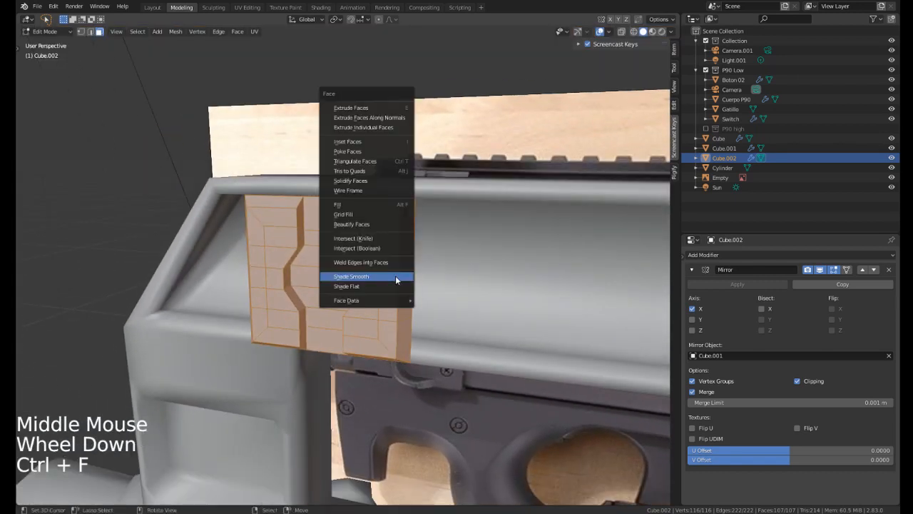
pyautogui.press('Tab')
# Select the block's whole outer flange in wireframe and move it along X relative to its inner stem.
pyautogui.moveTo(263, 278)
pyautogui.mouseDown(button='middle')
pyautogui.moveTo(377, 256)
pyautogui.moveTo(312, 264)
pyautogui.moveTo(391, 230)
pyautogui.moveTo(400, 246)
pyautogui.mouseUp(button='middle')
pyautogui.press('Tab')
pyautogui.press('z')
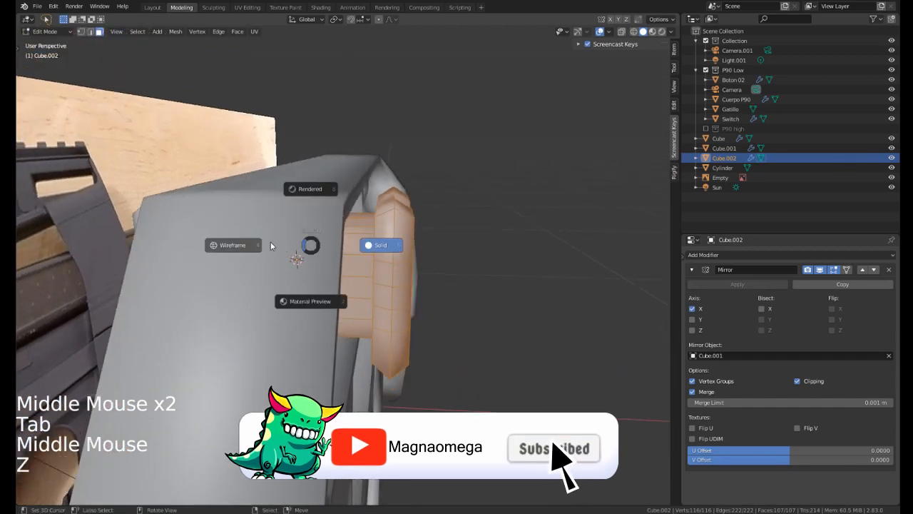
pyautogui.click(262, 246)
pyautogui.rightClick(379, 214)
pyautogui.moveTo(464, 157)
pyautogui.keyDown('shift'); pyautogui.mouseDown()
pyautogui.moveTo(430, 166)
pyautogui.moveTo(414, 399)
pyautogui.mouseUp(); pyautogui.keyUp('shift')
pyautogui.moveTo(428, 171)
pyautogui.keyDown('shift'); pyautogui.mouseDown()
pyautogui.moveTo(397, 200)
pyautogui.moveTo(382, 345)
pyautogui.mouseUp(); pyautogui.keyUp('shift')
pyautogui.moveTo(459, 192)
pyautogui.keyDown('shift'); pyautogui.mouseDown()
pyautogui.moveTo(383, 377)
pyautogui.moveTo(399, 182)
pyautogui.mouseUp(); pyautogui.keyUp('shift')
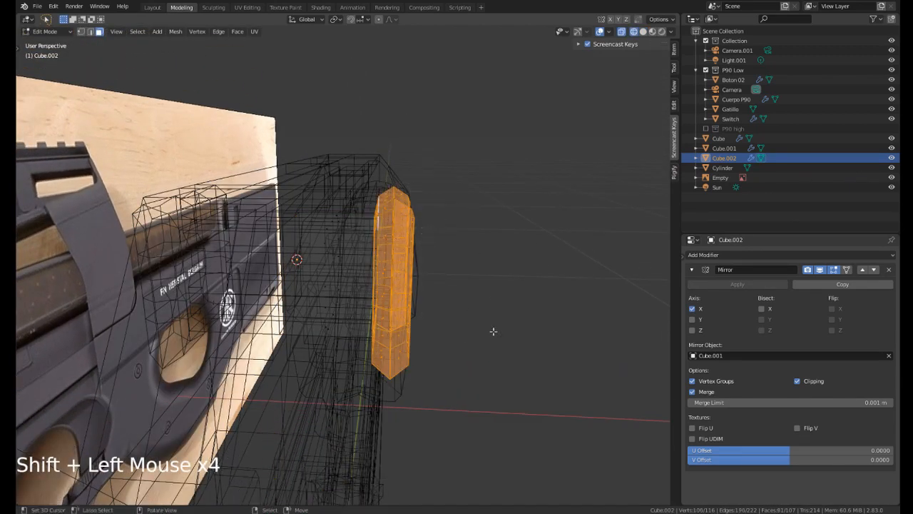
pyautogui.moveTo(493, 328); pyautogui.dragTo(495, 328, button='middle')
pyautogui.press('z')
pyautogui.press('g')
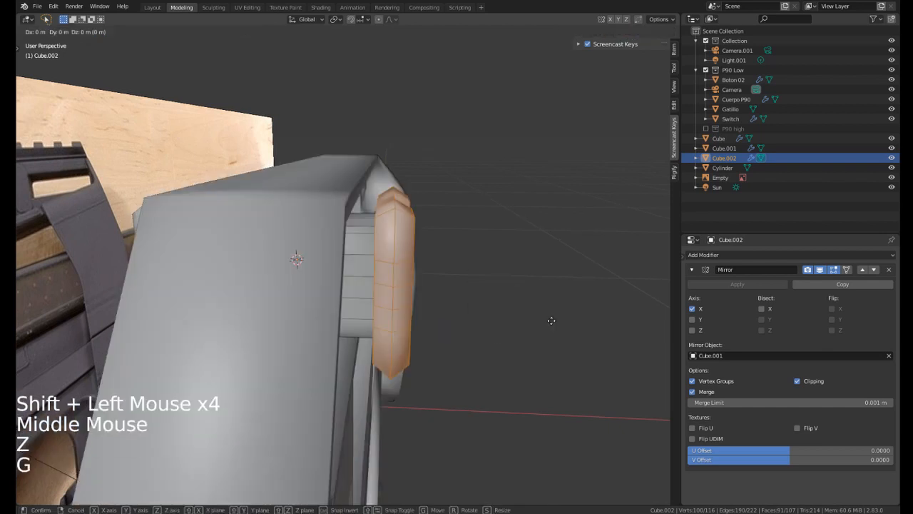
pyautogui.press('x')
pyautogui.click(536, 323)
# Inspect the smooth-shaded block from the side, both in object mode and with its mesh shown.
pyautogui.moveTo(537, 324); pyautogui.dragTo(342, 300, button='middle')
pyautogui.scroll(-3, 386, 307)
pyautogui.press('Tab')
pyautogui.press('Tab')
pyautogui.scroll(3, 355, 262)
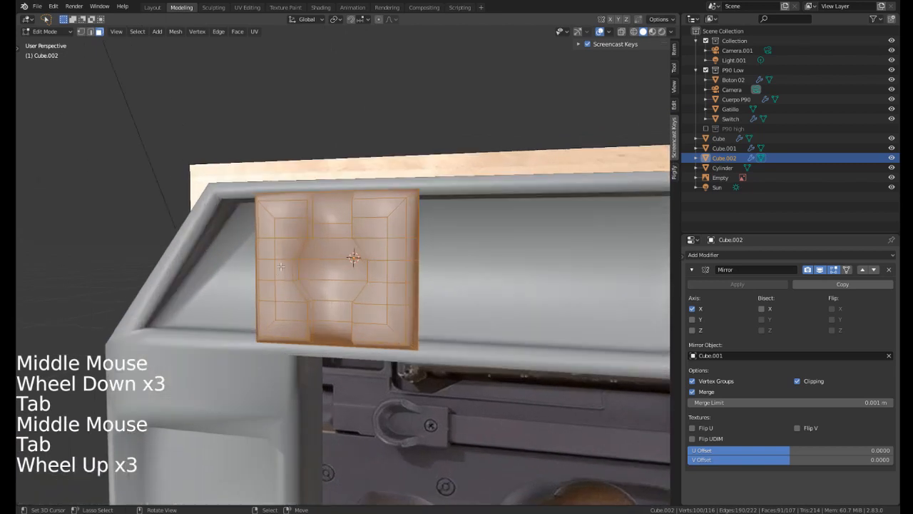
pyautogui.moveTo(355, 261)
pyautogui.mouseDown(button='middle')
pyautogui.moveTo(547, 438)
pyautogui.moveTo(333, 251)
pyautogui.moveTo(347, 250)
pyautogui.moveTo(293, 268)
pyautogui.moveTo(352, 254)
pyautogui.mouseUp(button='middle')
pyautogui.scroll(1, 546, 438)
pyautogui.scroll(1, 332, 252)
pyautogui.rightClick(295, 255)
pyautogui.keyDown('alt'); pyautogui.keyDown('shift'); pyautogui.rightClick(295, 255); pyautogui.keyUp('shift'); pyautogui.keyUp('alt')
pyautogui.keyDown('alt'); pyautogui.keyDown('shift'); pyautogui.rightClick(295, 254); pyautogui.keyUp('shift'); pyautogui.keyUp('alt')
pyautogui.keyDown('alt'); pyautogui.keyDown('shift'); pyautogui.rightClick(295, 255); pyautogui.keyUp('shift'); pyautogui.keyUp('alt')
pyautogui.rightClick(292, 242)
pyautogui.keyDown('alt'); pyautogui.keyDown('shift'); pyautogui.rightClick(292, 271); pyautogui.keyUp('shift'); pyautogui.keyUp('alt')
pyautogui.keyDown('alt'); pyautogui.keyDown('shift'); pyautogui.rightClick(292, 271); pyautogui.keyUp('shift'); pyautogui.keyUp('alt')
pyautogui.keyDown('alt'); pyautogui.keyDown('shift'); pyautogui.rightClick(292, 271); pyautogui.keyUp('shift'); pyautogui.keyUp('alt')
pyautogui.scroll(1, 330, 254)
pyautogui.rightClick(300, 321)
pyautogui.moveTo(299, 322); pyautogui.dragTo(283, 275, button='middle')
# Slide the vertical edge left of the groove's widened middle closer to the groove's rim.
pyautogui.rightClick(272, 275)
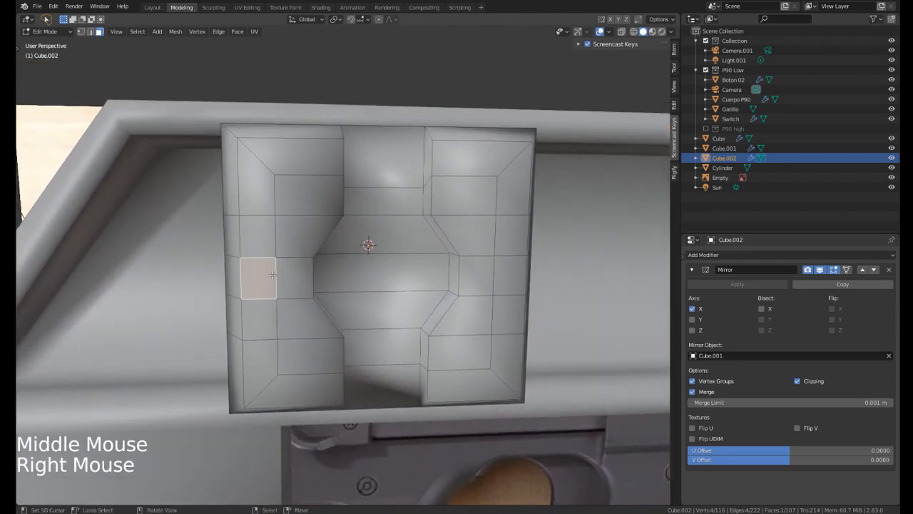
pyautogui.press('2')
pyautogui.rightClick(273, 275)
pyautogui.press('g')
pyautogui.press('g')
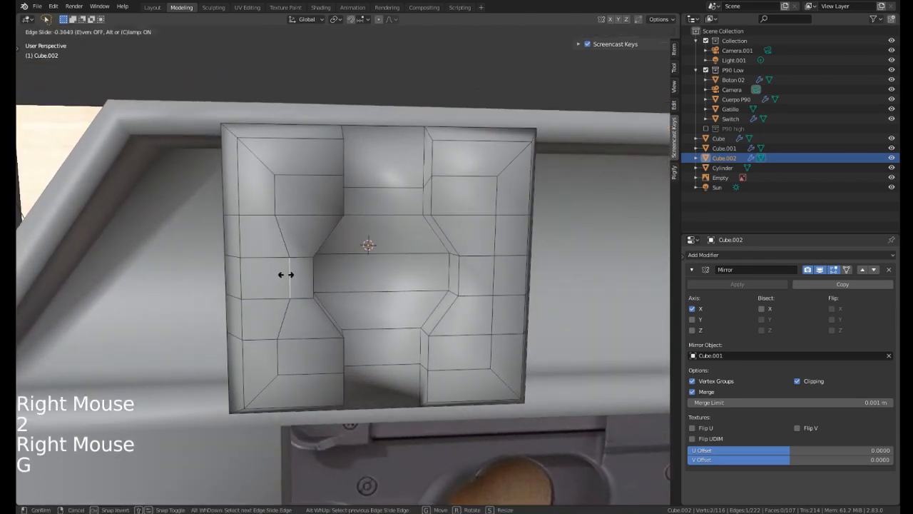
pyautogui.click(291, 275)
# Slide the matching vertical edge on the groove's right side closer to the widened middle.
pyautogui.moveTo(296, 274)
pyautogui.mouseDown(button='middle')
pyautogui.moveTo(330, 268)
pyautogui.moveTo(302, 273)
pyautogui.mouseUp(button='middle')
pyautogui.rightClick(499, 258)
pyautogui.press('g')
pyautogui.press('g')
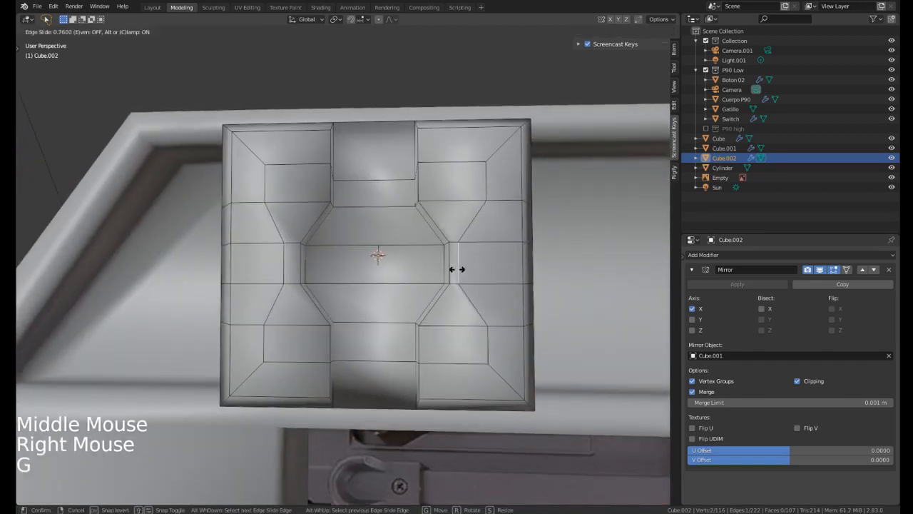
pyautogui.click(462, 270)
# Select the two horizontal edges beside the groove's left middle rim and isolate the block in local view.
pyautogui.moveTo(463, 269); pyautogui.dragTo(517, 272, button='middle')
pyautogui.rightClick(315, 289)
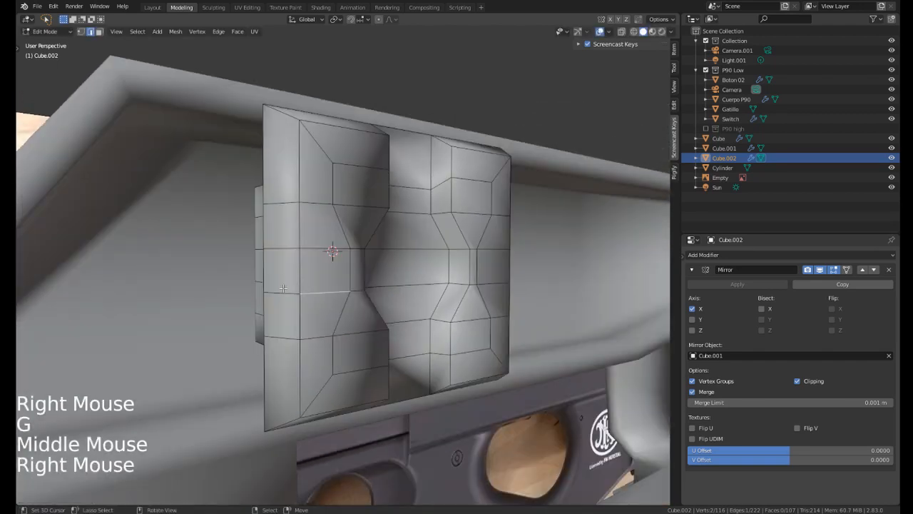
pyautogui.moveTo(313, 290); pyautogui.dragTo(332, 250, button='middle')
pyautogui.rightClick(286, 285)
pyautogui.rightClick(310, 246)
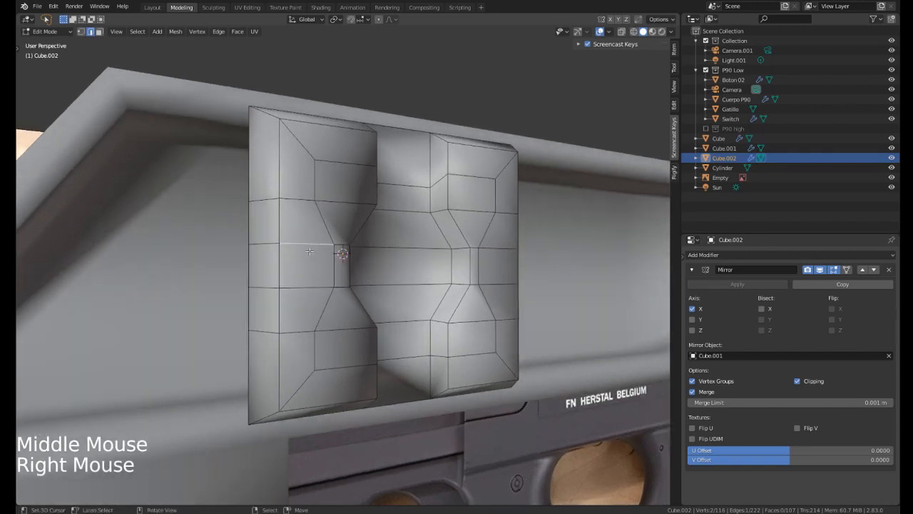
pyautogui.keyDown('shift'); pyautogui.rightClick(308, 287); pyautogui.keyUp('shift')
pyautogui.moveTo(308, 287); pyautogui.dragTo(410, 302, button='middle')
pyautogui.press('KP_Divide')
pyautogui.keyDown('shift'); pyautogui.rightClick(380, 309); pyautogui.keyUp('shift')
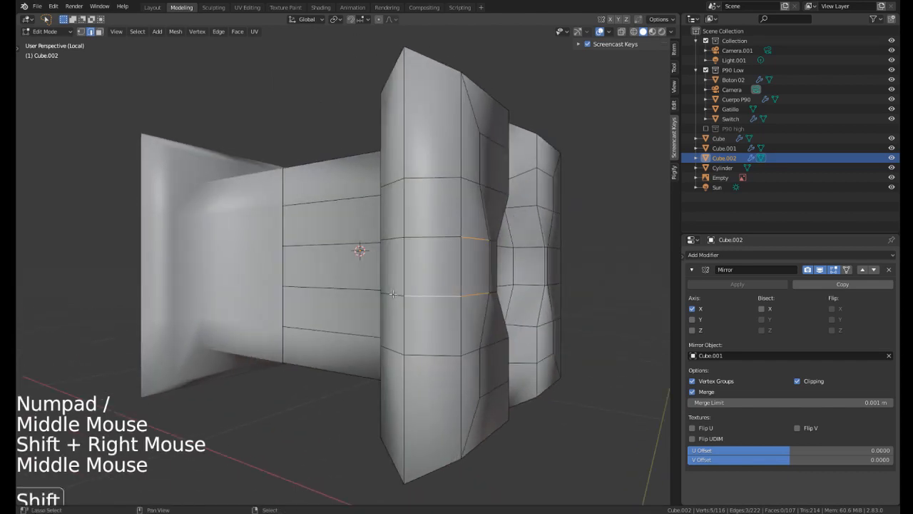
pyautogui.keyDown('shift'); pyautogui.rightClick(392, 294); pyautogui.keyUp('shift')
pyautogui.keyDown('shift'); pyautogui.rightClick(391, 243); pyautogui.keyUp('shift')
pyautogui.middleClick(399, 247)
pyautogui.scroll(-1, 403, 248)
pyautogui.scroll(1, 406, 248)
pyautogui.middleClick(408, 249)
pyautogui.moveTo(410, 249); pyautogui.dragTo(346, 251, button='middle')
pyautogui.press('1')
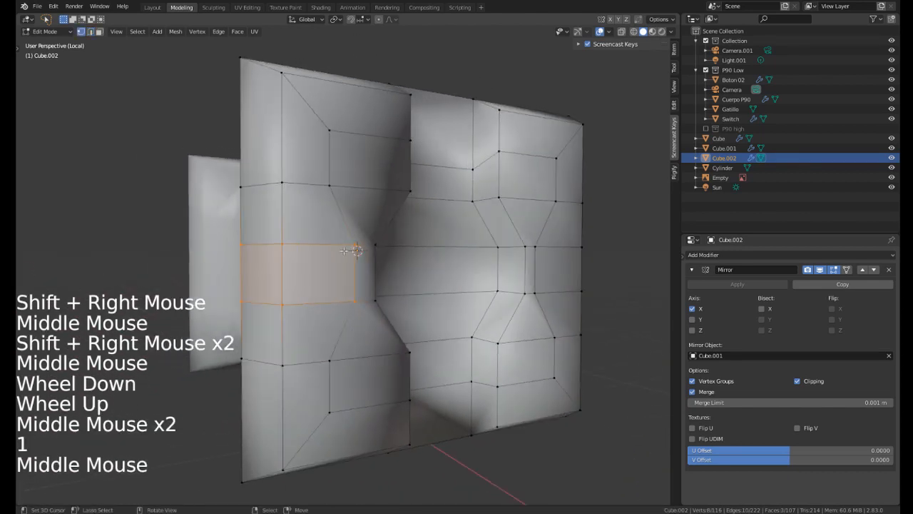
# Select the vertices along the middle band of the flange's left side in wireframe, delete them, and return to solid view.
pyautogui.rightClick(345, 251)
pyautogui.press('z')
pyautogui.click(233, 260)
pyautogui.moveTo(231, 260); pyautogui.dragTo(224, 260, button='middle')
pyautogui.moveTo(261, 270); pyautogui.dragTo(214, 239, button='middle')
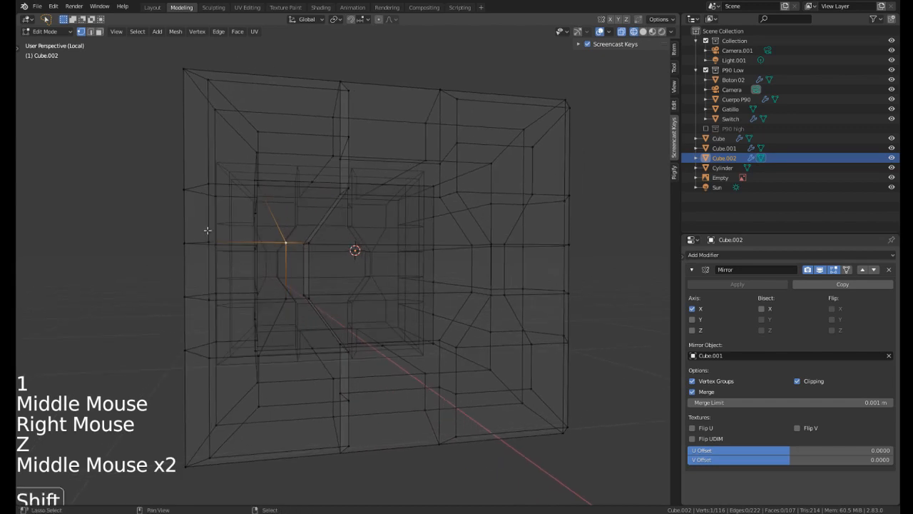
pyautogui.moveTo(161, 226)
pyautogui.keyDown('shift'); pyautogui.mouseDown()
pyautogui.moveTo(228, 310)
pyautogui.moveTo(260, 242)
pyautogui.moveTo(228, 309)
pyautogui.moveTo(271, 247)
pyautogui.mouseUp(); pyautogui.keyUp('shift')
pyautogui.rightClick(260, 241)
pyautogui.keyDown('shift'); pyautogui.moveTo(147, 269); pyautogui.dragTo(148, 272); pyautogui.keyUp('shift')
pyautogui.press('x')
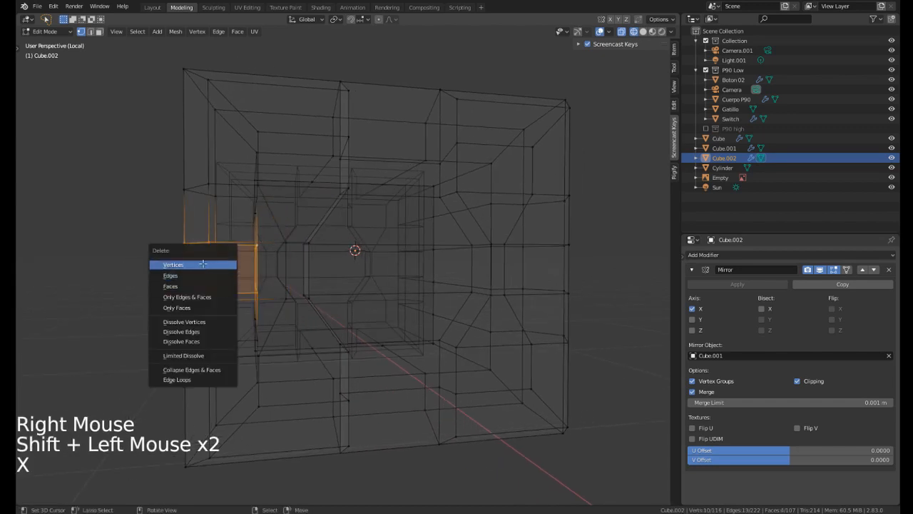
pyautogui.click(203, 264)
pyautogui.press('z')
pyautogui.click(346, 264)
# Fill the gap in the flange's left side with new faces, starting from the two inner vertices beside the groove.
pyautogui.moveTo(338, 261); pyautogui.dragTo(354, 255, button='middle')
pyautogui.moveTo(340, 251); pyautogui.dragTo(357, 245, button='middle')
pyautogui.rightClick(345, 238)
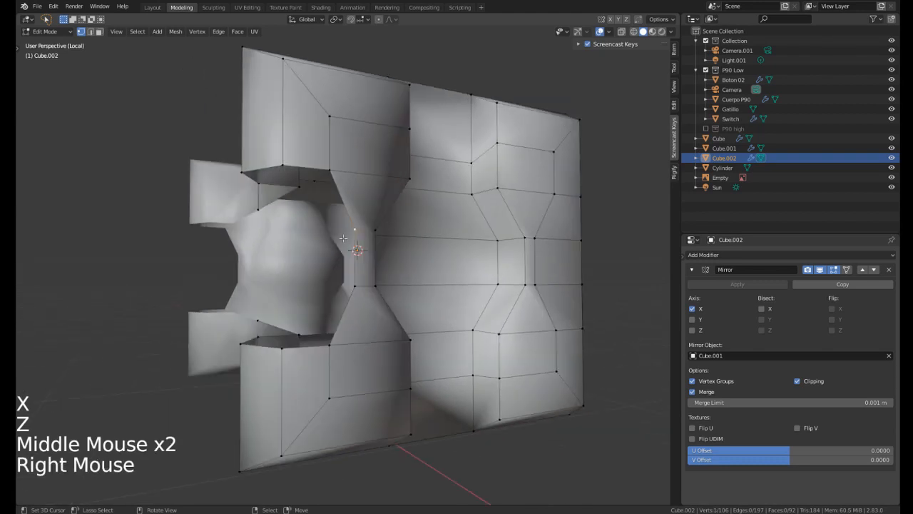
pyautogui.keyDown('shift'); pyautogui.rightClick(359, 285); pyautogui.keyUp('shift')
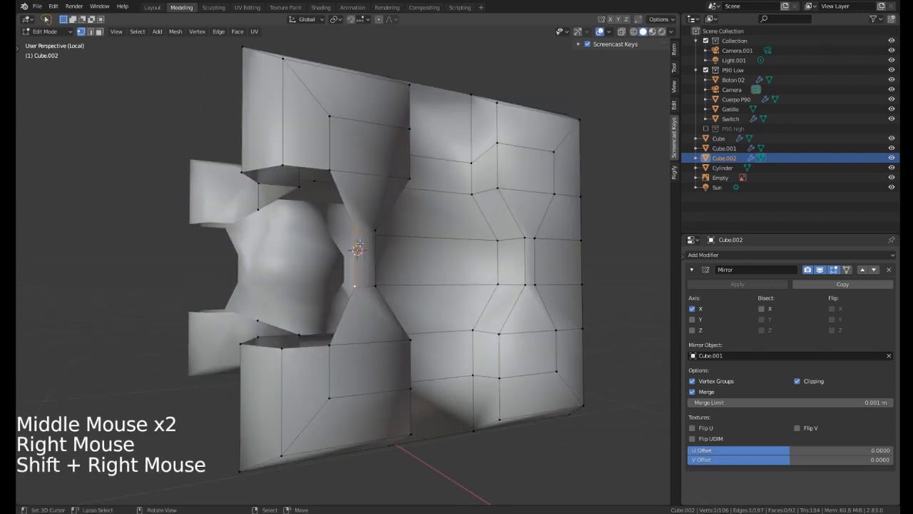
pyautogui.press('f')
pyautogui.press('f')
pyautogui.press('f')
pyautogui.press('f')
pyautogui.moveTo(356, 246); pyautogui.dragTo(264, 234, button='middle')
pyautogui.press('f')
pyautogui.press('f')
pyautogui.press('f')
pyautogui.press('f')
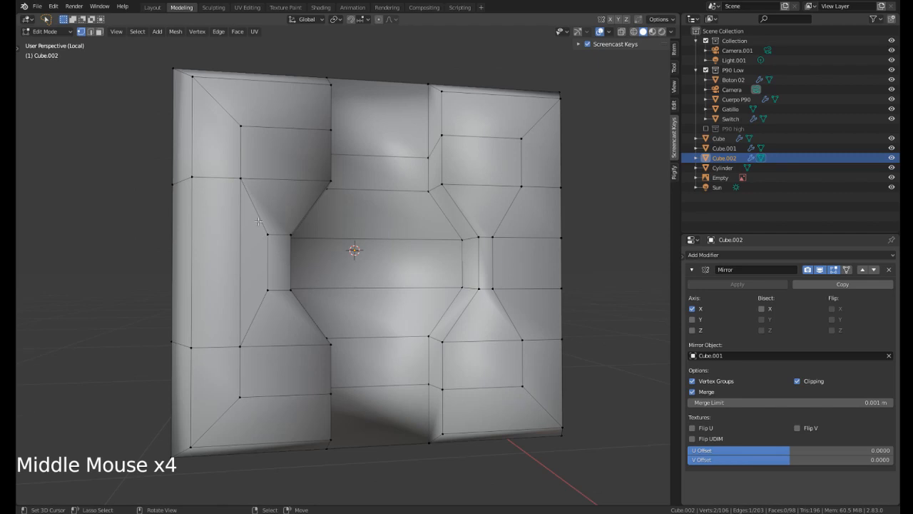
pyautogui.moveTo(264, 289); pyautogui.dragTo(252, 256, button='middle')
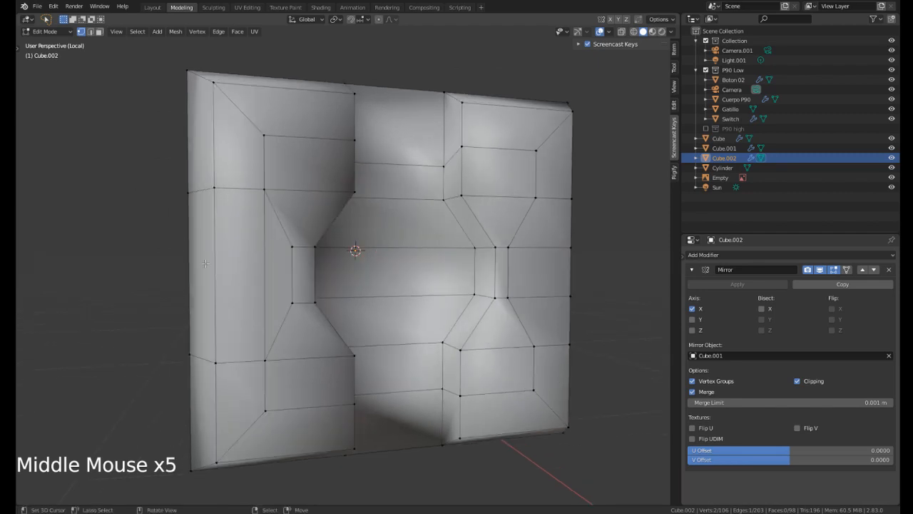
# Select the vertices along the middle band of the flange's right side in wireframe and delete them.
pyautogui.moveTo(189, 266); pyautogui.dragTo(319, 233, button='middle')
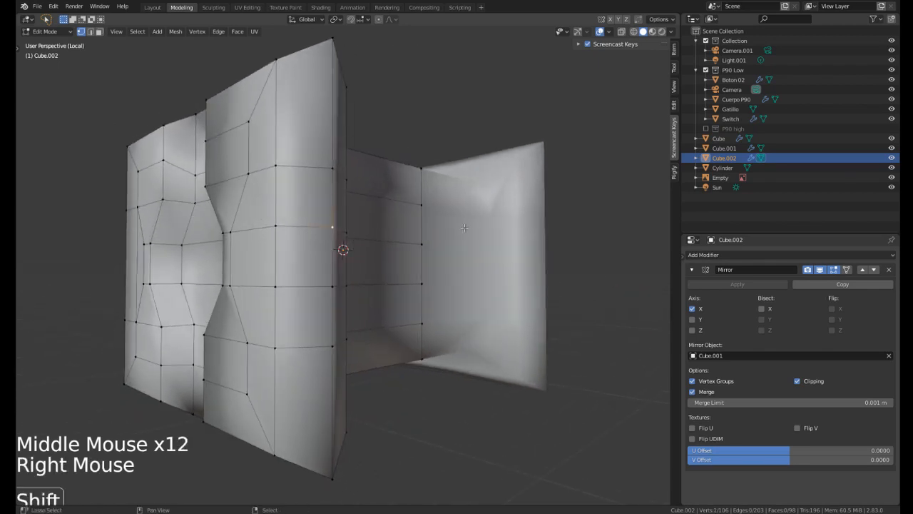
pyautogui.moveTo(464, 227)
pyautogui.keyDown('shift'); pyautogui.mouseDown()
pyautogui.moveTo(251, 273)
pyautogui.moveTo(400, 289)
pyautogui.mouseUp(); pyautogui.keyUp('shift')
pyautogui.moveTo(397, 286); pyautogui.dragTo(307, 276, button='middle')
pyautogui.moveTo(225, 255)
pyautogui.keyDown('shift'); pyautogui.mouseDown()
pyautogui.moveTo(171, 290)
pyautogui.moveTo(355, 250)
pyautogui.mouseUp(); pyautogui.keyUp('shift')
pyautogui.keyDown('shift'); pyautogui.moveTo(181, 238); pyautogui.dragTo(183, 238); pyautogui.keyUp('shift')
pyautogui.moveTo(182, 239)
pyautogui.mouseDown(button='middle')
pyautogui.moveTo(336, 262)
pyautogui.moveTo(314, 250)
pyautogui.mouseUp(button='middle')
pyautogui.press('x')
pyautogui.click(328, 258)
# Close the gap in the flange's right side with new faces.
pyautogui.keyDown('shift'); pyautogui.rightClick(320, 293); pyautogui.keyUp('shift')
pyautogui.moveTo(320, 293); pyautogui.dragTo(420, 249, button='middle')
pyautogui.press('f')
pyautogui.press('f')
pyautogui.press('f')
pyautogui.press('f')
pyautogui.press('f')
pyautogui.press('f')
pyautogui.press('f')
pyautogui.press('f')
pyautogui.scroll(-2, 370, 244)
pyautogui.press('Tab')
pyautogui.press('Tab')
# Slide the vertical edge just right of the groove's widened middle outward, away from the groove.
pyautogui.rightClick(419, 278)
pyautogui.keyDown('shift'); pyautogui.rightClick(425, 256); pyautogui.keyUp('shift')
pyautogui.scroll(2, 420, 249)
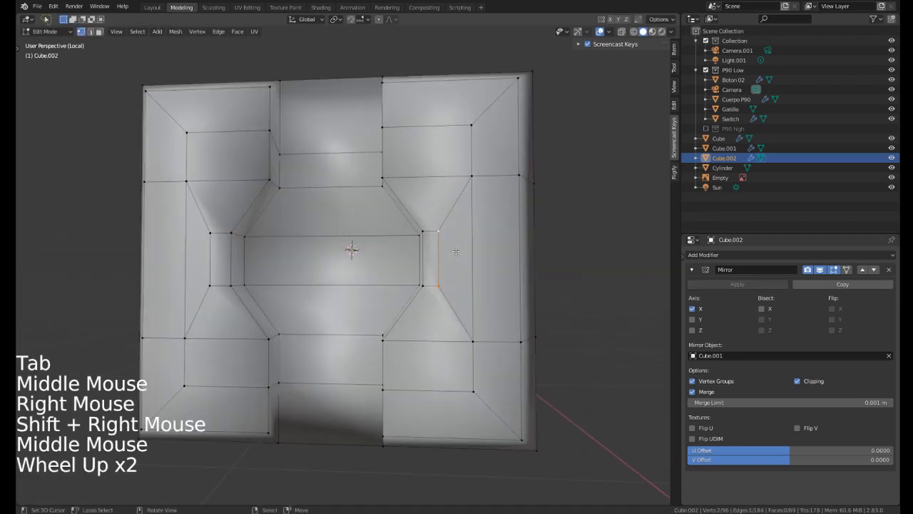
pyautogui.press('g')
pyautogui.press('g')
pyautogui.click(477, 248)
# Slide the matching vertical edge on the groove's left side outward and check the shading in object mode.
pyautogui.rightClick(209, 286)
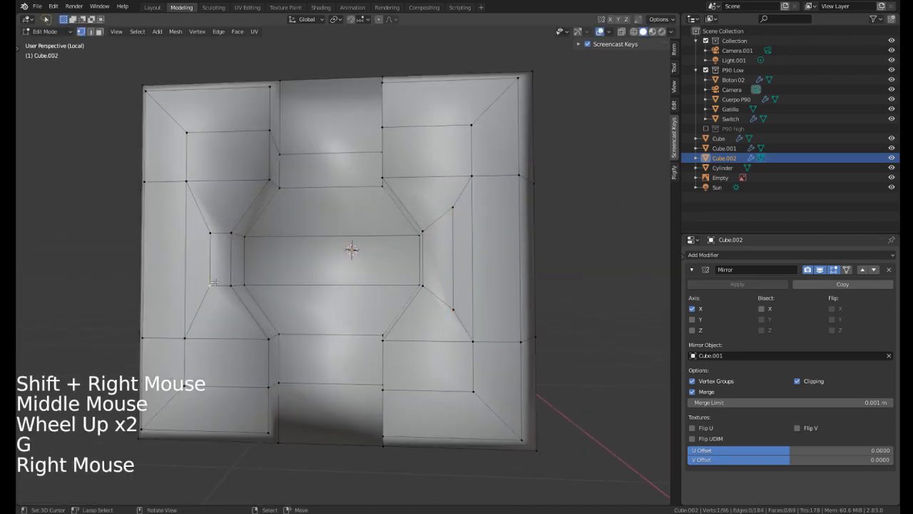
pyautogui.keyDown('shift'); pyautogui.rightClick(210, 233); pyautogui.keyUp('shift')
pyautogui.press('g')
pyautogui.press('g')
pyautogui.click(327, 239)
pyautogui.scroll(-3, 327, 239)
pyautogui.press('Tab')
pyautogui.moveTo(326, 239); pyautogui.dragTo(395, 240, button='middle')
pyautogui.press('Tab')
# Slide the right flange's next vertical edge outward, towards the block's outer side.
pyautogui.rightClick(395, 239)
pyautogui.keyDown('shift'); pyautogui.rightClick(396, 316); pyautogui.keyUp('shift')
pyautogui.press('g')
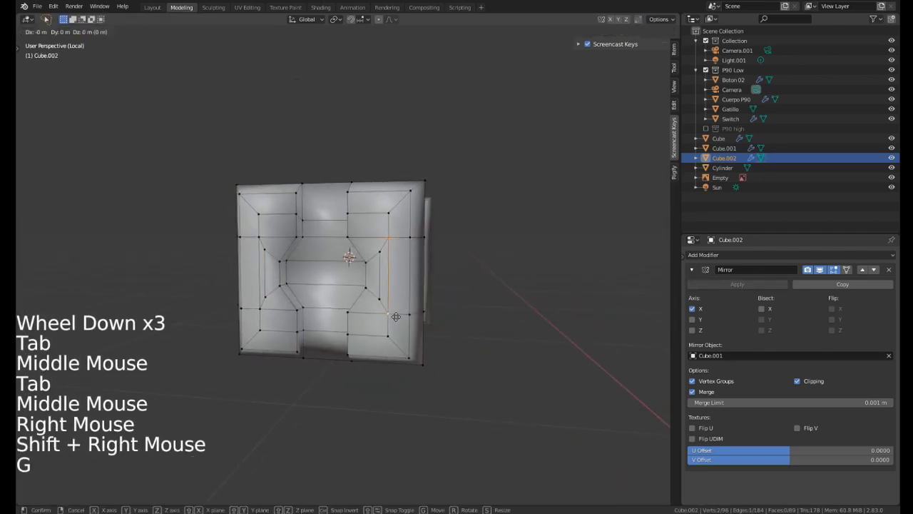
pyautogui.click(399, 314)
# Slide the corresponding vertical edge on the left flange towards the block's outer side and check the shading.
pyautogui.rightClick(252, 299)
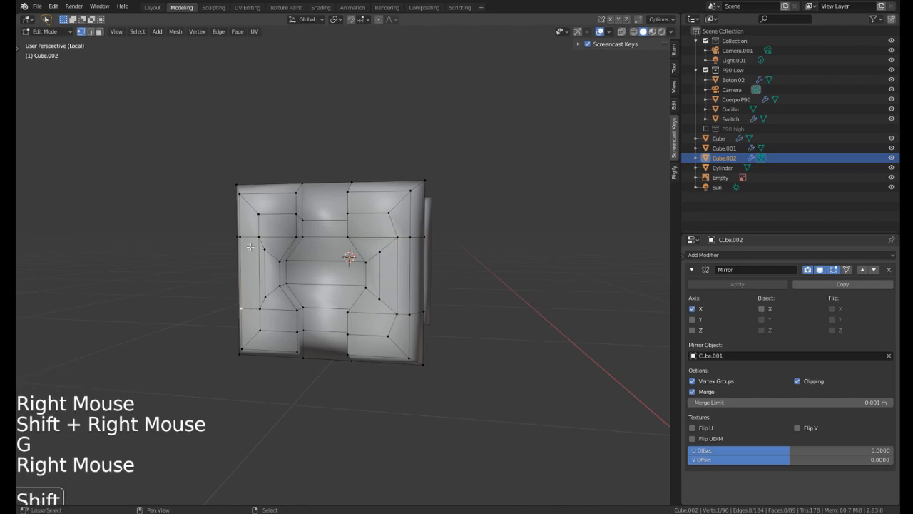
pyautogui.keyDown('shift'); pyautogui.rightClick(262, 304); pyautogui.keyUp('shift')
pyautogui.rightClick(259, 307)
pyautogui.keyDown('shift'); pyautogui.rightClick(258, 237); pyautogui.keyUp('shift')
pyautogui.press('g')
pyautogui.press('g')
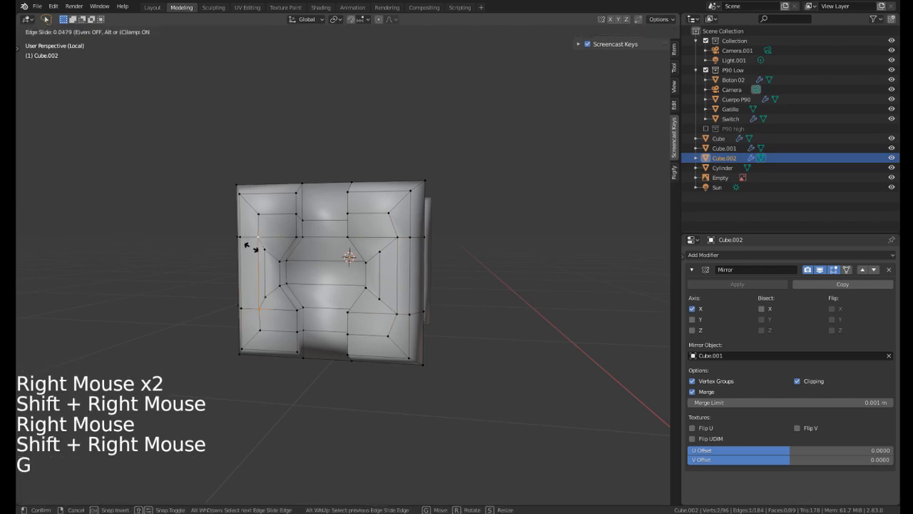
pyautogui.click(245, 246)
pyautogui.press('Tab')
pyautogui.moveTo(245, 246); pyautogui.dragTo(259, 259, button='middle')
pyautogui.press('Tab')
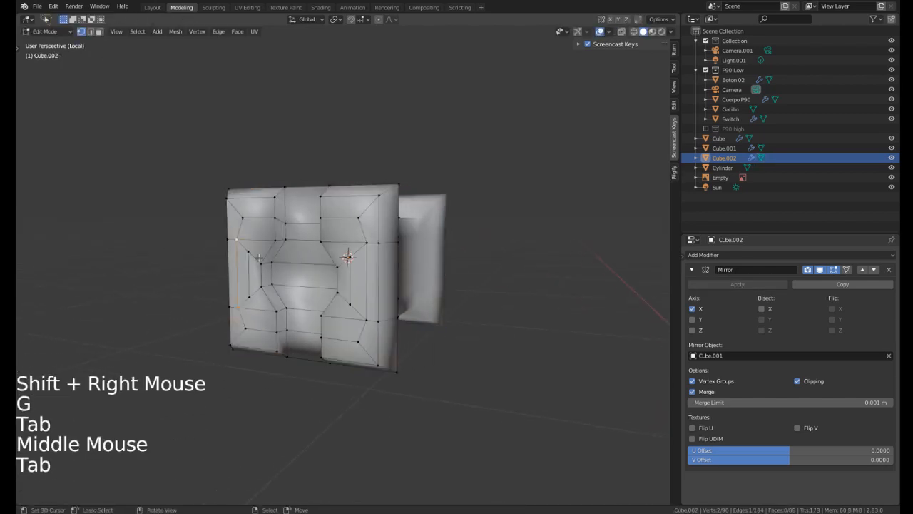
# Shorten the two inner vertical edges beside the groove's widened middle, scaling the left one to about 0.70.
pyautogui.rightClick(247, 263)
pyautogui.keyDown('shift'); pyautogui.rightClick(249, 293); pyautogui.keyUp('shift')
pyautogui.press('s')
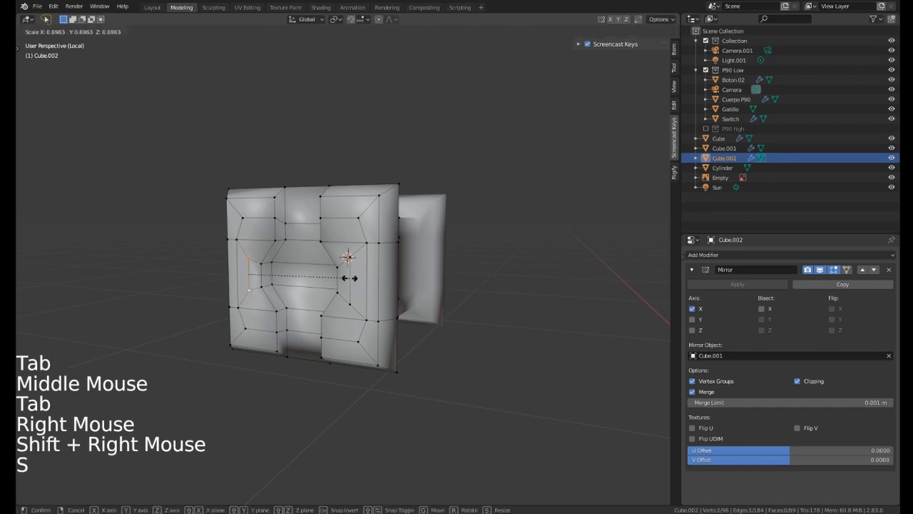
pyautogui.click(349, 278)
pyautogui.rightClick(359, 263)
pyautogui.keyDown('shift'); pyautogui.rightClick(359, 303); pyautogui.keyUp('shift')
pyautogui.press('s')
pyautogui.click(407, 283)
pyautogui.press('Tab')
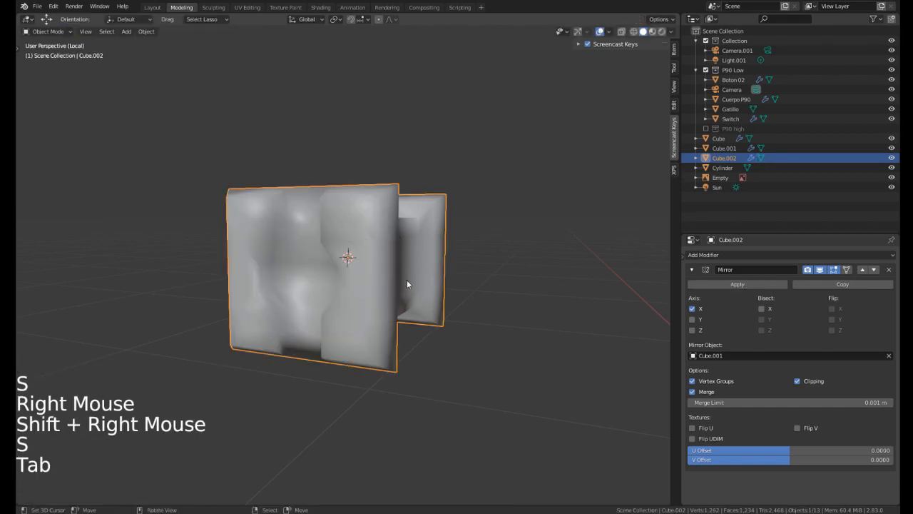
# Examine the block's shape from several sides.
pyautogui.moveTo(406, 284); pyautogui.dragTo(381, 250, button='middle')
pyautogui.scroll(-2, 346, 265)
pyautogui.scroll(-3, 401, 230)
pyautogui.scroll(3, 322, 204)
pyautogui.press('Tab')
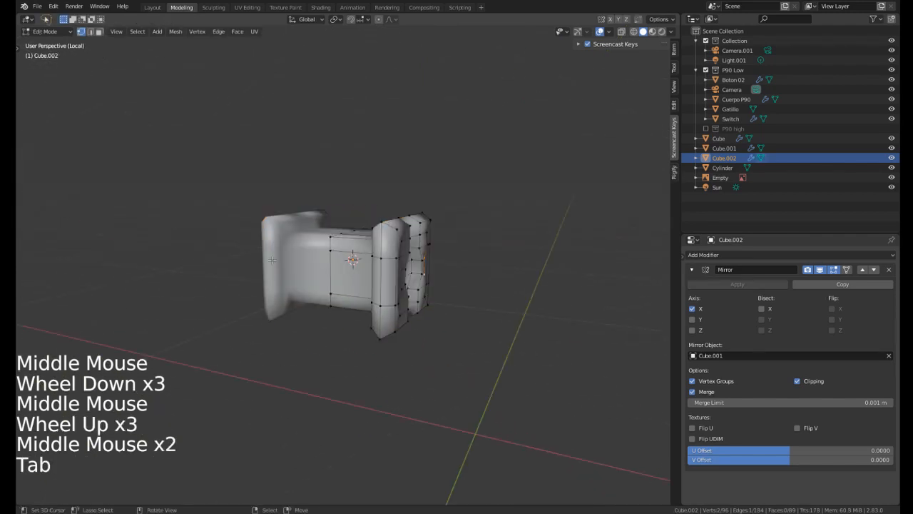
pyautogui.moveTo(272, 260); pyautogui.dragTo(390, 236, button='middle')
pyautogui.scroll(2, 376, 263)
pyautogui.scroll(-1, 293, 222)
pyautogui.scroll(2, 328, 215)
pyautogui.scroll(-2, 309, 213)
# Leave local view and edit mode, and display the whole P90 in the right orthographic view.
pyautogui.press('KP_Divide')
pyautogui.scroll(-4, 313, 217)
pyautogui.press('Tab')
pyautogui.scroll(-2, 389, 236)
pyautogui.moveTo(332, 234); pyautogui.dragTo(318, 252, button='middle')
pyautogui.scroll(-7, 397, 220)
pyautogui.scroll(1, 302, 223)
pyautogui.press('KP_3')
pyautogui.scroll(3, 318, 251)
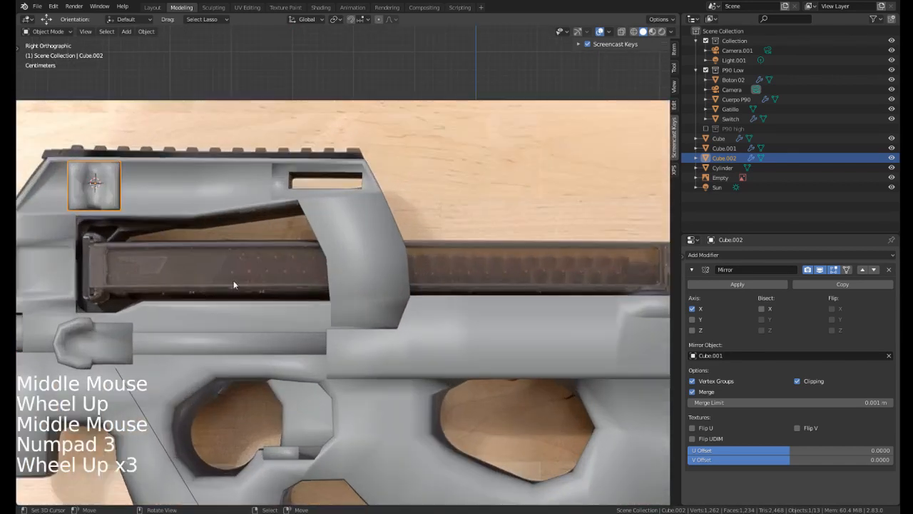
# Examine the block and the magazine opening against the reference photo in wireframe.
pyautogui.keyDown('shift'); pyautogui.moveTo(132, 306); pyautogui.dragTo(163, 301, button='middle'); pyautogui.keyUp('shift')
pyautogui.scroll(1, 182, 284)
pyautogui.press('z')
pyautogui.click(139, 286)
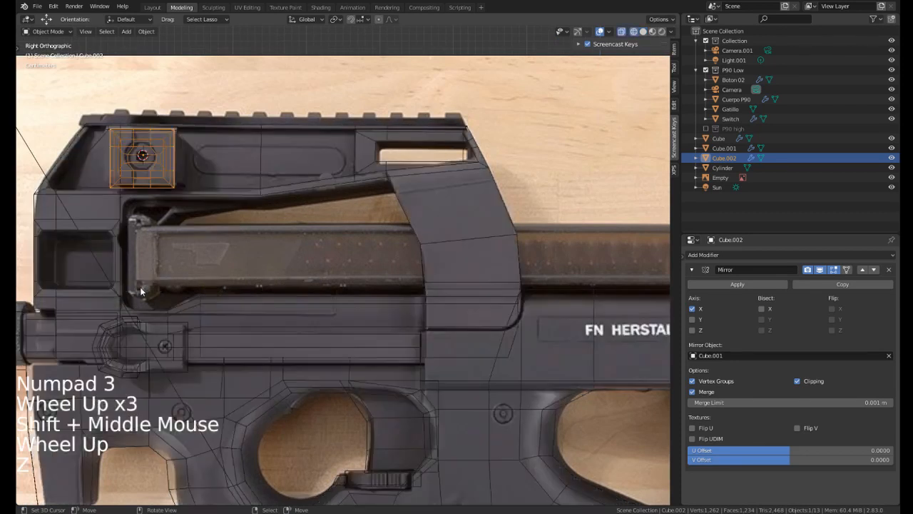
pyautogui.scroll(-3, 202, 263)
pyautogui.keyDown('shift'); pyautogui.moveTo(203, 262); pyautogui.dragTo(267, 274, button='middle'); pyautogui.keyUp('shift')
pyautogui.scroll(5, 267, 275)
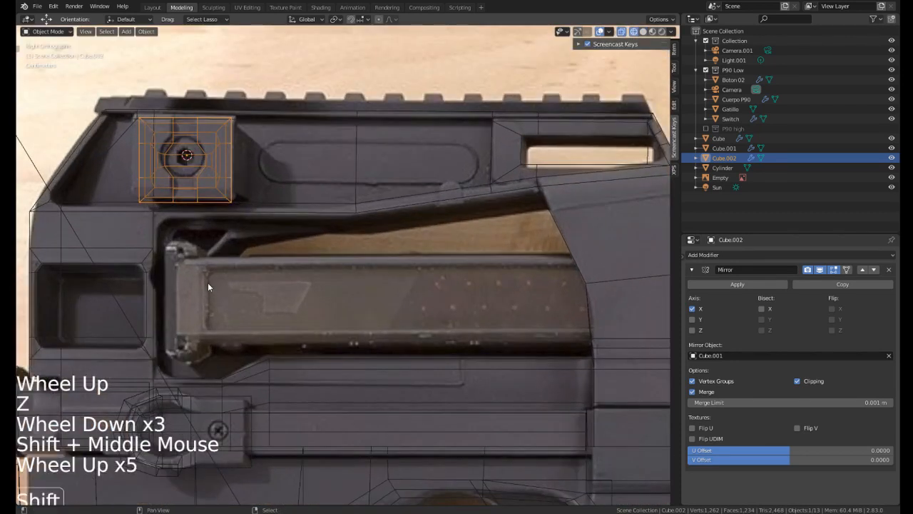
pyautogui.keyDown('shift'); pyautogui.moveTo(209, 286); pyautogui.dragTo(255, 237, button='middle'); pyautogui.keyUp('shift')
pyautogui.rightClick(358, 210)
pyautogui.keyDown('shift'); pyautogui.moveTo(393, 226); pyautogui.dragTo(394, 161, button='middle'); pyautogui.keyUp('shift')
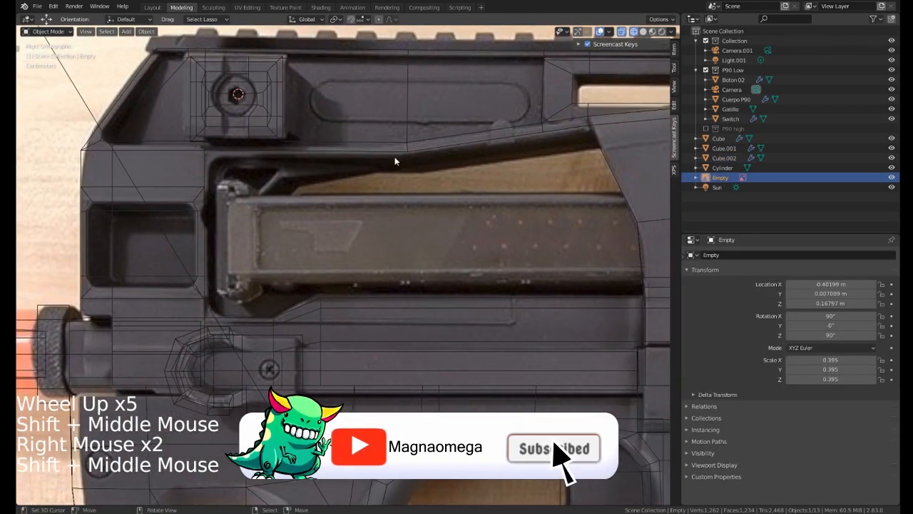
# Select the P90's upper body, return to solid view and open its mesh for editing.
pyautogui.rightClick(338, 309)
pyautogui.rightClick(335, 307)
pyautogui.keyDown('shift'); pyautogui.moveTo(320, 303); pyautogui.dragTo(298, 236, button='middle'); pyautogui.keyUp('shift')
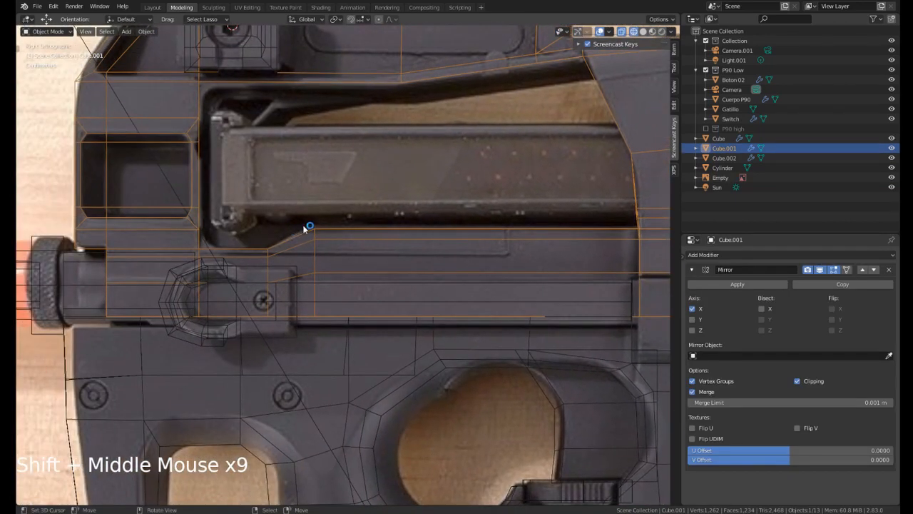
pyautogui.click(243, 125)
pyautogui.moveTo(434, 80)
pyautogui.keyDown('shift'); pyautogui.mouseDown(button='middle')
pyautogui.moveTo(338, 199)
pyautogui.moveTo(321, 178)
pyautogui.mouseUp(button='middle'); pyautogui.keyUp('shift')
pyautogui.press('z')
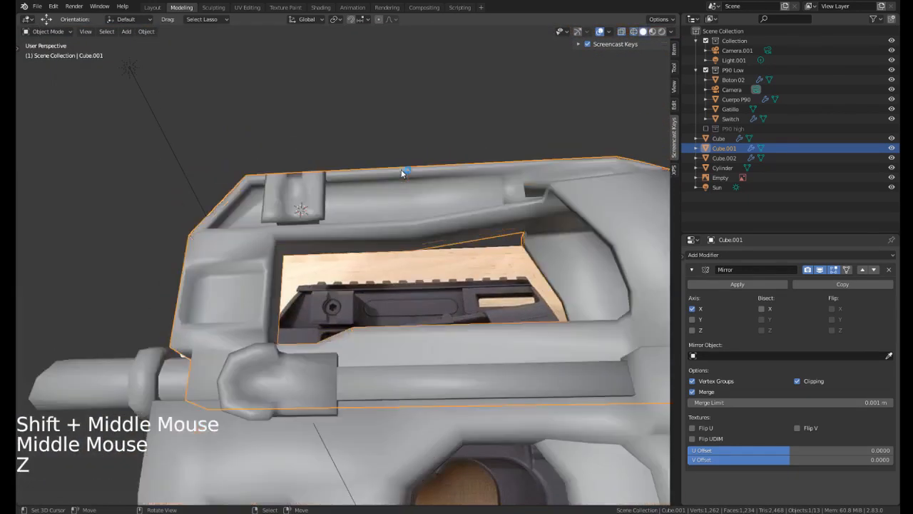
pyautogui.moveTo(401, 169); pyautogui.dragTo(335, 193, button='middle')
pyautogui.moveTo(336, 192)
pyautogui.keyDown('shift'); pyautogui.mouseDown(button='middle')
pyautogui.moveTo(264, 214)
pyautogui.moveTo(289, 266)
pyautogui.moveTo(297, 255)
pyautogui.mouseUp(button='middle'); pyautogui.keyUp('shift')
pyautogui.press('Tab')
# Add one centred loop cut along the inner wall of the upper body's magazine opening.
pyautogui.scroll(3, 264, 214)
pyautogui.rightClick(271, 229)
pyautogui.scroll(-2, 175, 259)
pyautogui.moveTo(175, 259); pyautogui.dragTo(142, 238, button='middle')
pyautogui.hotkey('ctrl', 'r')
pyautogui.click(194, 250)
pyautogui.rightClick(194, 250)
pyautogui.scroll(-1, 143, 239)
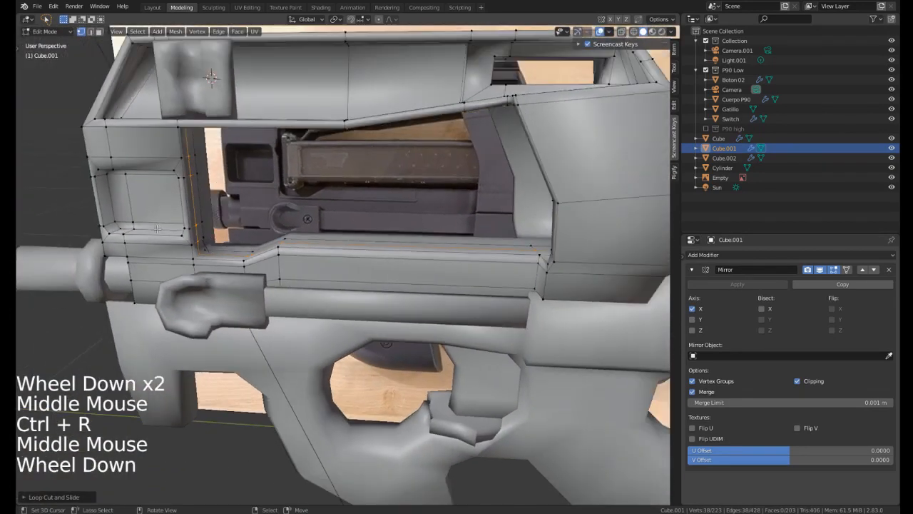
# Select the vertices of the inner-wall band along the magazine opening's upper edge, from the bend to the front corner.
pyautogui.moveTo(300, 223); pyautogui.dragTo(236, 228, button='middle')
pyautogui.moveTo(528, 204); pyautogui.dragTo(335, 246, button='middle')
pyautogui.scroll(-2, 414, 225)
pyautogui.scroll(7, 388, 215)
pyautogui.scroll(2, 388, 214)
pyautogui.keyDown('shift'); pyautogui.scroll(1, 388, 214); pyautogui.keyUp('shift')
pyautogui.rightClick(347, 242)
pyautogui.keyDown('shift'); pyautogui.moveTo(336, 246); pyautogui.dragTo(292, 260, button='middle'); pyautogui.keyUp('shift')
pyautogui.moveTo(292, 261); pyautogui.dragTo(415, 207, button='middle')
pyautogui.rightClick(270, 271)
pyautogui.scroll(-2, 269, 237)
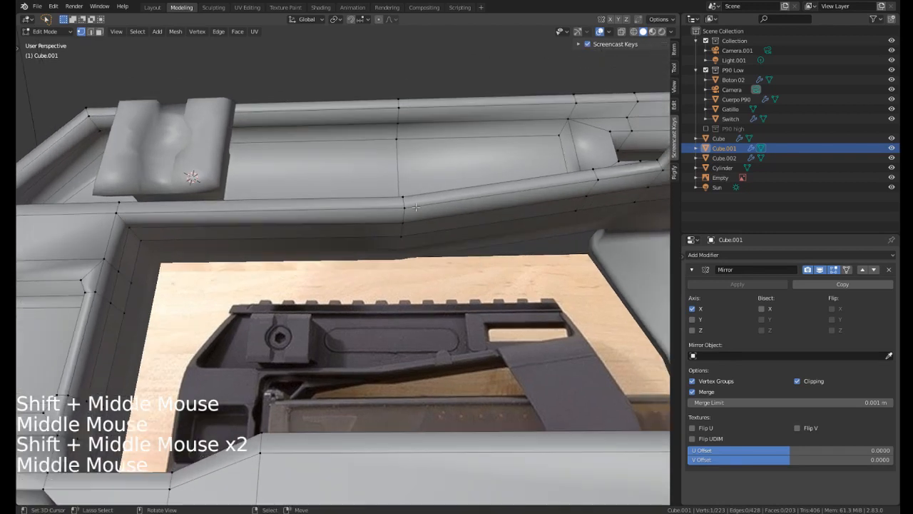
pyautogui.keyDown('shift'); pyautogui.rightClick(399, 246); pyautogui.keyUp('shift')
pyautogui.keyDown('shift'); pyautogui.moveTo(174, 265); pyautogui.dragTo(180, 252, button='middle'); pyautogui.keyUp('shift')
pyautogui.keyDown('shift'); pyautogui.moveTo(180, 252); pyautogui.dragTo(144, 215); pyautogui.keyUp('shift')
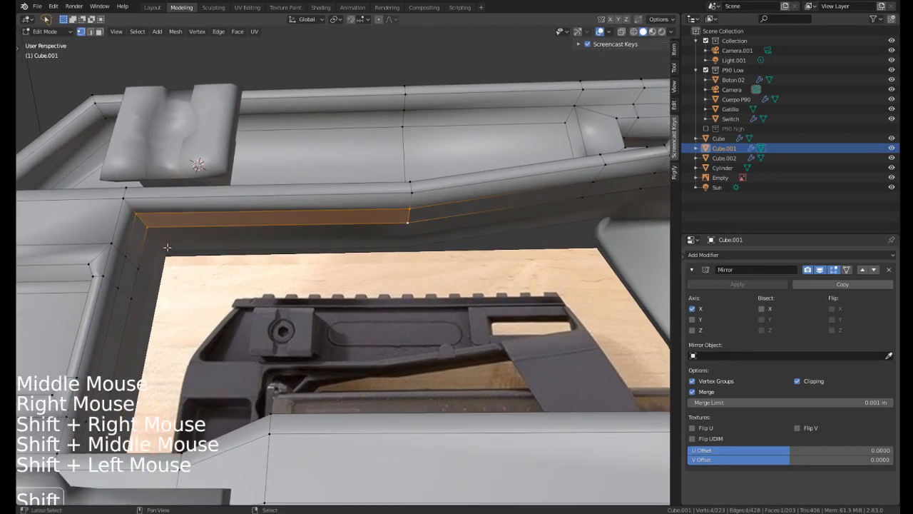
# Extend the selection down the opening's front wall and along its lower edge past the slope, and switch to face selection.
pyautogui.moveTo(167, 247); pyautogui.dragTo(214, 179, button='middle')
pyautogui.keyDown('shift'); pyautogui.moveTo(214, 178); pyautogui.dragTo(176, 177); pyautogui.keyUp('shift')
pyautogui.moveTo(251, 211); pyautogui.dragTo(236, 212, button='middle')
pyautogui.keyDown('shift'); pyautogui.moveTo(236, 211); pyautogui.dragTo(232, 215); pyautogui.keyUp('shift')
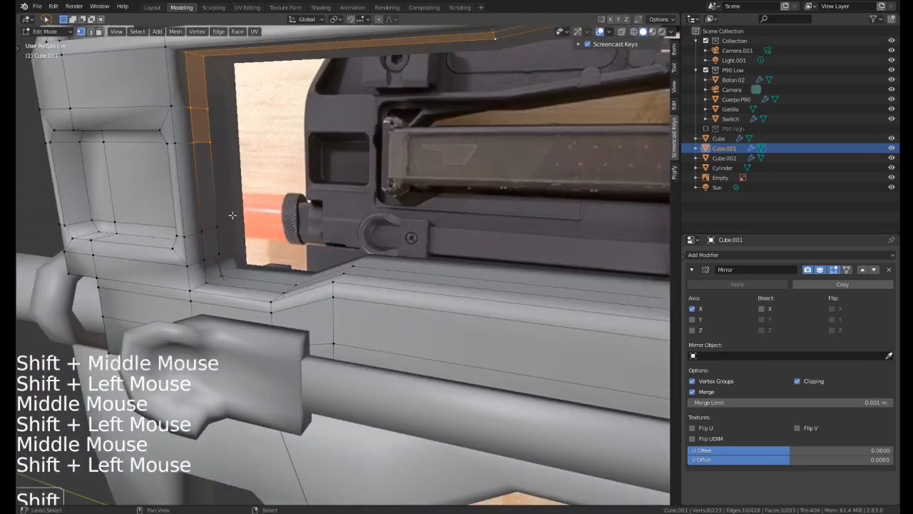
pyautogui.keyDown('shift'); pyautogui.moveTo(199, 263); pyautogui.dragTo(203, 268); pyautogui.keyUp('shift')
pyautogui.moveTo(204, 267); pyautogui.dragTo(215, 224, button='middle')
pyautogui.keyDown('shift'); pyautogui.moveTo(215, 224); pyautogui.dragTo(183, 230); pyautogui.keyUp('shift')
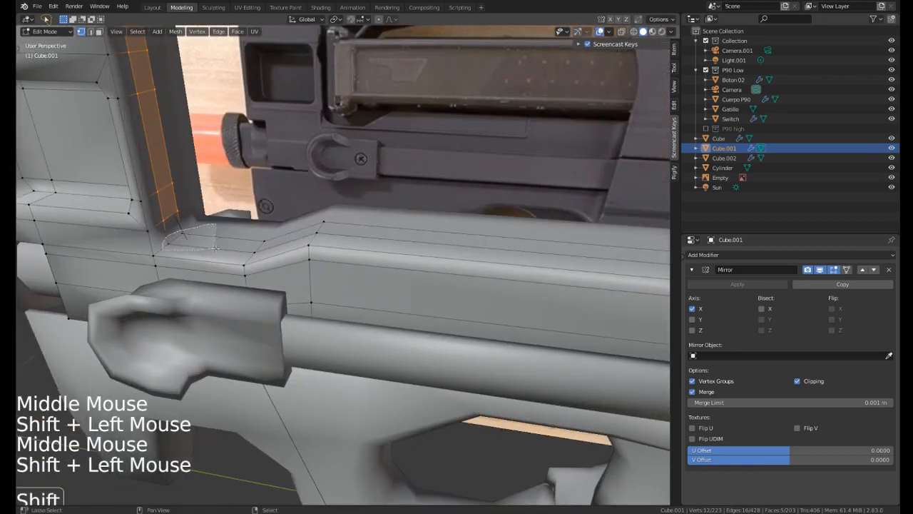
pyautogui.moveTo(273, 229); pyautogui.dragTo(317, 248, button='middle')
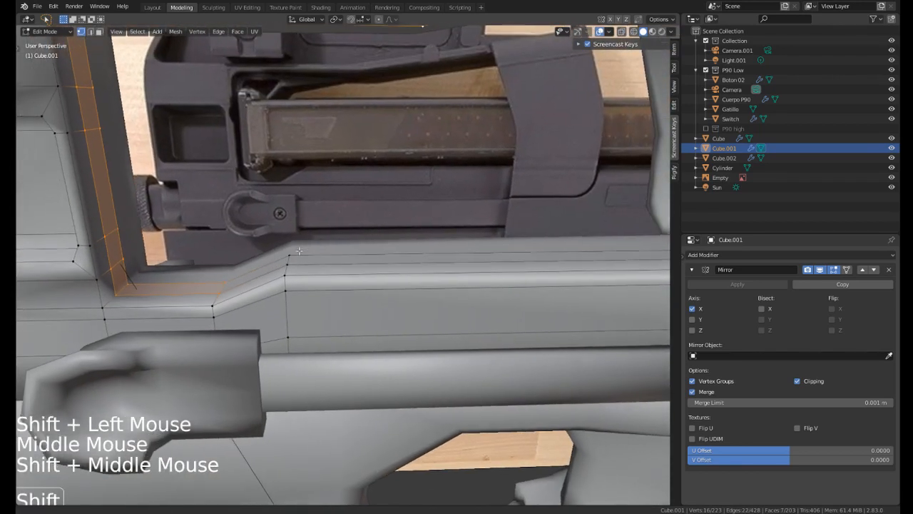
pyautogui.keyDown('shift'); pyautogui.moveTo(319, 246); pyautogui.dragTo(285, 260); pyautogui.keyUp('shift')
pyautogui.scroll(-1, 324, 254)
pyautogui.press('3')
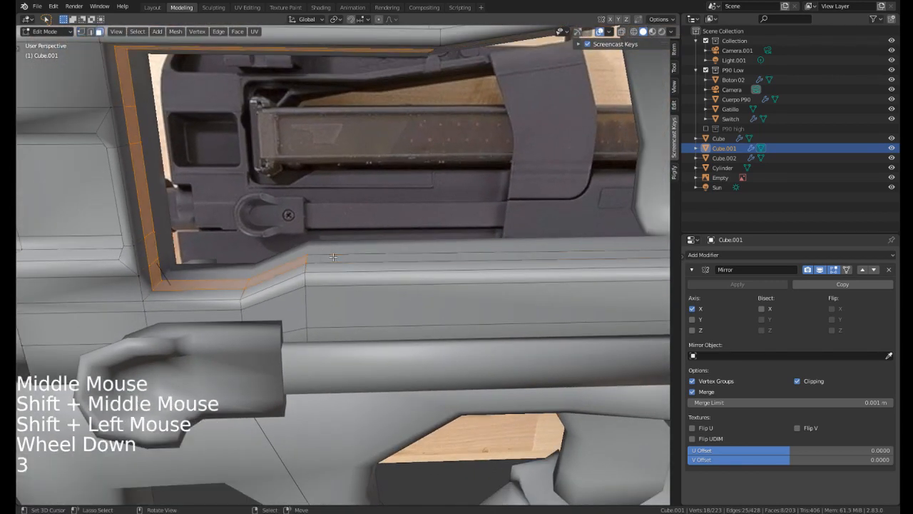
# Extrude the selected inner-wall faces and offset them along their normals into the magazine opening with Shrink/Fatten.
pyautogui.moveTo(334, 256); pyautogui.dragTo(330, 227, button='middle')
pyautogui.scroll(-2, 330, 225)
pyautogui.press('KP_1')
pyautogui.scroll(-1, 316, 216)
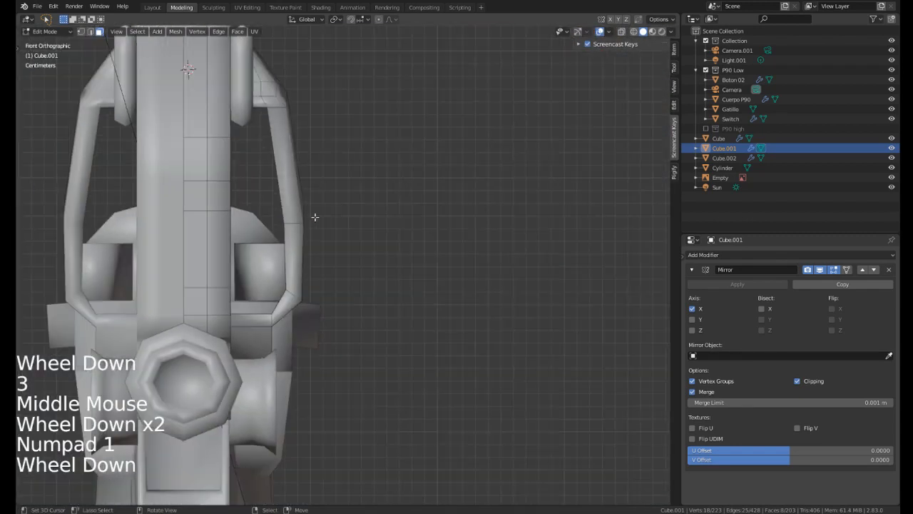
pyautogui.press('KP_3')
pyautogui.scroll(1, 397, 219)
pyautogui.scroll(-2, 397, 219)
pyautogui.press('e')
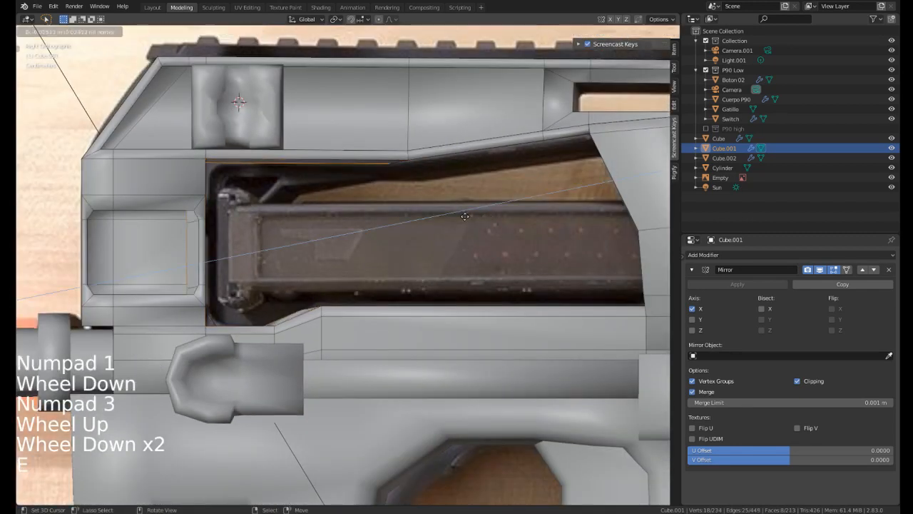
pyautogui.hotkey('alt', 's')
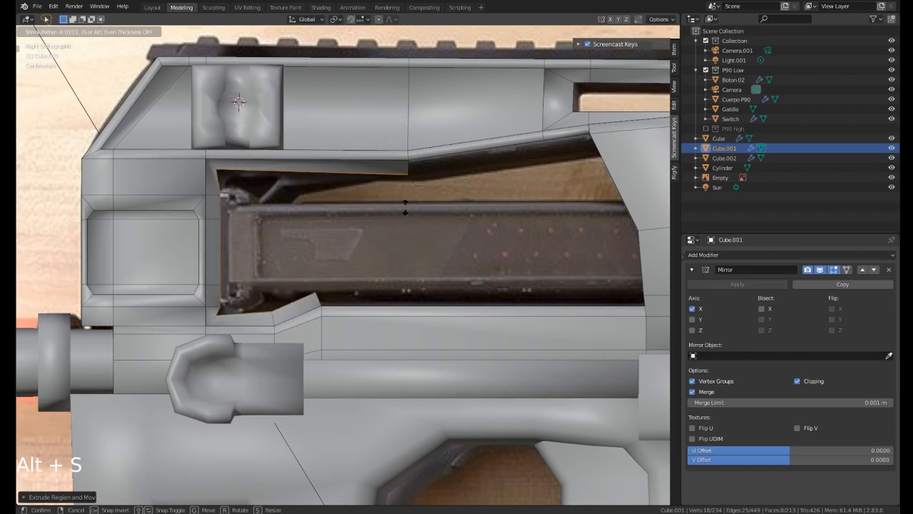
pyautogui.click(400, 207)
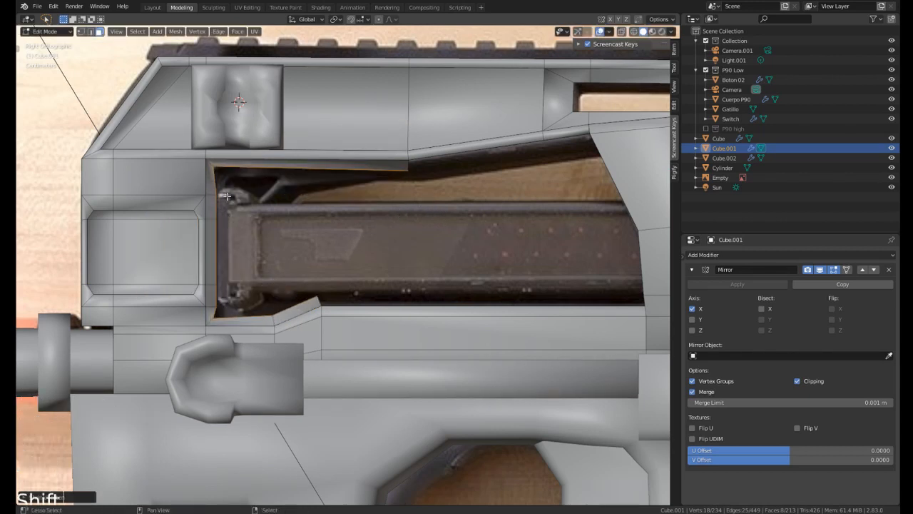
# In wireframe, move the inner rim's upper end vertex pair, below the bend, forward and down towards the magazine in the reference photo.
pyautogui.keyDown('shift'); pyautogui.moveTo(184, 162); pyautogui.dragTo(204, 184, button='middle'); pyautogui.keyUp('shift')
pyautogui.scroll(2, 203, 184)
pyautogui.press('z')
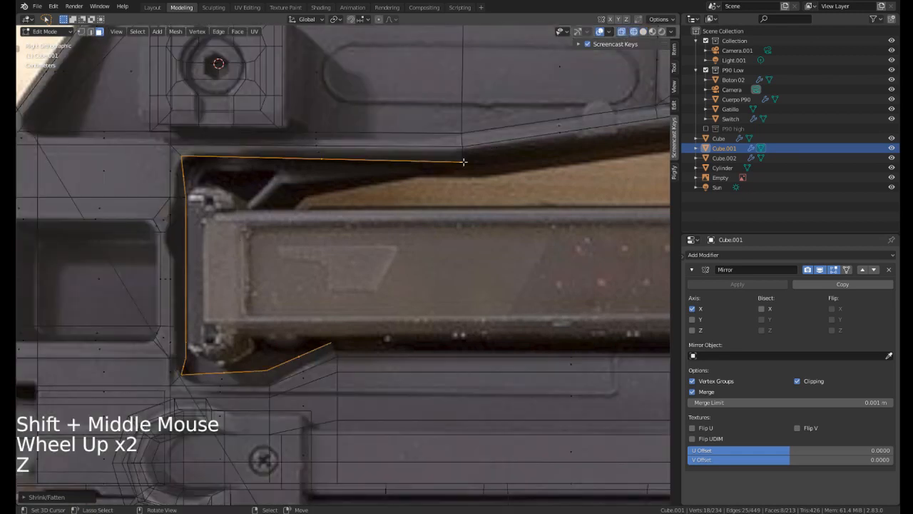
pyautogui.keyDown('shift'); pyautogui.moveTo(464, 160); pyautogui.dragTo(424, 173, button='middle'); pyautogui.keyUp('shift')
pyautogui.press('1')
pyautogui.rightClick(451, 164)
pyautogui.keyDown('shift'); pyautogui.click(451, 164); pyautogui.keyUp('shift')
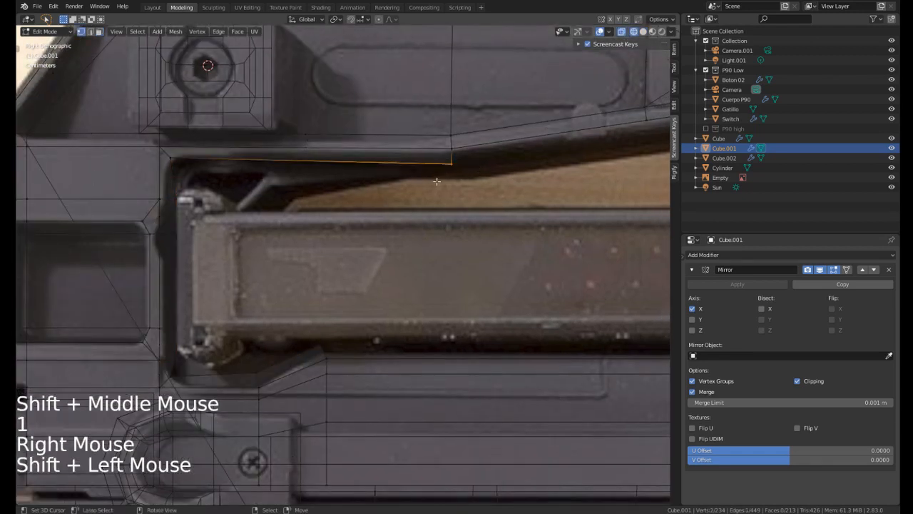
pyautogui.press('g')
# Move the rim's upper front corner vertices and the vertex pair just below them inward to the magazine's upper front corner.
pyautogui.rightClick(356, 190)
pyautogui.keyDown('shift'); pyautogui.click(170, 156); pyautogui.keyUp('shift')
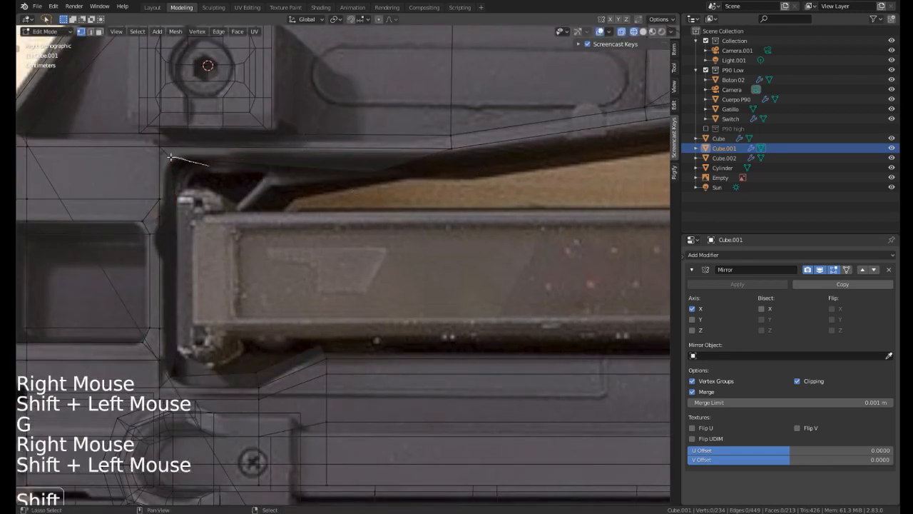
pyautogui.press('g')
pyautogui.rightClick(318, 201)
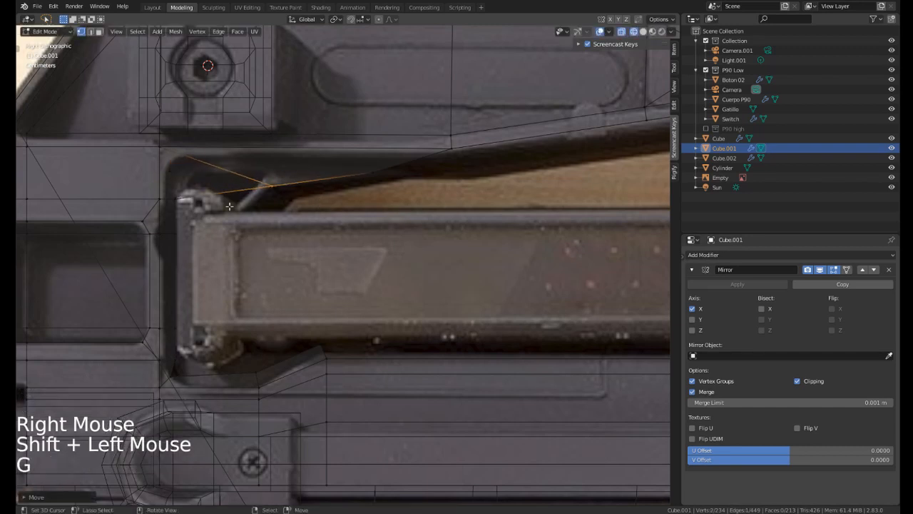
pyautogui.keyDown('shift'); pyautogui.click(192, 189); pyautogui.keyUp('shift')
pyautogui.press('g')
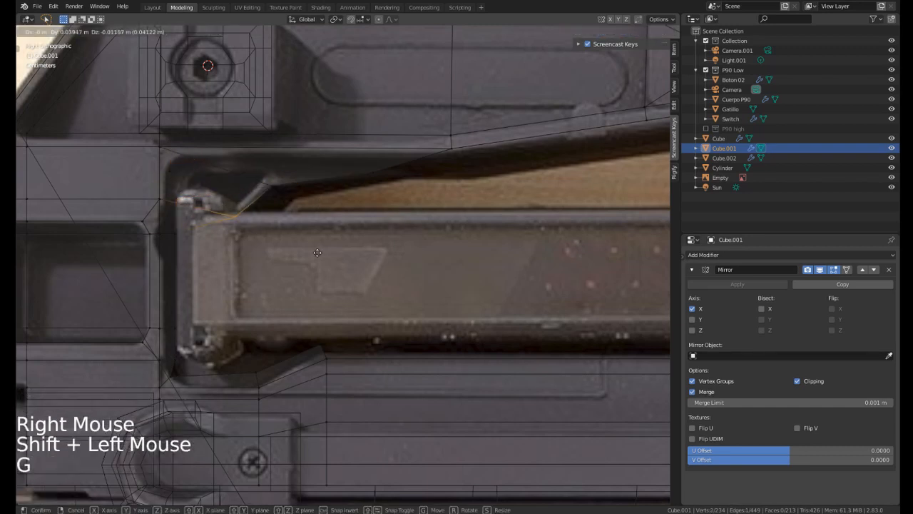
pyautogui.click(317, 252)
# Move the front wall's upper vertex pair inward to the magazine's front edge and fine-tune the pair directly above it.
pyautogui.keyDown('shift'); pyautogui.moveTo(318, 252); pyautogui.dragTo(342, 199, button='middle'); pyautogui.keyUp('shift')
pyautogui.rightClick(201, 172)
pyautogui.keyDown('shift'); pyautogui.click(200, 172); pyautogui.keyUp('shift')
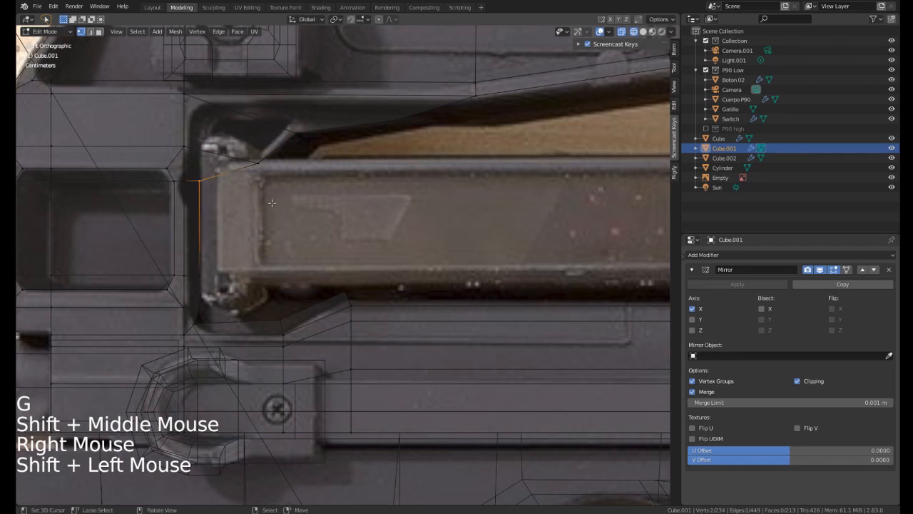
pyautogui.press('g')
pyautogui.rightClick(329, 207)
pyautogui.keyDown('shift'); pyautogui.click(283, 163); pyautogui.keyUp('shift')
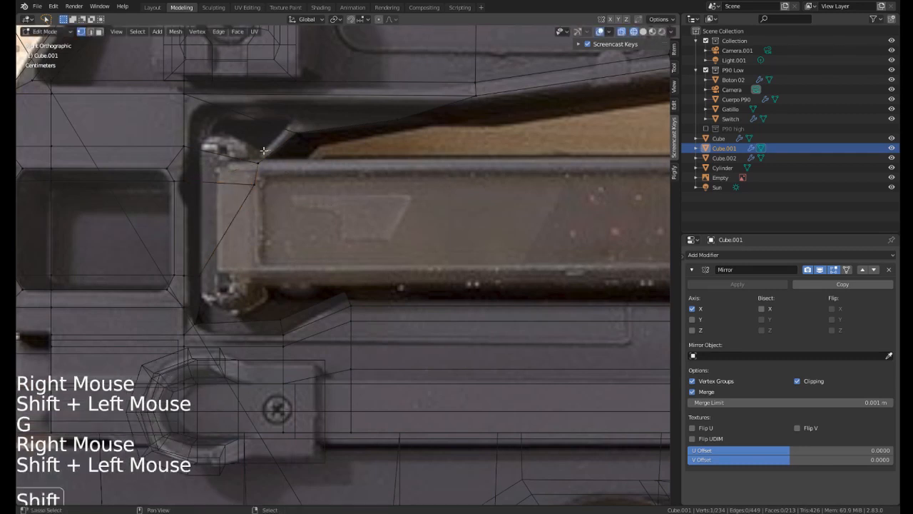
pyautogui.press('g')
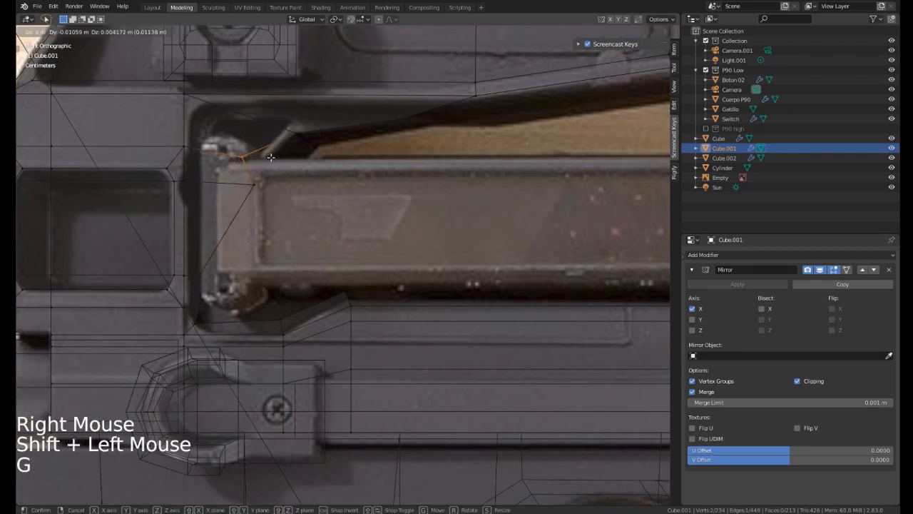
pyautogui.press('g')
# Readjust the front wall's upper vertex pair so it follows the magazine's front edge in the photo.
pyautogui.rightClick(318, 167)
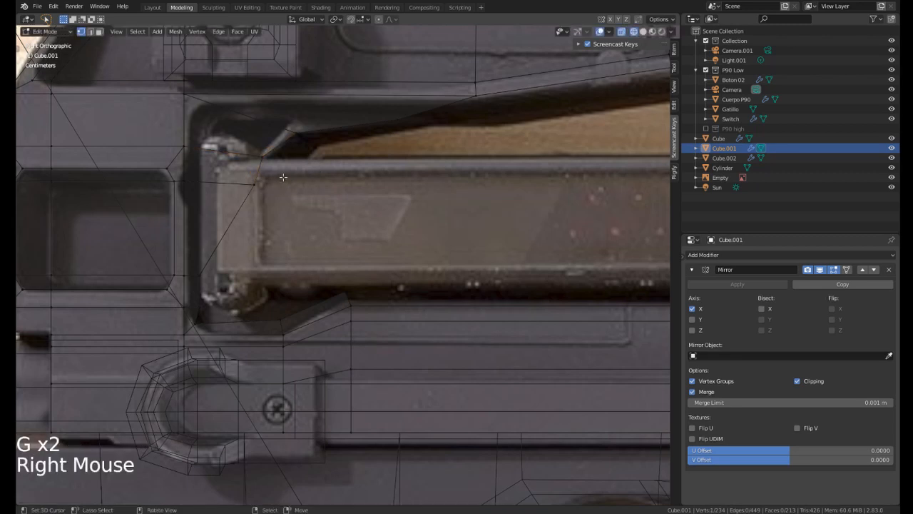
pyautogui.keyDown('shift'); pyautogui.click(256, 182); pyautogui.keyUp('shift')
pyautogui.press('g')
pyautogui.moveTo(269, 187)
pyautogui.keyDown('shift'); pyautogui.mouseDown(button='middle')
pyautogui.moveTo(265, 163)
pyautogui.moveTo(242, 179)
pyautogui.moveTo(239, 145)
pyautogui.mouseUp(button='middle'); pyautogui.keyUp('shift')
pyautogui.press('g')
pyautogui.click(246, 187)
pyautogui.press('g')
pyautogui.click(239, 182)
# Move the front wall's lower vertices, including the lower corner pair, rearward in line with the upper ones.
pyautogui.rightClick(228, 164)
pyautogui.keyDown('shift'); pyautogui.moveTo(208, 191); pyautogui.dragTo(188, 200); pyautogui.keyUp('shift')
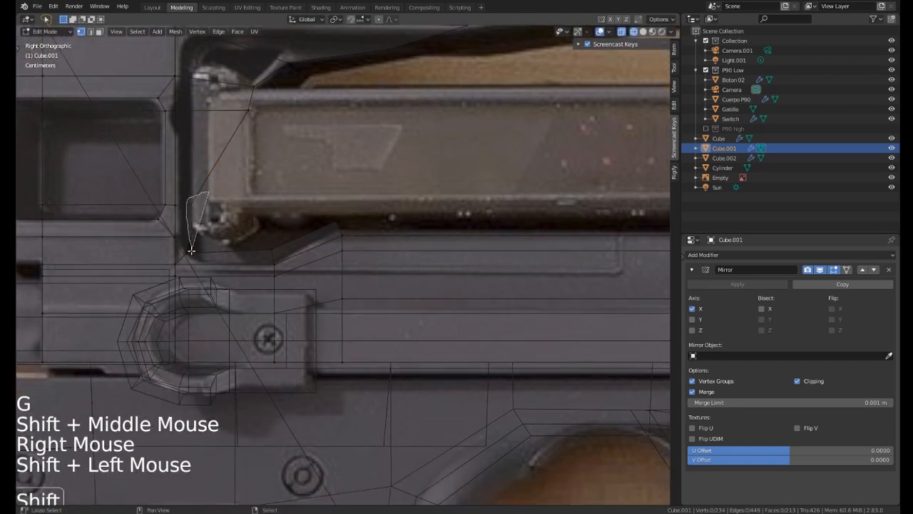
pyautogui.press('g')
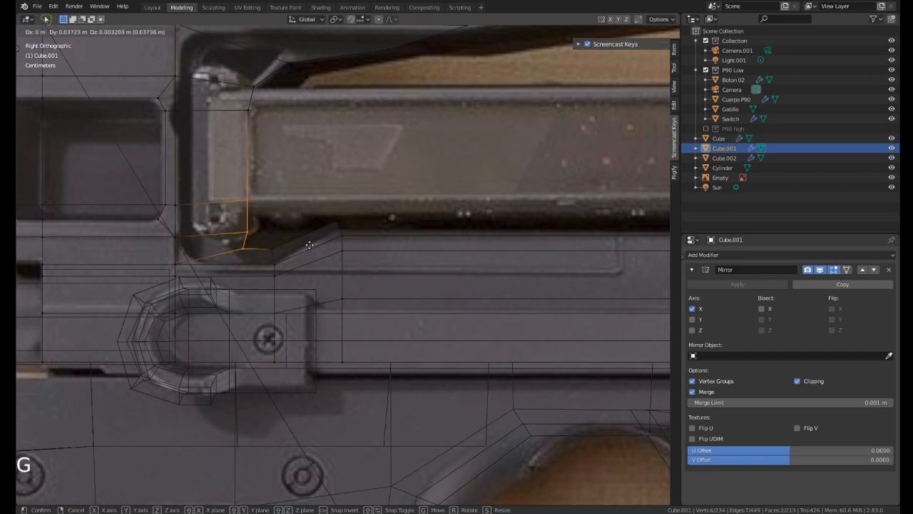
# Move the vertex pair at the rear end of the rim's lower slope down and forward, level with the opening's lower edge.
pyautogui.rightClick(308, 246)
pyautogui.scroll(2, 275, 249)
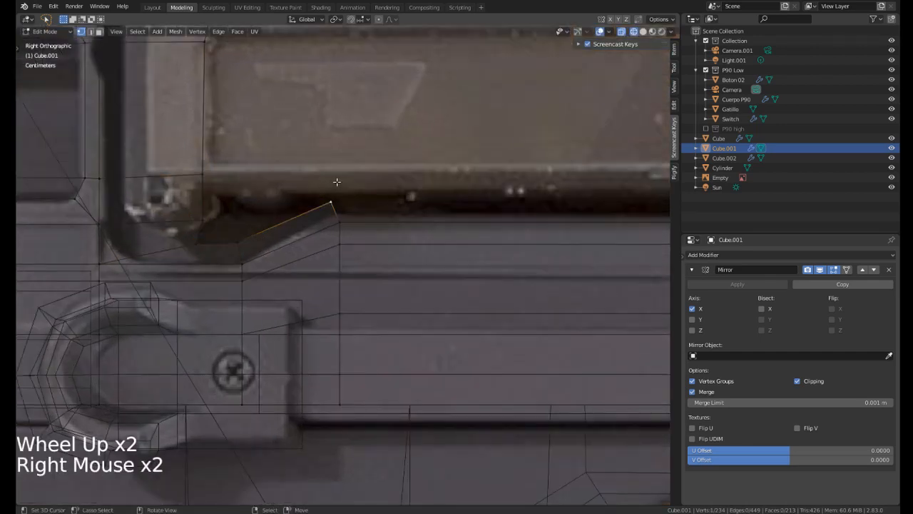
pyautogui.keyDown('shift'); pyautogui.moveTo(329, 178); pyautogui.dragTo(316, 214); pyautogui.keyUp('shift')
pyautogui.press('g')
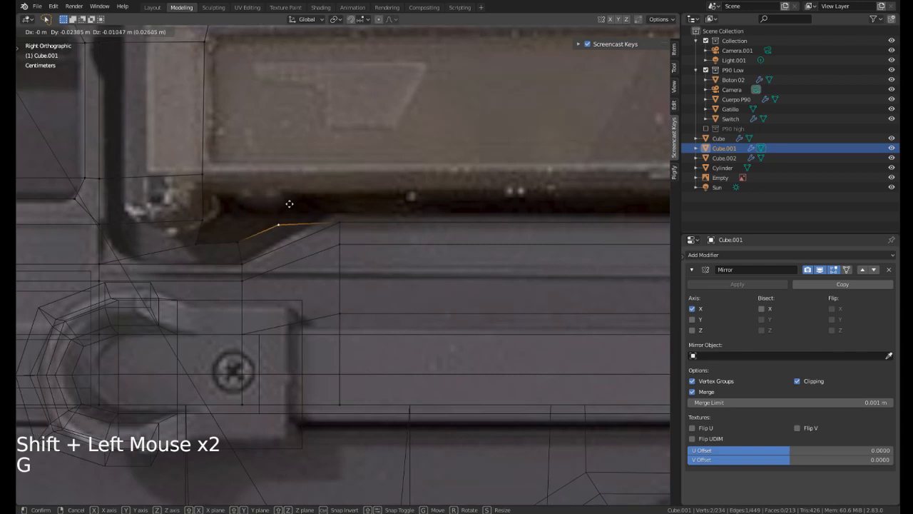
pyautogui.click(288, 204)
# Raise the slope's lower vertex pair and the rim's lower front corner pair to straighten the rim's lower edge.
pyautogui.scroll(1, 210, 240)
pyautogui.keyDown('shift'); pyautogui.moveTo(212, 241); pyautogui.dragTo(254, 244, button='middle'); pyautogui.keyUp('shift')
pyautogui.rightClick(255, 243)
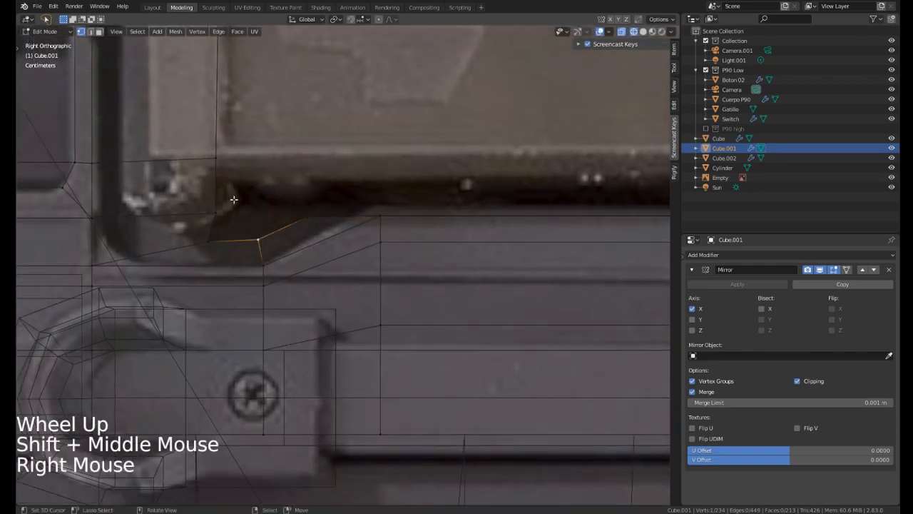
pyautogui.moveTo(246, 188)
pyautogui.keyDown('shift'); pyautogui.mouseDown()
pyautogui.moveTo(239, 228)
pyautogui.moveTo(198, 247)
pyautogui.mouseUp(); pyautogui.keyUp('shift')
pyautogui.press('g')
pyautogui.click(272, 176)
pyautogui.rightClick(252, 233)
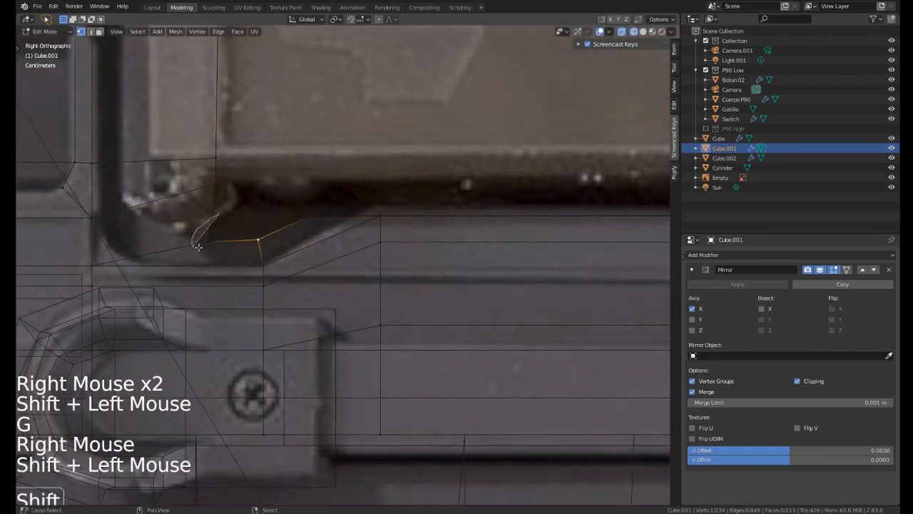
pyautogui.press('g')
pyautogui.click(258, 189)
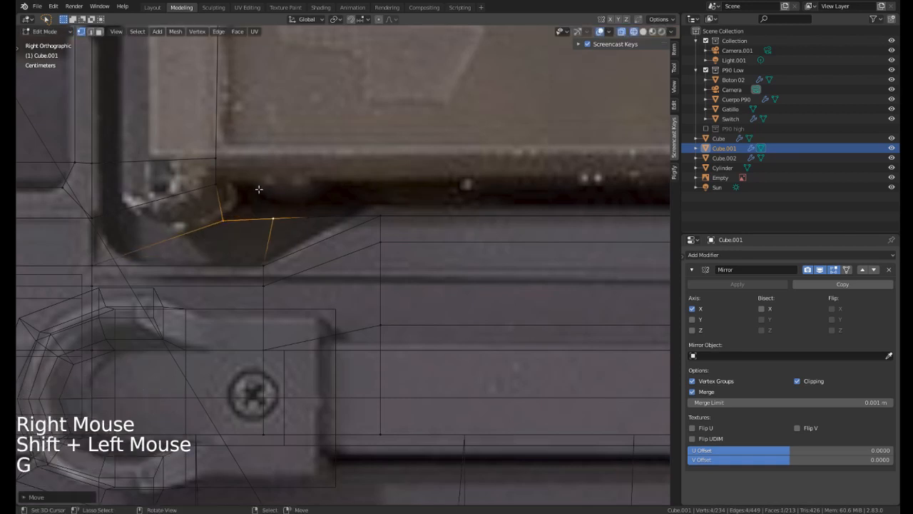
# In solid view, edge-slide the rim's rearmost lower vertex pair back to the bend at the top of the slope.
pyautogui.moveTo(258, 189); pyautogui.dragTo(296, 205, button='middle')
pyautogui.scroll(-2, 296, 205)
pyautogui.press('z')
pyautogui.click(348, 206)
pyautogui.scroll(3, 314, 187)
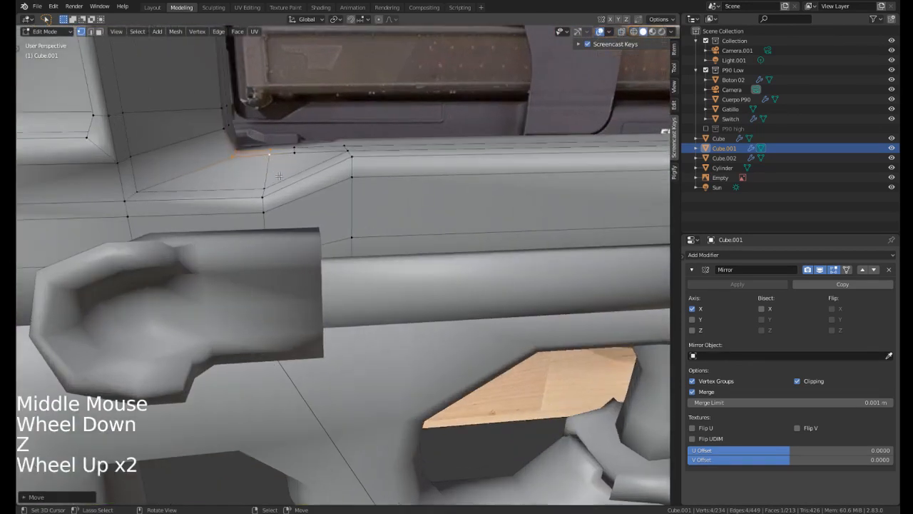
pyautogui.keyDown('shift'); pyautogui.moveTo(285, 157); pyautogui.dragTo(301, 217, button='middle'); pyautogui.keyUp('shift')
pyautogui.scroll(5, 301, 218)
pyautogui.rightClick(303, 224)
pyautogui.keyDown('shift'); pyautogui.rightClick(299, 207); pyautogui.keyUp('shift')
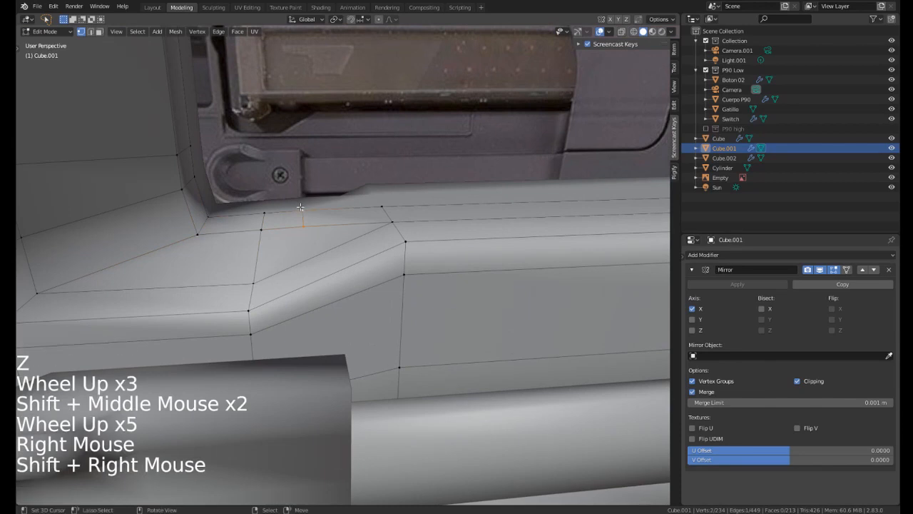
pyautogui.press('g')
pyautogui.press('g')
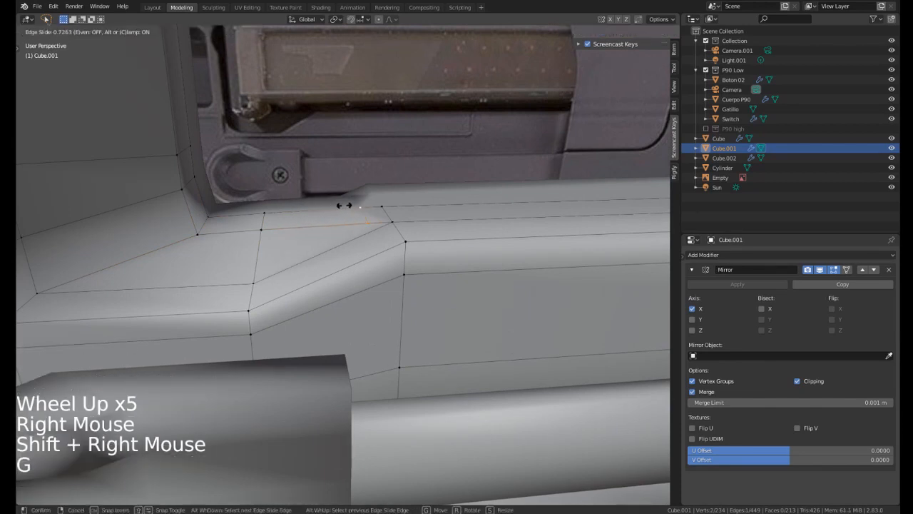
# Edge-slide the neighbouring lower vertex pair rearward along the rim onto the same bend.
pyautogui.rightClick(267, 236)
pyautogui.press('g')
pyautogui.press('g')
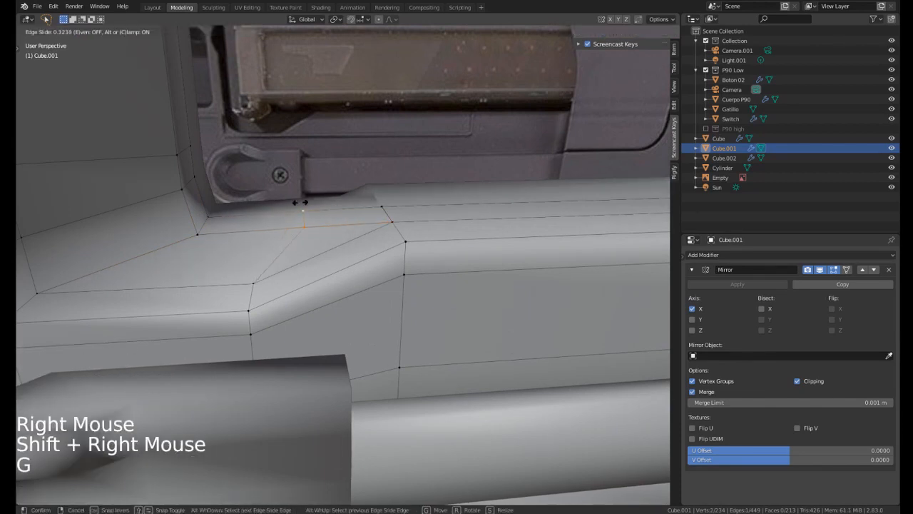
pyautogui.click(384, 202)
pyautogui.press('z')
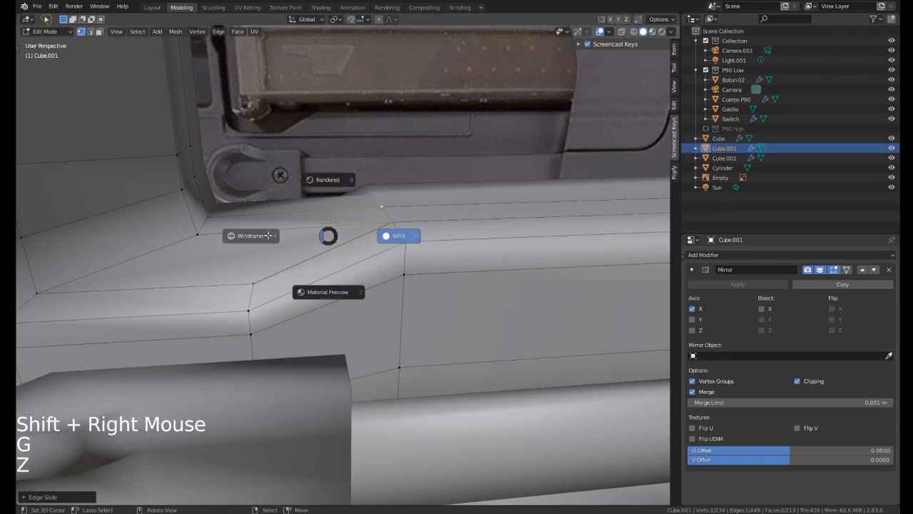
pyautogui.click(275, 235)
pyautogui.rightClick(410, 196)
pyautogui.keyDown('shift'); pyautogui.moveTo(365, 231); pyautogui.dragTo(366, 232); pyautogui.keyUp('shift')
pyautogui.press('z')
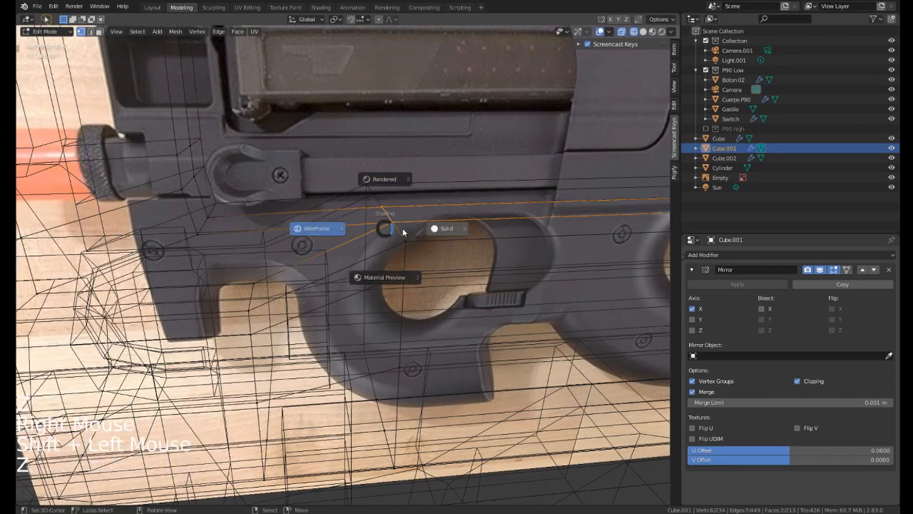
pyautogui.click(430, 223)
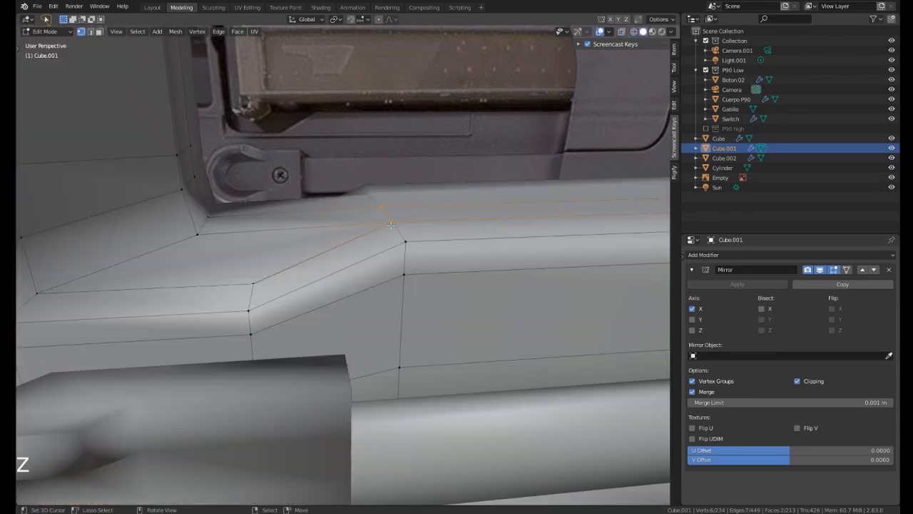
pyautogui.press('g')
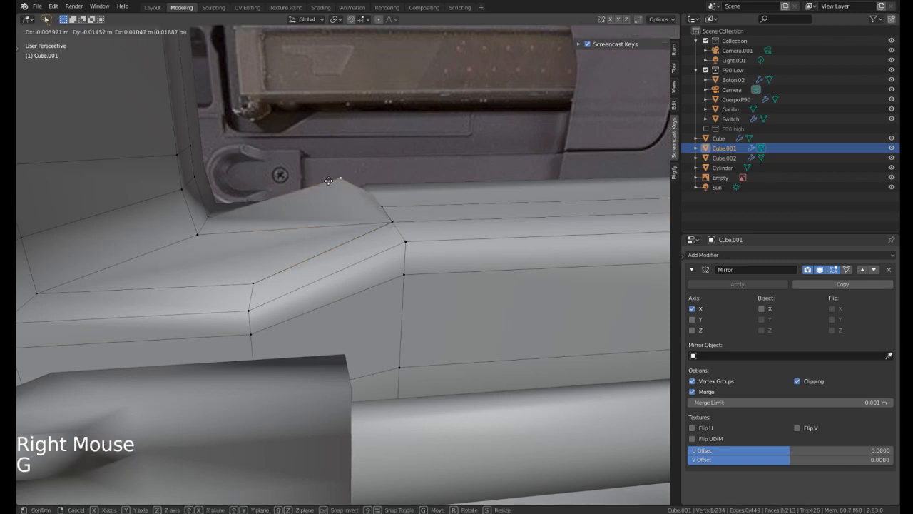
pyautogui.click(325, 205)
# Select all stacked vertices at the lower bend through the mesh and merge them by distance.
pyautogui.press('z')
pyautogui.click(267, 232)
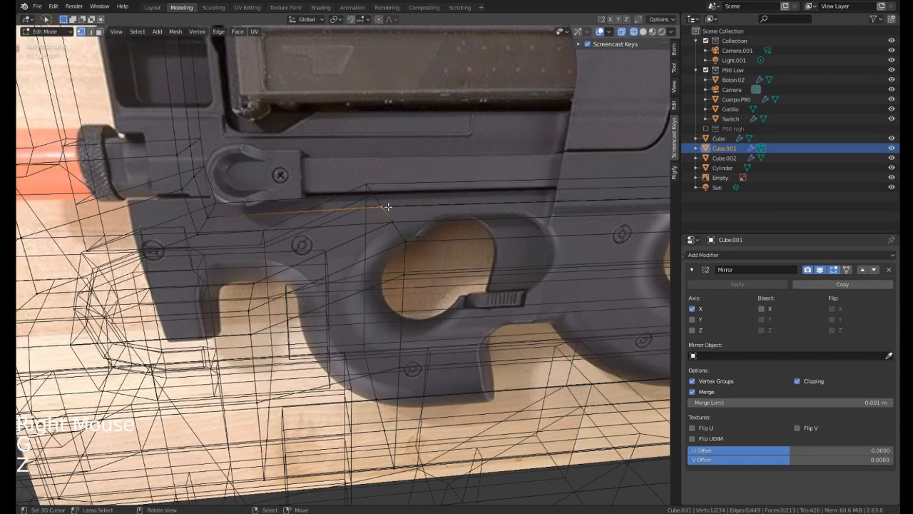
pyautogui.keyDown('shift'); pyautogui.moveTo(382, 236); pyautogui.dragTo(384, 234); pyautogui.keyUp('shift')
pyautogui.press('z')
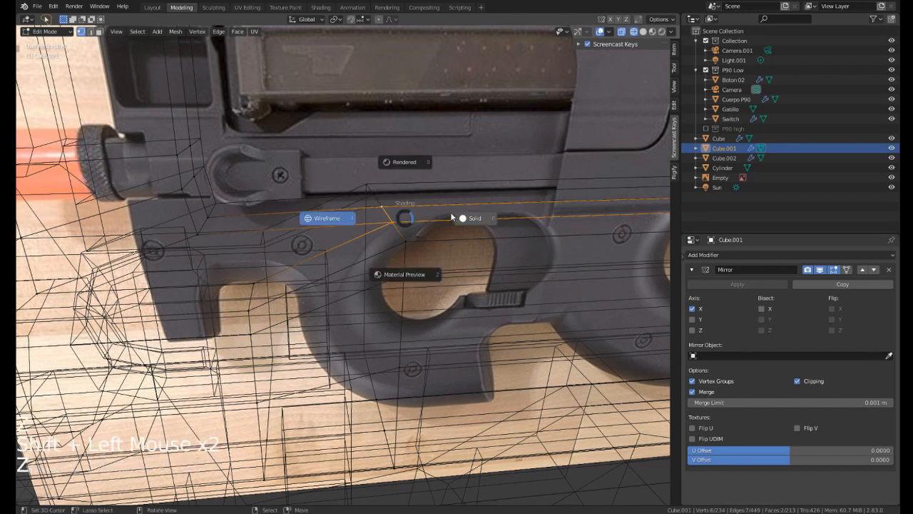
pyautogui.click(430, 218)
pyautogui.press('m')
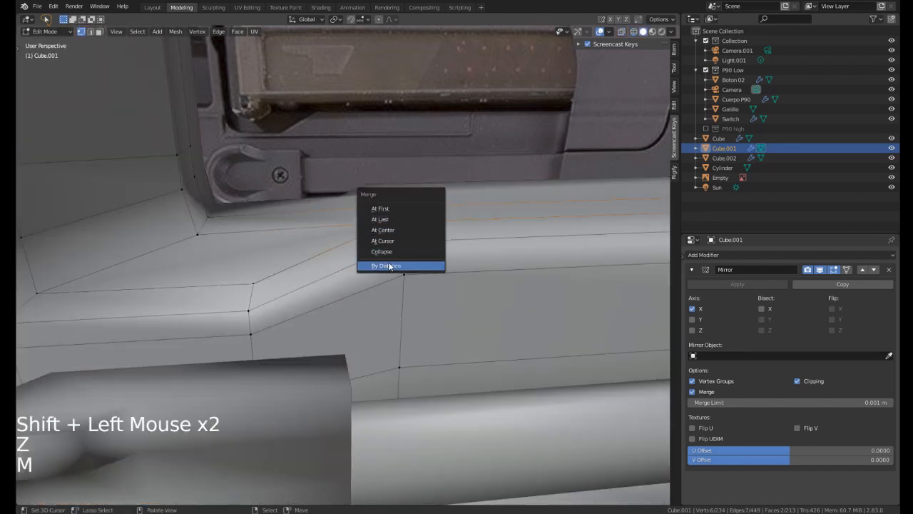
pyautogui.click(389, 266)
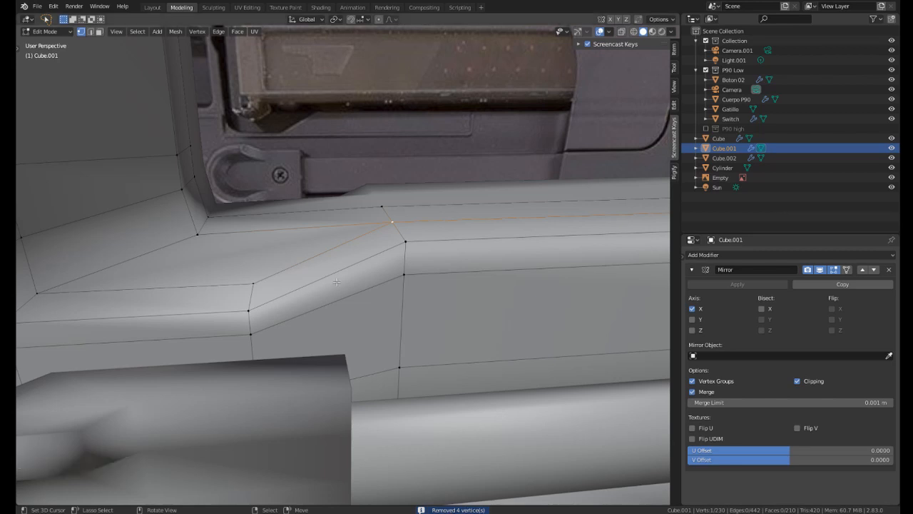
# In the right side view, move the rim's lower front corner vertex pair to align with the front wall and the lower edge.
pyautogui.press('KP_3')
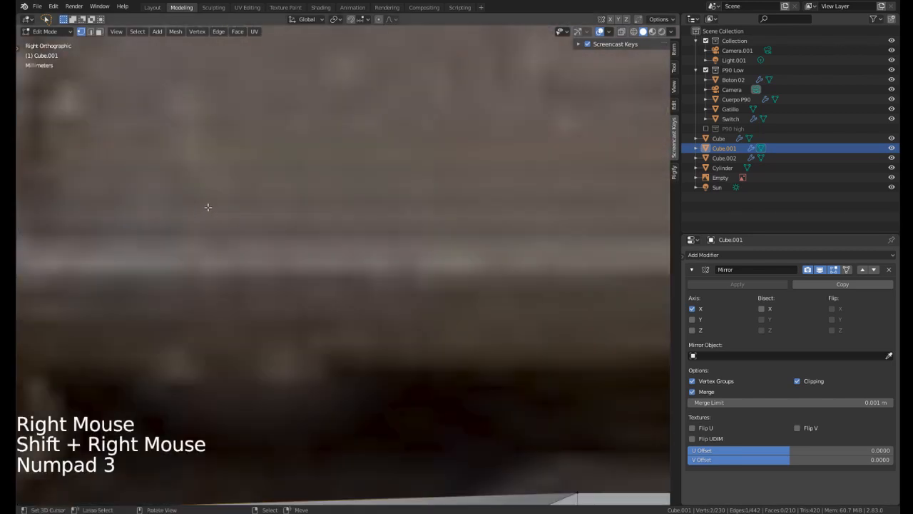
pyautogui.scroll(-8, 209, 206)
pyautogui.scroll(-1, 209, 206)
pyautogui.scroll(1, 209, 206)
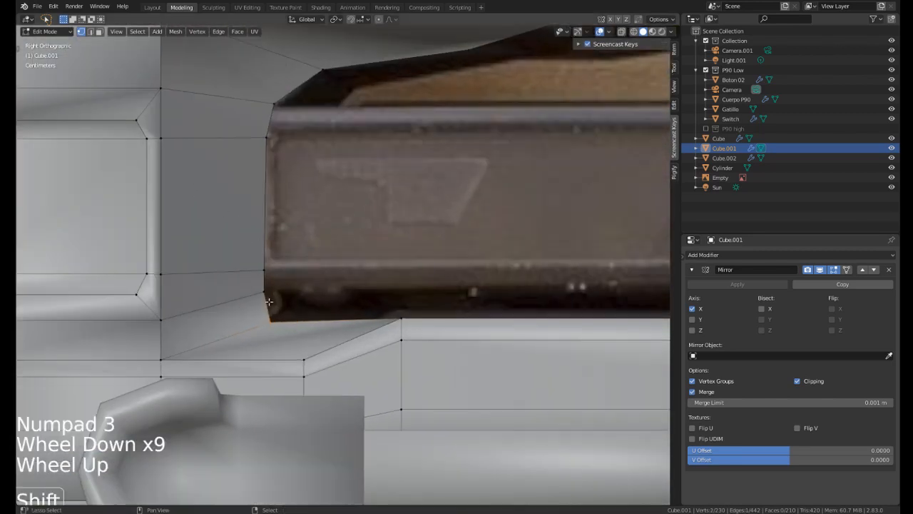
pyautogui.keyDown('shift'); pyautogui.moveTo(292, 285); pyautogui.dragTo(333, 236, button='middle'); pyautogui.keyUp('shift')
pyautogui.scroll(1, 333, 235)
pyautogui.press('z')
pyautogui.press('g')
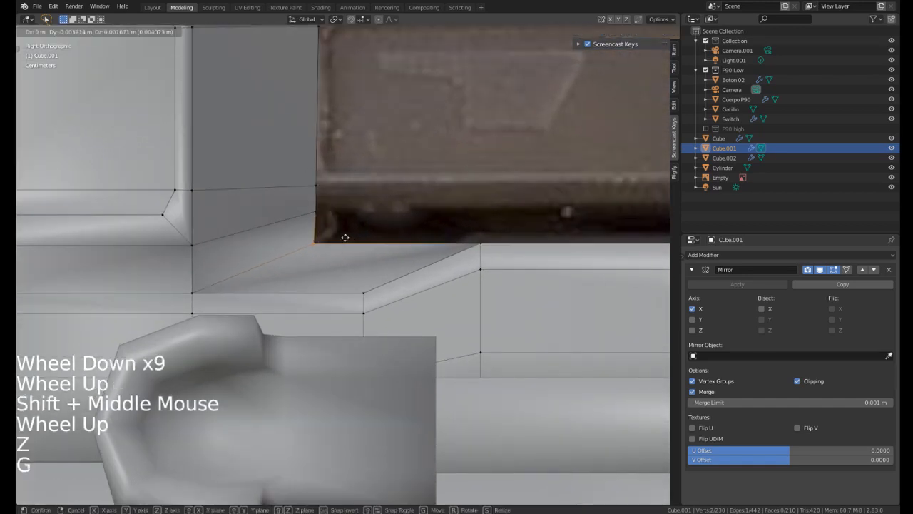
pyautogui.click(344, 236)
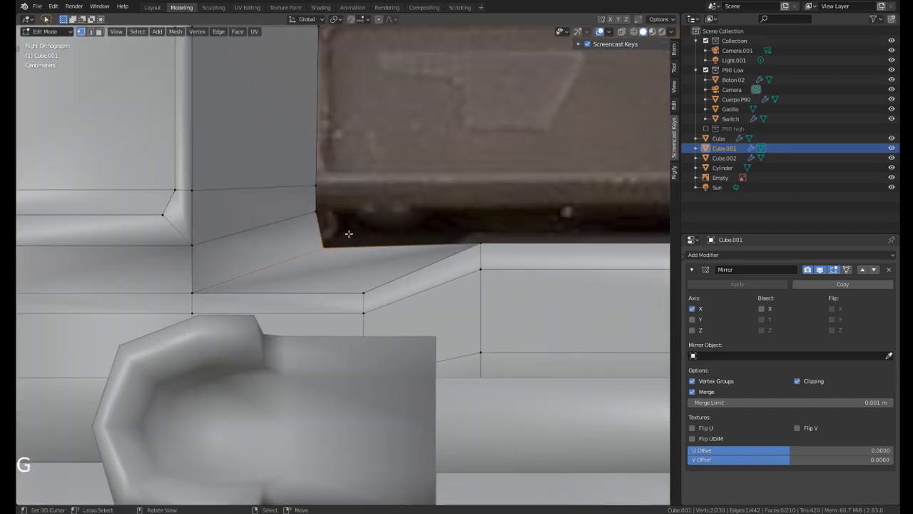
pyautogui.scroll(1, 455, 245)
pyautogui.press('z')
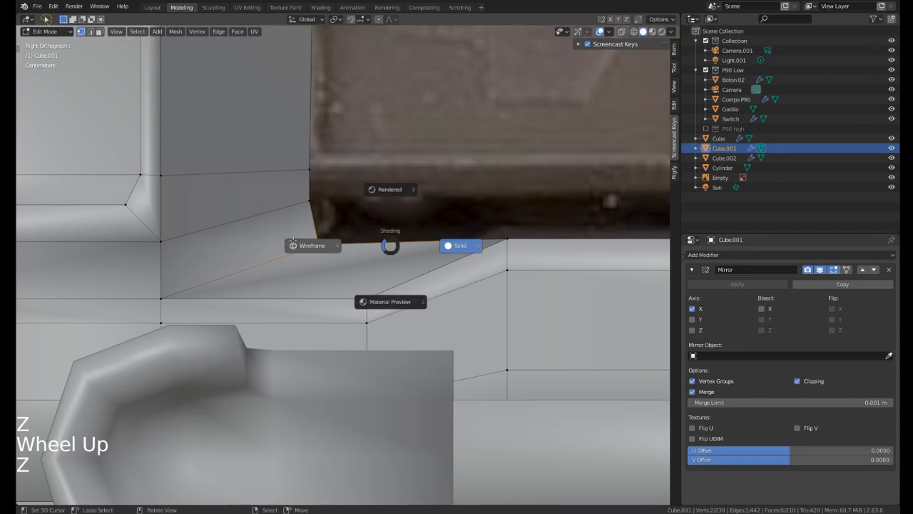
pyautogui.press('g')
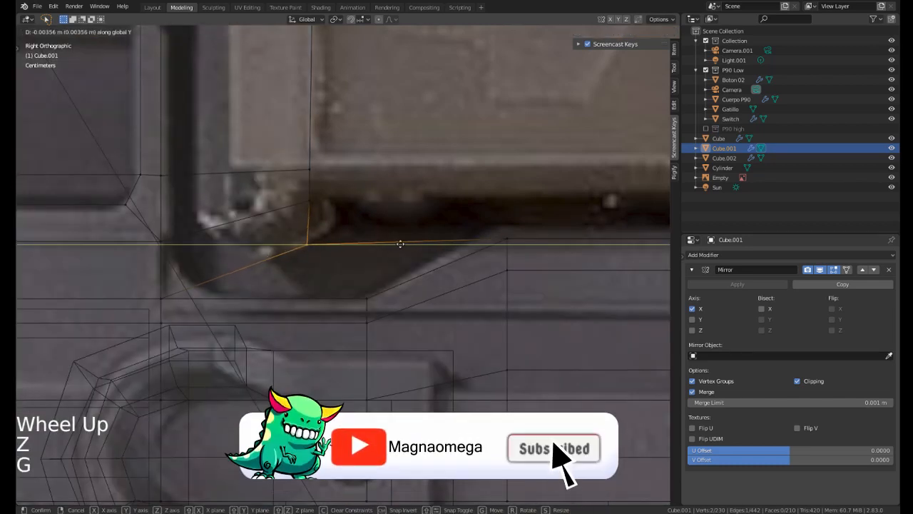
pyautogui.press('g')
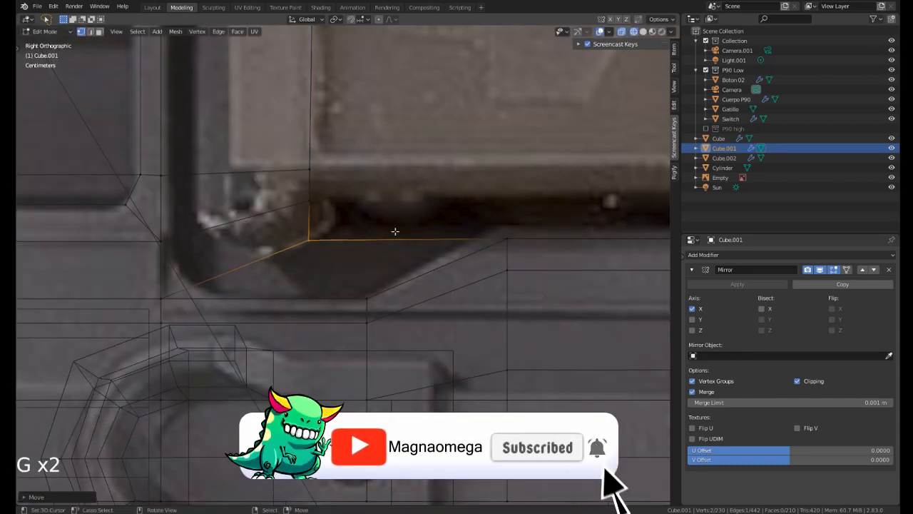
# Edge-slide the vertex pair just above the rim's lower front corner down close to that corner.
pyautogui.rightClick(389, 229)
pyautogui.keyDown('shift'); pyautogui.click(313, 205); pyautogui.keyUp('shift')
pyautogui.press('g')
pyautogui.press('g')
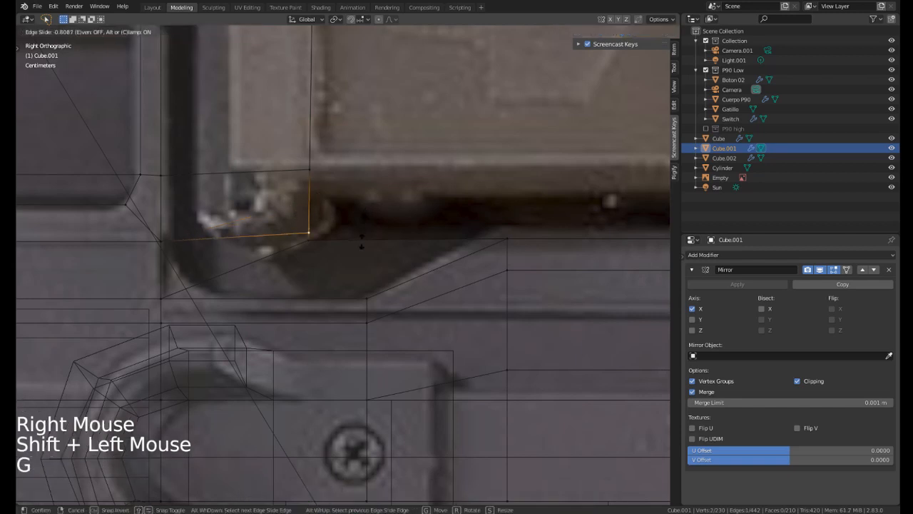
pyautogui.click(362, 241)
# Edge-slide the next higher vertex pair on the rim's front wall slightly downward, and return to solid shading.
pyautogui.rightClick(317, 164)
pyautogui.keyDown('shift'); pyautogui.moveTo(307, 161); pyautogui.dragTo(362, 196); pyautogui.keyUp('shift')
pyautogui.press('g')
pyautogui.press('g')
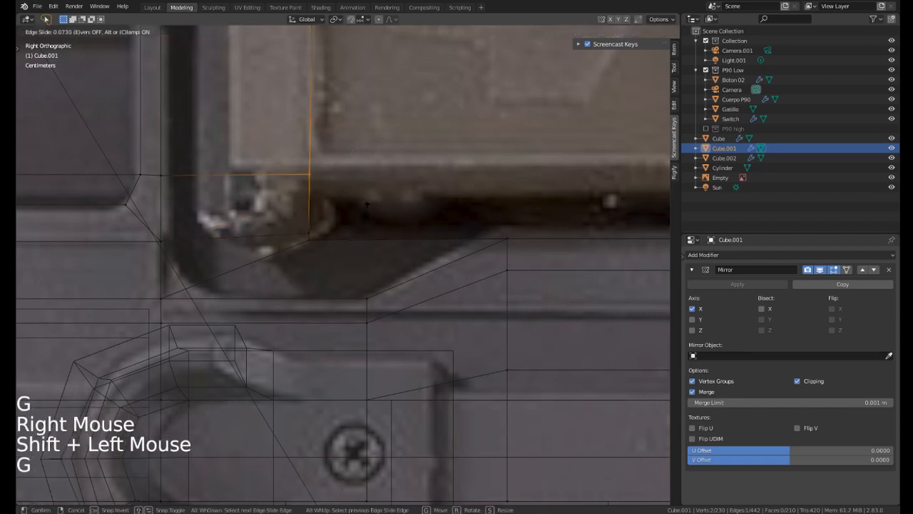
pyautogui.click(368, 214)
pyautogui.scroll(-7, 367, 214)
pyautogui.press('z')
pyautogui.scroll(-2, 368, 207)
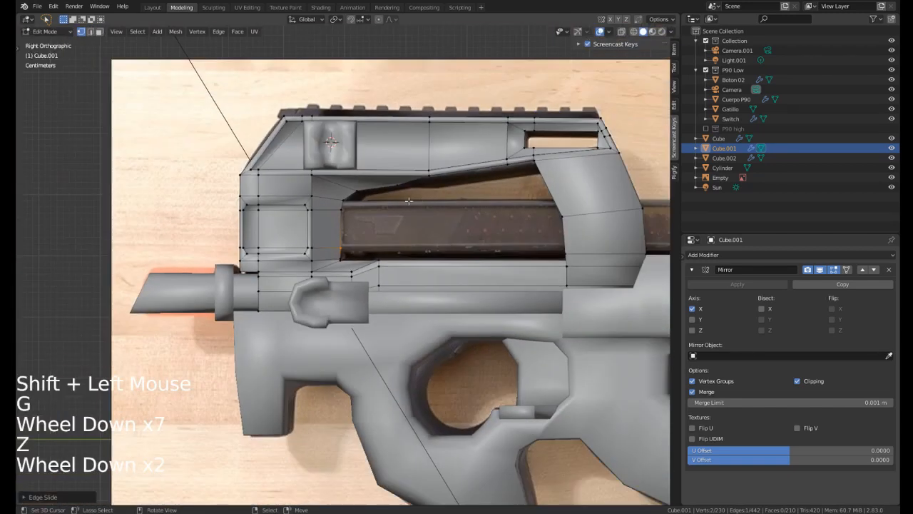
# Edge-slide the rim's upper front corner vertex pair down along the slope towards the front wall's top vertices, and select both pairs.
pyautogui.scroll(2, 367, 200)
pyautogui.scroll(2, 368, 201)
pyautogui.keyDown('shift'); pyautogui.moveTo(368, 201); pyautogui.dragTo(299, 225, button='middle'); pyautogui.keyUp('shift')
pyautogui.scroll(3, 300, 225)
pyautogui.rightClick(298, 225)
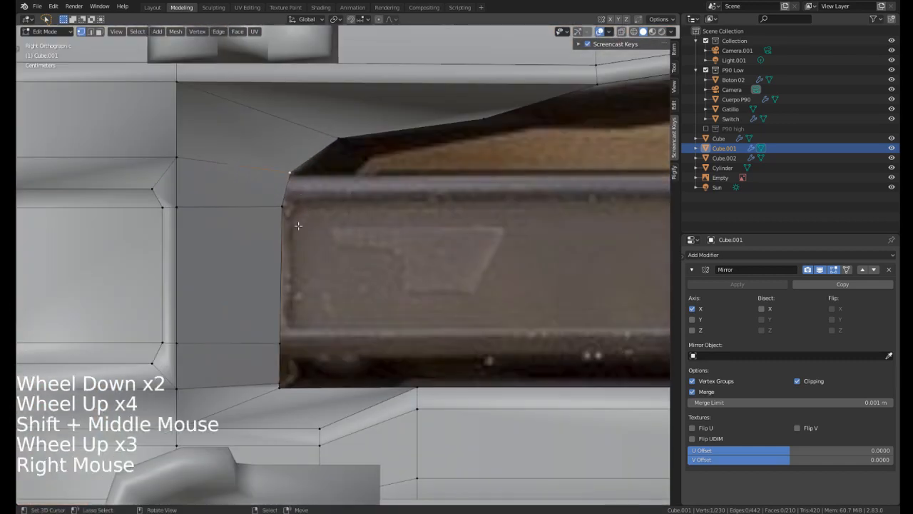
pyautogui.moveTo(311, 193)
pyautogui.keyDown('shift'); pyautogui.mouseDown()
pyautogui.moveTo(258, 214)
pyautogui.moveTo(334, 201)
pyautogui.mouseUp(); pyautogui.keyUp('shift')
pyautogui.press('z')
pyautogui.rightClick(282, 227)
pyautogui.press('g')
pyautogui.press('g')
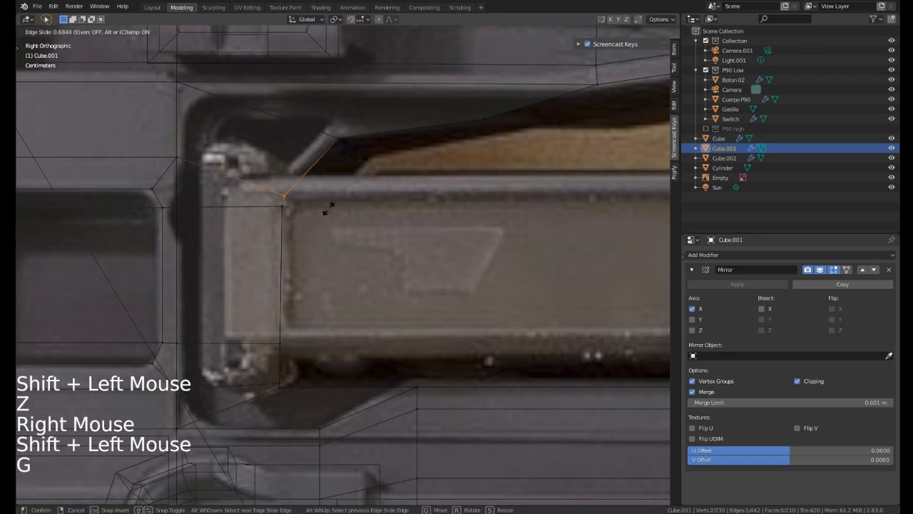
pyautogui.keyDown('shift'); pyautogui.click(323, 218); pyautogui.keyUp('shift')
# Finish editing the upper body in solid shading and open the main body, Cuerpo P90, for mesh editing.
pyautogui.scroll(-4, 363, 219)
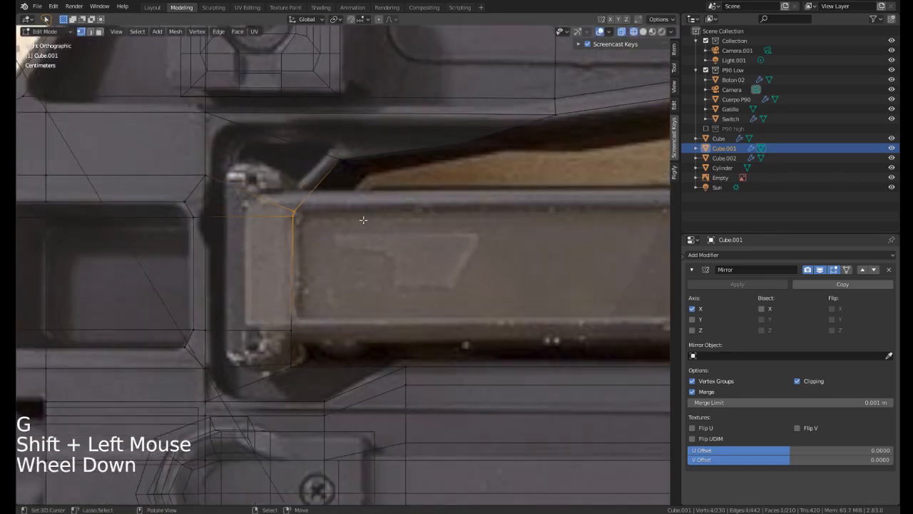
pyautogui.press('z')
pyautogui.scroll(-5, 460, 214)
pyautogui.press('Tab')
pyautogui.moveTo(460, 214); pyautogui.dragTo(213, 177, button='middle')
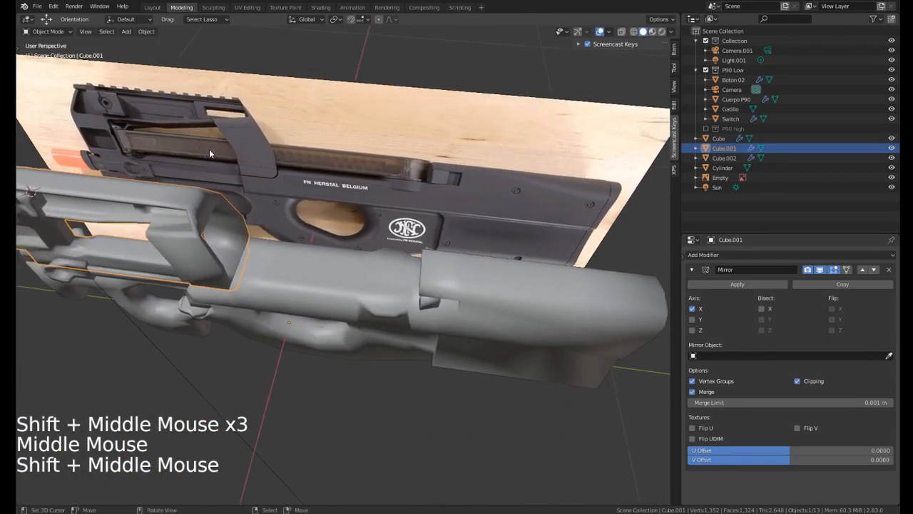
pyautogui.moveTo(349, 182); pyautogui.dragTo(385, 221, button='middle')
pyautogui.scroll(-3, 383, 143)
pyautogui.scroll(6, 407, 248)
pyautogui.rightClick(432, 247)
pyautogui.scroll(-1, 428, 253)
pyautogui.press('Tab')
# Duplicate the three faces of the raised pad just ahead of the stock block and separate them into their own object.
pyautogui.moveTo(432, 246); pyautogui.dragTo(408, 331, button='middle')
pyautogui.rightClick(426, 276)
pyautogui.scroll(2, 426, 276)
pyautogui.scroll(-2, 408, 331)
pyautogui.press('2')
pyautogui.rightClick(385, 342)
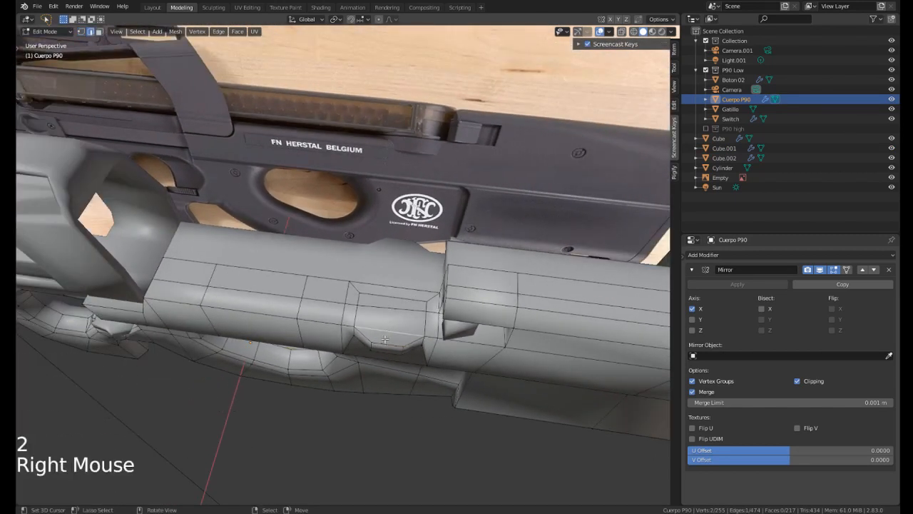
pyautogui.keyDown('shift'); pyautogui.rightClick(393, 306); pyautogui.keyUp('shift')
pyautogui.moveTo(392, 303); pyautogui.dragTo(417, 296, button='middle')
pyautogui.hotkey('shift', 'd')
pyautogui.scroll(2, 428, 301)
pyautogui.scroll(-2, 428, 301)
pyautogui.scroll(1, 417, 297)
pyautogui.press('p')
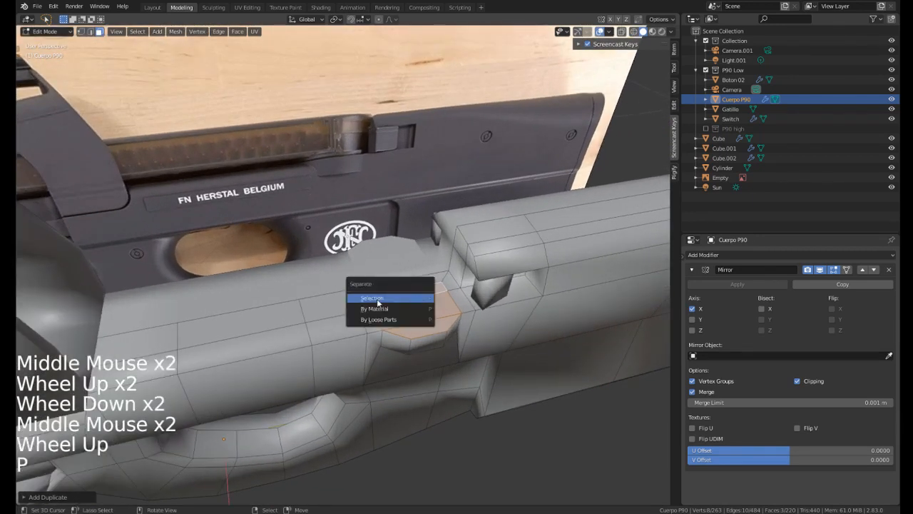
pyautogui.click(388, 298)
pyautogui.press('Tab')
# In the separated patch's mesh, move its inner edge towards the mirror centreline to close the gap between the halves.
pyautogui.rightClick(400, 308)
pyautogui.press('g')
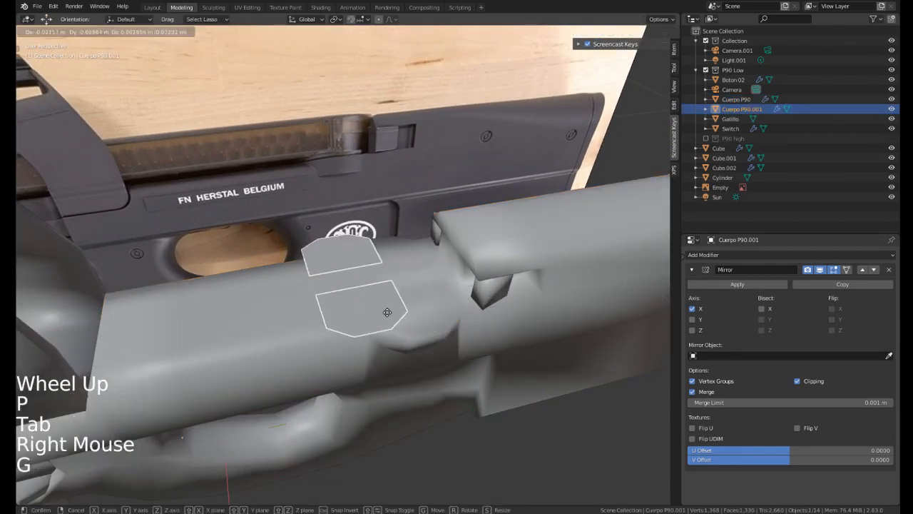
pyautogui.press('Tab')
pyautogui.rightClick(388, 291)
pyautogui.press('2')
pyautogui.rightClick(396, 299)
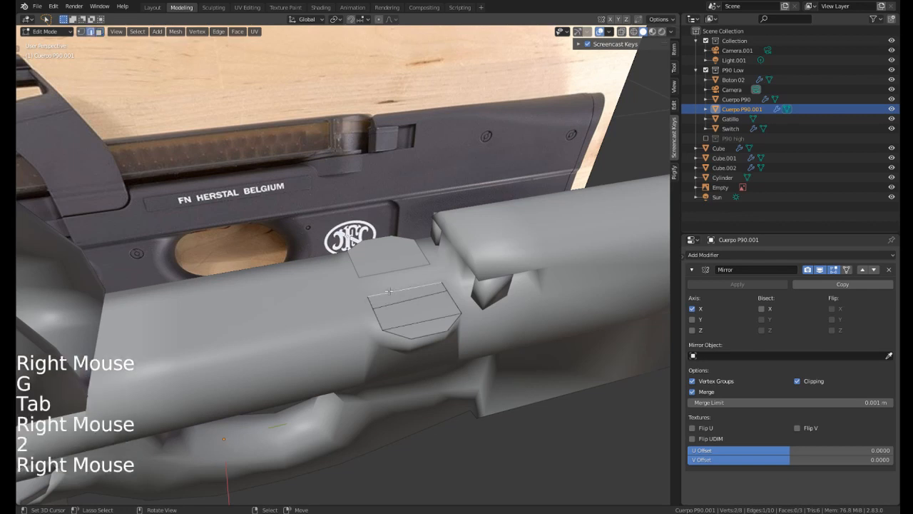
pyautogui.moveTo(396, 300); pyautogui.dragTo(403, 307, button='middle')
pyautogui.press('g')
pyautogui.press('g')
pyautogui.press('g')
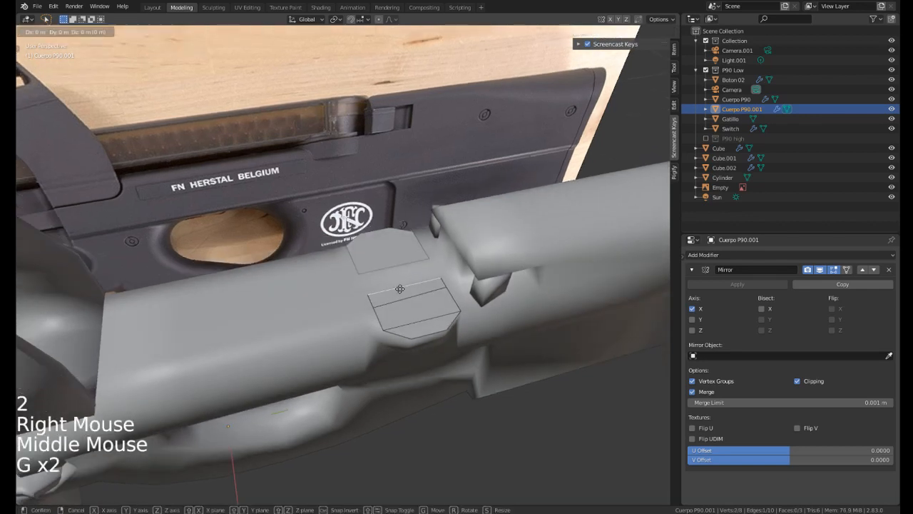
pyautogui.click(392, 277)
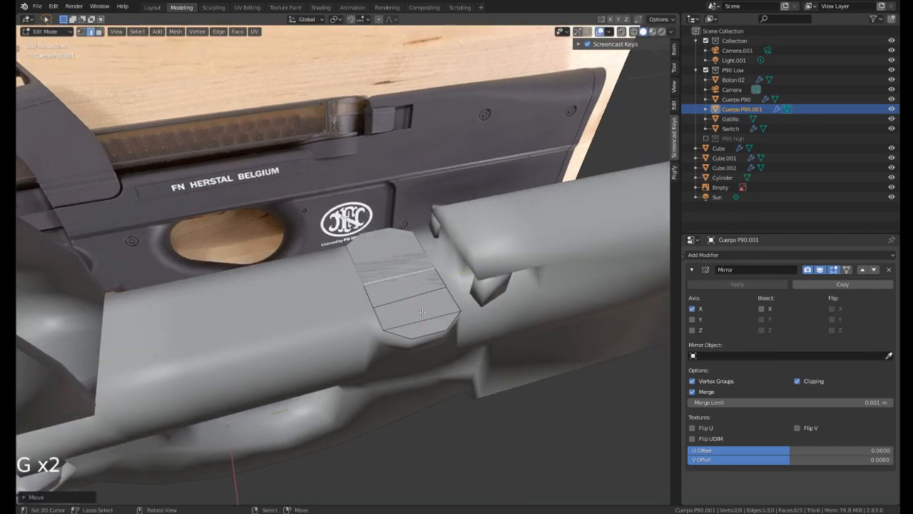
# Extrude the patch's two front edges forward along Y.
pyautogui.moveTo(424, 345); pyautogui.dragTo(385, 292, button='middle')
pyautogui.rightClick(415, 322)
pyautogui.rightClick(375, 329)
pyautogui.keyDown('shift'); pyautogui.rightClick(375, 329); pyautogui.keyUp('shift')
pyautogui.scroll(-1, 371, 307)
pyautogui.keyDown('shift'); pyautogui.moveTo(386, 292); pyautogui.dragTo(397, 306, button='middle'); pyautogui.keyUp('shift')
pyautogui.press('e')
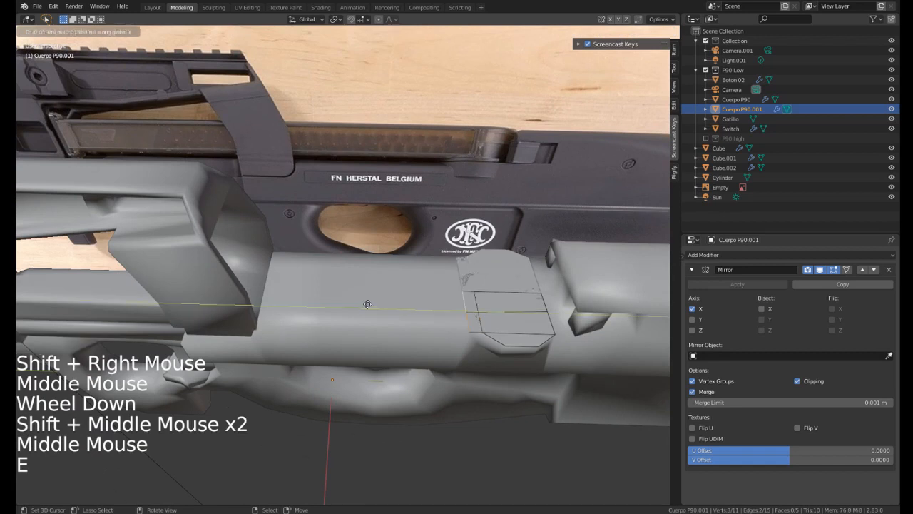
pyautogui.rightClick(624, 304)
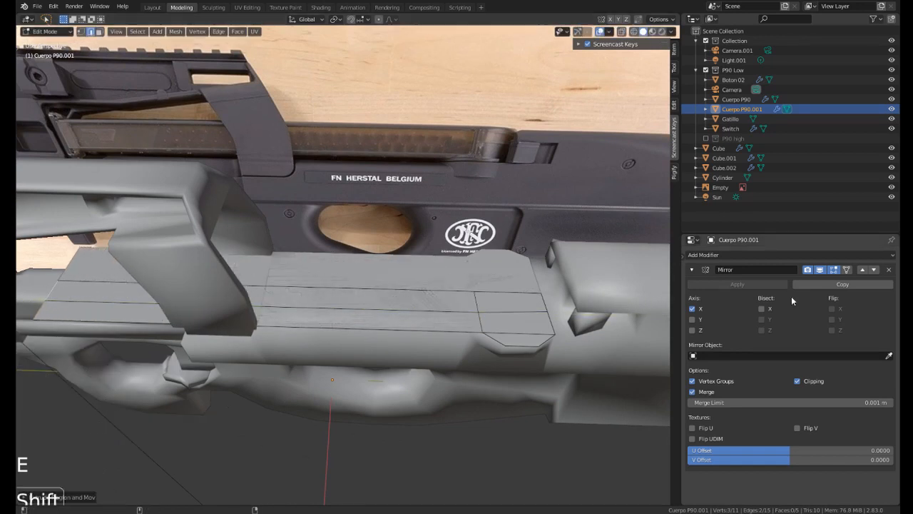
# Move the extruded front edges along Y to the front end of the magazine opening.
pyautogui.scroll(-1, 418, 293)
pyautogui.keyDown('shift'); pyautogui.moveTo(418, 293); pyautogui.dragTo(396, 313, button='middle'); pyautogui.keyUp('shift')
pyautogui.scroll(1, 390, 318)
pyautogui.press('g')
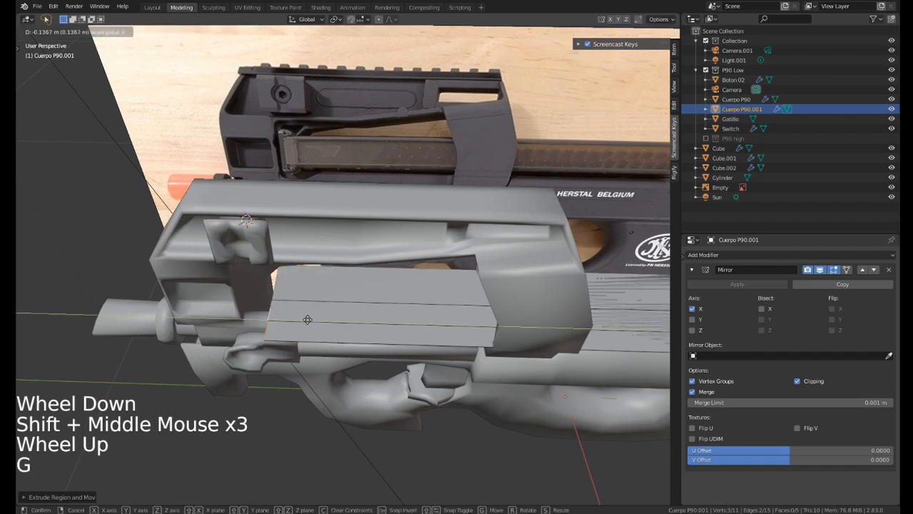
pyautogui.click(294, 321)
# Select the patch's long outer edge with its rear continuation and move them inward along X to narrow the magazine base.
pyautogui.scroll(-2, 296, 323)
pyautogui.moveTo(295, 322); pyautogui.dragTo(402, 281, button='middle')
pyautogui.scroll(1, 510, 282)
pyautogui.rightClick(512, 282)
pyautogui.keyDown('alt'); pyautogui.keyDown('shift'); pyautogui.rightClick(512, 282); pyautogui.keyUp('shift'); pyautogui.keyUp('alt')
pyautogui.keyDown('alt'); pyautogui.keyDown('shift'); pyautogui.rightClick(512, 283); pyautogui.keyUp('shift'); pyautogui.keyUp('alt')
pyautogui.keyDown('alt'); pyautogui.keyDown('shift'); pyautogui.rightClick(512, 282); pyautogui.keyUp('shift'); pyautogui.keyUp('alt')
pyautogui.scroll(2, 436, 278)
pyautogui.scroll(1, 497, 273)
pyautogui.rightClick(402, 281)
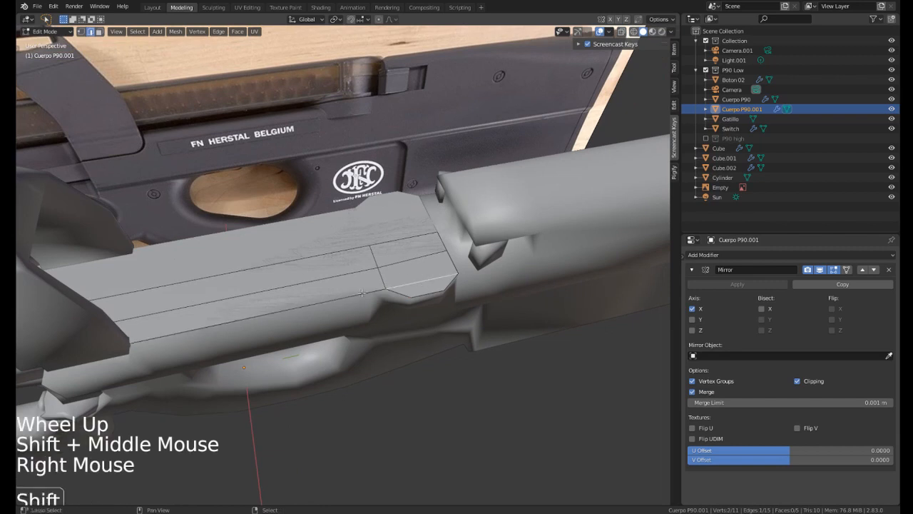
pyautogui.keyDown('shift'); pyautogui.rightClick(402, 281); pyautogui.keyUp('shift')
pyautogui.press('g')
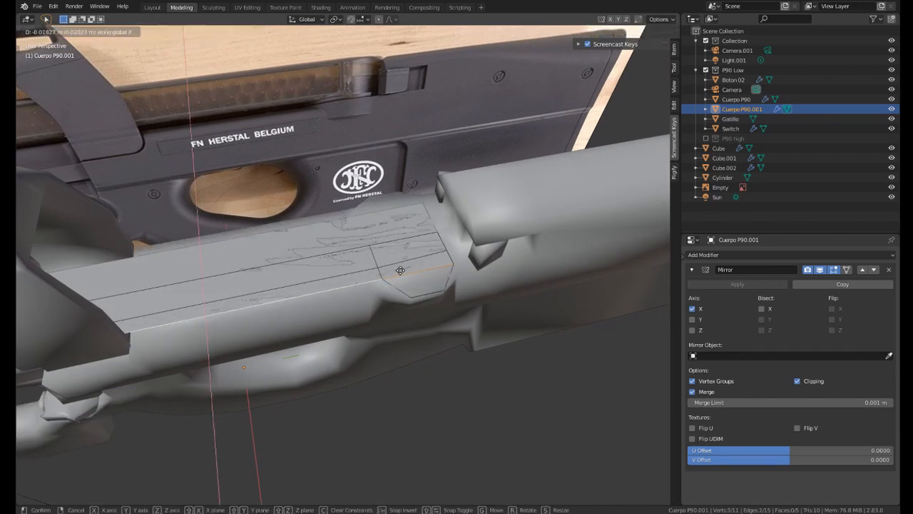
# Move the outermost edge of the patch's chamfered rear corner inward along X by about 0.011 m.
pyautogui.rightClick(425, 296)
pyautogui.press('g')
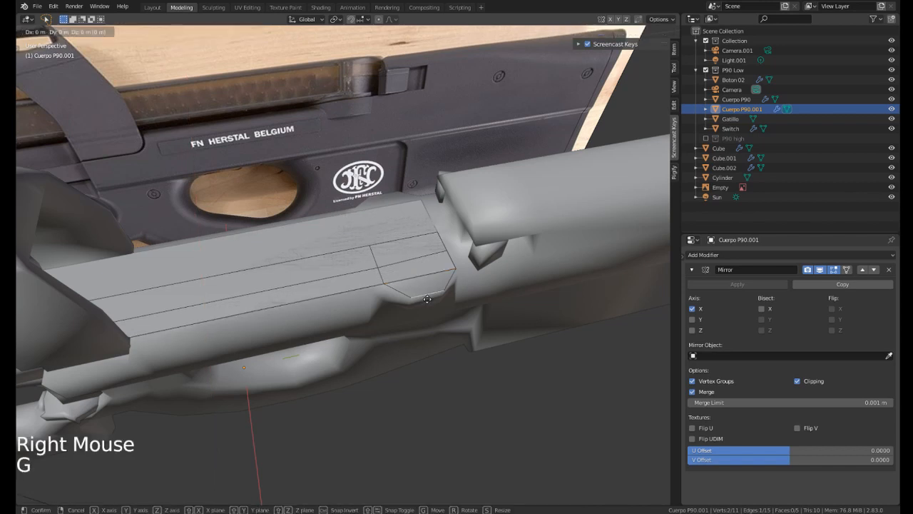
pyautogui.press('g')
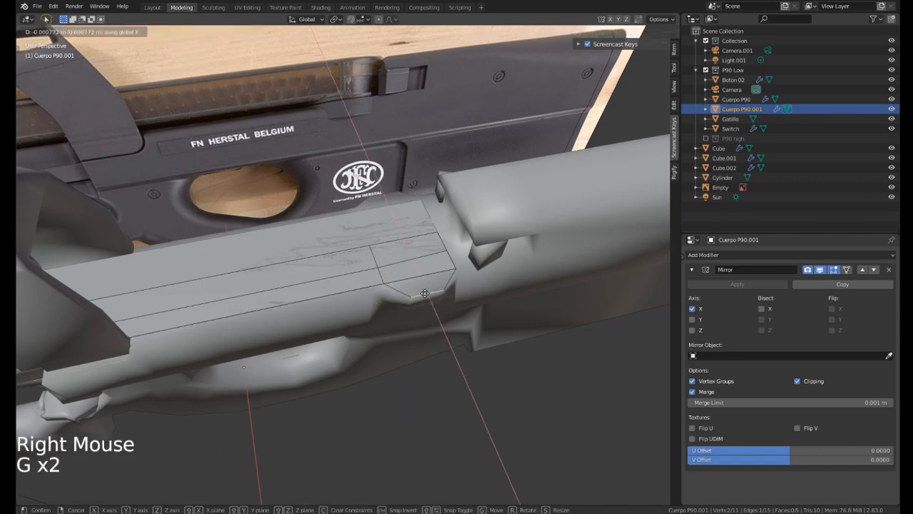
pyautogui.click(424, 291)
pyautogui.moveTo(424, 291); pyautogui.dragTo(350, 308, button='middle')
pyautogui.keyDown('shift'); pyautogui.moveTo(350, 308); pyautogui.dragTo(365, 294, button='middle'); pyautogui.keyUp('shift')
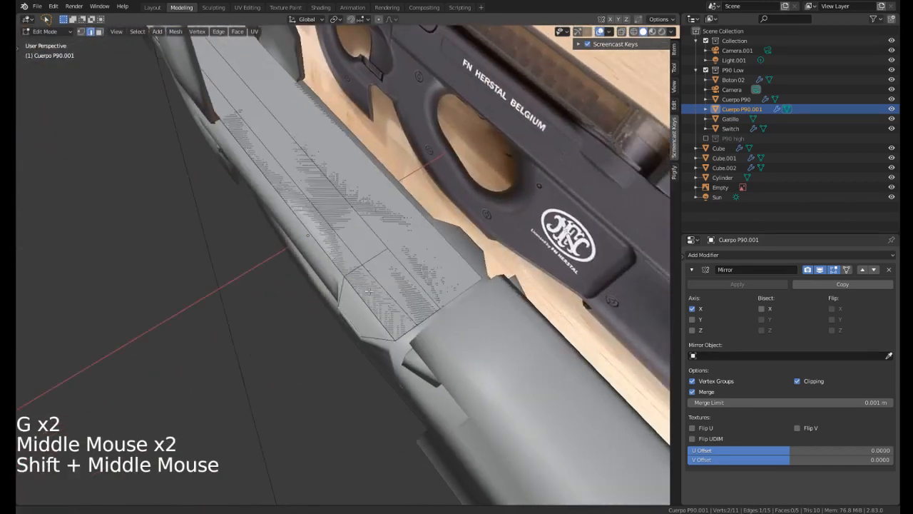
pyautogui.scroll(2, 367, 293)
pyautogui.press('g')
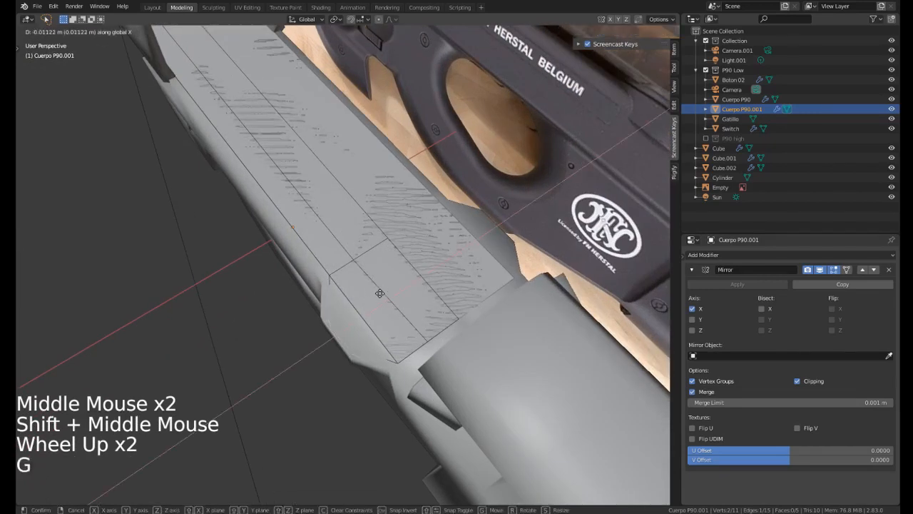
pyautogui.click(379, 293)
# Select the whole magazine patch and flatten it into a horizontal plane by scaling it vertically.
pyautogui.moveTo(380, 293); pyautogui.dragTo(387, 254, button='middle')
pyautogui.scroll(-1, 388, 252)
pyautogui.press('a')
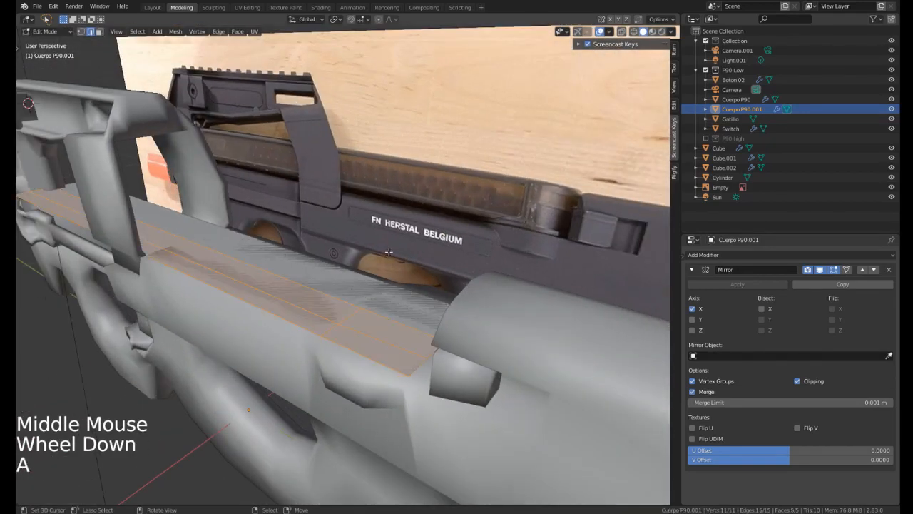
pyautogui.press('s')
pyautogui.click(387, 252)
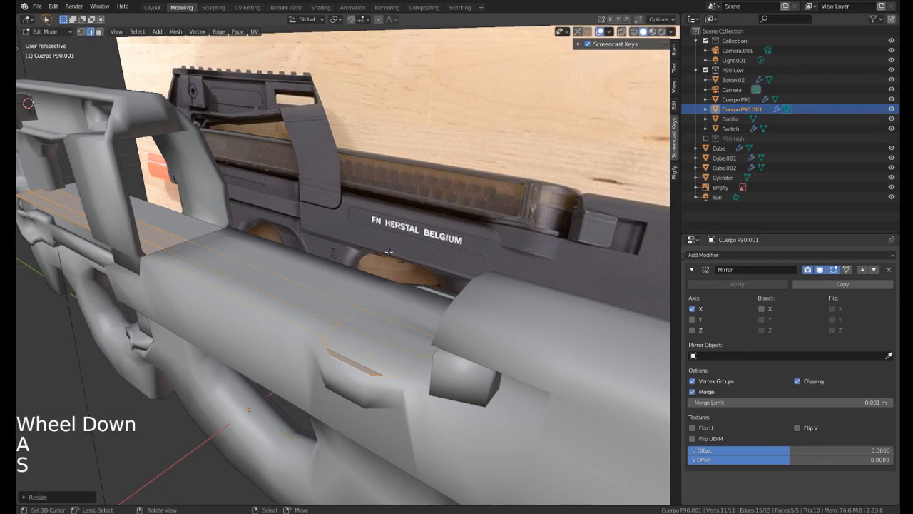
# Extrude the flat magazine patch upward and match its height to the magazine's top edge in the right-view reference.
pyautogui.press('e')
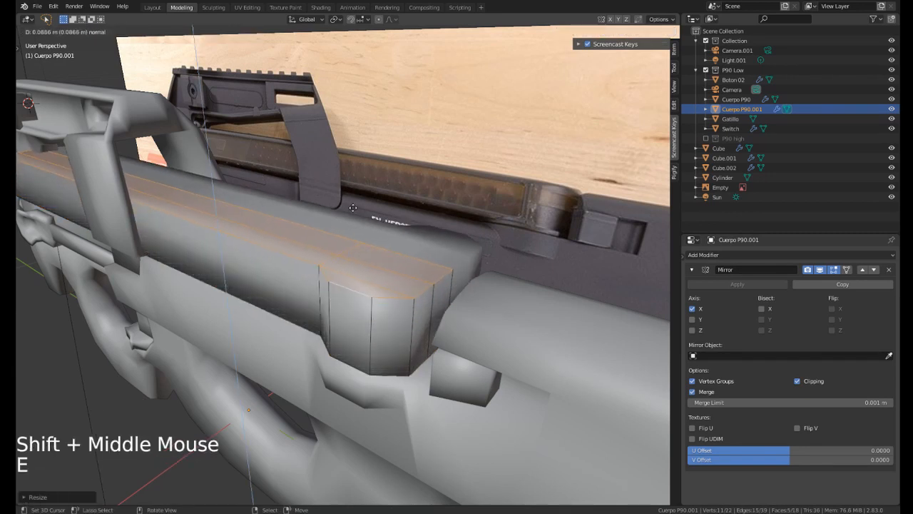
pyautogui.press('KP_3')
pyautogui.scroll(-4, 352, 207)
pyautogui.moveTo(353, 206)
pyautogui.keyDown('shift'); pyautogui.mouseDown(button='middle')
pyautogui.moveTo(200, 221)
pyautogui.moveTo(222, 239)
pyautogui.mouseUp(button='middle'); pyautogui.keyUp('shift')
pyautogui.press('z')
pyautogui.click(147, 251)
pyautogui.keyDown('shift'); pyautogui.moveTo(165, 244); pyautogui.dragTo(328, 233, button='middle'); pyautogui.keyUp('shift')
pyautogui.press('g')
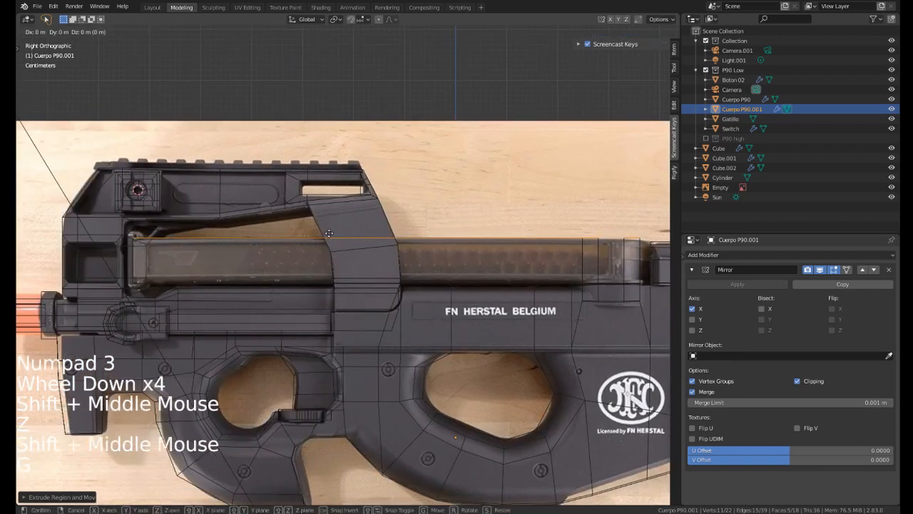
pyautogui.click(329, 233)
pyautogui.keyDown('shift'); pyautogui.moveTo(522, 217); pyautogui.dragTo(397, 217, button='middle'); pyautogui.keyUp('shift')
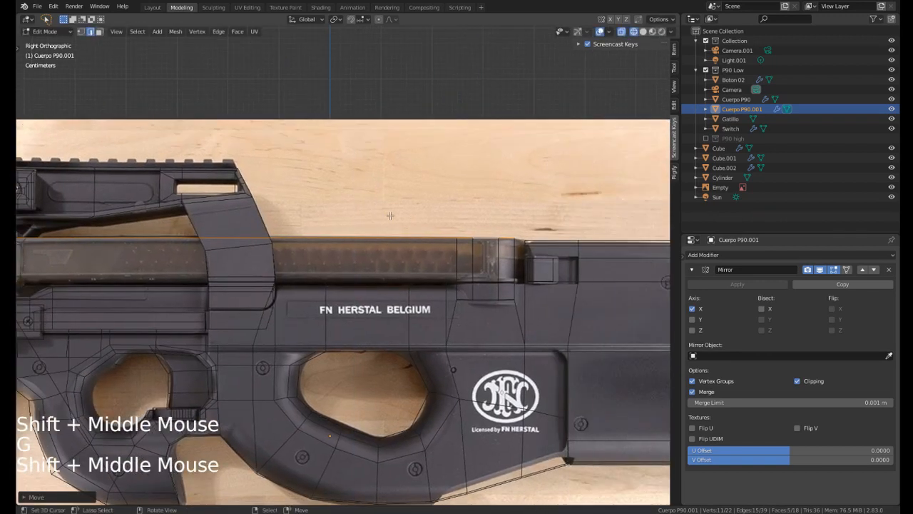
# Add two horizontal loop cuts around the magazine's sides, one near the top edge and one near the bottom edge.
pyautogui.press('z')
pyautogui.click(475, 217)
pyautogui.moveTo(468, 223); pyautogui.dragTo(351, 249, button='middle')
pyautogui.moveTo(351, 250); pyautogui.dragTo(503, 211, button='middle')
pyautogui.scroll(1, 442, 232)
pyautogui.scroll(1, 518, 172)
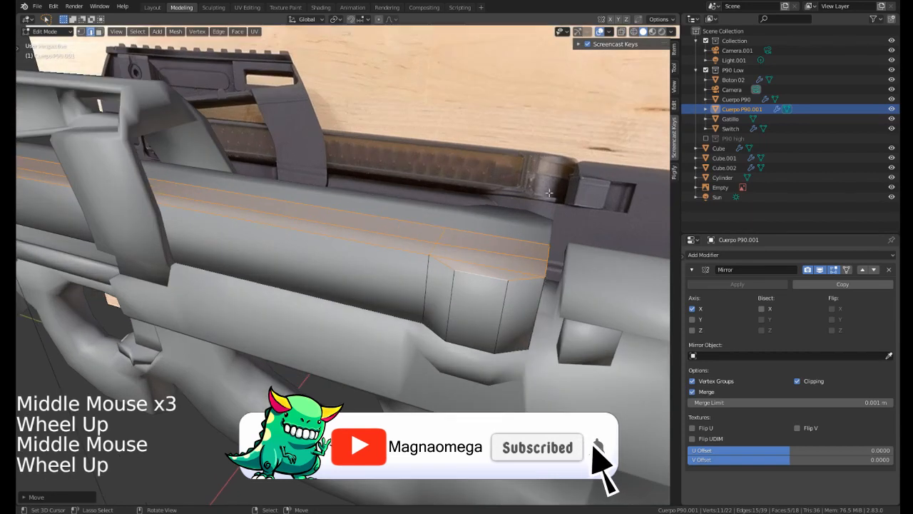
pyautogui.keyDown('shift'); pyautogui.moveTo(518, 173); pyautogui.dragTo(365, 330, button='middle'); pyautogui.keyUp('shift')
pyautogui.hotkey('ctrl', 'r')
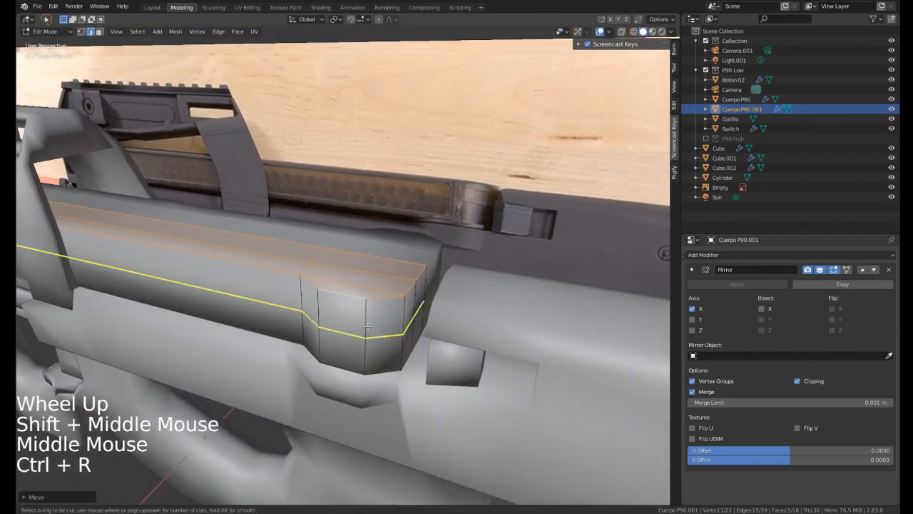
pyautogui.click(364, 328)
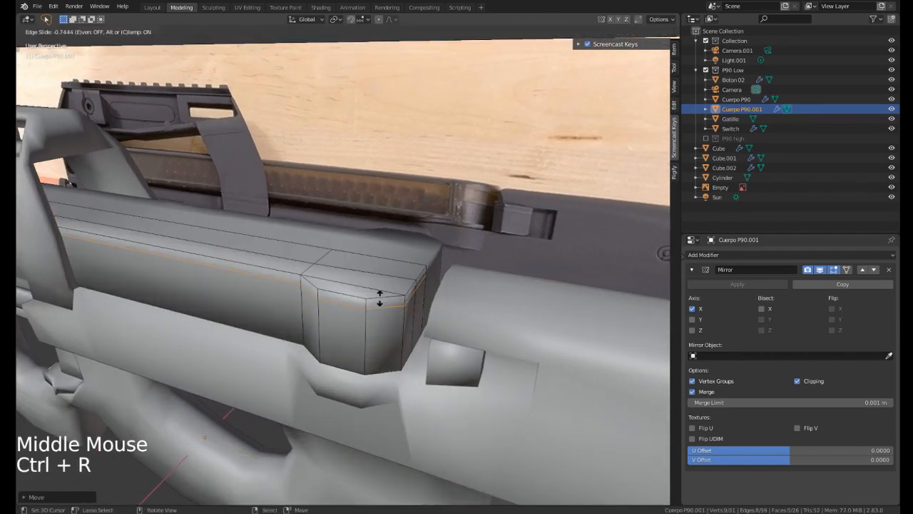
pyautogui.click(375, 320)
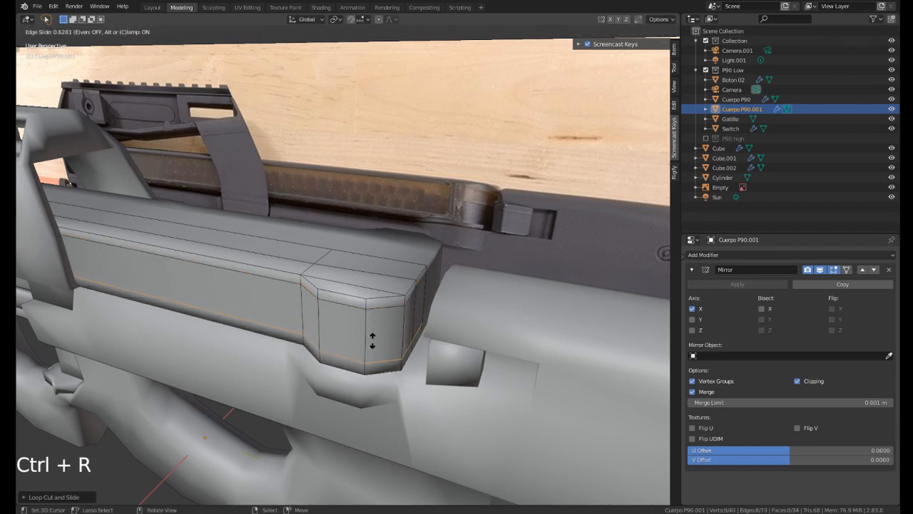
pyautogui.keyDown('shift'); pyautogui.moveTo(371, 342); pyautogui.dragTo(369, 318, button='middle'); pyautogui.keyUp('shift')
# Add a vertical loop cut across the magazine and slide it towards the front end.
pyautogui.scroll(-1, 367, 280)
pyautogui.scroll(-2, 426, 266)
pyautogui.moveTo(286, 296); pyautogui.dragTo(353, 331, button='middle')
pyautogui.moveTo(307, 313); pyautogui.dragTo(303, 313, button='middle')
pyautogui.hotkey('ctrl', 'r')
pyautogui.click(253, 304)
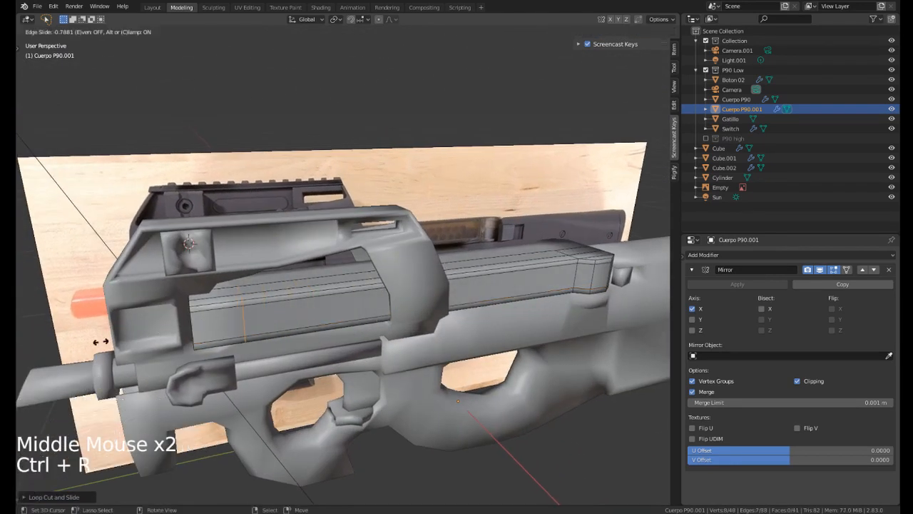
# Extrude the magazine's long side panel and the adjoining angled rear face inward by about 0.01 m.
pyautogui.press('3')
pyautogui.rightClick(326, 316)
pyautogui.moveTo(356, 316); pyautogui.dragTo(332, 327, button='middle')
pyautogui.keyDown('shift'); pyautogui.moveTo(428, 313); pyautogui.dragTo(369, 314, button='middle'); pyautogui.keyUp('shift')
pyautogui.keyDown('shift'); pyautogui.rightClick(527, 306); pyautogui.keyUp('shift')
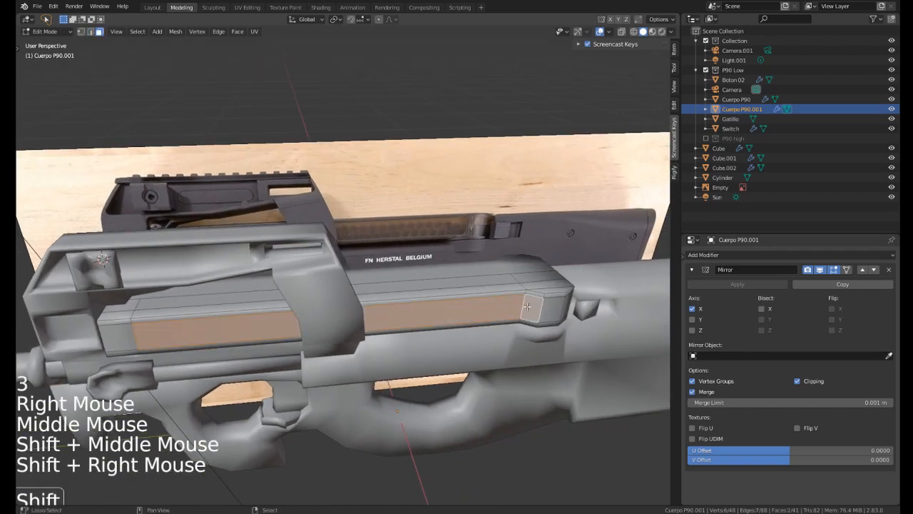
pyautogui.press('e')
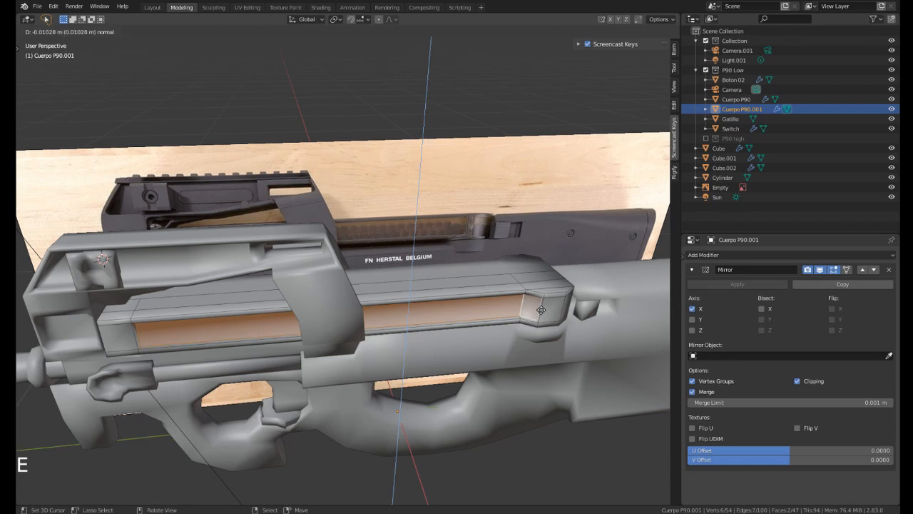
pyautogui.click(541, 309)
# Add a vertical loop cut through the magazine's rear block, slid towards the block's front edge.
pyautogui.moveTo(541, 310); pyautogui.dragTo(464, 314, button='middle')
pyautogui.keyDown('shift'); pyautogui.moveTo(464, 314); pyautogui.dragTo(430, 315, button='middle'); pyautogui.keyUp('shift')
pyautogui.scroll(2, 391, 336)
pyautogui.rightClick(390, 338)
pyautogui.keyDown('shift'); pyautogui.rightClick(417, 320); pyautogui.keyUp('shift')
pyautogui.moveTo(376, 332); pyautogui.dragTo(391, 330, button='middle')
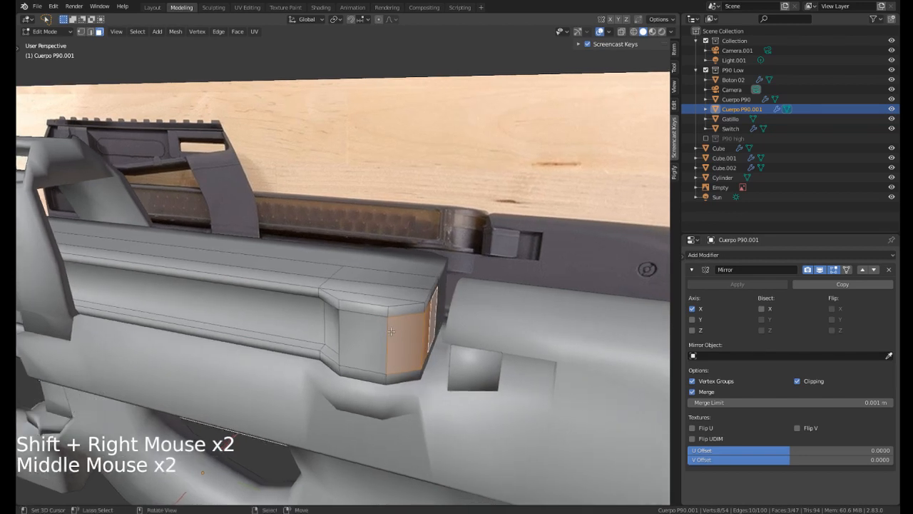
pyautogui.hotkey('ctrl', 'r')
pyautogui.click(358, 315)
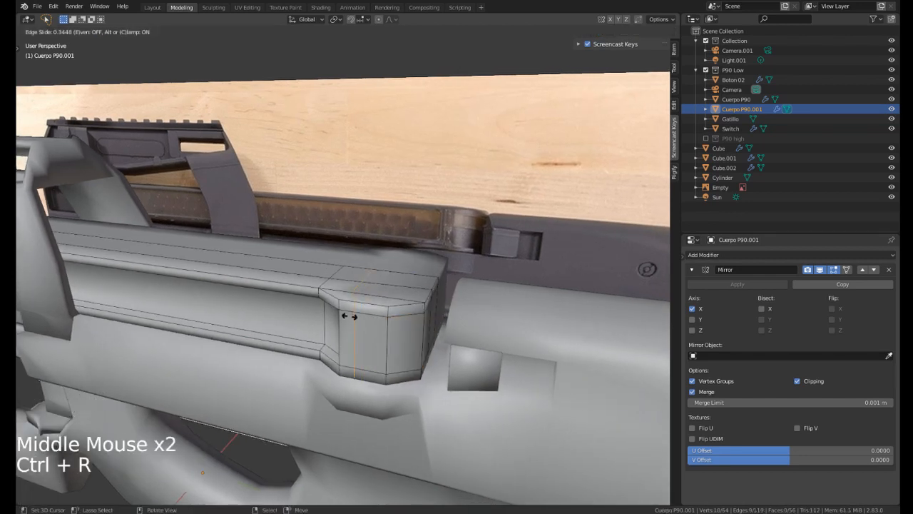
# Extrude the rear block's four adjoining side faces inward by about 0.005 m and adjust the recessed faces' position.
pyautogui.press('3')
pyautogui.rightClick(376, 339)
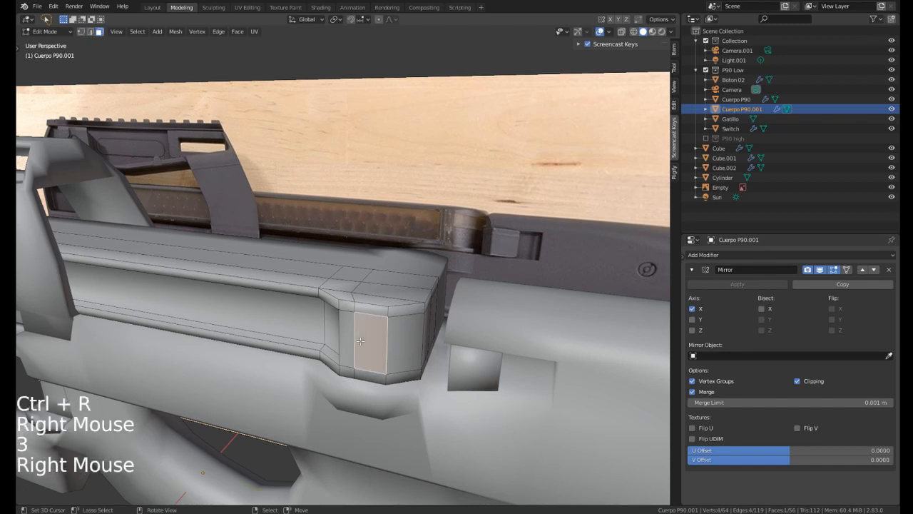
pyautogui.keyDown('shift'); pyautogui.rightClick(425, 338); pyautogui.keyUp('shift')
pyautogui.keyDown('shift'); pyautogui.rightClick(406, 337); pyautogui.keyUp('shift')
pyautogui.moveTo(406, 336); pyautogui.dragTo(437, 331, button='middle')
pyautogui.keyDown('shift'); pyautogui.rightClick(353, 348); pyautogui.keyUp('shift')
pyautogui.press('e')
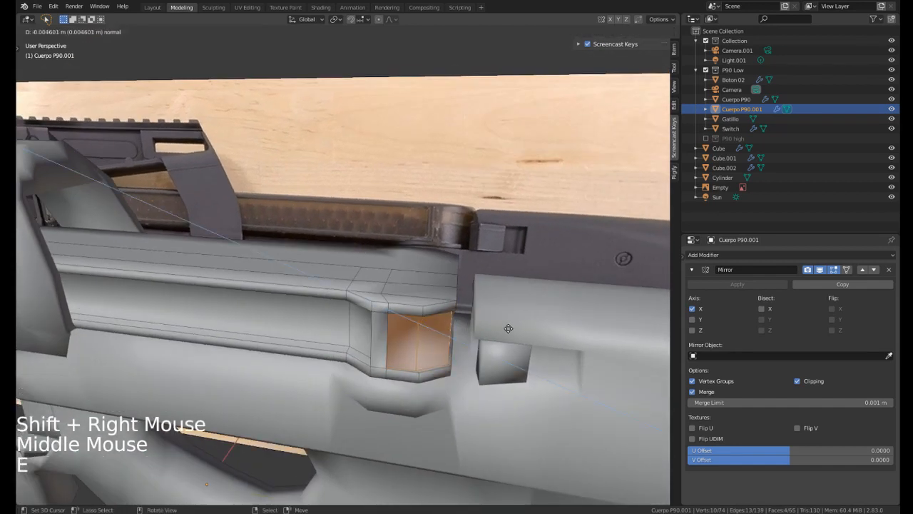
pyautogui.moveTo(521, 330); pyautogui.dragTo(498, 343, button='middle')
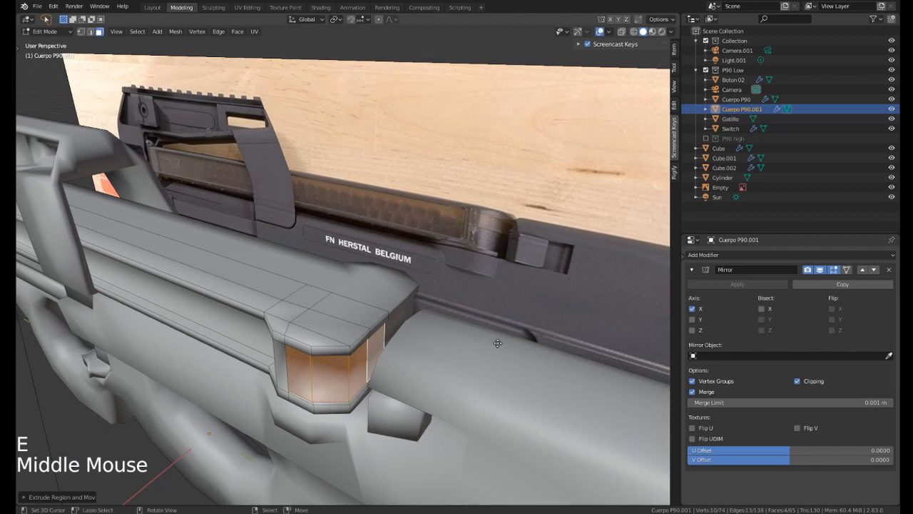
pyautogui.press('g')
pyautogui.click(500, 338)
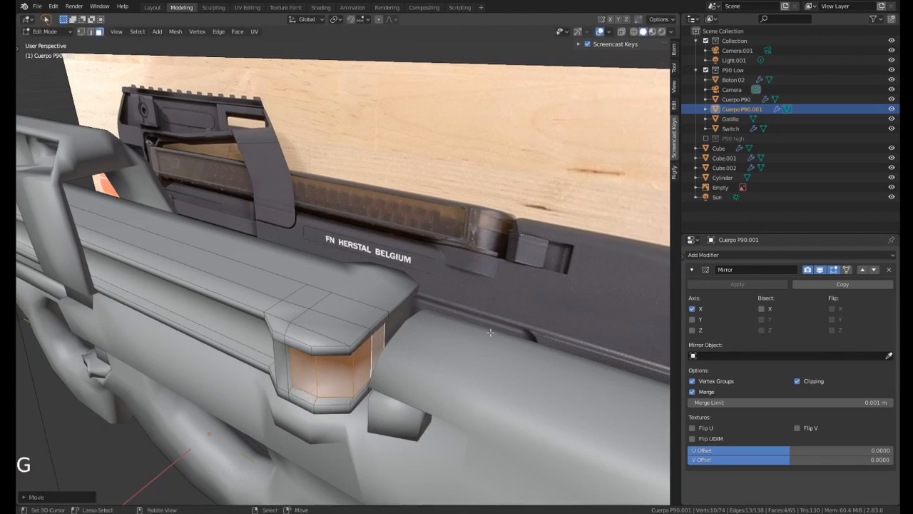
# Examine the magazine's overall shape in object mode.
pyautogui.moveTo(501, 337); pyautogui.dragTo(339, 285, button='middle')
pyautogui.scroll(-2, 527, 312)
pyautogui.press('Tab')
pyautogui.scroll(-2, 500, 332)
pyautogui.scroll(2, 369, 324)
pyautogui.scroll(-1, 372, 304)
pyautogui.scroll(2, 383, 316)
pyautogui.scroll(1, 341, 278)
pyautogui.press('Tab')
# Move the geometry at the magazine's rear end along the Y axis.
pyautogui.keyDown('shift'); pyautogui.scroll(1, 340, 285); pyautogui.keyUp('shift')
pyautogui.keyDown('shift'); pyautogui.moveTo(340, 285); pyautogui.dragTo(338, 341, button='middle'); pyautogui.keyUp('shift')
pyautogui.scroll(1, 339, 292)
pyautogui.rightClick(336, 314)
pyautogui.keyDown('shift'); pyautogui.click(354, 369); pyautogui.keyUp('shift')
pyautogui.keyDown('shift'); pyautogui.rightClick(264, 299); pyautogui.keyUp('shift')
pyautogui.press('g')
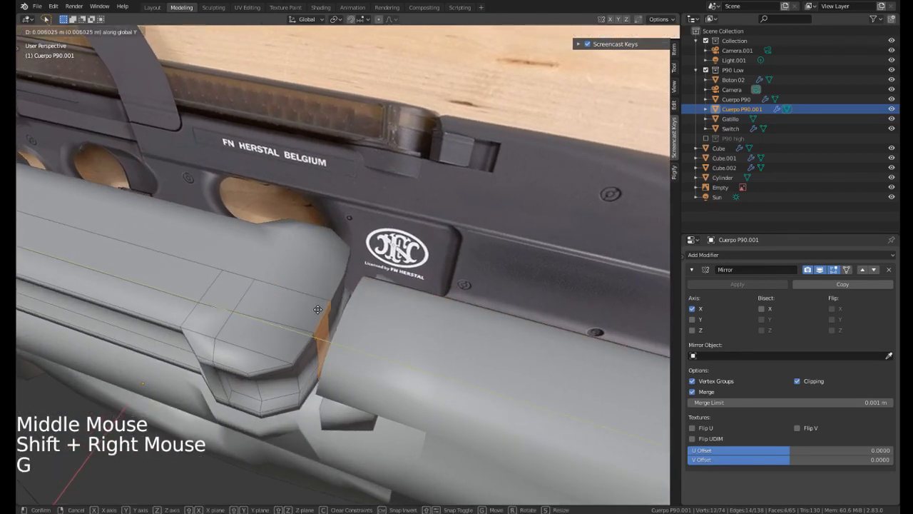
pyautogui.moveTo(329, 315); pyautogui.dragTo(341, 330, button='middle')
# Move the rear block's rearmost corner edge line along Y by about 0.005 m to round its curve.
pyautogui.scroll(2, 327, 308)
pyautogui.rightClick(332, 296)
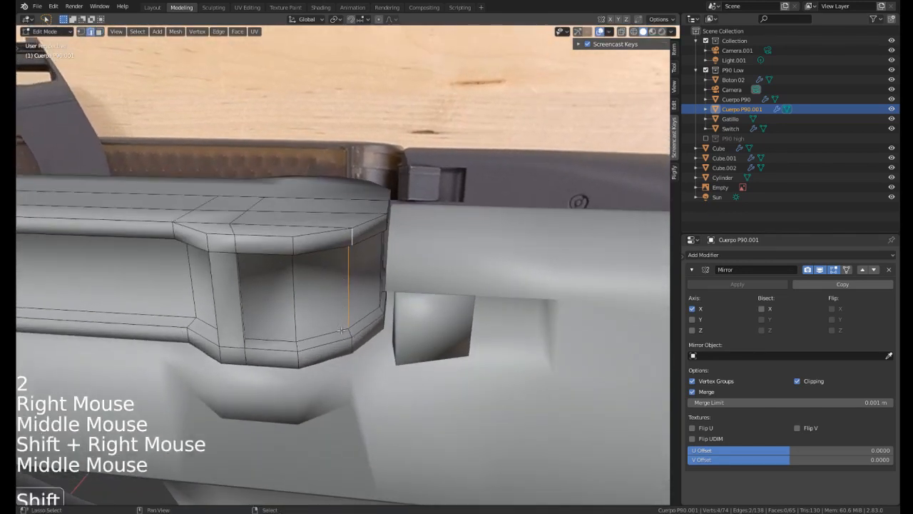
pyautogui.keyDown('shift'); pyautogui.rightClick(353, 345); pyautogui.keyUp('shift')
pyautogui.press('g')
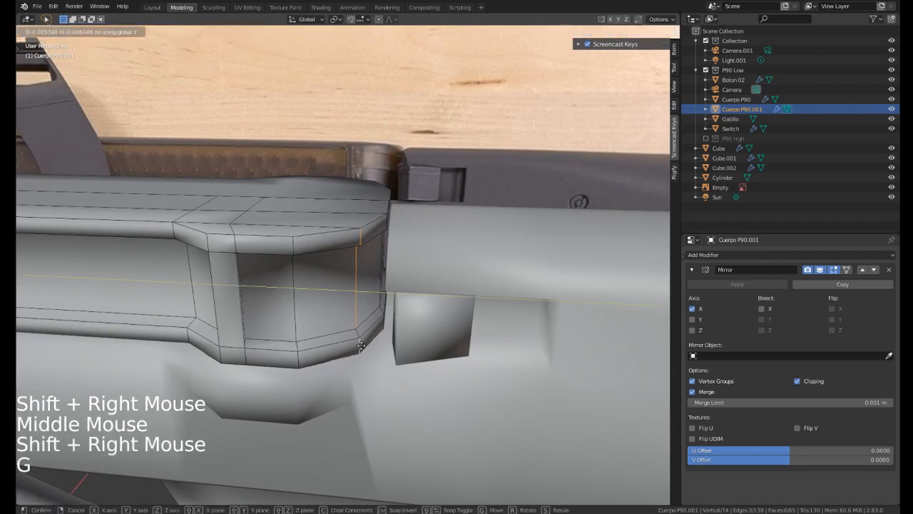
pyautogui.click(362, 348)
# Move the vertical edge line in the middle of the rear block's recess, including its upper and lower rim edges.
pyautogui.moveTo(315, 330); pyautogui.dragTo(307, 316, button='middle')
pyautogui.rightClick(295, 264)
pyautogui.moveTo(294, 265); pyautogui.dragTo(288, 176, button='middle')
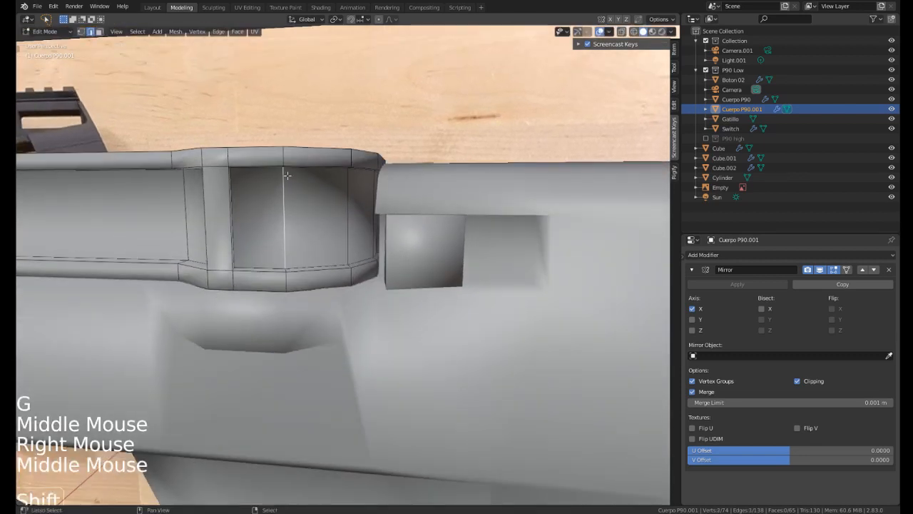
pyautogui.keyDown('shift'); pyautogui.rightClick(285, 160); pyautogui.keyUp('shift')
pyautogui.keyDown('shift'); pyautogui.rightClick(290, 285); pyautogui.keyUp('shift')
pyautogui.moveTo(290, 284); pyautogui.dragTo(331, 340, button='middle')
pyautogui.press('g')
pyautogui.click(336, 323)
# Edge-slide the selected edges on the magazine's rear block to refine its contour.
pyautogui.scroll(-1, 335, 323)
pyautogui.scroll(-2, 338, 307)
pyautogui.scroll(2, 338, 307)
pyautogui.press('g')
pyautogui.press('g')
pyautogui.click(328, 272)
pyautogui.scroll(1, 330, 340)
pyautogui.keyDown('shift'); pyautogui.moveTo(297, 382); pyautogui.dragTo(219, 274, button='middle'); pyautogui.keyUp('shift')
pyautogui.press('g')
pyautogui.press('g')
pyautogui.click(315, 332)
# Examine how the magazine fits the body and compare its long side with the reference photo.
pyautogui.scroll(-2, 318, 254)
pyautogui.scroll(-2, 285, 293)
pyautogui.scroll(-1, 225, 296)
pyautogui.keyDown('shift'); pyautogui.moveTo(219, 275); pyautogui.dragTo(216, 267, button='middle'); pyautogui.keyUp('shift')
pyautogui.moveTo(283, 249); pyautogui.dragTo(421, 258, button='middle')
pyautogui.keyDown('shift'); pyautogui.moveTo(421, 258); pyautogui.dragTo(335, 278, button='middle'); pyautogui.keyUp('shift')
pyautogui.press('Tab')
pyautogui.rightClick(328, 289)
pyautogui.press('Tab')
pyautogui.scroll(-1, 369, 248)
pyautogui.moveTo(336, 278); pyautogui.dragTo(275, 260, button='middle')
pyautogui.press('Tab')
pyautogui.rightClick(253, 263)
pyautogui.press('Tab')
pyautogui.keyDown('shift'); pyautogui.moveTo(275, 260); pyautogui.dragTo(293, 255, button='middle'); pyautogui.keyUp('shift')
pyautogui.scroll(1, 299, 253)
pyautogui.hotkey('ctrl', 'r')
pyautogui.scroll(20, 299, 254)
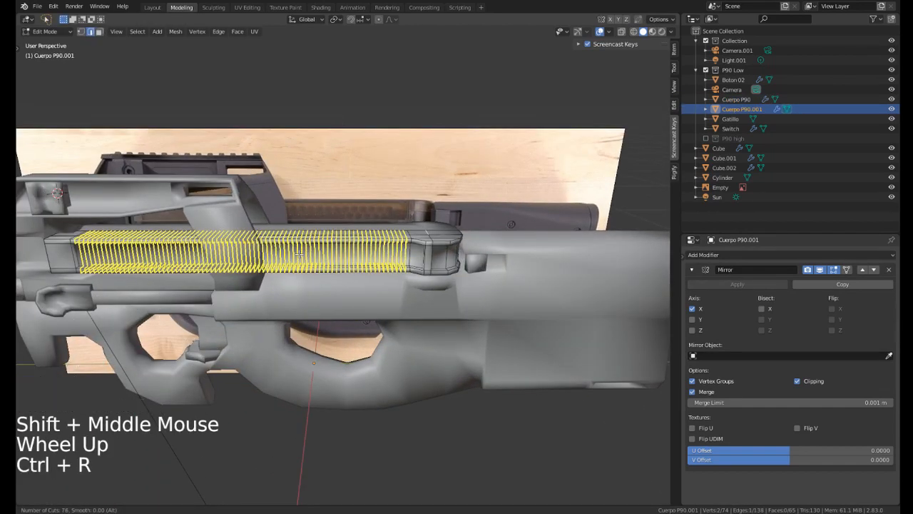
pyautogui.rightClick(299, 253)
# Examine the whole weapon and the toothed top rail in the reference photo.
pyautogui.moveTo(175, 264); pyautogui.dragTo(231, 273, button='middle')
pyautogui.press('Tab')
pyautogui.scroll(-3, 268, 263)
pyautogui.scroll(2, 266, 281)
pyautogui.rightClick(266, 281)
pyautogui.press('Tab')
pyautogui.scroll(3, 250, 279)
pyautogui.scroll(-2, 222, 278)
pyautogui.press('Tab')
pyautogui.moveTo(373, 230)
pyautogui.mouseDown(button='middle')
pyautogui.moveTo(428, 228)
pyautogui.moveTo(473, 212)
pyautogui.moveTo(466, 240)
pyautogui.moveTo(378, 234)
pyautogui.mouseUp(button='middle')
pyautogui.scroll(-2, 428, 229)
pyautogui.scroll(-1, 473, 211)
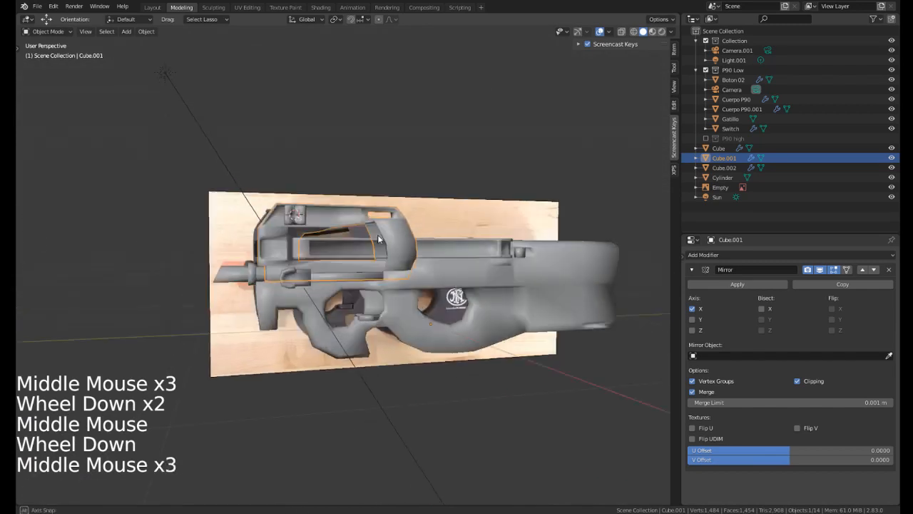
pyautogui.scroll(5, 280, 208)
pyautogui.keyDown('shift'); pyautogui.moveTo(280, 208); pyautogui.dragTo(241, 224, button='middle'); pyautogui.keyUp('shift')
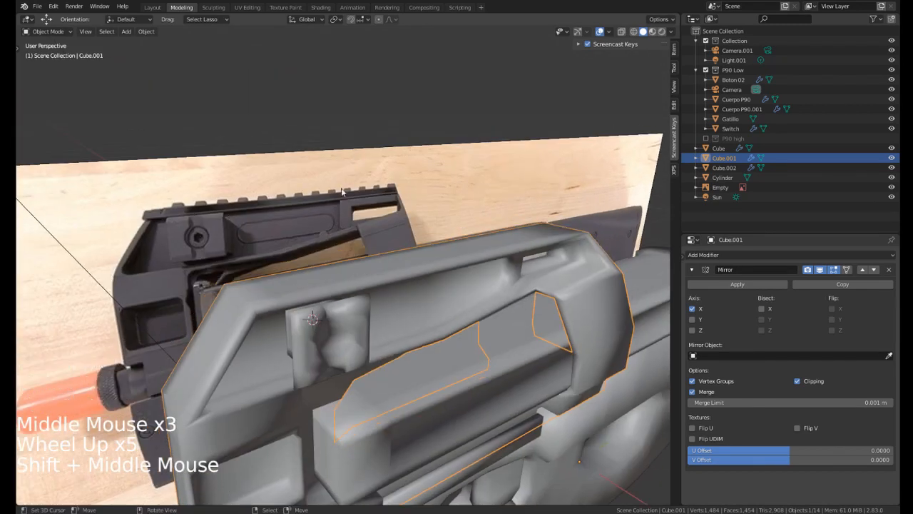
pyautogui.moveTo(342, 192); pyautogui.dragTo(297, 235, button='middle')
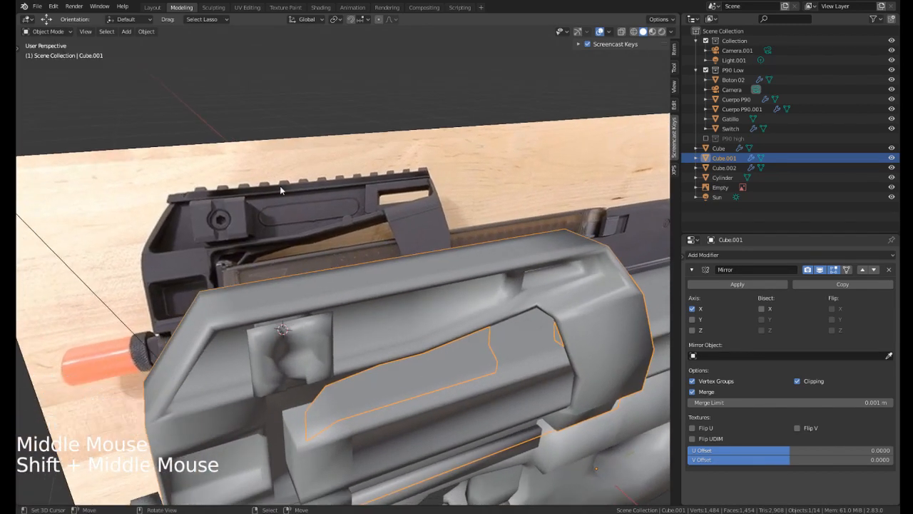
# Open the upper body mesh (Cube.001) for editing around its top surface.
pyautogui.rightClick(285, 314)
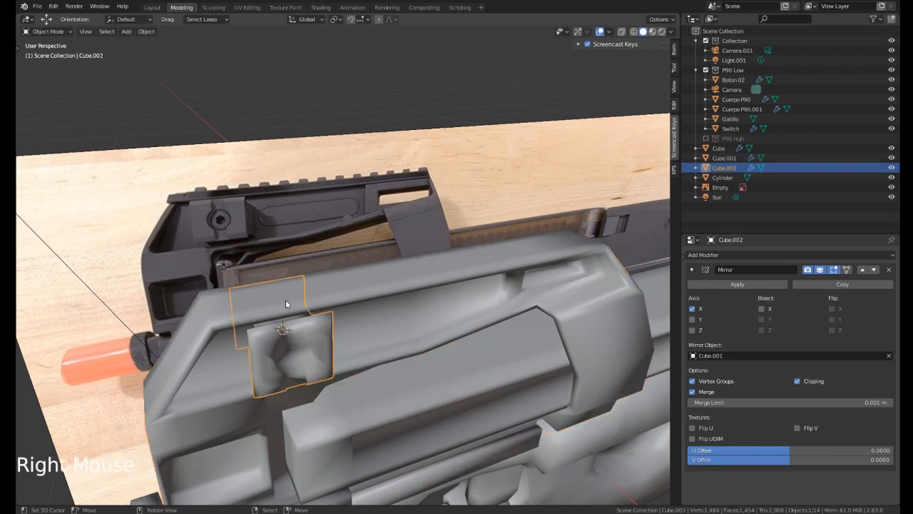
pyautogui.press('Tab')
pyautogui.press('Tab')
pyautogui.rightClick(321, 285)
pyautogui.press('Tab')
pyautogui.scroll(2, 165, 208)
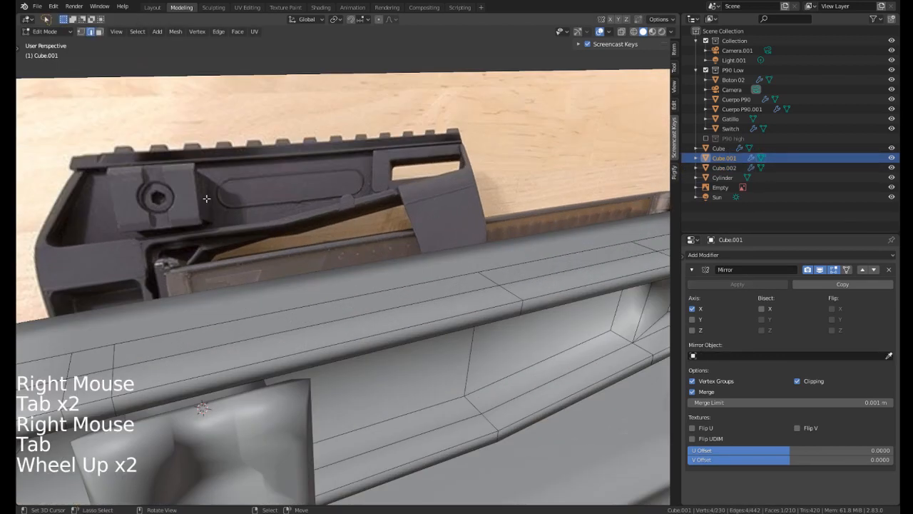
# Duplicate the two adjacent long faces on the upper body's top and separate the copy into its own object.
pyautogui.keyDown('shift'); pyautogui.moveTo(204, 198); pyautogui.dragTo(249, 222, button='middle'); pyautogui.keyUp('shift')
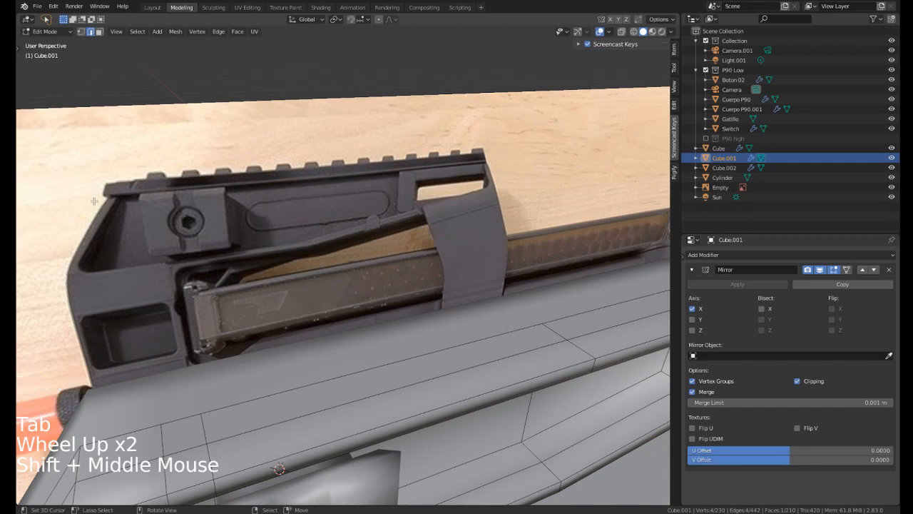
pyautogui.scroll(-1, 94, 201)
pyautogui.keyDown('shift'); pyautogui.moveTo(193, 357); pyautogui.dragTo(200, 284, button='middle'); pyautogui.keyUp('shift')
pyautogui.rightClick(201, 284)
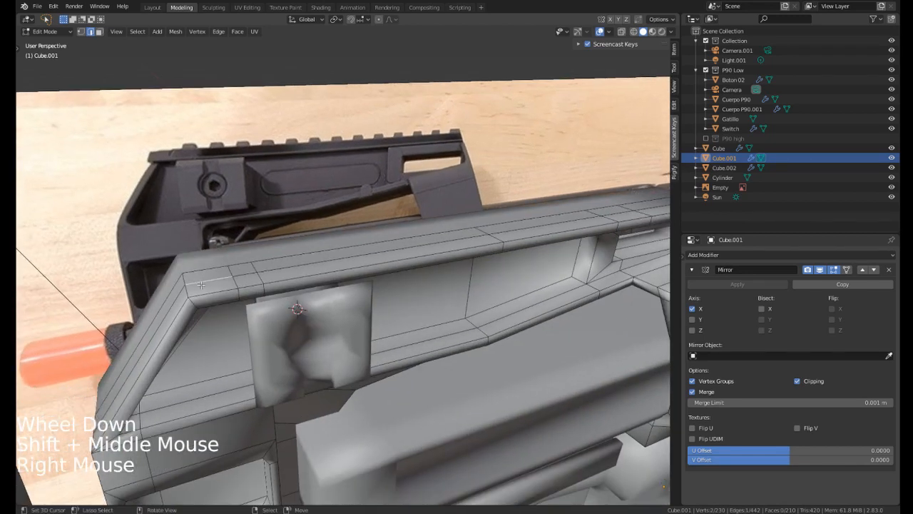
pyautogui.press('3')
pyautogui.rightClick(313, 267)
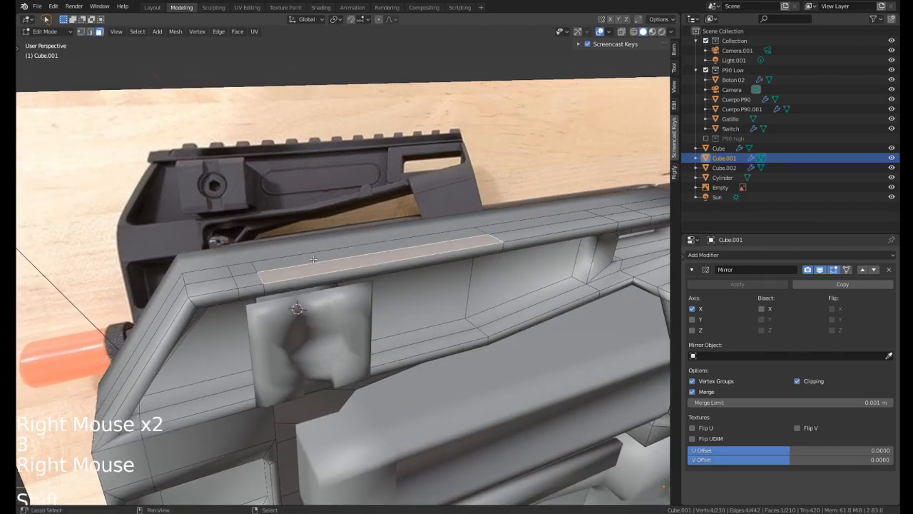
pyautogui.keyDown('shift'); pyautogui.rightClick(400, 251); pyautogui.keyUp('shift')
pyautogui.keyDown('shift'); pyautogui.moveTo(399, 251); pyautogui.dragTo(367, 251, button='middle'); pyautogui.keyUp('shift')
pyautogui.scroll(-1, 364, 257)
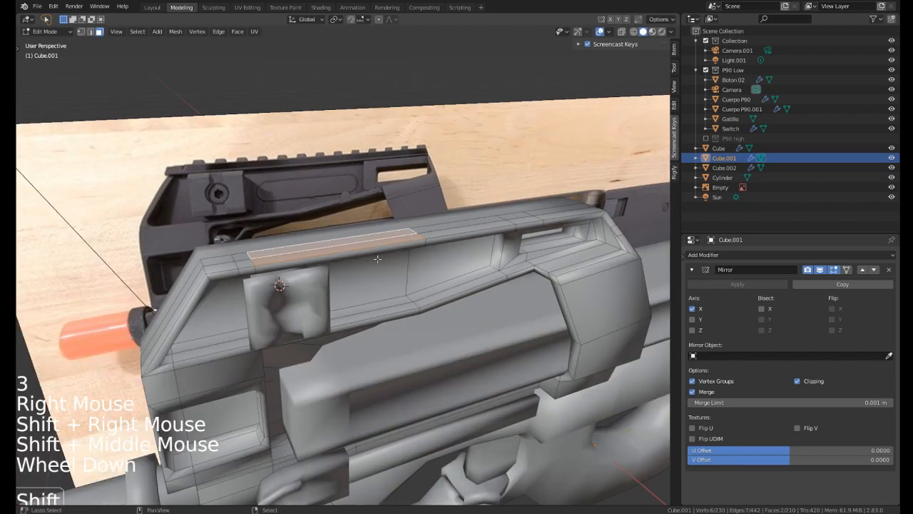
pyautogui.hotkey('shift', 'd')
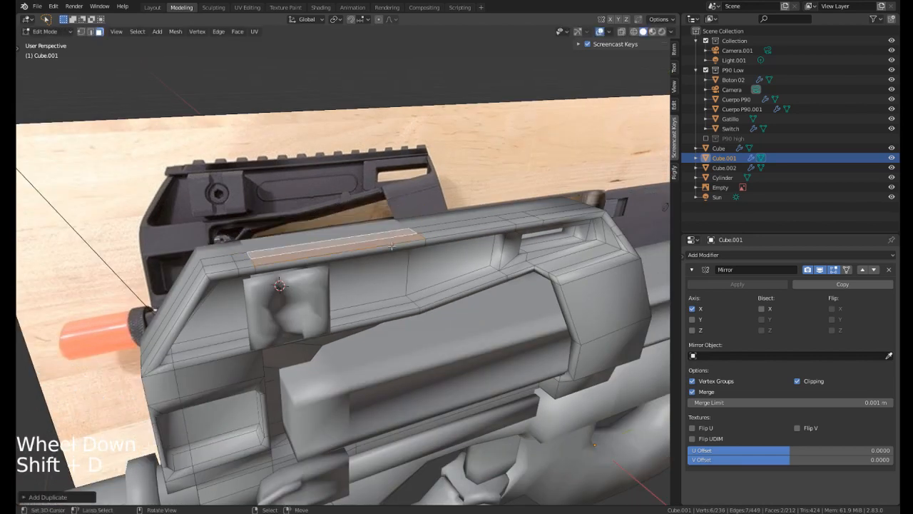
pyautogui.press('p')
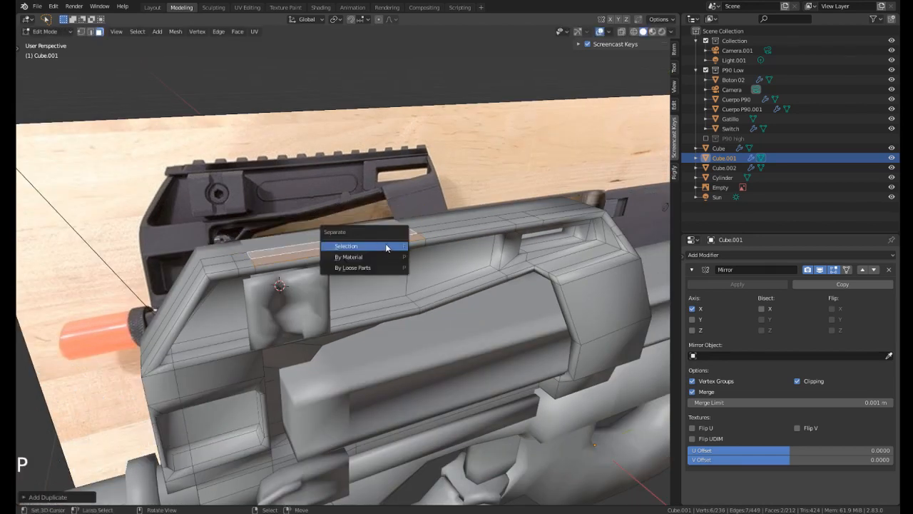
pyautogui.click(385, 248)
# Open the separated strip for editing and move its front edges forward along Y to the upper body's front top corner.
pyautogui.press('Tab')
pyautogui.rightClick(327, 249)
pyautogui.press('Tab')
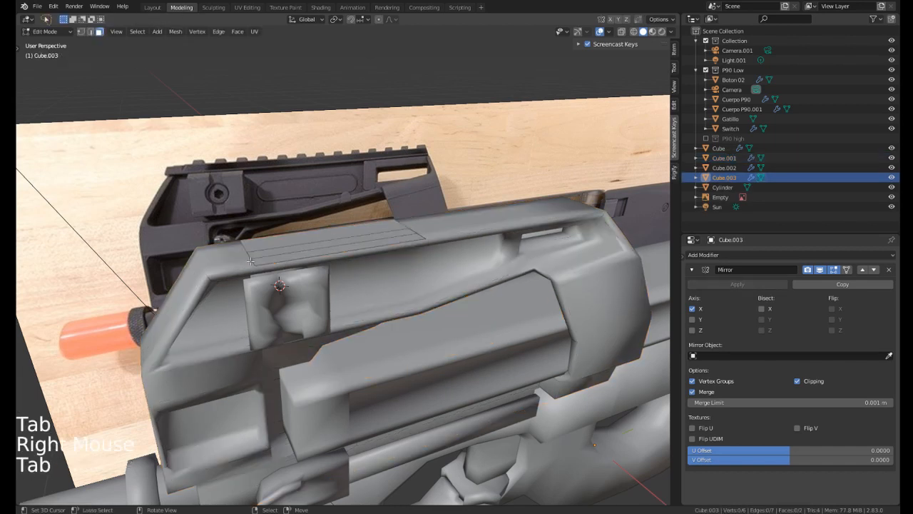
pyautogui.rightClick(250, 261)
pyautogui.press('3')
pyautogui.rightClick(251, 261)
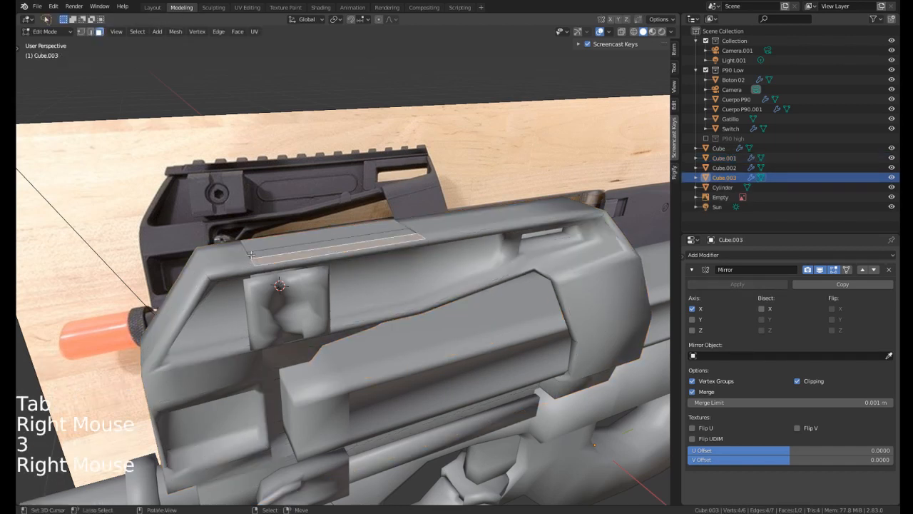
pyautogui.press('2')
pyautogui.rightClick(251, 255)
pyautogui.keyDown('shift'); pyautogui.rightClick(252, 263); pyautogui.keyUp('shift')
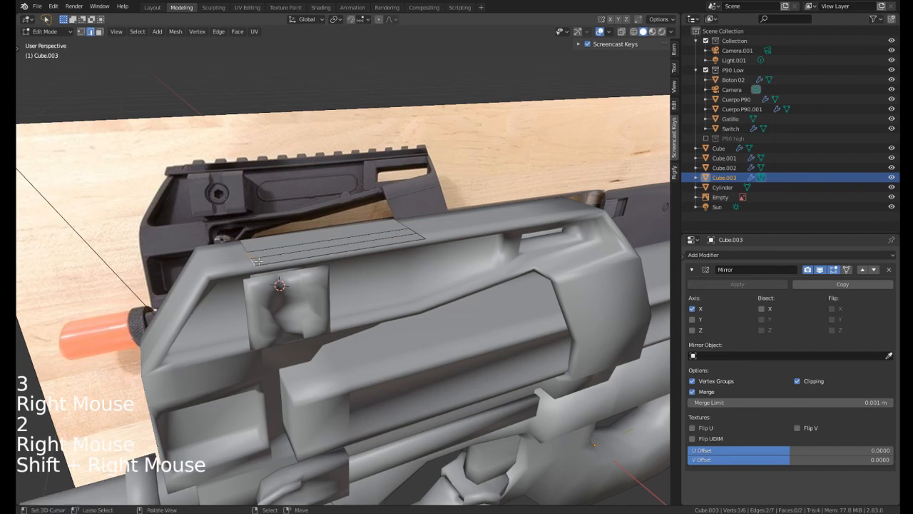
pyautogui.press('g')
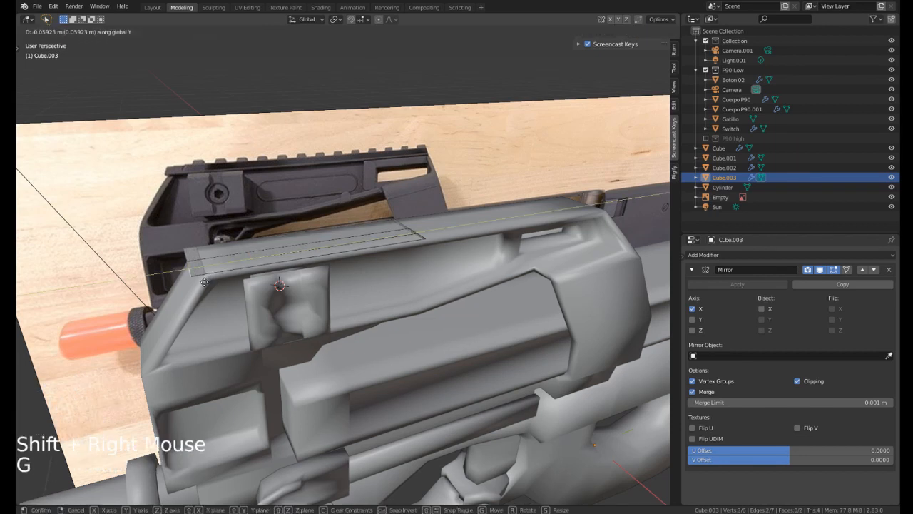
# Fill a face from the strip's two rear edges and move them rearward along Y by about 0.28 m.
pyautogui.rightClick(204, 282)
pyautogui.keyDown('shift'); pyautogui.rightClick(415, 234); pyautogui.keyUp('shift')
pyautogui.keyDown('shift'); pyautogui.moveTo(414, 234); pyautogui.dragTo(401, 261, button='middle'); pyautogui.keyUp('shift')
pyautogui.press('f')
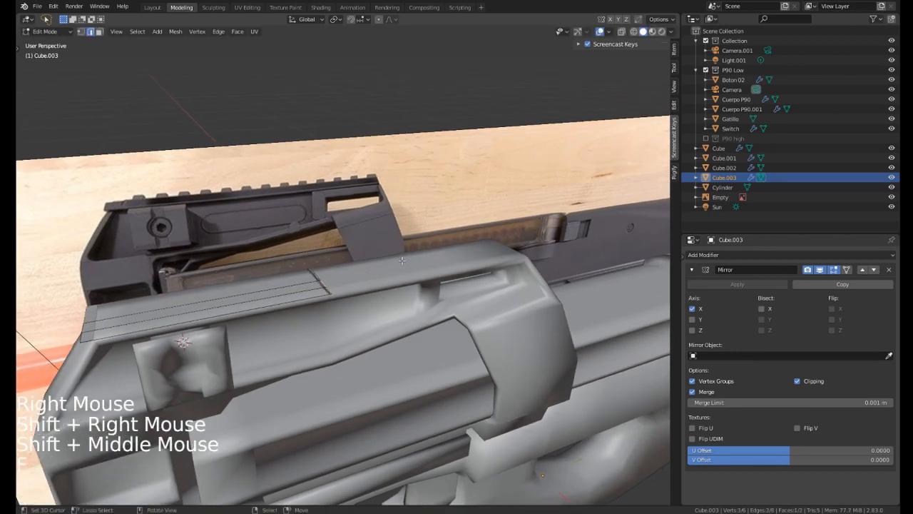
pyautogui.press('t')
pyautogui.middleClick(401, 264)
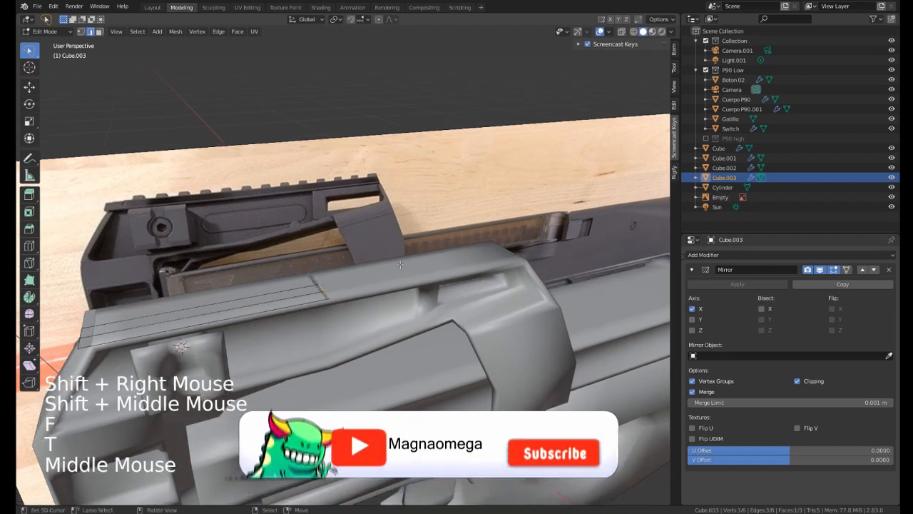
pyautogui.press('g')
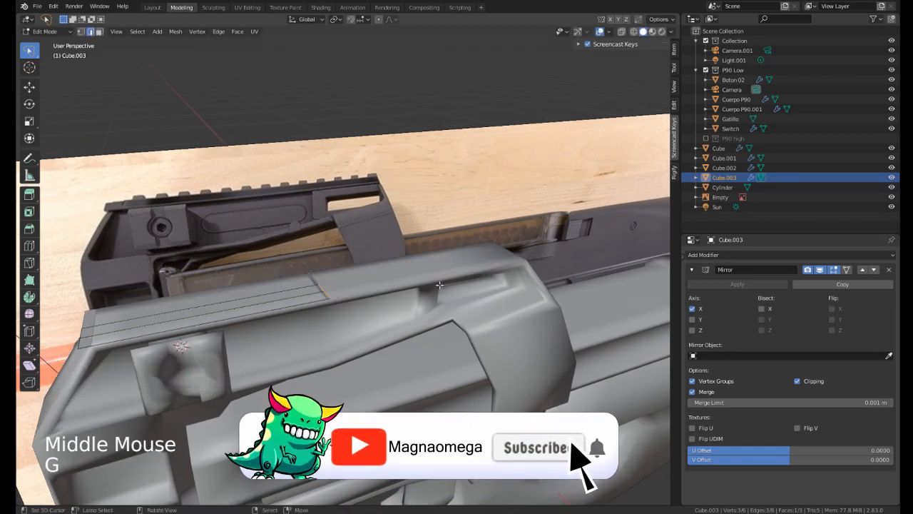
pyautogui.press('g')
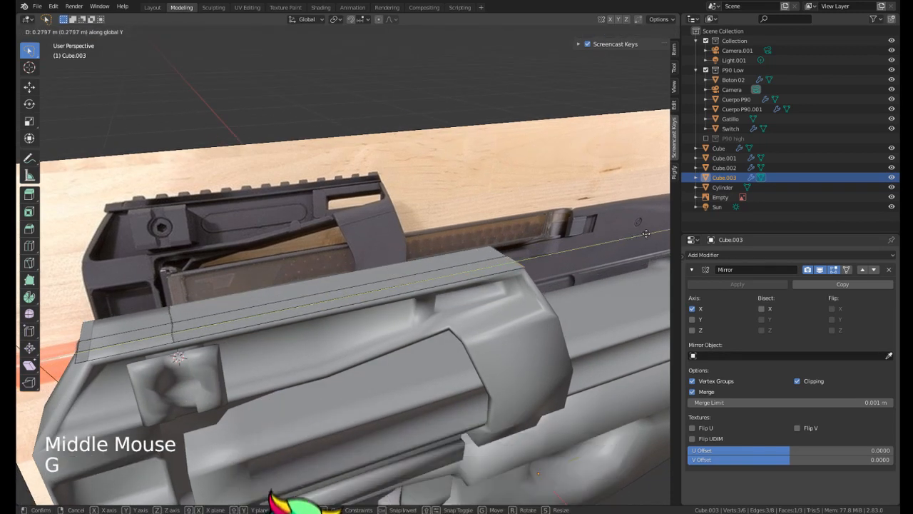
pyautogui.click(534, 264)
# Flatten the whole strip by scaling it along the Z axis, and leave mesh editing.
pyautogui.press('a')
pyautogui.press('s')
pyautogui.press('z')
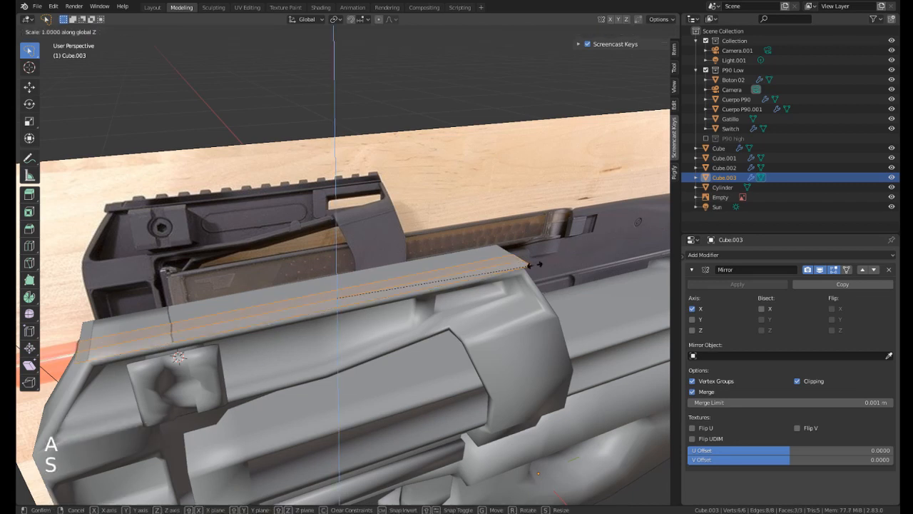
pyautogui.click(533, 265)
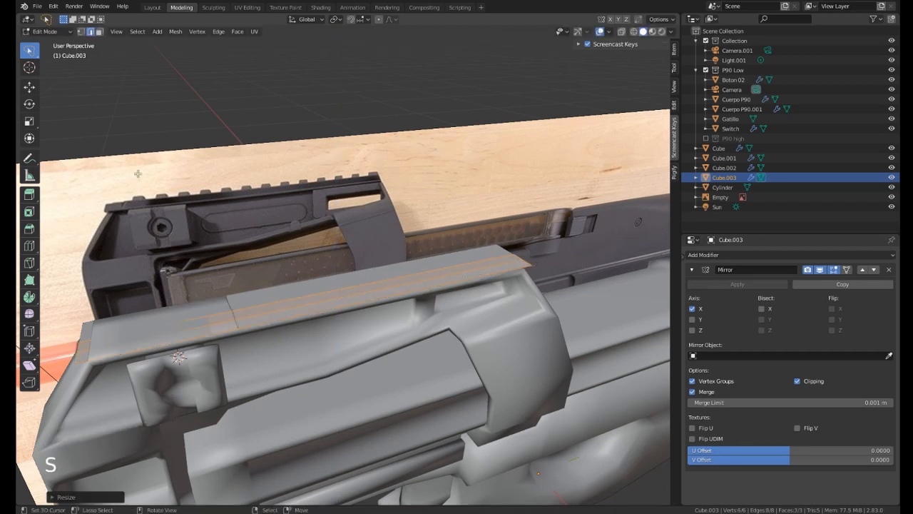
pyautogui.press('Tab')
pyautogui.press('t')
# Open the upper body mesh for editing in the right orthographic view, with wireframe display over the reference photo.
pyautogui.moveTo(133, 182); pyautogui.dragTo(377, 190, button='middle')
pyautogui.rightClick(450, 189)
pyautogui.press('Tab')
pyautogui.keyDown('shift'); pyautogui.moveTo(450, 189); pyautogui.dragTo(400, 207, button='middle'); pyautogui.keyUp('shift')
pyautogui.moveTo(400, 206)
pyautogui.mouseDown(button='middle')
pyautogui.moveTo(241, 163)
pyautogui.moveTo(173, 157)
pyautogui.mouseUp(button='middle')
pyautogui.press('KP_3')
pyautogui.scroll(3, 241, 163)
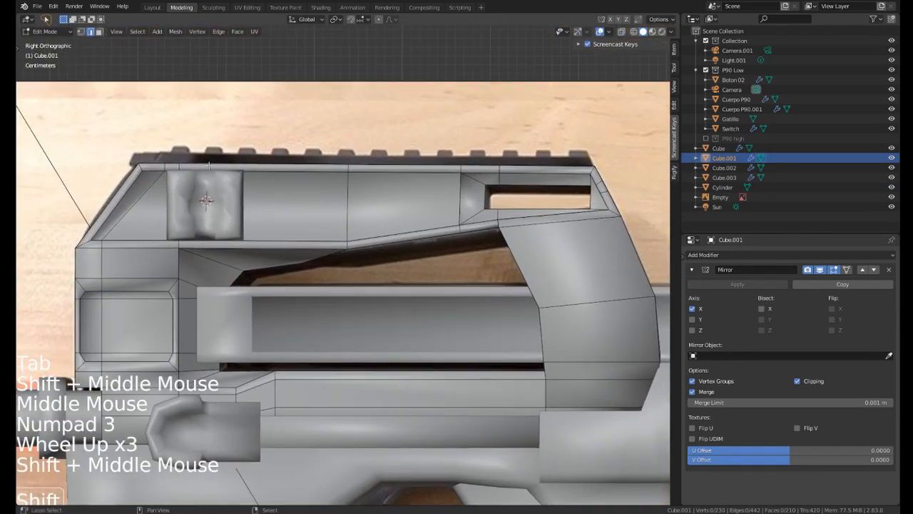
pyautogui.press('z')
pyautogui.scroll(1, 120, 147)
pyautogui.keyDown('shift'); pyautogui.moveTo(102, 139); pyautogui.dragTo(116, 149, button='middle'); pyautogui.keyUp('shift')
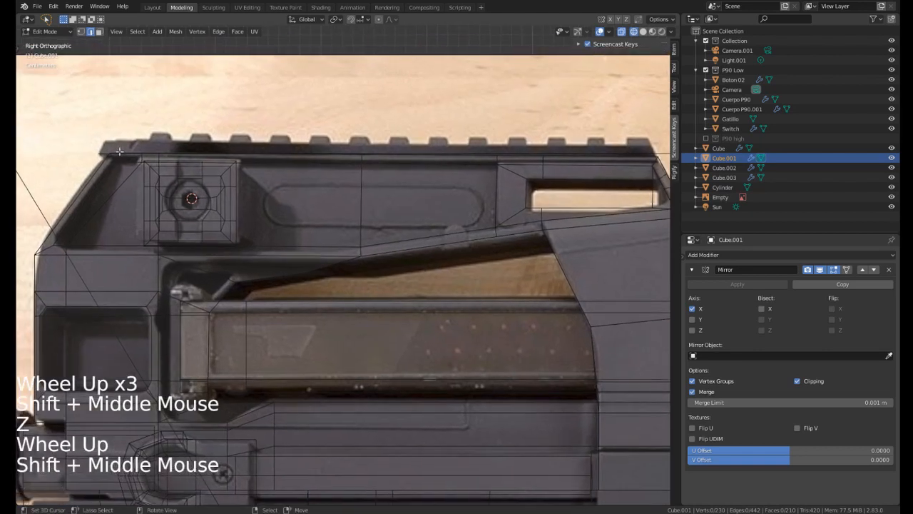
# Select all vertices along the upper body's top edge and flatten them by scaling to 0 along the Z axis.
pyautogui.press('1')
pyautogui.rightClick(122, 142)
pyautogui.keyDown('shift'); pyautogui.moveTo(77, 126); pyautogui.dragTo(79, 144); pyautogui.keyUp('shift')
pyautogui.keyDown('shift'); pyautogui.moveTo(145, 154); pyautogui.dragTo(173, 120); pyautogui.keyUp('shift')
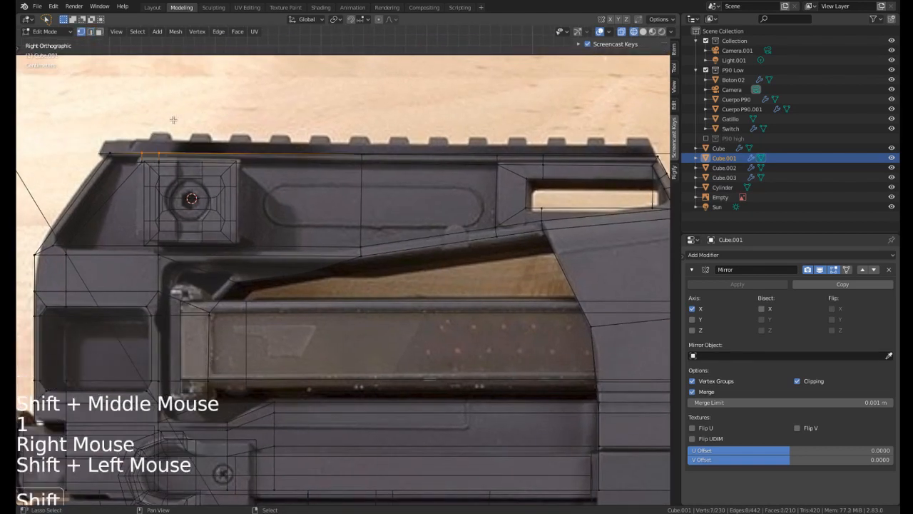
pyautogui.press('b')
pyautogui.moveTo(63, 119); pyautogui.dragTo(342, 144)
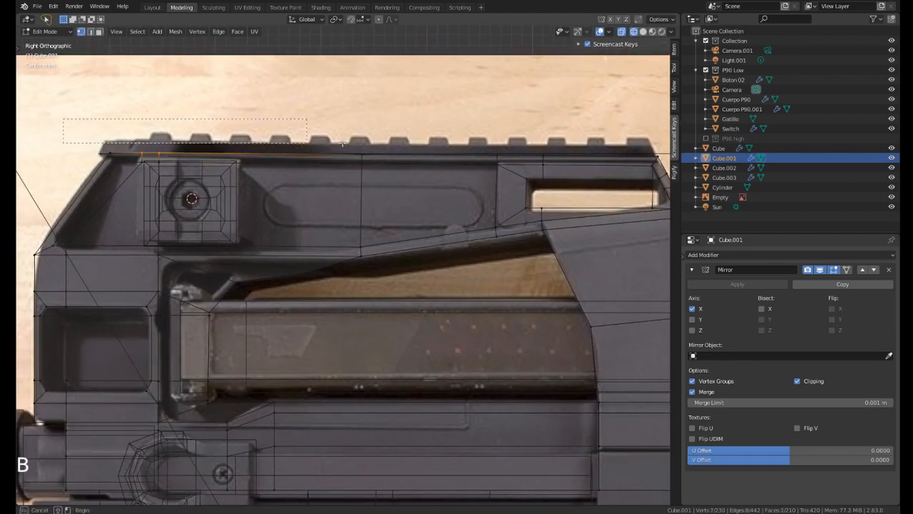
pyautogui.moveTo(622, 143); pyautogui.dragTo(668, 158)
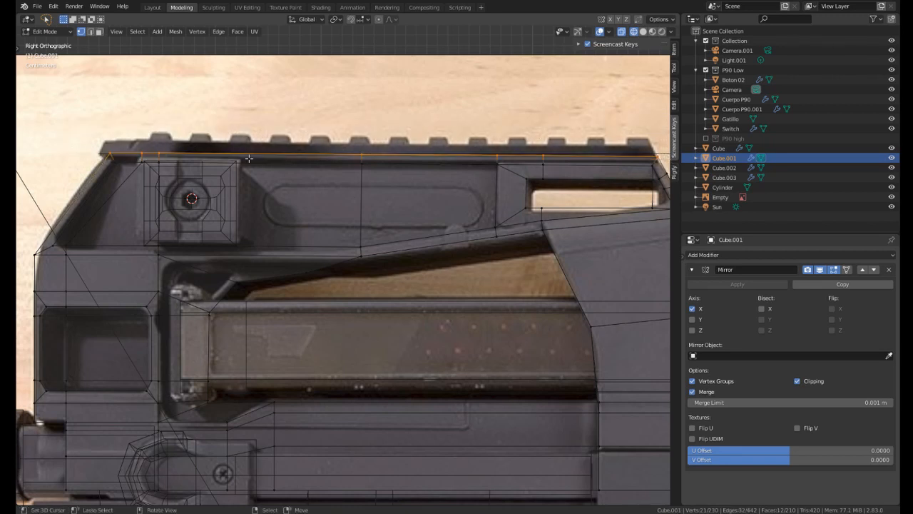
pyautogui.keyDown('shift'); pyautogui.moveTo(375, 136); pyautogui.dragTo(323, 145, button='middle'); pyautogui.keyUp('shift')
pyautogui.press('s')
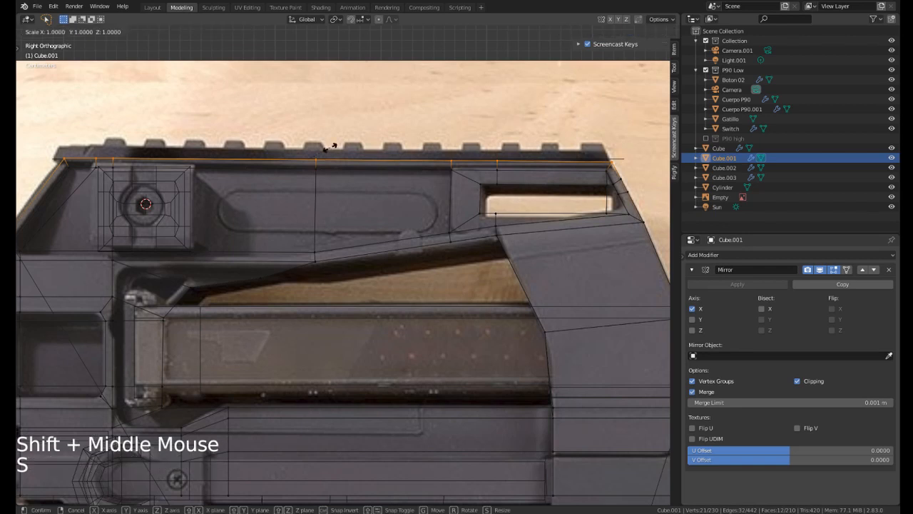
pyautogui.press('z')
pyautogui.press('0')
pyautogui.press('Return')
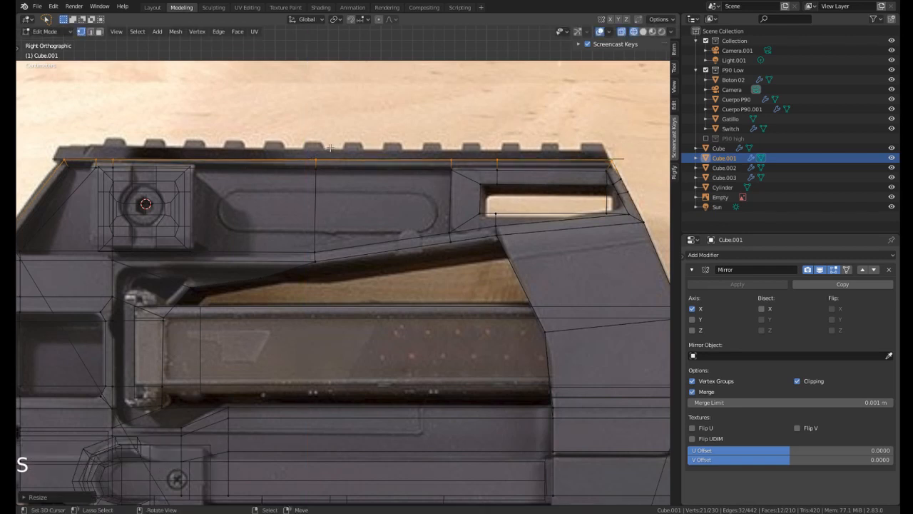
# Leave mesh editing of the upper body and open the separate top strip for editing in solid shading.
pyautogui.scroll(-3, 330, 148)
pyautogui.moveTo(330, 150); pyautogui.dragTo(469, 214, button='middle')
pyautogui.press('z')
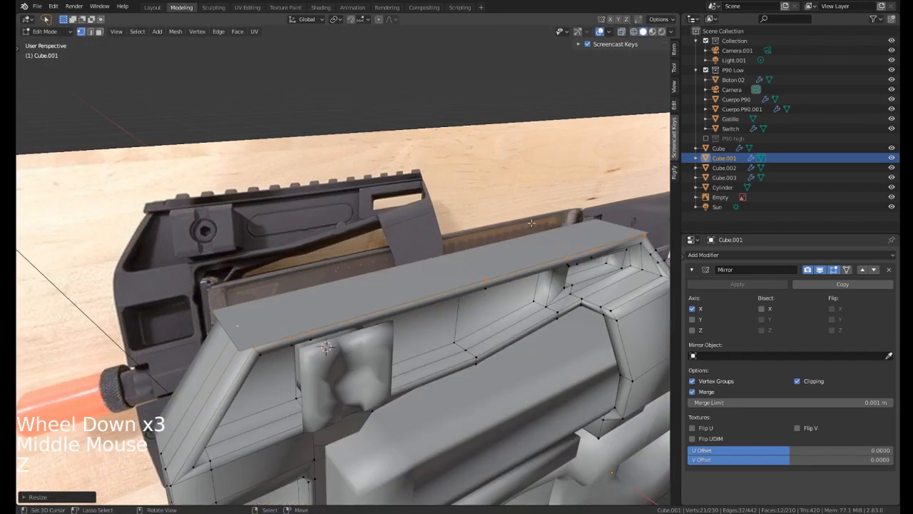
pyautogui.keyDown('shift'); pyautogui.moveTo(531, 223); pyautogui.dragTo(499, 191, button='middle'); pyautogui.keyUp('shift')
pyautogui.press('Tab')
pyautogui.rightClick(357, 226)
pyautogui.press('Tab')
pyautogui.rightClick(272, 245)
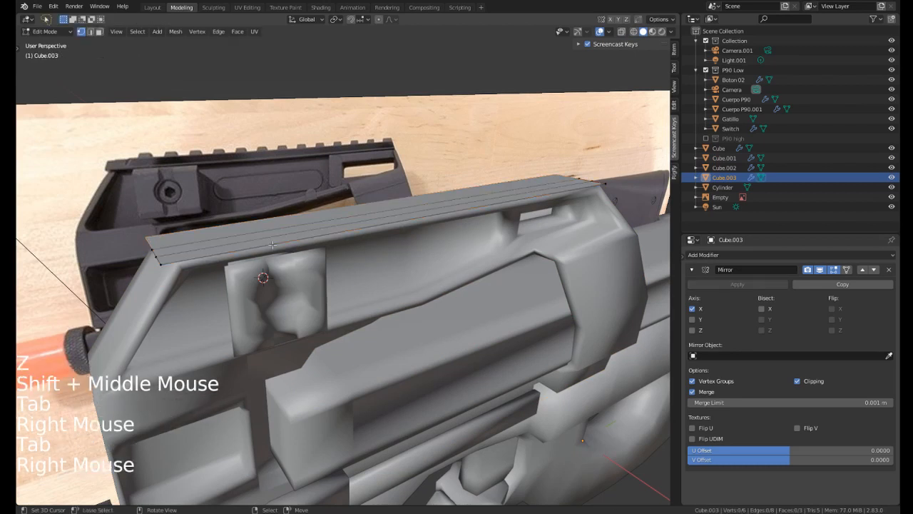
# Move the strip's long outer edge along X to fit the upper body's top edge.
pyautogui.moveTo(272, 245); pyautogui.dragTo(399, 279, button='middle')
pyautogui.keyDown('shift'); pyautogui.moveTo(442, 256); pyautogui.dragTo(424, 205, button='middle'); pyautogui.keyUp('shift')
pyautogui.rightClick(562, 169)
pyautogui.keyDown('shift'); pyautogui.rightClick(176, 355); pyautogui.keyUp('shift')
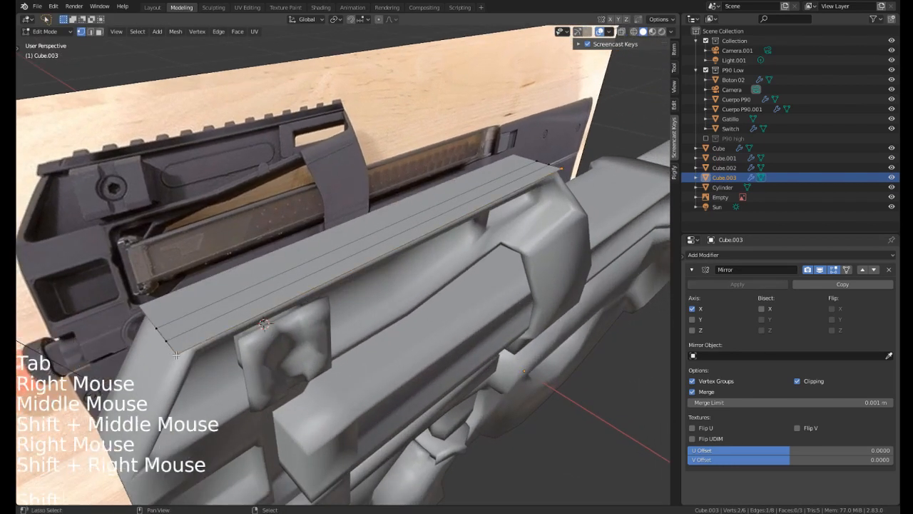
pyautogui.moveTo(176, 355); pyautogui.dragTo(323, 275, button='middle')
pyautogui.press('g')
pyautogui.press('x')
pyautogui.click(273, 303)
# Extrude the whole strip upward by about 0.02 m to give the rail thickness.
pyautogui.press('a')
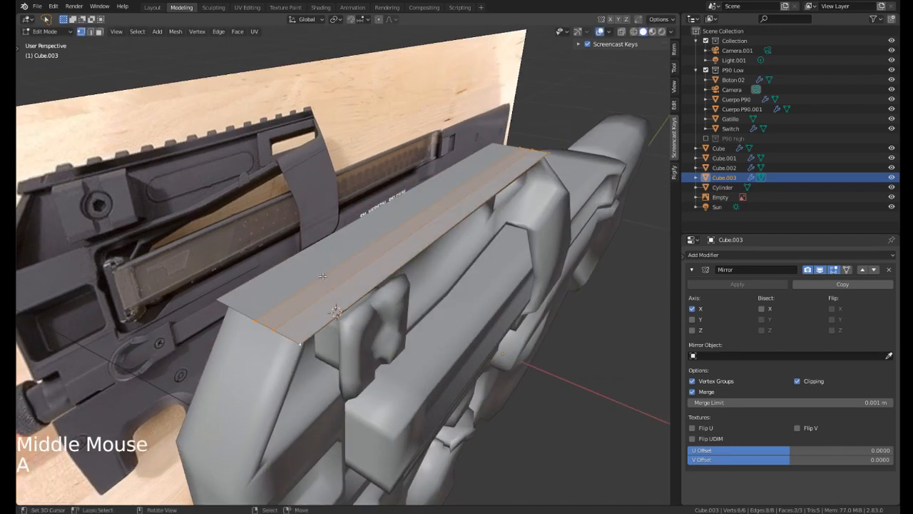
pyautogui.press('e')
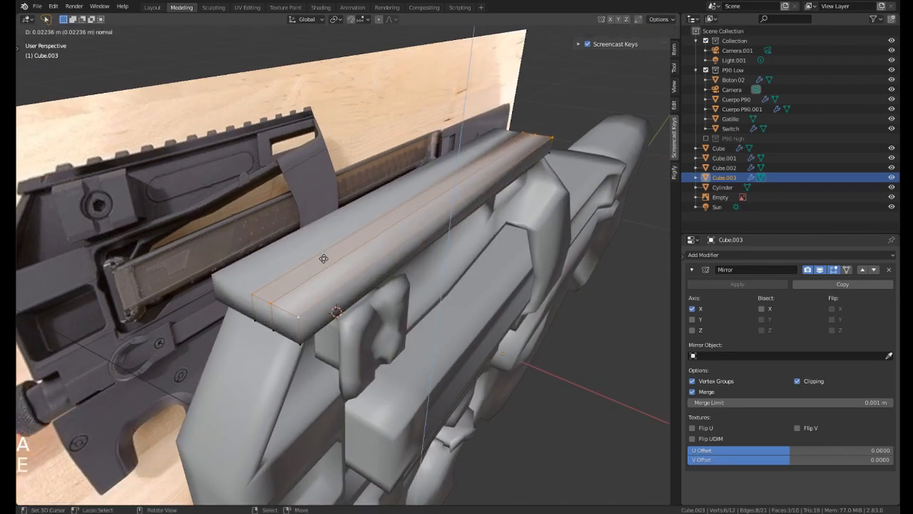
pyautogui.click(321, 262)
# Add one loop cut across the rail in the right wireframe view and slide it close to the front end.
pyautogui.press('KP_3')
pyautogui.scroll(1, 321, 243)
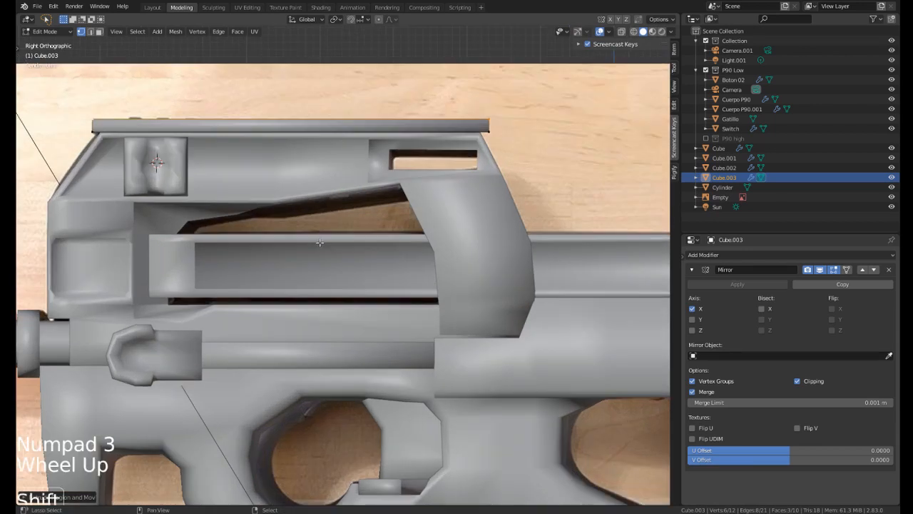
pyautogui.keyDown('shift'); pyautogui.moveTo(321, 242); pyautogui.dragTo(316, 243, button='middle'); pyautogui.keyUp('shift')
pyautogui.scroll(2, 315, 243)
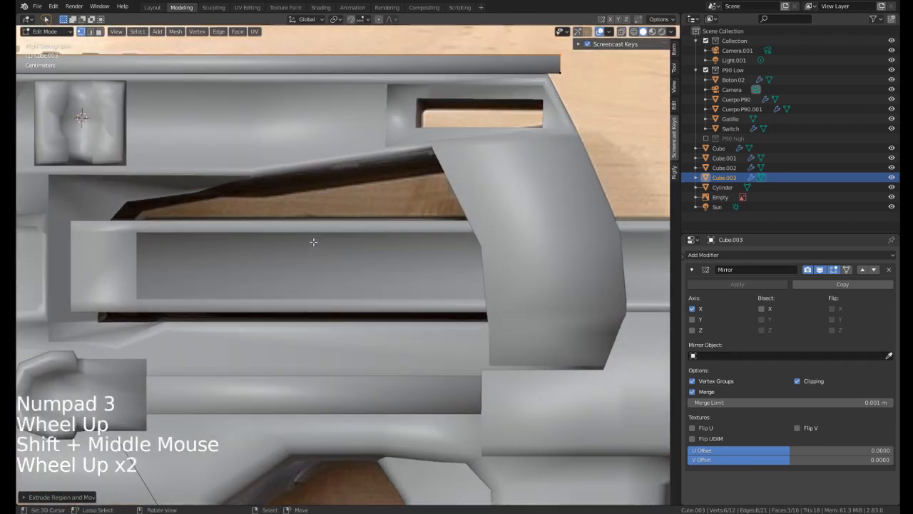
pyautogui.scroll(-2, 296, 234)
pyautogui.moveTo(296, 234)
pyautogui.keyDown('shift'); pyautogui.mouseDown(button='middle')
pyautogui.moveTo(325, 285)
pyautogui.moveTo(355, 270)
pyautogui.mouseUp(button='middle'); pyautogui.keyUp('shift')
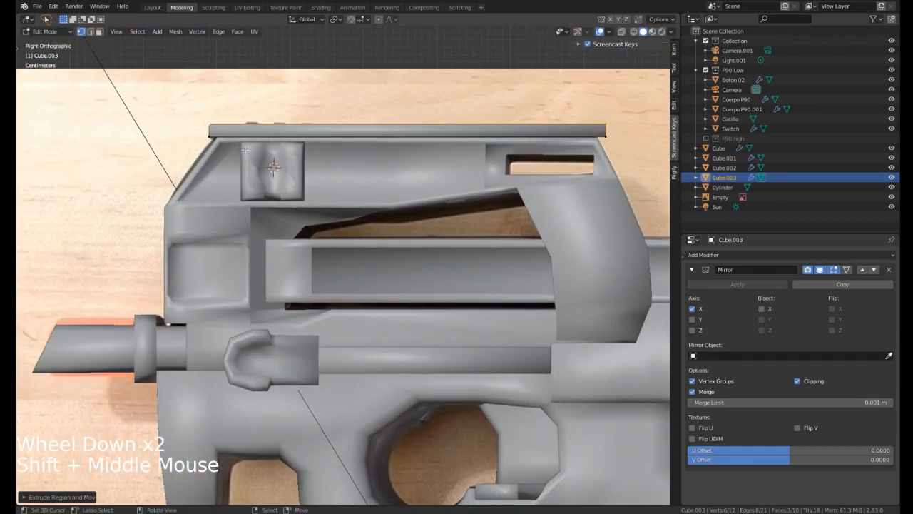
pyautogui.press('z')
pyautogui.click(178, 148)
pyautogui.scroll(1, 214, 178)
pyautogui.keyDown('shift'); pyautogui.moveTo(214, 178); pyautogui.dragTo(249, 184, button='middle'); pyautogui.keyUp('shift')
pyautogui.scroll(3, 250, 184)
pyautogui.hotkey('ctrl', 'r')
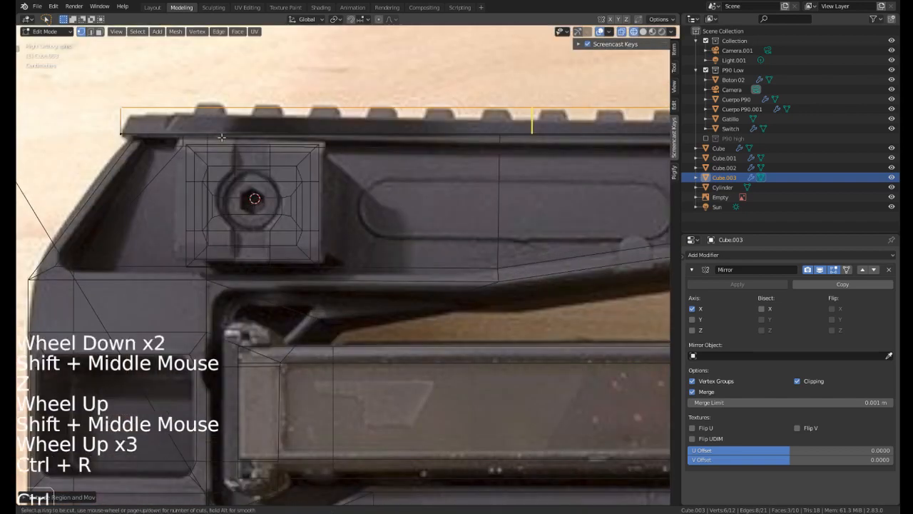
pyautogui.click(205, 136)
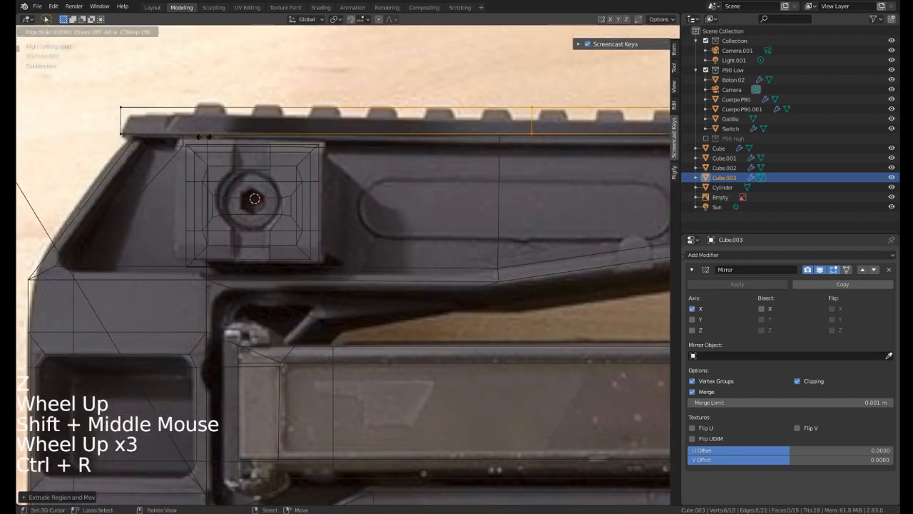
pyautogui.click(504, 191)
# Extrude the rail's long side face behind the new loop cut slightly outward.
pyautogui.scroll(-1, 432, 173)
pyautogui.moveTo(433, 173)
pyautogui.keyDown('shift'); pyautogui.mouseDown(button='middle')
pyautogui.moveTo(446, 169)
pyautogui.moveTo(408, 187)
pyautogui.moveTo(481, 219)
pyautogui.moveTo(490, 204)
pyautogui.moveTo(428, 216)
pyautogui.moveTo(370, 206)
pyautogui.mouseUp(button='middle'); pyautogui.keyUp('shift')
pyautogui.scroll(-3, 482, 220)
pyautogui.press('z')
pyautogui.click(548, 204)
pyautogui.scroll(1, 465, 211)
pyautogui.hotkey('ctrl', 'r')
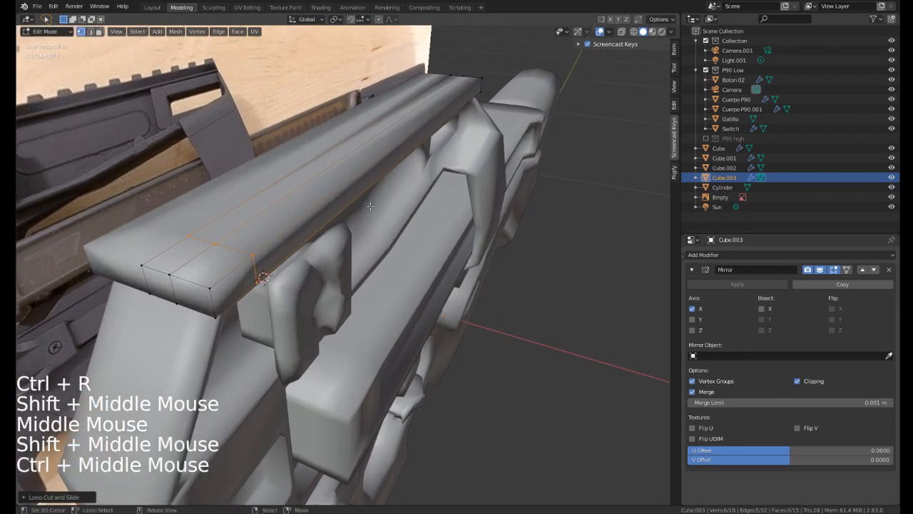
pyautogui.press('3')
pyautogui.rightClick(324, 211)
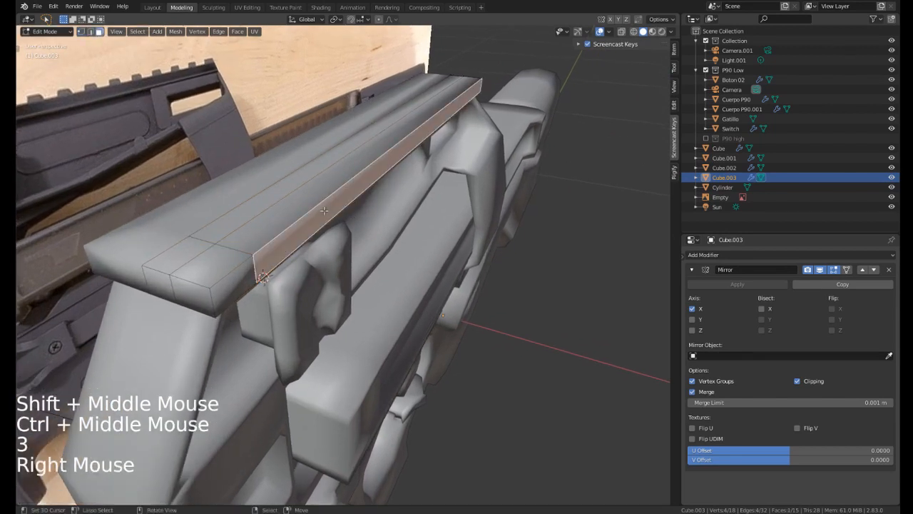
pyautogui.press('e')
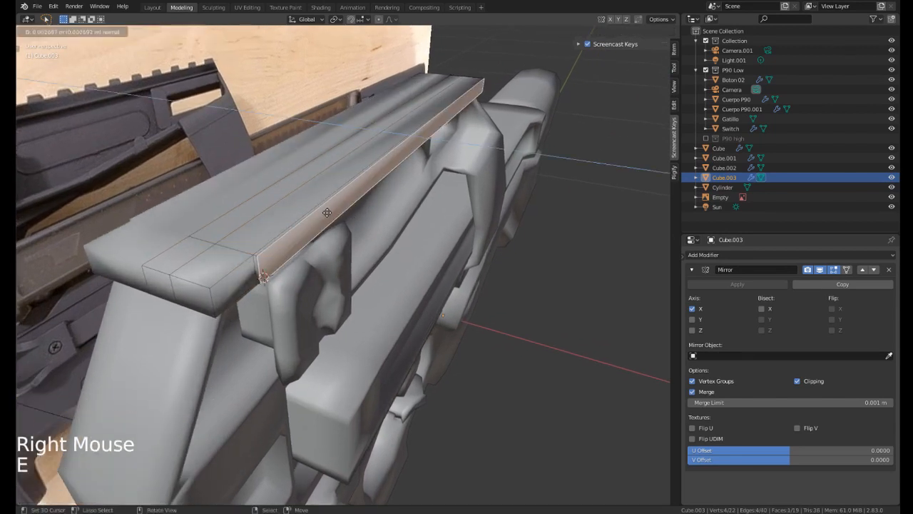
pyautogui.click(327, 213)
# Move the upper outer edge of the extruded side outward along X to form a slanted flange.
pyautogui.press('2')
pyautogui.rightClick(325, 207)
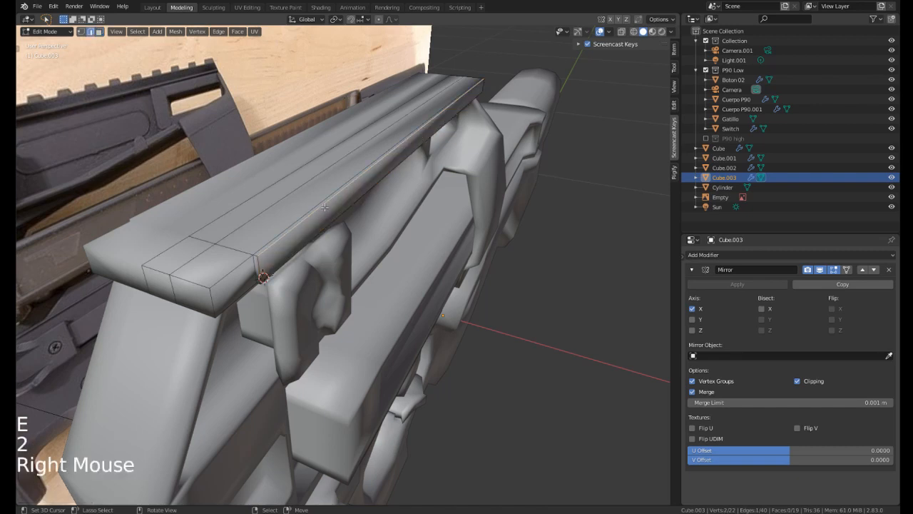
pyautogui.press('g')
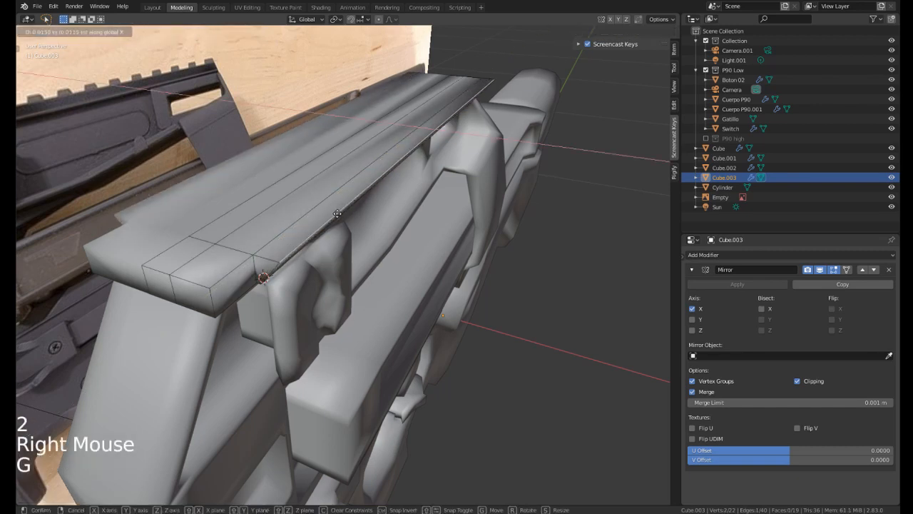
pyautogui.click(344, 219)
pyautogui.moveTo(345, 214); pyautogui.dragTo(315, 200, button='middle')
pyautogui.moveTo(315, 200); pyautogui.dragTo(251, 266, button='middle')
pyautogui.scroll(-1, 269, 242)
pyautogui.hotkey('ctrl', 'r')
pyautogui.rightClick(262, 260)
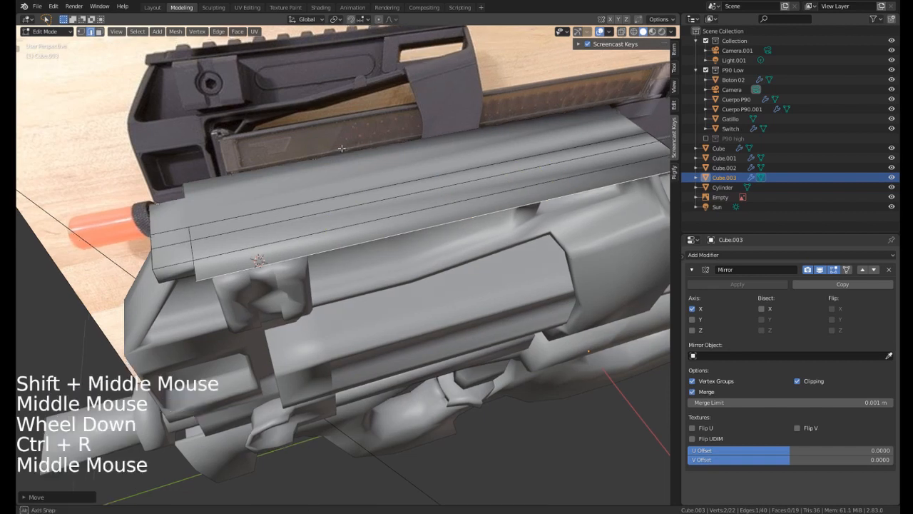
pyautogui.keyDown('shift'); pyautogui.moveTo(206, 83); pyautogui.dragTo(190, 106, button='middle'); pyautogui.keyUp('shift')
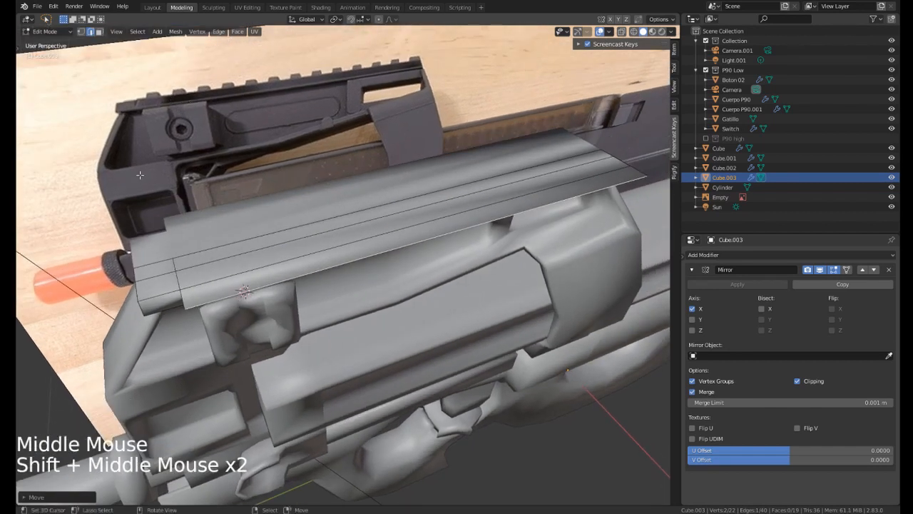
pyautogui.moveTo(299, 235); pyautogui.dragTo(282, 301, button='middle')
pyautogui.hotkey('ctrl', 'r')
pyautogui.scroll(9, 280, 283)
pyautogui.scroll(11, 280, 284)
pyautogui.rightClick(280, 283)
pyautogui.keyDown('shift'); pyautogui.moveTo(284, 153); pyautogui.dragTo(288, 234, button='middle'); pyautogui.keyUp('shift')
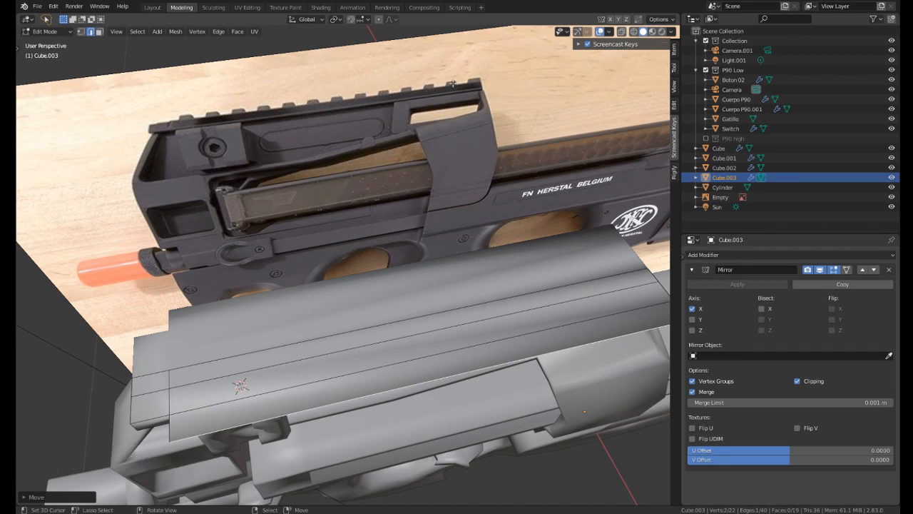
pyautogui.keyDown('shift'); pyautogui.moveTo(483, 205); pyautogui.dragTo(467, 107, button='middle'); pyautogui.keyUp('shift')
pyautogui.moveTo(467, 107); pyautogui.dragTo(457, 75, button='middle')
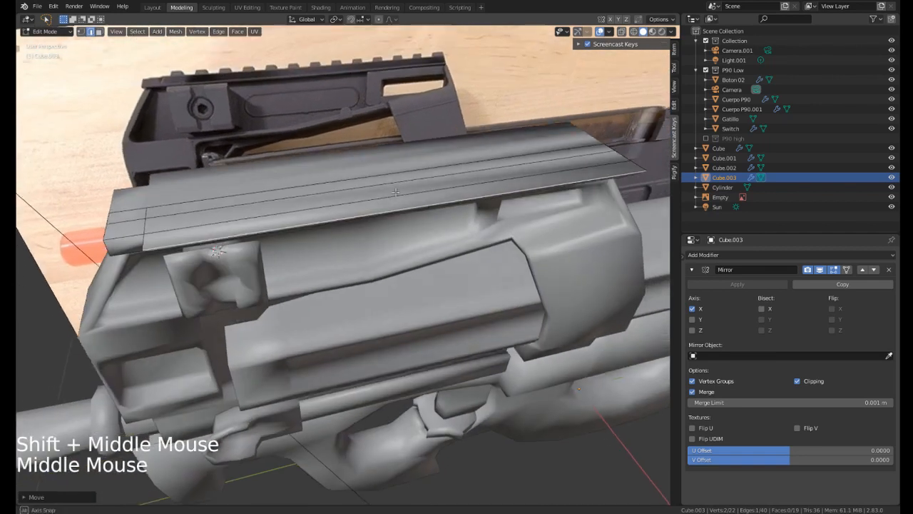
pyautogui.moveTo(314, 227); pyautogui.dragTo(322, 223, button='middle')
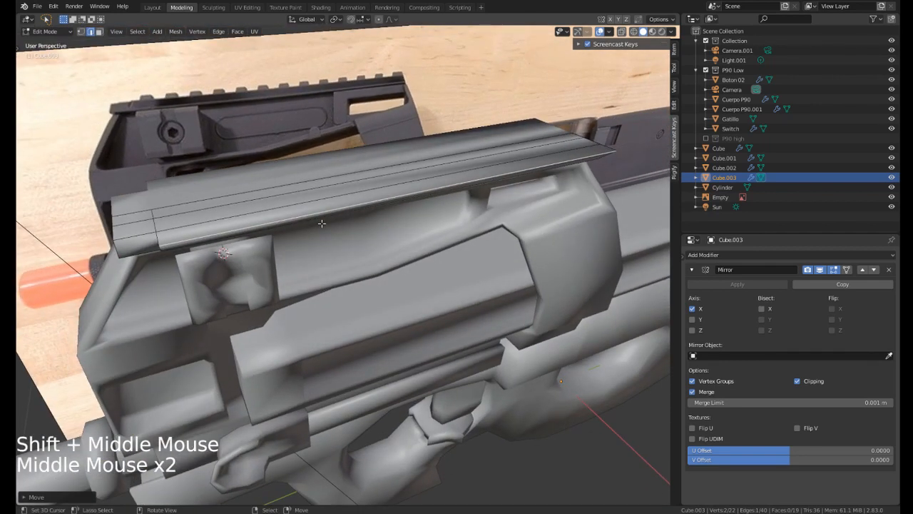
# Add 26 evenly spaced loop cuts across the long rear section of the rail, without sliding them.
pyautogui.hotkey('ctrl', 'r')
pyautogui.scroll(2, 321, 223)
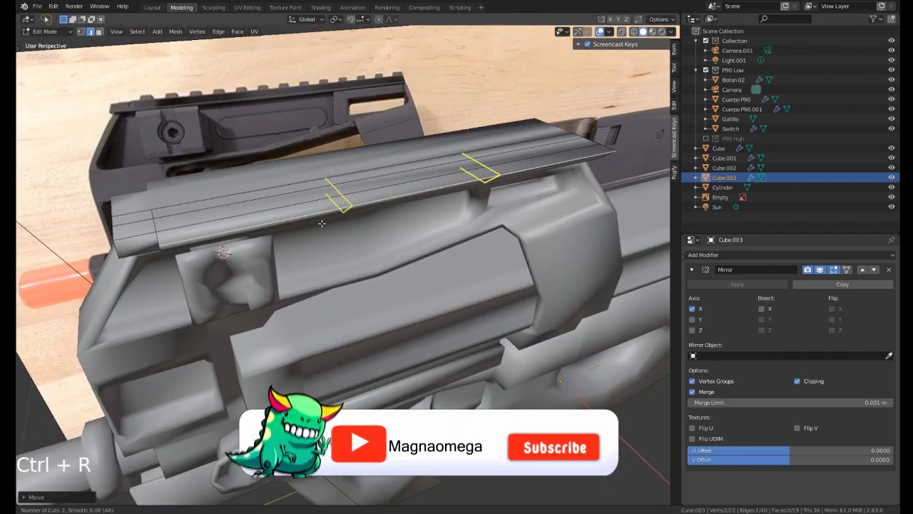
pyautogui.scroll(5, 321, 223)
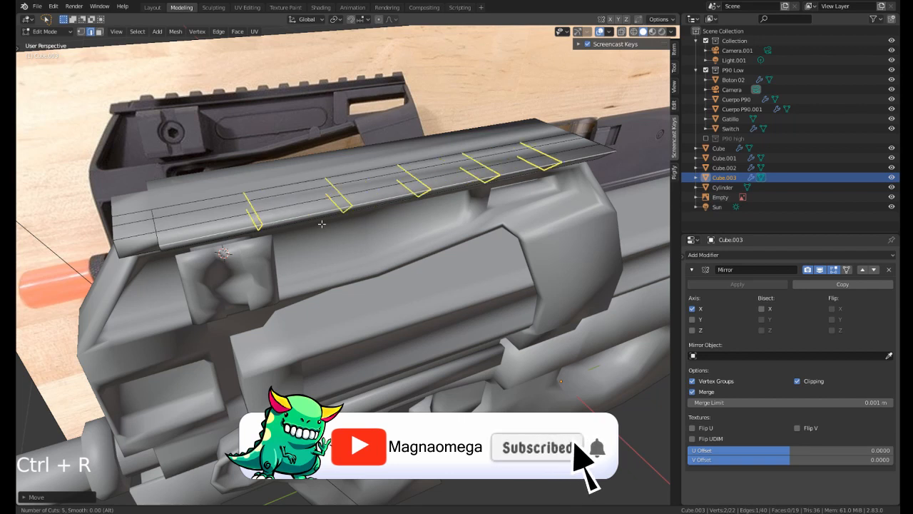
pyautogui.scroll(5, 322, 223)
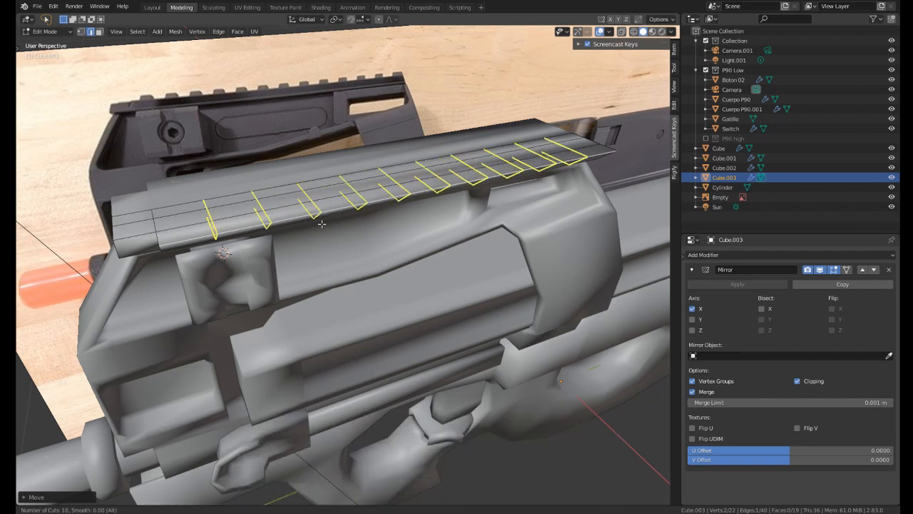
pyautogui.scroll(6, 321, 223)
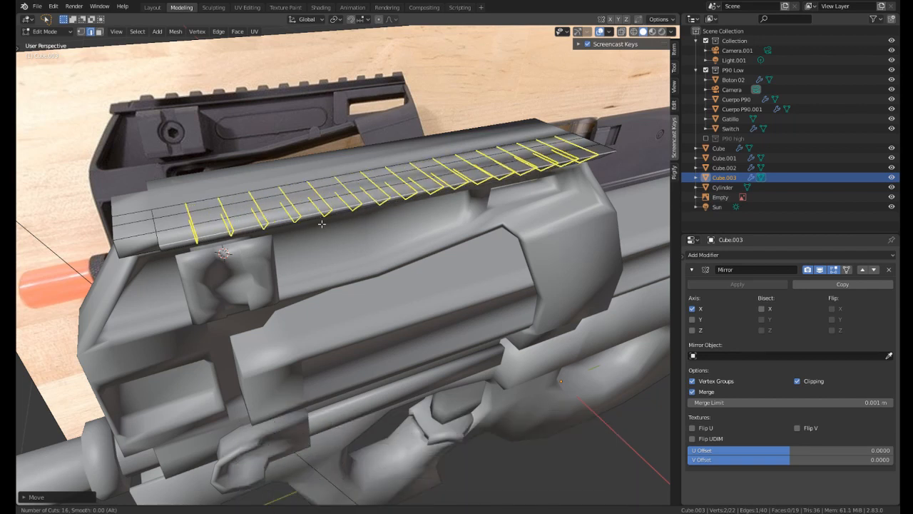
pyautogui.scroll(5, 322, 224)
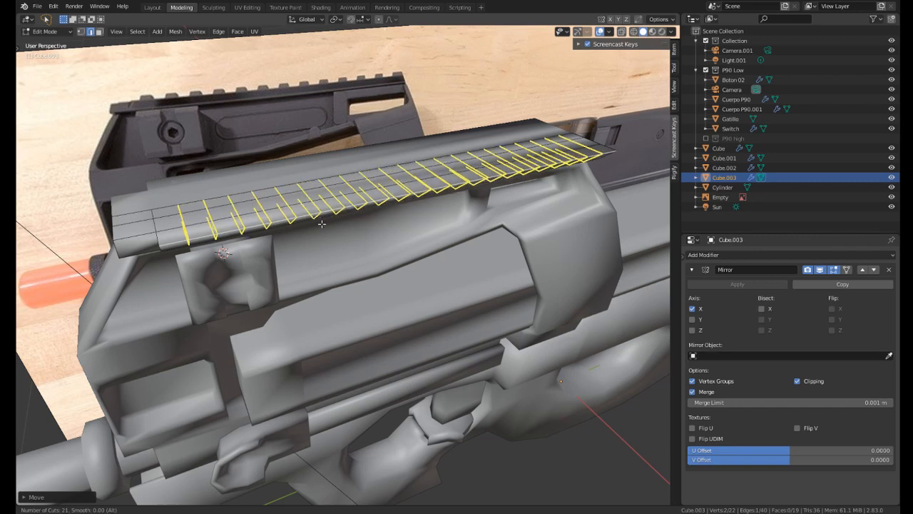
pyautogui.scroll(2, 321, 223)
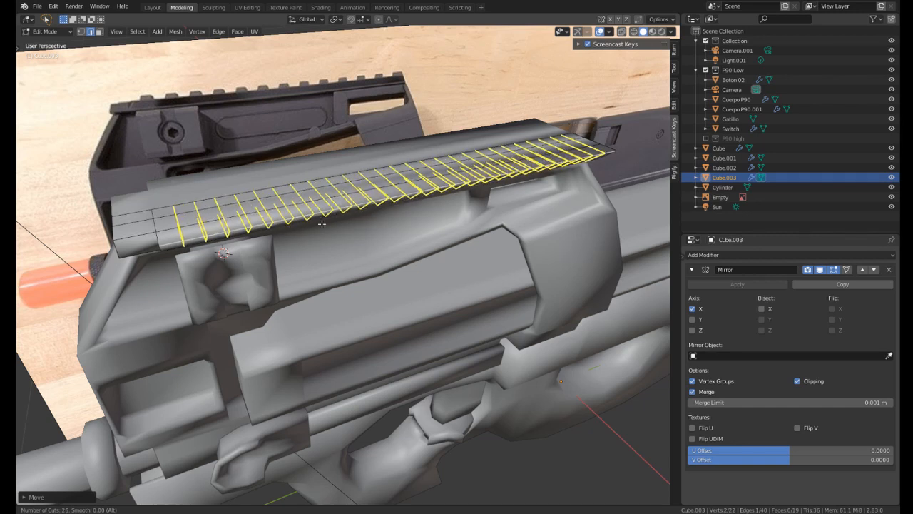
pyautogui.click(322, 223)
pyautogui.rightClick(322, 224)
# In face selection mode, select every other outer face of the flange, working from the rail's front end toward the rear.
pyautogui.moveTo(322, 223); pyautogui.dragTo(304, 292, button='middle')
pyautogui.scroll(1, 296, 260)
pyautogui.scroll(1, 288, 283)
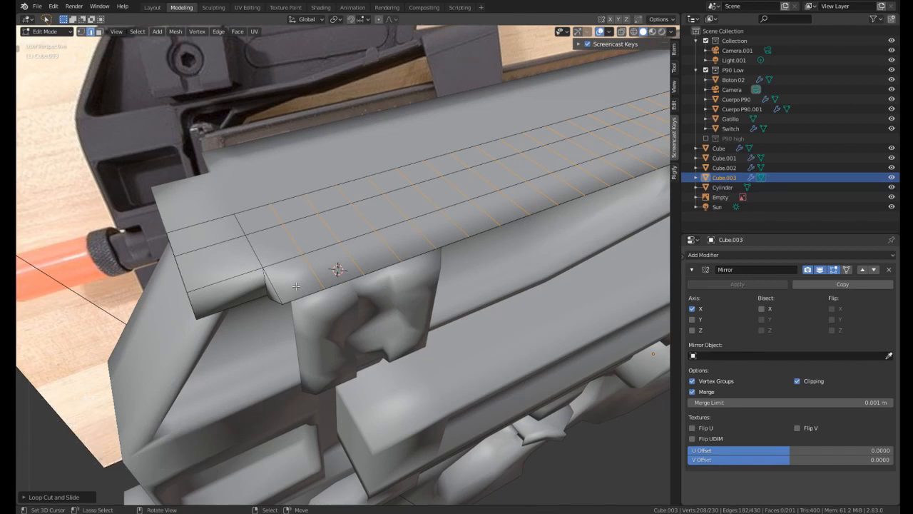
pyautogui.press('3')
pyautogui.rightClick(295, 286)
pyautogui.moveTo(323, 272)
pyautogui.keyDown('shift'); pyautogui.mouseDown(button='middle')
pyautogui.moveTo(339, 272)
pyautogui.moveTo(324, 271)
pyautogui.mouseUp(button='middle'); pyautogui.keyUp('shift')
pyautogui.keyDown('shift'); pyautogui.rightClick(327, 273); pyautogui.keyUp('shift')
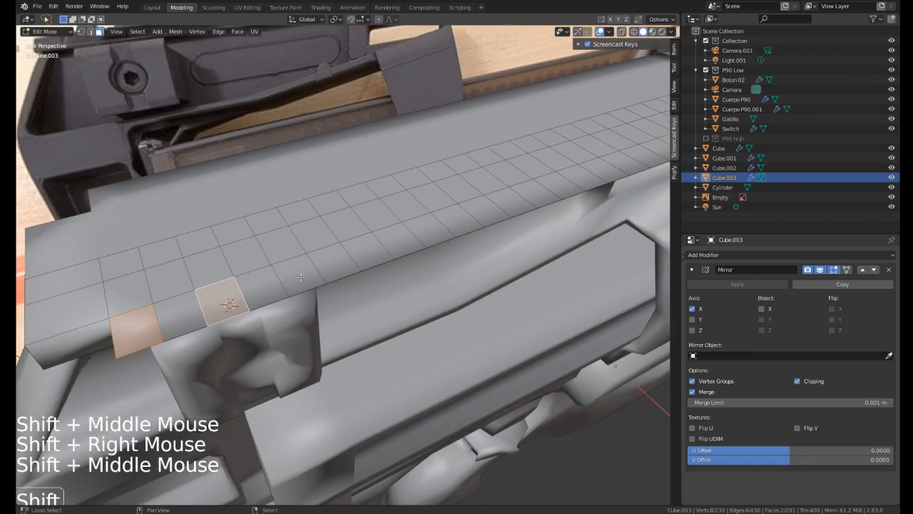
pyautogui.keyDown('shift'); pyautogui.rightClick(300, 275); pyautogui.keyUp('shift')
pyautogui.keyDown('shift'); pyautogui.rightClick(364, 252); pyautogui.keyUp('shift')
pyautogui.keyDown('shift'); pyautogui.moveTo(445, 237); pyautogui.dragTo(401, 258, button='middle'); pyautogui.keyUp('shift')
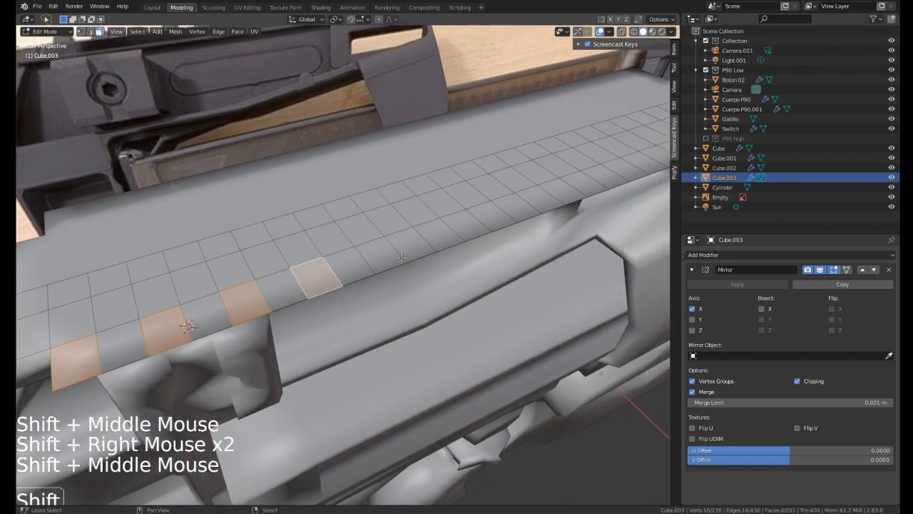
pyautogui.keyDown('shift'); pyautogui.rightClick(389, 257); pyautogui.keyUp('shift')
pyautogui.keyDown('shift'); pyautogui.rightClick(439, 235); pyautogui.keyUp('shift')
pyautogui.keyDown('shift'); pyautogui.moveTo(439, 234); pyautogui.dragTo(372, 259, button='middle'); pyautogui.keyUp('shift')
pyautogui.keyDown('shift'); pyautogui.rightClick(371, 259); pyautogui.keyUp('shift')
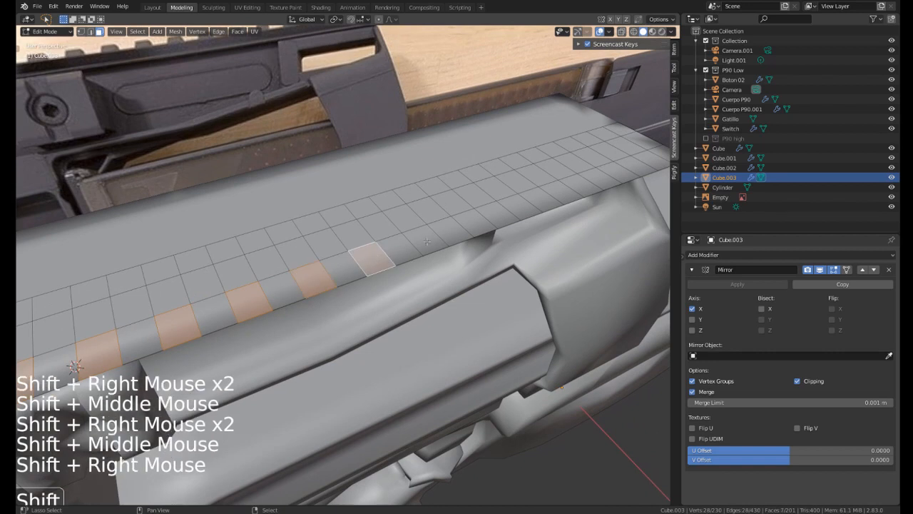
pyautogui.keyDown('shift'); pyautogui.rightClick(426, 240); pyautogui.keyUp('shift')
pyautogui.keyDown('shift'); pyautogui.moveTo(508, 212); pyautogui.dragTo(446, 236, button='middle'); pyautogui.keyUp('shift')
pyautogui.keyDown('shift'); pyautogui.rightClick(446, 235); pyautogui.keyUp('shift')
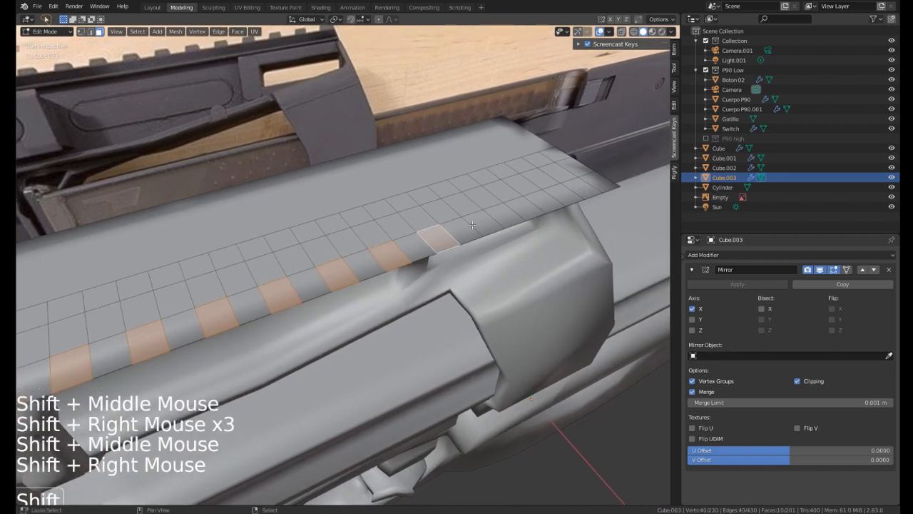
pyautogui.keyDown('shift'); pyautogui.rightClick(506, 213); pyautogui.keyUp('shift')
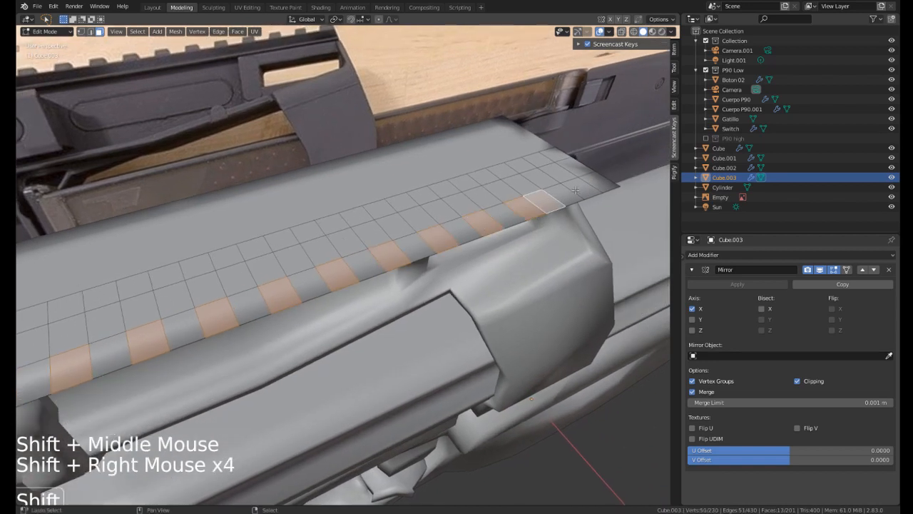
pyautogui.moveTo(566, 197); pyautogui.dragTo(585, 207, button='middle')
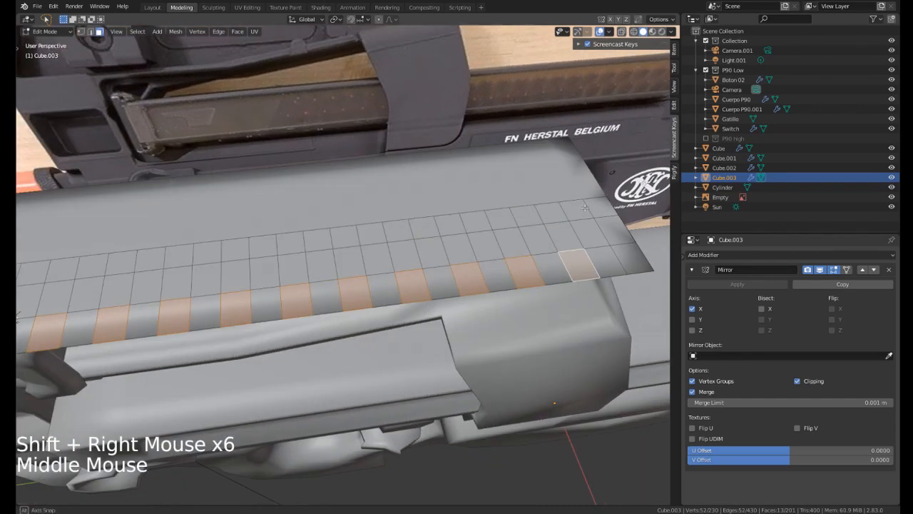
# Select the two rearmost outer flange faces, plus every other outer face from there up to the front end.
pyautogui.moveTo(579, 246); pyautogui.dragTo(428, 264, button='middle')
pyautogui.scroll(-1, 529, 251)
pyautogui.moveTo(428, 264); pyautogui.dragTo(465, 306, button='middle')
pyautogui.scroll(-1, 439, 299)
pyautogui.rightClick(491, 305)
pyautogui.keyDown('shift'); pyautogui.rightClick(503, 304); pyautogui.keyUp('shift')
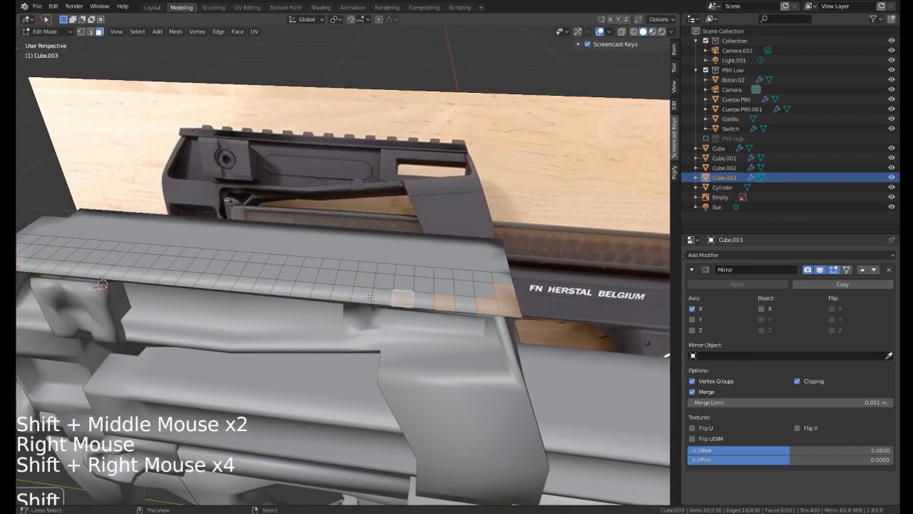
pyautogui.keyDown('shift'); pyautogui.rightClick(281, 291); pyautogui.keyUp('shift')
pyautogui.keyDown('shift'); pyautogui.moveTo(281, 290); pyautogui.dragTo(324, 285, button='middle'); pyautogui.keyUp('shift')
pyautogui.keyDown('shift'); pyautogui.rightClick(325, 285); pyautogui.keyUp('shift')
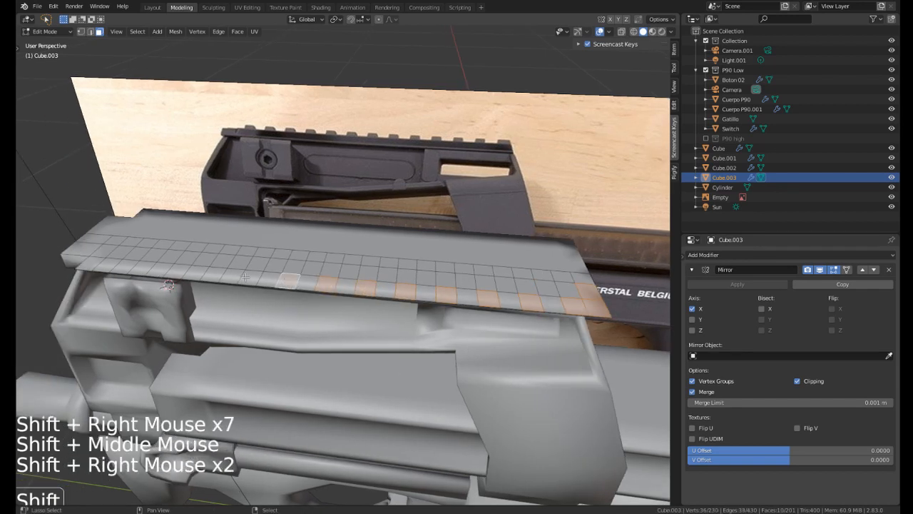
pyautogui.keyDown('shift'); pyautogui.rightClick(176, 270); pyautogui.keyUp('shift')
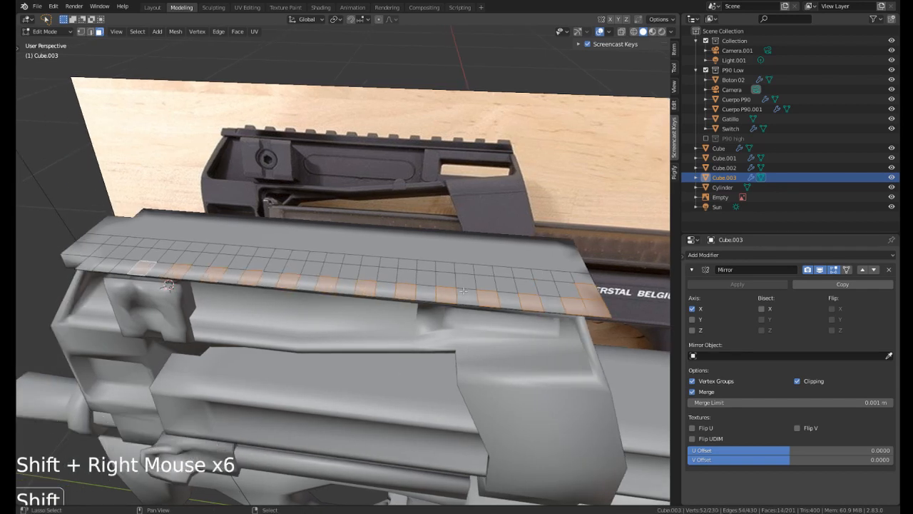
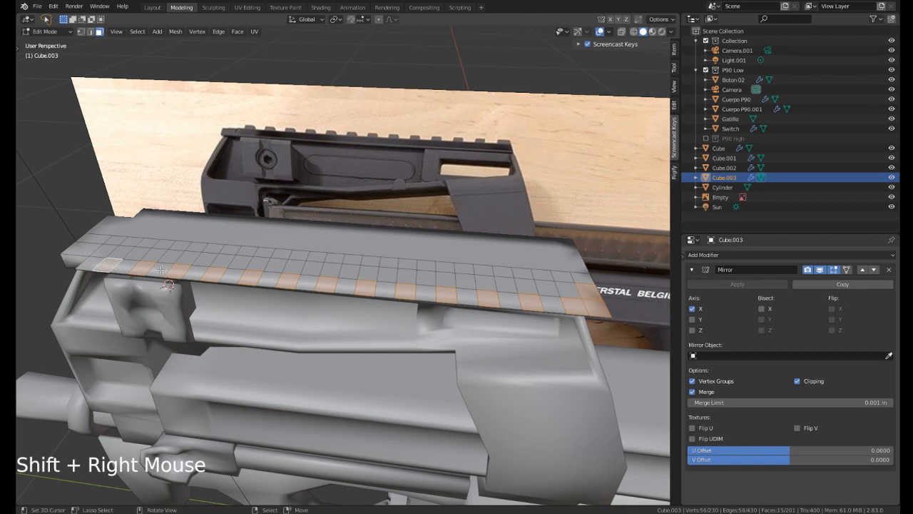
# Extrude the selected alternating flange faces upward to form a row of block-shaped teeth along the rail.
pyautogui.keyDown('shift'); pyautogui.moveTo(160, 269); pyautogui.dragTo(335, 291, button='middle'); pyautogui.keyUp('shift')
pyautogui.moveTo(335, 291); pyautogui.dragTo(408, 275, button='middle')
pyautogui.scroll(2, 408, 275)
pyautogui.press('e')
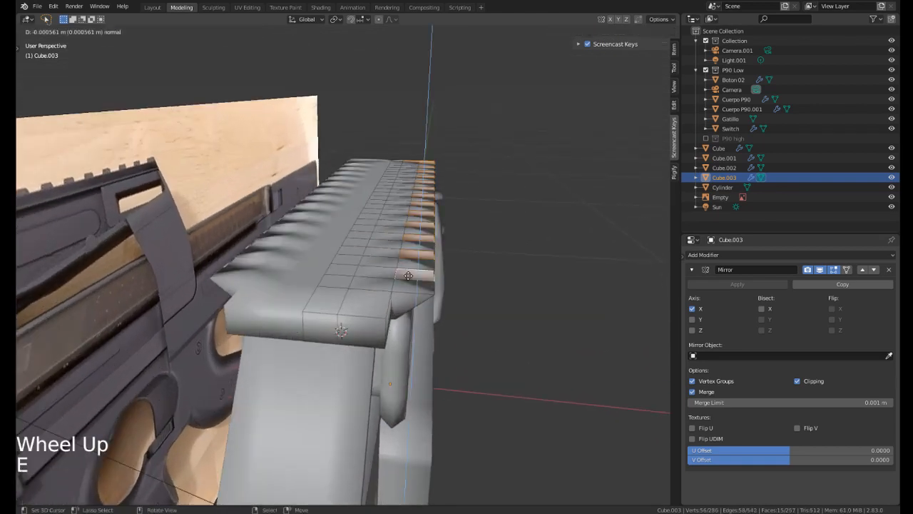
pyautogui.moveTo(410, 264); pyautogui.dragTo(456, 286, button='middle')
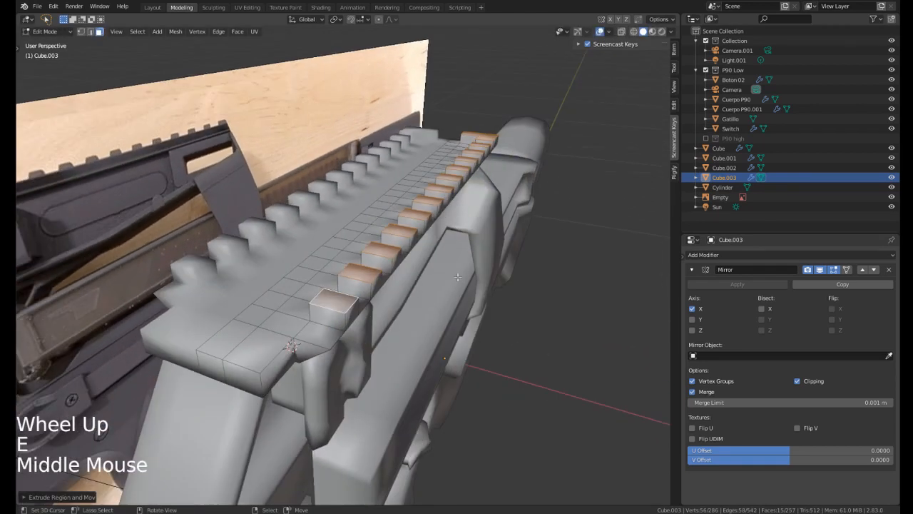
pyautogui.hotkey('alt', 's')
pyautogui.press('shift')
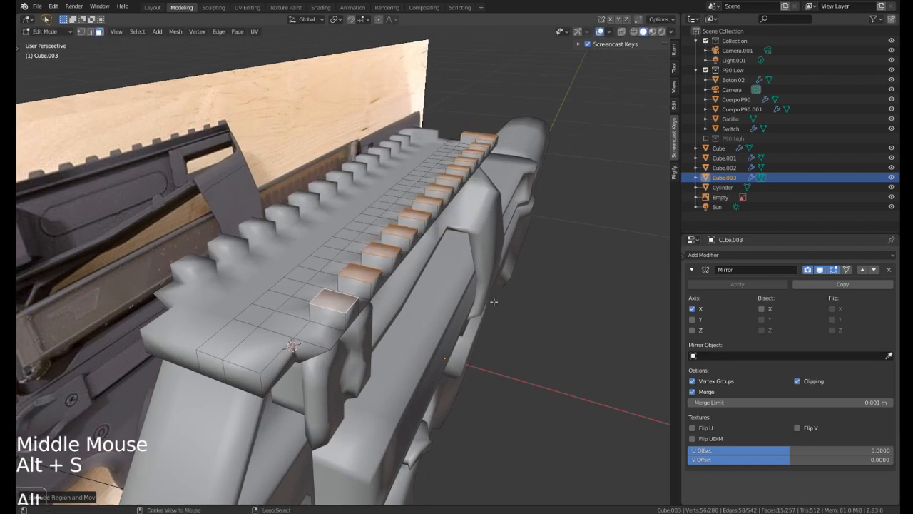
pyautogui.hotkey('alt', 's')
pyautogui.press('s')
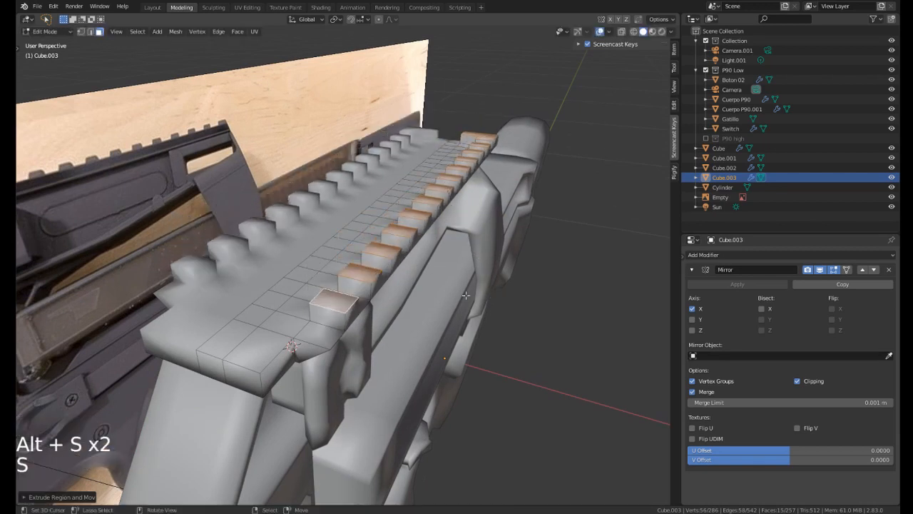
pyautogui.moveTo(490, 289); pyautogui.dragTo(198, 344, button='middle')
pyautogui.hotkey('alt', 's')
pyautogui.click(385, 289)
pyautogui.press('s')
pyautogui.click(425, 313)
# Set the pivot point to Individual Origins and scale down the selected top faces so each tooth tapers.
pyautogui.scroll(2, 382, 281)
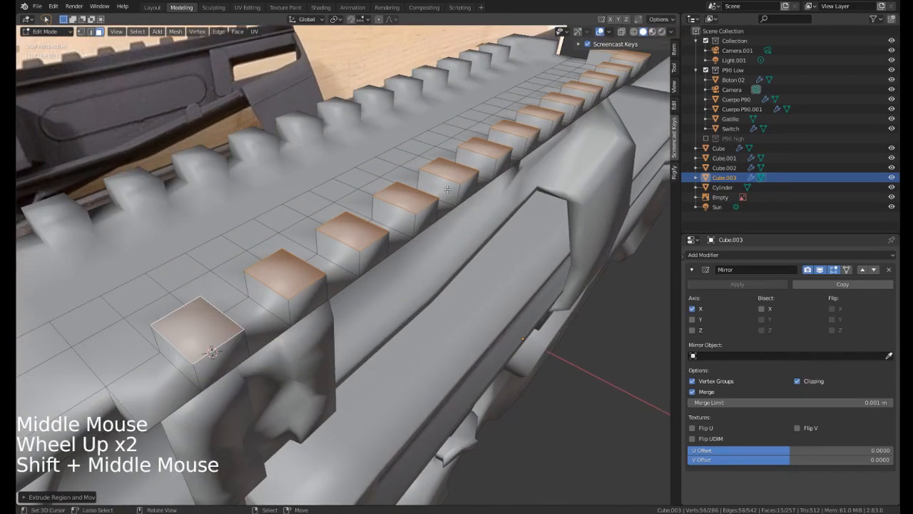
pyautogui.keyDown('shift'); pyautogui.moveTo(447, 189); pyautogui.dragTo(397, 225, button='middle'); pyautogui.keyUp('shift')
pyautogui.scroll(-1, 436, 214)
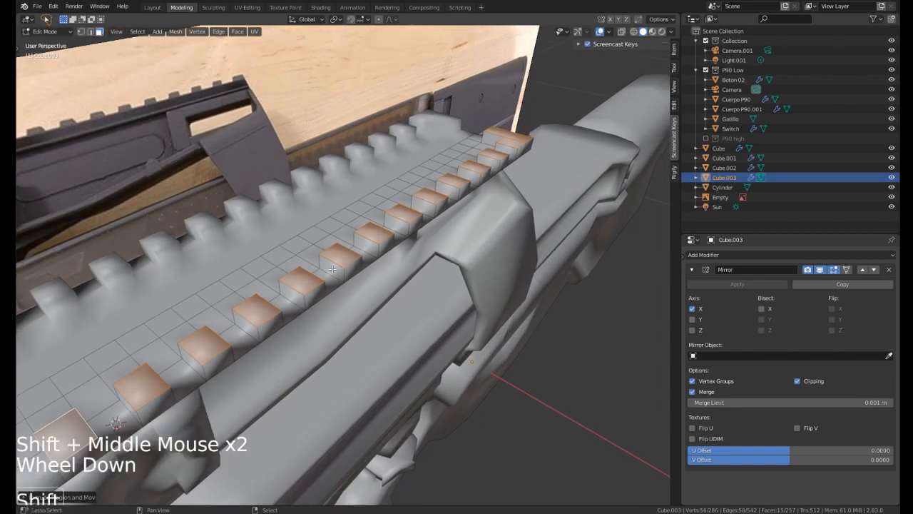
pyautogui.keyDown('shift'); pyautogui.moveTo(332, 269); pyautogui.dragTo(439, 189, button='middle'); pyautogui.keyUp('shift')
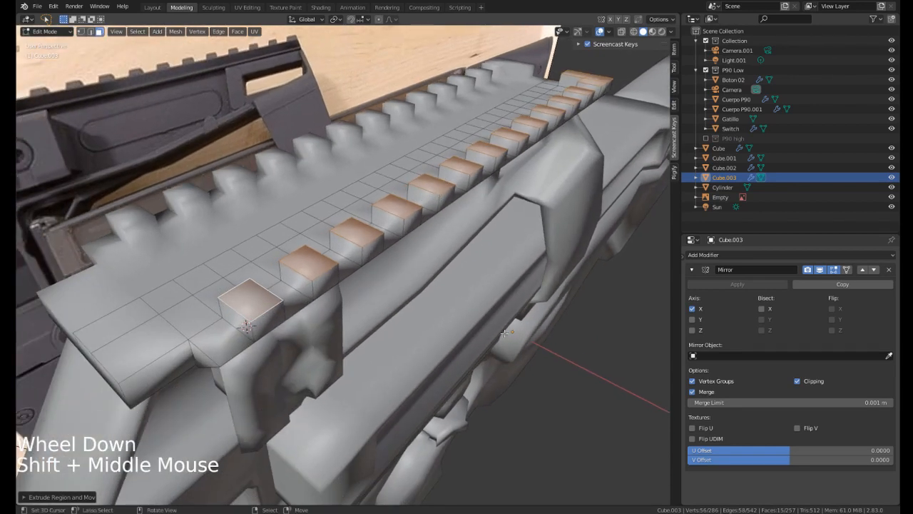
pyautogui.press('.')
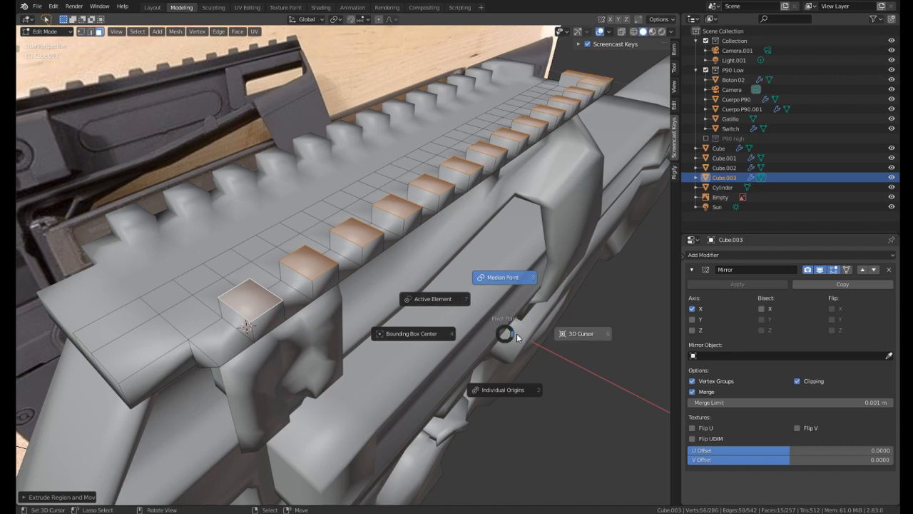
pyautogui.click(500, 390)
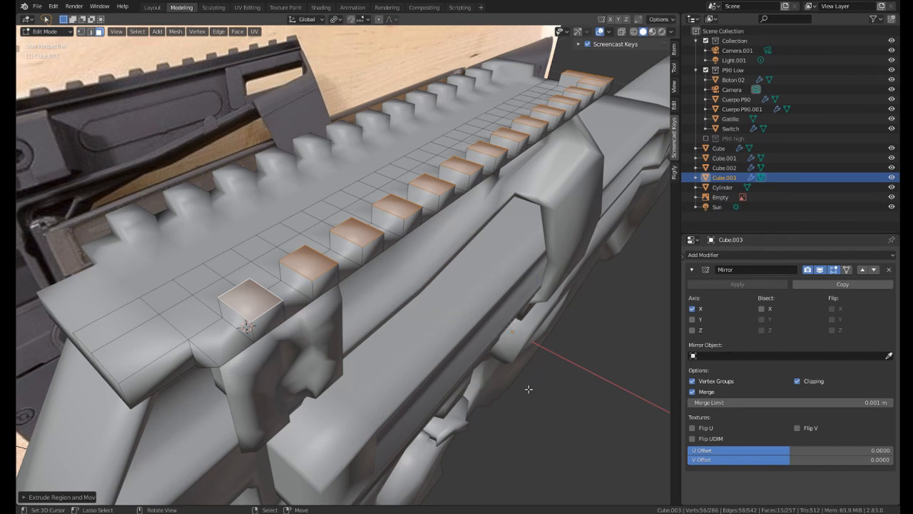
pyautogui.press('s')
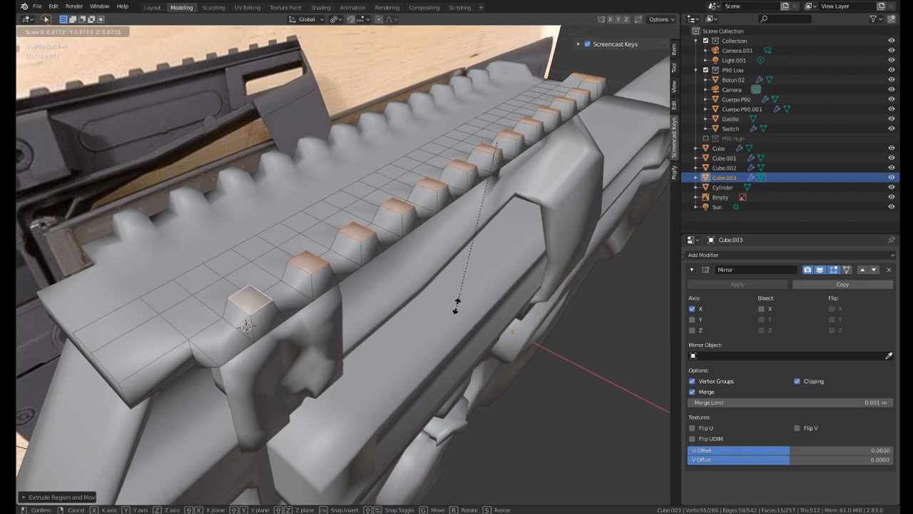
pyautogui.click(460, 300)
# Lower the tapered tooth tops slightly along the Z axis.
pyautogui.moveTo(460, 299); pyautogui.dragTo(466, 283, button='middle')
pyautogui.press('g')
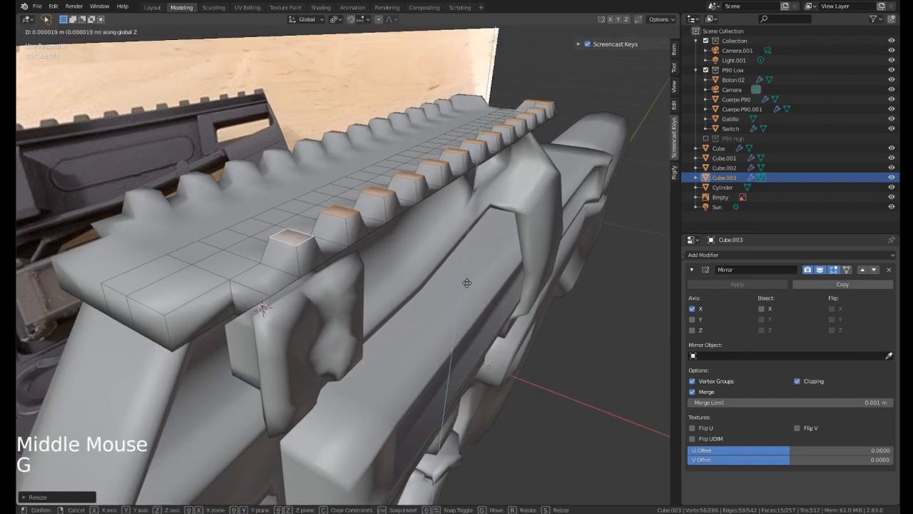
pyautogui.click(466, 285)
# Set the pivot point back to Median Point.
pyautogui.press(',')
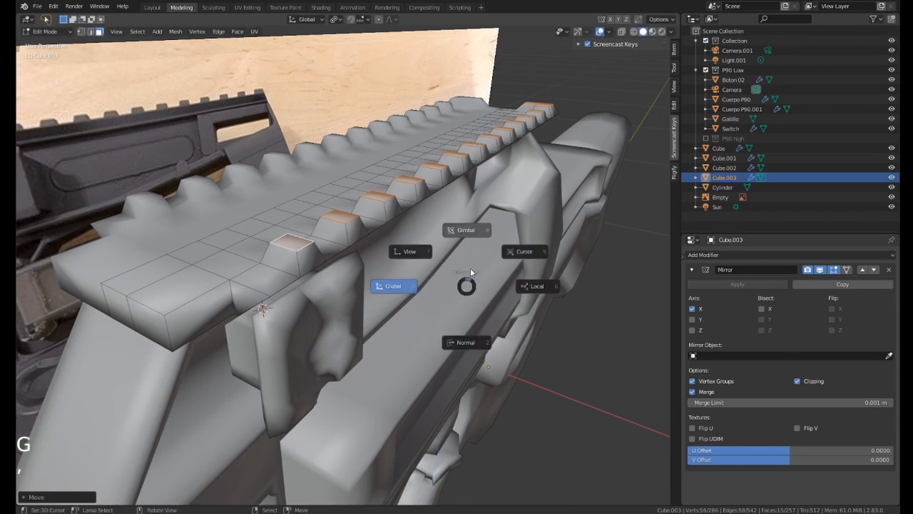
pyautogui.rightClick(472, 272)
pyautogui.press('.')
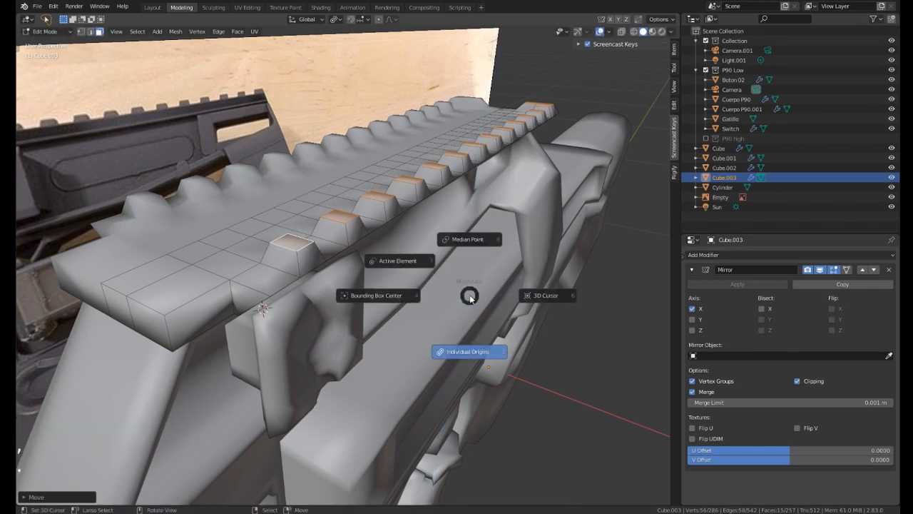
pyautogui.click(463, 238)
pyautogui.press('.')
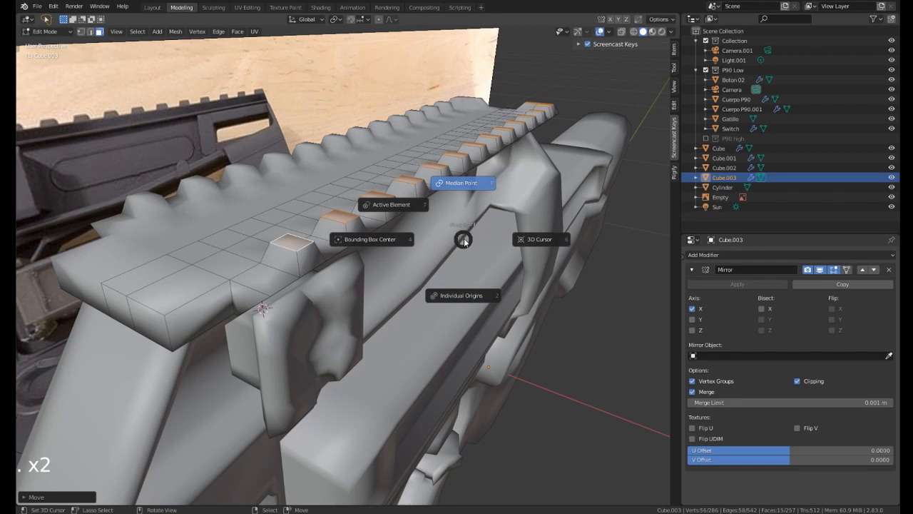
# Box-select all rail faces outside the innermost column in wireframe and move them inward along X to narrow the rail.
pyautogui.moveTo(472, 199)
pyautogui.mouseDown(button='middle')
pyautogui.moveTo(456, 261)
pyautogui.moveTo(441, 258)
pyautogui.moveTo(447, 274)
pyautogui.moveTo(399, 306)
pyautogui.mouseUp(button='middle')
pyautogui.scroll(-1, 397, 310)
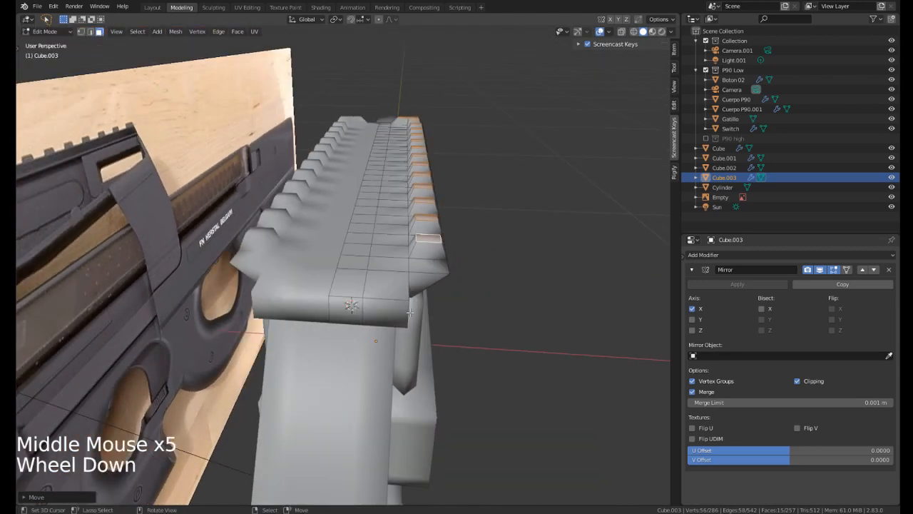
pyautogui.press('z')
pyautogui.press('z')
pyautogui.moveTo(428, 187)
pyautogui.mouseDown(button='middle')
pyautogui.moveTo(494, 189)
pyautogui.moveTo(485, 204)
pyautogui.moveTo(436, 201)
pyautogui.mouseUp(button='middle')
pyautogui.press('z')
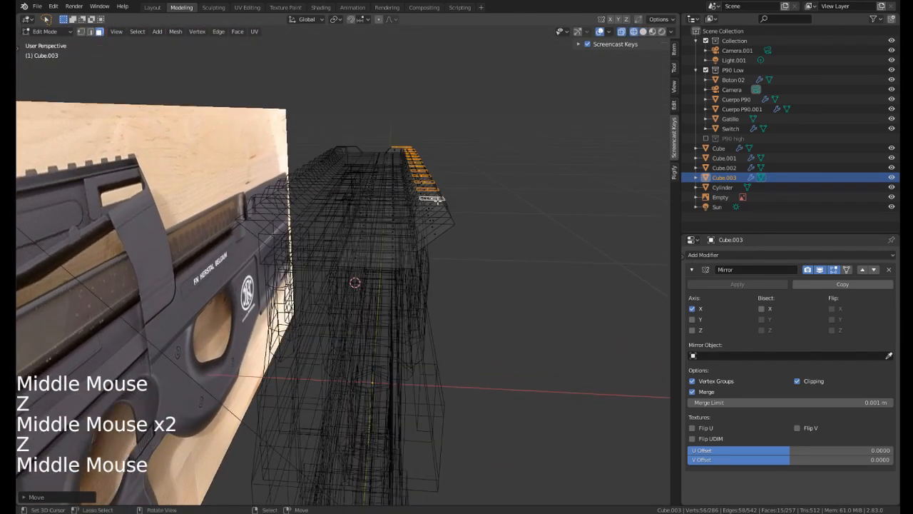
pyautogui.press('a')
pyautogui.press('a')
pyautogui.press('a')
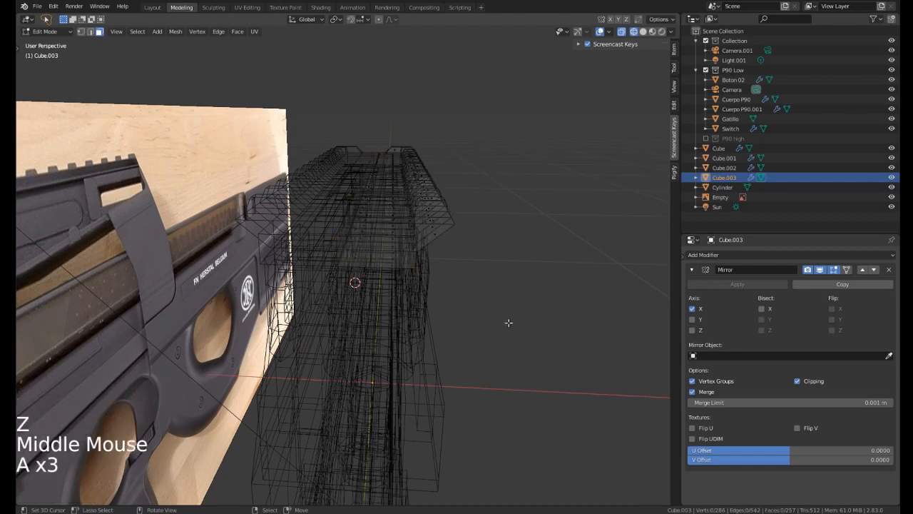
pyautogui.moveTo(526, 353); pyautogui.dragTo(399, 96)
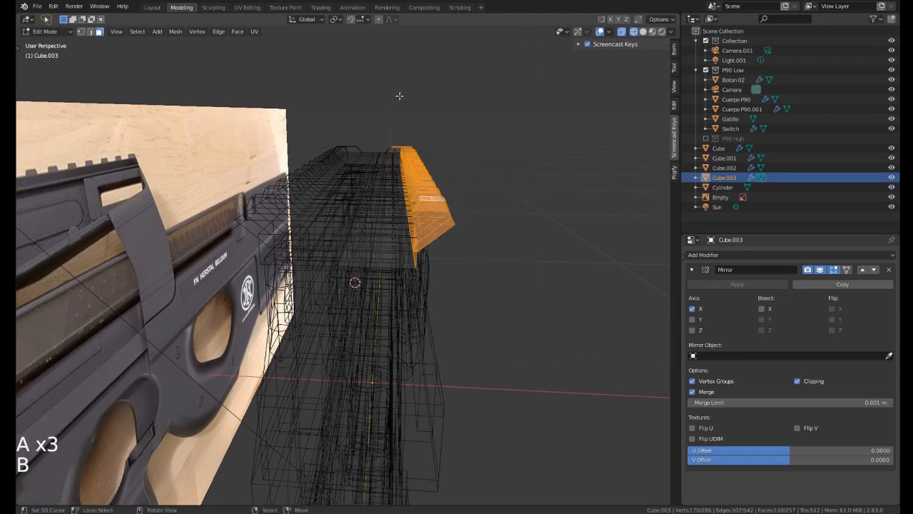
pyautogui.press('b')
pyautogui.moveTo(467, 266); pyautogui.dragTo(379, 118)
pyautogui.moveTo(452, 190)
pyautogui.mouseDown(button='middle')
pyautogui.moveTo(453, 221)
pyautogui.moveTo(521, 246)
pyautogui.moveTo(526, 224)
pyautogui.moveTo(528, 250)
pyautogui.moveTo(520, 219)
pyautogui.moveTo(455, 198)
pyautogui.moveTo(483, 210)
pyautogui.moveTo(487, 248)
pyautogui.moveTo(495, 235)
pyautogui.moveTo(420, 300)
pyautogui.mouseUp(button='middle')
pyautogui.press('z')
pyautogui.press('g')
pyautogui.press('x')
pyautogui.click(510, 221)
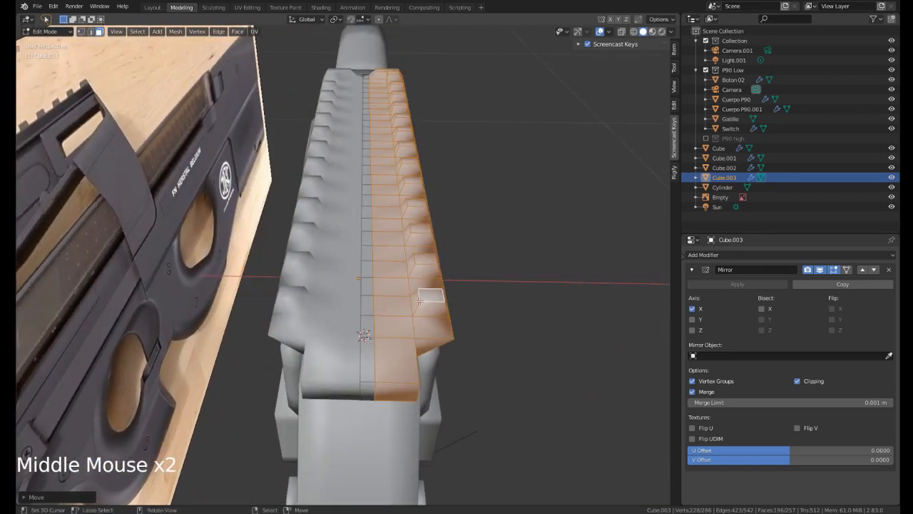
# Select the inner end face of every rail tooth and move these faces inward about 0.007 m along X.
pyautogui.scroll(1, 420, 300)
pyautogui.rightClick(438, 314)
pyautogui.keyDown('shift'); pyautogui.rightClick(430, 266); pyautogui.keyUp('shift')
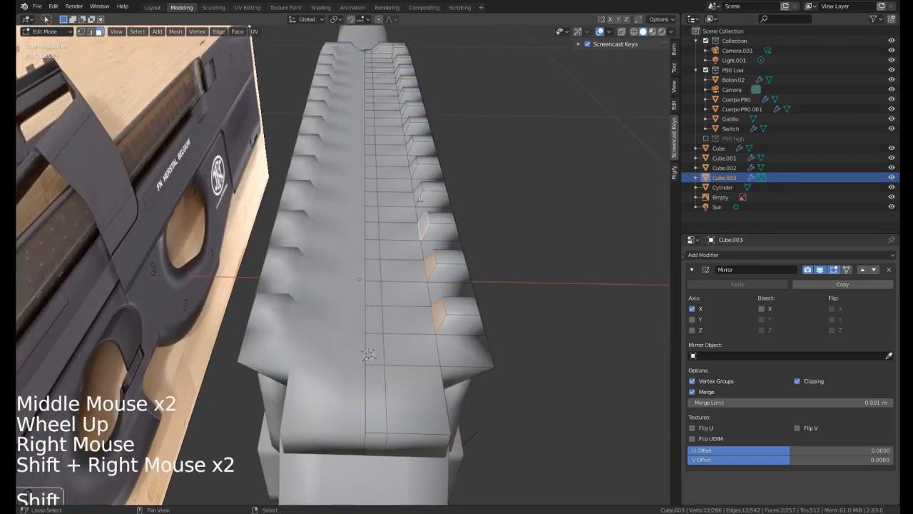
pyautogui.keyDown('shift'); pyautogui.moveTo(407, 125); pyautogui.dragTo(399, 142, button='middle'); pyautogui.keyUp('shift')
pyautogui.moveTo(399, 142); pyautogui.dragTo(365, 169, button='middle')
pyautogui.keyDown('shift'); pyautogui.rightClick(364, 169); pyautogui.keyUp('shift')
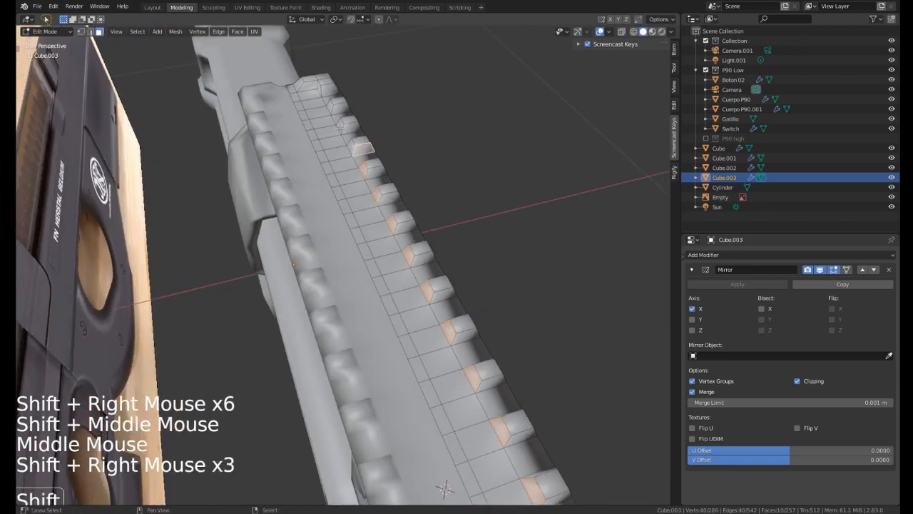
pyautogui.moveTo(331, 139); pyautogui.dragTo(242, 154, button='middle')
pyautogui.keyDown('shift'); pyautogui.rightClick(215, 144); pyautogui.keyUp('shift')
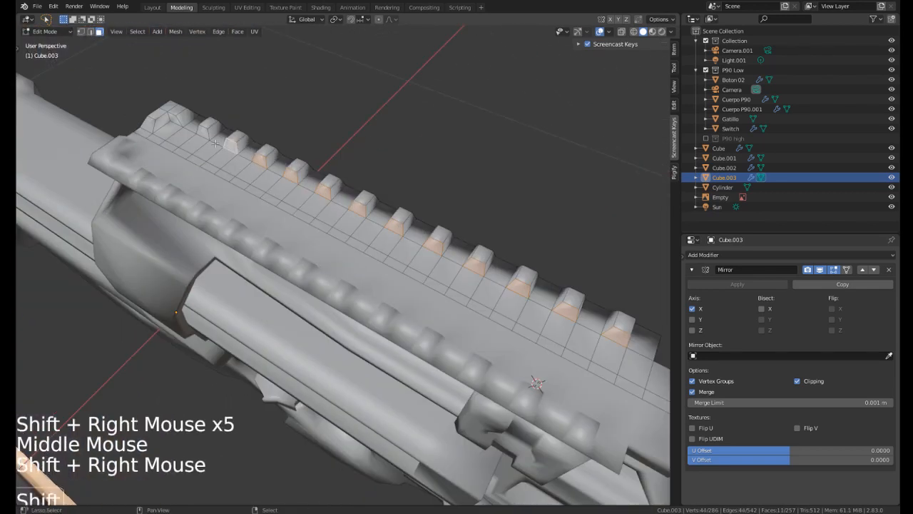
pyautogui.keyDown('shift'); pyautogui.rightClick(173, 119); pyautogui.keyUp('shift')
pyautogui.keyDown('shift'); pyautogui.moveTo(428, 179); pyautogui.dragTo(351, 130, button='middle'); pyautogui.keyUp('shift')
pyautogui.press('g')
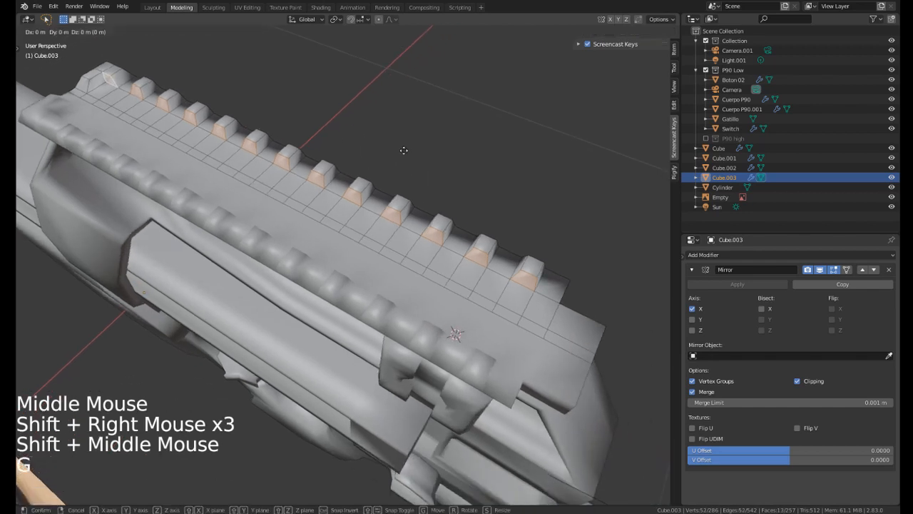
pyautogui.press('z')
pyautogui.click(399, 154)
pyautogui.press('g')
pyautogui.press('y')
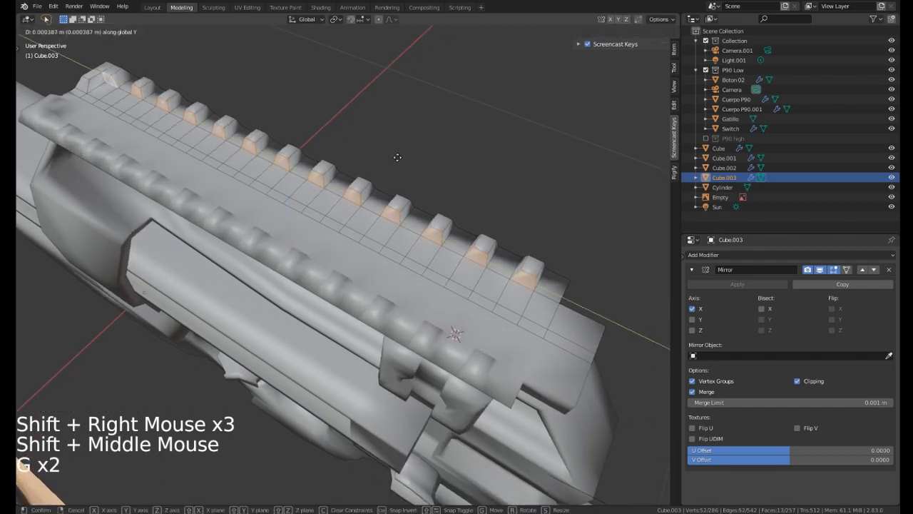
pyautogui.click(386, 165)
pyautogui.press('g')
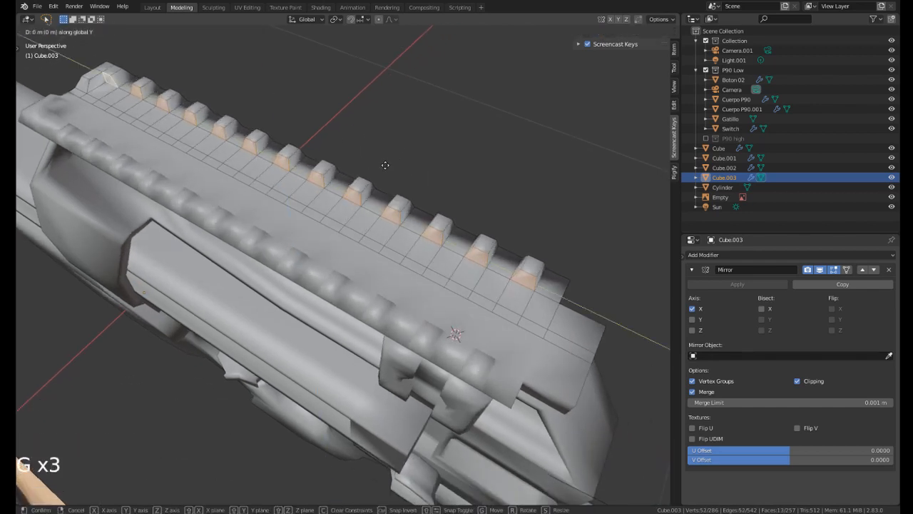
pyautogui.press('x')
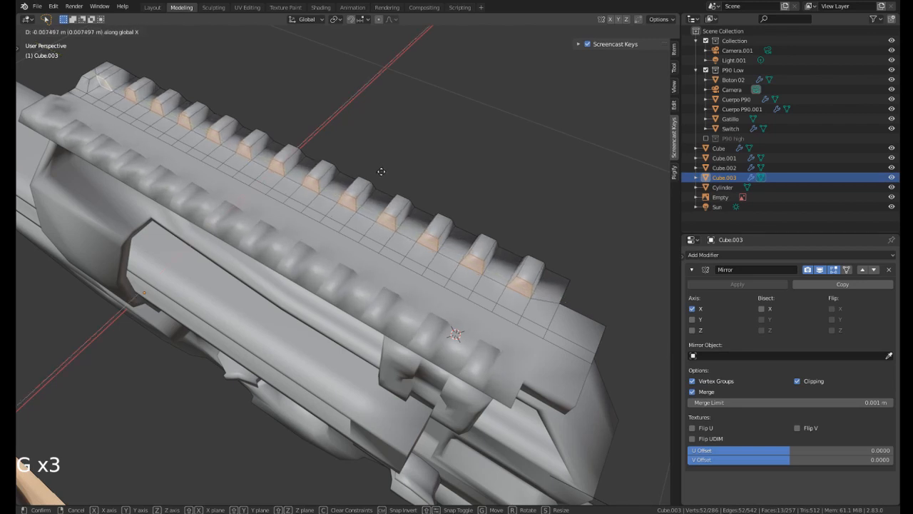
pyautogui.click(383, 171)
# Lasso-select the toothed middle section of the rail in wireframe, leaving out both plain ends.
pyautogui.moveTo(452, 197); pyautogui.dragTo(282, 175, button='middle')
pyautogui.keyDown('shift'); pyautogui.moveTo(282, 175); pyautogui.dragTo(312, 178, button='middle'); pyautogui.keyUp('shift')
pyautogui.scroll(-1, 286, 207)
pyautogui.scroll(-2, 294, 214)
pyautogui.press('z')
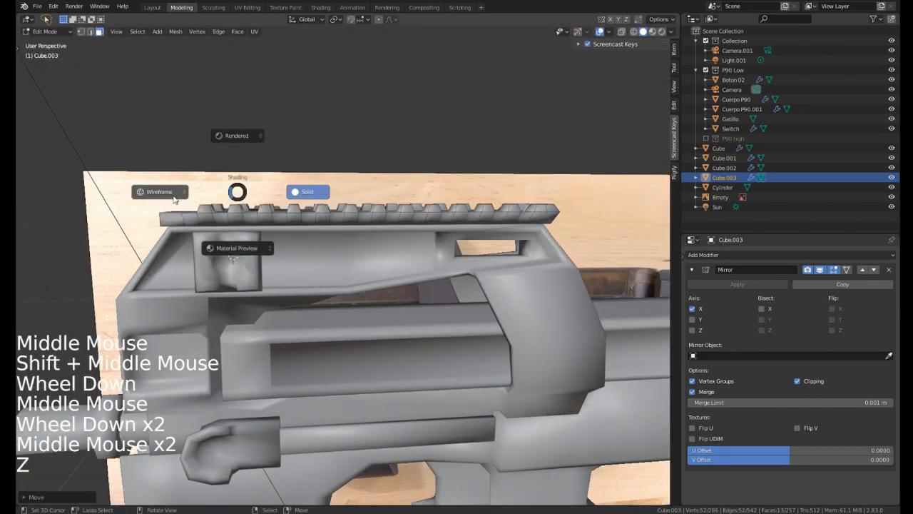
pyautogui.click(176, 197)
pyautogui.rightClick(194, 188)
pyautogui.moveTo(196, 189)
pyautogui.keyDown('shift'); pyautogui.mouseDown()
pyautogui.moveTo(261, 270)
pyautogui.moveTo(460, 240)
pyautogui.moveTo(456, 247)
pyautogui.mouseUp(); pyautogui.keyUp('shift')
pyautogui.moveTo(457, 246); pyautogui.dragTo(429, 180, button='middle')
pyautogui.keyDown('shift'); pyautogui.click(429, 181); pyautogui.keyUp('shift')
# Deselect the unwanted faces around the toothed section and stretch the remaining selection slightly along Y.
pyautogui.press('z')
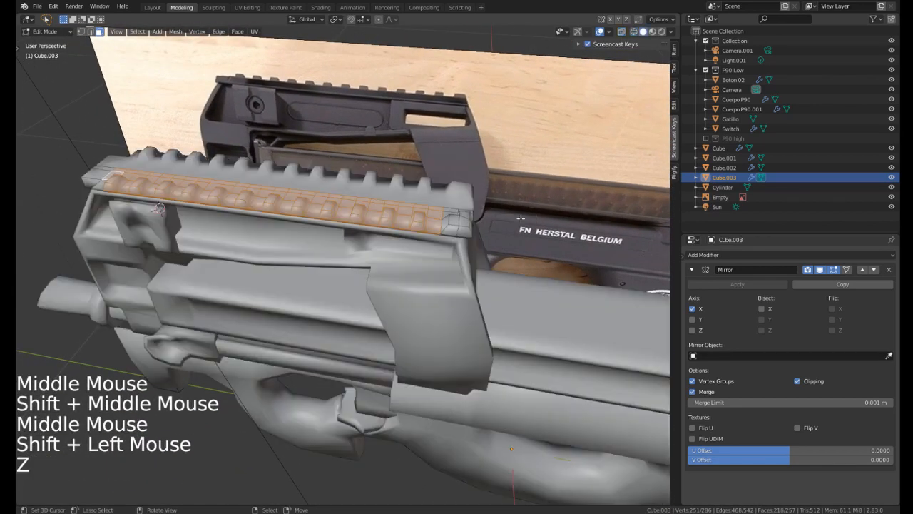
pyautogui.moveTo(456, 225)
pyautogui.mouseDown(button='middle')
pyautogui.moveTo(404, 232)
pyautogui.moveTo(417, 239)
pyautogui.mouseUp(button='middle')
pyautogui.moveTo(417, 239); pyautogui.dragTo(430, 245, button='middle')
pyautogui.keyDown('shift'); pyautogui.moveTo(235, 241); pyautogui.dragTo(323, 228, button='middle'); pyautogui.keyUp('shift')
pyautogui.keyDown('ctrl'); pyautogui.click(357, 204); pyautogui.keyUp('ctrl')
pyautogui.press('z')
pyautogui.keyDown('ctrl'); pyautogui.moveTo(235, 221); pyautogui.dragTo(274, 192); pyautogui.keyUp('ctrl')
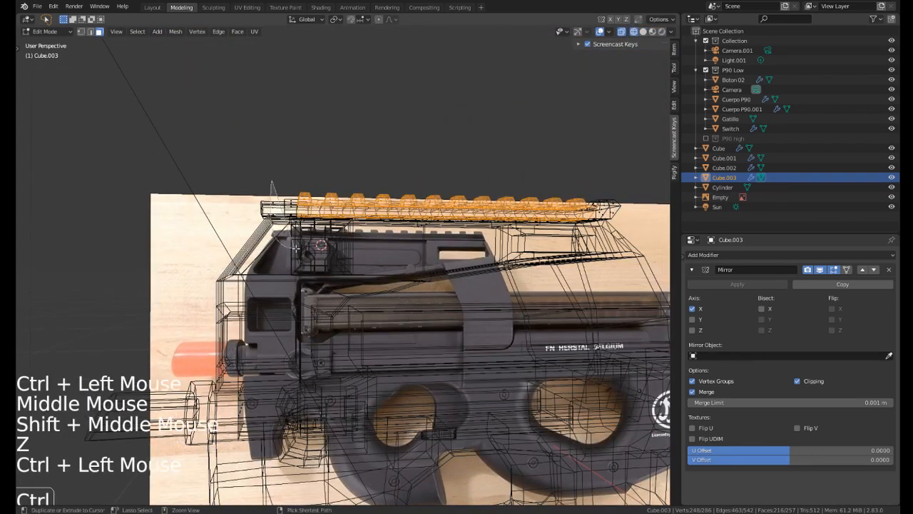
pyautogui.moveTo(276, 192); pyautogui.dragTo(405, 258, button='middle')
pyautogui.press('z')
pyautogui.keyDown('shift'); pyautogui.moveTo(510, 243); pyautogui.dragTo(503, 241, button='middle'); pyautogui.keyUp('shift')
pyautogui.moveTo(502, 241)
pyautogui.mouseDown(button='middle')
pyautogui.moveTo(467, 229)
pyautogui.moveTo(439, 233)
pyautogui.mouseUp(button='middle')
pyautogui.moveTo(439, 232); pyautogui.dragTo(499, 263, button='middle')
pyautogui.keyDown('alt'); pyautogui.keyDown('shift'); pyautogui.rightClick(391, 248); pyautogui.keyUp('shift'); pyautogui.keyUp('alt')
pyautogui.press('s')
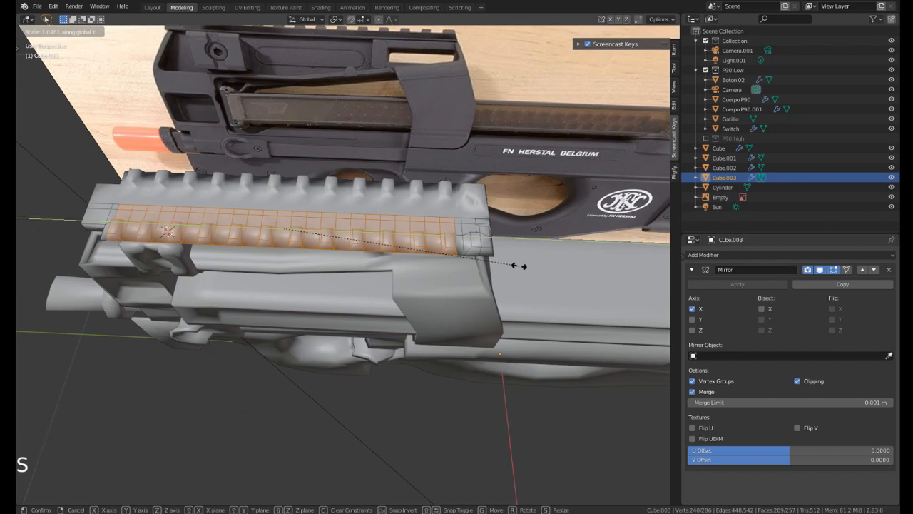
pyautogui.click(524, 271)
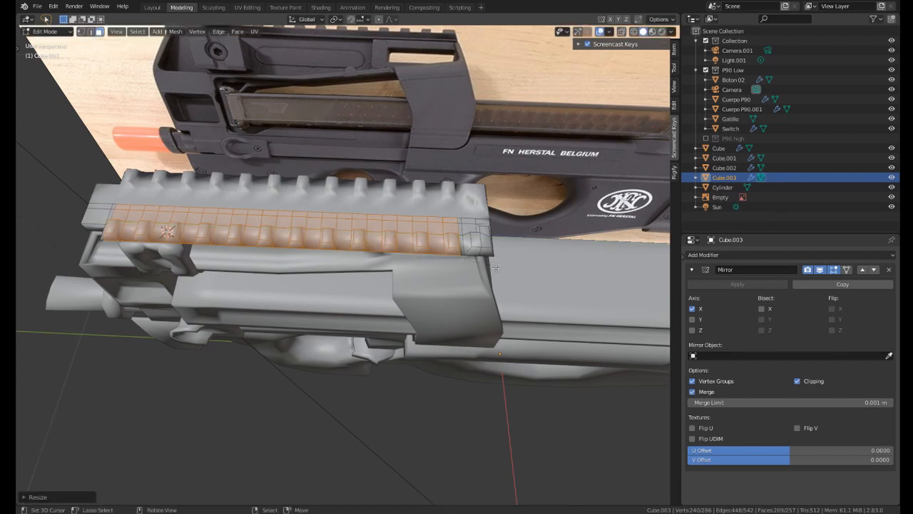
# Examine the stretched rail in Object Mode against the reference photo.
pyautogui.press('a')
pyautogui.press('Tab')
pyautogui.moveTo(420, 273); pyautogui.dragTo(436, 242, button='middle')
pyautogui.keyDown('shift'); pyautogui.moveTo(437, 242); pyautogui.dragTo(440, 220, button='middle'); pyautogui.keyUp('shift')
pyautogui.keyDown('shift'); pyautogui.moveTo(389, 238); pyautogui.dragTo(317, 244, button='middle'); pyautogui.keyUp('shift')
pyautogui.press('Tab')
# Select the face loop crossing each rail tooth, from the front tooth back to the one before the rear end block.
pyautogui.rightClick(422, 257)
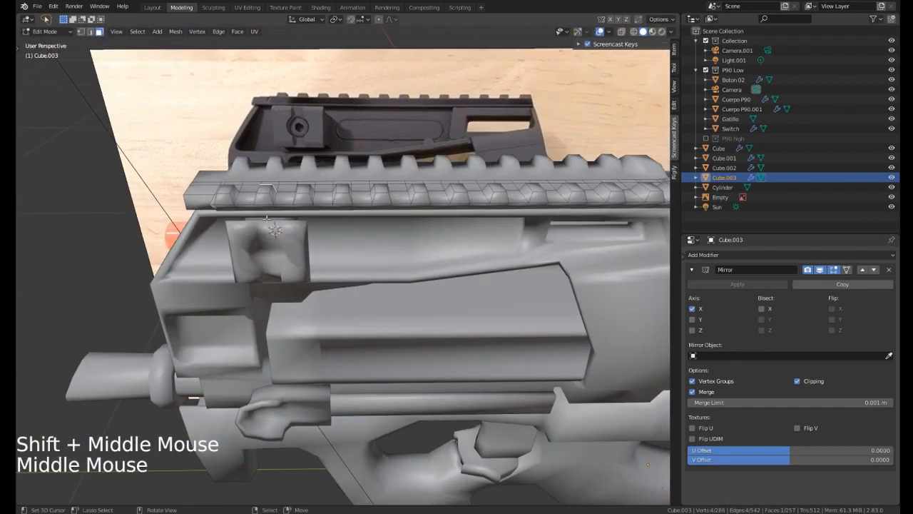
pyautogui.scroll(1, 267, 217)
pyautogui.keyDown('shift'); pyautogui.moveTo(267, 217); pyautogui.dragTo(242, 227, button='middle'); pyautogui.keyUp('shift')
pyautogui.rightClick(282, 214)
pyautogui.scroll(2, 264, 226)
pyautogui.rightClick(260, 228)
pyautogui.keyDown('alt'); pyautogui.keyDown('shift'); pyautogui.rightClick(261, 228); pyautogui.keyUp('shift'); pyautogui.keyUp('alt')
pyautogui.keyDown('alt'); pyautogui.keyDown('shift'); pyautogui.rightClick(262, 228); pyautogui.keyUp('shift'); pyautogui.keyUp('alt')
pyautogui.keyDown('alt'); pyautogui.keyDown('shift'); pyautogui.rightClick(261, 228); pyautogui.keyUp('shift'); pyautogui.keyUp('alt')
pyautogui.keyDown('alt'); pyautogui.keyDown('shift'); pyautogui.rightClick(316, 221); pyautogui.keyUp('shift'); pyautogui.keyUp('alt')
pyautogui.keyDown('alt'); pyautogui.keyDown('shift'); pyautogui.rightClick(394, 223); pyautogui.keyUp('shift'); pyautogui.keyUp('alt')
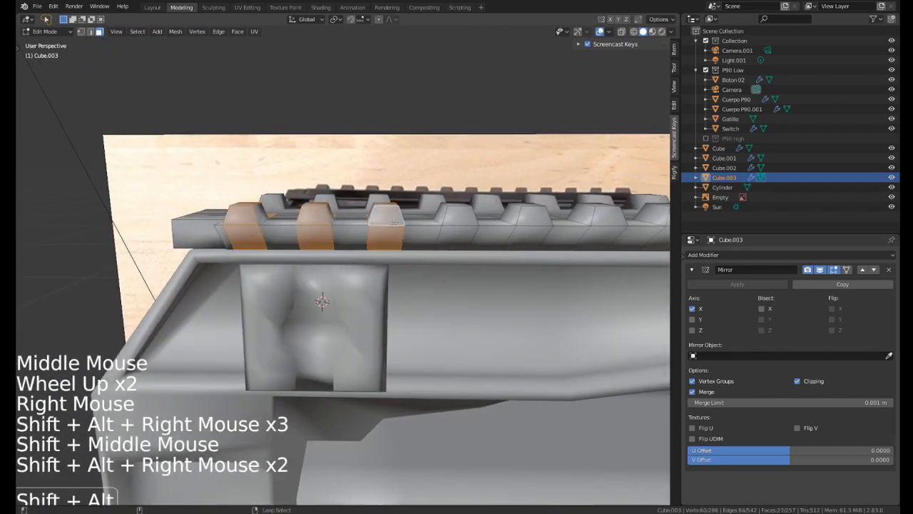
pyautogui.keyDown('shift'); pyautogui.moveTo(393, 223); pyautogui.dragTo(229, 217, button='middle'); pyautogui.keyUp('shift')
pyautogui.keyDown('alt'); pyautogui.keyDown('shift'); pyautogui.rightClick(285, 218); pyautogui.keyUp('shift'); pyautogui.keyUp('alt')
pyautogui.keyDown('alt'); pyautogui.keyDown('shift'); pyautogui.rightClick(356, 217); pyautogui.keyUp('shift'); pyautogui.keyUp('alt')
pyautogui.keyDown('alt'); pyautogui.keyDown('shift'); pyautogui.rightClick(425, 219); pyautogui.keyUp('shift'); pyautogui.keyUp('alt')
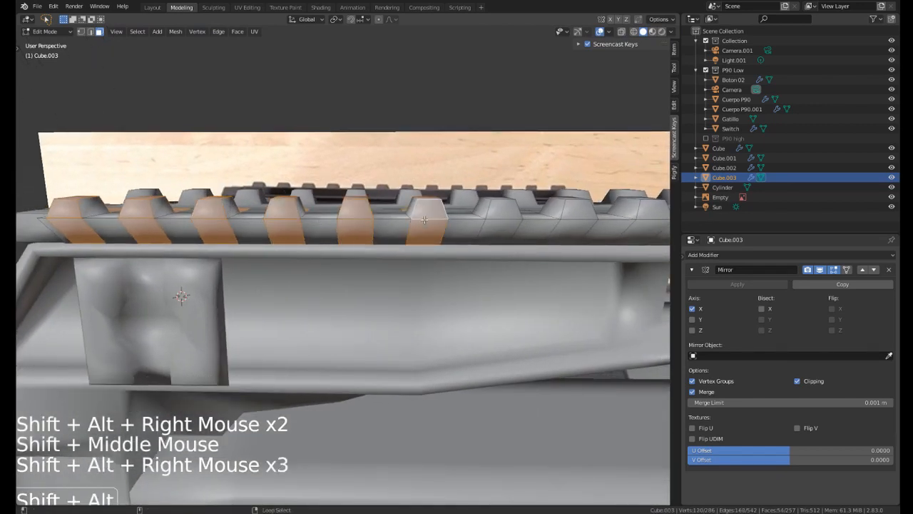
pyautogui.keyDown('shift'); pyautogui.moveTo(424, 219); pyautogui.dragTo(259, 214, button='middle'); pyautogui.keyUp('shift')
pyautogui.keyDown('alt'); pyautogui.keyDown('shift'); pyautogui.rightClick(334, 212); pyautogui.keyUp('shift'); pyautogui.keyUp('alt')
pyautogui.keyDown('alt'); pyautogui.keyDown('shift'); pyautogui.rightClick(411, 210); pyautogui.keyUp('shift'); pyautogui.keyUp('alt')
pyautogui.keyDown('alt'); pyautogui.keyDown('shift'); pyautogui.rightClick(482, 212); pyautogui.keyUp('shift'); pyautogui.keyUp('alt')
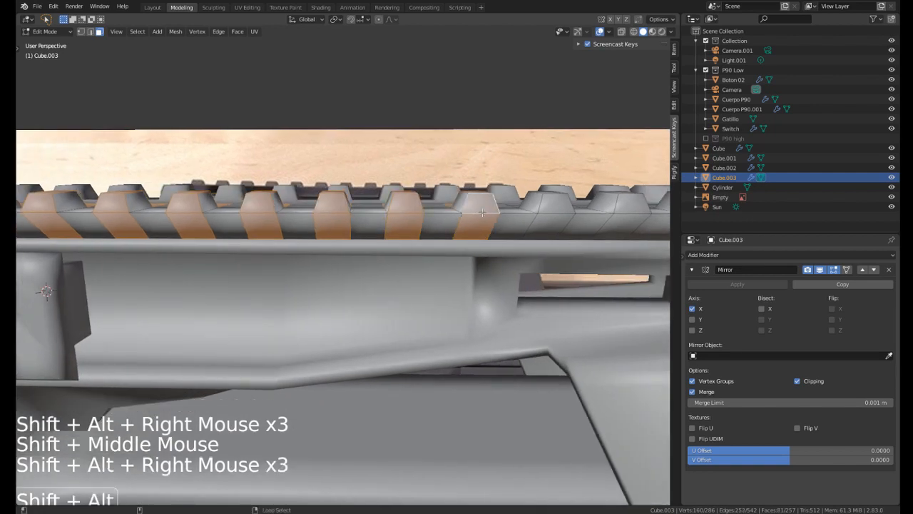
pyautogui.keyDown('shift'); pyautogui.moveTo(482, 211); pyautogui.dragTo(336, 214, button='middle'); pyautogui.keyUp('shift')
pyautogui.keyDown('alt'); pyautogui.keyDown('shift'); pyautogui.rightClick(409, 214); pyautogui.keyUp('shift'); pyautogui.keyUp('alt')
pyautogui.keyDown('alt'); pyautogui.keyDown('shift'); pyautogui.rightClick(480, 214); pyautogui.keyUp('shift'); pyautogui.keyUp('alt')
pyautogui.moveTo(480, 214); pyautogui.dragTo(534, 250, button='middle')
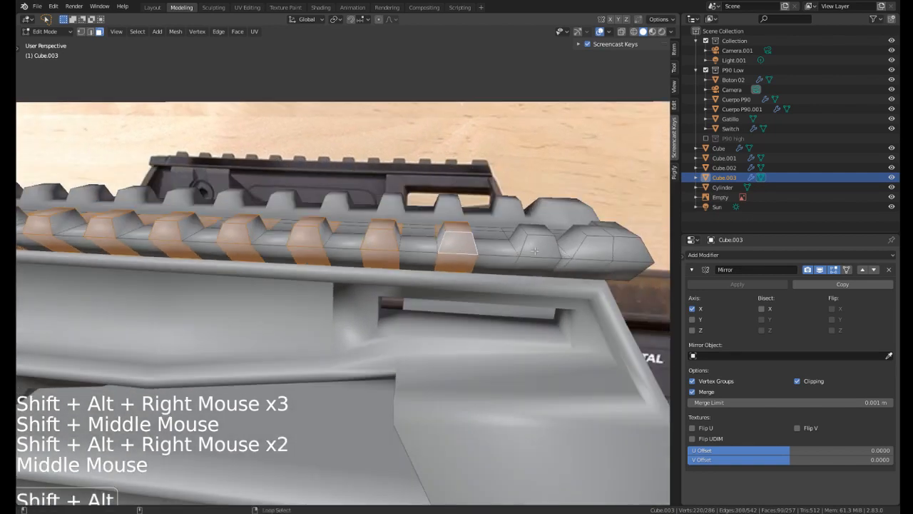
pyautogui.keyDown('alt'); pyautogui.keyDown('shift'); pyautogui.rightClick(534, 249); pyautogui.keyUp('shift'); pyautogui.keyUp('alt')
pyautogui.press('s')
pyautogui.press('x')
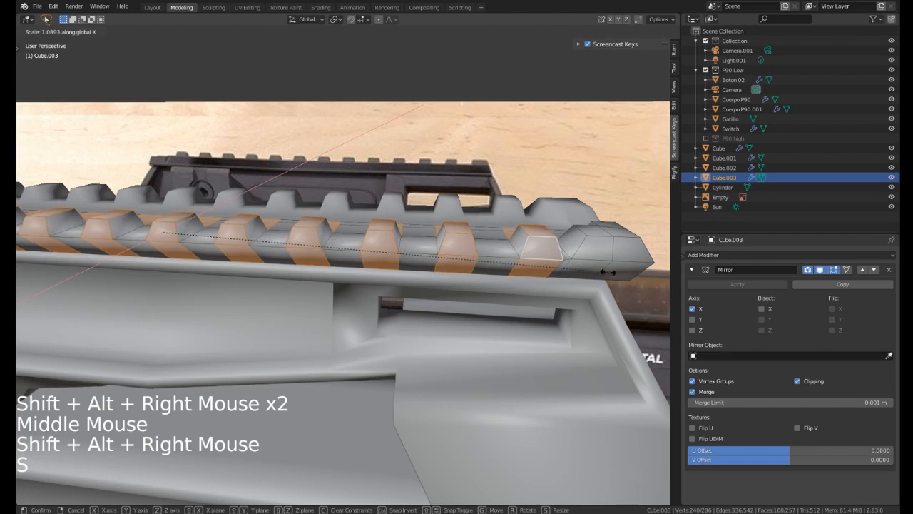
pyautogui.click(548, 268)
# Set the pivot point to Individual Origins and scale the selected tooth bands up along Y to widen each tooth.
pyautogui.press('.')
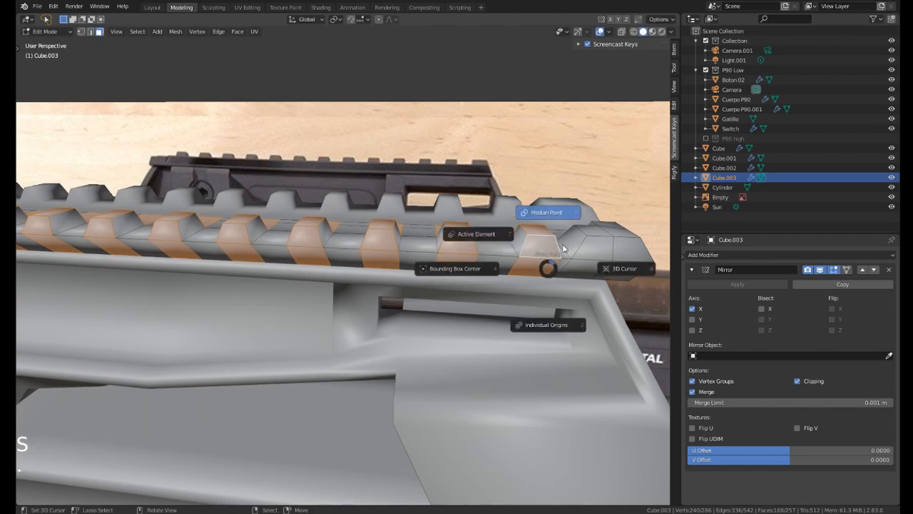
pyautogui.click(551, 325)
pyautogui.moveTo(550, 324); pyautogui.dragTo(519, 276, button='middle')
pyautogui.press('s')
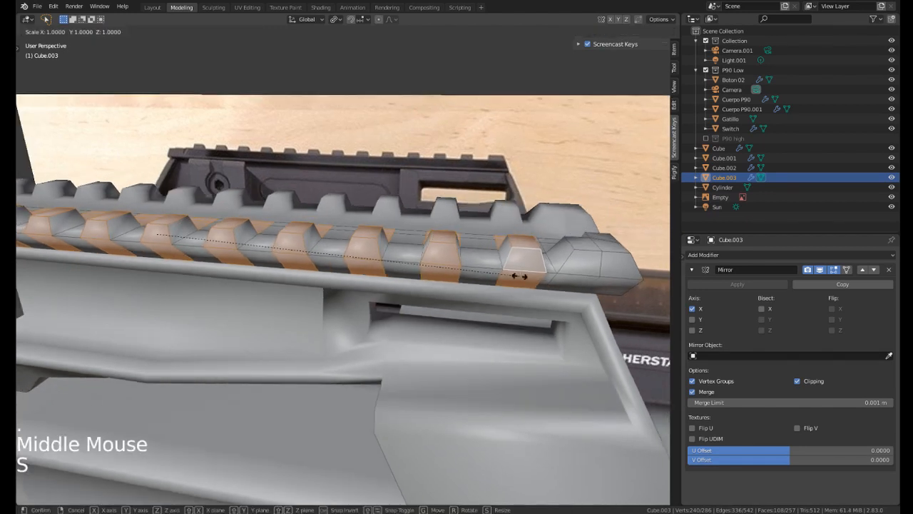
pyautogui.click(530, 285)
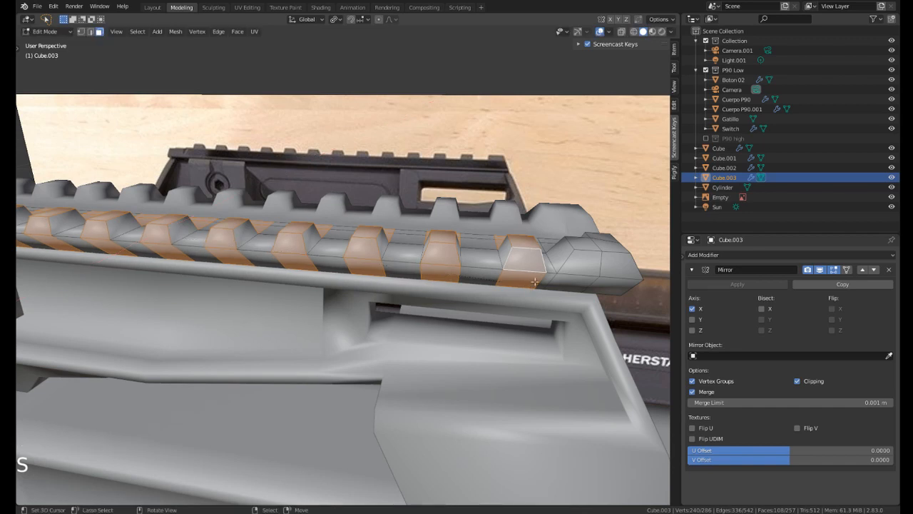
pyautogui.press('s')
pyautogui.press('s')
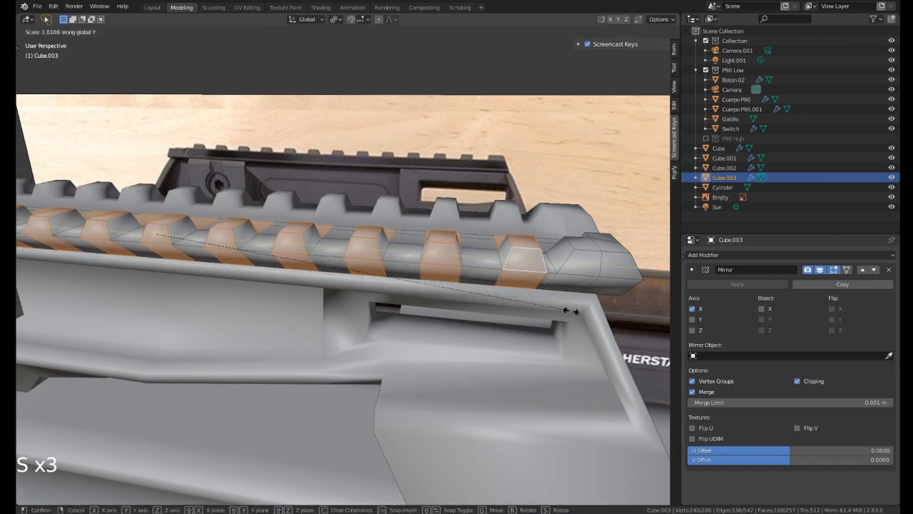
pyautogui.click(55, 233)
# Select the sloped inner end faces of all teeth and move them inward about 0.011 m along X.
pyautogui.moveTo(55, 233); pyautogui.dragTo(299, 232, button='middle')
pyautogui.scroll(-2, 214, 300)
pyautogui.moveTo(299, 232); pyautogui.dragTo(395, 293, button='middle')
pyautogui.rightClick(443, 260)
pyautogui.keyDown('shift'); pyautogui.rightClick(394, 292); pyautogui.keyUp('shift')
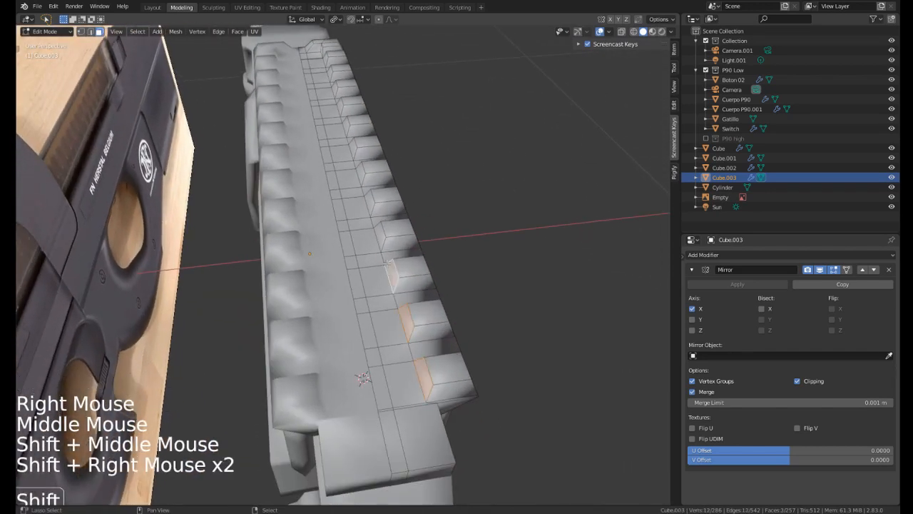
pyautogui.keyDown('shift'); pyautogui.rightClick(365, 176); pyautogui.keyUp('shift')
pyautogui.keyDown('shift'); pyautogui.moveTo(365, 176); pyautogui.dragTo(383, 194, button='middle'); pyautogui.keyUp('shift')
pyautogui.keyDown('shift'); pyautogui.rightClick(383, 194); pyautogui.keyUp('shift')
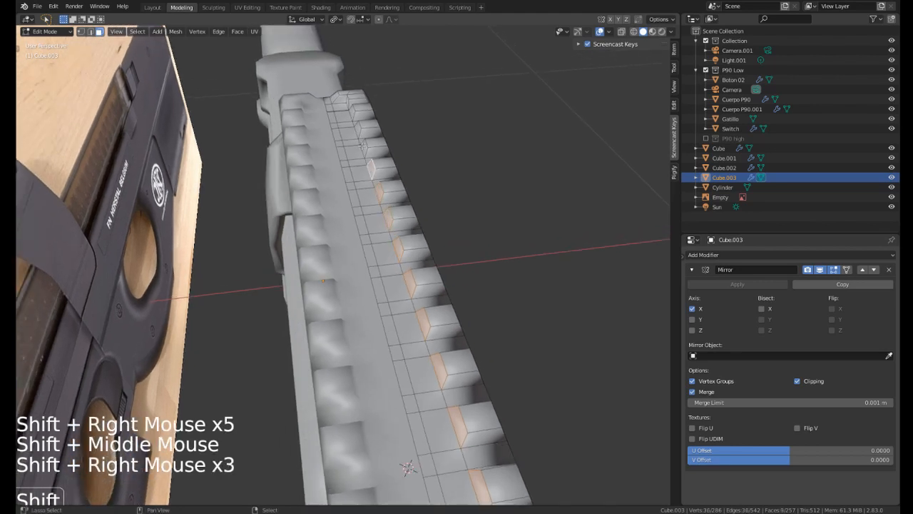
pyautogui.keyDown('shift'); pyautogui.rightClick(353, 117); pyautogui.keyUp('shift')
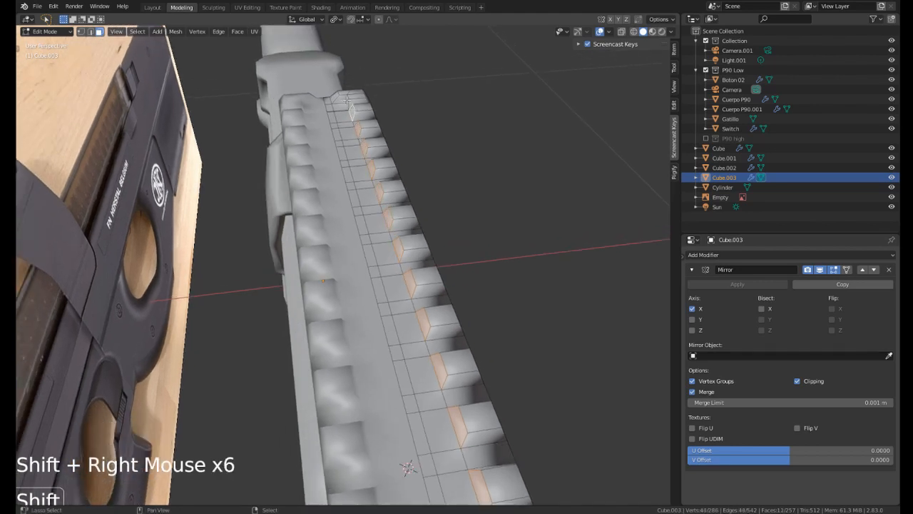
pyautogui.keyDown('shift'); pyautogui.moveTo(385, 205); pyautogui.dragTo(448, 198, button='middle'); pyautogui.keyUp('shift')
pyautogui.press('g')
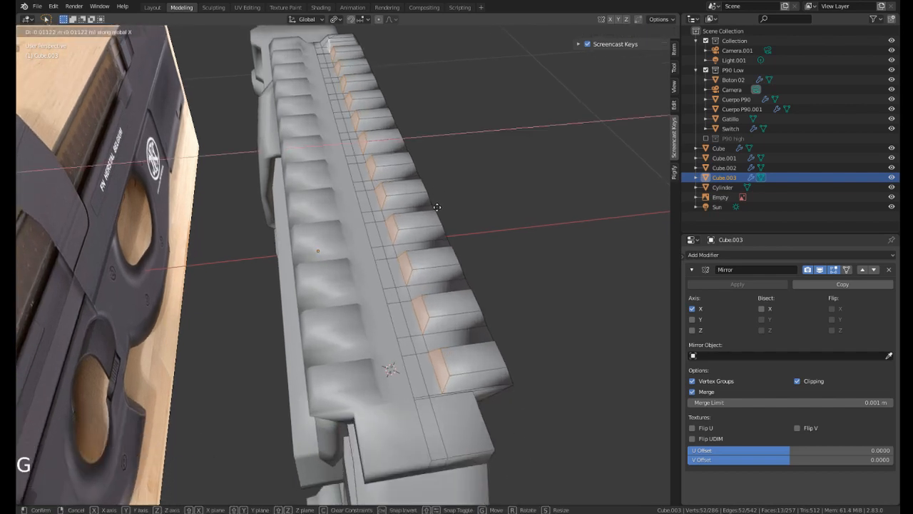
pyautogui.click(436, 207)
# Examine the lengthened teeth and the whole rail from several angles, including in Object Mode.
pyautogui.moveTo(436, 207); pyautogui.dragTo(370, 279, button='middle')
pyautogui.scroll(2, 356, 235)
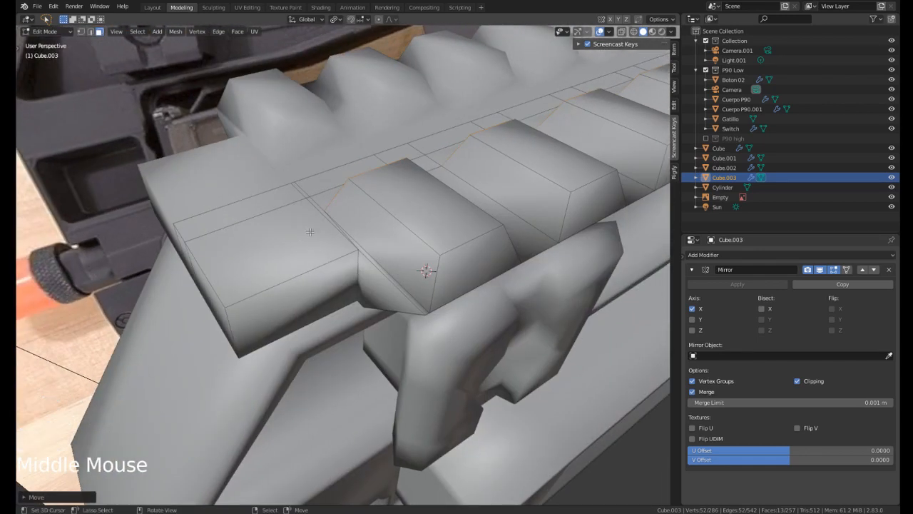
pyautogui.moveTo(338, 226); pyautogui.dragTo(399, 301, button='middle')
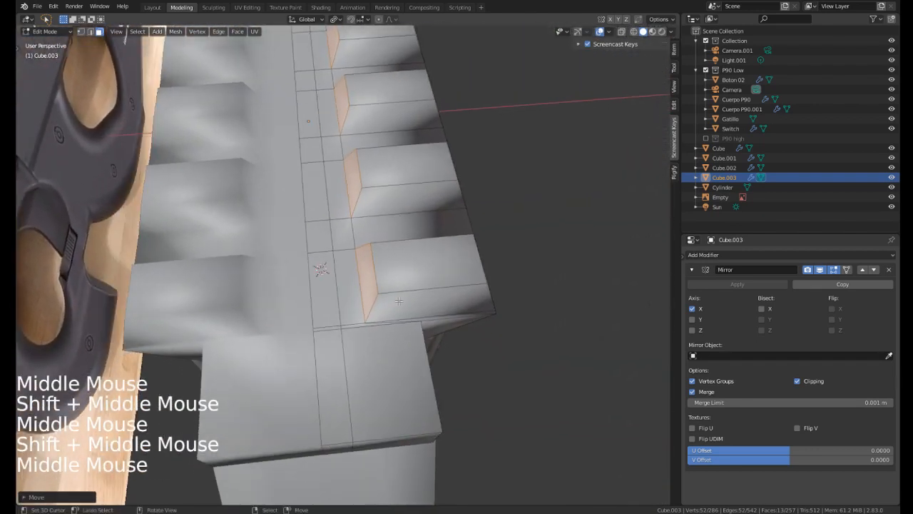
pyautogui.scroll(-2, 366, 338)
pyautogui.press('Tab')
pyautogui.moveTo(366, 338); pyautogui.dragTo(313, 307, button='middle')
pyautogui.moveTo(314, 306); pyautogui.dragTo(382, 315, button='middle')
pyautogui.scroll(-2, 294, 321)
pyautogui.scroll(-1, 398, 292)
pyautogui.scroll(-1, 381, 315)
# Show the model in wireframe over the reference photo and enter Edit Mode on the rail.
pyautogui.press('z')
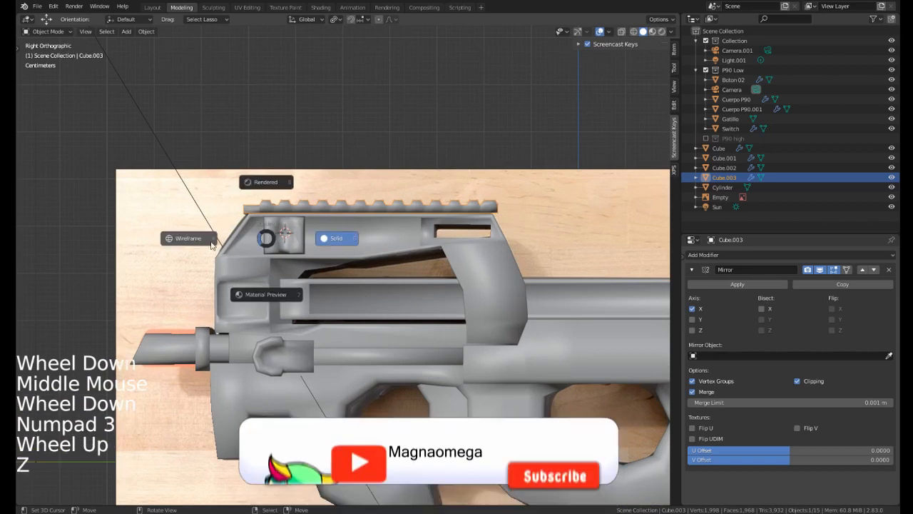
pyautogui.scroll(1, 292, 220)
pyautogui.keyDown('shift'); pyautogui.moveTo(292, 220); pyautogui.dragTo(266, 272, button='middle'); pyautogui.keyUp('shift')
pyautogui.scroll(2, 266, 272)
pyautogui.press('Tab')
pyautogui.scroll(1, 215, 233)
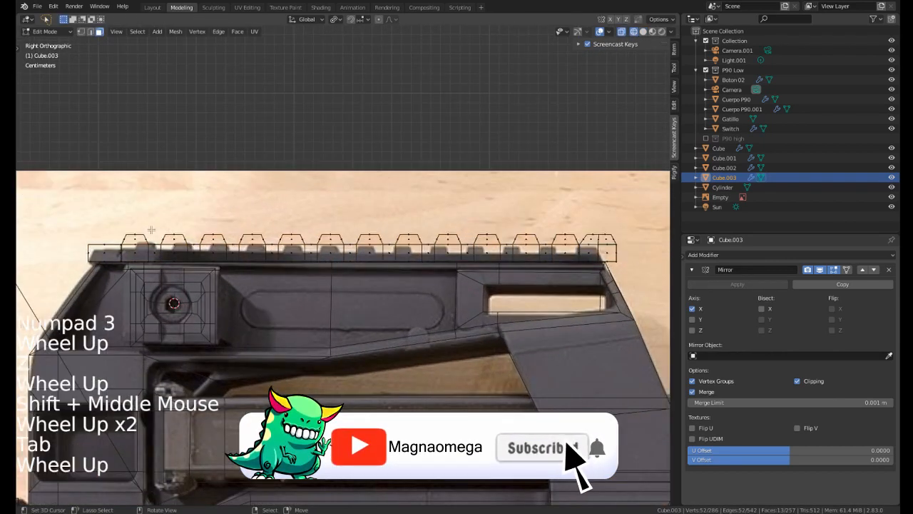
# Box-select the upper tooth faces along the full length of the rail.
pyautogui.rightClick(90, 229)
pyautogui.rightClick(65, 225)
pyautogui.moveTo(58, 207)
pyautogui.keyDown('shift'); pyautogui.mouseDown()
pyautogui.moveTo(60, 214)
pyautogui.moveTo(460, 249)
pyautogui.moveTo(574, 238)
pyautogui.mouseUp(); pyautogui.keyUp('shift')
pyautogui.rightClick(428, 215)
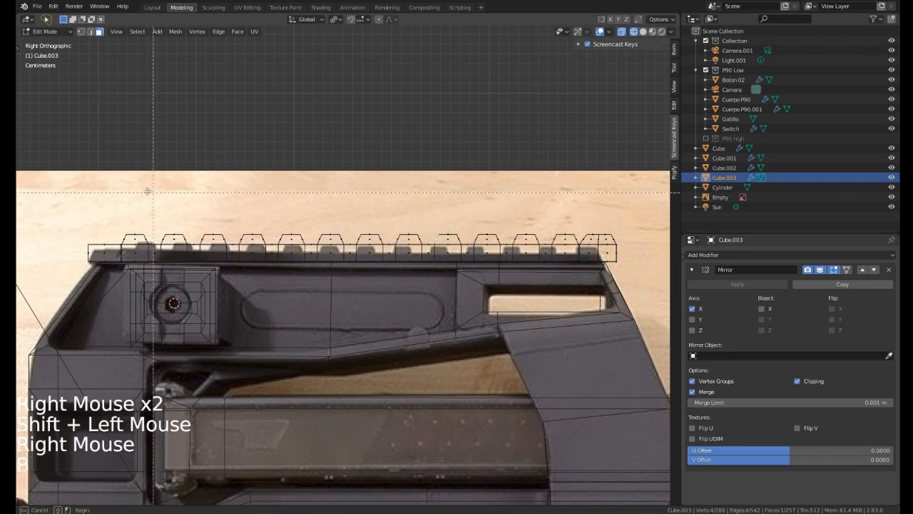
pyautogui.press('b')
pyautogui.moveTo(52, 190); pyautogui.dragTo(557, 212)
pyautogui.moveTo(669, 238); pyautogui.dragTo(663, 249)
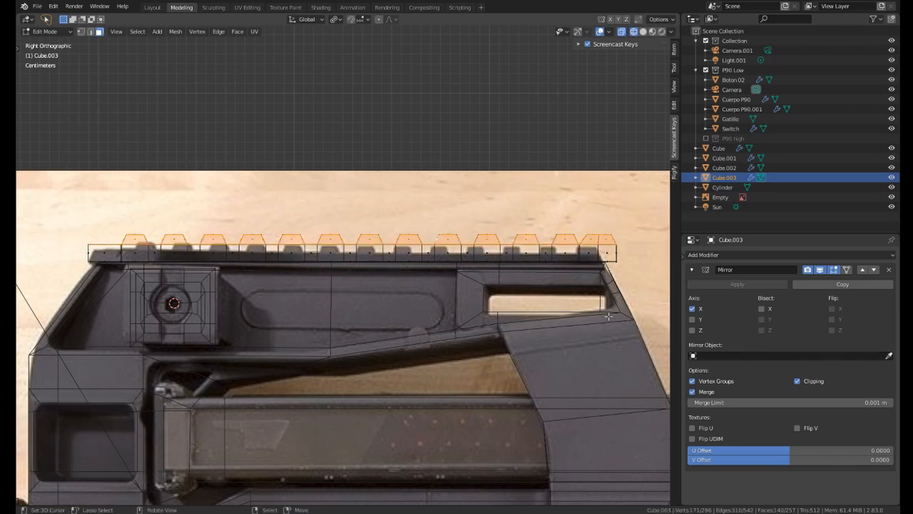
# Scale the whole rail mesh down along Z and lower it about 0.0055 m to fit the reference photo.
pyautogui.press('a')
pyautogui.press('s')
pyautogui.press('z')
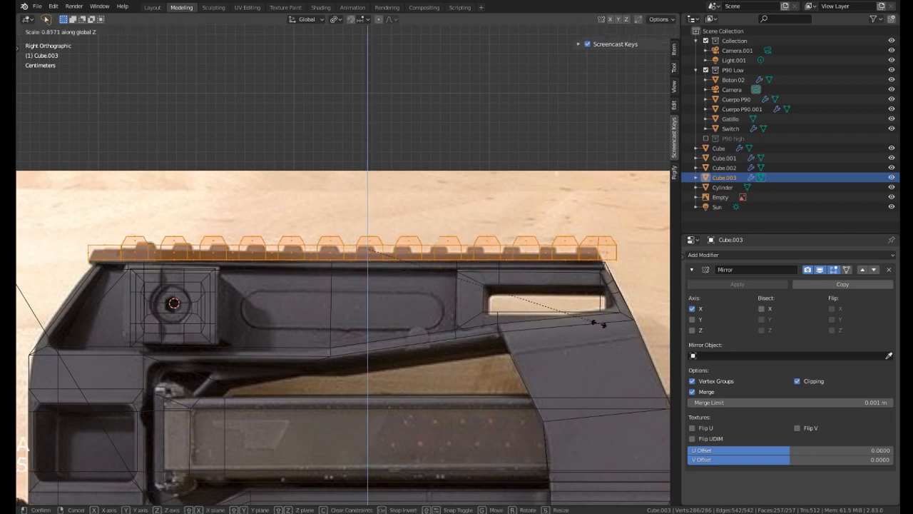
pyautogui.click(556, 306)
pyautogui.press('g')
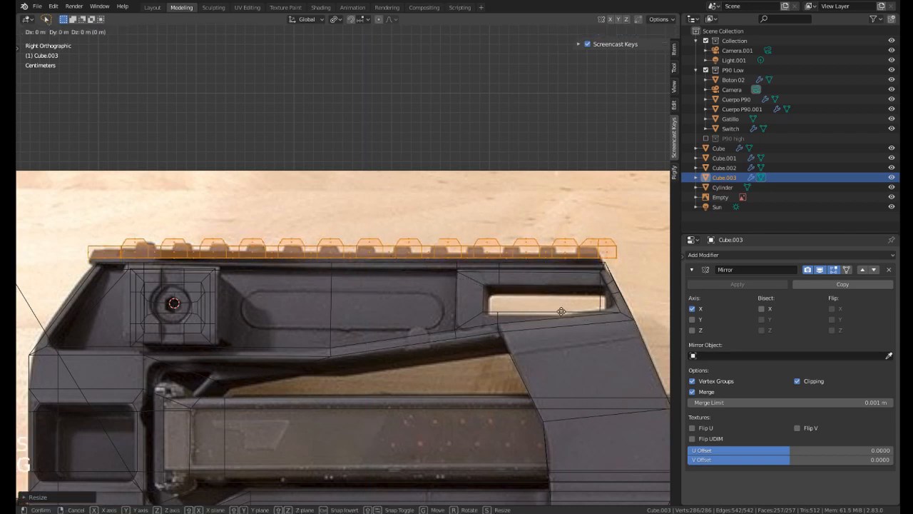
pyautogui.press('z')
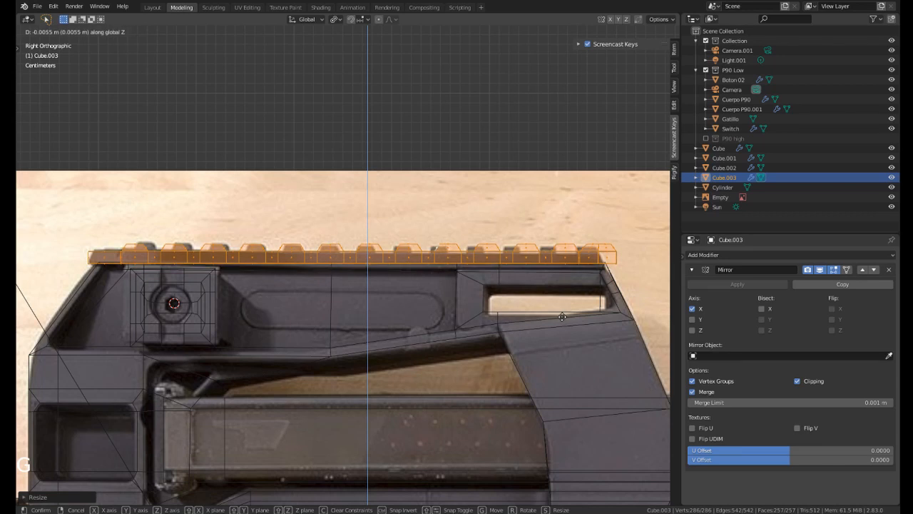
pyautogui.click(562, 315)
# Return to solid shading and edge-slide the two selected edges on the top of the rail's end block.
pyautogui.scroll(-1, 542, 285)
pyautogui.moveTo(562, 315)
pyautogui.mouseDown(button='middle')
pyautogui.moveTo(538, 273)
pyautogui.moveTo(521, 275)
pyautogui.mouseUp(button='middle')
pyautogui.scroll(-1, 531, 271)
pyautogui.press('z')
pyautogui.keyDown('shift'); pyautogui.moveTo(521, 274); pyautogui.dragTo(476, 303, button='middle'); pyautogui.keyUp('shift')
pyautogui.scroll(3, 492, 292)
pyautogui.press('2')
pyautogui.rightClick(465, 318)
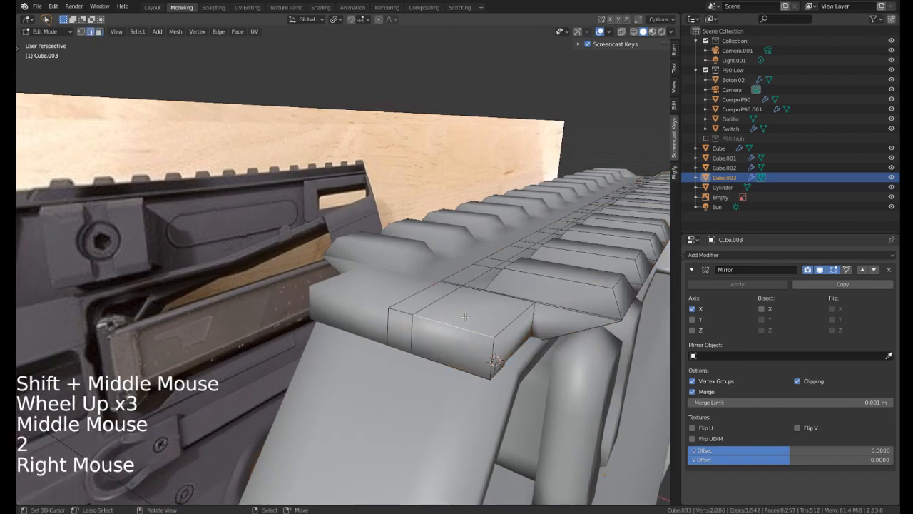
pyautogui.keyDown('shift'); pyautogui.rightClick(408, 313); pyautogui.keyUp('shift')
pyautogui.press('g')
pyautogui.press('g')
pyautogui.click(414, 304)
# Leave Edit Mode and examine the rail and the front of the gun around the barrel from several angles.
pyautogui.scroll(-2, 414, 304)
pyautogui.moveTo(416, 305); pyautogui.dragTo(663, 402, button='middle')
pyautogui.scroll(-2, 662, 402)
pyautogui.moveTo(528, 296); pyautogui.dragTo(456, 200, button='middle')
pyautogui.scroll(-2, 505, 260)
pyautogui.press('KP_3')
pyautogui.scroll(-2, 499, 257)
pyautogui.press('Tab')
pyautogui.moveTo(457, 199); pyautogui.dragTo(405, 224, button='middle')
pyautogui.rightClick(404, 225)
pyautogui.moveTo(487, 203); pyautogui.dragTo(382, 221, button='middle')
pyautogui.scroll(1, 331, 230)
pyautogui.rightClick(331, 234)
pyautogui.moveTo(331, 234); pyautogui.dragTo(351, 201, button='middle')
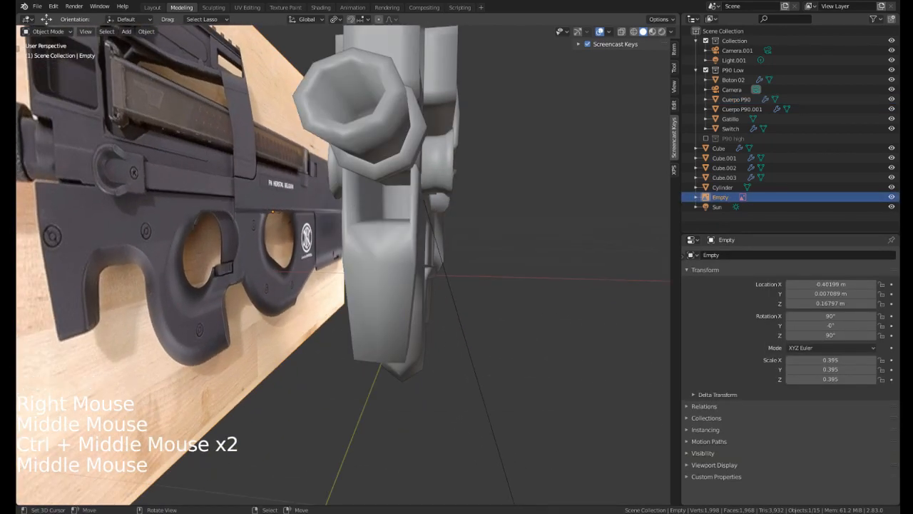
pyautogui.moveTo(221, 217); pyautogui.dragTo(301, 219, button='middle')
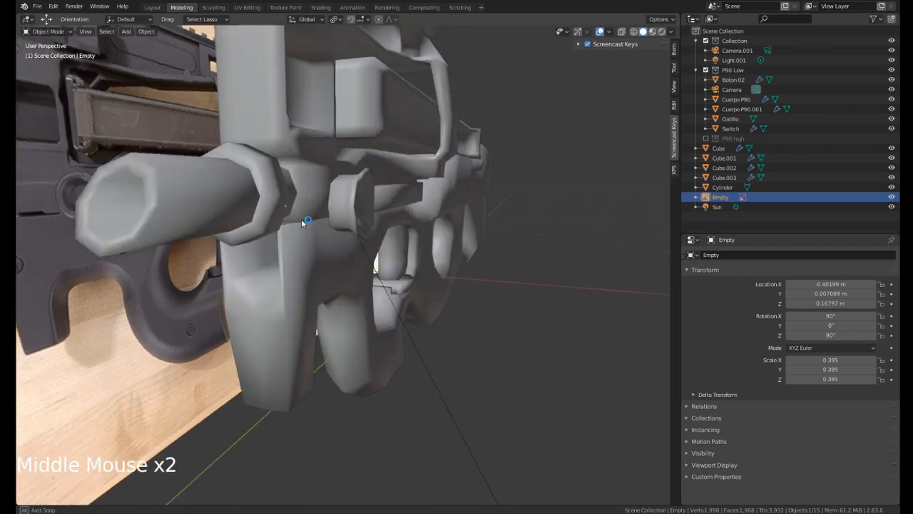
# Hide the barrel cylinder and enter Edit Mode on the upper body piece behind it.
pyautogui.rightClick(313, 205)
pyautogui.rightClick(262, 205)
pyautogui.rightClick(286, 212)
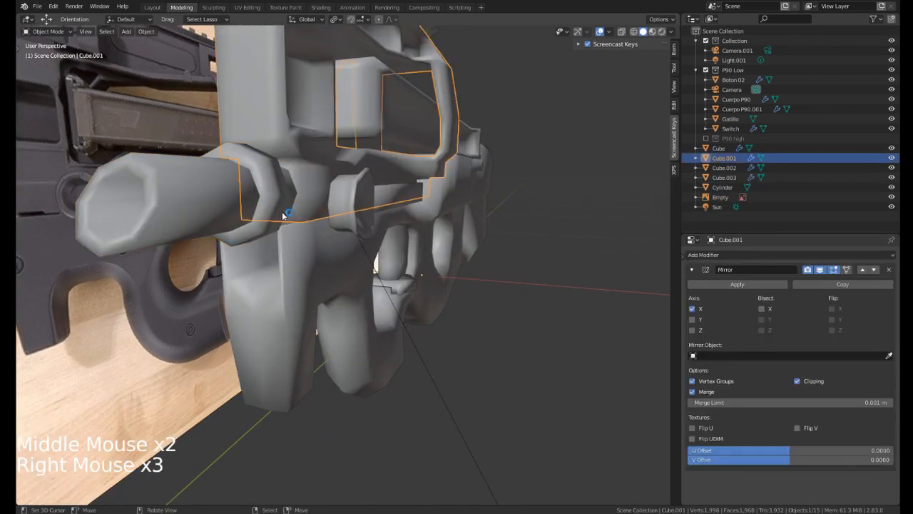
pyautogui.rightClick(233, 215)
pyautogui.press('h')
pyautogui.rightClick(269, 218)
pyautogui.moveTo(269, 218); pyautogui.dragTo(391, 214, button='middle')
pyautogui.press('Tab')
# Edge-slide the lengthwise edges on the underside of the upper body's front outward by a factor of about 0.53.
pyautogui.keyDown('shift'); pyautogui.moveTo(393, 128); pyautogui.dragTo(413, 171, button='middle'); pyautogui.keyUp('shift')
pyautogui.rightClick(407, 137)
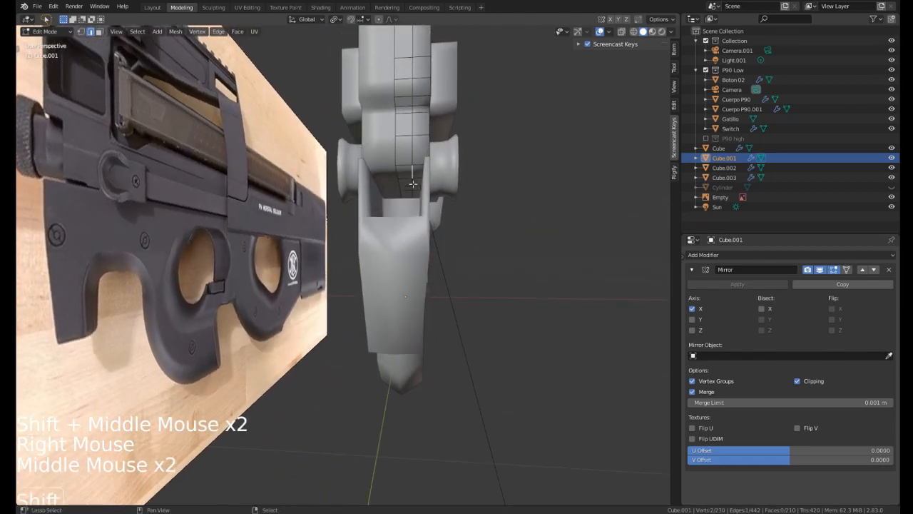
pyautogui.keyDown('shift'); pyautogui.rightClick(413, 184); pyautogui.keyUp('shift')
pyautogui.keyDown('shift'); pyautogui.rightClick(413, 194); pyautogui.keyUp('shift')
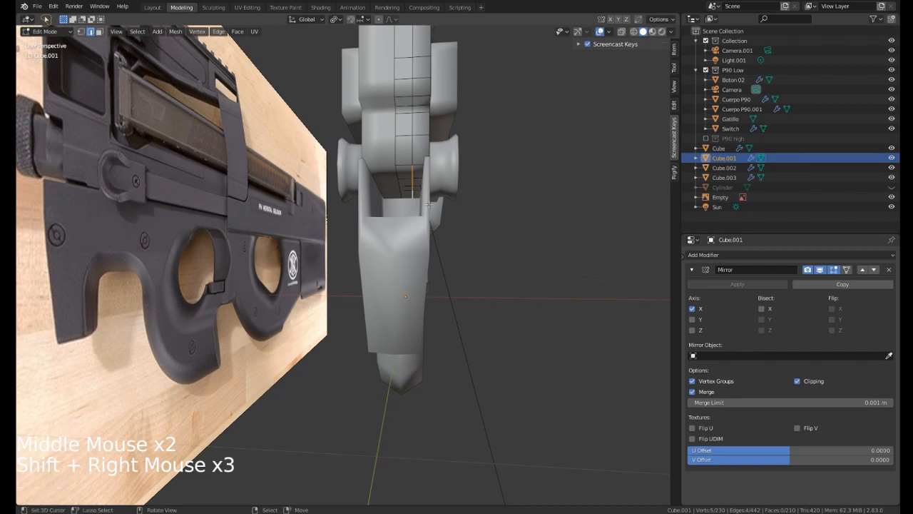
pyautogui.press('g')
pyautogui.press('g')
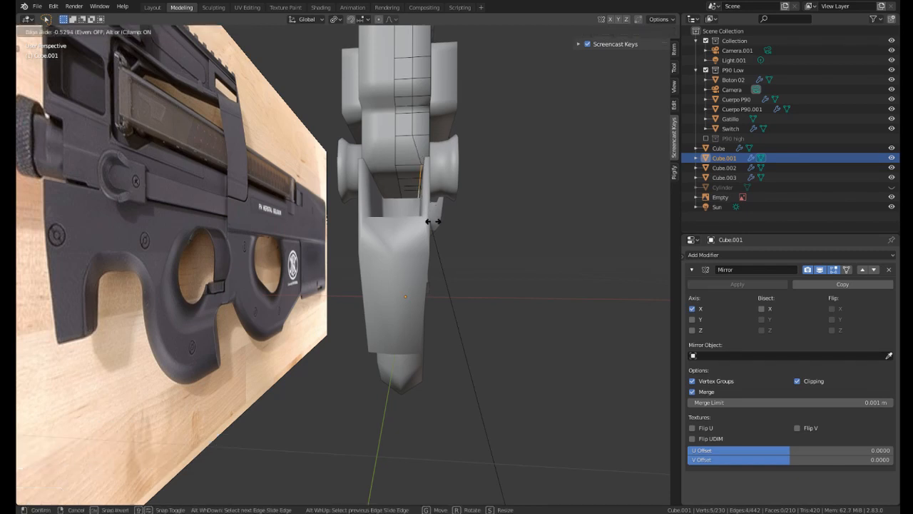
pyautogui.click(433, 221)
# Extrude the four faces under the upper body's front about 0.061 m down into the lower body's gap, and unhide the barrel in Object Mode.
pyautogui.press('3')
pyautogui.rightClick(411, 175)
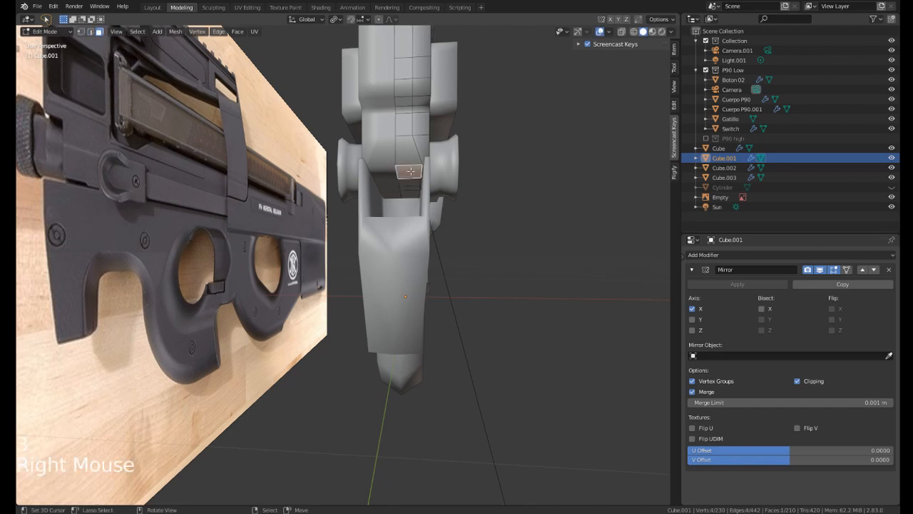
pyautogui.keyDown('shift'); pyautogui.rightClick(411, 185); pyautogui.keyUp('shift')
pyautogui.keyDown('shift'); pyautogui.rightClick(410, 191); pyautogui.keyUp('shift')
pyautogui.keyDown('shift'); pyautogui.rightClick(410, 194); pyautogui.keyUp('shift')
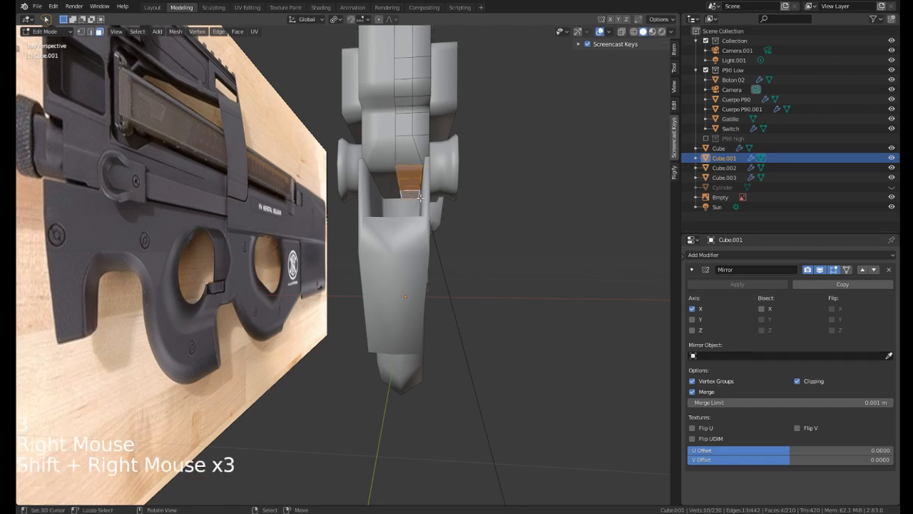
pyautogui.press('e')
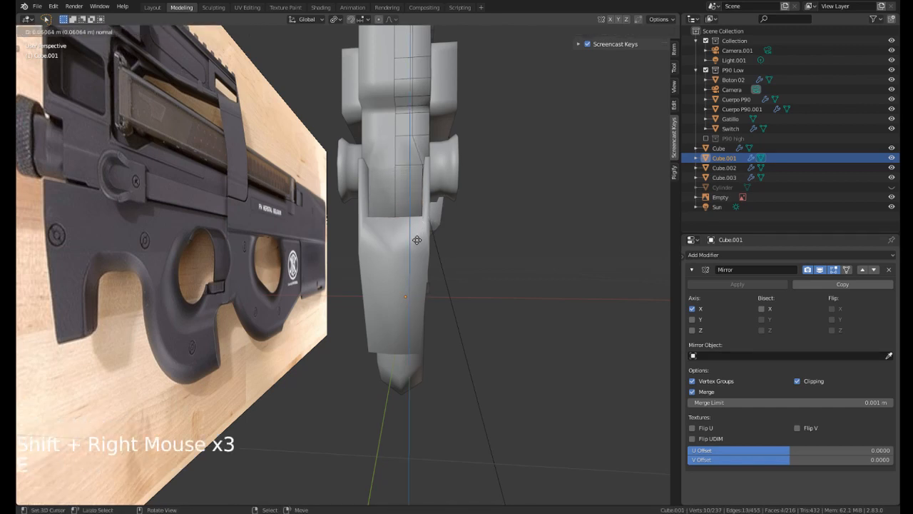
pyautogui.click(416, 240)
pyautogui.press('Tab')
pyautogui.hotkey('alt', 'h')
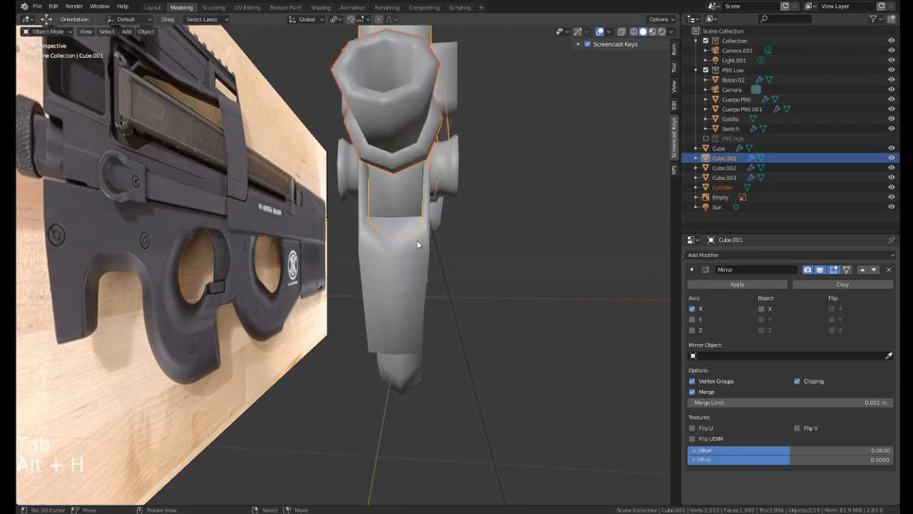
# Examine the whole model over the reference photo in right side view, checking which parts still need modelling.
pyautogui.moveTo(416, 239); pyautogui.dragTo(306, 228, button='middle')
pyautogui.scroll(-2, 340, 257)
pyautogui.scroll(-1, 306, 229)
pyautogui.keyDown('shift'); pyautogui.moveTo(306, 228); pyautogui.dragTo(367, 190, button='middle'); pyautogui.keyUp('shift')
pyautogui.scroll(-1, 279, 179)
pyautogui.press('KP_3')
pyautogui.scroll(2, 295, 171)
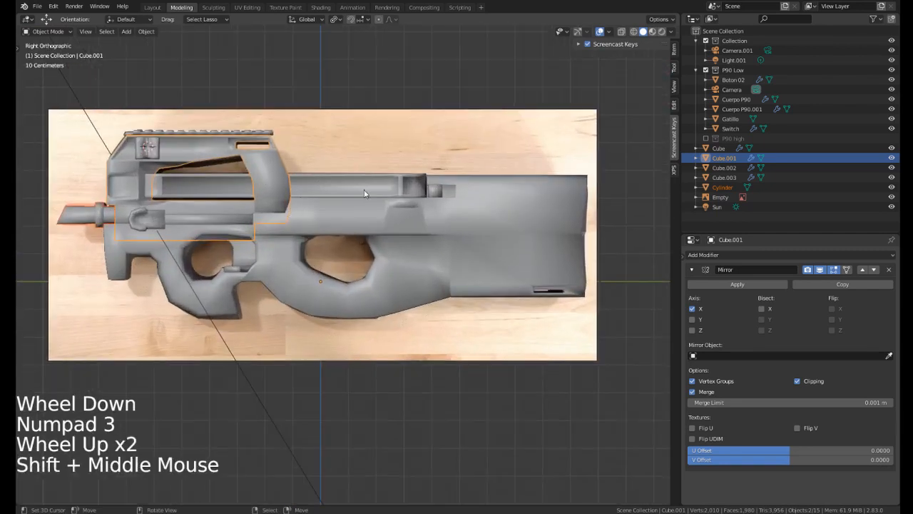
pyautogui.rightClick(367, 193)
pyautogui.keyDown('shift'); pyautogui.moveTo(141, 134); pyautogui.dragTo(199, 169, button='middle'); pyautogui.keyUp('shift')
pyautogui.rightClick(199, 167)
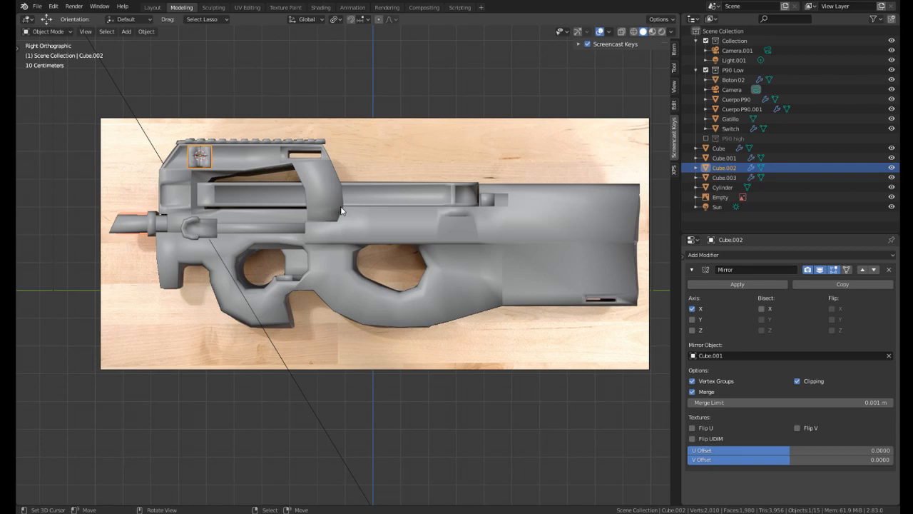
pyautogui.moveTo(410, 288); pyautogui.dragTo(311, 303, button='middle')
pyautogui.scroll(-1, 325, 300)
pyautogui.press('KP_3')
pyautogui.scroll(2, 324, 296)
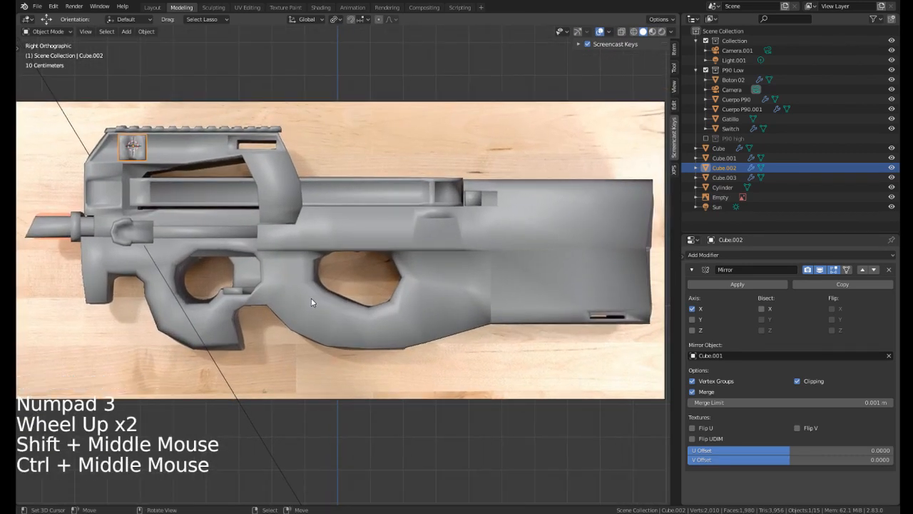